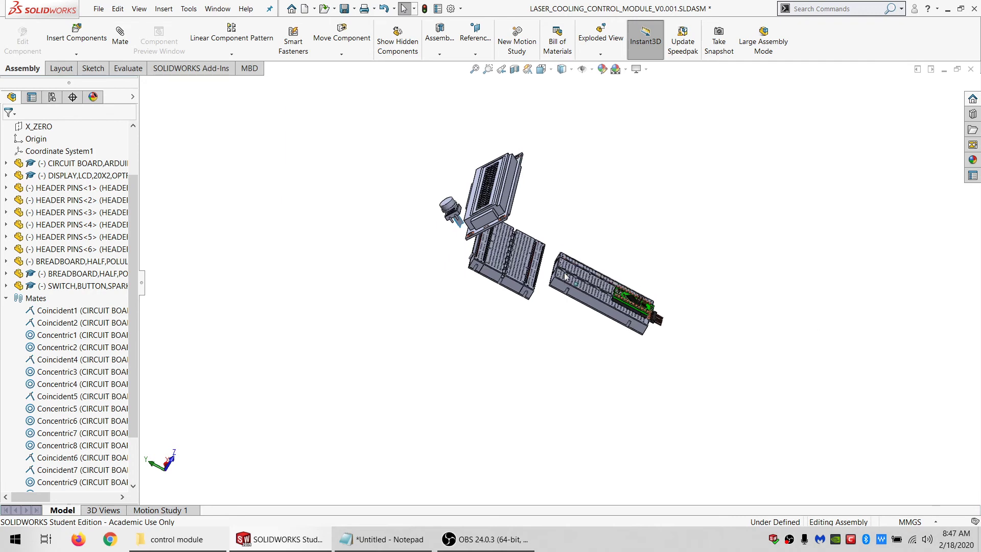
- Collapse the assembly's mates list and inspect the display, switch, breadboards and mounted circuit board from several angles
scroll(555, 270, down, 3)
middle_drag(555, 270, 534, 225)
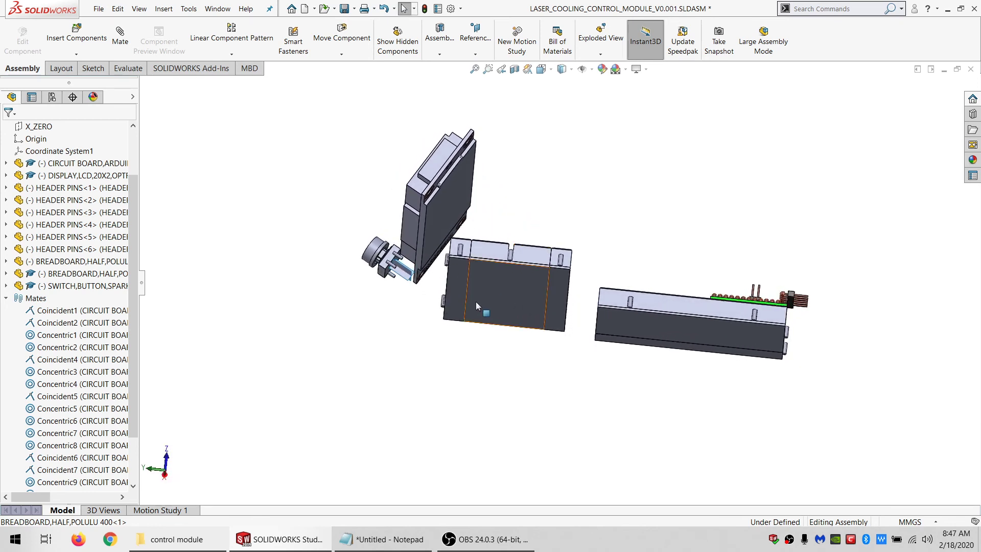
middle_drag(440, 190, 427, 287)
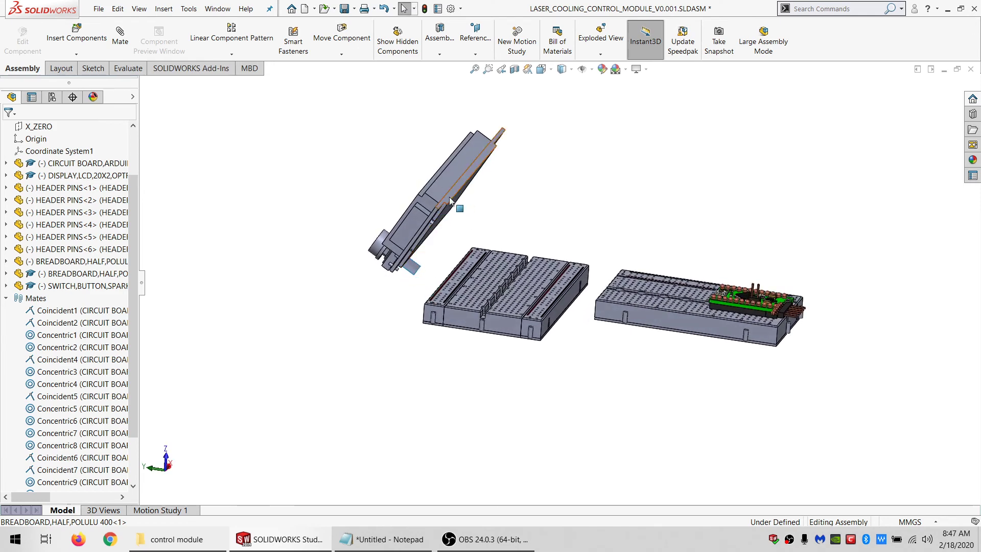
middle_drag(449, 201, 440, 185)
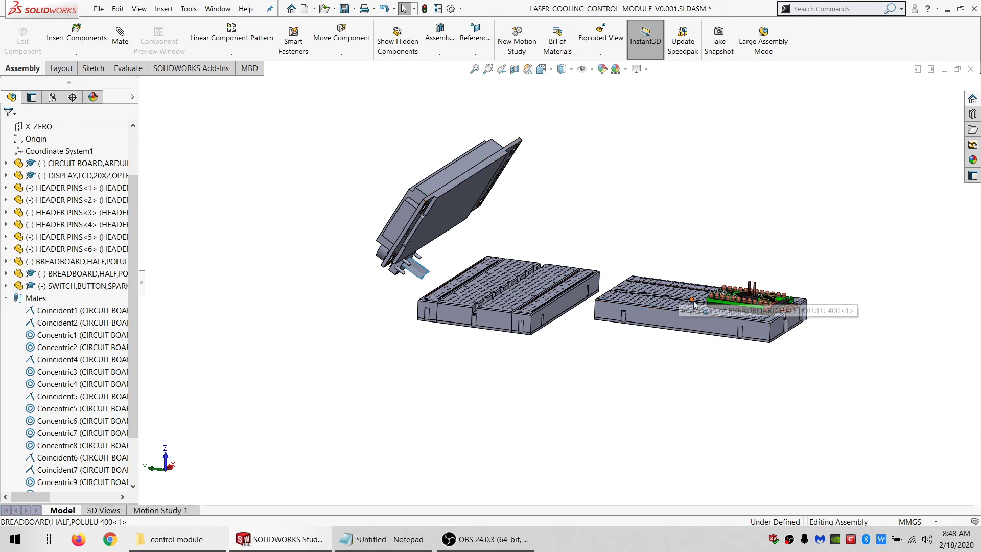
click(7, 298)
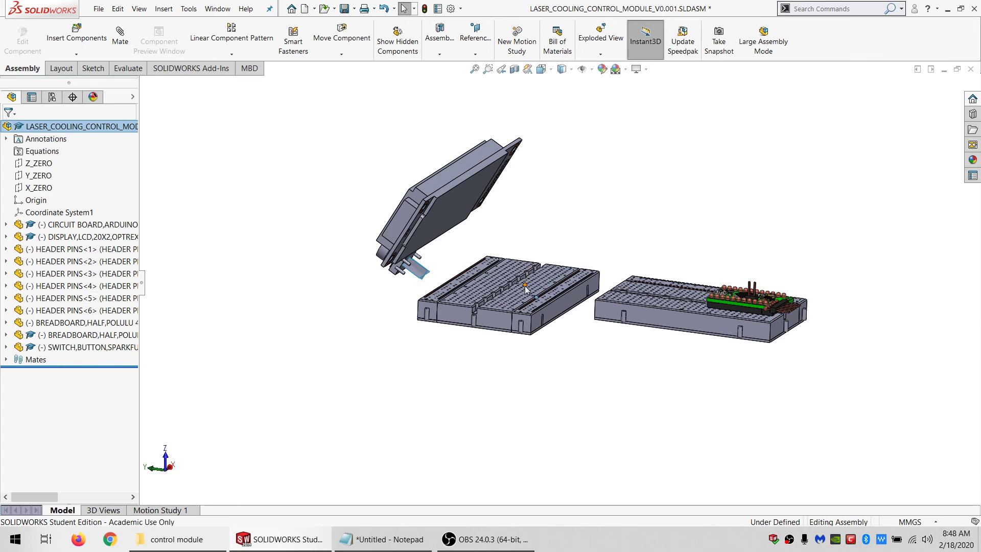
middle_drag(525, 289, 517, 394)
scroll(524, 298, down, 4)
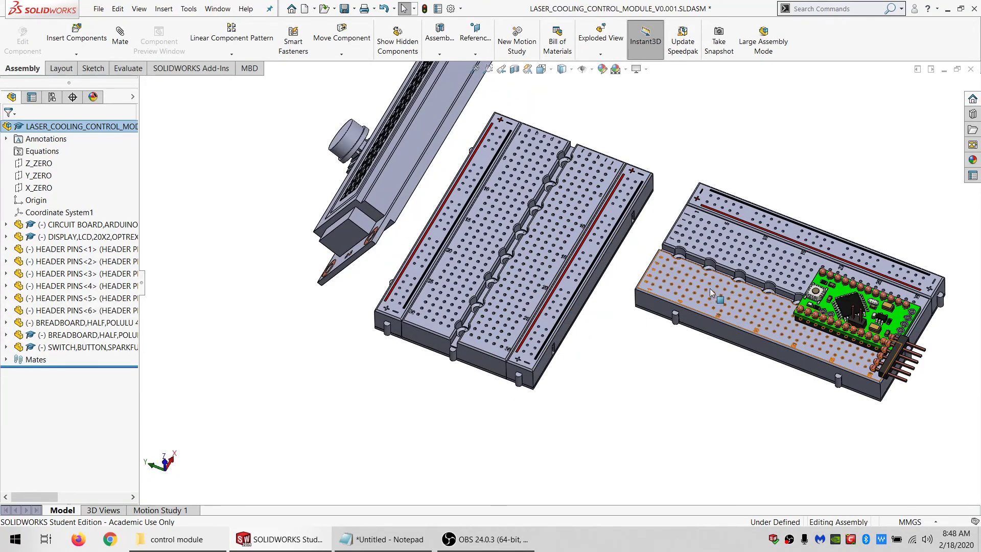
scroll(710, 248, down, 2)
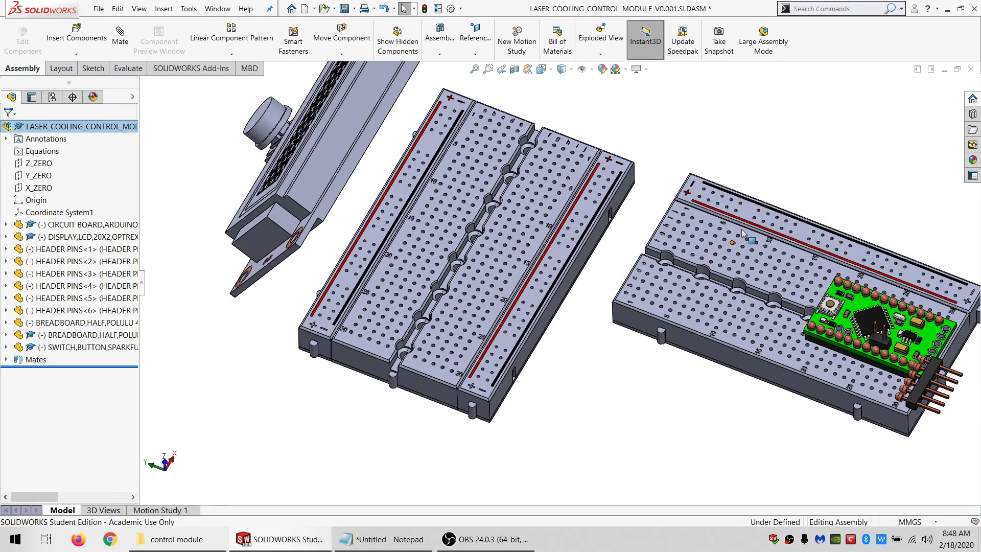
scroll(684, 214, up, 2)
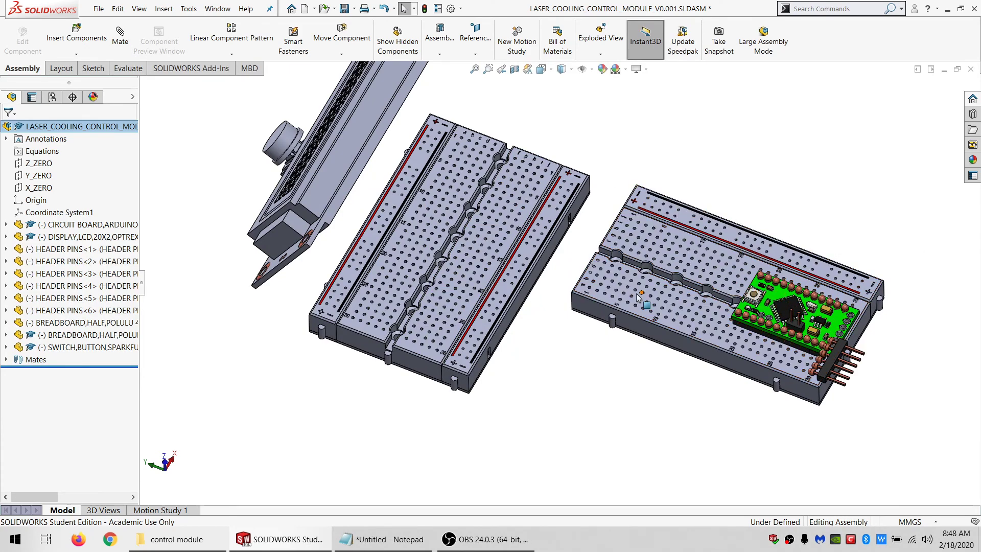
scroll(484, 281, up, 2)
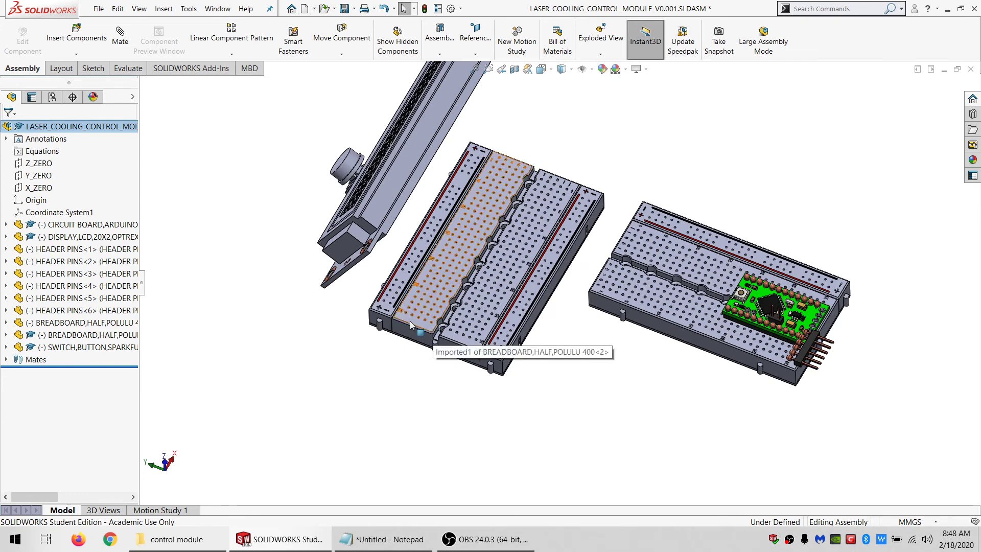
- Switch the second half breadboard, the empty one beside the display, to the CENTER_J_SIDE_ONLY configuration
click(410, 321)
click(83, 336)
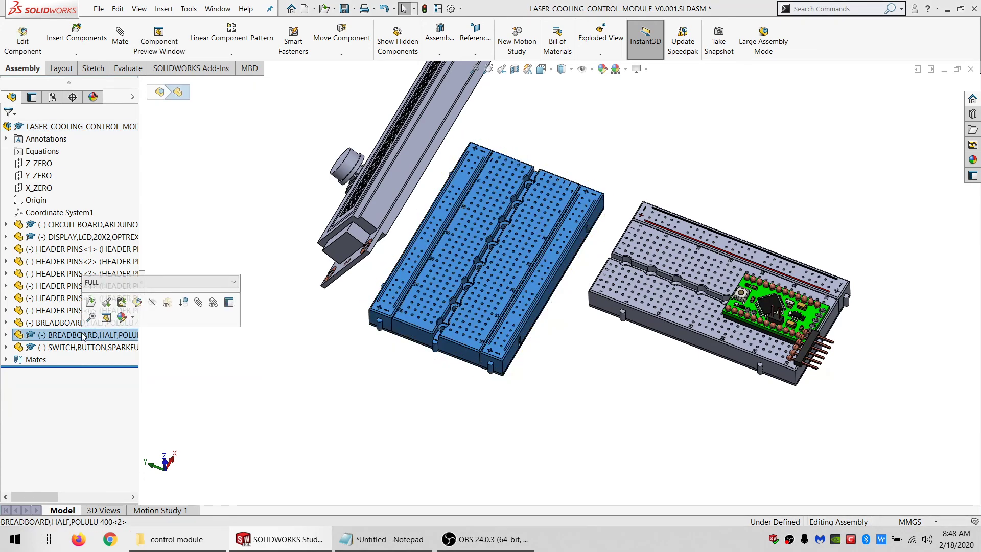
click(111, 284)
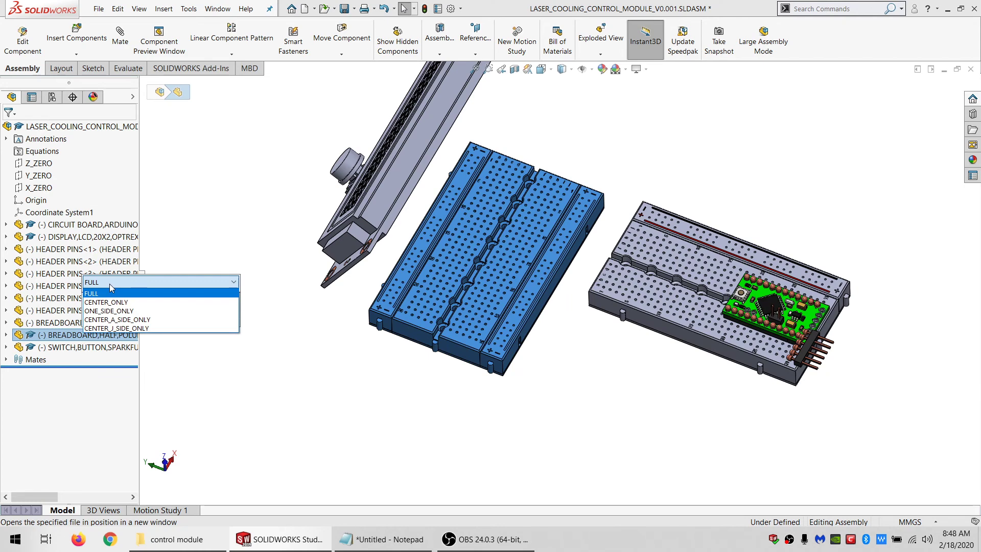
click(117, 329)
click(246, 284)
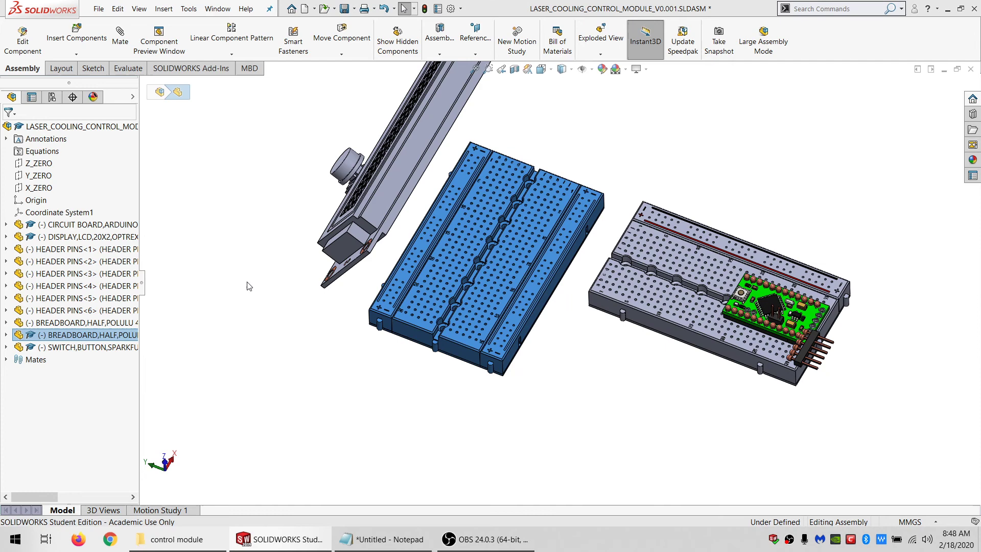
click(366, 292)
- Examine the Arduino Pro Mini on its breadboard, focusing on the end row of holes and the six-pin header
scroll(547, 271, up, 3)
scroll(547, 271, down, 1)
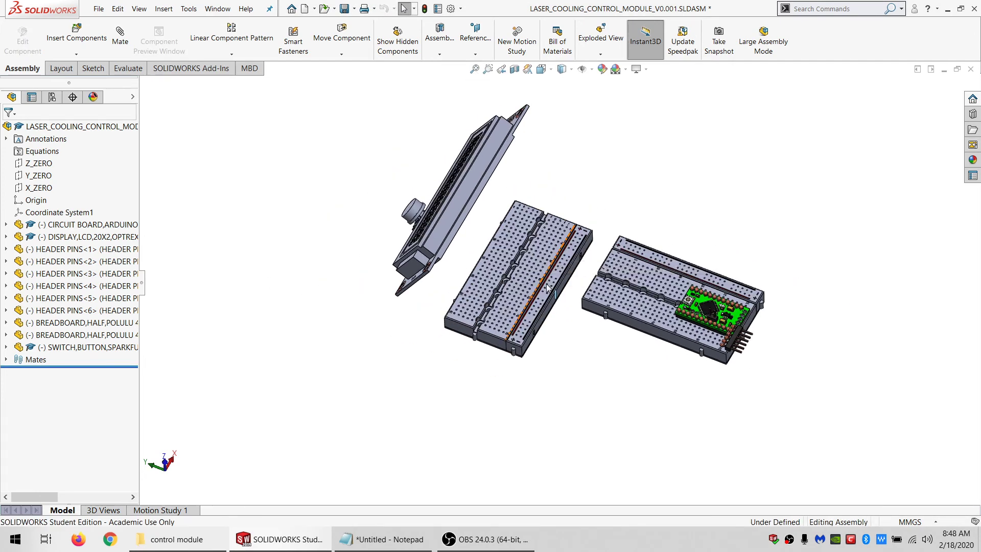
mouse_move(547, 284)
middle_down()
mouse_move(544, 239)
mouse_move(531, 285)
middle_up()
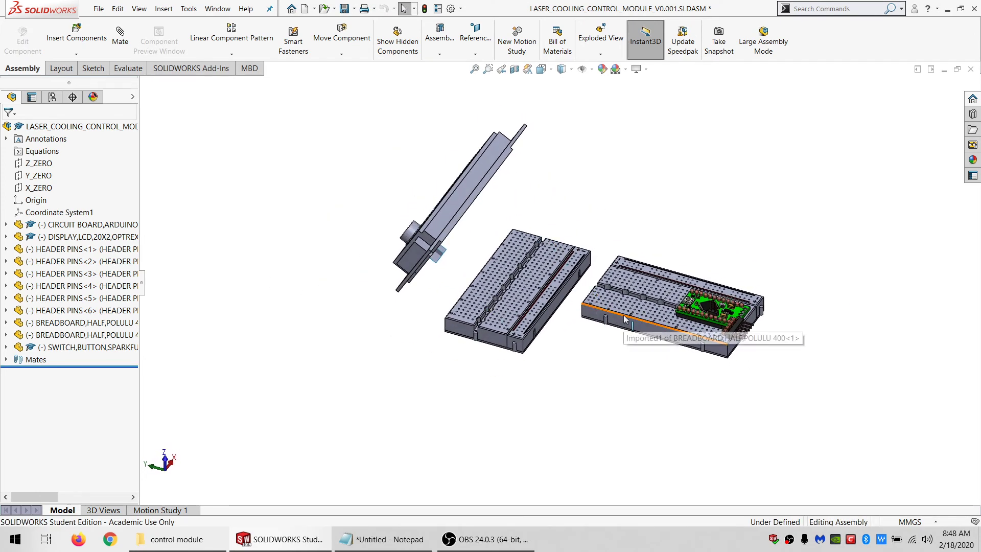
scroll(689, 312, down, 5)
scroll(759, 362, up, 3)
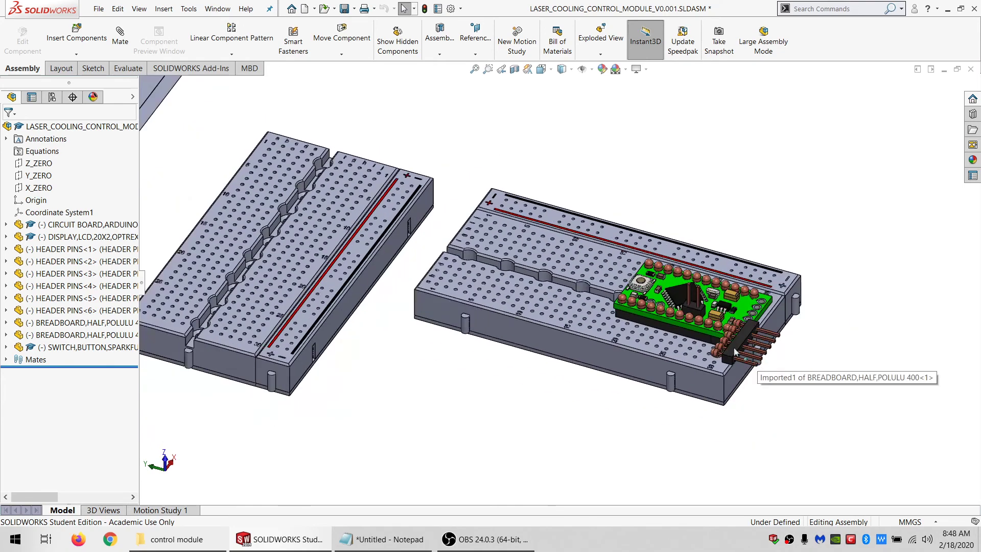
scroll(653, 306, down, 5)
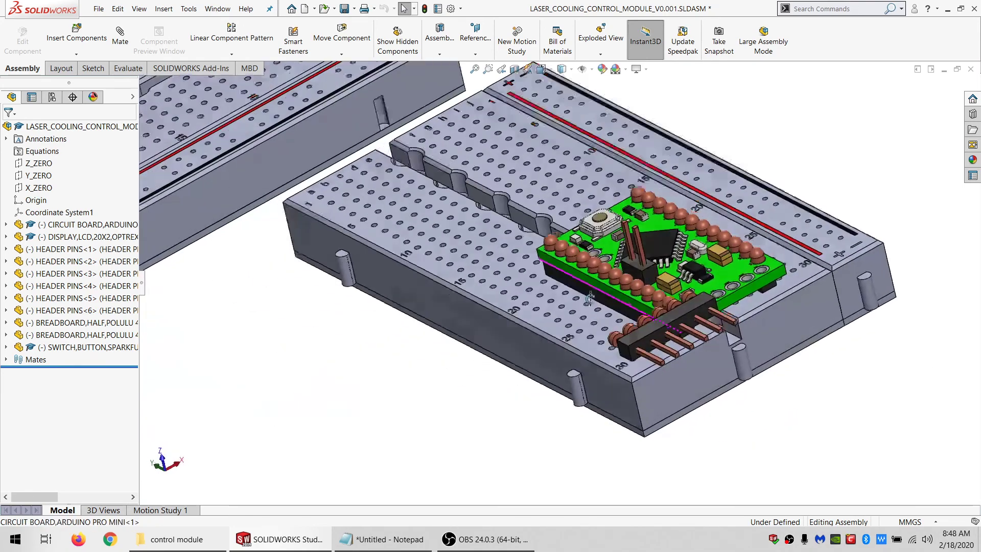
middle_drag(590, 298, 606, 317)
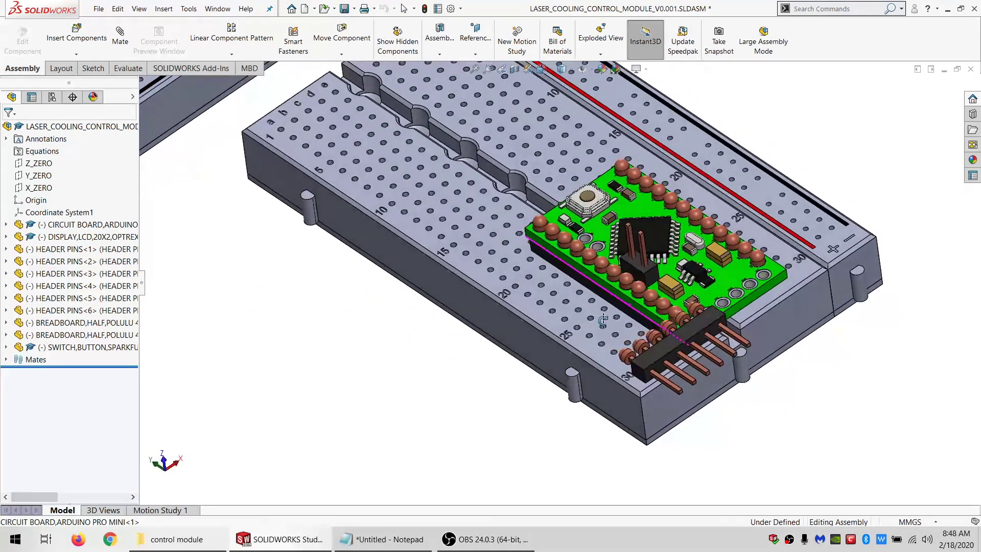
click(740, 280)
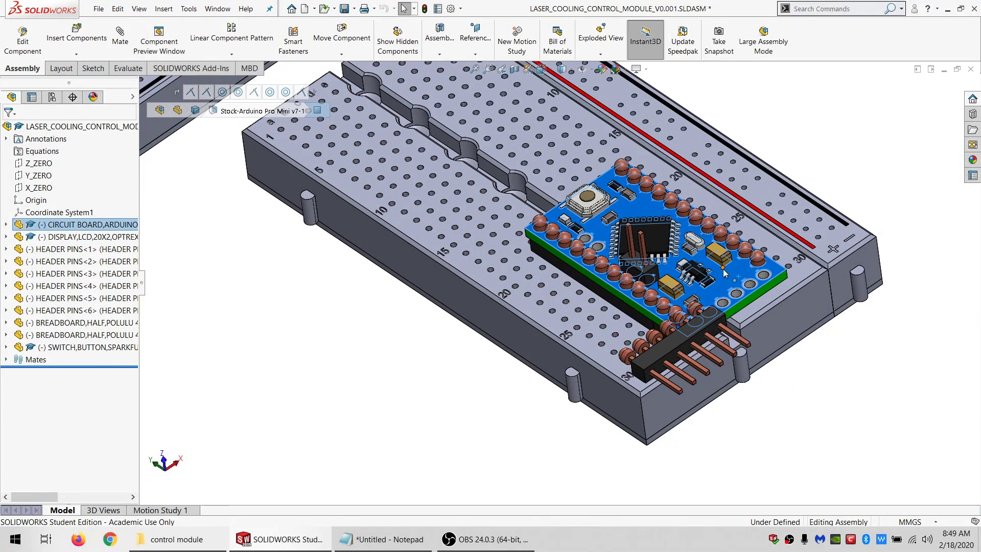
scroll(708, 315, down, 2)
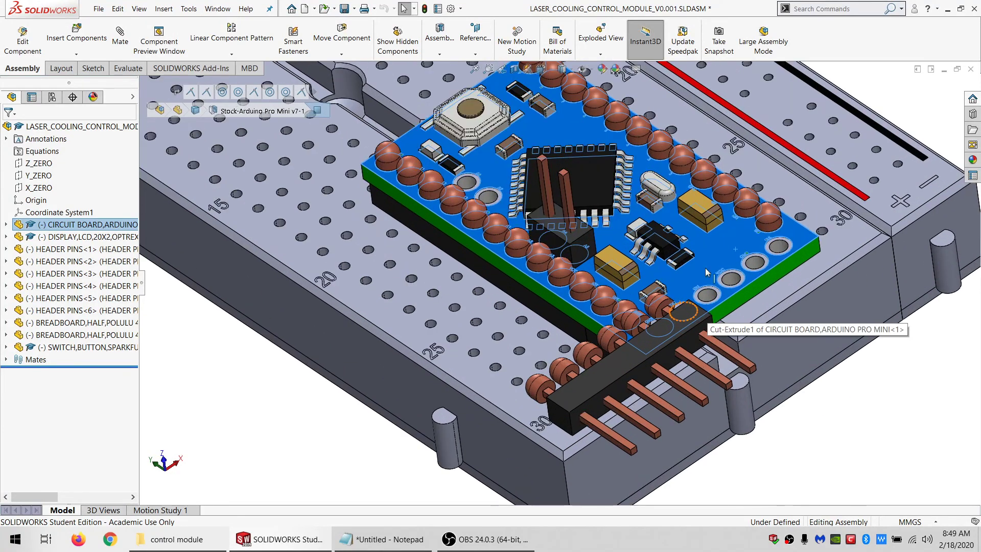
scroll(708, 312, down, 2)
scroll(762, 266, up, 3)
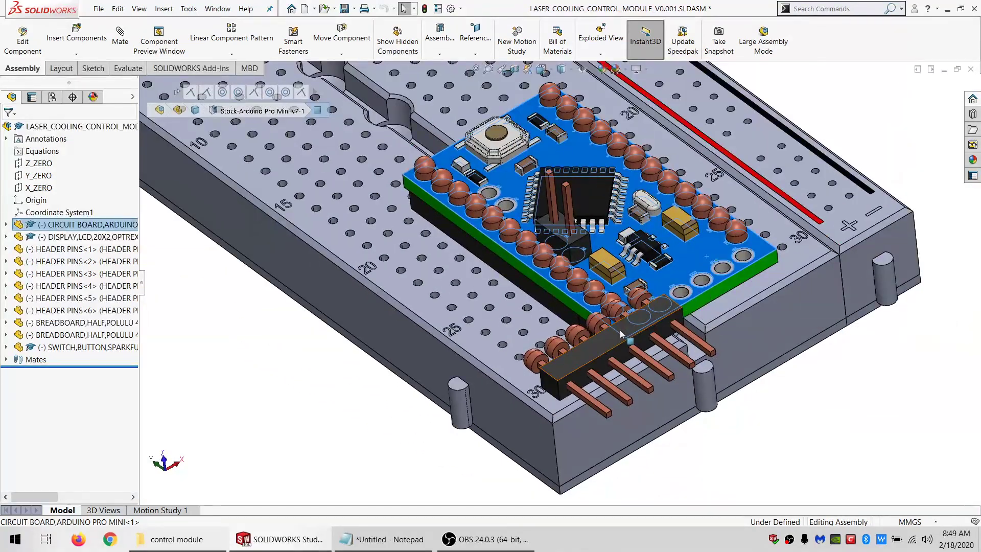
- Slide the six-pin header along the Arduino board's short edge, over its end row of holes
drag(619, 330, 747, 268)
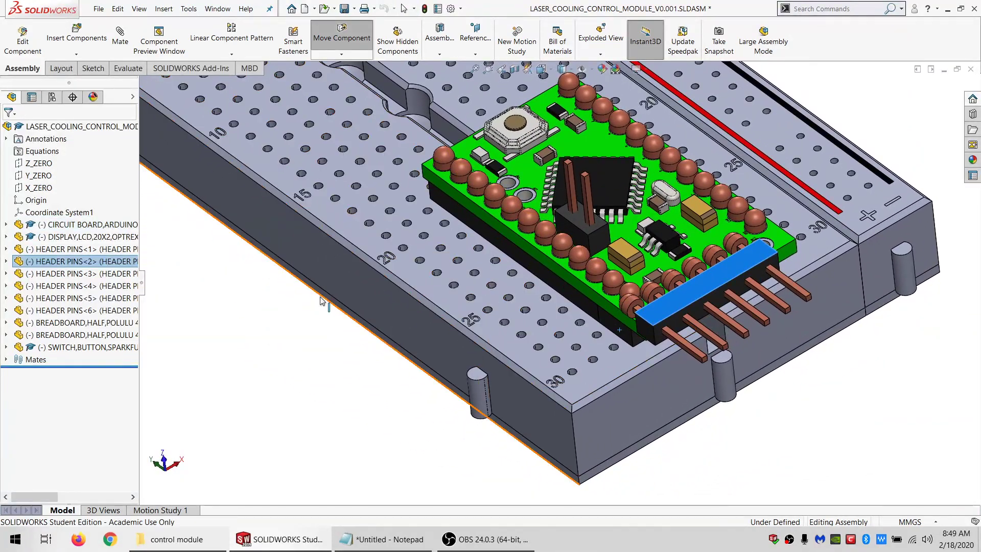
scroll(639, 276, down, 2)
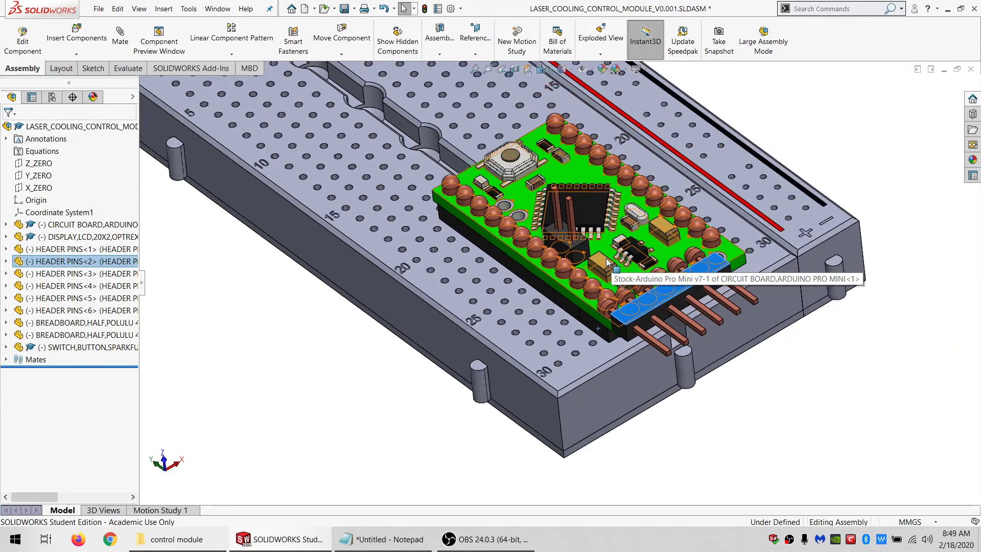
drag(681, 309, 412, 261)
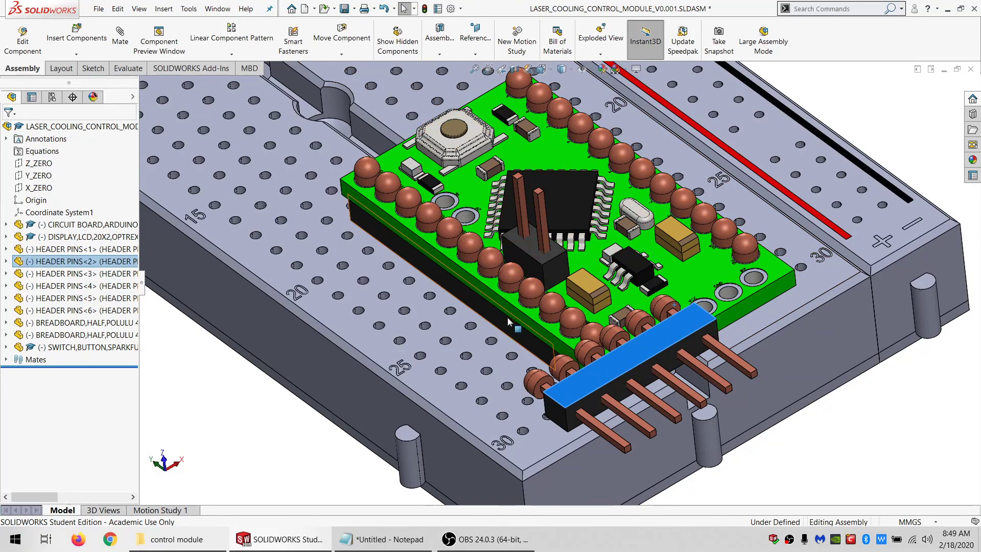
scroll(508, 321, up, 2)
scroll(657, 291, down, 6)
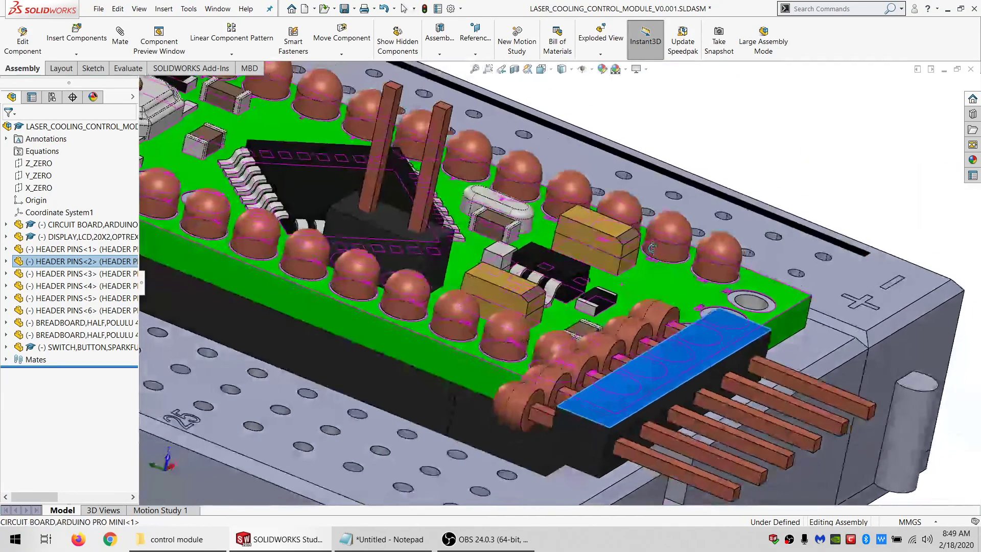
middle_drag(653, 248, 588, 328)
scroll(593, 328, up, 2)
middle_drag(648, 333, 743, 257)
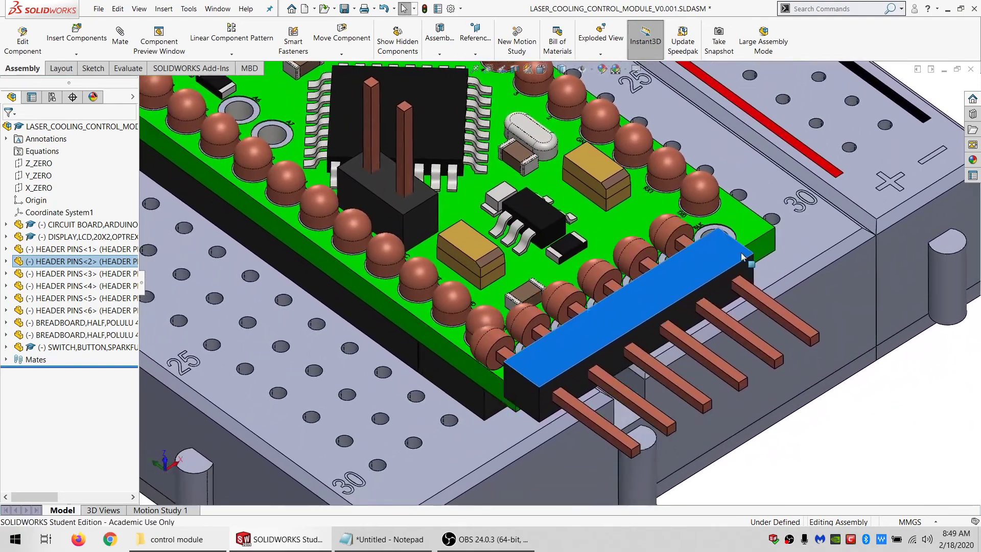
- Slide the six-pin header off most of the Arduino board's end holes, past the board's corner
drag(743, 257, 438, 393)
scroll(439, 393, up, 3)
scroll(438, 393, down, 2)
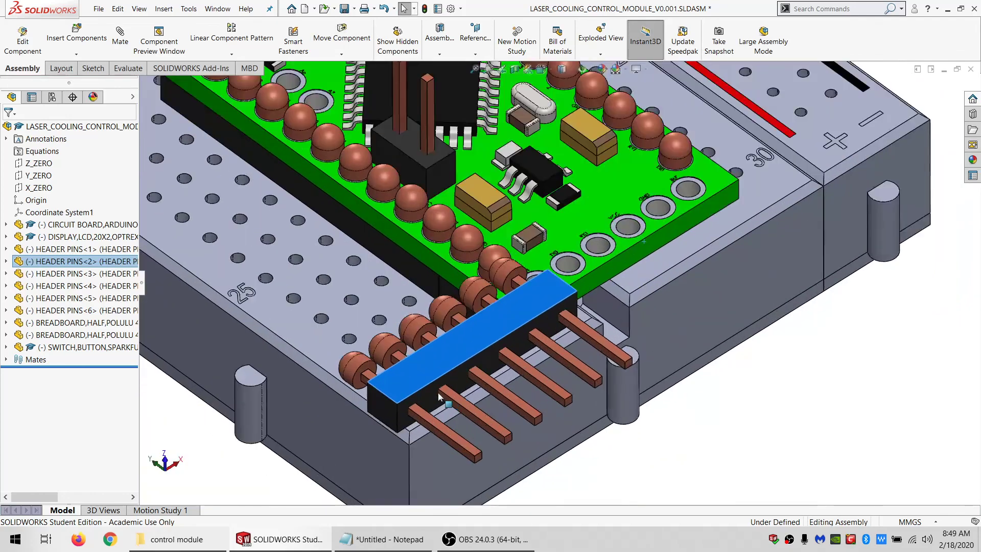
middle_drag(403, 410, 413, 375)
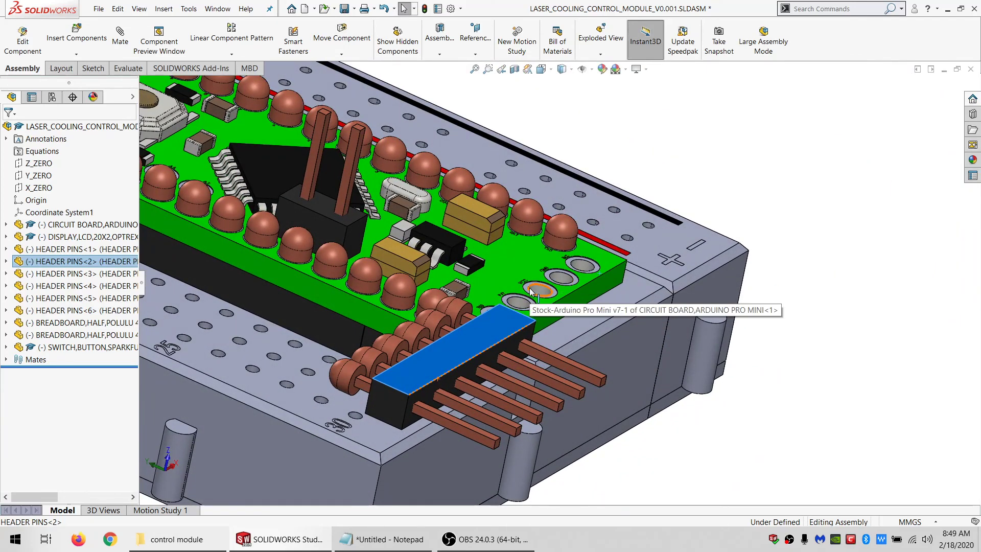
scroll(513, 316, down, 3)
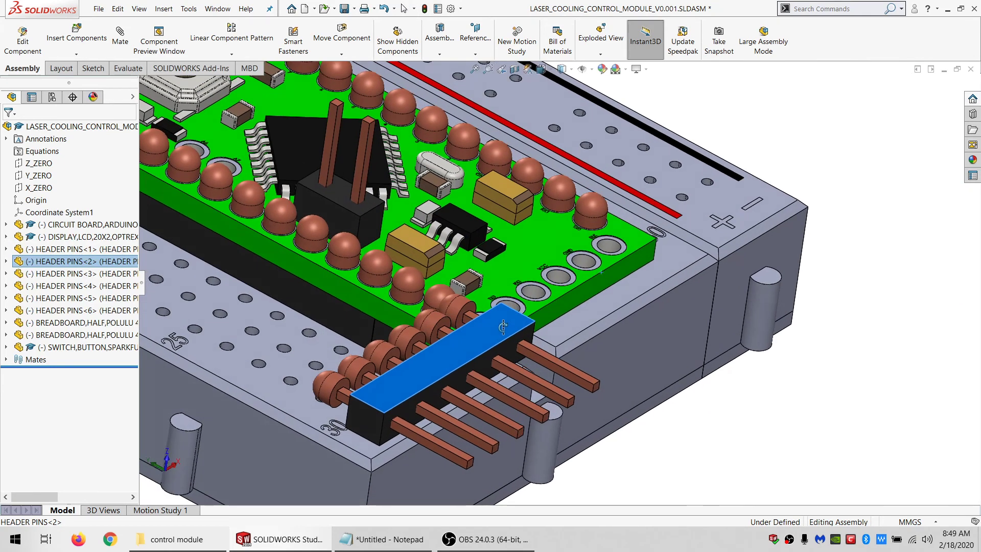
click(504, 266)
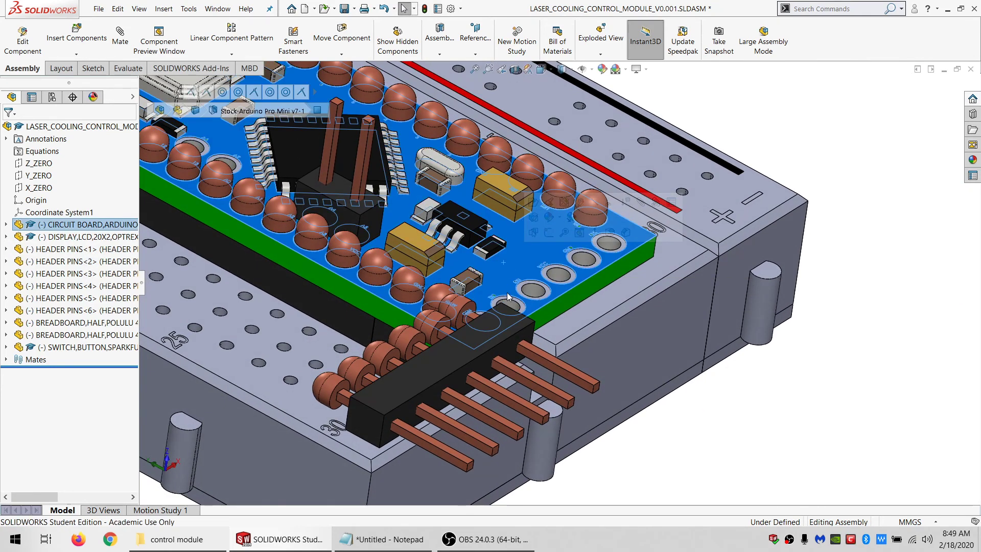
scroll(527, 250, up, 2)
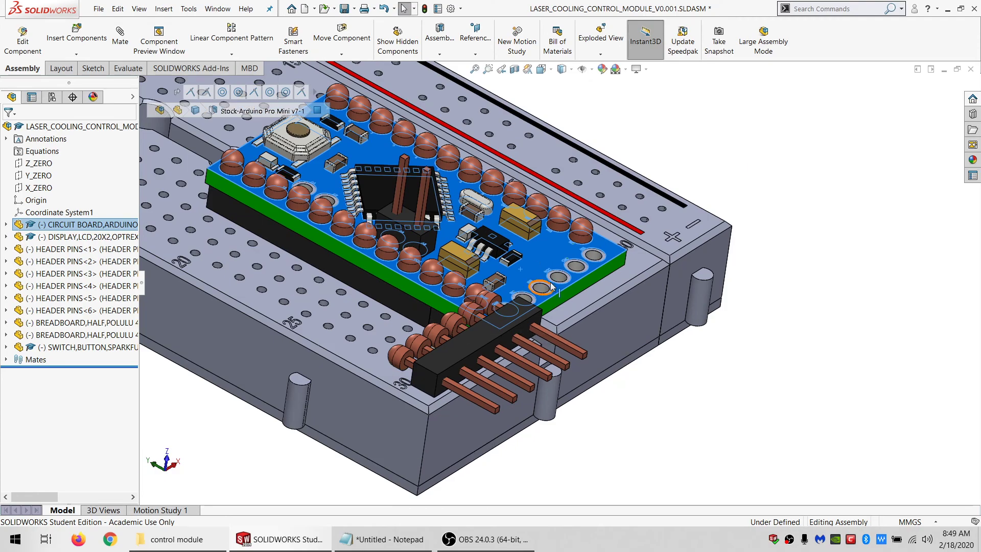
scroll(541, 291, down, 4)
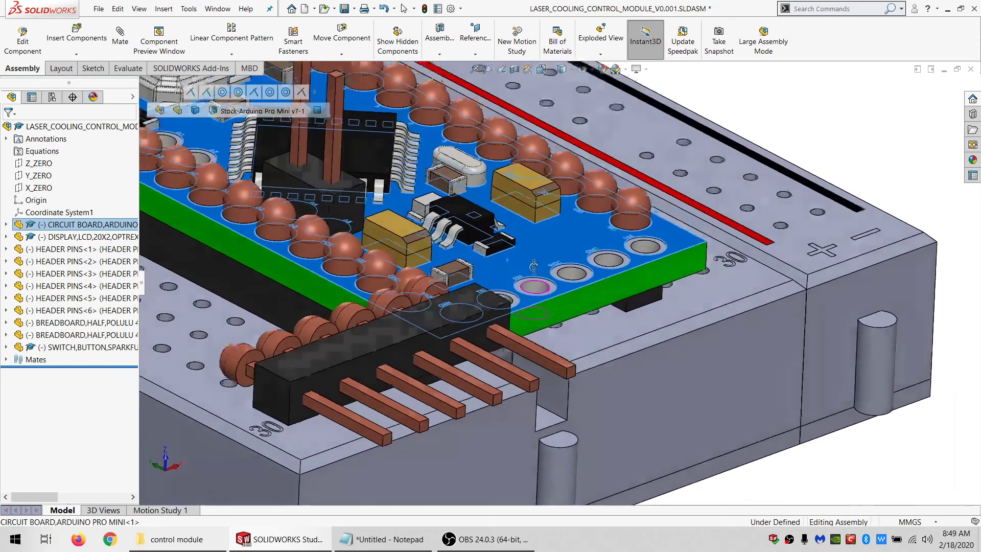
middle_drag(534, 265, 410, 342)
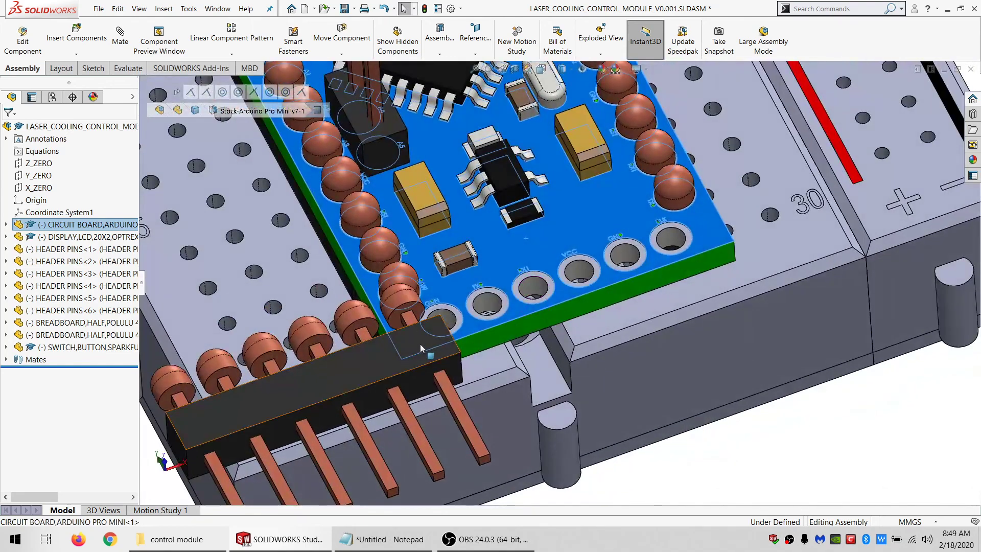
- Reposition the six-pin header just beside the Arduino board's corner, leaving all six end holes exposed
drag(420, 348, 345, 357)
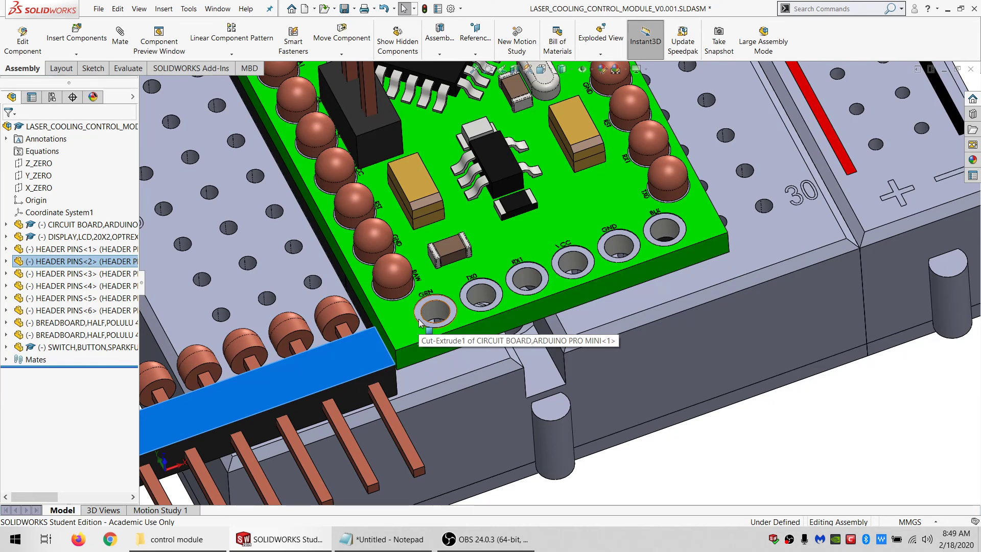
scroll(419, 323, up, 3)
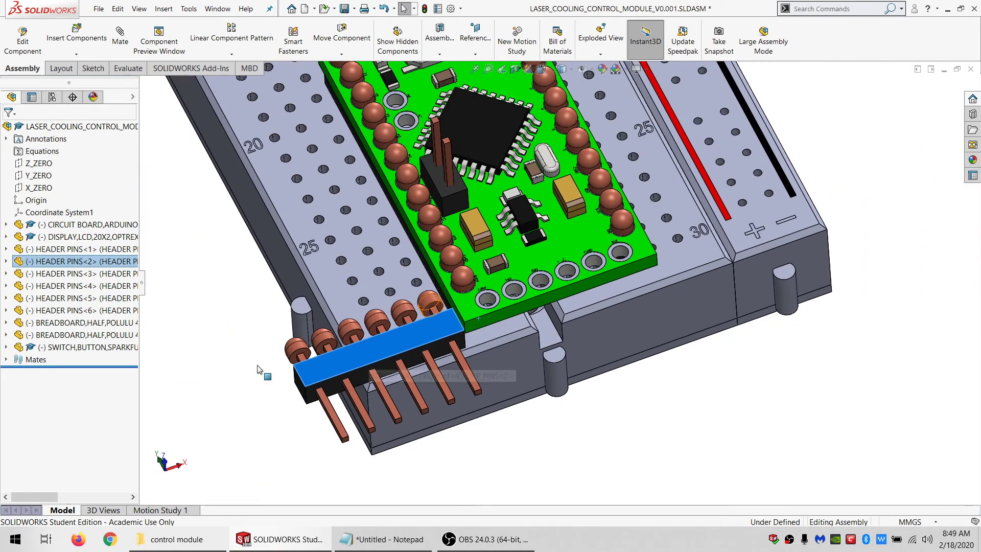
click(226, 367)
drag(320, 364, 411, 327)
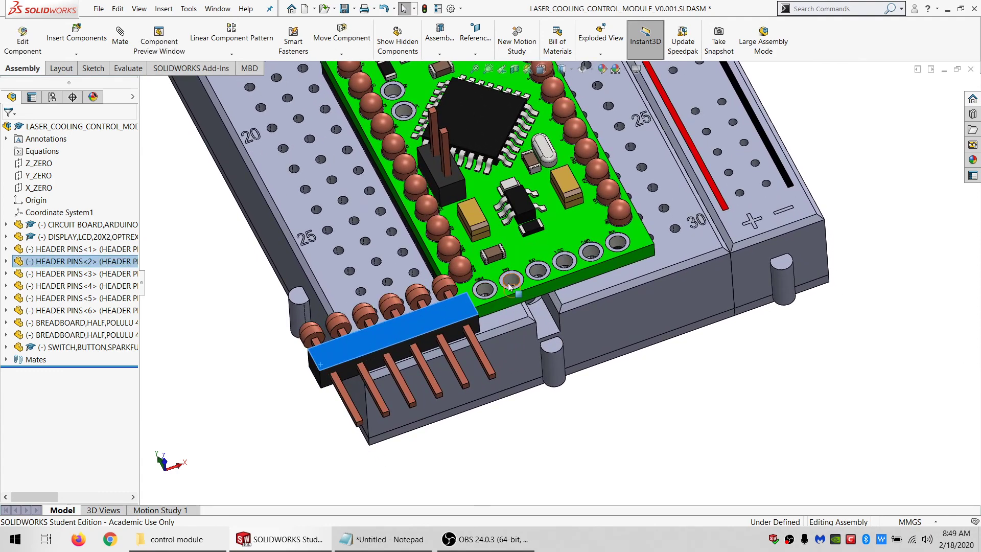
scroll(510, 282, down, 2)
middle_drag(510, 285, 465, 311)
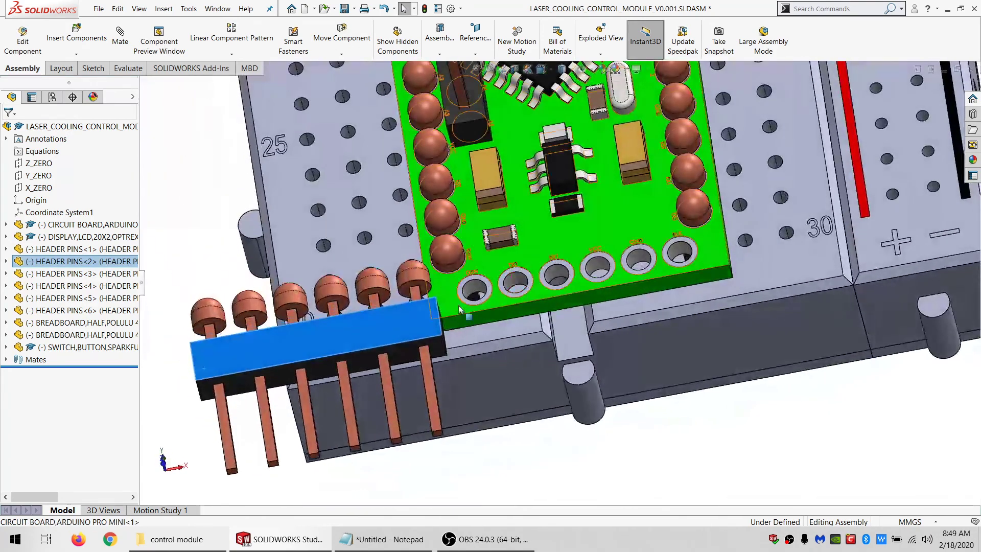
- Sketch a center rectangle on the Arduino board's top face, centred on and framing the GRN hole
click(436, 295)
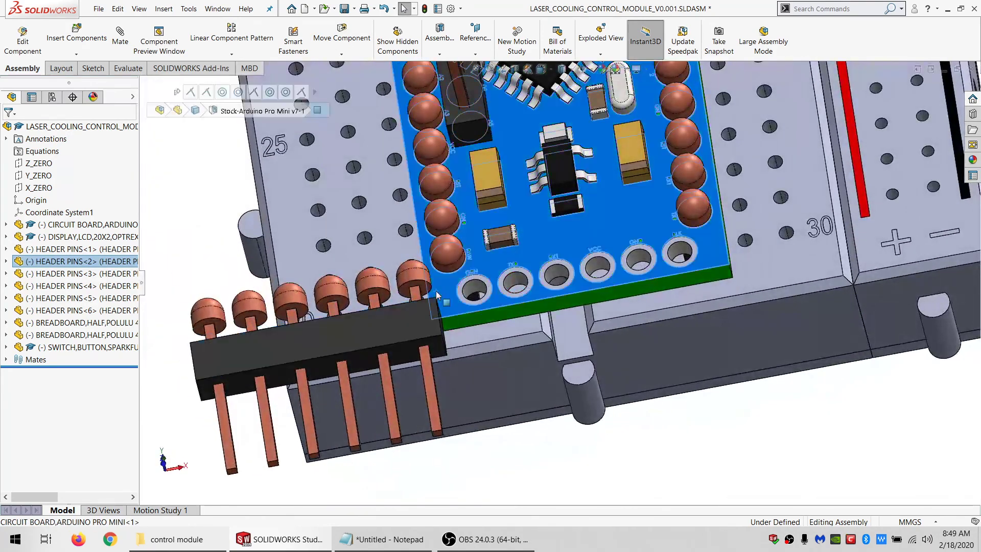
click(91, 69)
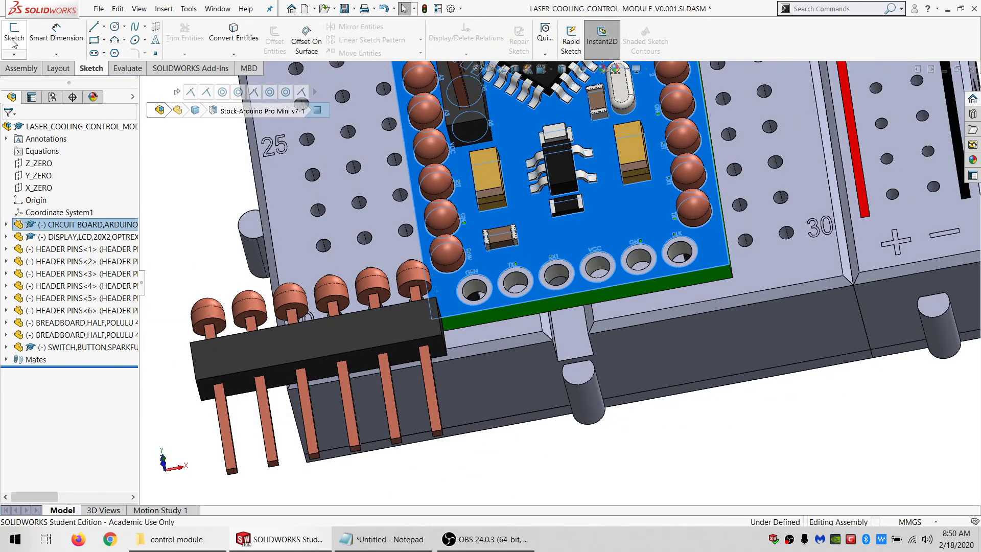
click(13, 40)
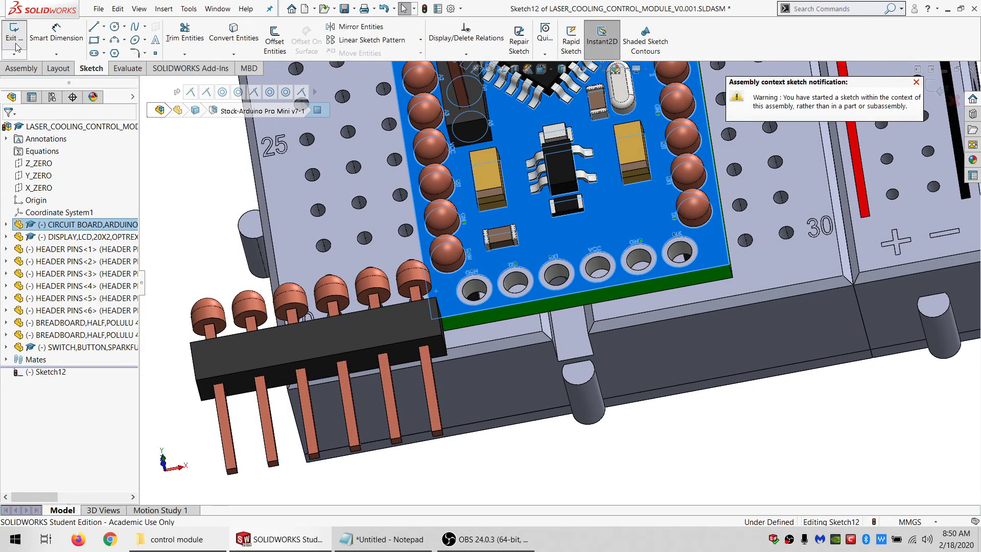
click(104, 40)
click(113, 72)
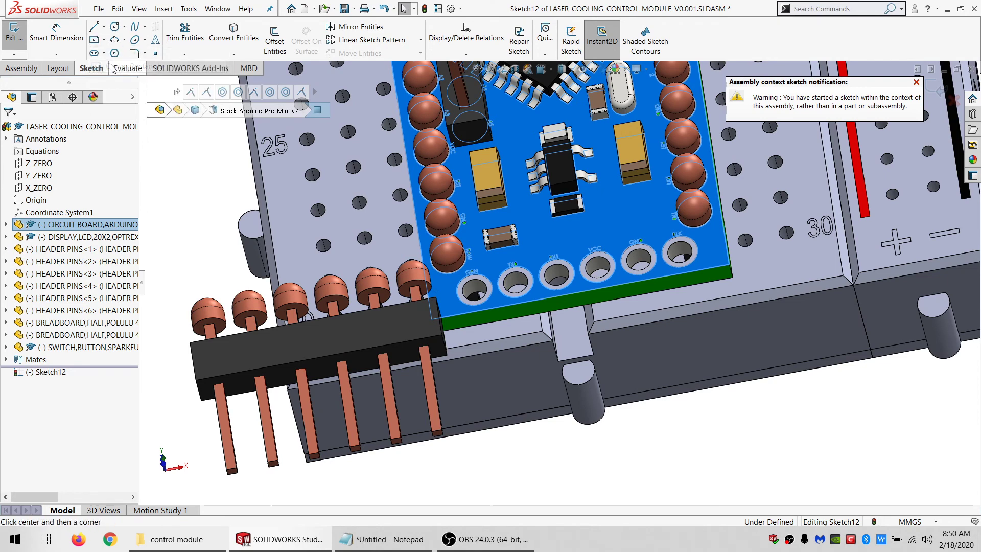
click(475, 290)
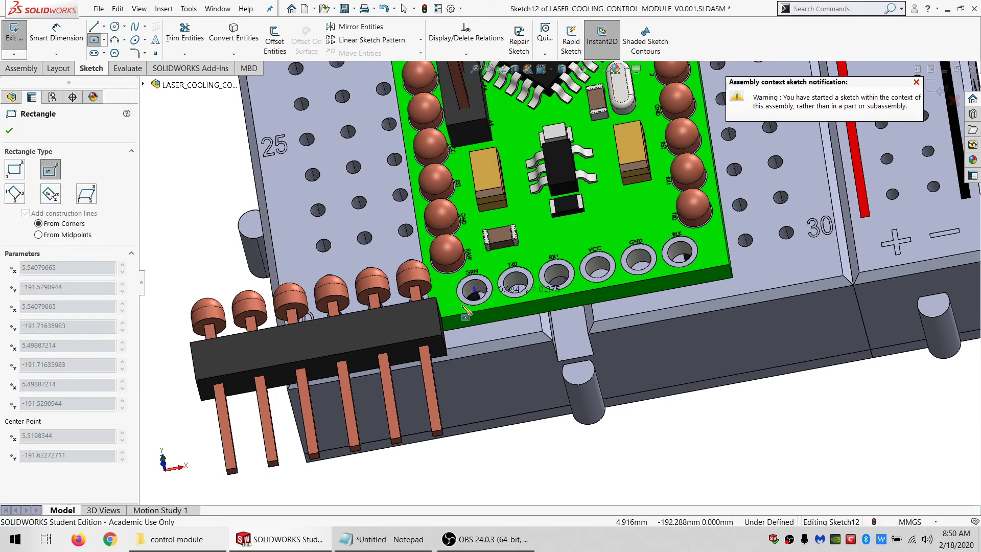
click(457, 308)
key(Escape)
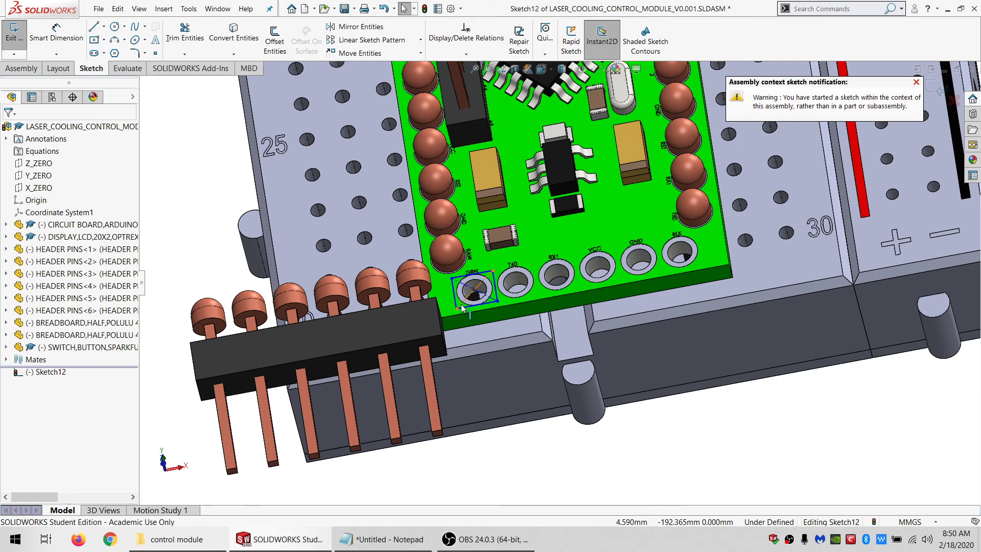
- Make two adjacent sides of the rectangle around the GRN hole equal
click(462, 308)
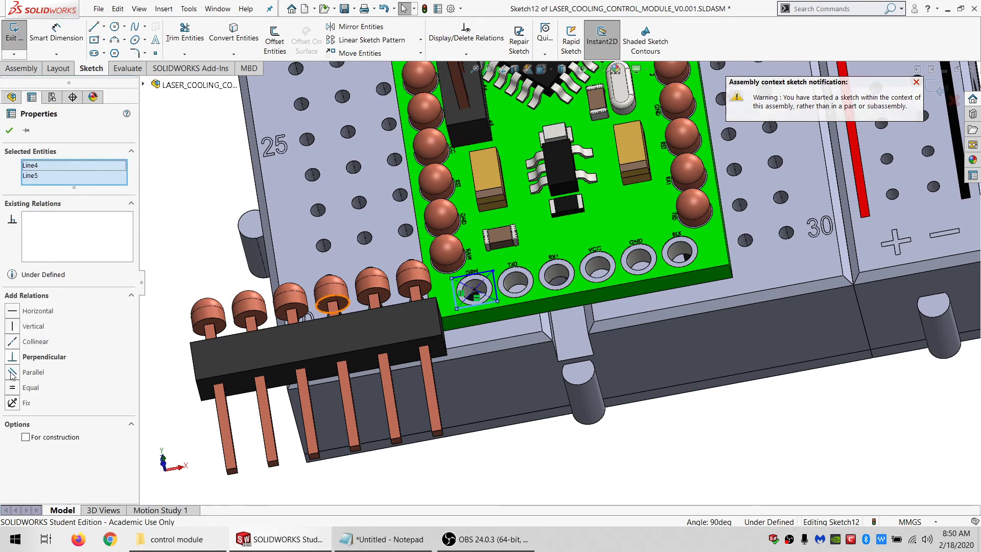
click(13, 388)
click(207, 237)
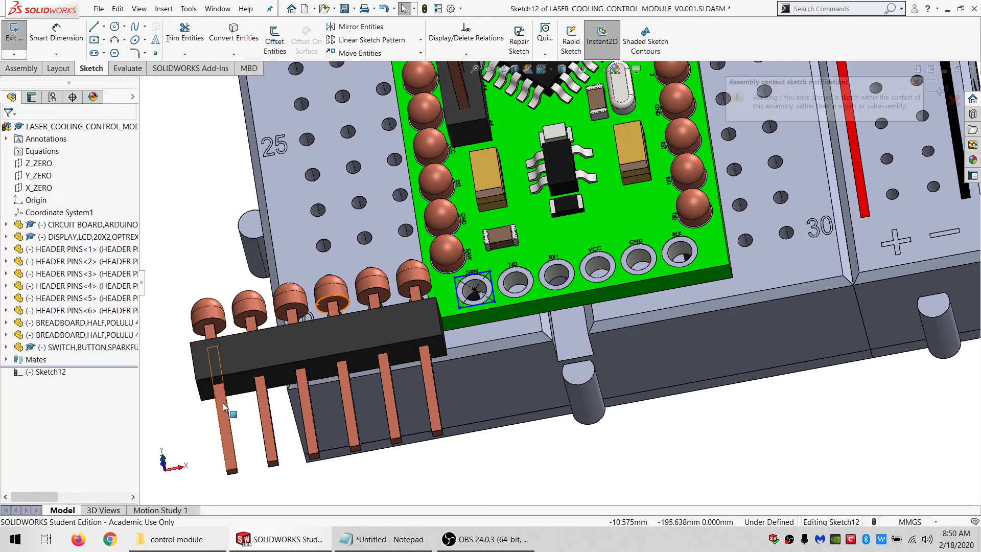
- Check the end of the header's outermost pin for its size, and dimension the square's side to 0.62 mm
click(233, 468)
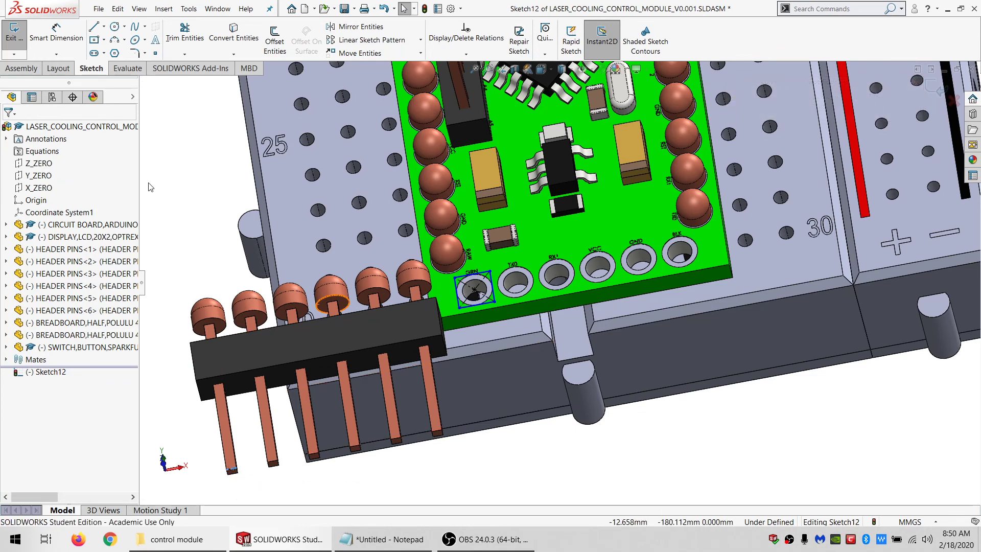
click(56, 36)
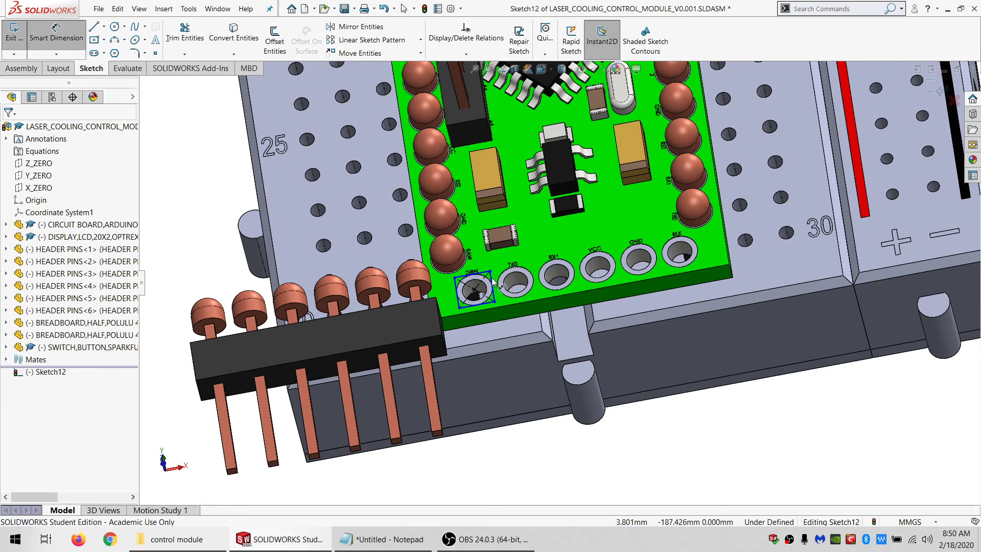
click(464, 309)
click(515, 455)
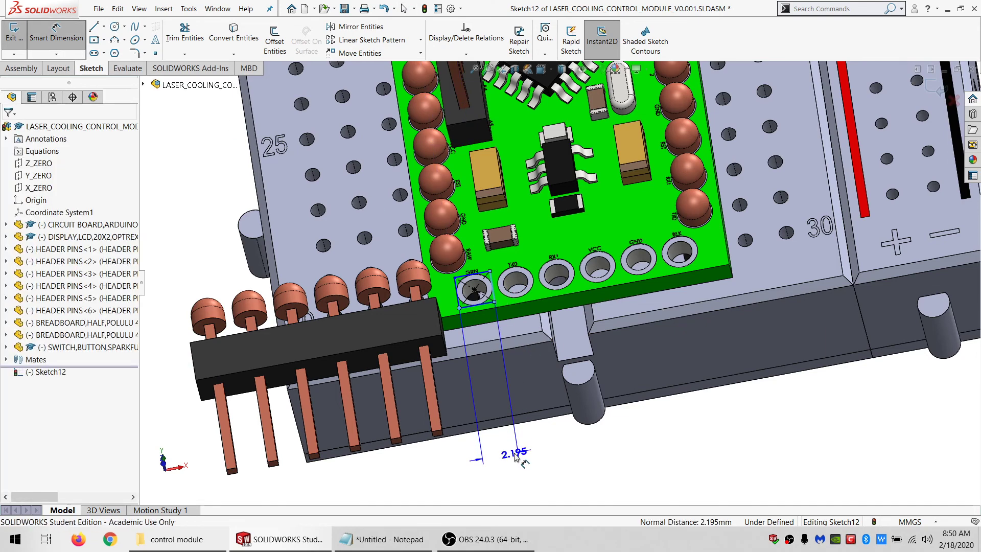
text(.62)
key(Return)
key(Escape)
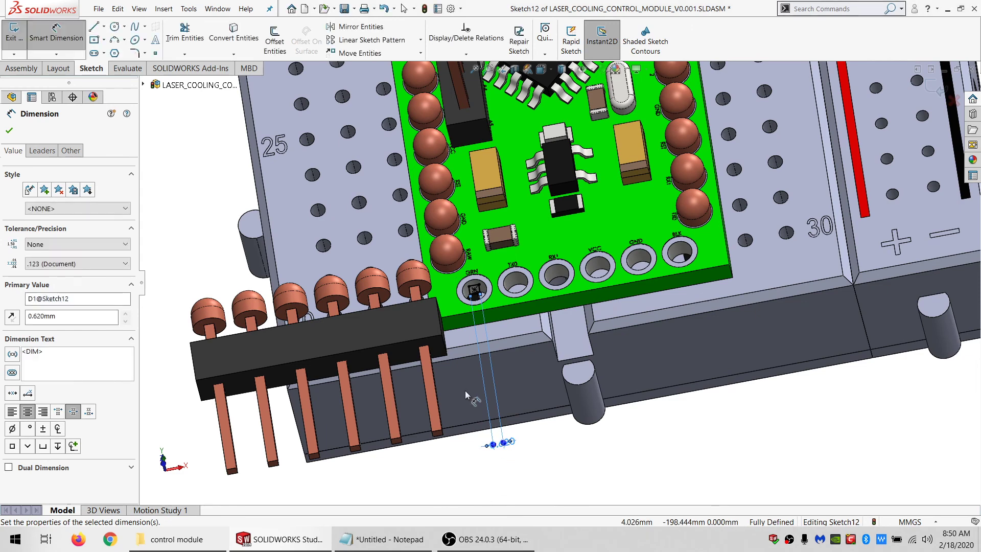
- Exit the sketch and mate the side face of the header's outermost pin coincident with the square's corner point
scroll(478, 286, down, 2)
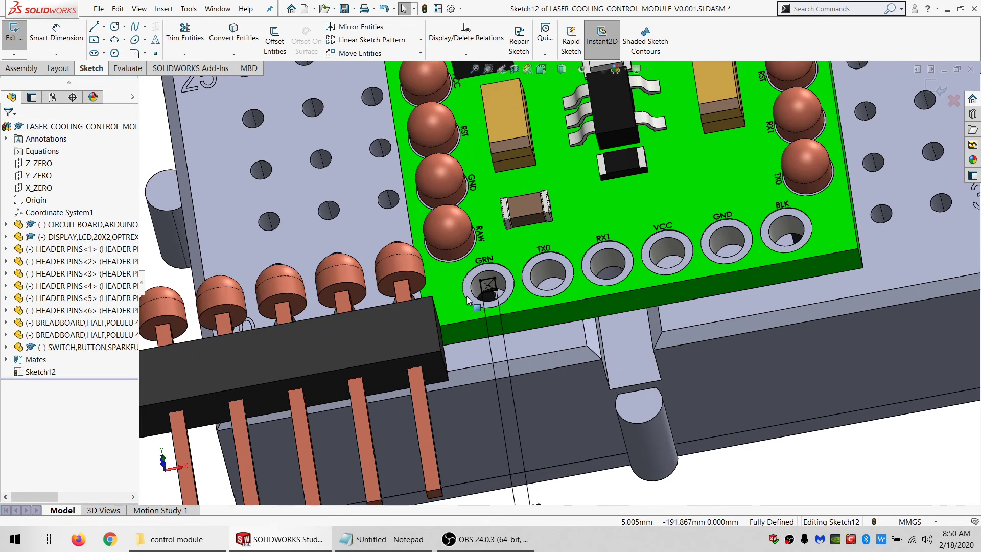
click(478, 282)
scroll(331, 344, up, 1)
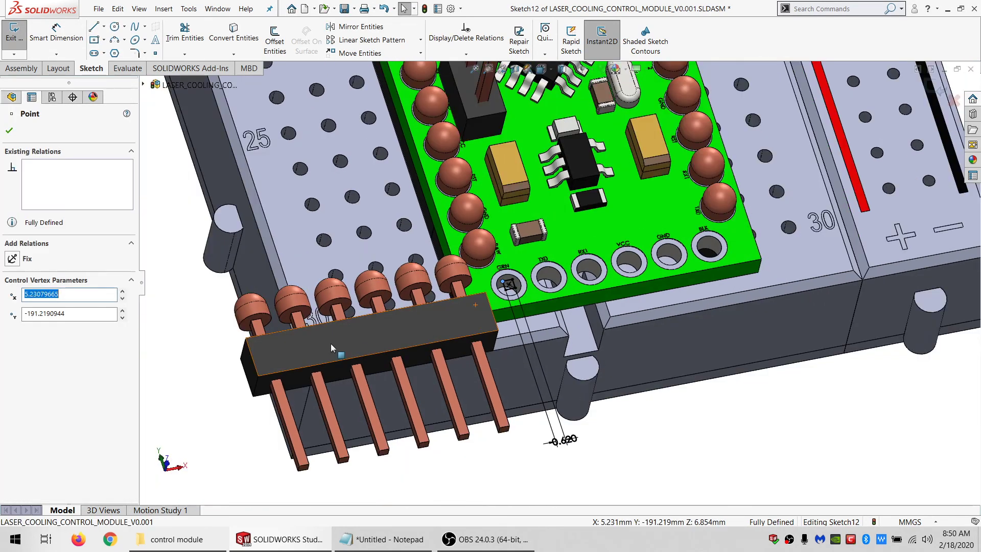
scroll(254, 340, down, 1)
ctrl+click(251, 318)
ctrl+click(250, 317)
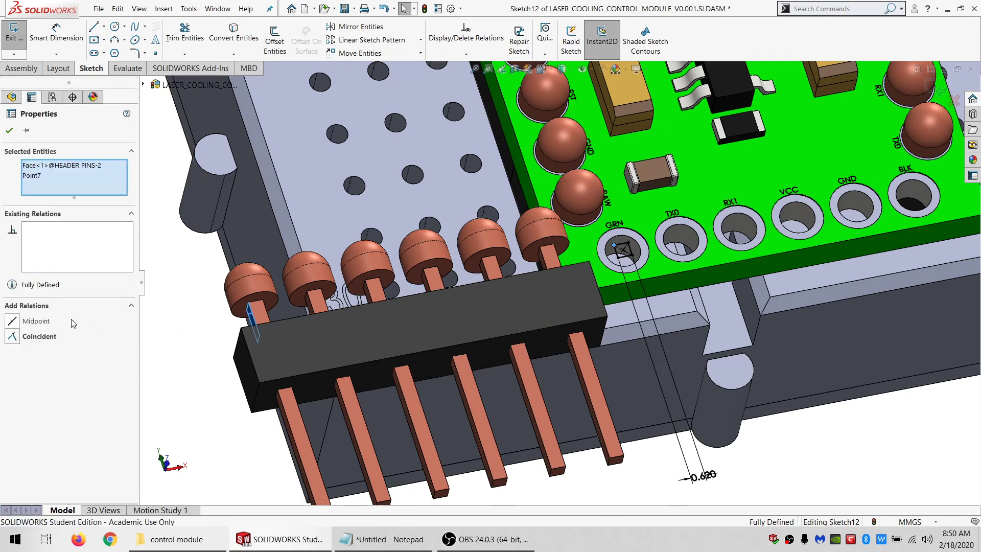
click(14, 32)
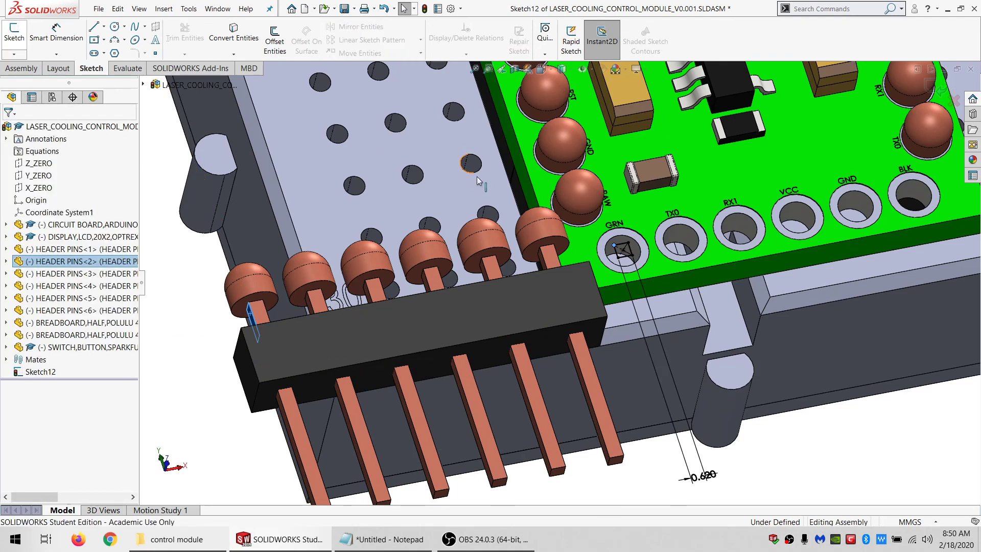
click(20, 70)
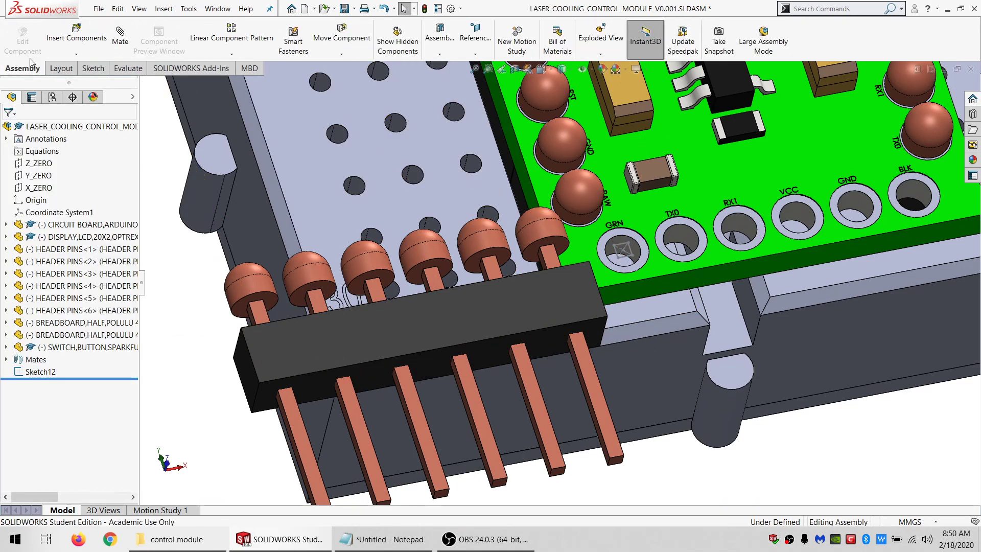
click(614, 248)
click(251, 318)
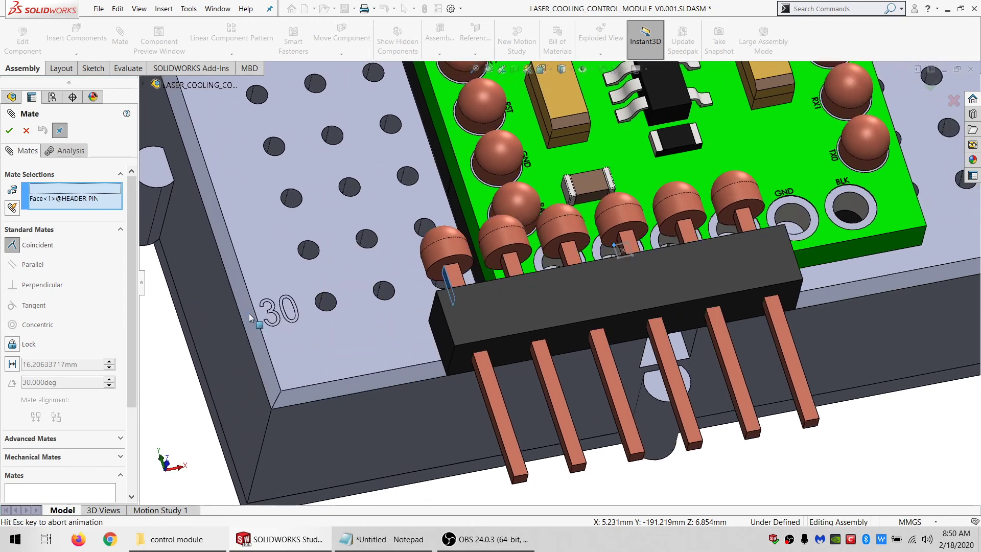
click(9, 131)
click(9, 130)
- Rebuild the assembly to seat the mated header over the Arduino board's end holes, and select the square's sketch
scroll(328, 192, up, 6)
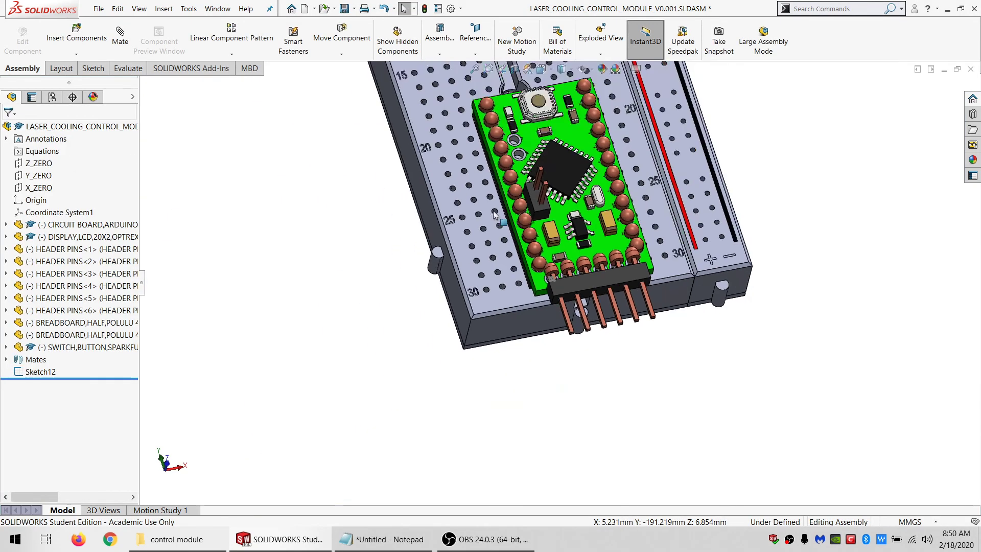
drag(494, 321, 632, 314)
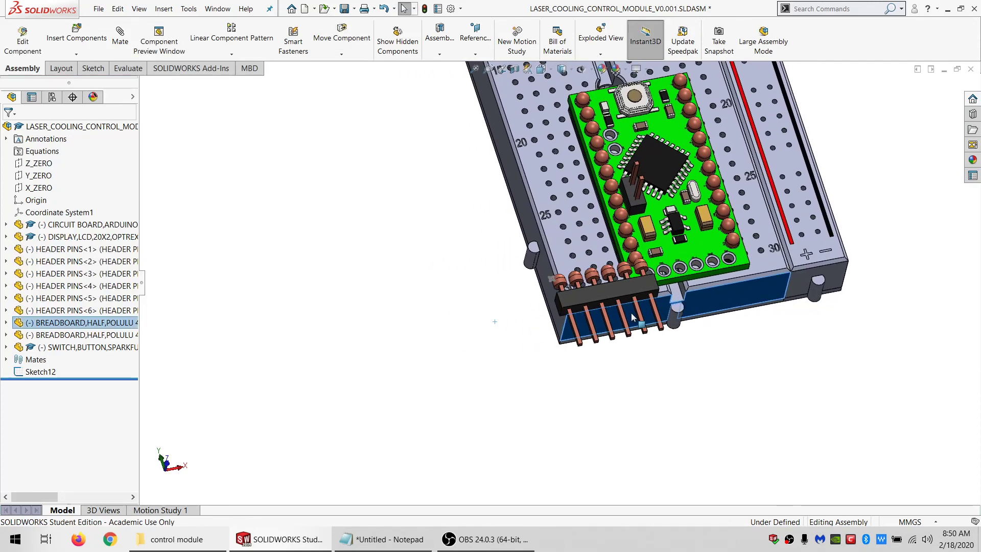
key(ctrl+b)
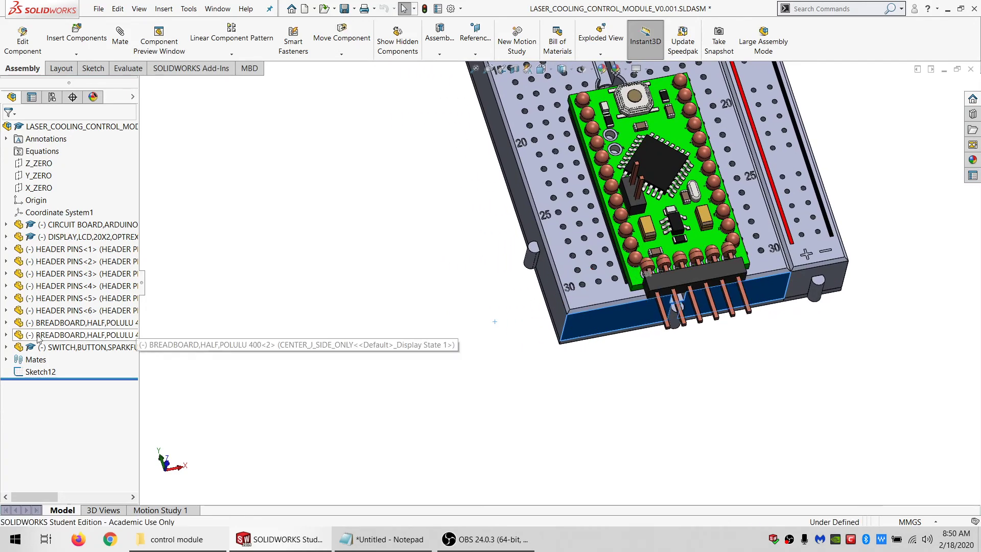
click(41, 372)
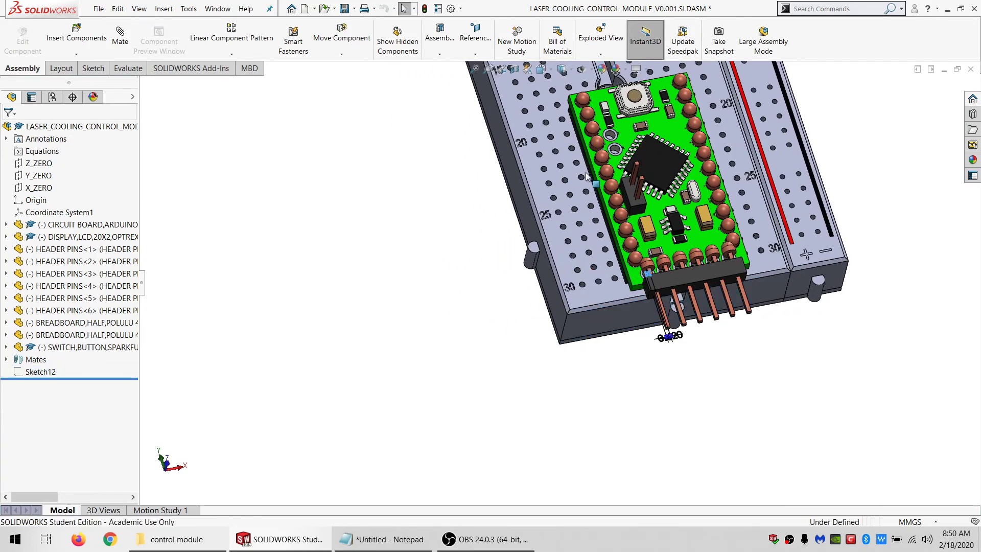
- Examine the whole assembly from several sides, focusing on the LCD display, the button switch and the two breadboards
scroll(576, 165, up, 4)
scroll(577, 163, up, 3)
middle_drag(521, 139, 509, 130)
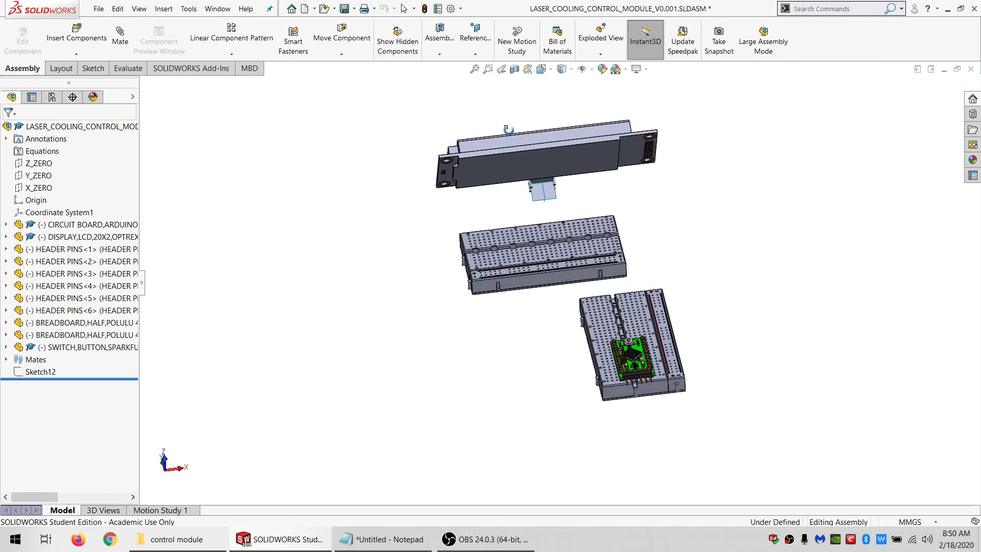
middle_drag(653, 84, 521, 232)
middle_drag(514, 190, 448, 273)
scroll(448, 273, down, 4)
scroll(448, 273, up, 5)
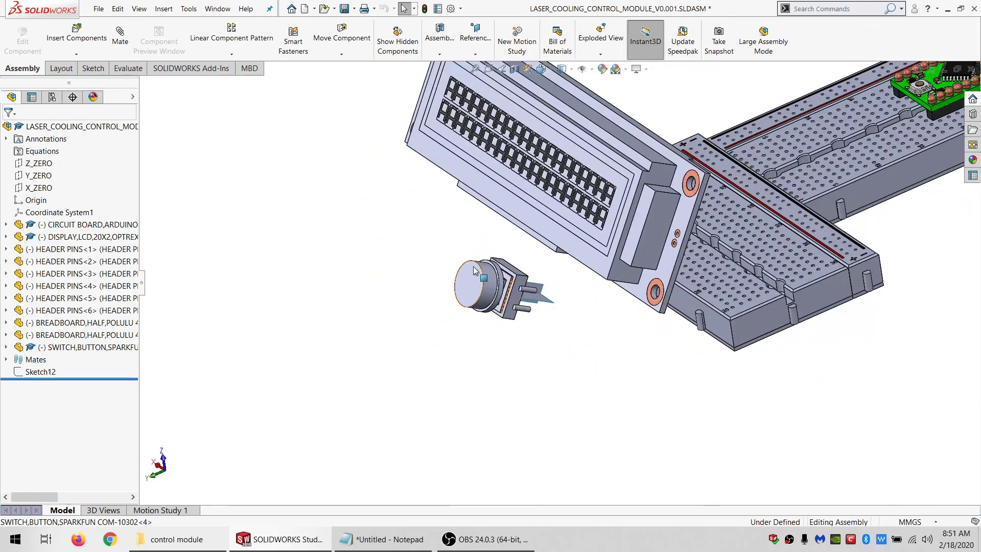
scroll(562, 225, up, 4)
scroll(571, 227, down, 5)
middle_drag(562, 253, 440, 215)
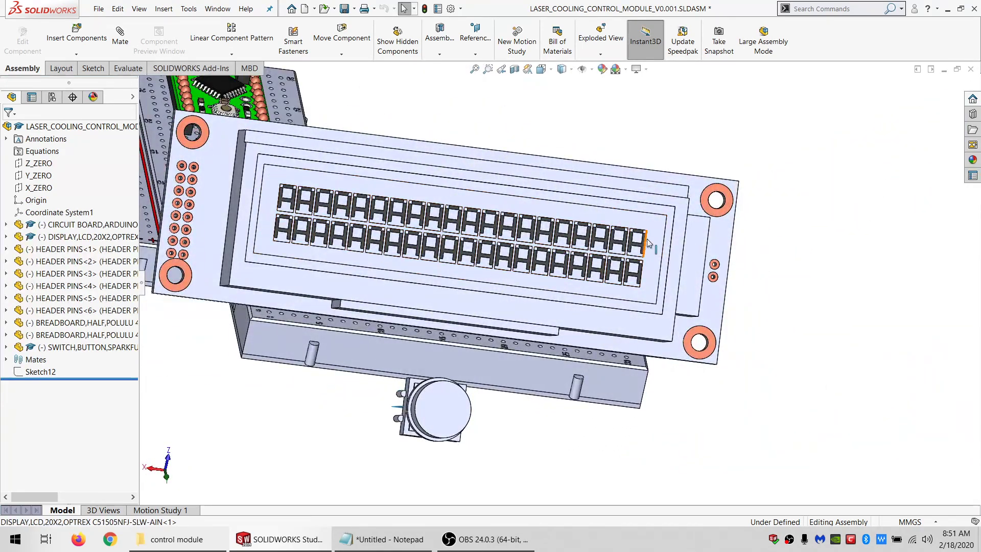
scroll(636, 230, up, 2)
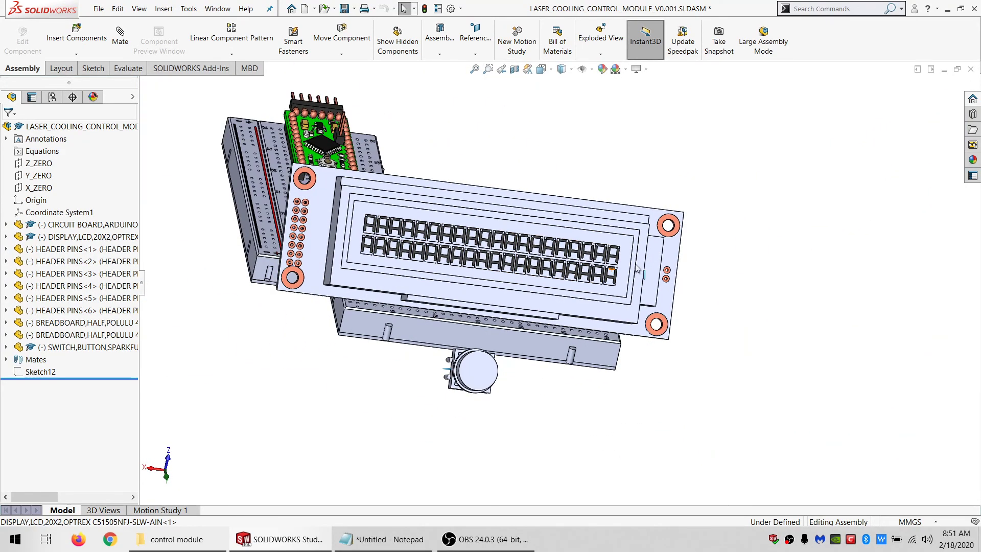
middle_drag(627, 280, 478, 284)
middle_drag(595, 296, 531, 303)
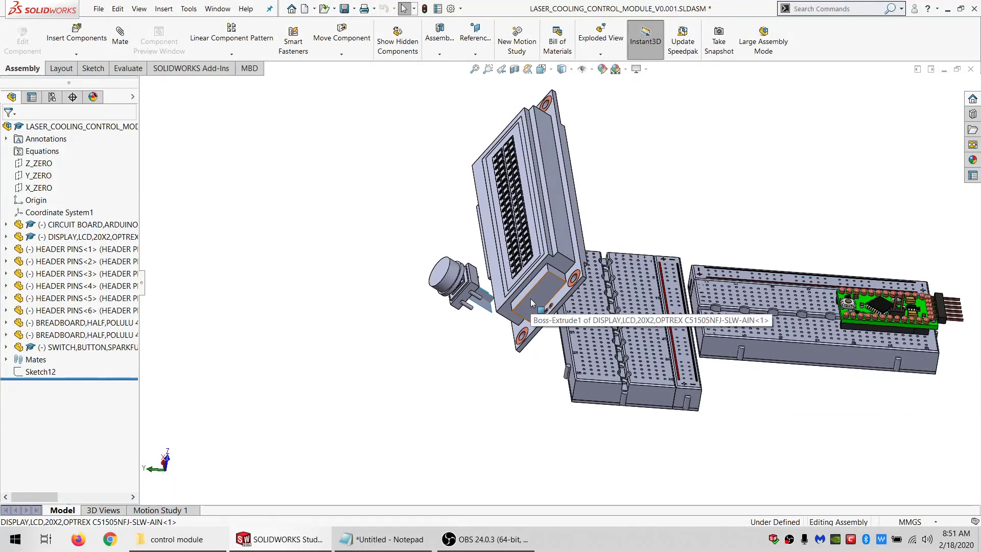
- Mate the LCD display's DISP_H_CENTER plane coincident with the assembly's X_ZERO plane
click(531, 302)
click(82, 236)
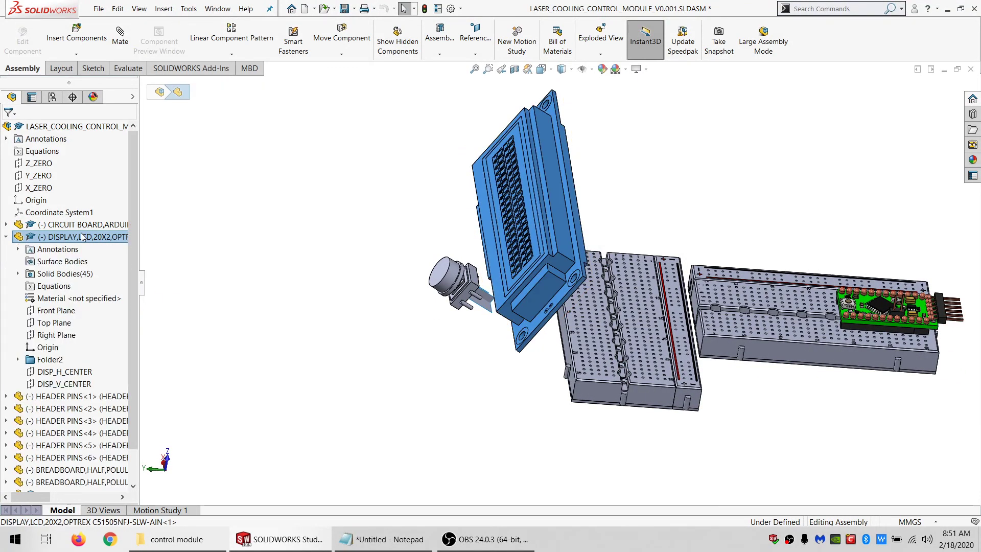
click(65, 372)
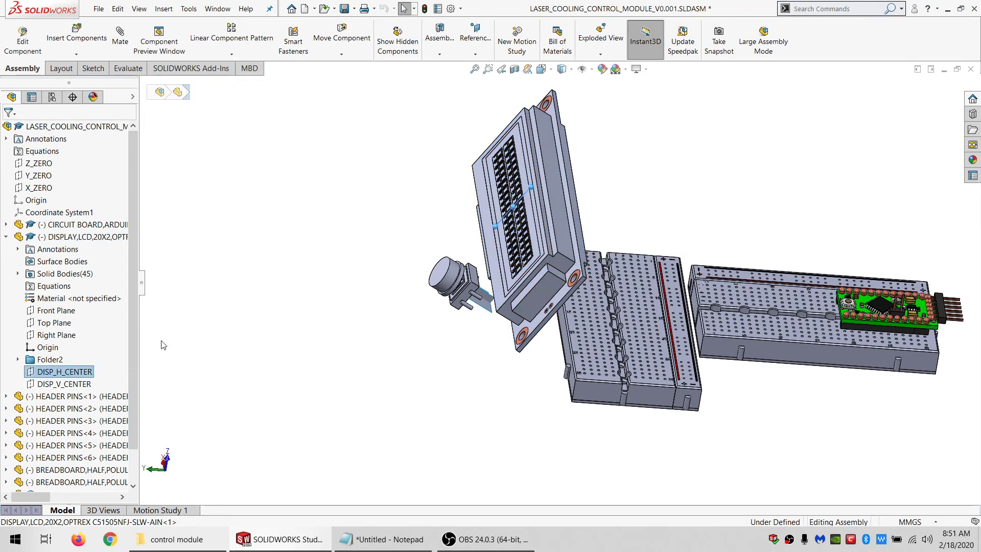
ctrl+click(39, 188)
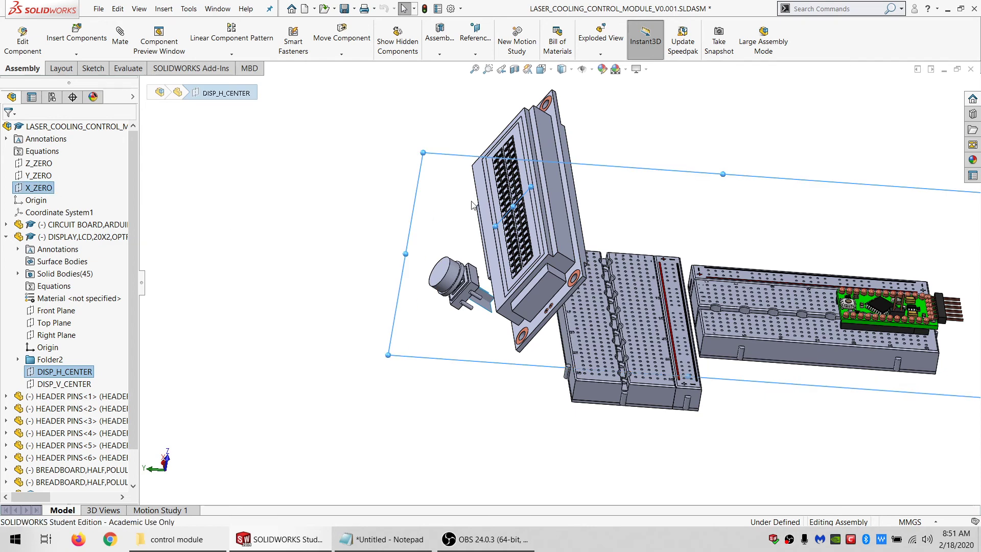
click(119, 41)
click(9, 131)
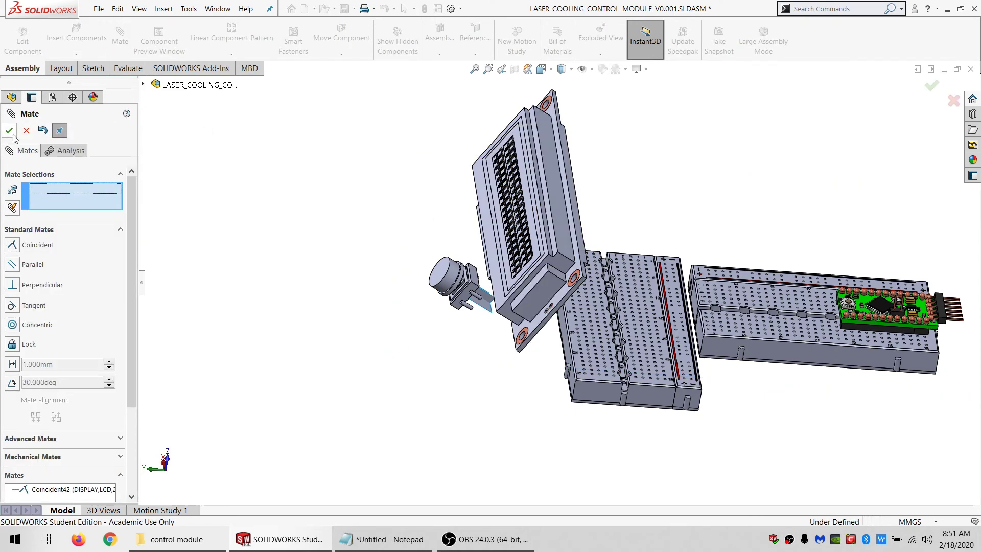
click(10, 130)
- Mate the bottom face of the breadboard beneath the LCD display coincident with the assembly's Z_ZERO plane
middle_drag(648, 379, 520, 334)
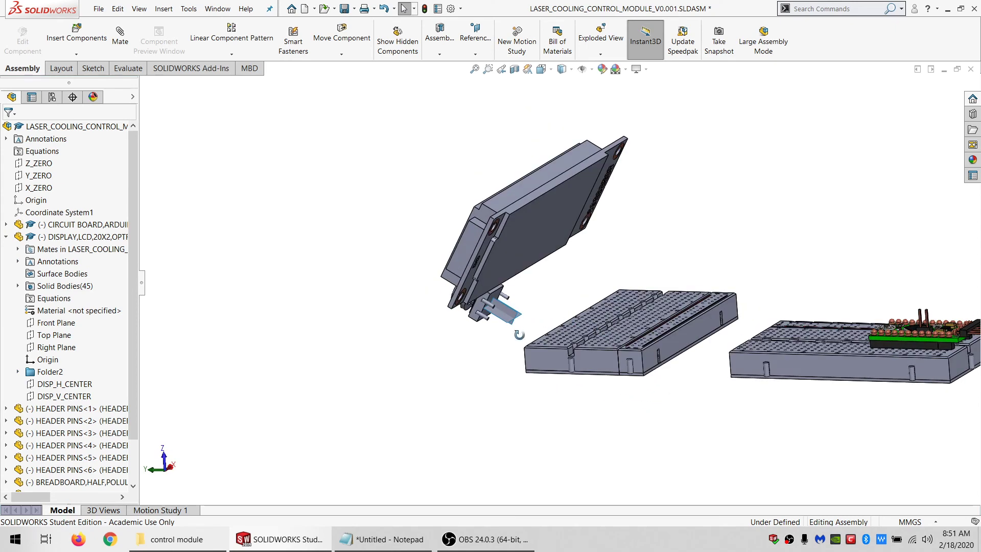
middle_drag(613, 351, 672, 383)
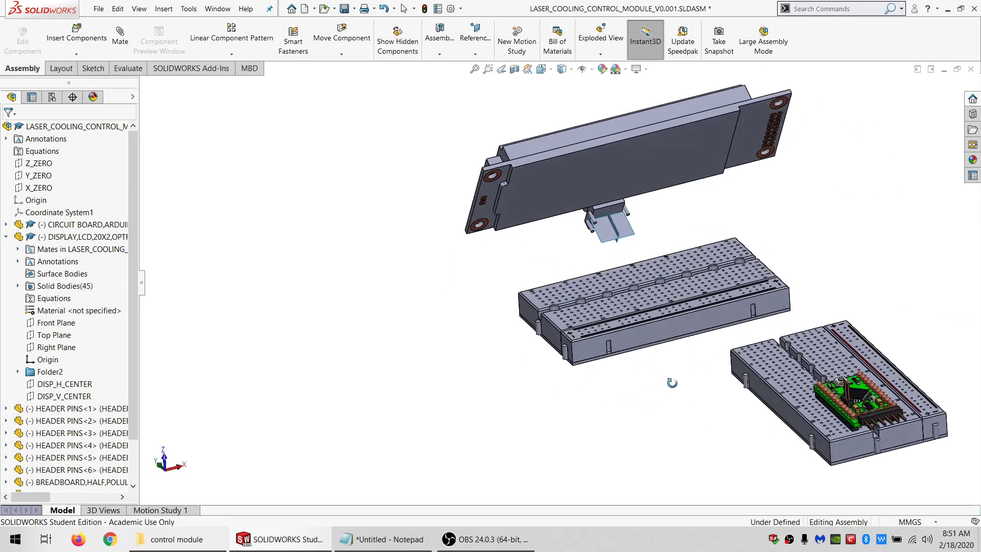
click(6, 236)
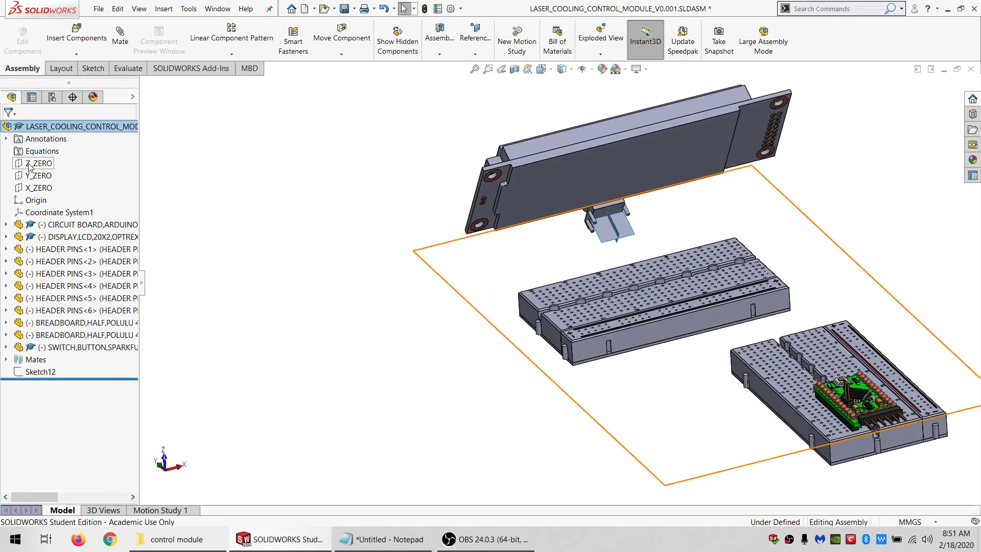
click(39, 163)
scroll(562, 290, up, 2)
middle_drag(761, 319, 632, 314)
scroll(574, 337, down, 3)
click(574, 338)
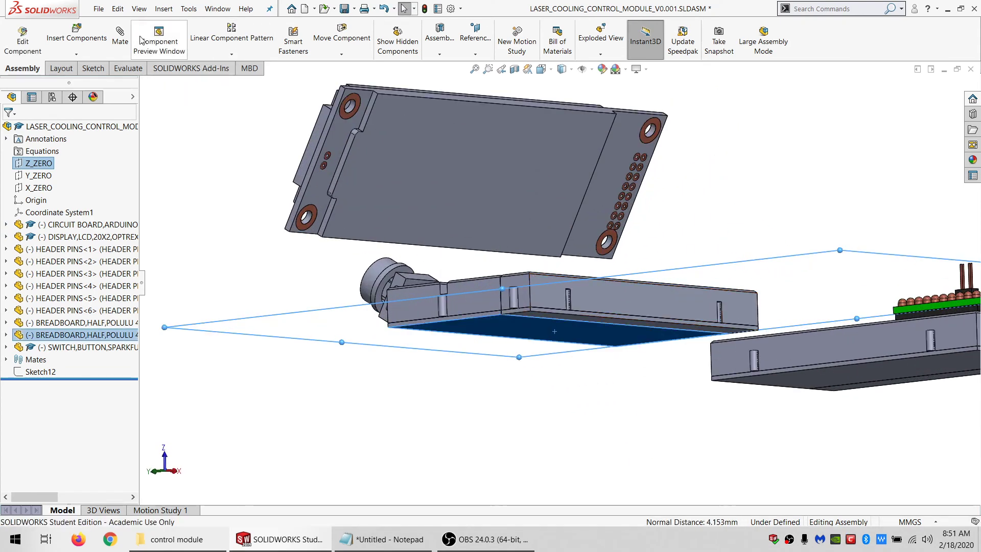
click(119, 40)
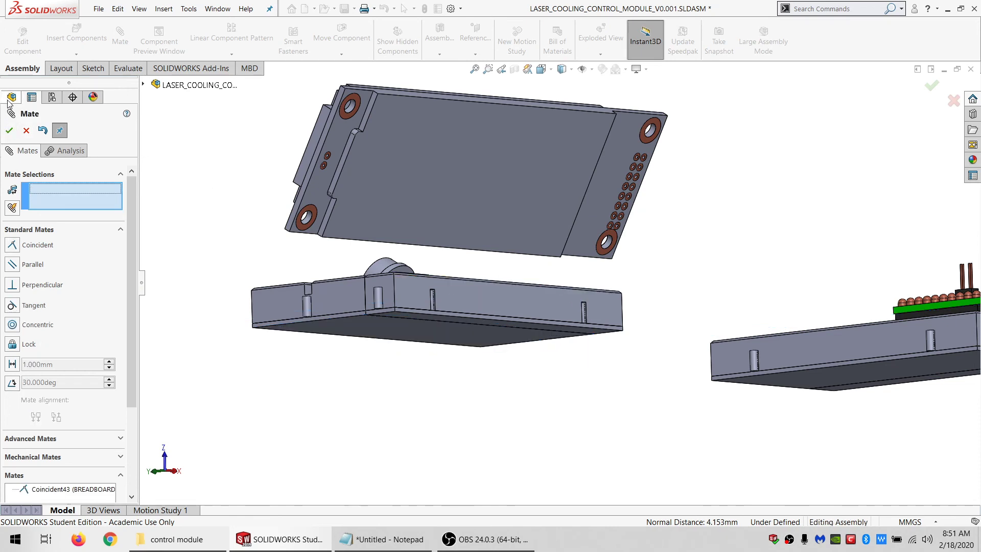
- Mate the bottom face of the breadboard carrying the Arduino coincident with the Z_ZERO plane and finish mating
click(143, 84)
click(188, 121)
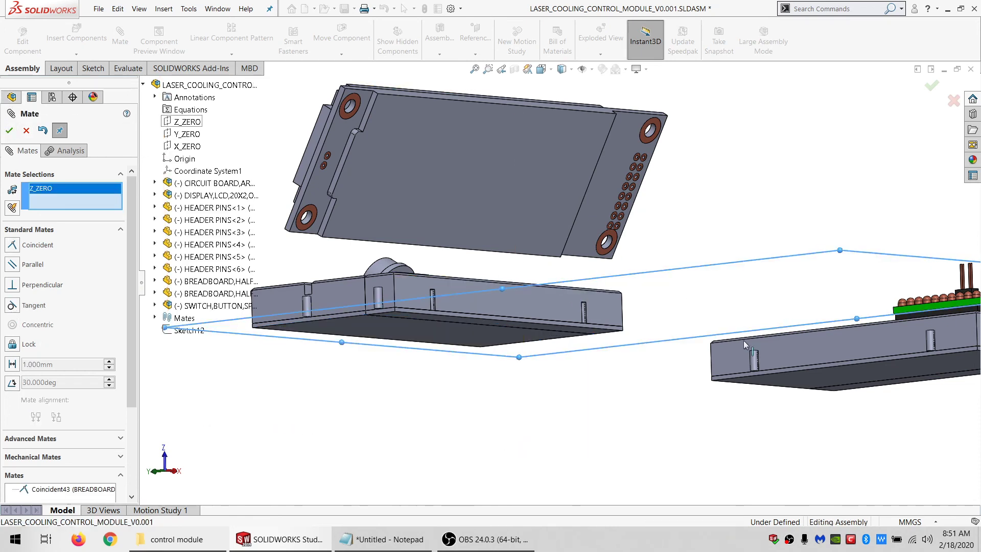
click(816, 384)
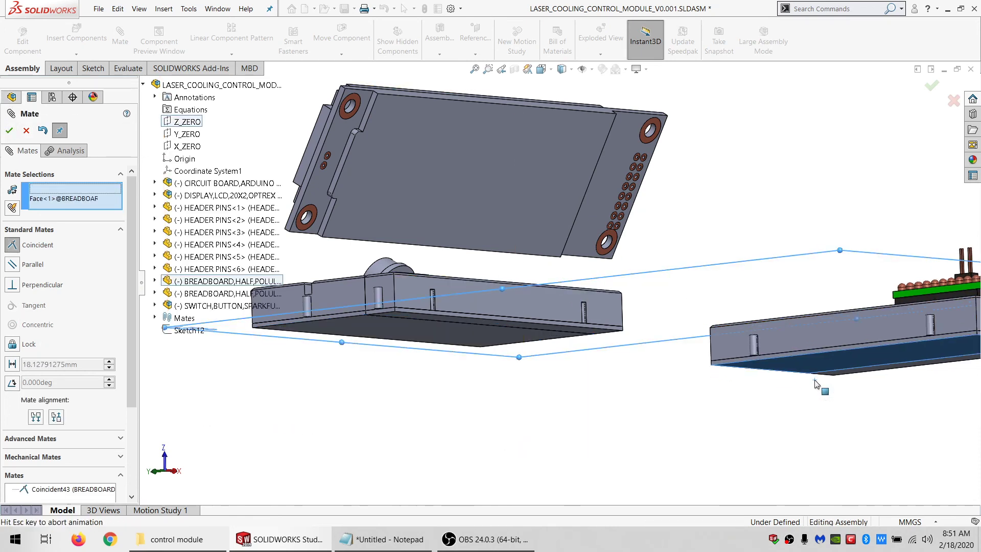
click(10, 131)
- Start a sketch on the Z_ZERO plane and draw a corner rectangle about 199 mm deep around the breadboard area
middle_drag(528, 278, 502, 365)
click(46, 163)
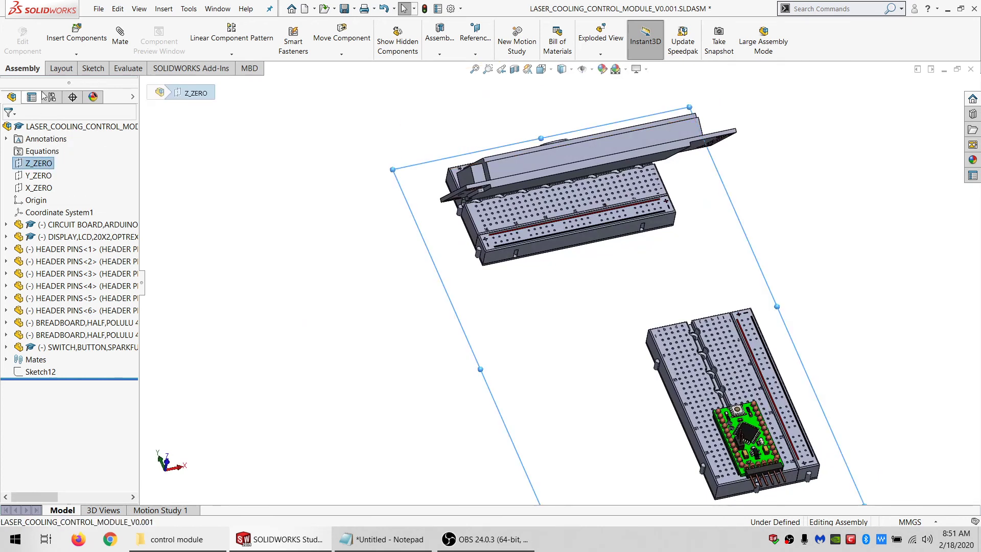
click(92, 68)
click(10, 35)
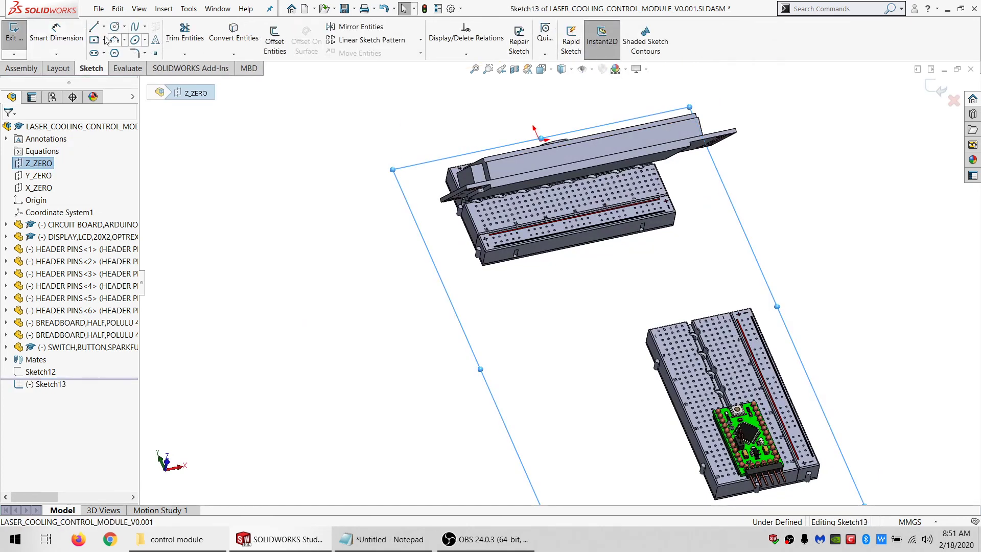
click(105, 40)
click(128, 56)
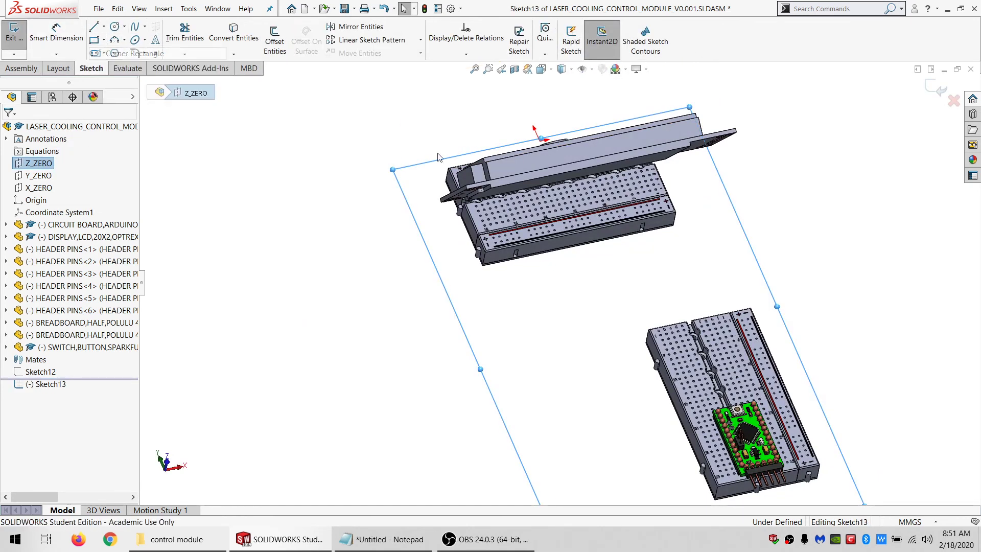
mouse_move(680, 311)
middle_down()
mouse_move(714, 327)
mouse_move(711, 368)
middle_up()
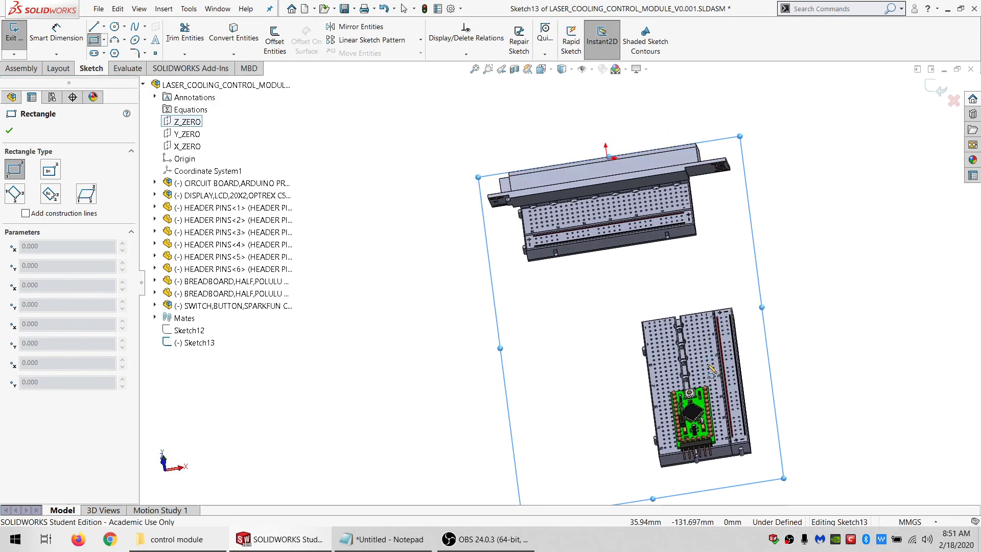
click(449, 215)
click(890, 479)
key(Escape)
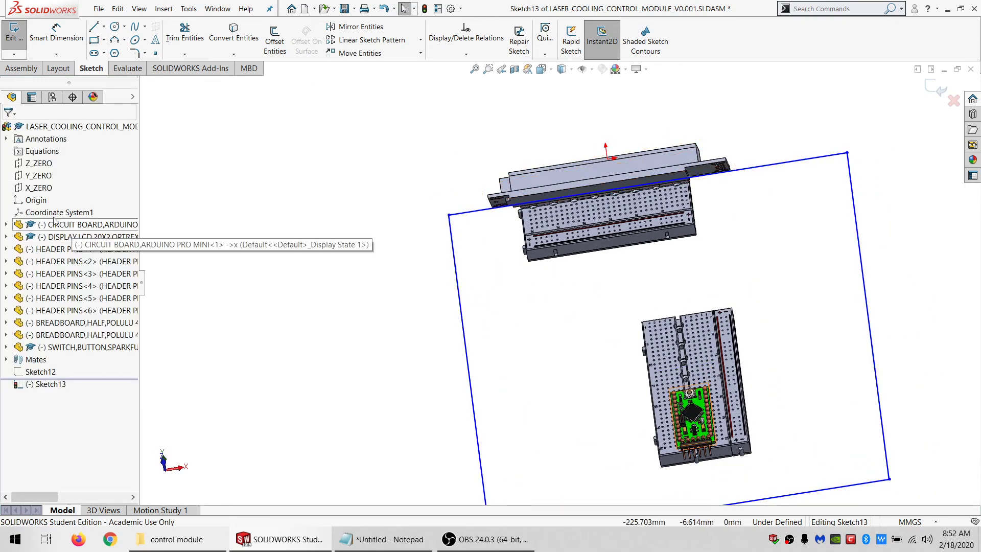
- Constrain the midpoint of the rectangle's edge nearest the LCD display to the assembly origin
click(35, 200)
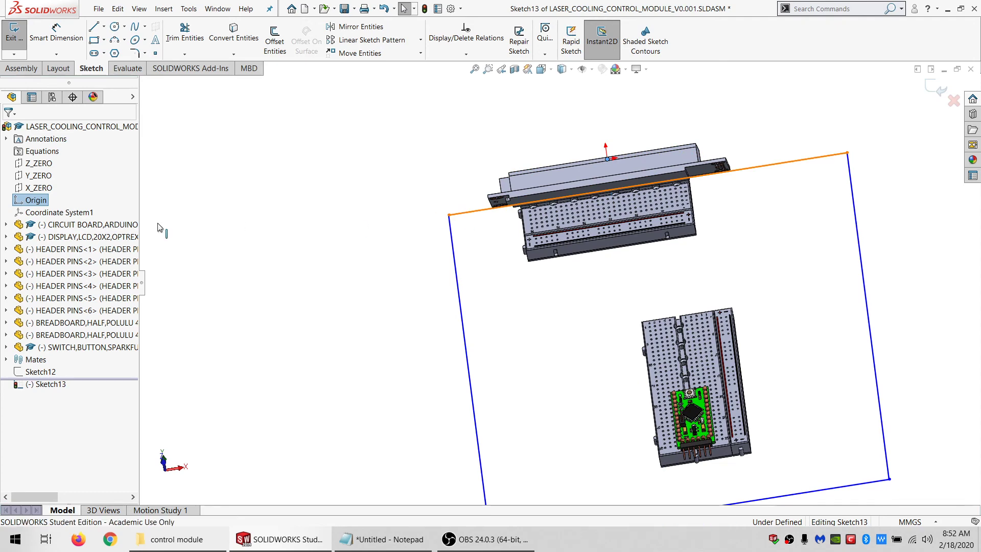
click(33, 311)
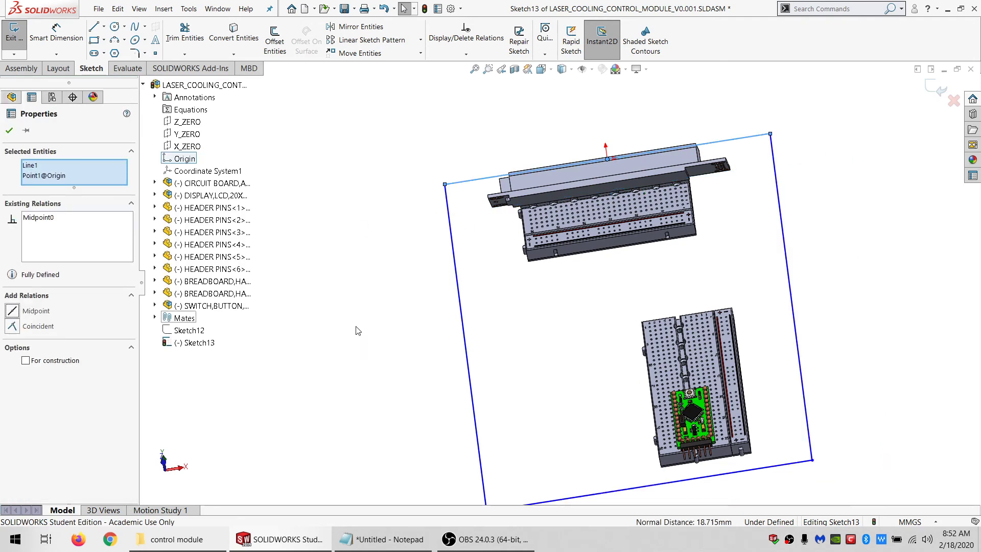
click(419, 358)
- Consult the Notepad notes for the width and dimension the rectangle between its two side lines as 170 mm
click(404, 541)
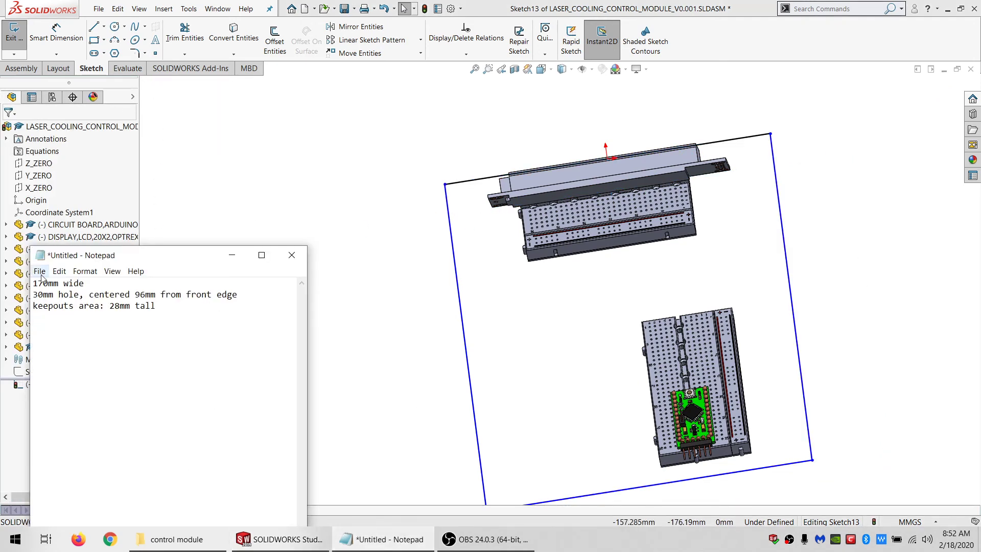
click(414, 182)
click(58, 35)
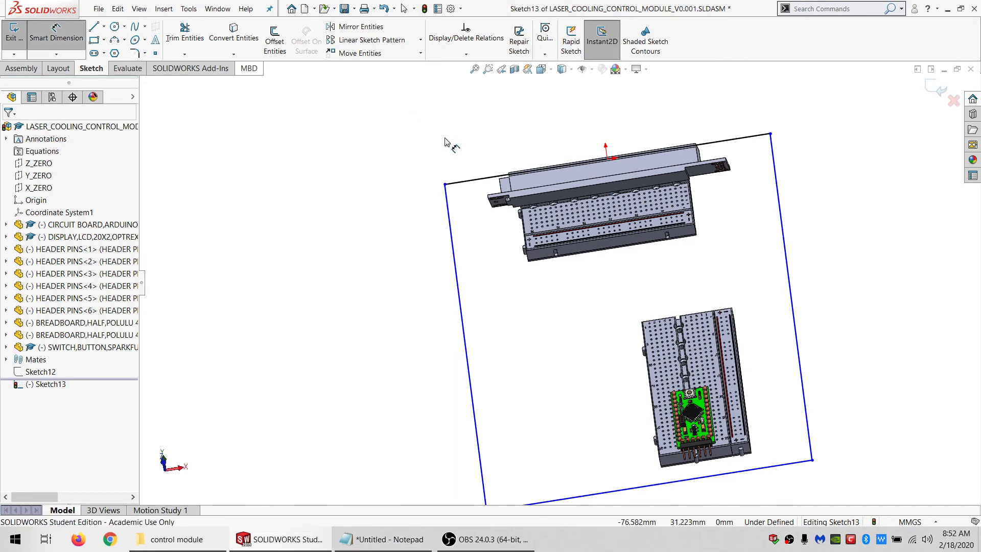
click(445, 184)
click(784, 226)
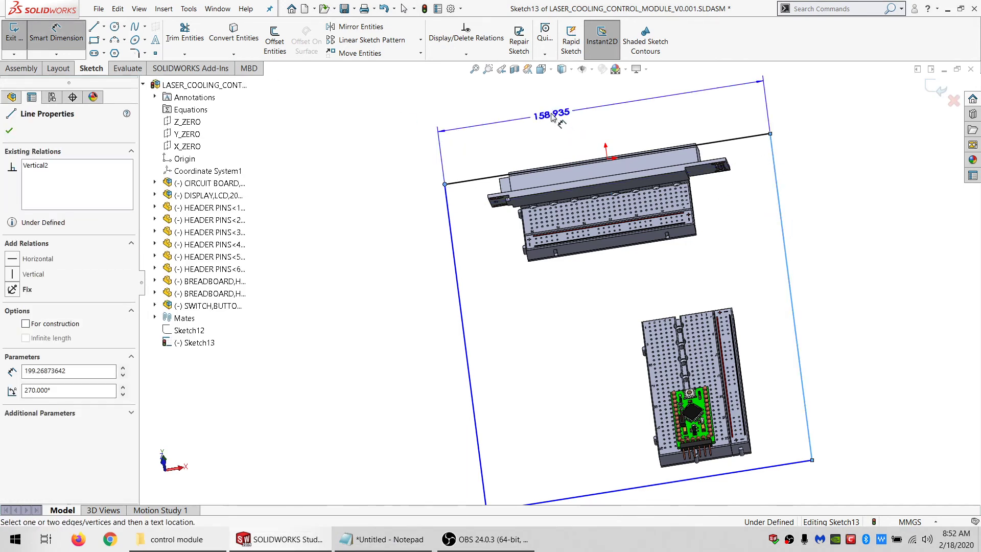
click(552, 117)
text(170)
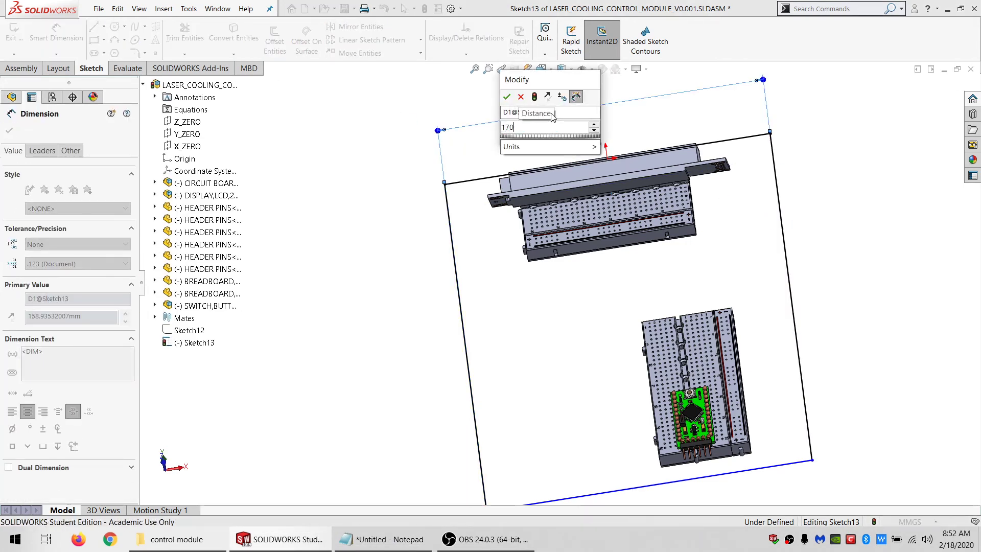
key(Return)
key(Escape)
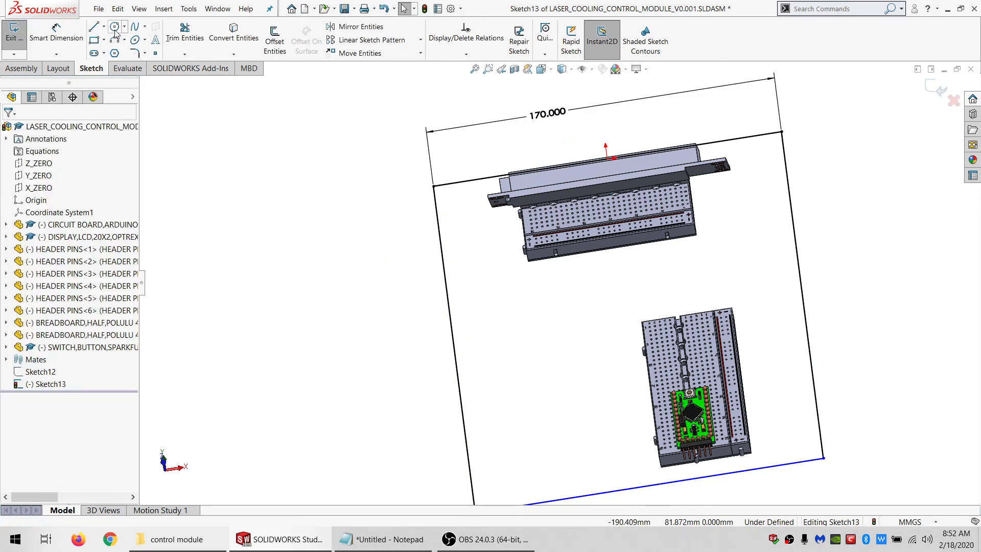
- Sketch a circle about 27 mm in diameter inside the rectangle, in the gap between the two breadboards
click(115, 28)
click(603, 298)
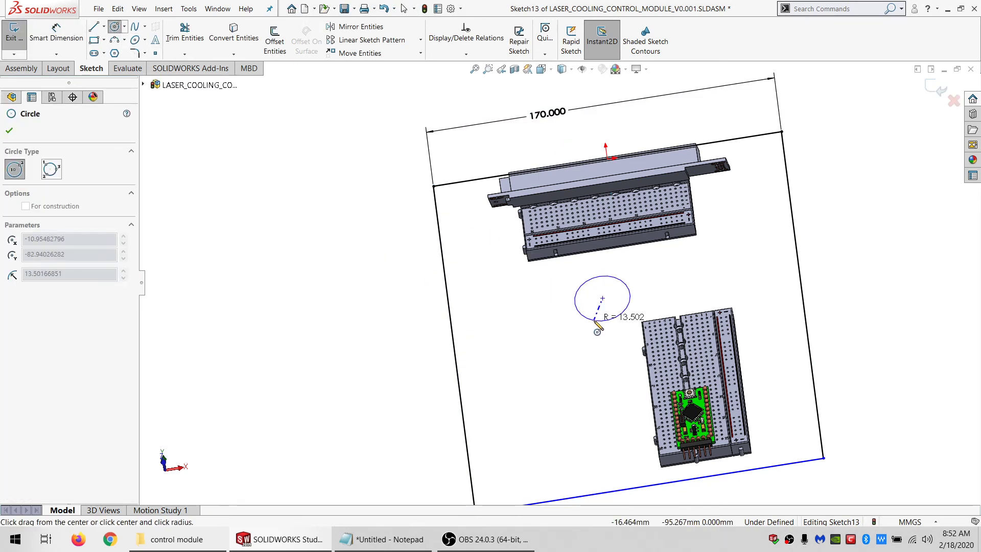
click(595, 322)
key(Escape)
- Consult the Notepad notes for the hole size and set the circle's diameter to 30 mm
click(389, 547)
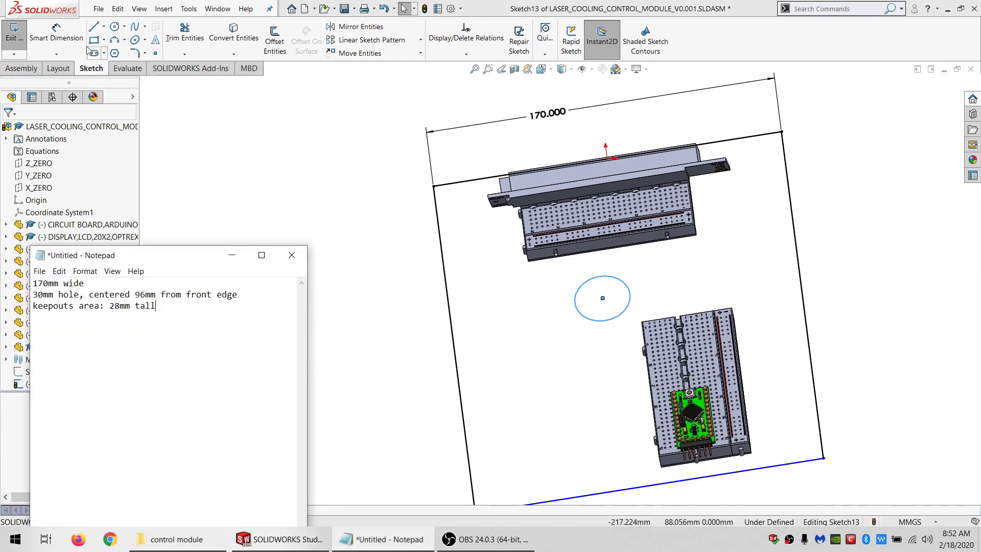
click(56, 33)
click(588, 320)
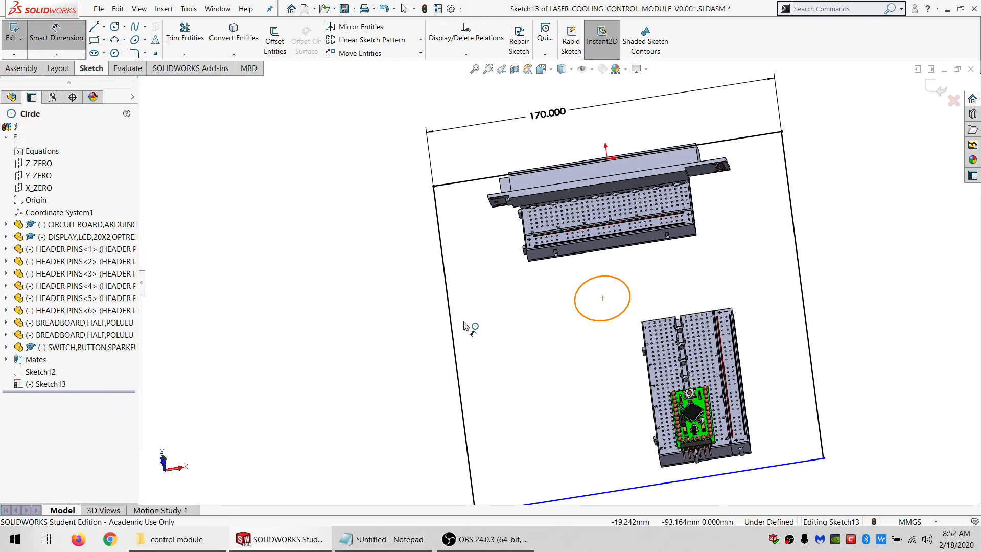
click(332, 323)
text(30)
key(Return)
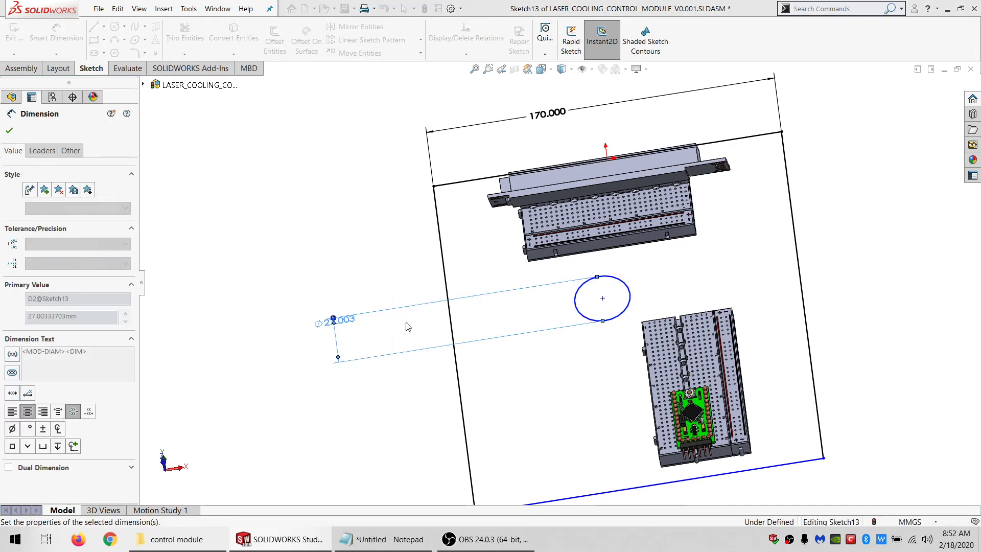
key(Escape)
- Sketch a line out from the circle's center and constrain its free end to the midpoint of the rectangle's edge through the origin
key(l)
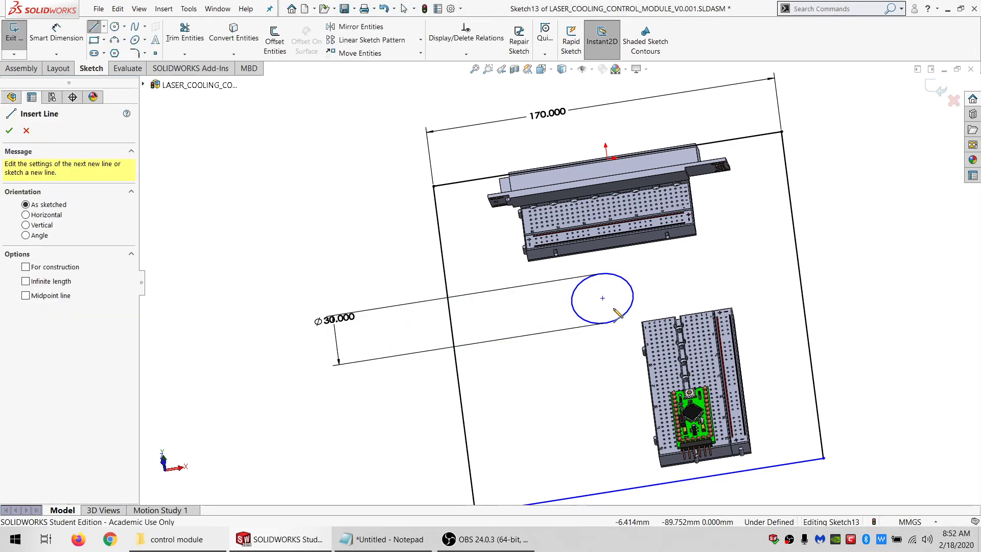
click(603, 297)
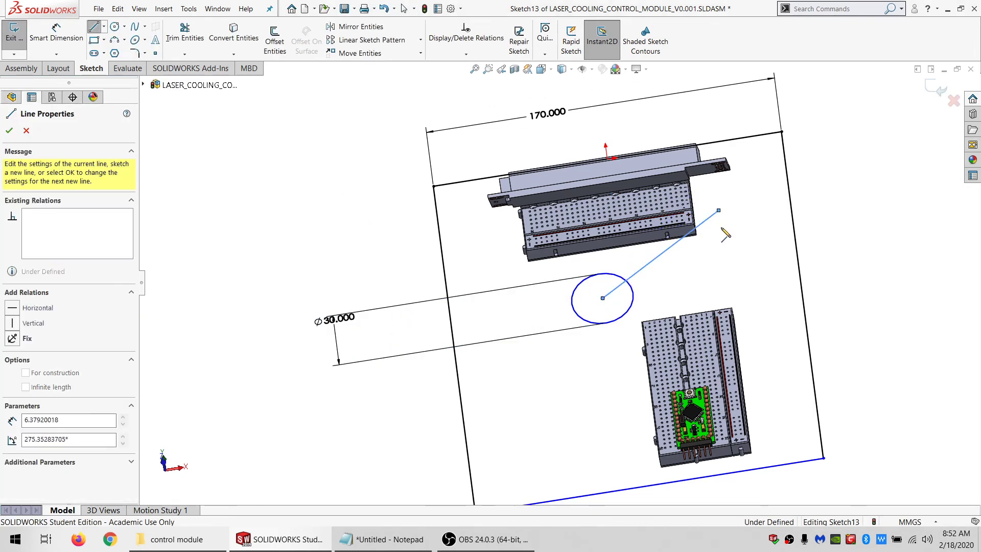
click(719, 210)
key(Escape)
click(720, 211)
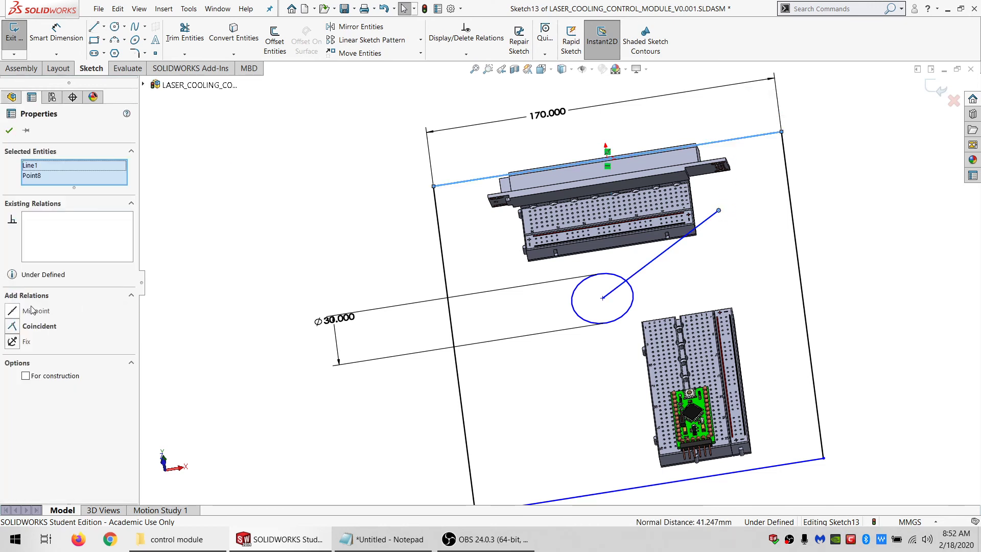
click(32, 309)
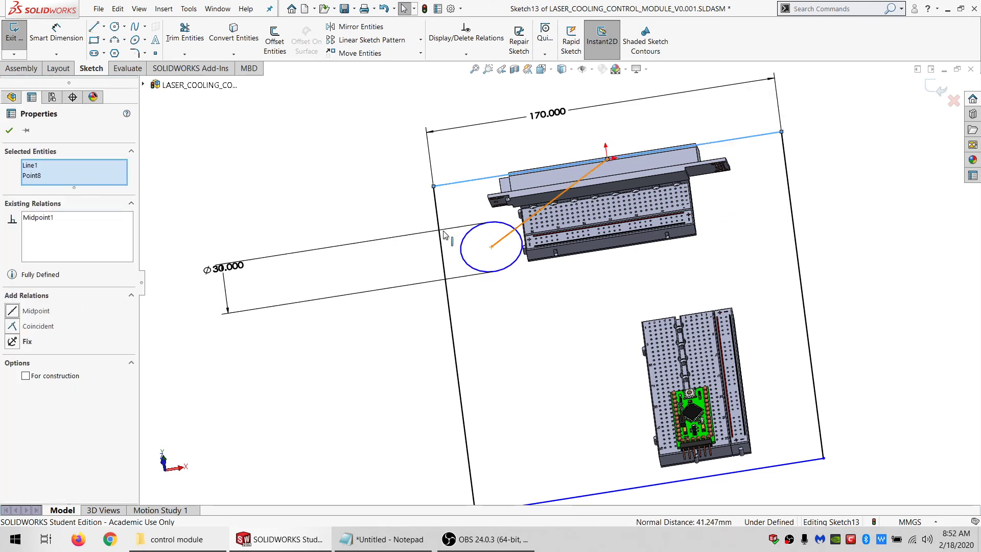
- Add a parallel relation between the circle's center line and the rectangle's side line
click(509, 234)
ctrl+click(439, 224)
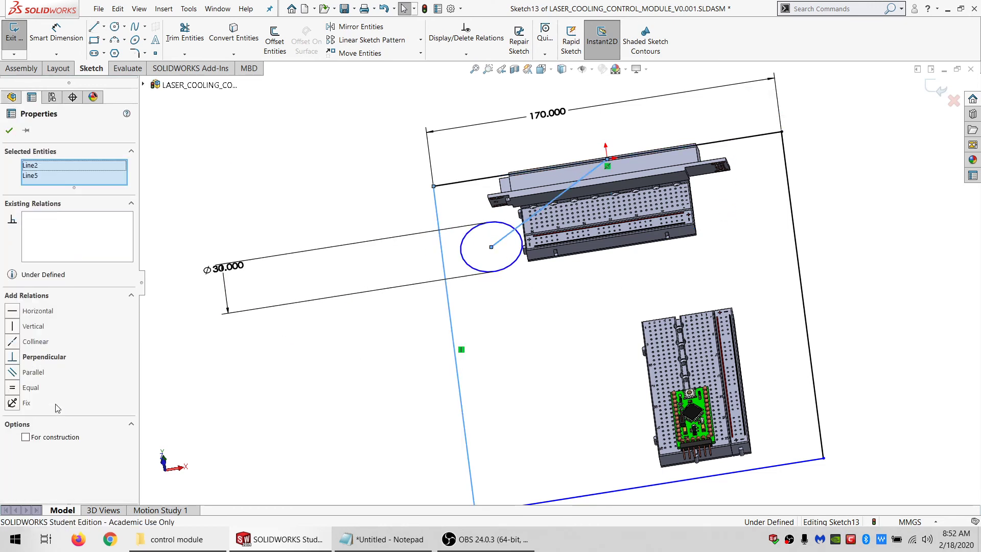
click(56, 378)
click(266, 467)
- Consult the Notepad notes and dimension the circle's center 96 mm from the rectangle's edge through the origin
click(383, 539)
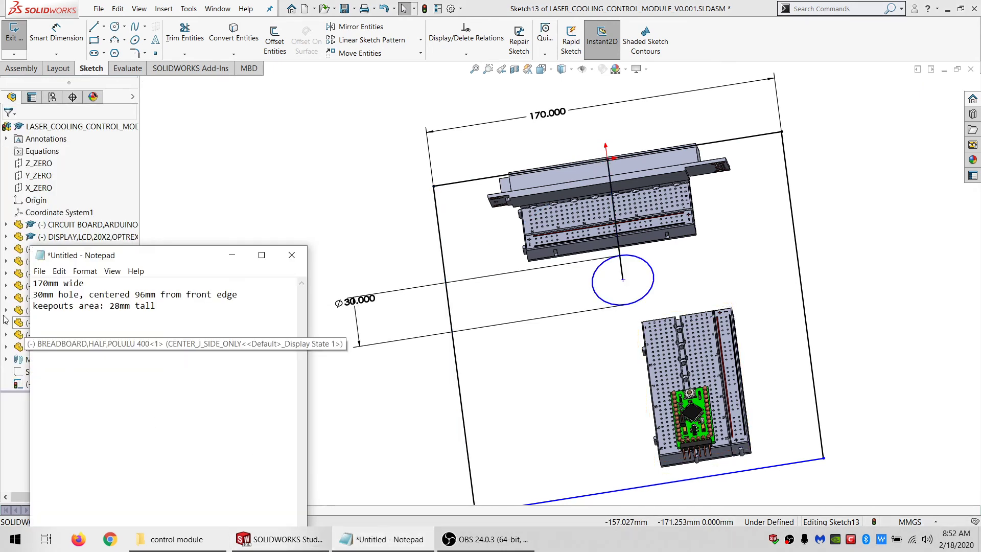
click(56, 33)
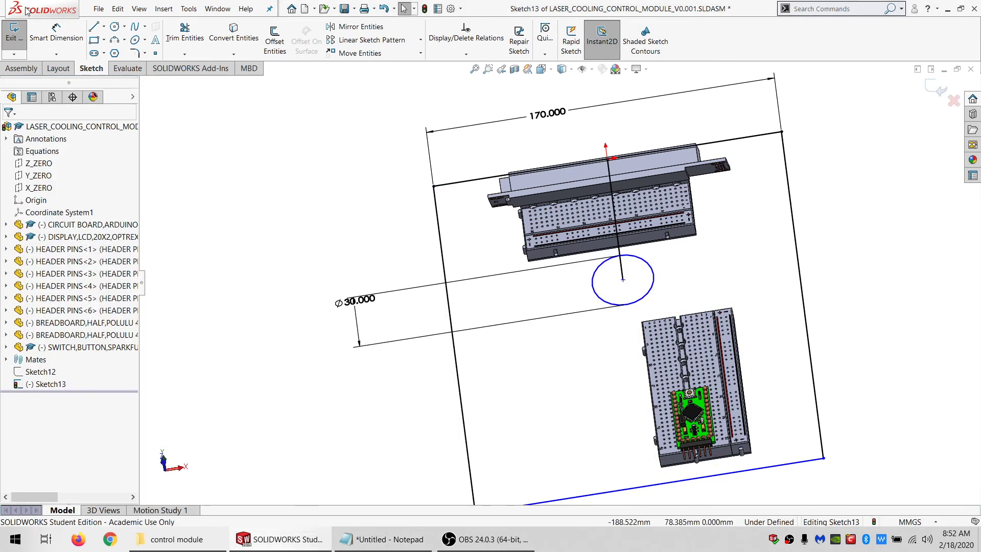
click(623, 281)
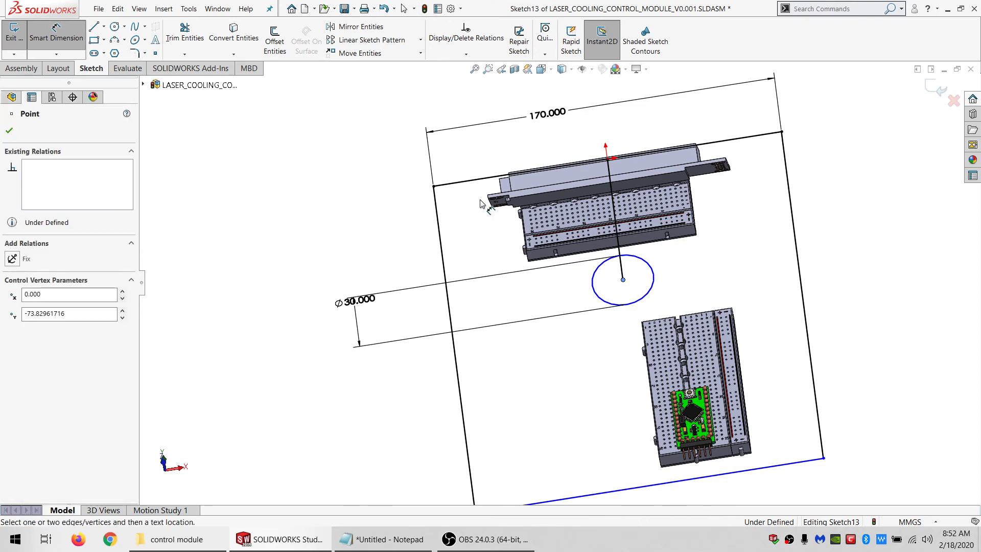
click(312, 233)
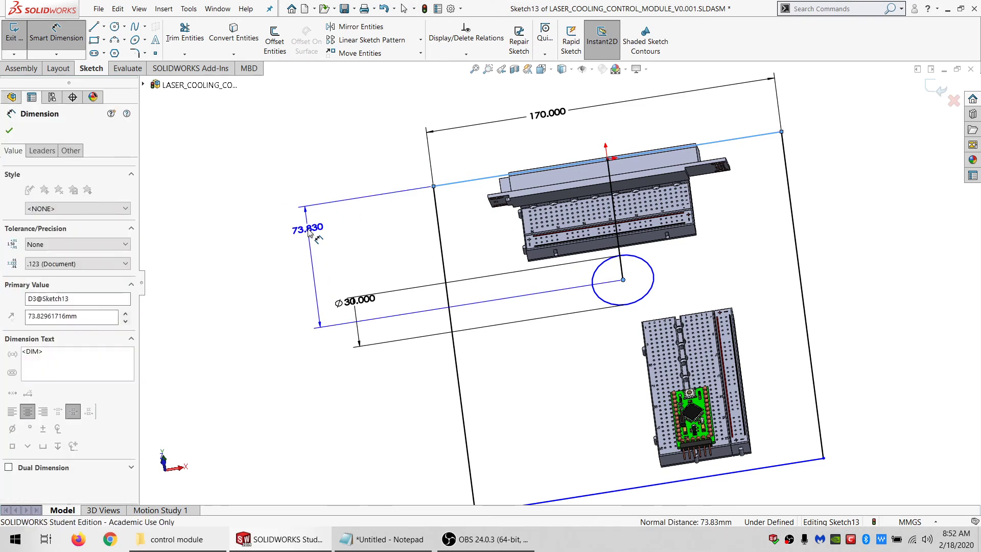
text(80)
key(Return)
click(598, 376)
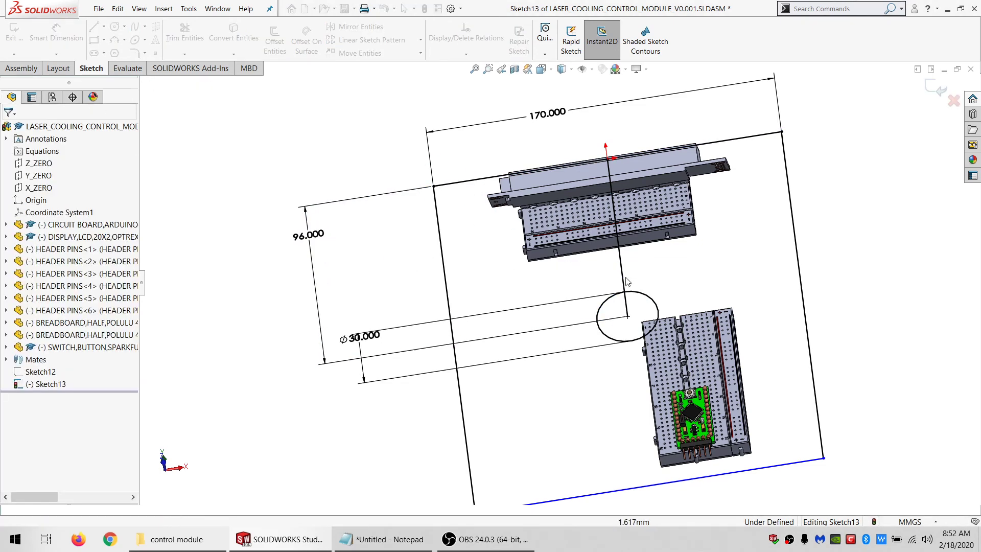
- Convert the line between the circle's center and the rectangle's edge to construction geometry
click(613, 215)
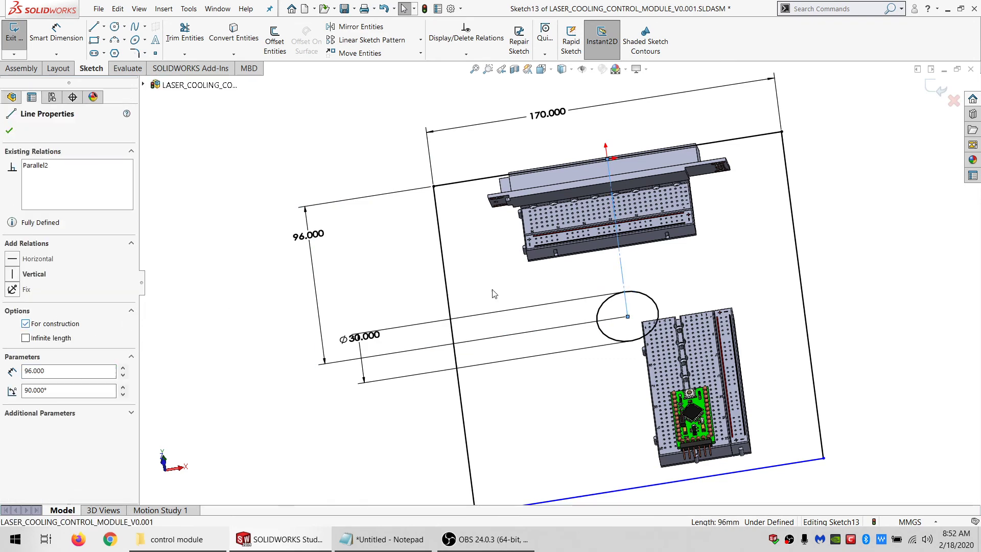
mouse_move(494, 293)
middle_down()
mouse_move(683, 278)
mouse_move(632, 270)
middle_up()
scroll(629, 274, down, 2)
scroll(625, 286, up, 4)
scroll(605, 351, down, 2)
middle_drag(605, 351, 603, 392)
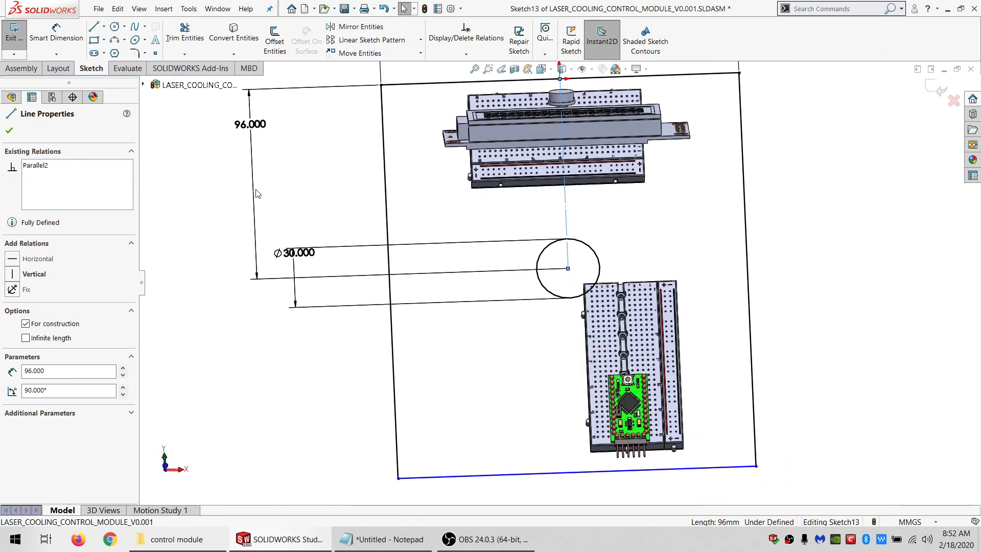
- Measure the length of the breadboard behind the display between its two opposite end faces
click(206, 197)
scroll(528, 264, up, 2)
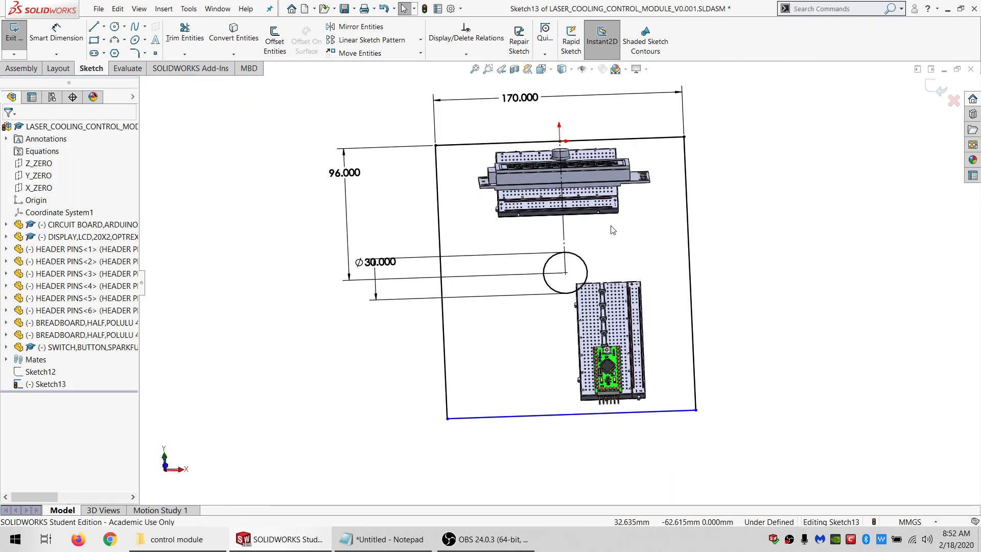
scroll(613, 230, down, 3)
middle_drag(613, 230, 563, 160)
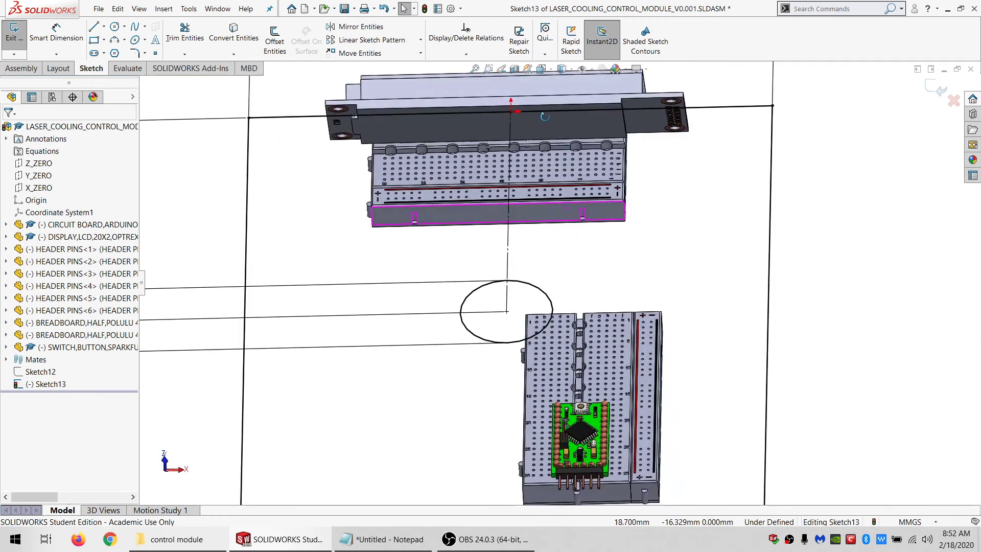
middle_drag(545, 117, 555, 194)
scroll(534, 233, up, 2)
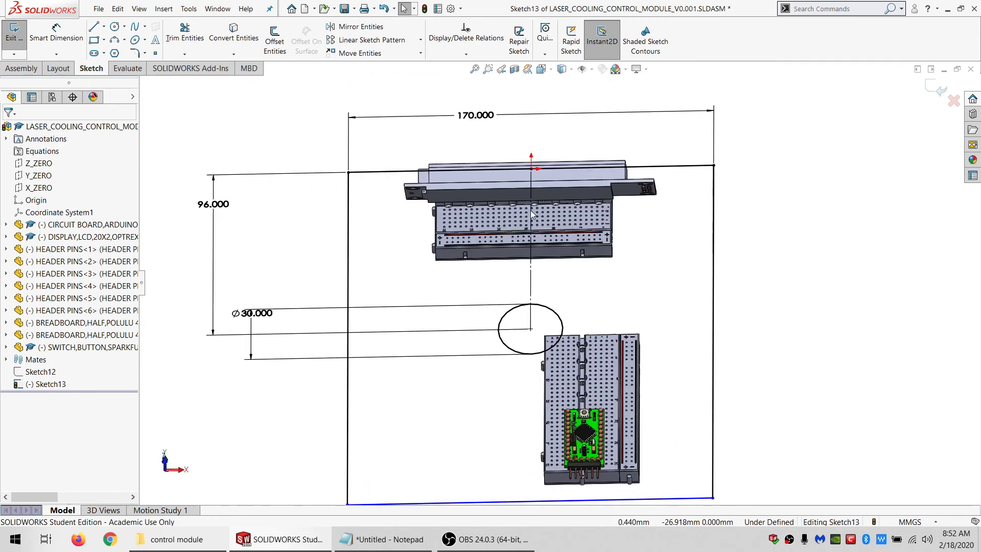
scroll(535, 234, down, 1)
mouse_move(535, 234)
middle_down()
mouse_move(553, 232)
mouse_move(539, 232)
middle_up()
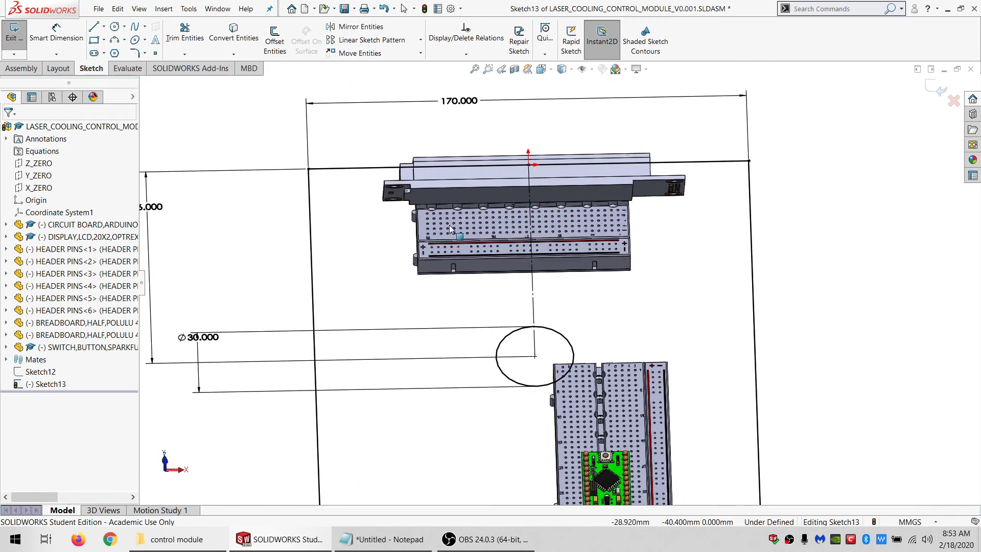
scroll(422, 261, down, 1)
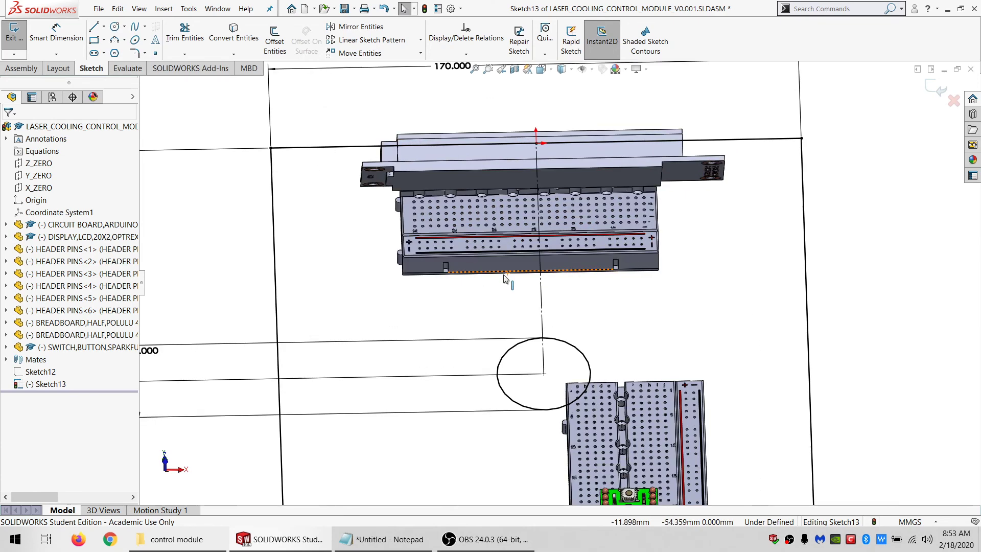
scroll(421, 263, down, 1)
middle_drag(421, 261, 447, 261)
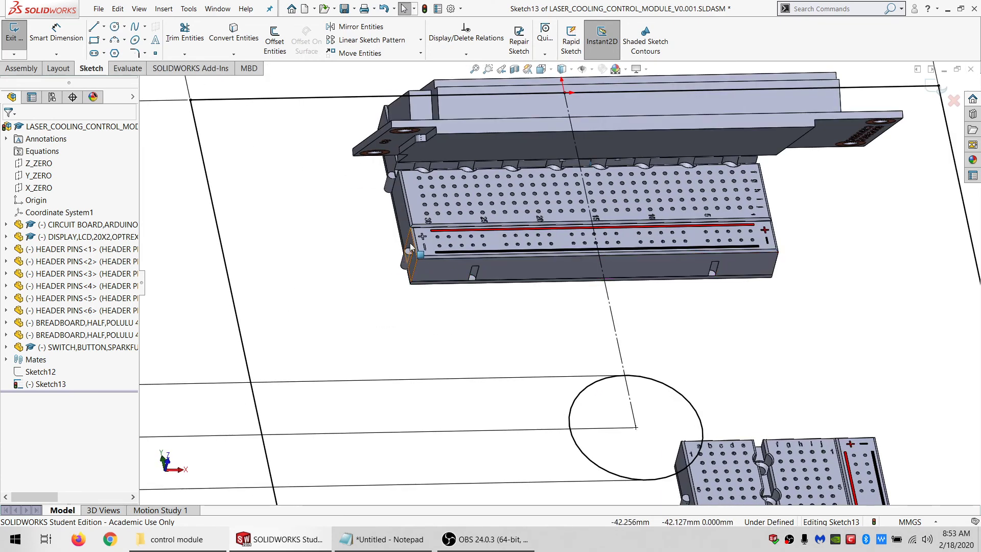
middle_drag(503, 249, 440, 250)
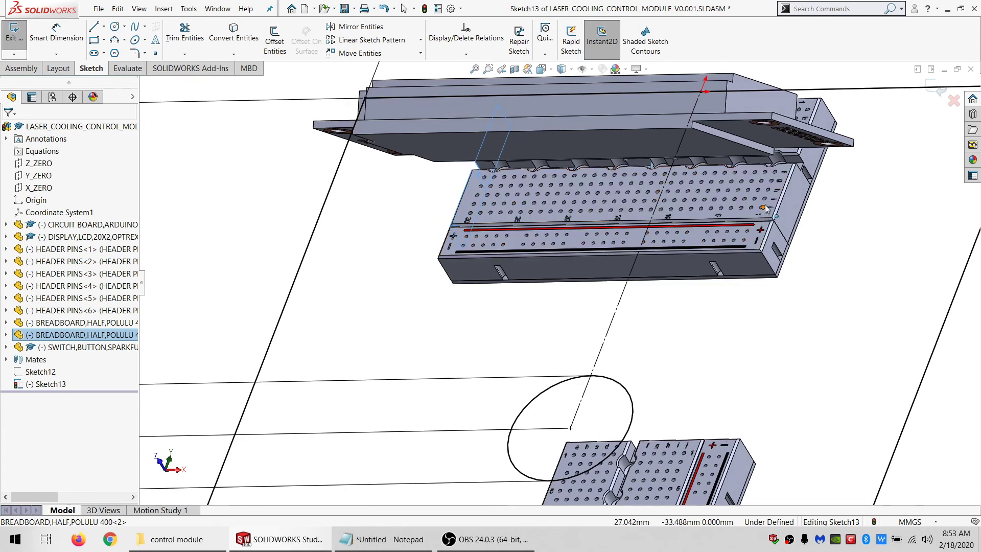
ctrl+click(786, 203)
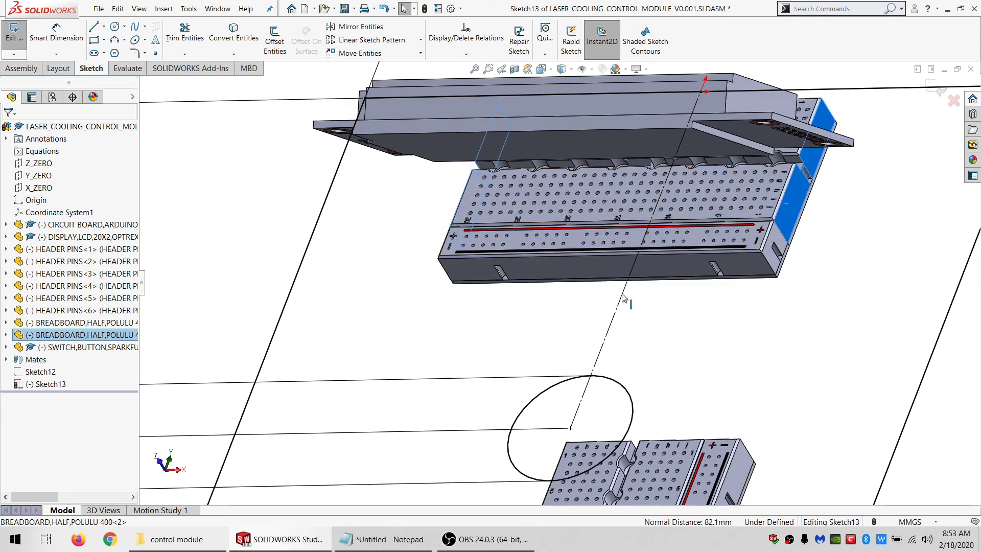
middle_drag(623, 298, 657, 313)
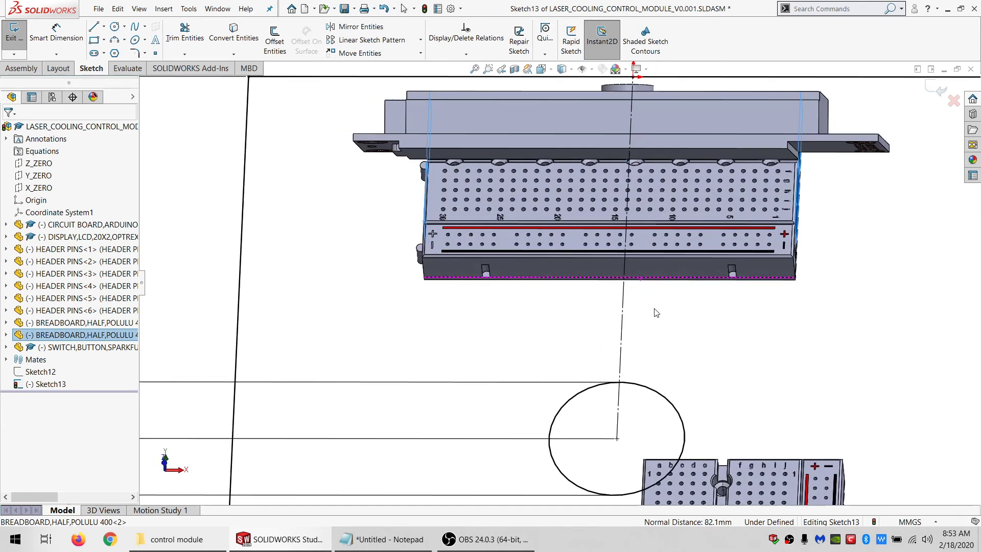
- Sketch a center rectangle about 106 mm by 25 mm, centered on the construction line between the circle and the display's breadboard
click(99, 40)
click(104, 40)
click(125, 64)
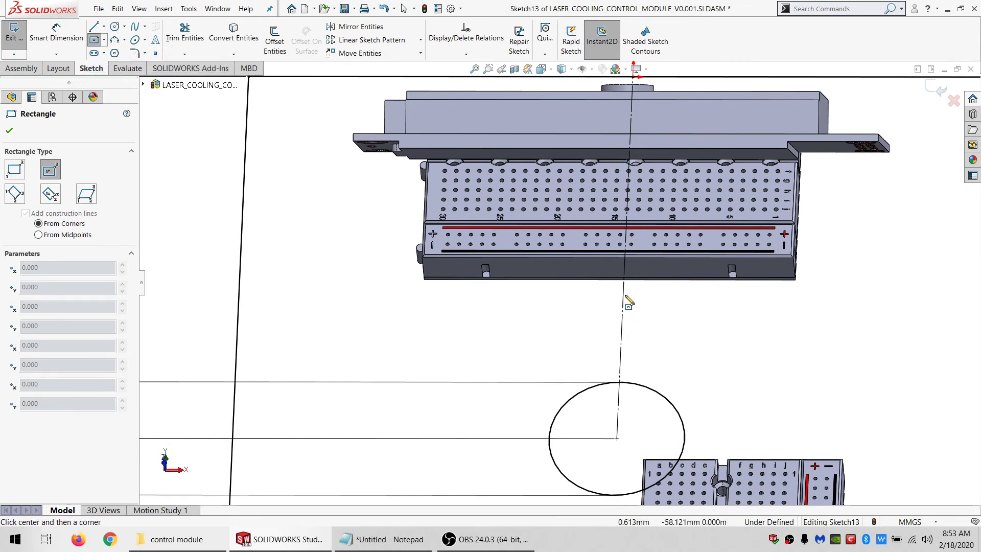
click(623, 294)
click(382, 340)
- Dimension the new center rectangle's width as 82.1 mm between its two lower corners
key(d)
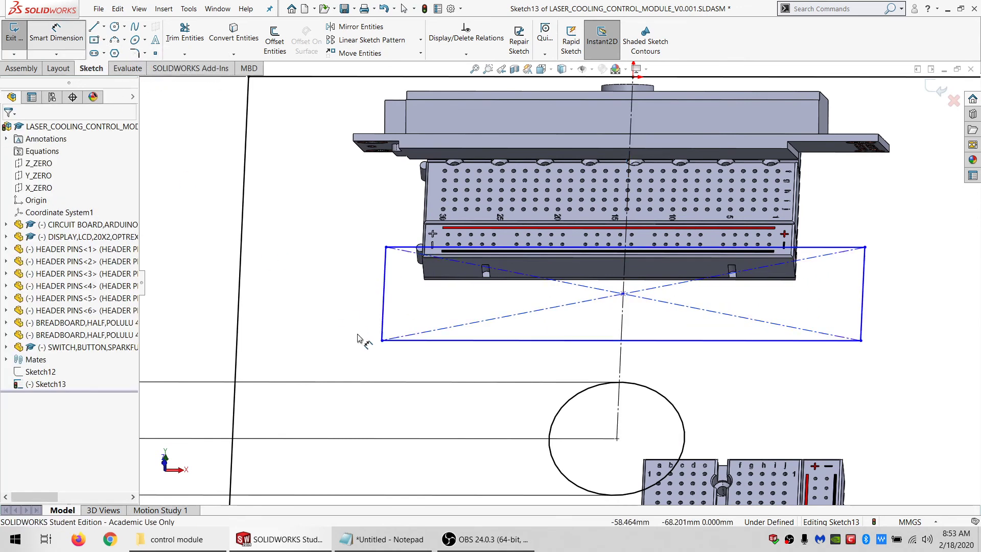
click(382, 341)
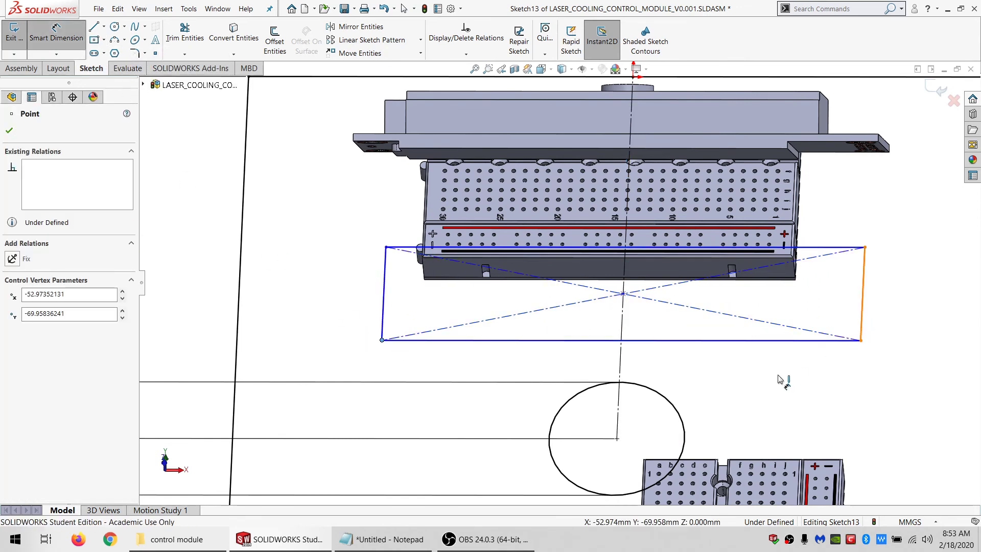
click(862, 341)
click(769, 383)
text(82.1)
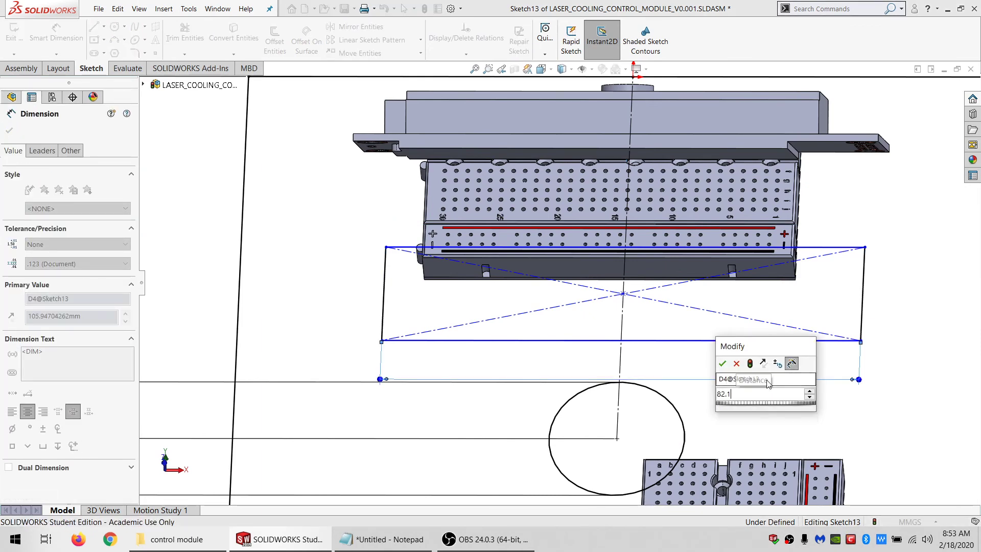
key(Return)
key(Escape)
- Measure the width of the display's breadboard between its two long side faces
mouse_move(452, 267)
middle_down()
mouse_move(491, 231)
mouse_move(409, 133)
mouse_move(309, 64)
mouse_move(319, 76)
middle_up()
click(402, 126)
click(405, 127)
click(527, 284)
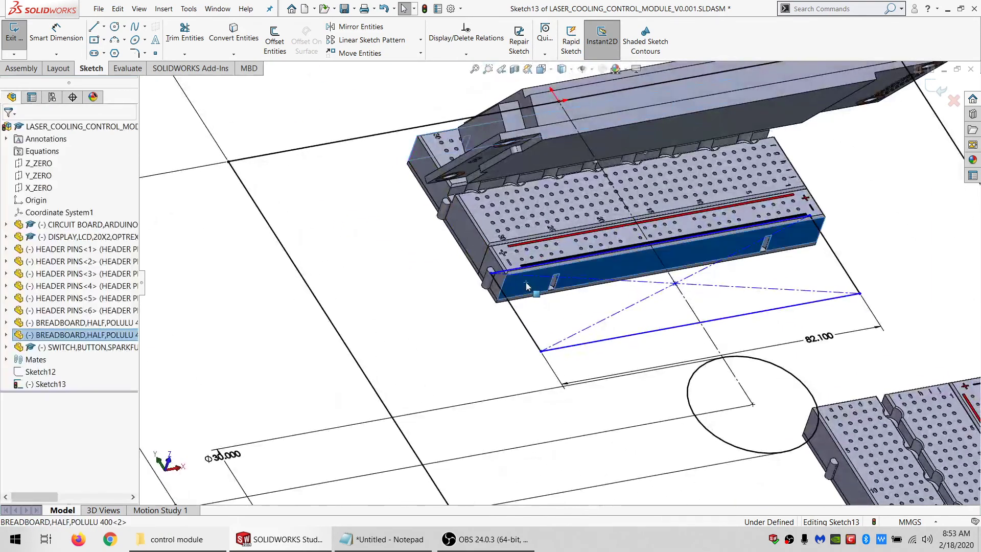
middle_drag(599, 277, 600, 389)
click(540, 330)
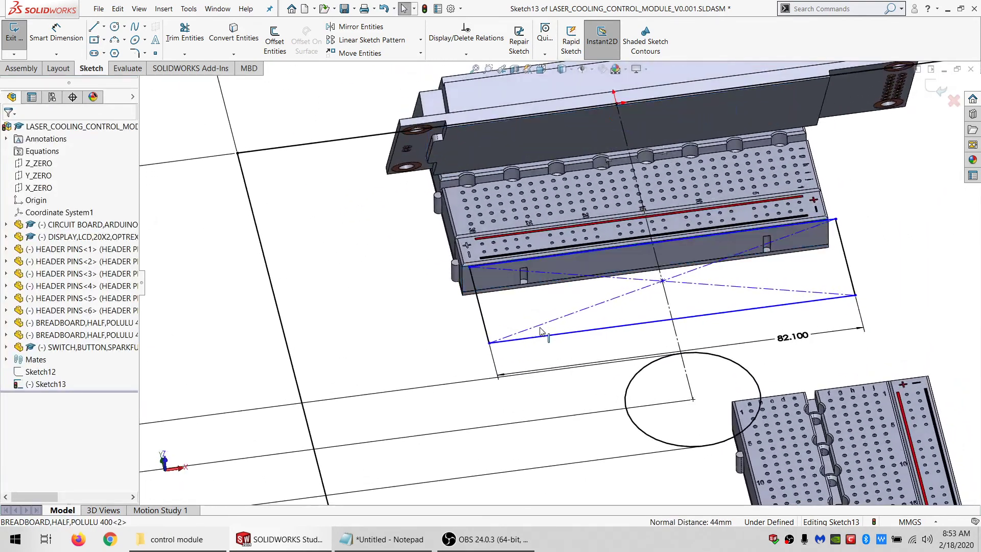
- Dimension the center rectangle's height as 44 mm between its long edges
scroll(523, 329, up, 2)
click(52, 48)
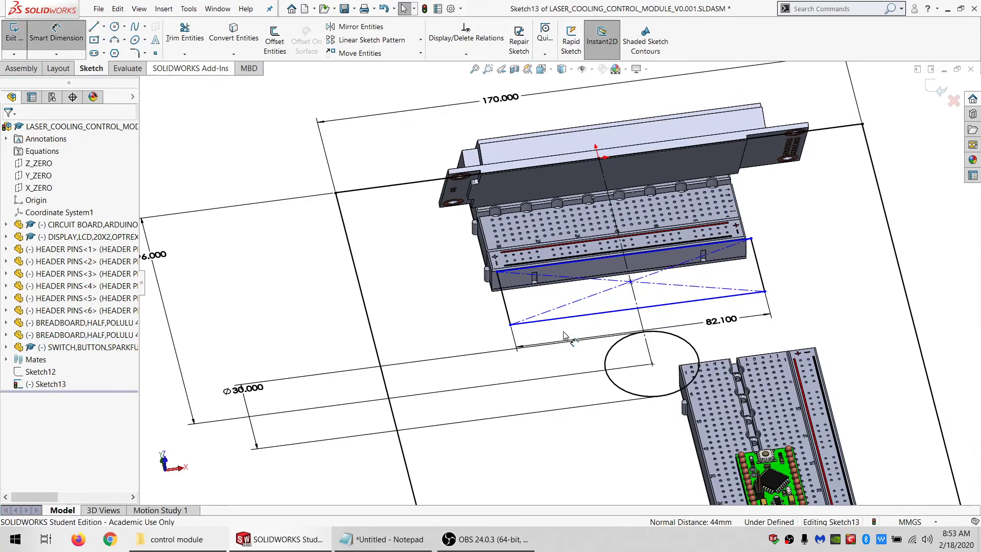
click(751, 239)
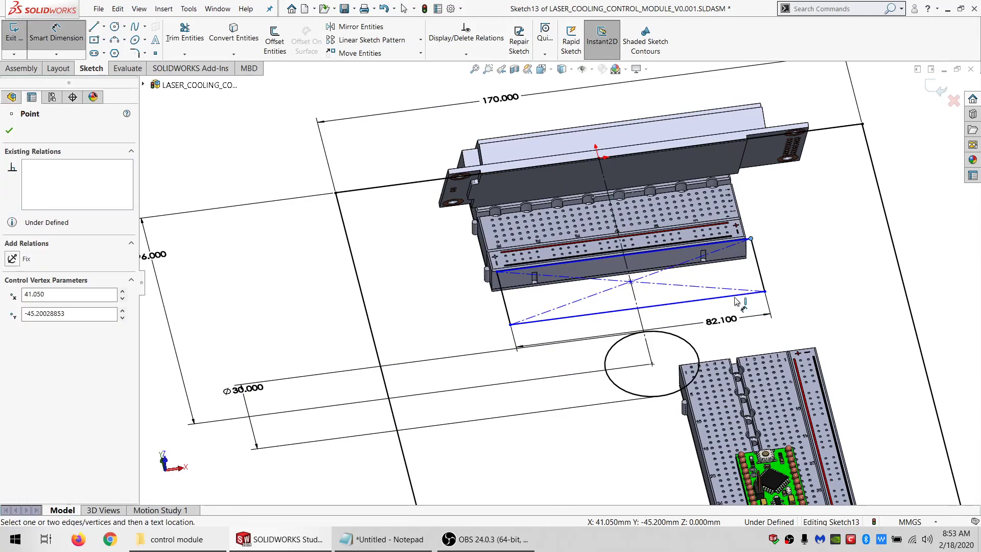
click(737, 295)
click(817, 318)
text(44)
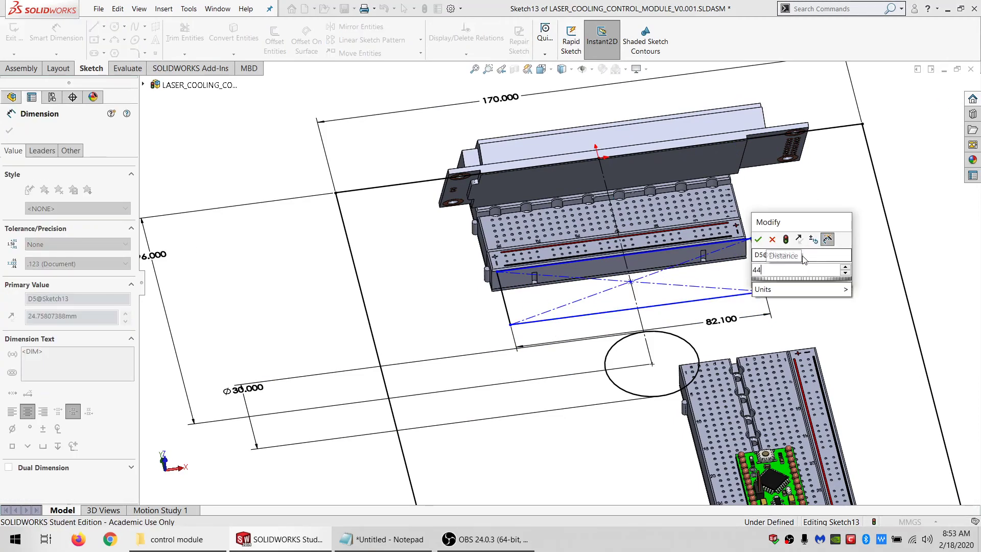
key(Return)
key(Escape)
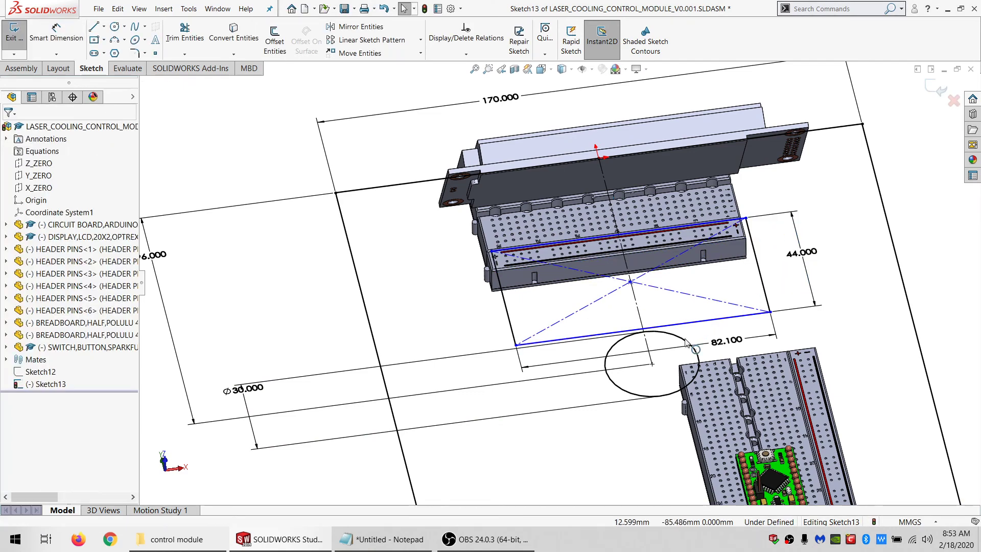
- Add a tangent relation between the 30 mm circle and the 82.1 mm rectangle's edge nearest to it
click(685, 339)
ctrl+click(644, 330)
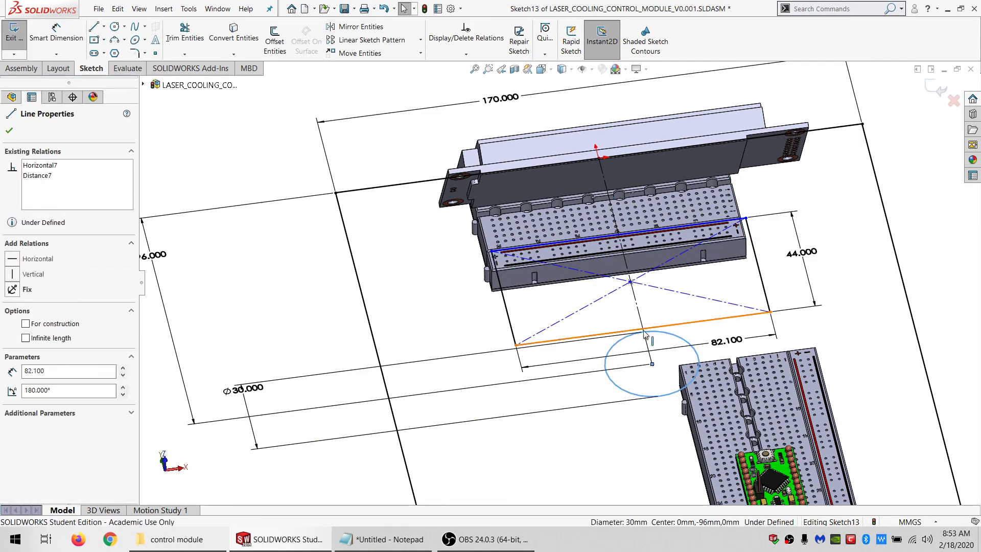
click(13, 311)
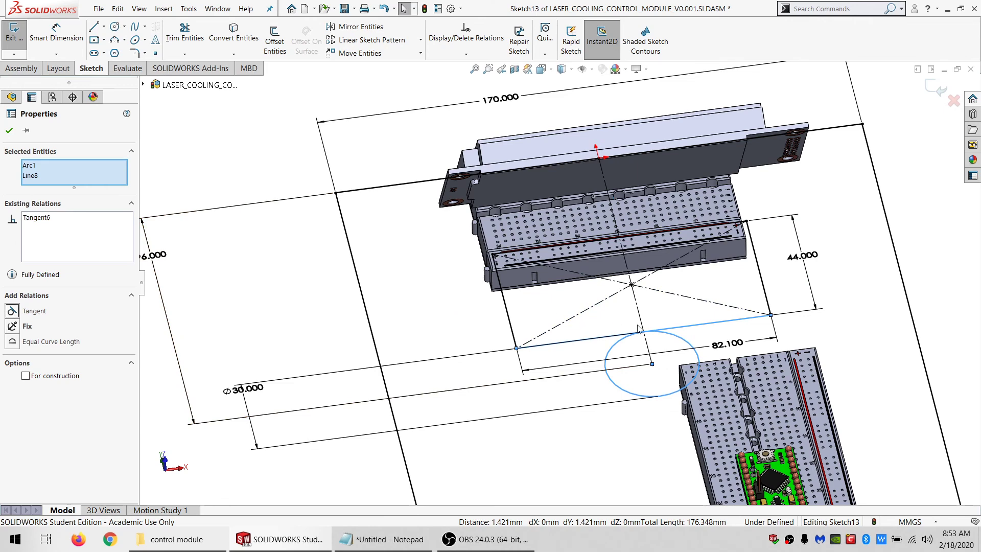
scroll(639, 329, down, 5)
scroll(610, 326, up, 4)
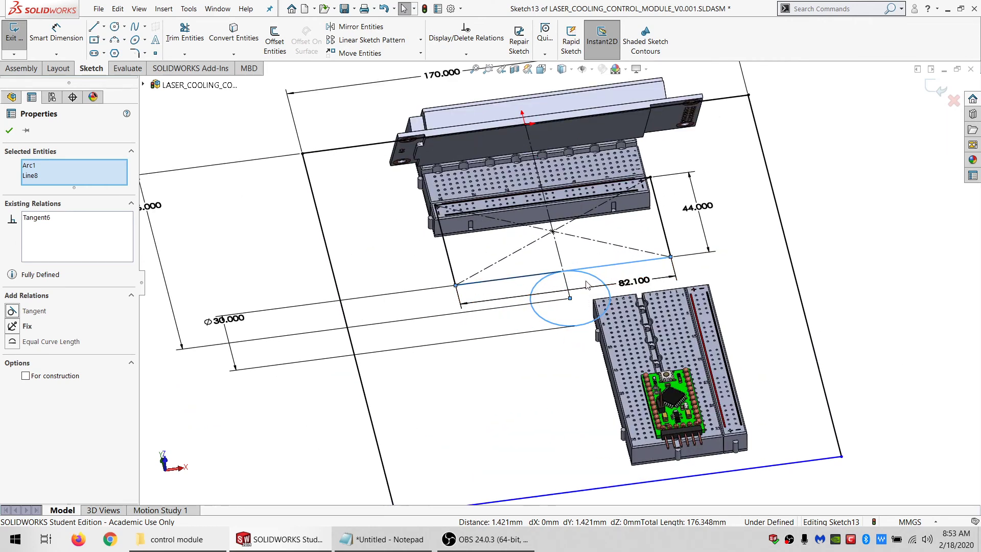
middle_drag(587, 284, 520, 340)
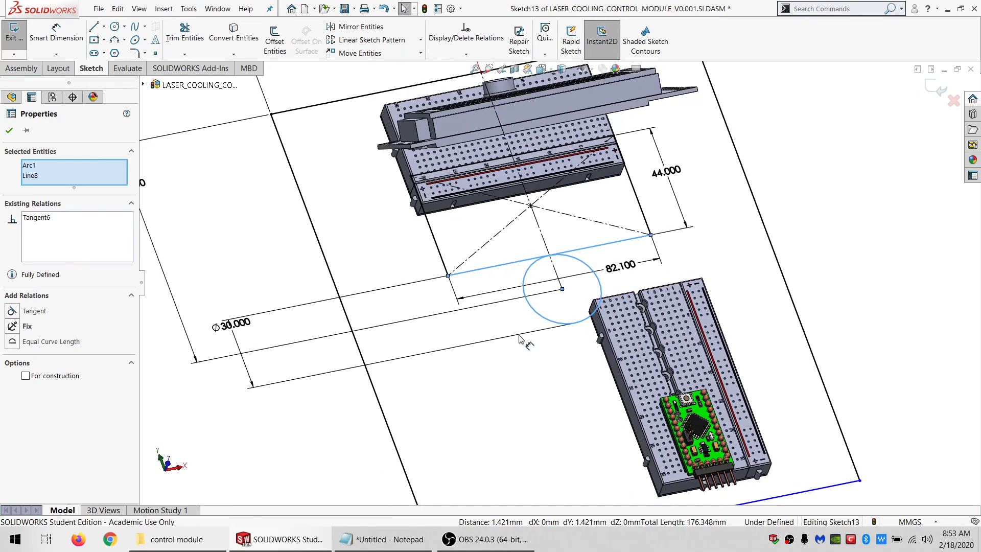
click(104, 40)
click(141, 55)
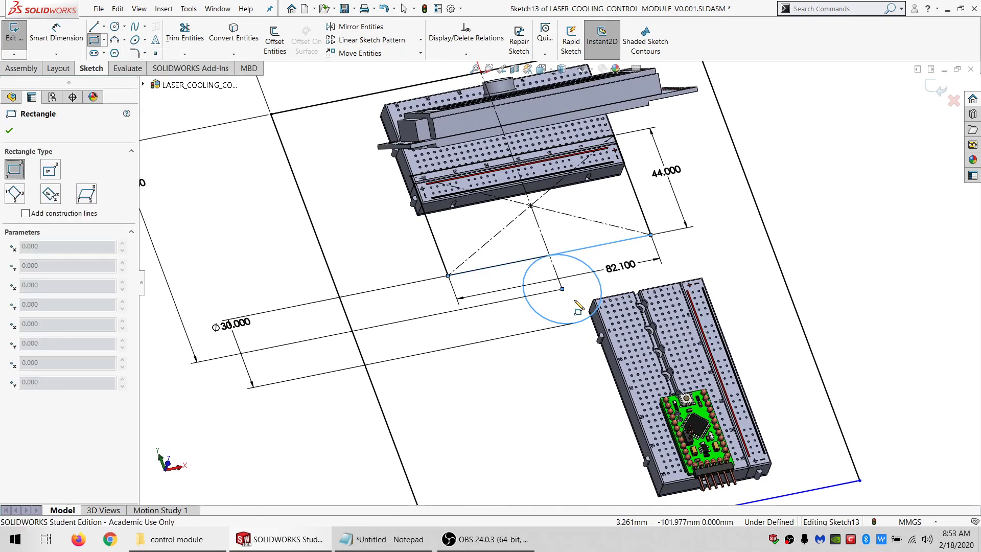
scroll(565, 387, up, 2)
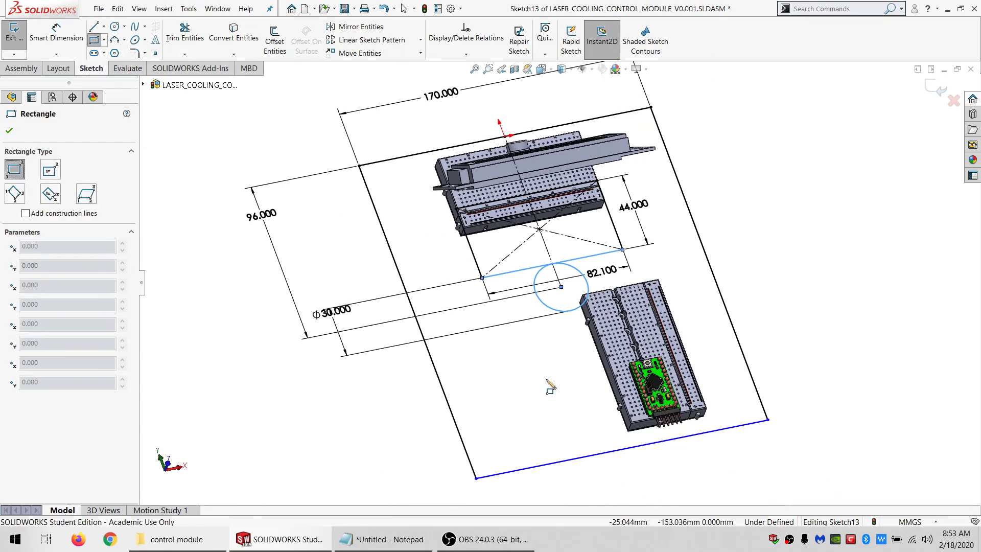
click(542, 371)
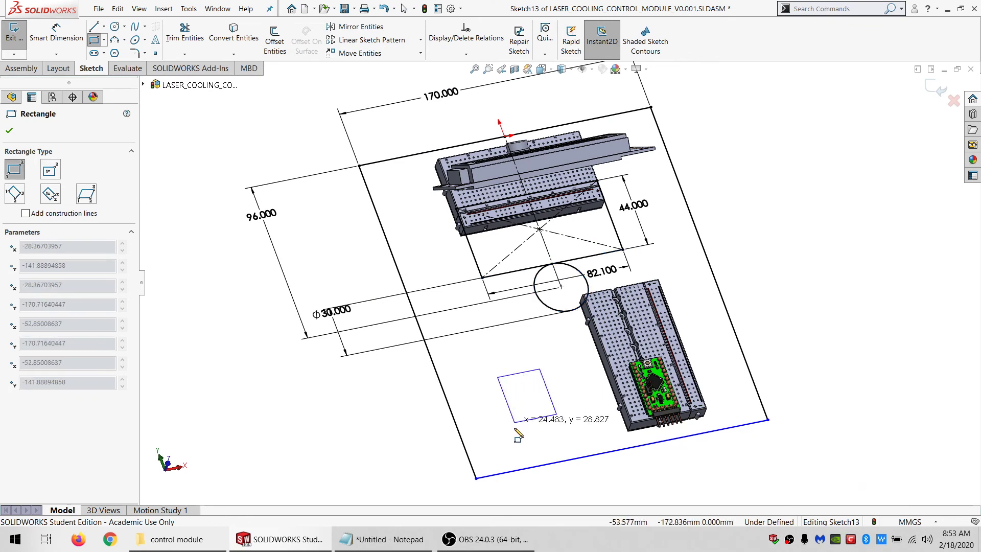
key(Escape)
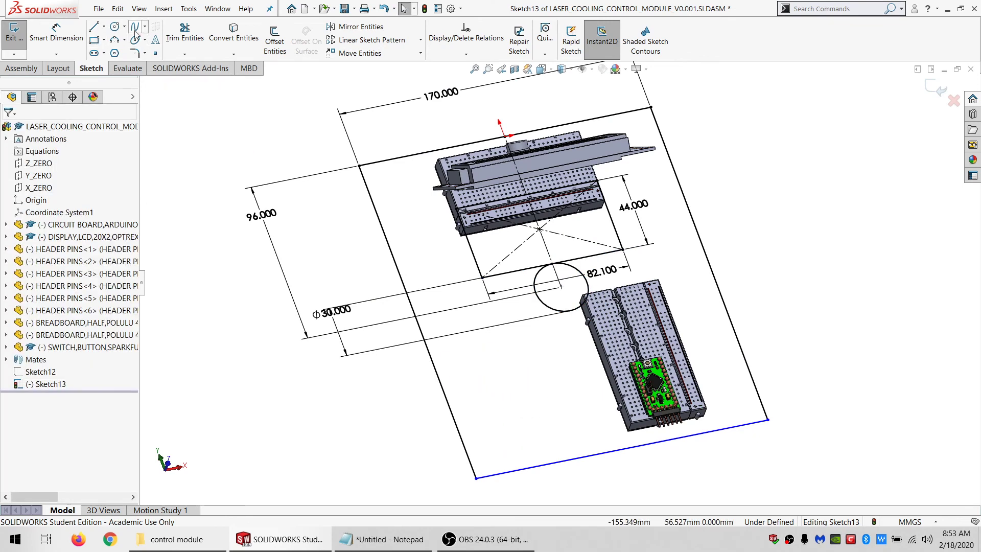
- Sketch a second center rectangle below the circle, beside the breadboard that carries the Arduino
click(104, 40)
click(132, 66)
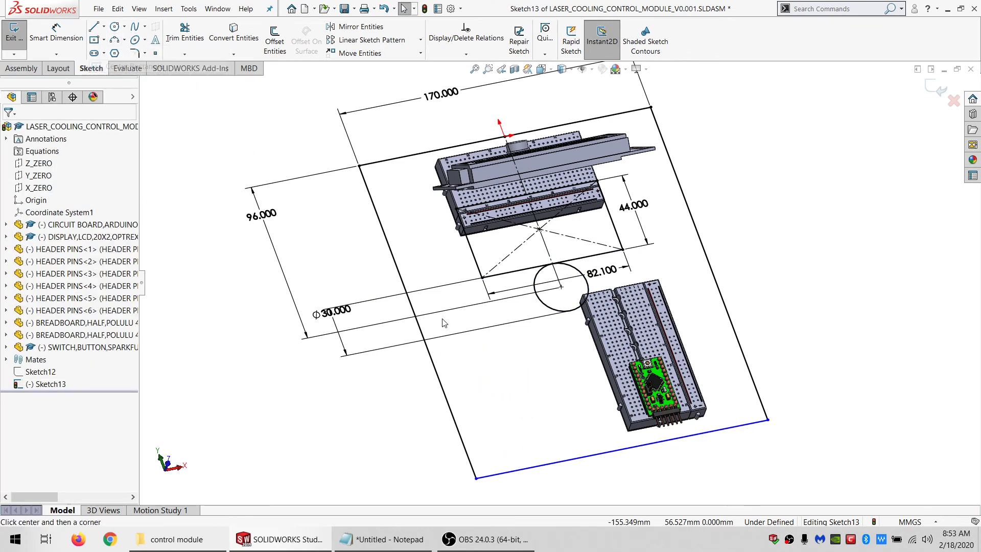
click(559, 365)
click(547, 403)
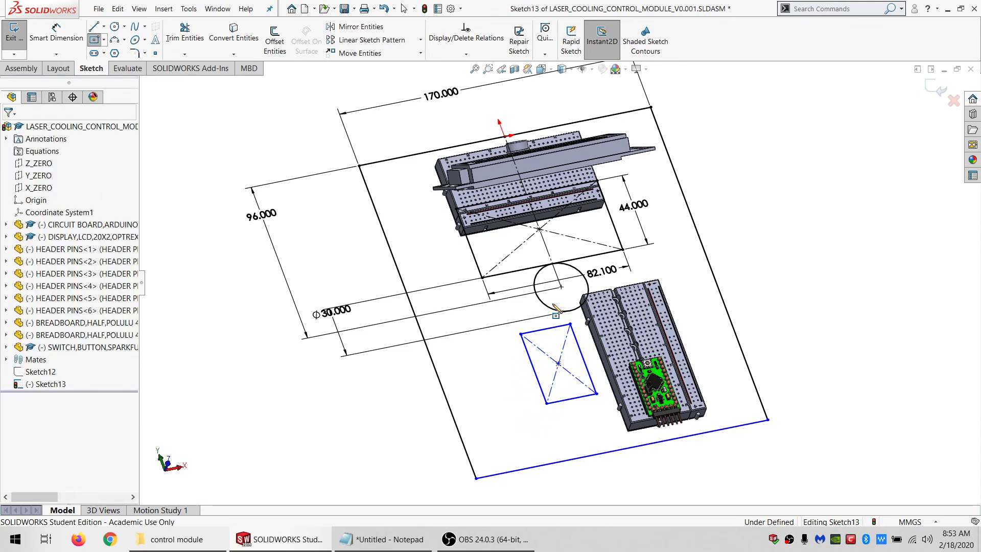
- Make the second rectangle's center point coincident with the 96 mm construction line through the circle's center
click(545, 248)
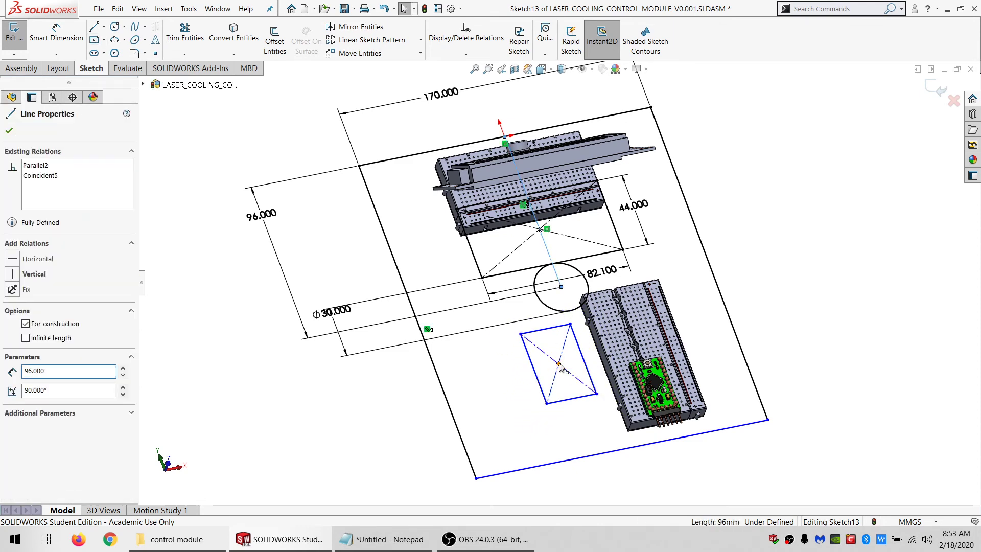
ctrl+click(558, 363)
click(41, 327)
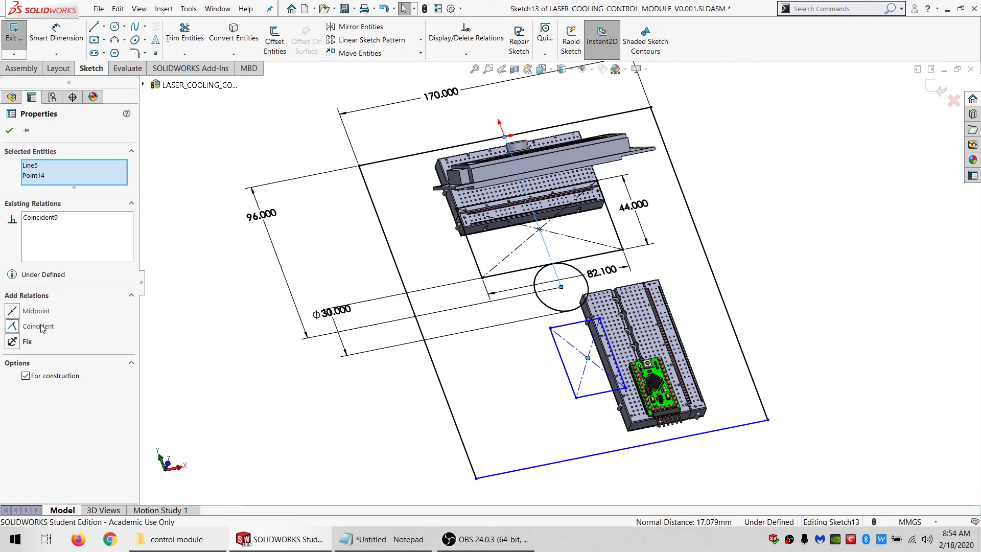
- Add equal relations matching the second rectangle's upper edge to the first rectangle's 44 mm side and its side edge to the 82.1 mm edge
click(471, 248)
ctrl+click(565, 325)
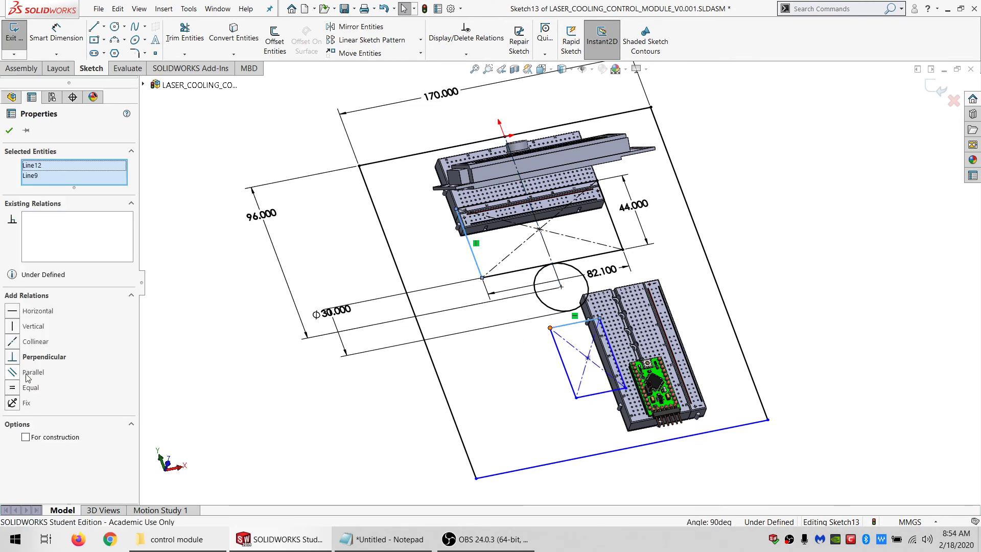
click(24, 388)
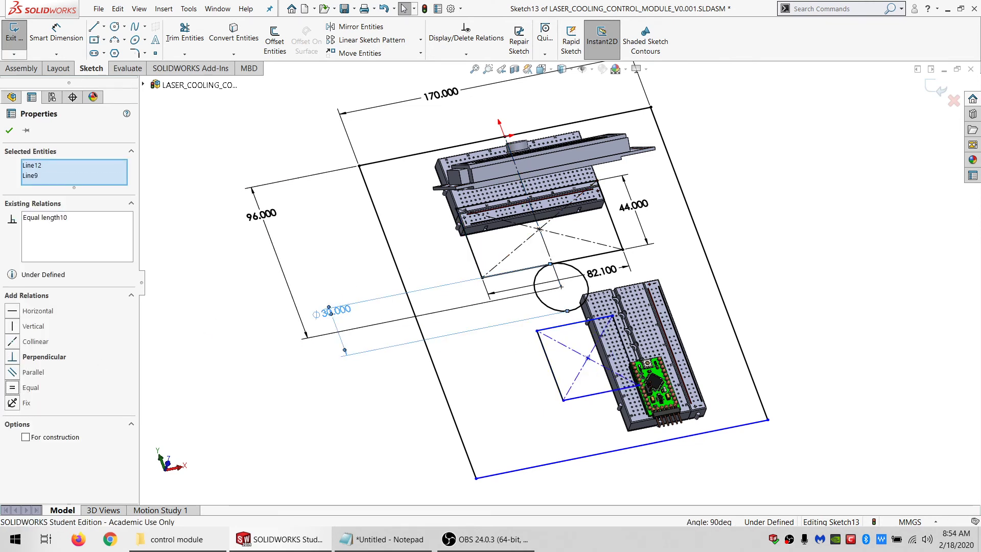
click(504, 275)
click(562, 261)
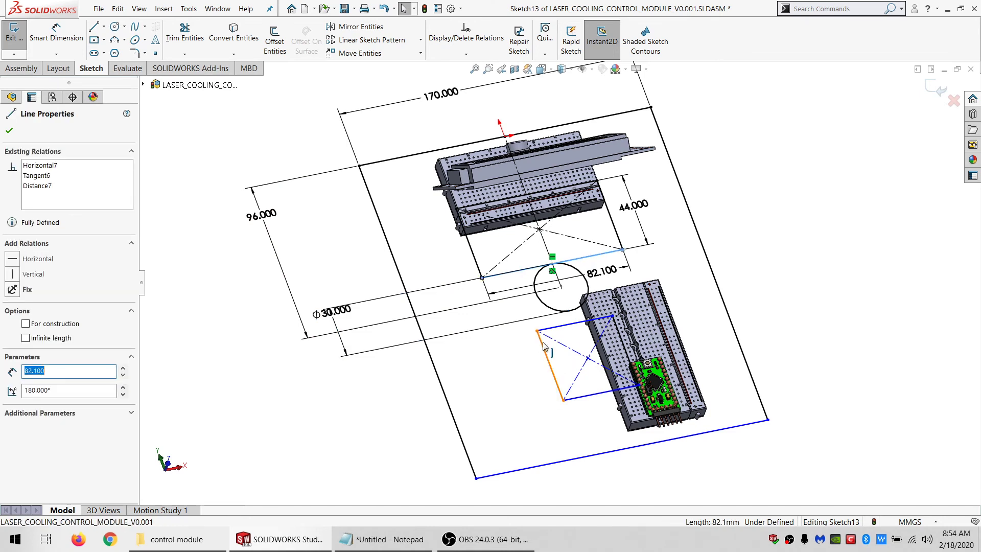
ctrl+click(543, 347)
click(21, 387)
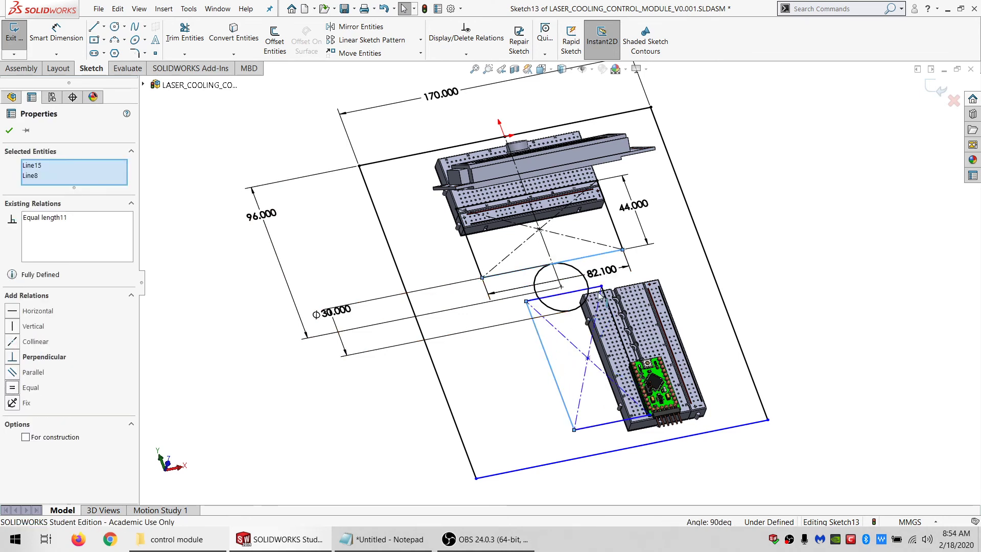
- Add a tangent relation between the 30 mm circle and the second rectangle's upper edge
click(569, 311)
ctrl+click(560, 295)
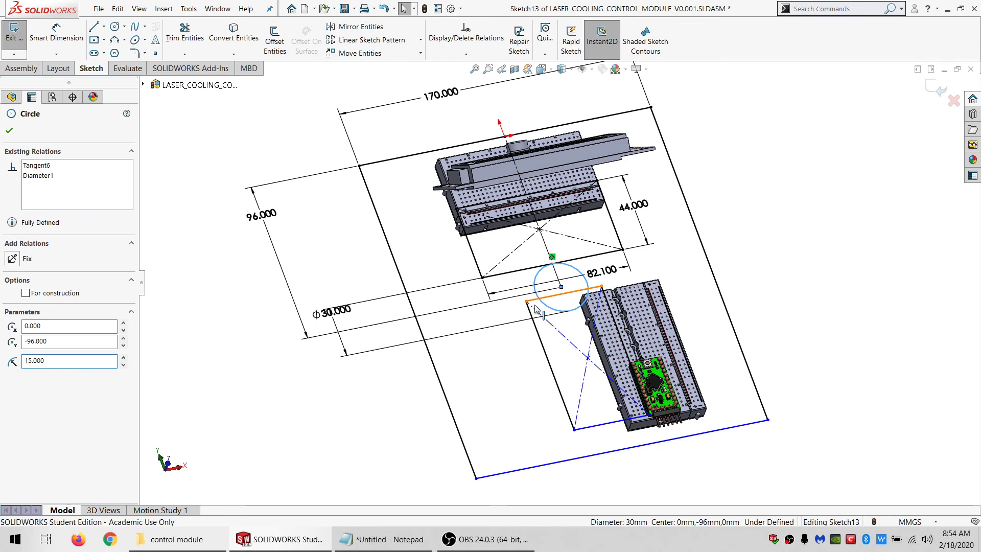
click(30, 311)
- Lengthen the 170 mm wide enclosure outline to about 263 mm by moving its free lower corner, and exit the sketch
scroll(664, 370, up, 2)
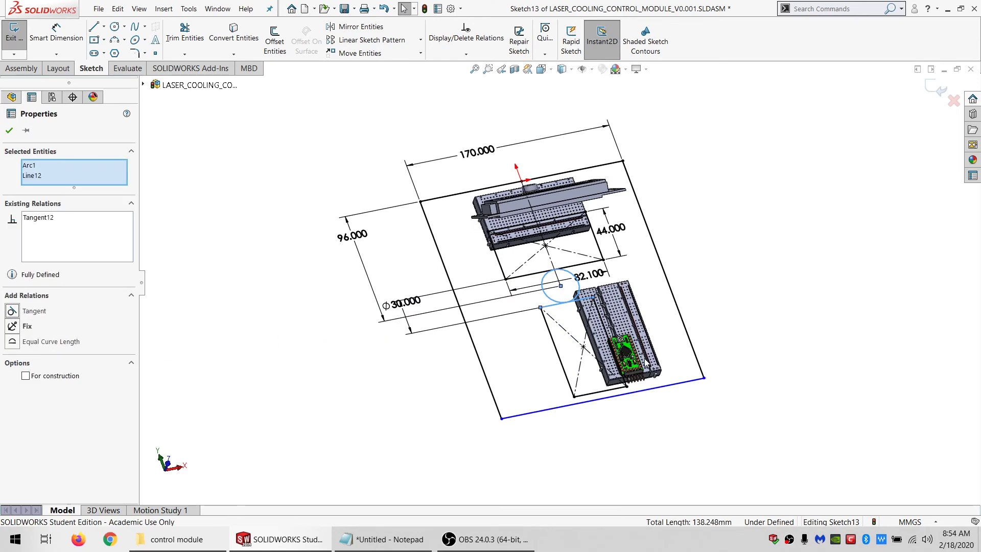
scroll(668, 370, down, 2)
drag(723, 379, 759, 479)
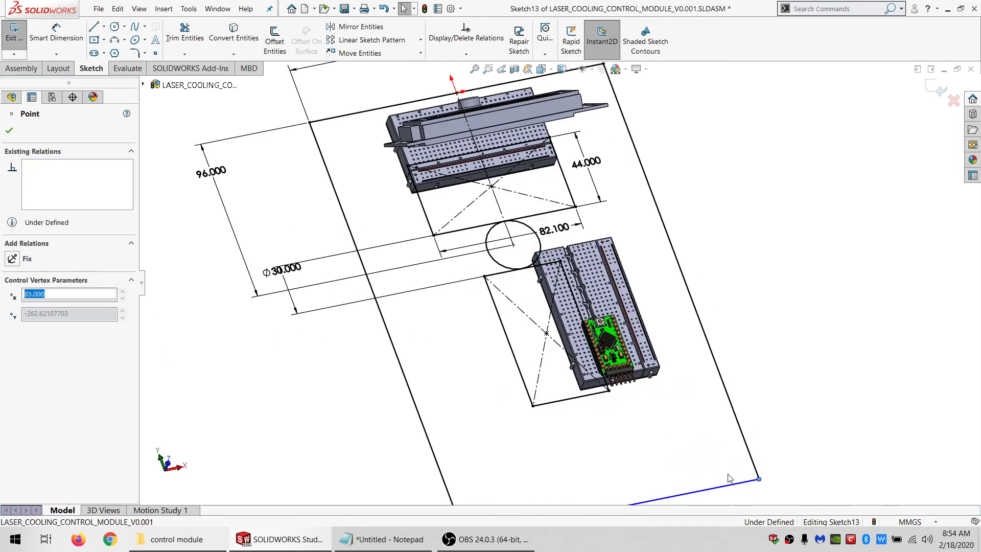
scroll(465, 208, up, 3)
scroll(493, 342, down, 1)
scroll(532, 279, down, 4)
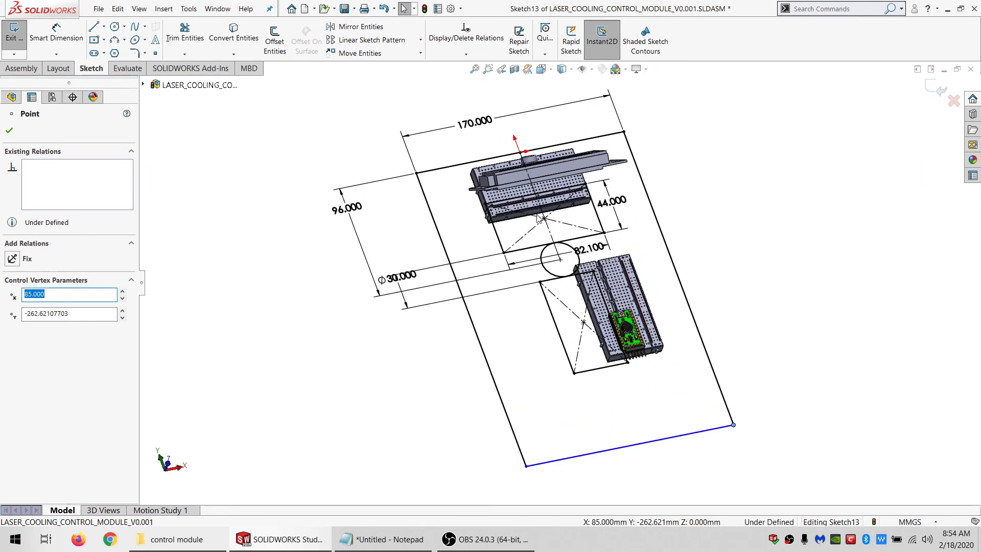
middle_drag(531, 177, 517, 176)
click(14, 34)
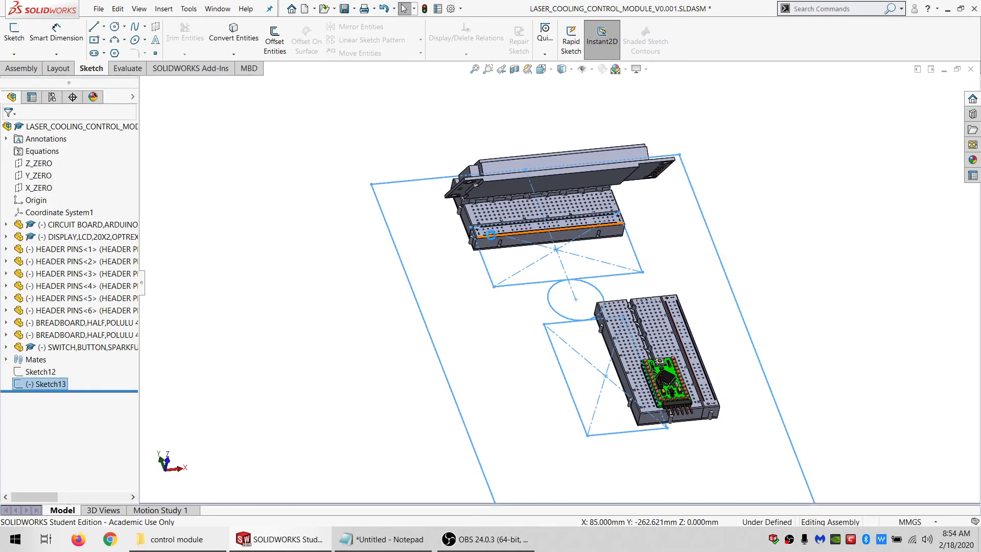
- Mate the side and front faces of the breadboard near the LCD display coincident with the first rectangle's lower-left corner point
scroll(493, 239, down, 3)
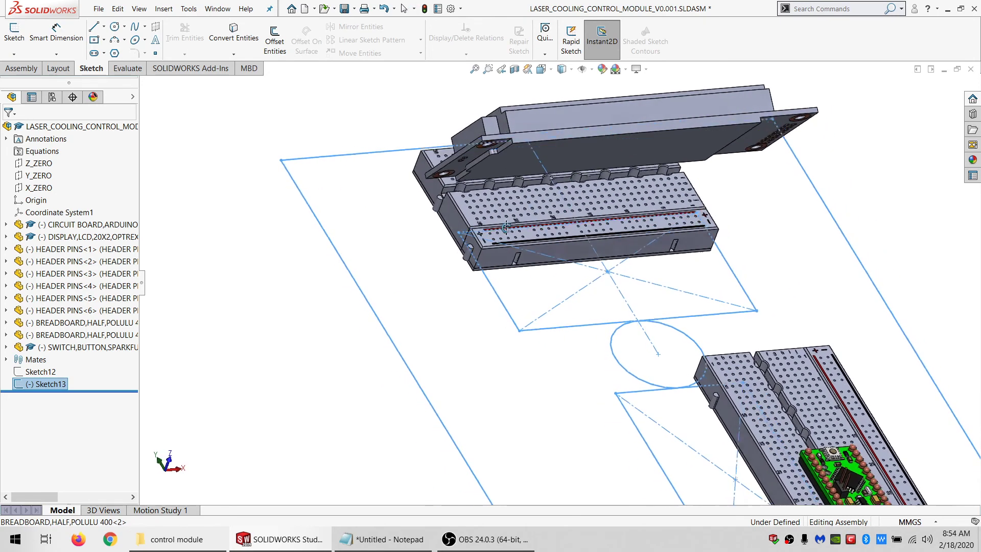
click(21, 68)
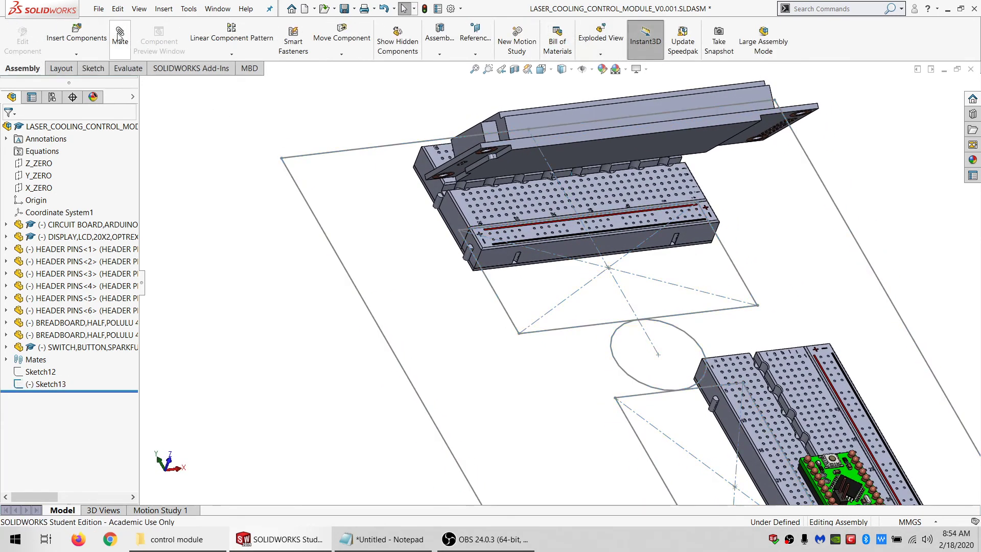
click(519, 334)
click(442, 204)
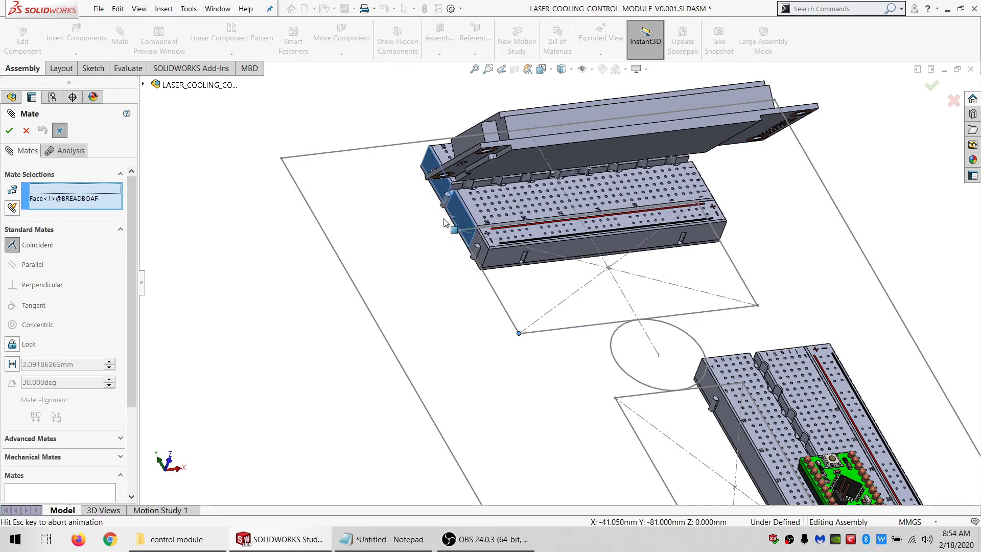
click(9, 130)
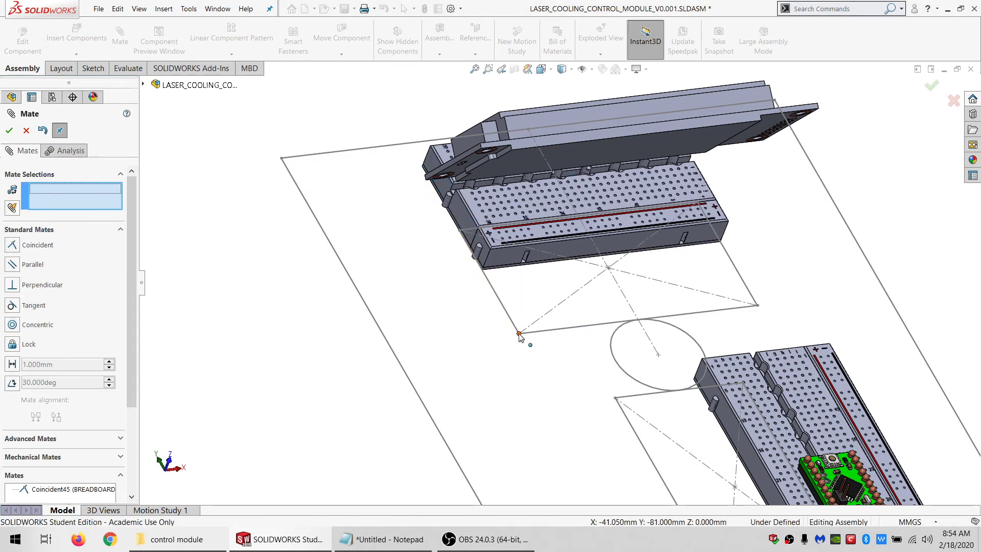
click(519, 333)
click(508, 262)
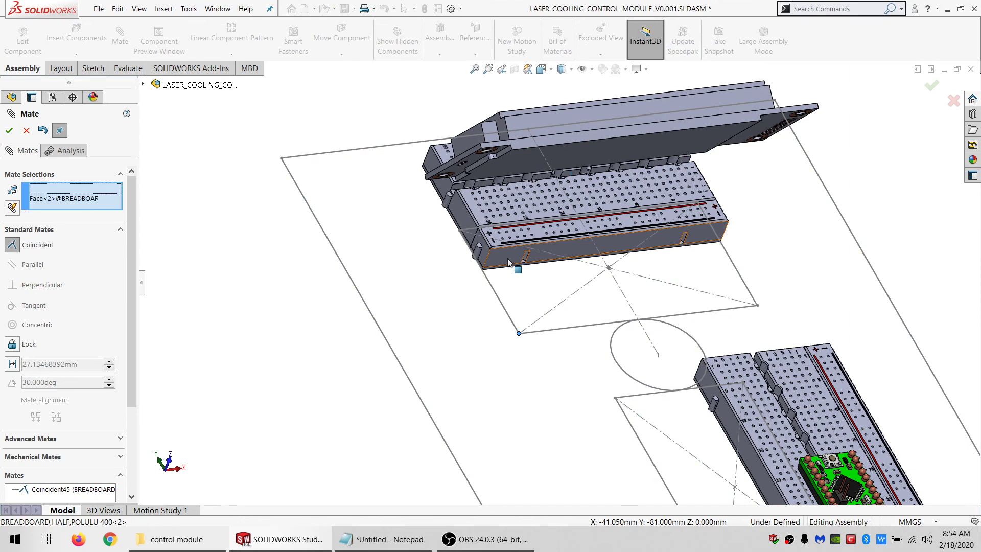
click(9, 131)
- Mate the Arduino breadboard's long side face coincident with the second rectangle's upper-left corner point and close the Mate tool
click(617, 399)
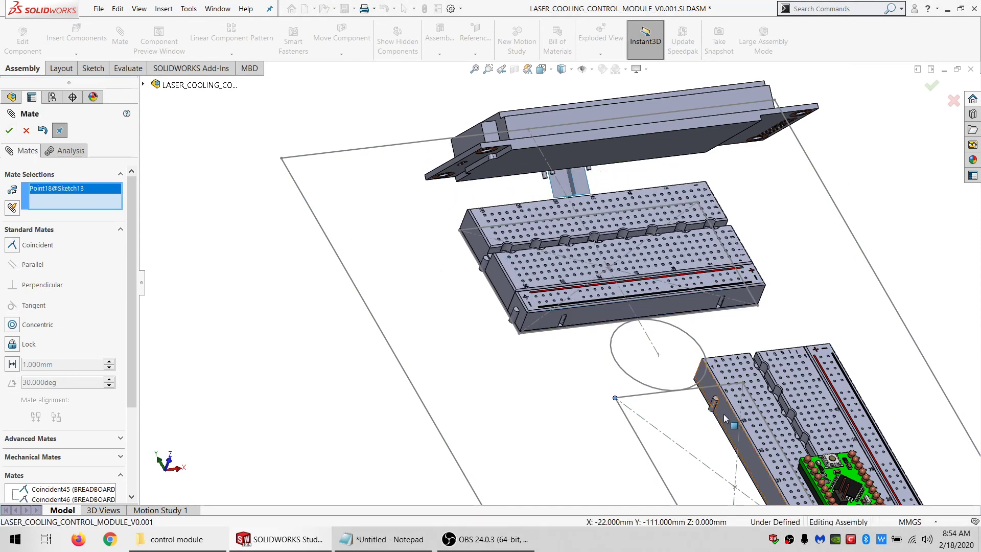
click(725, 418)
click(10, 131)
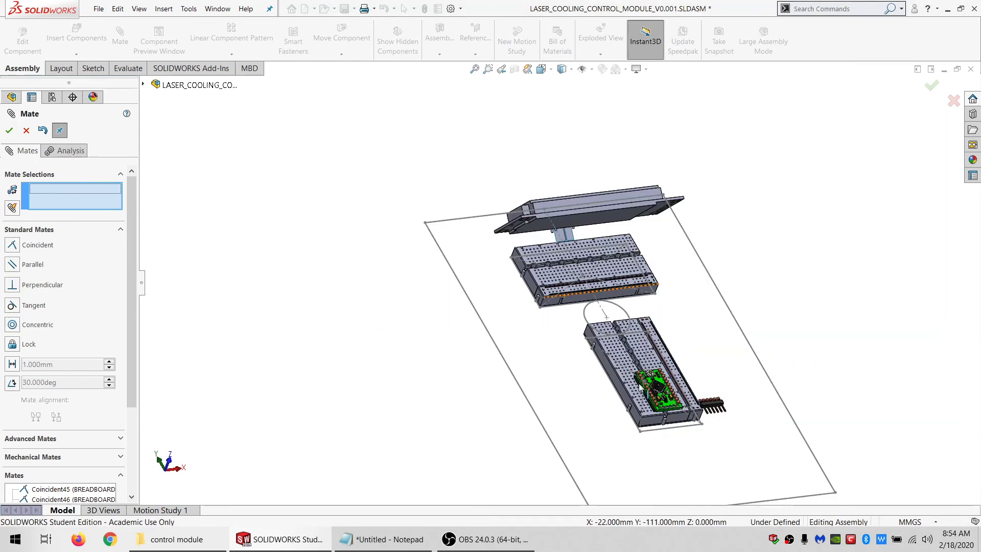
scroll(577, 398, down, 8)
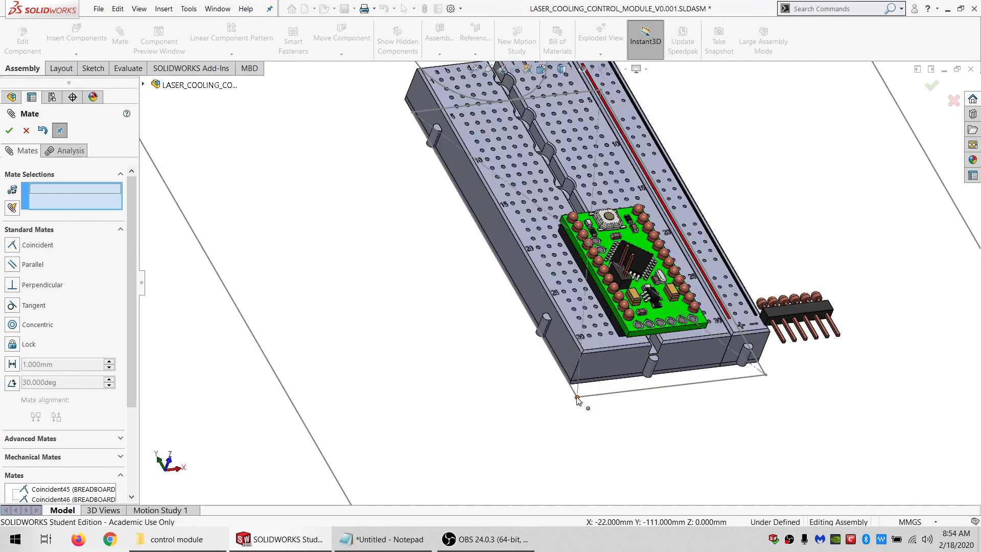
scroll(632, 351, up, 5)
scroll(629, 296, down, 2)
middle_drag(600, 288, 372, 193)
click(26, 130)
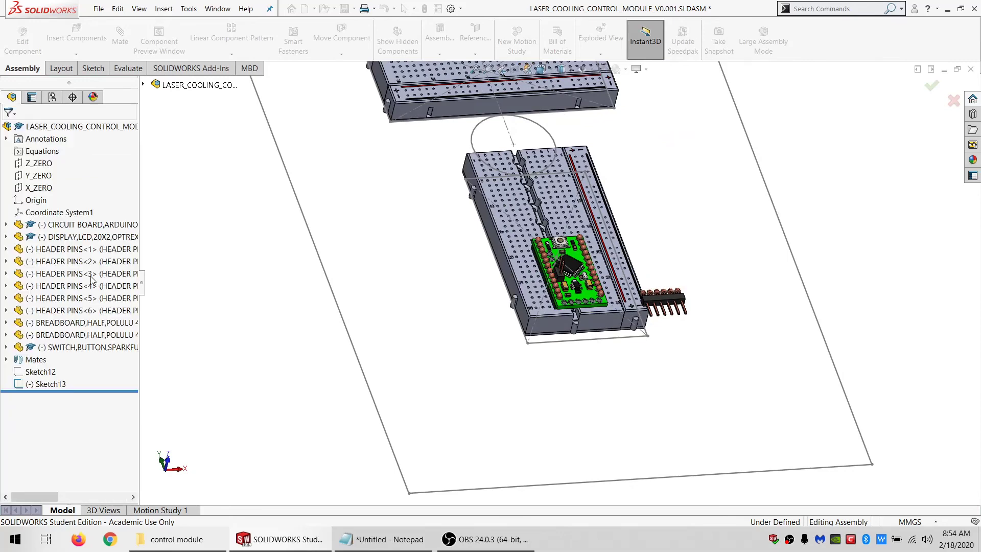
- Delete the coincident relation between the second rectangle's center point and the construction line in Sketch13, and exit the sketch
click(49, 383)
click(50, 352)
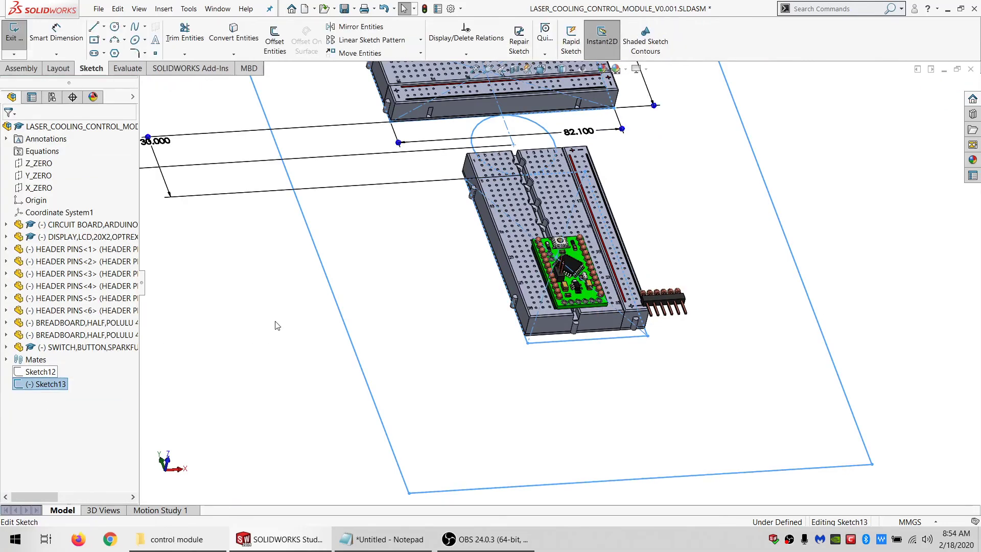
click(557, 258)
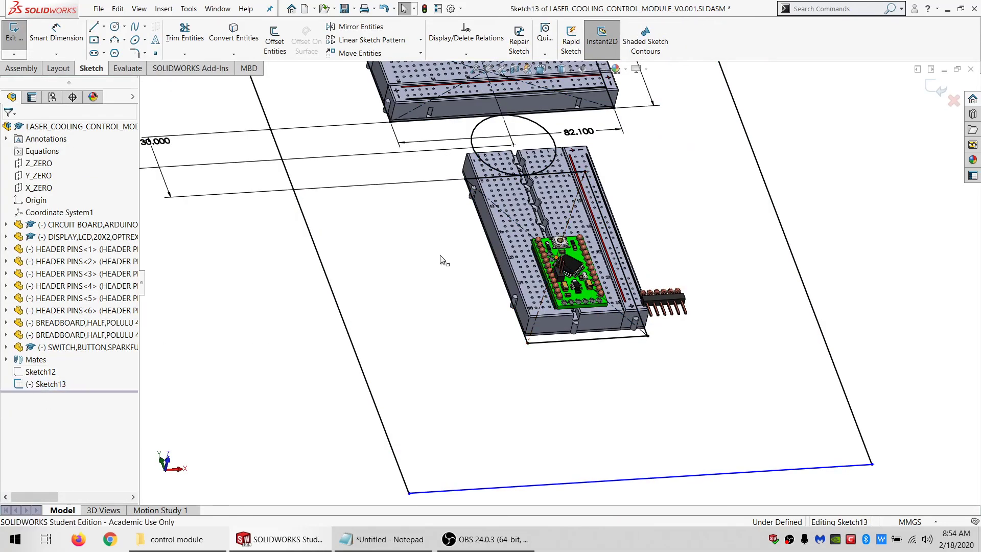
click(37, 207)
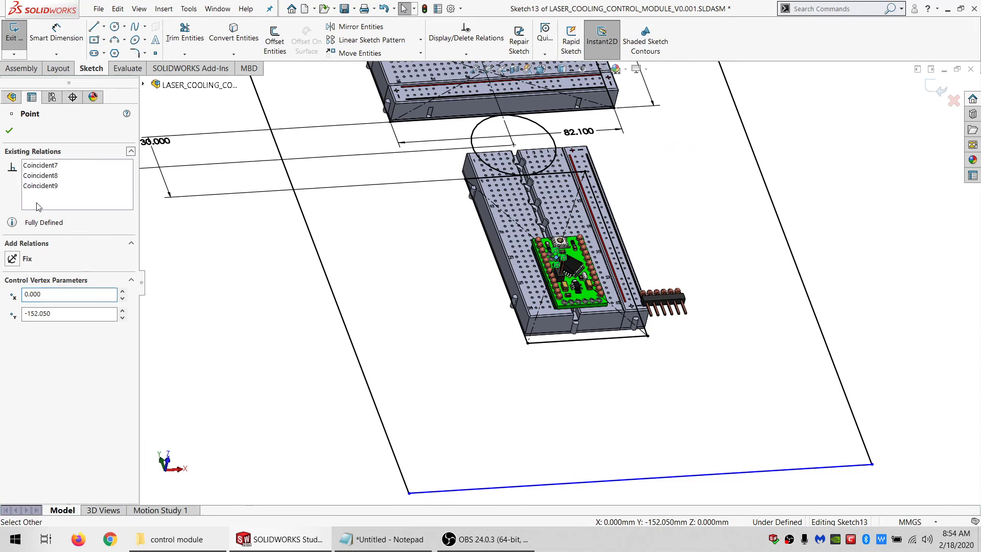
click(35, 167)
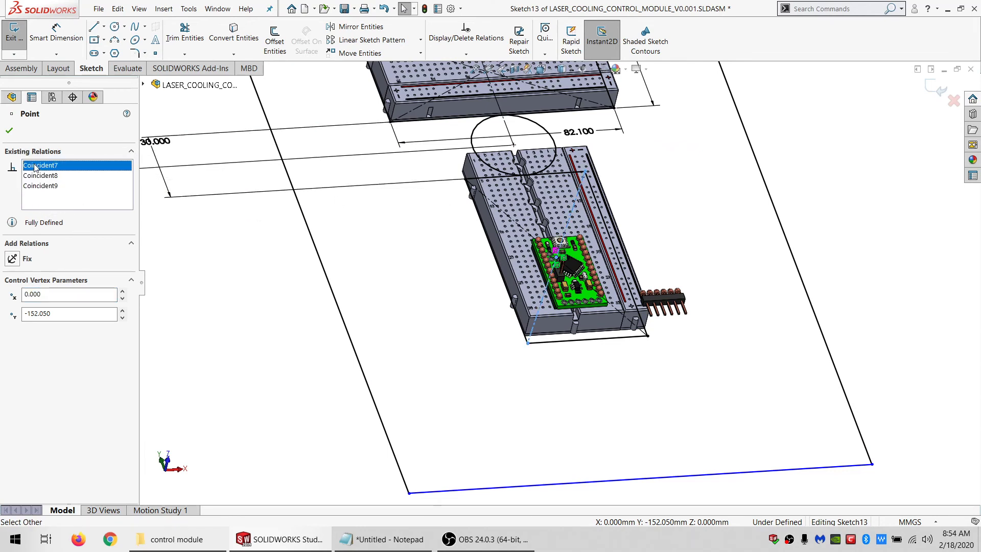
click(40, 176)
click(42, 186)
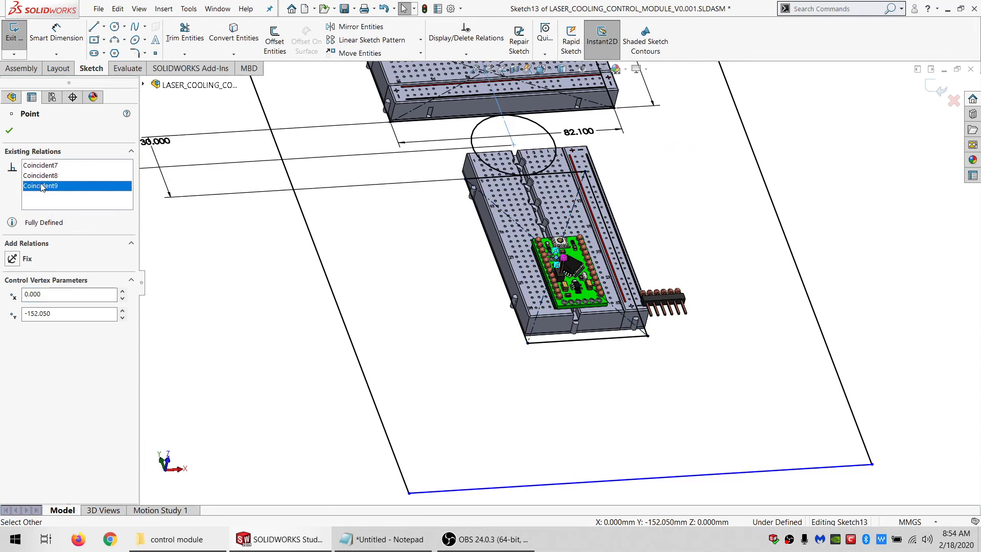
key(Delete)
scroll(550, 327, up, 3)
scroll(549, 327, down, 3)
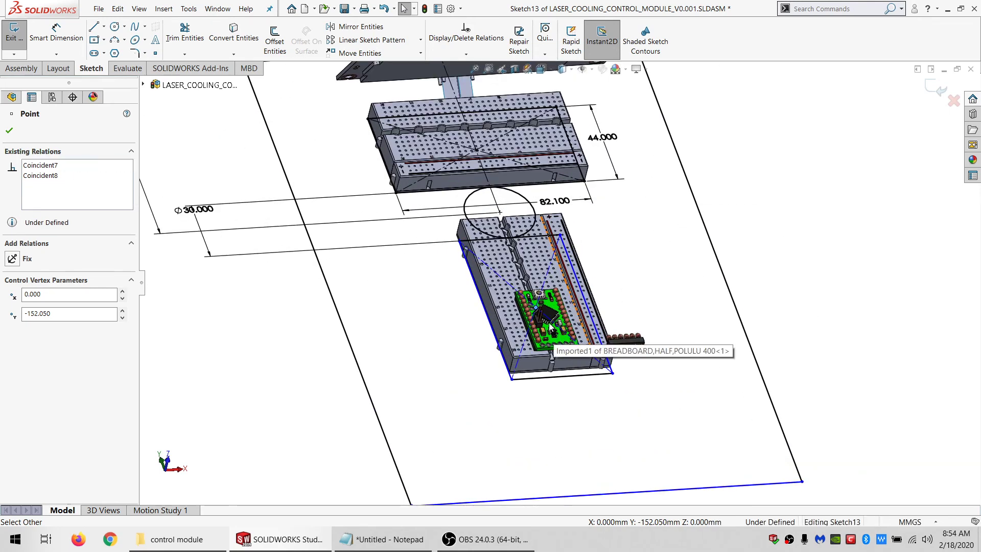
scroll(549, 327, down, 2)
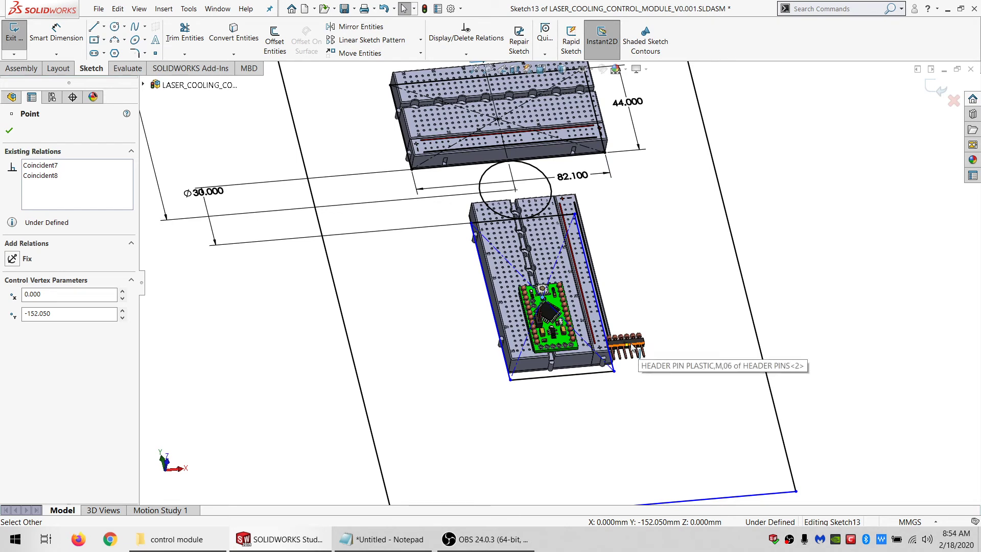
click(11, 33)
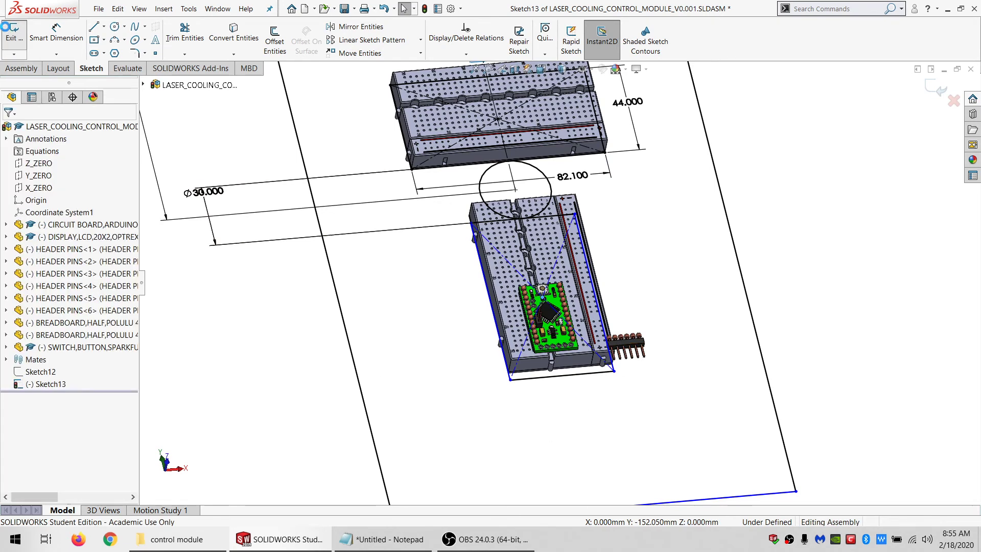
right_click(178, 221)
click(198, 153)
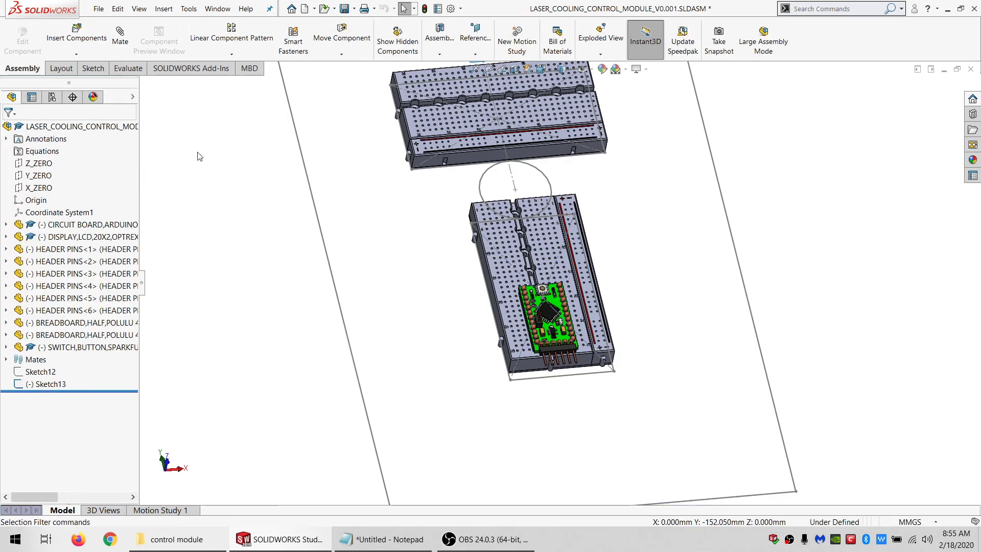
scroll(568, 345, down, 3)
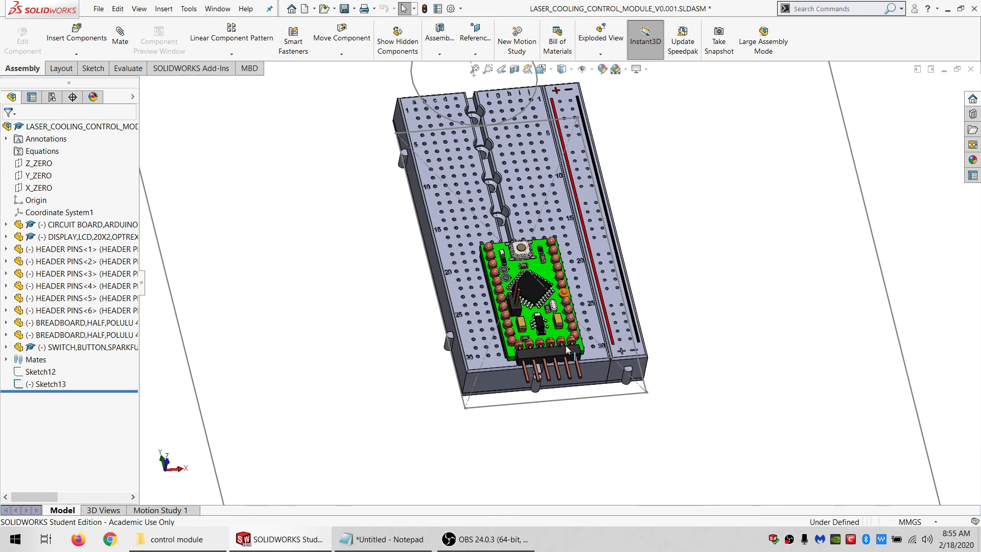
click(562, 404)
click(596, 351)
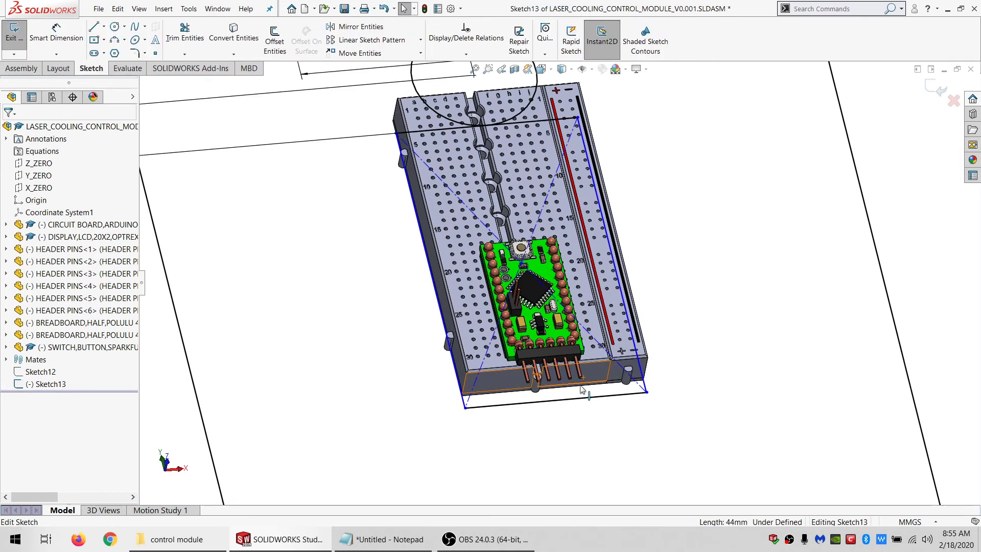
scroll(540, 405, up, 2)
scroll(527, 400, down, 1)
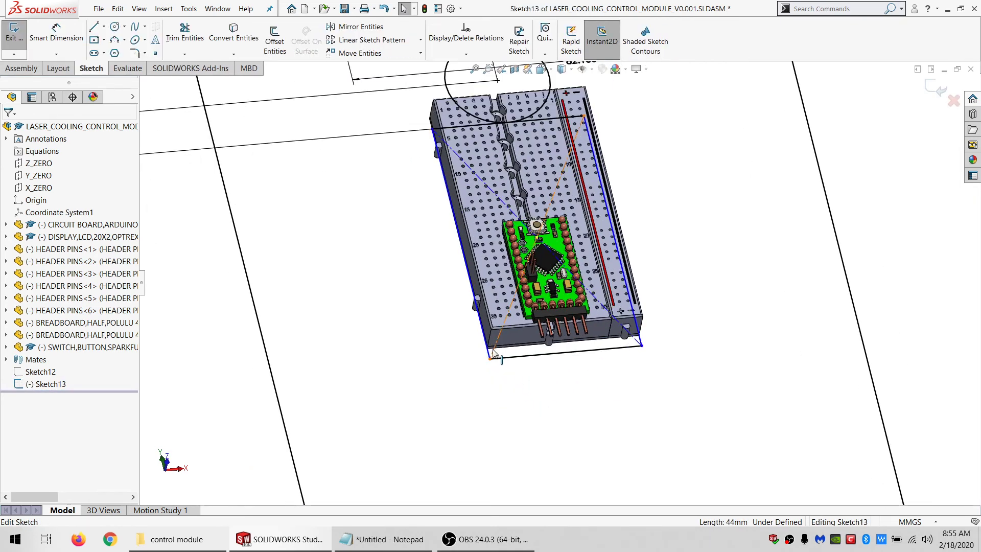
click(553, 318)
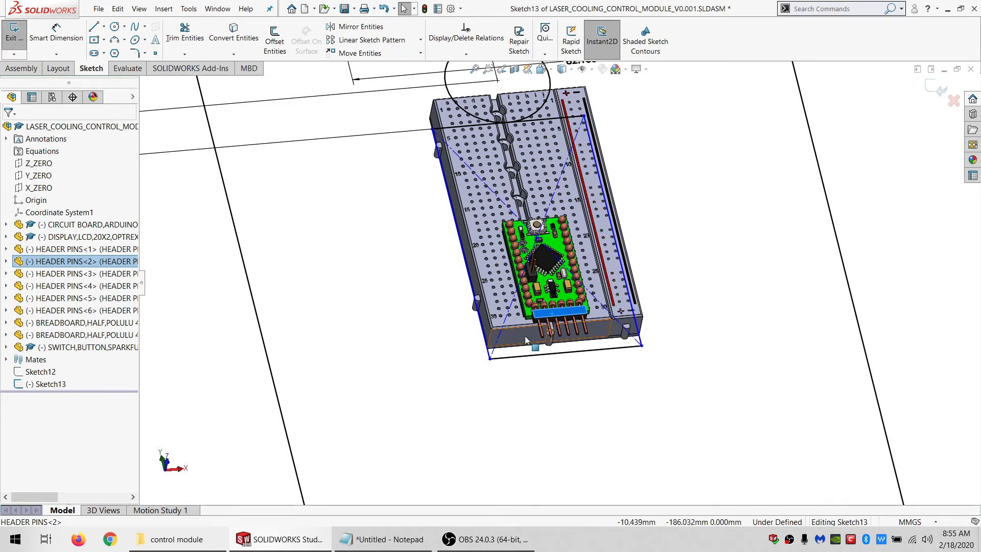
scroll(545, 311, down, 5)
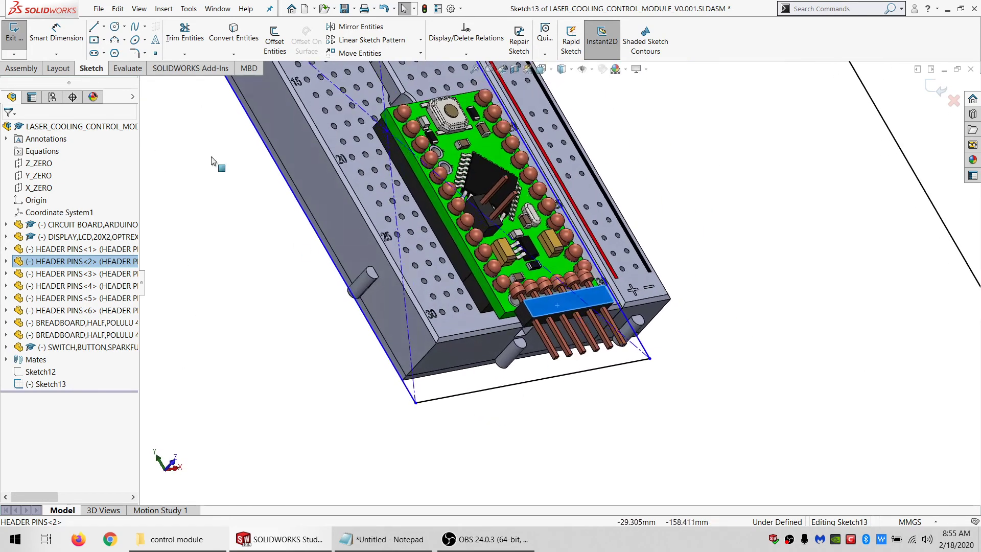
click(16, 34)
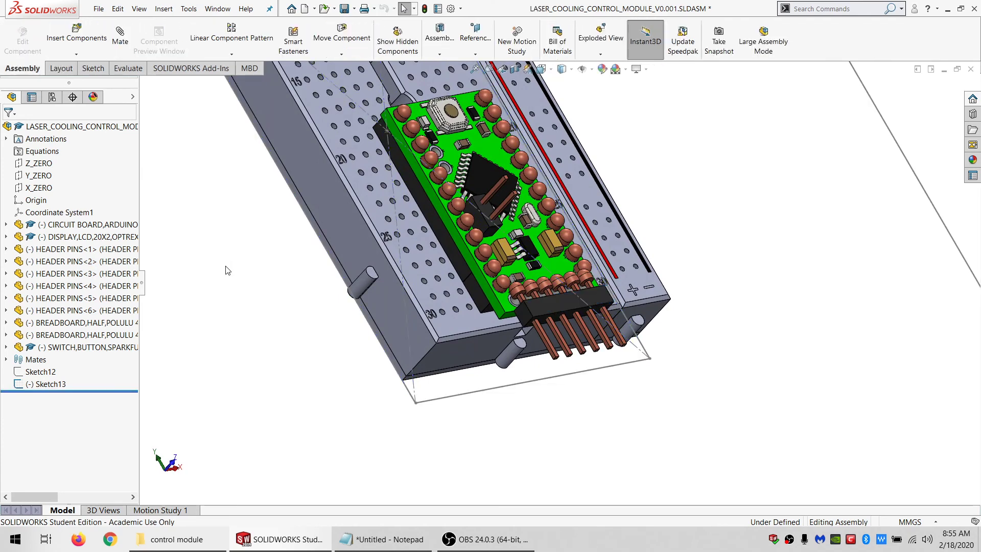
- Measure the distance between the six-pin header's end face and the Arduino breadboard's long side face
click(522, 316)
ctrl+click(417, 328)
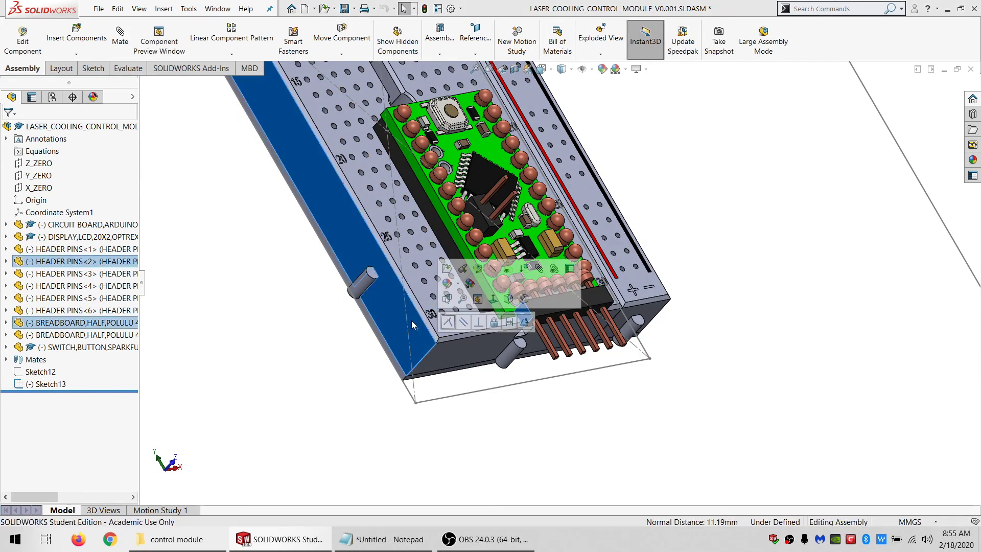
scroll(397, 261, up, 2)
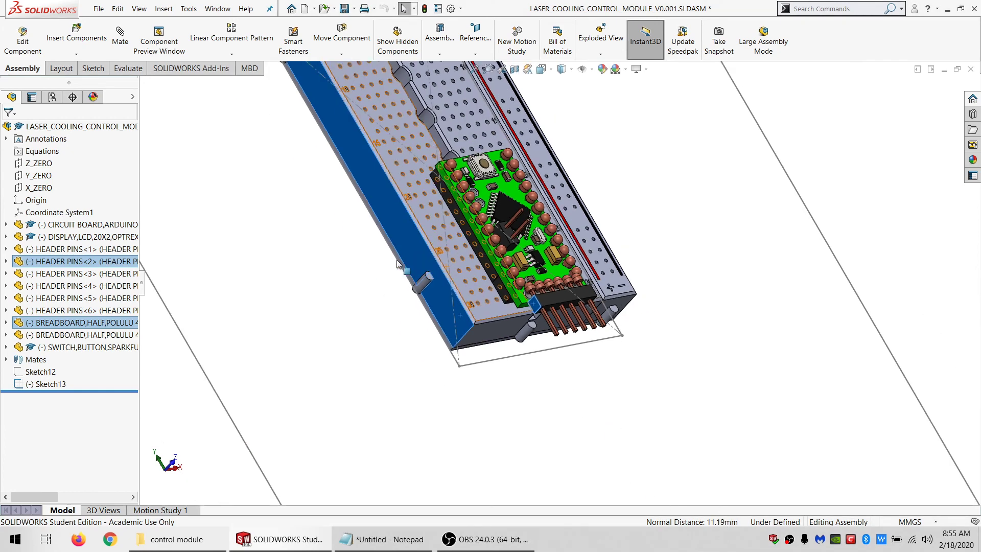
middle_drag(397, 261, 317, 253)
click(18, 37)
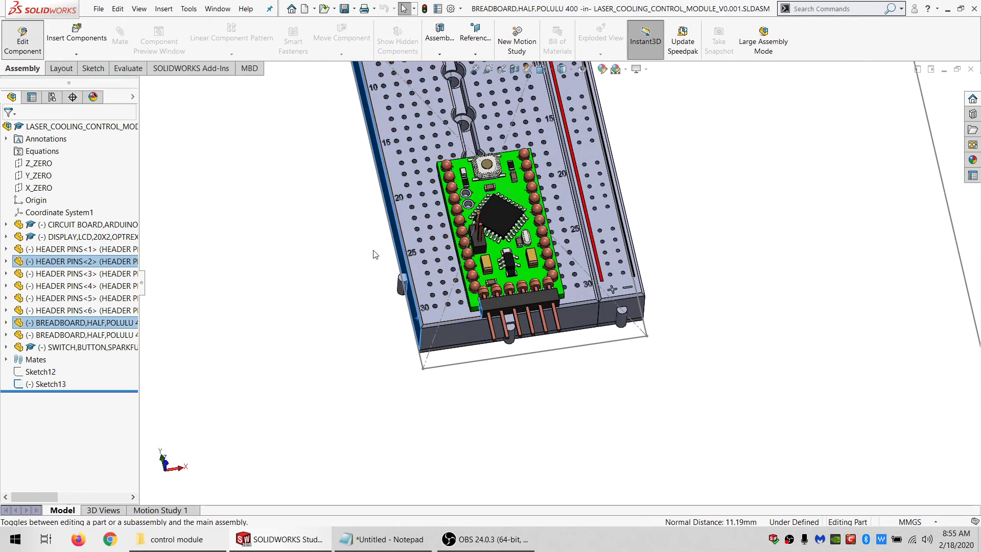
click(22, 37)
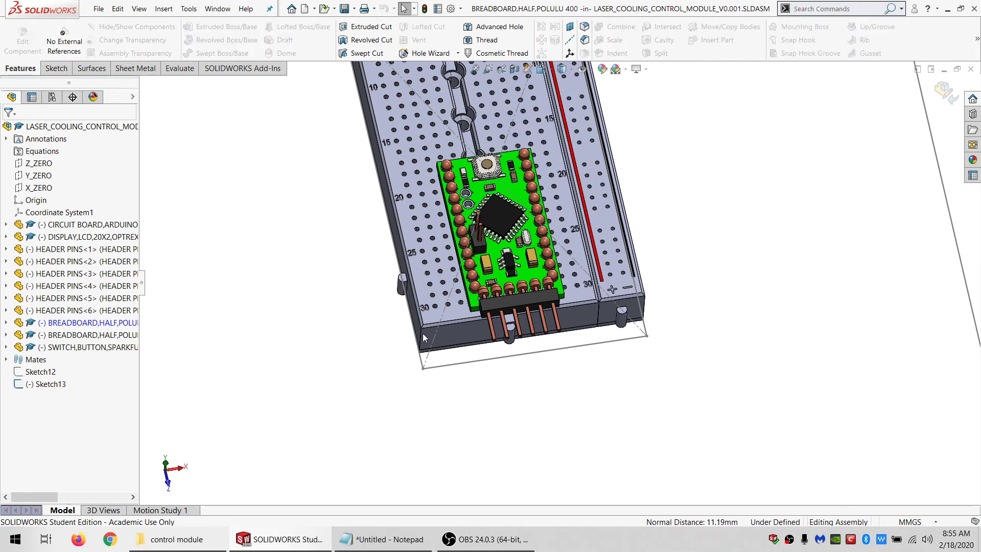
- Edit Sketch13 and draw a center rectangle about 26 by 17.5 mm in the open area below the Arduino breadboard's footprint
click(450, 364)
click(480, 318)
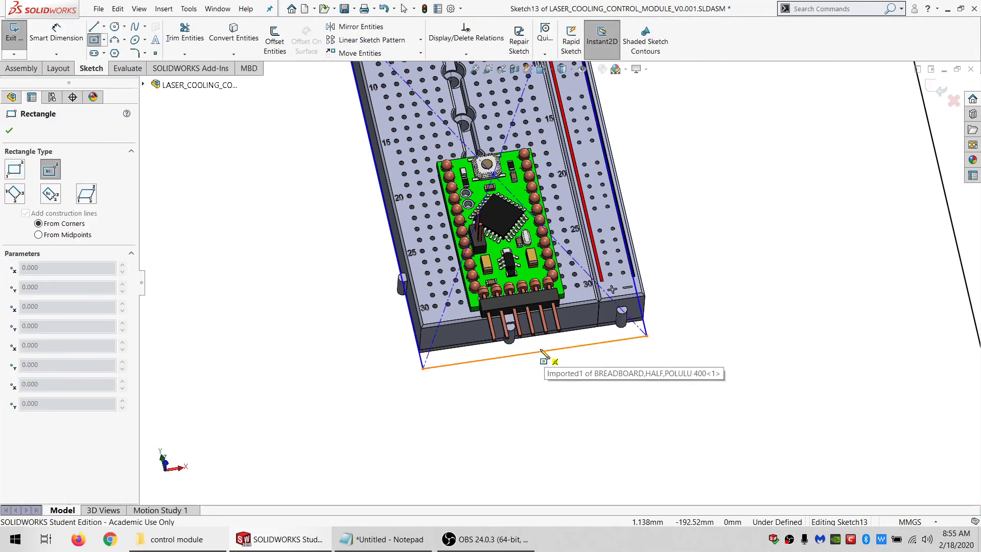
scroll(534, 353, up, 2)
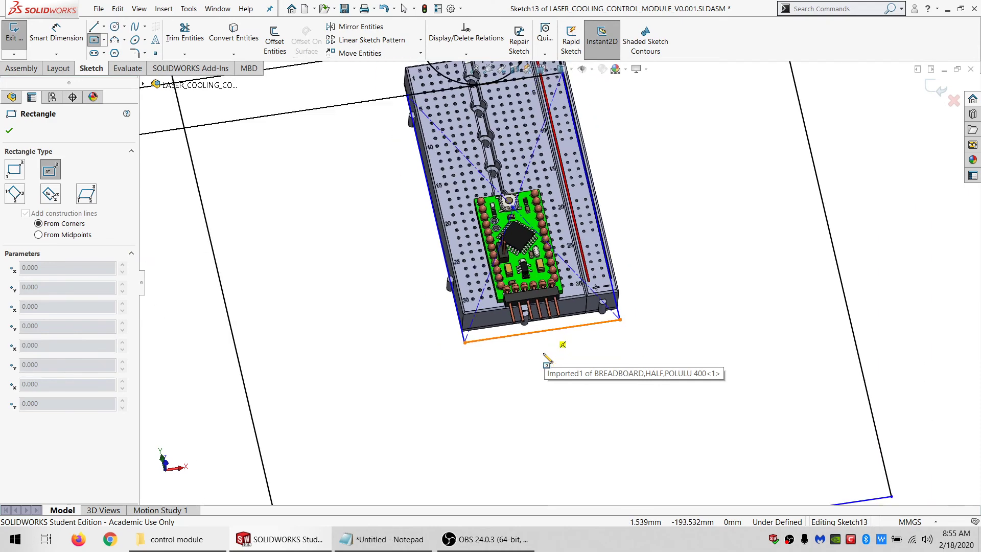
scroll(557, 367, up, 2)
click(547, 353)
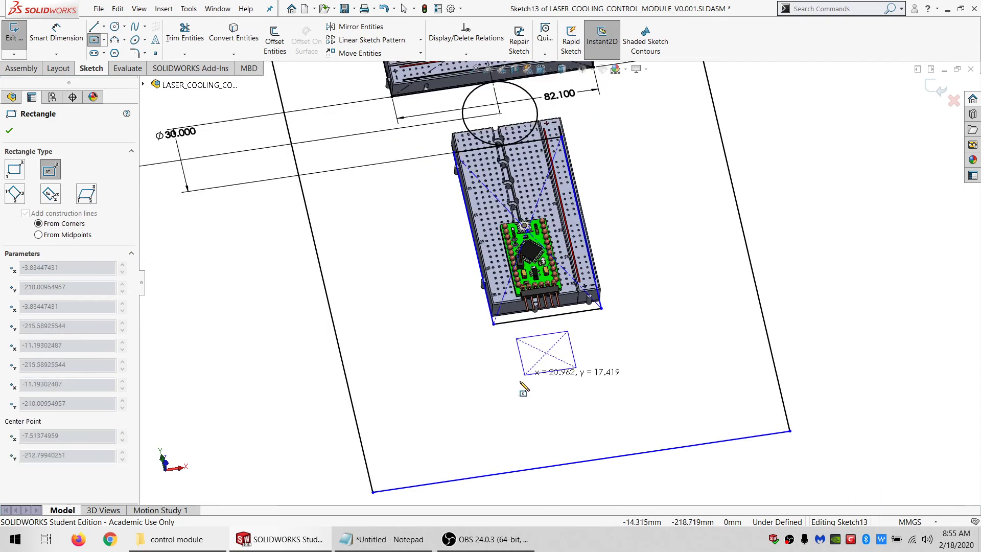
click(519, 376)
click(56, 36)
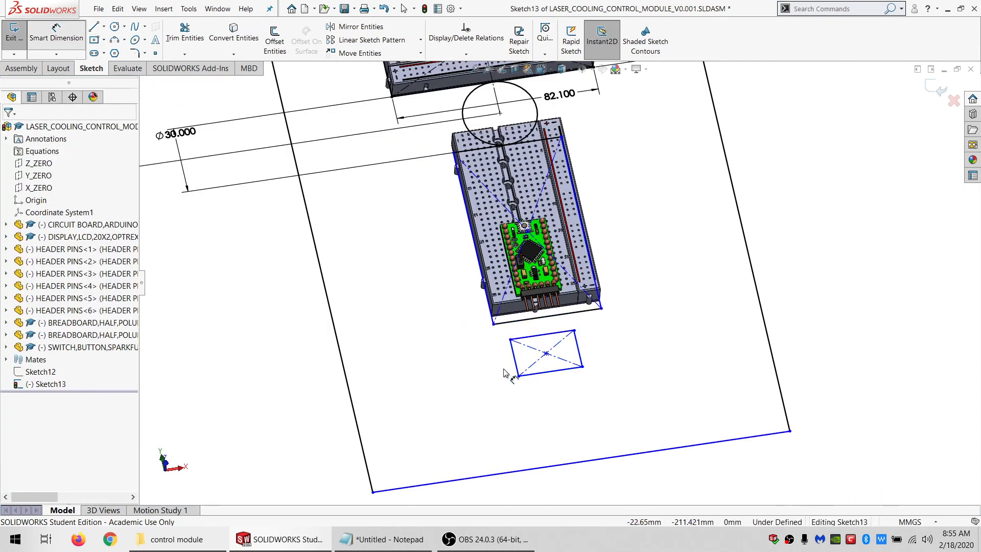
click(543, 378)
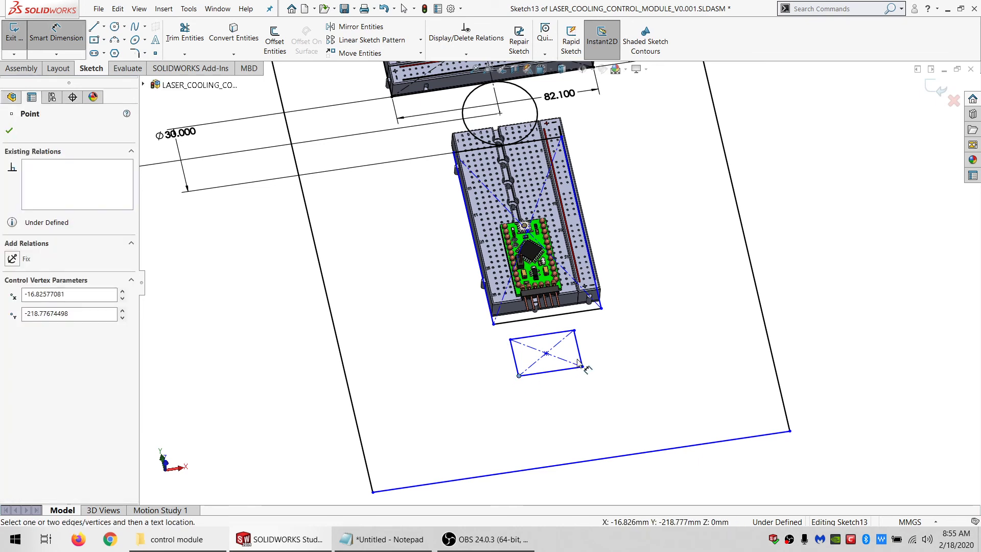
key(Escape)
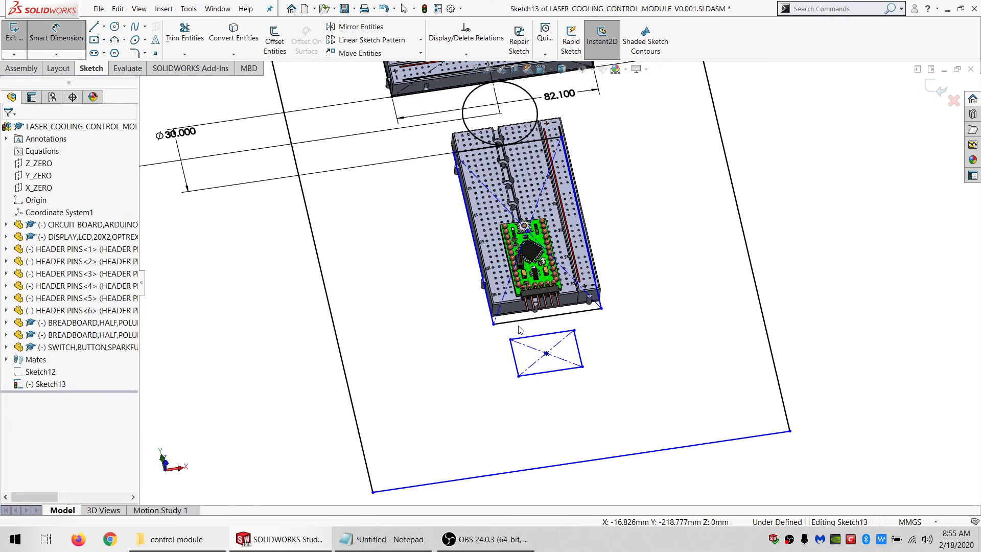
key(Escape)
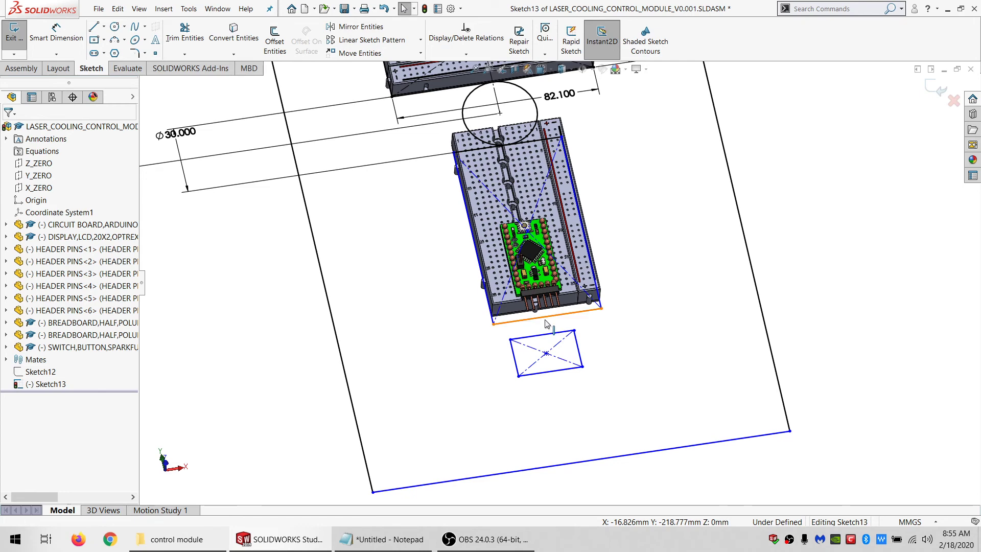
scroll(546, 321, up, 3)
scroll(546, 321, down, 3)
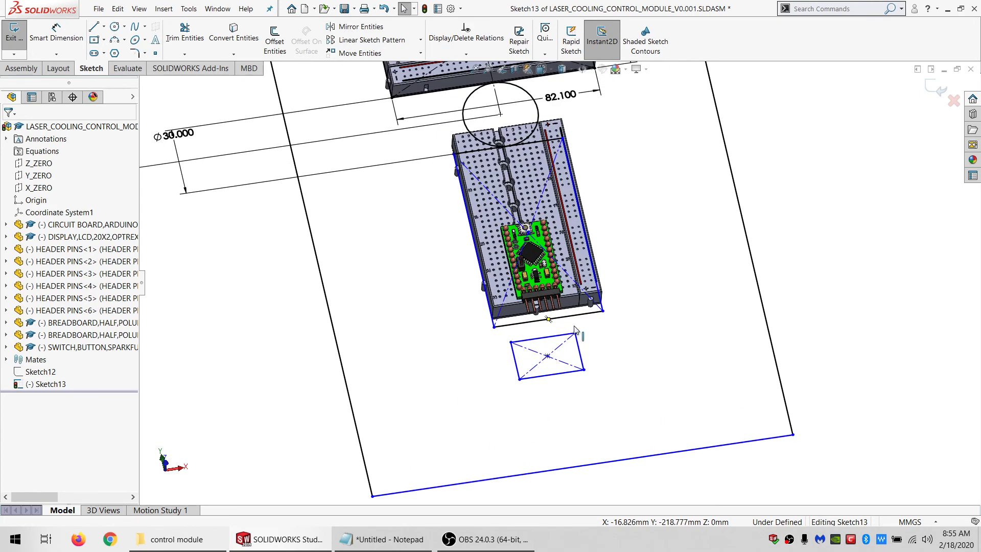
- Dimension the width of the small rectangle below the Arduino breadboard to 11.19 mm
click(56, 32)
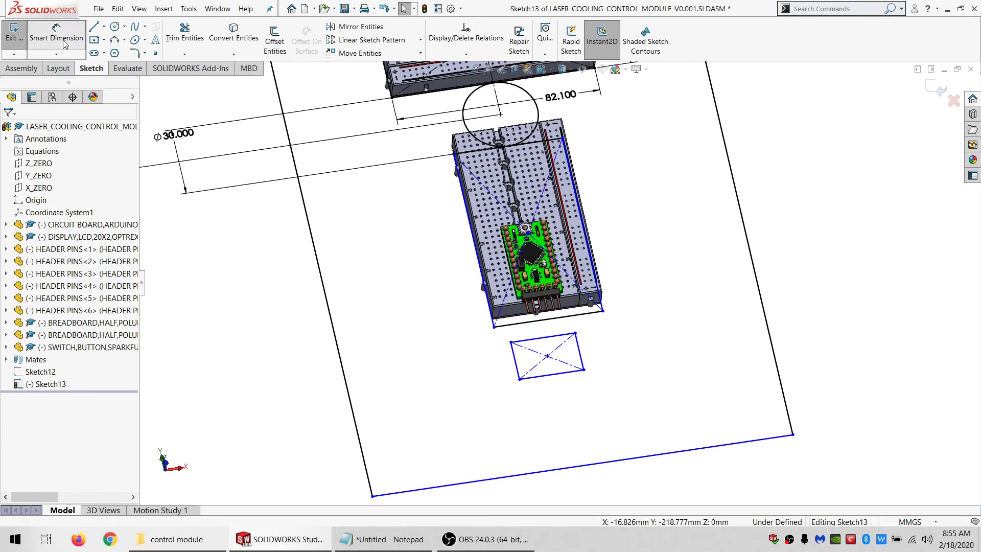
click(520, 380)
click(580, 352)
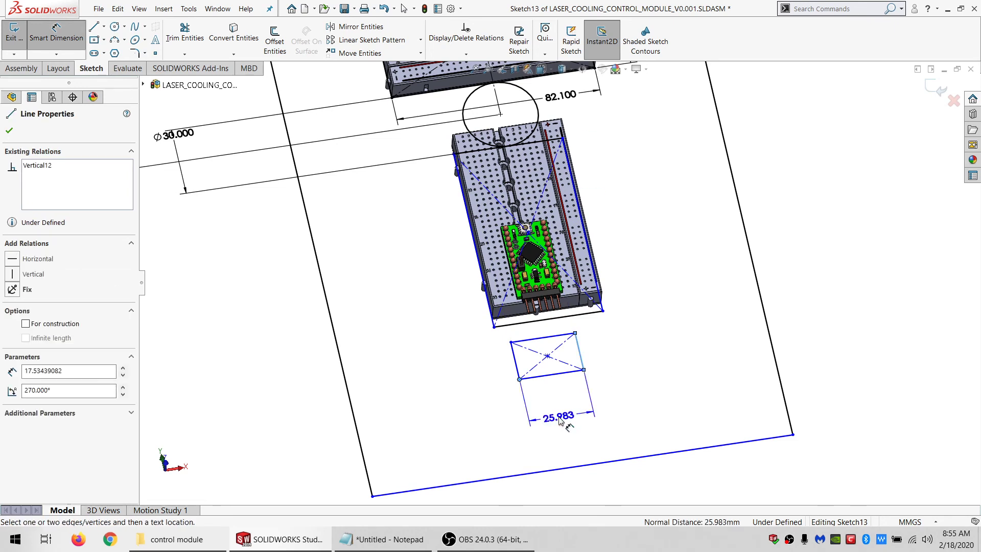
click(559, 420)
text(11.19)
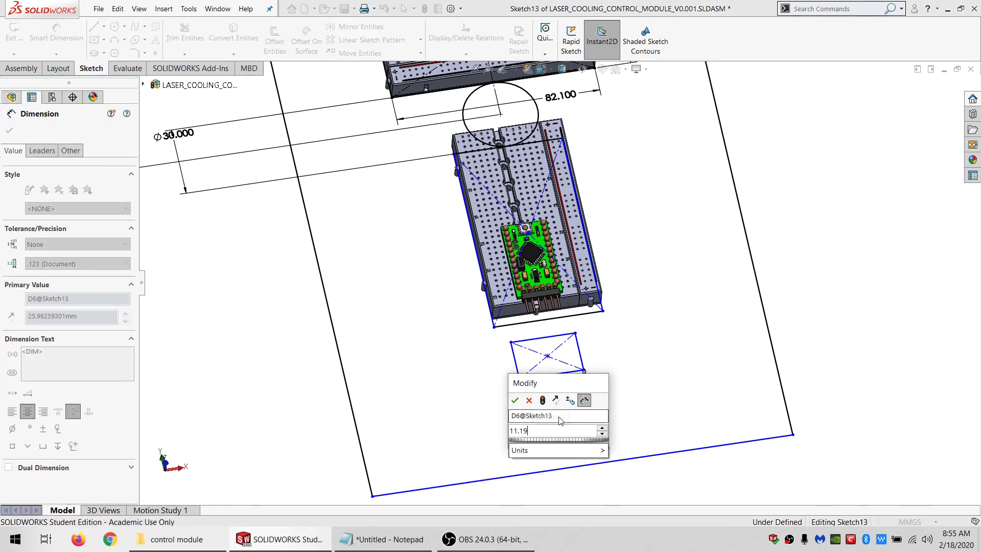
key(Return)
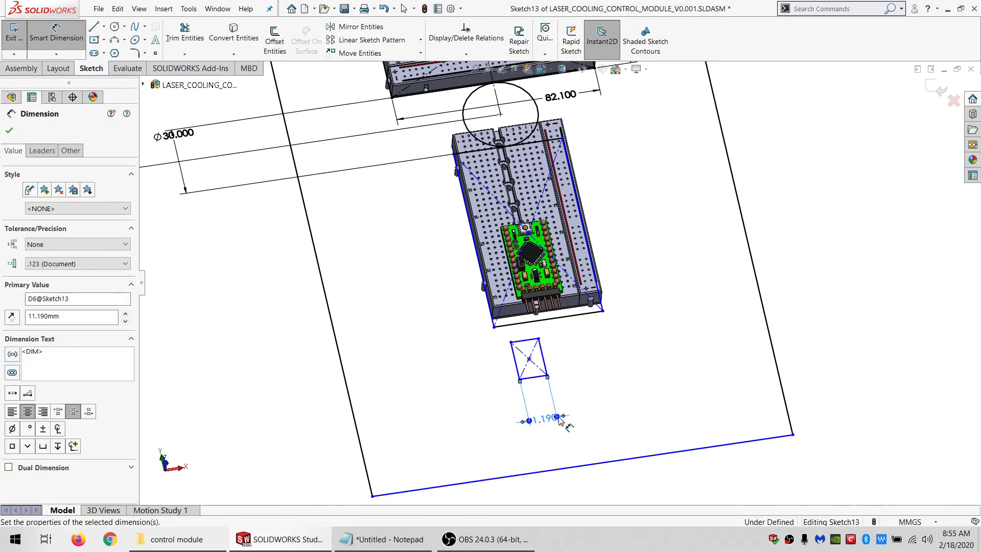
key(Escape)
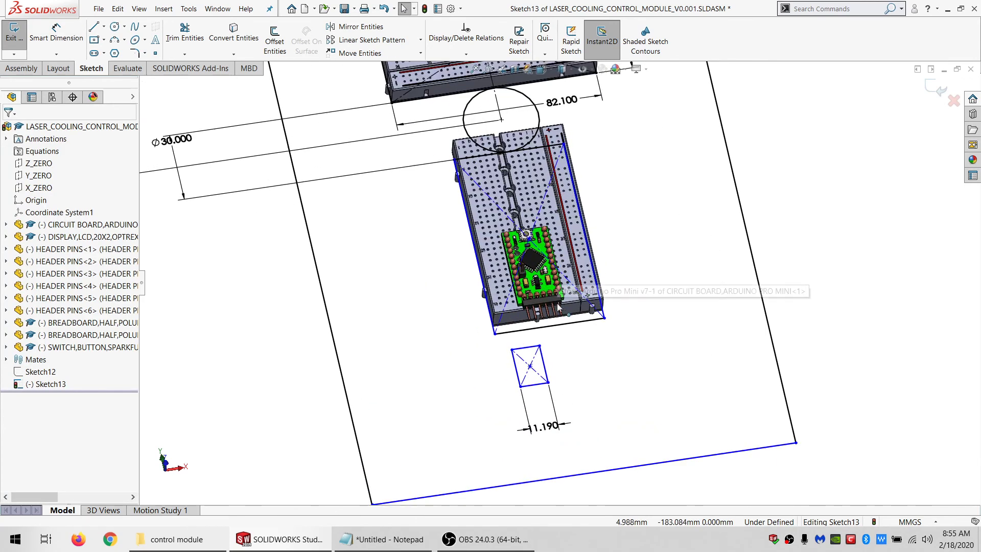
- Draw a second center rectangle about 19.6 mm wide to the right of the 11.19 mm rectangle
scroll(558, 306, down, 2)
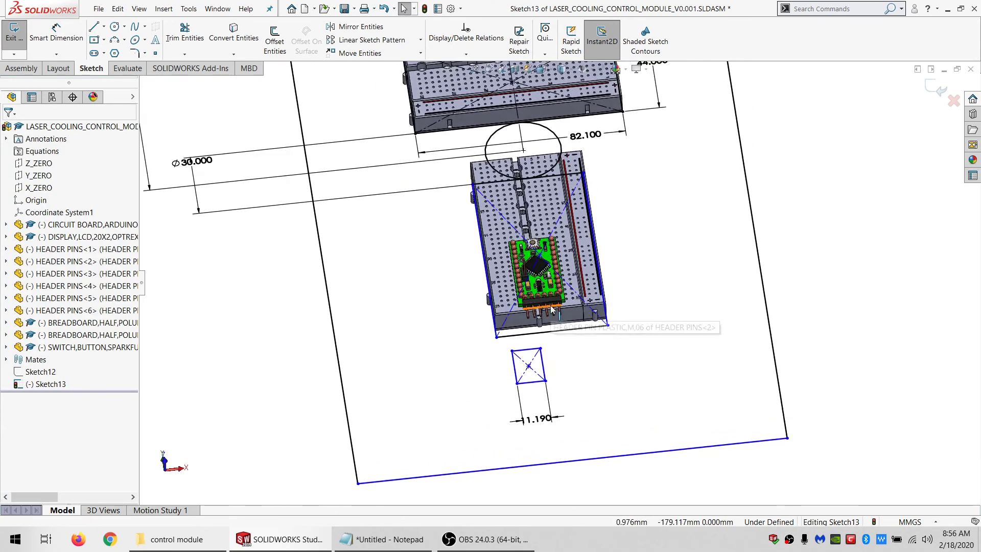
scroll(550, 305, down, 1)
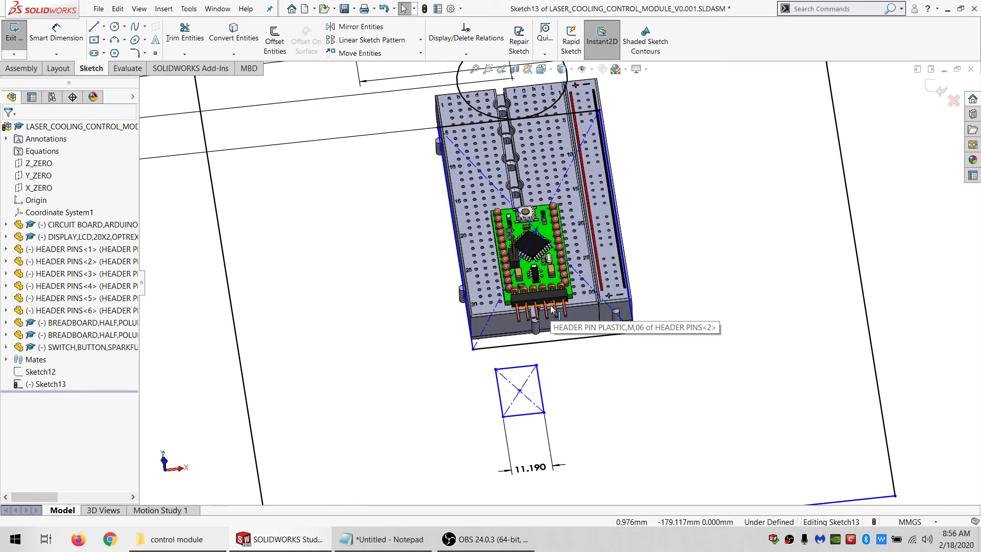
scroll(551, 293, up, 1)
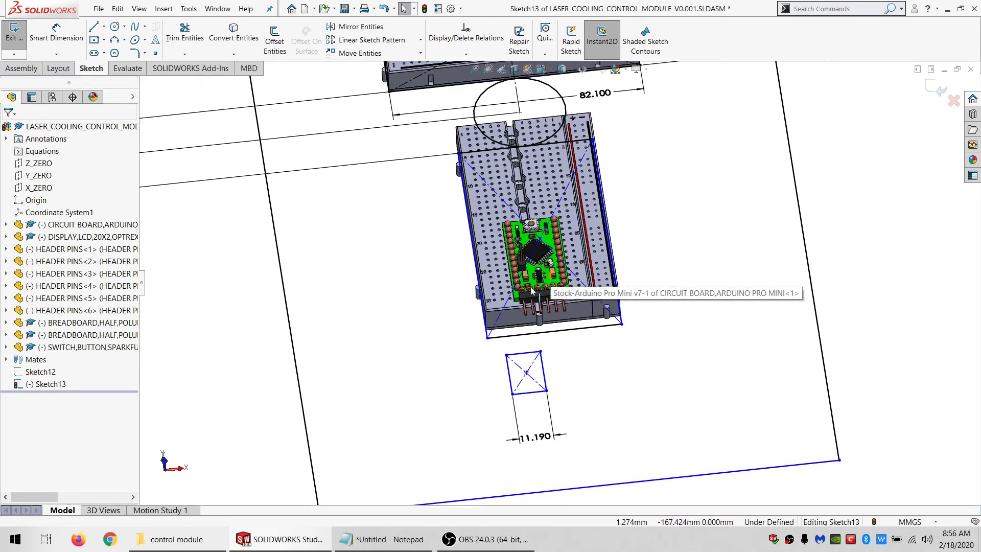
click(94, 39)
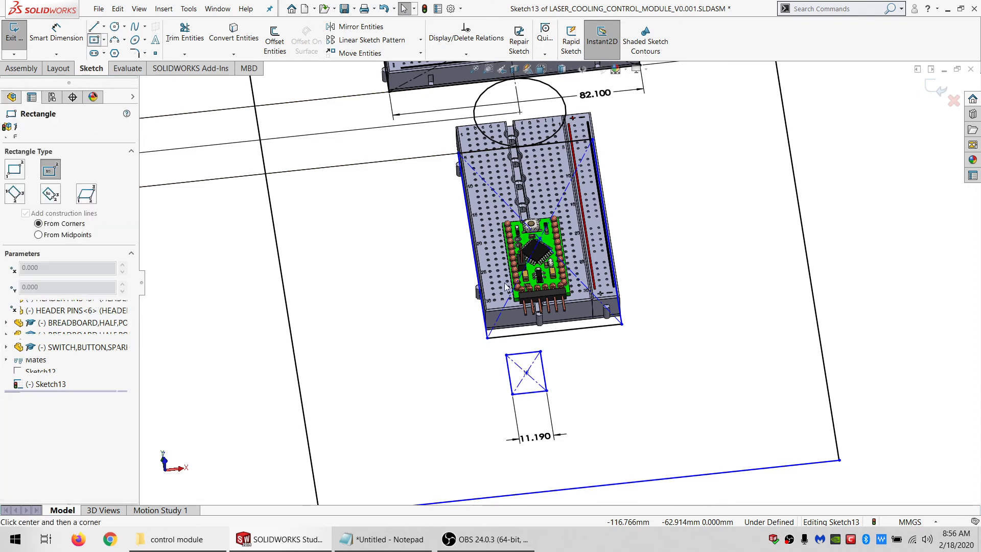
click(600, 364)
click(634, 381)
key(Escape)
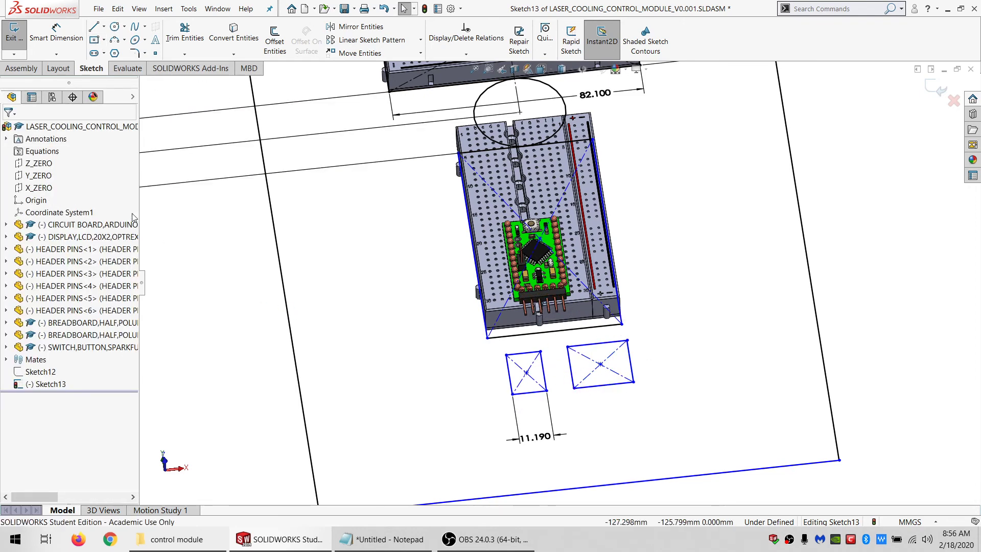
- Dimension the second small rectangle's width to 15.2 mm
click(65, 44)
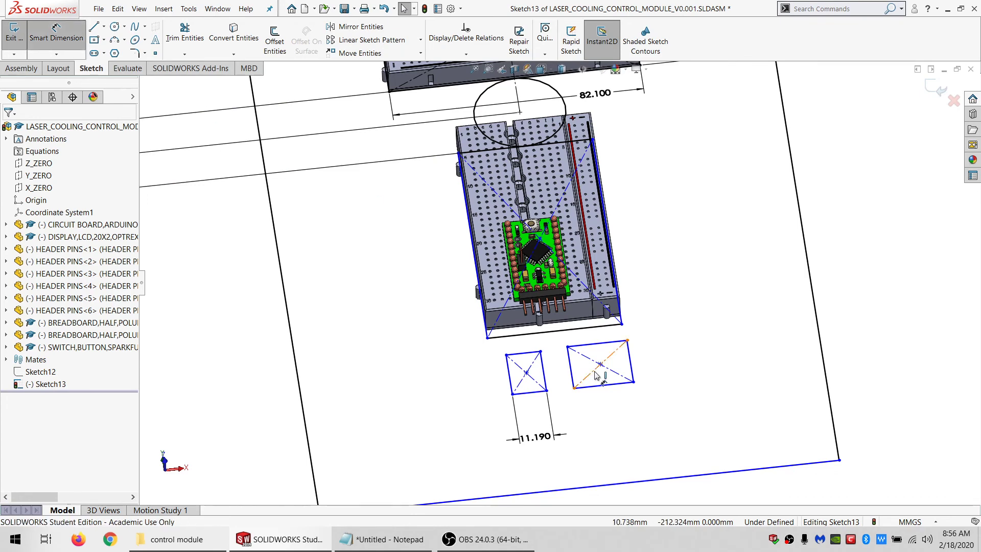
click(567, 347)
click(544, 372)
click(611, 428)
text(1)
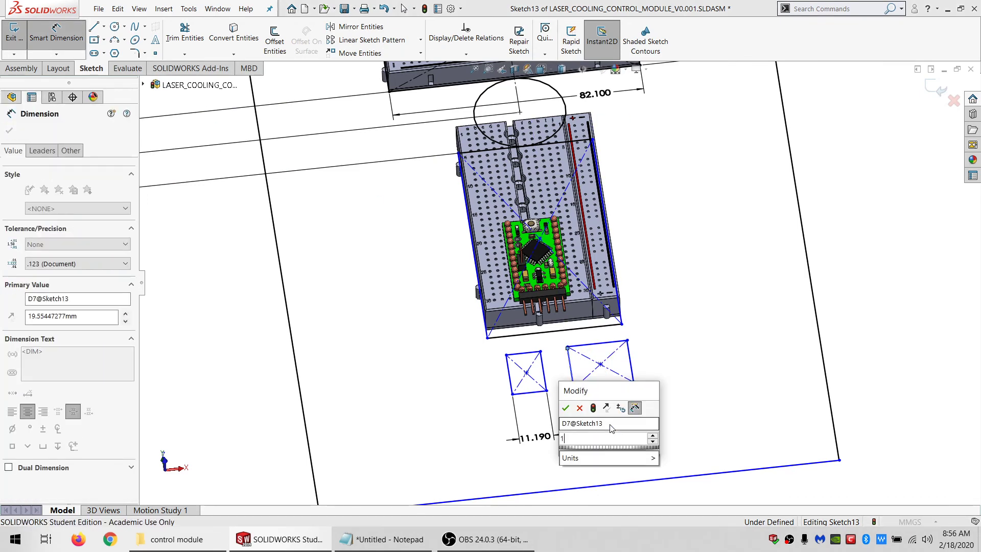
text(5.2)
key(Return)
key(Escape)
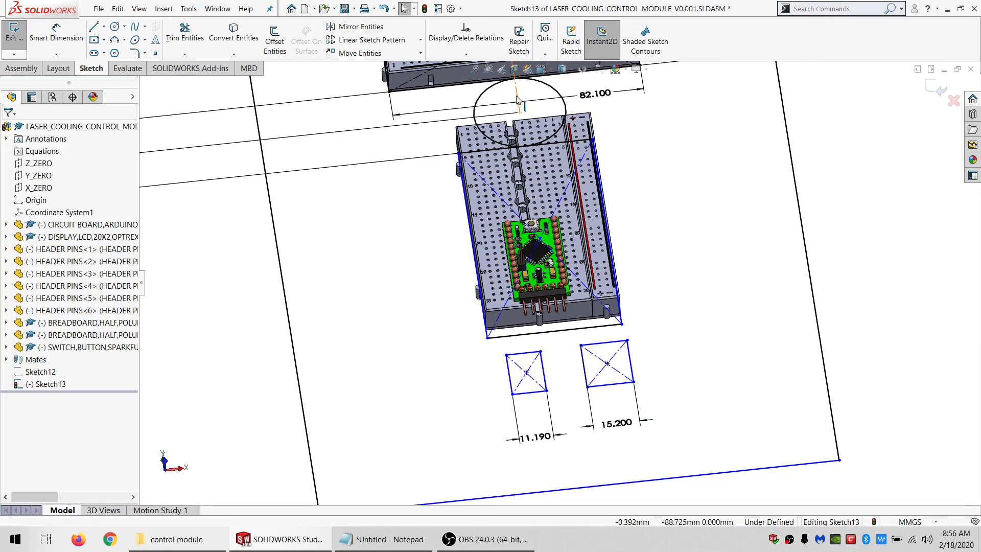
- Make the 15.2 mm rectangle's center point coincident with the vertical construction line through the 30 mm circle's center
click(517, 100)
ctrl+click(608, 365)
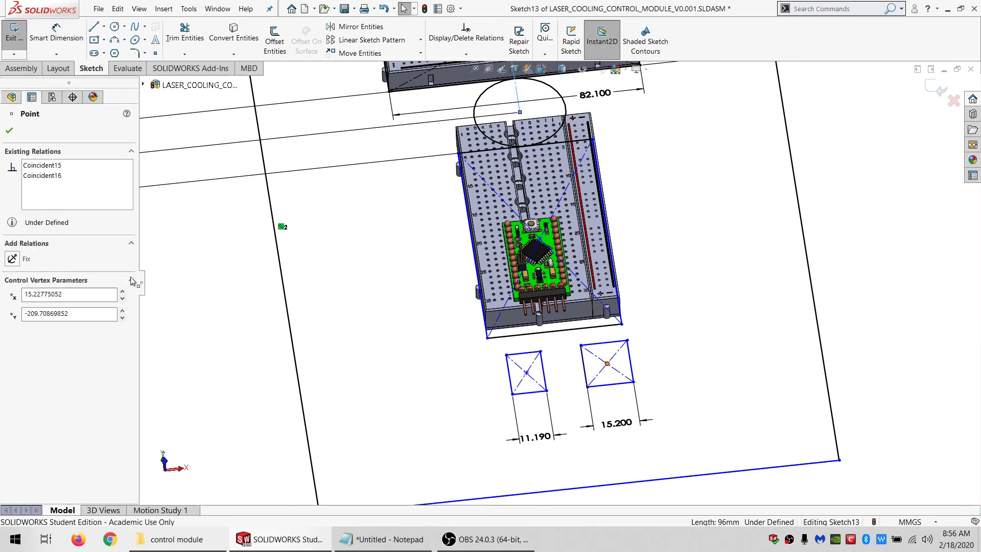
click(24, 327)
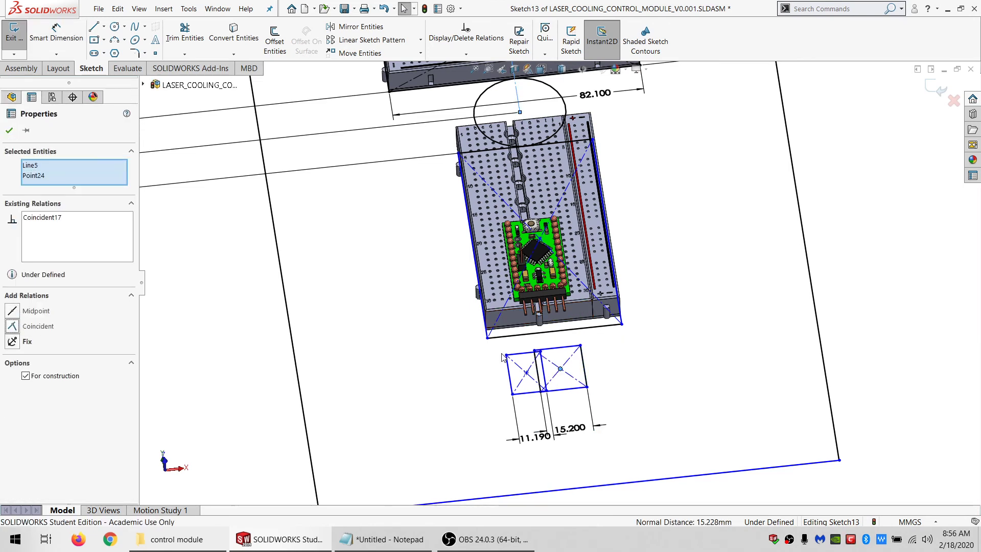
- Move the 11.19 mm rectangle clear of the 15.2 mm one and merge its upper-right corner with the other's upper-left corner
drag(506, 354, 440, 367)
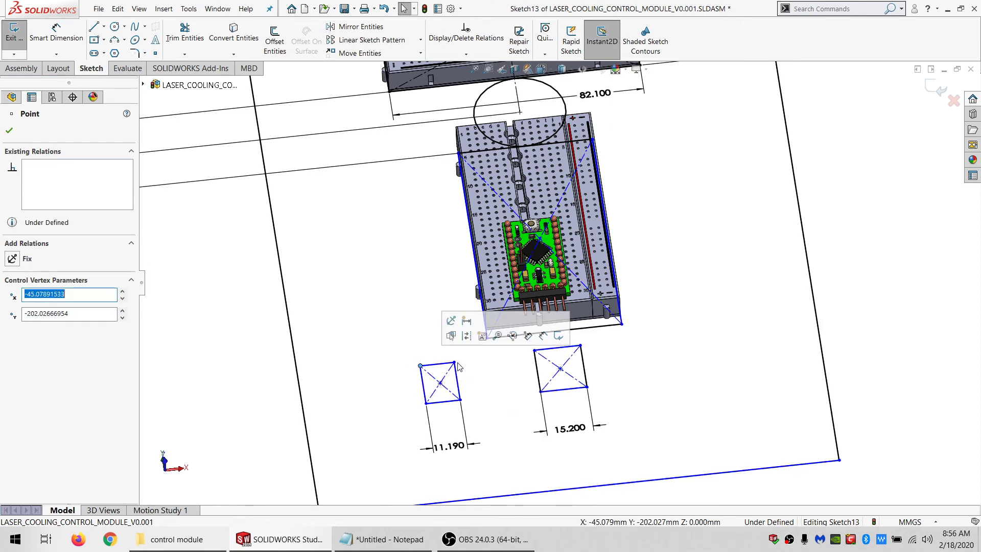
click(459, 366)
click(454, 362)
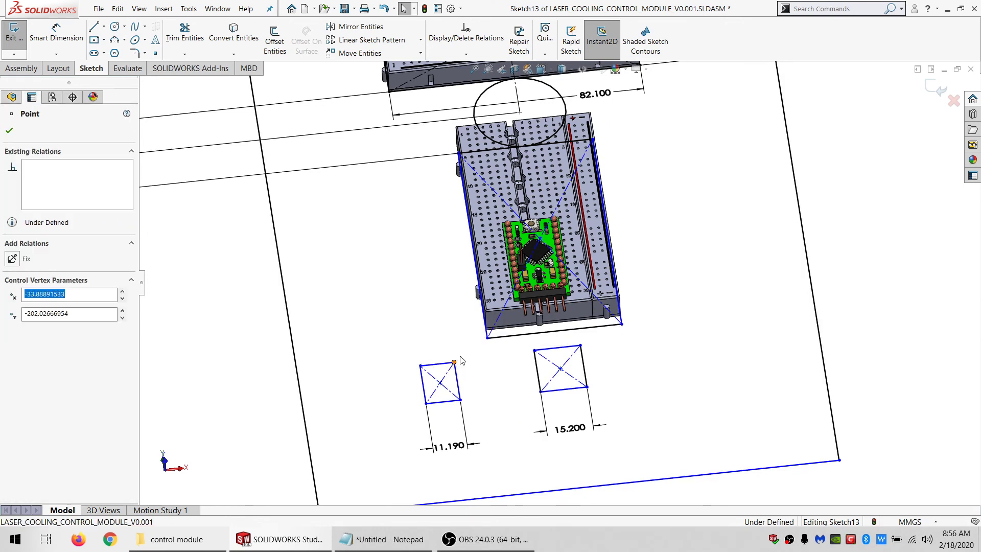
ctrl+click(533, 351)
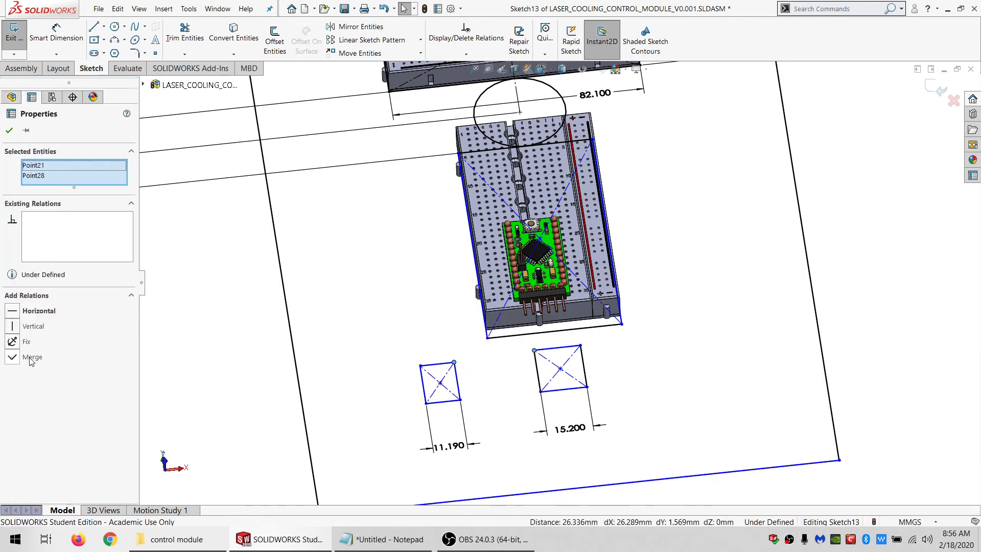
click(31, 357)
click(527, 373)
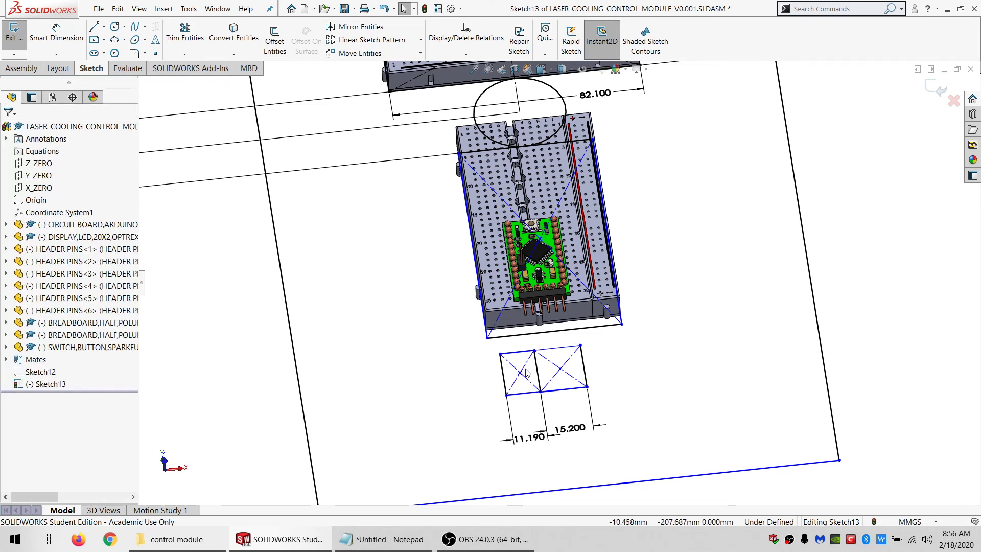
- Make the outer vertical sides of the two adjoining rectangles equal in length
click(506, 383)
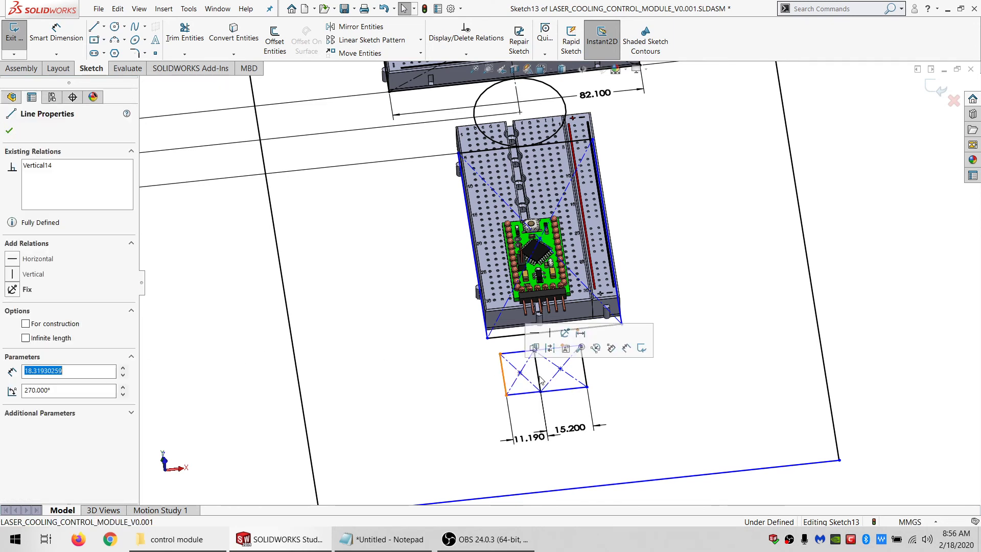
ctrl+click(586, 381)
click(31, 389)
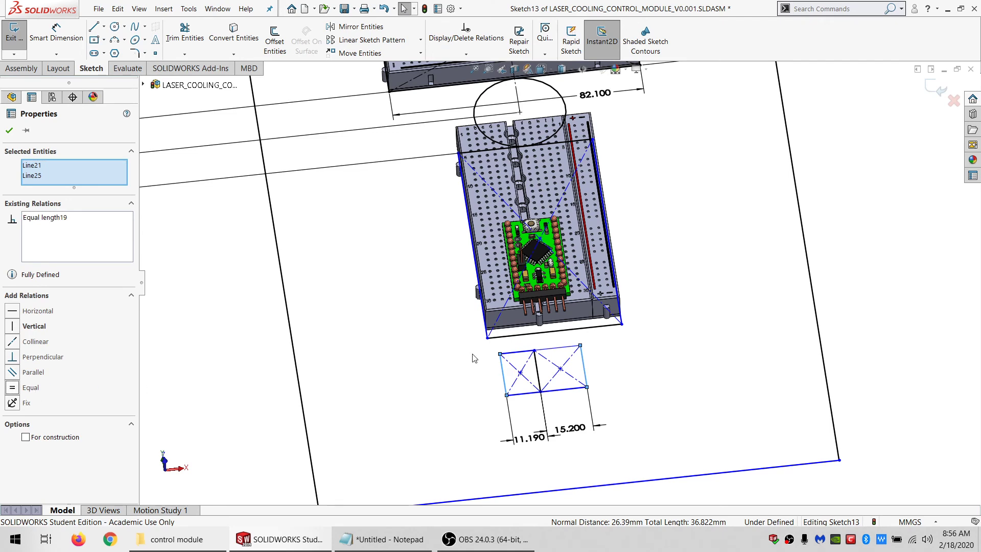
click(470, 369)
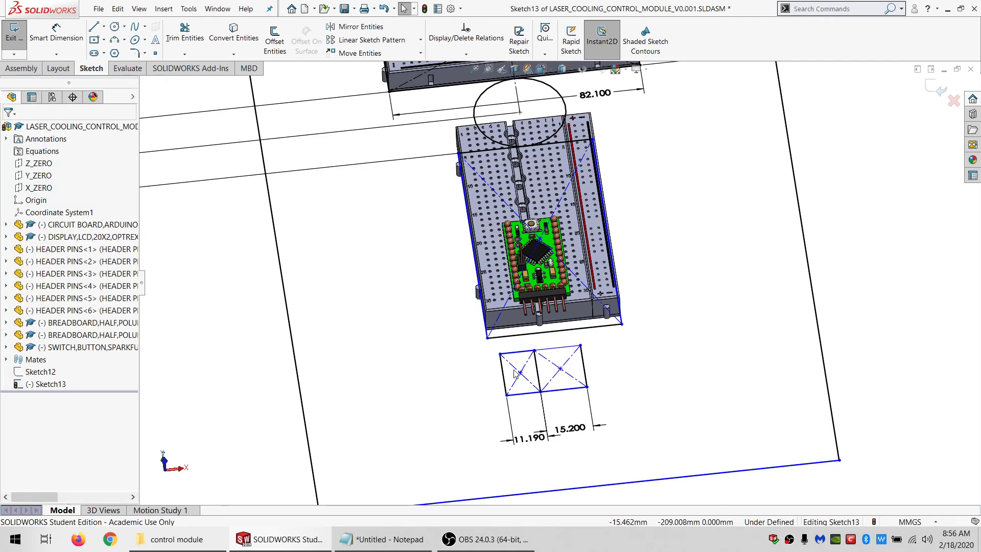
- Dimension the 11.19 mm rectangle's center point 210 mm from the enclosure outline's edge at the LCD display
scroll(516, 373, up, 3)
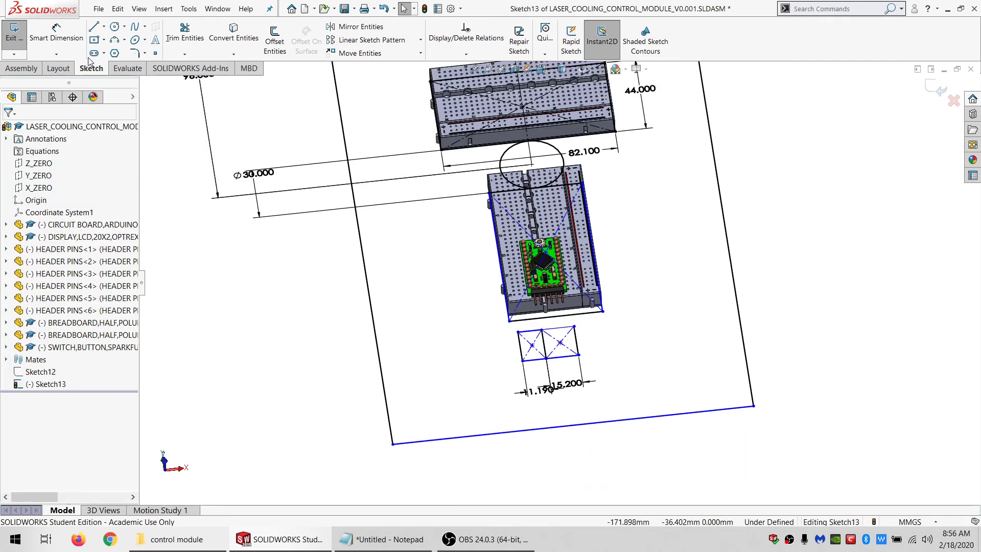
click(66, 38)
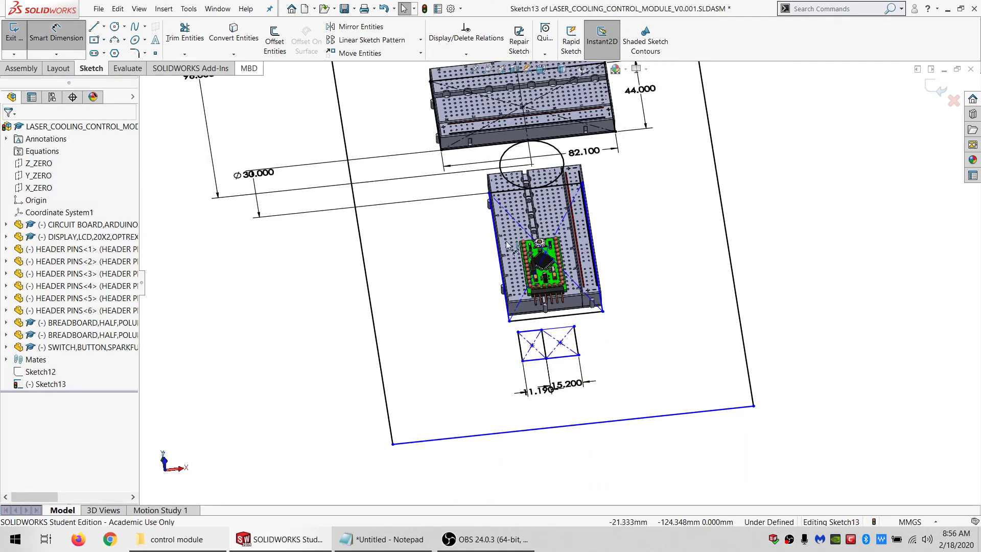
click(532, 346)
scroll(559, 283, up, 3)
click(437, 142)
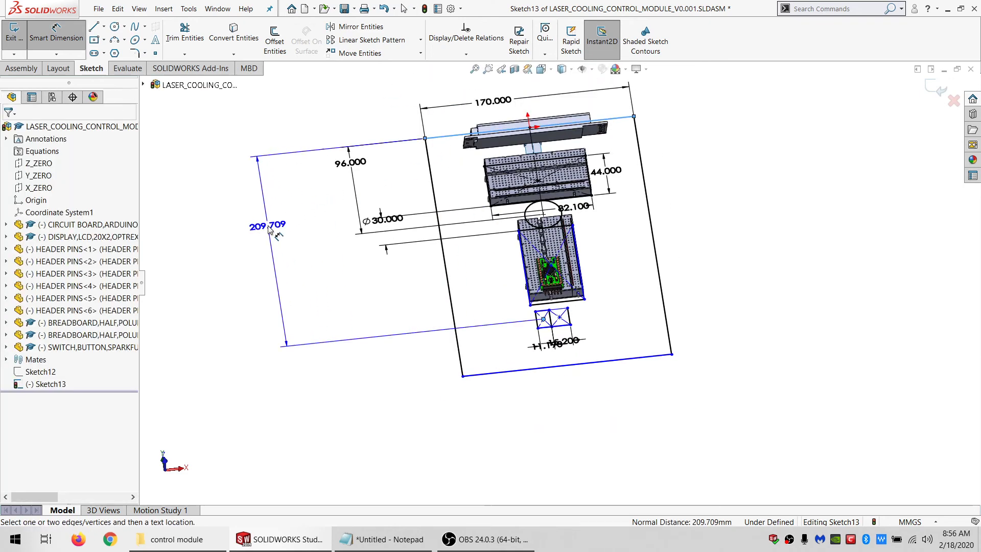
click(265, 227)
text(210)
key(Return)
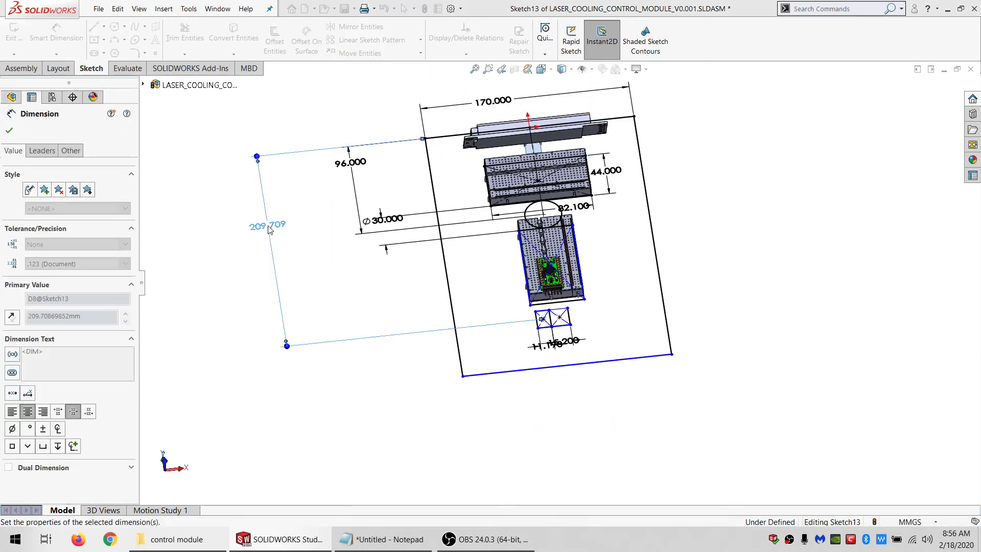
key(Escape)
scroll(554, 332, down, 5)
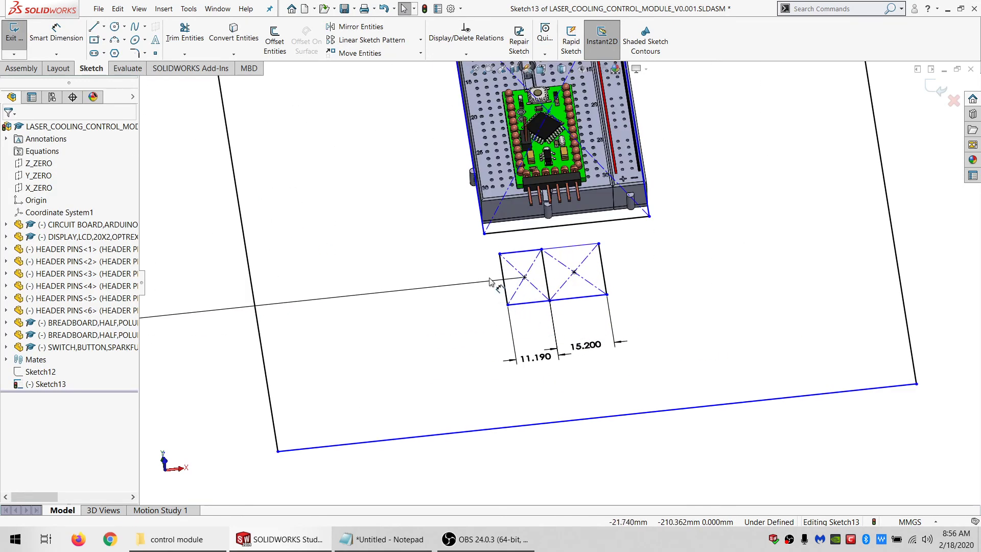
- Make the 11.19 mm rectangle's lower and left sides equal in length and finish editing the sketch
click(520, 304)
ctrl+click(504, 283)
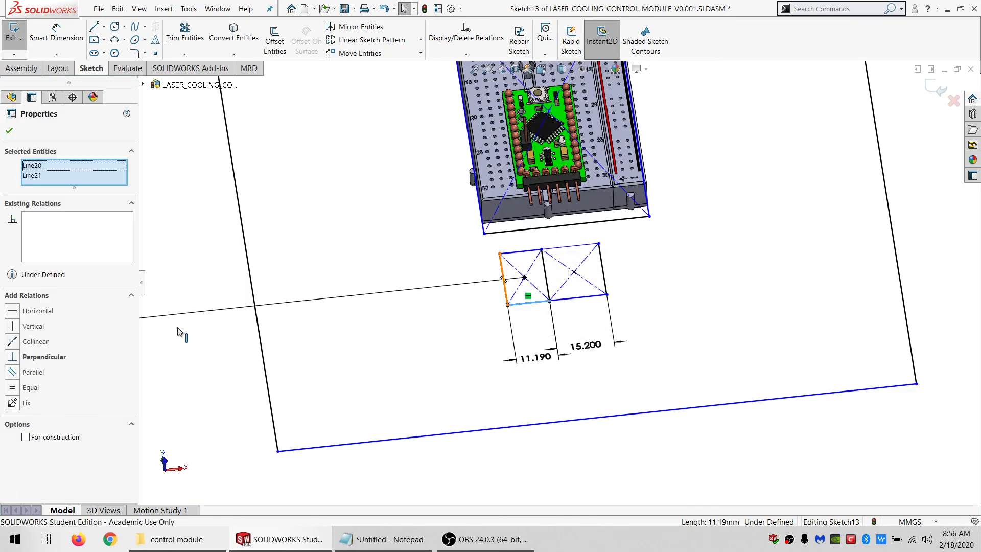
click(12, 387)
click(677, 463)
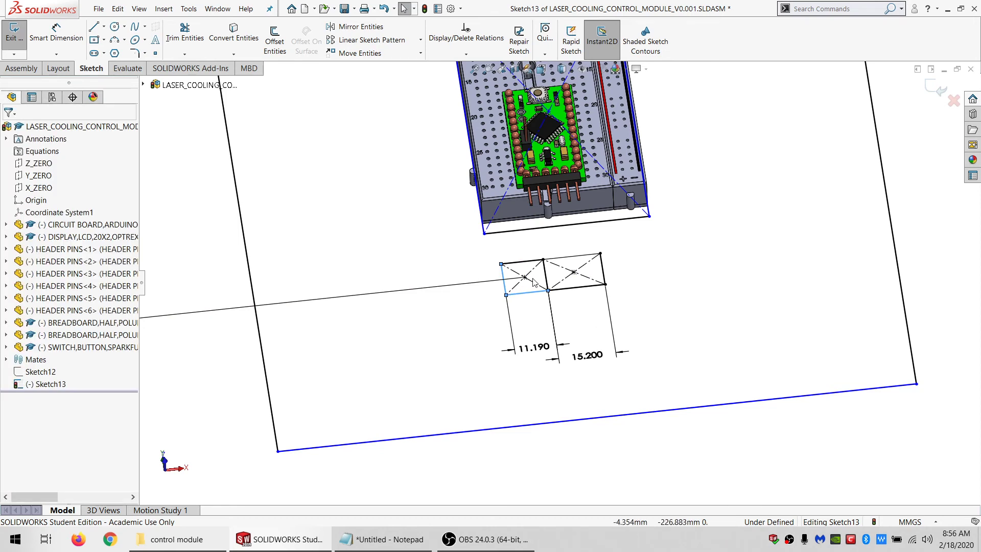
click(502, 265)
middle_drag(502, 269, 470, 205)
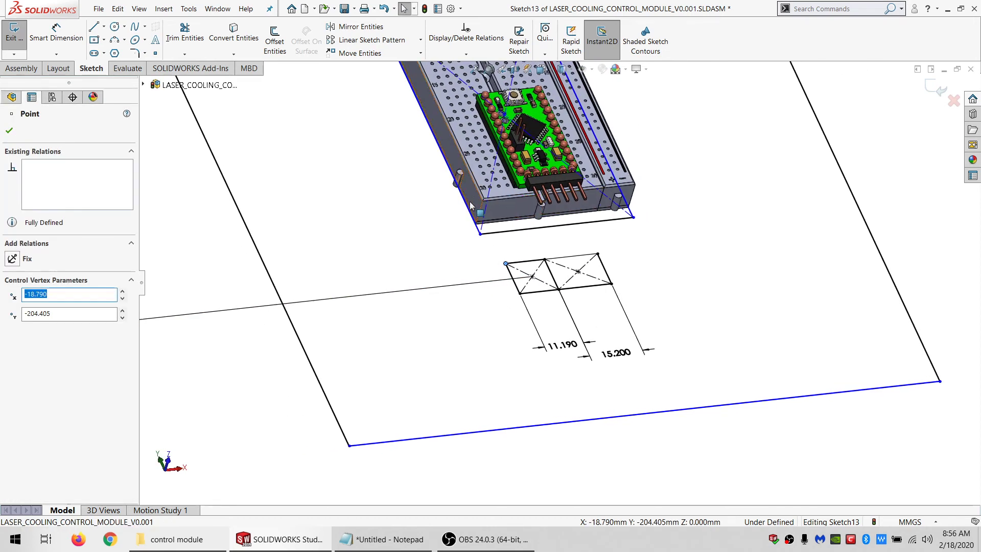
click(4, 23)
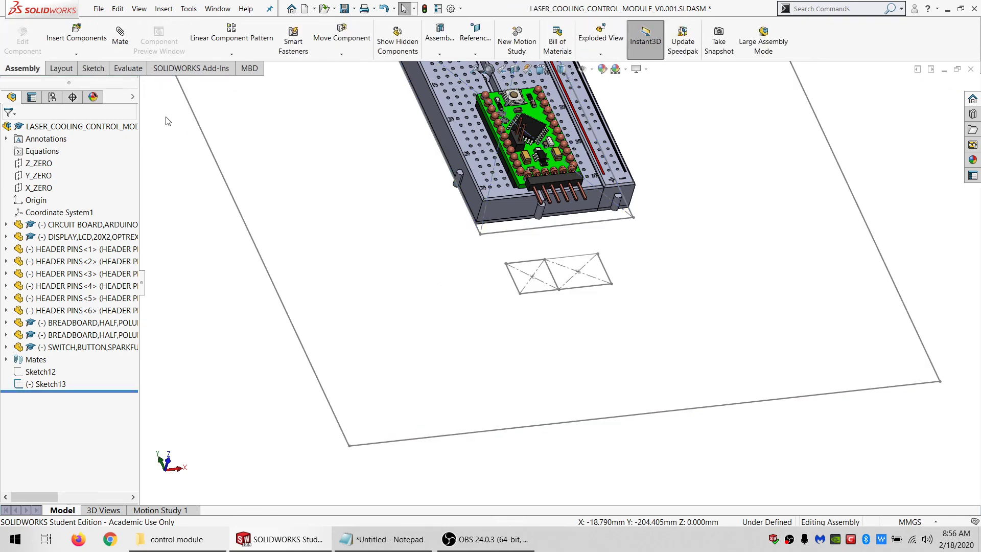
- Mate the Arduino breadboard's long left side face coincident with the upper-left corner of the 11.19 mm rectangle
drag(476, 178, 464, 163)
scroll(464, 164, up, 4)
scroll(475, 99, down, 2)
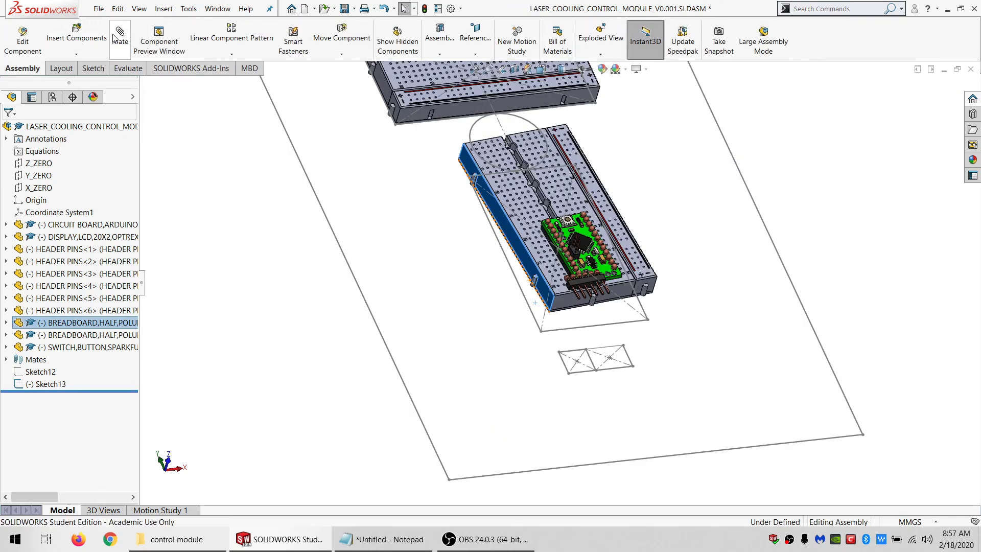
click(560, 351)
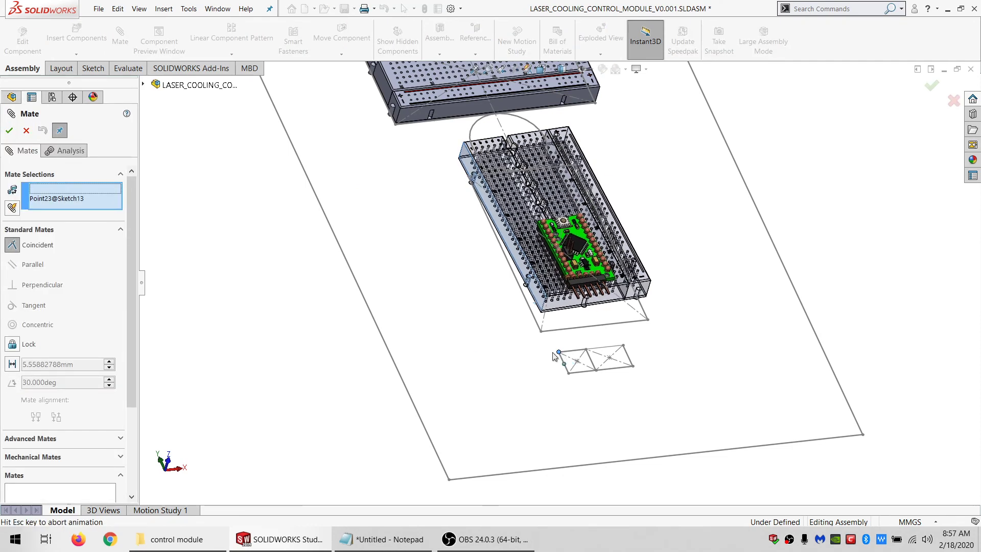
click(9, 130)
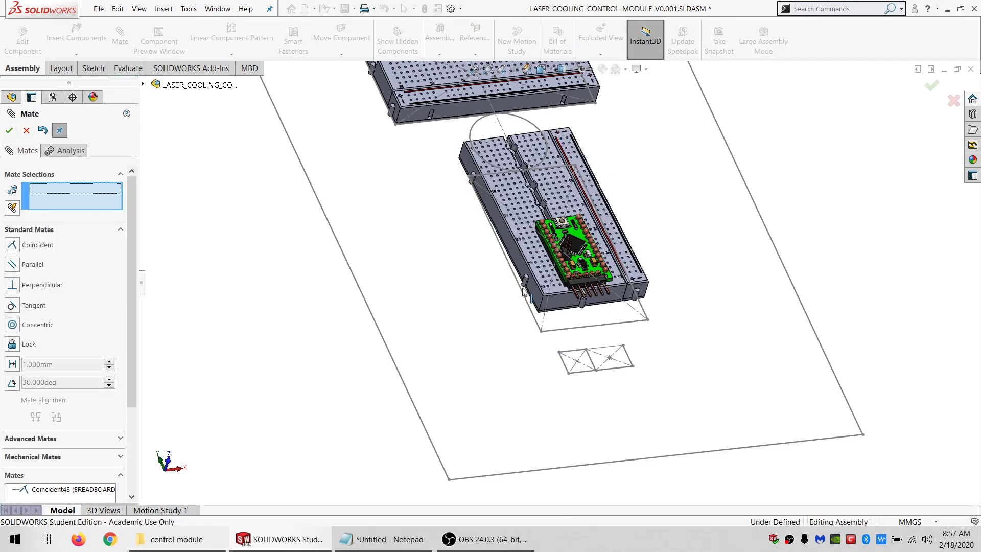
- Mate the Arduino breadboard's short end face farthest from the small rectangles coincident with its footprint's upper-left corner
mouse_move(544, 306)
middle_down()
mouse_move(533, 288)
mouse_move(566, 319)
middle_up()
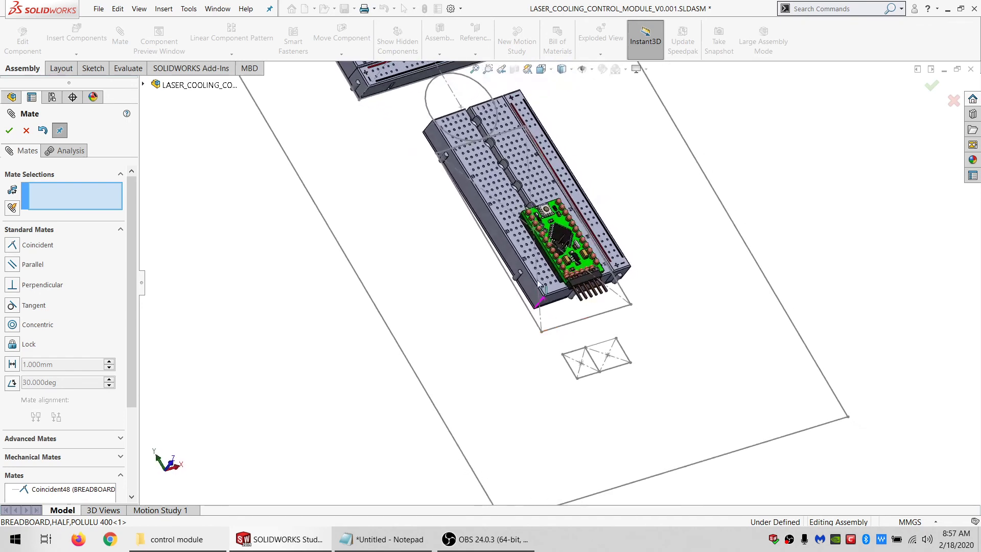
click(435, 153)
middle_drag(436, 153, 437, 117)
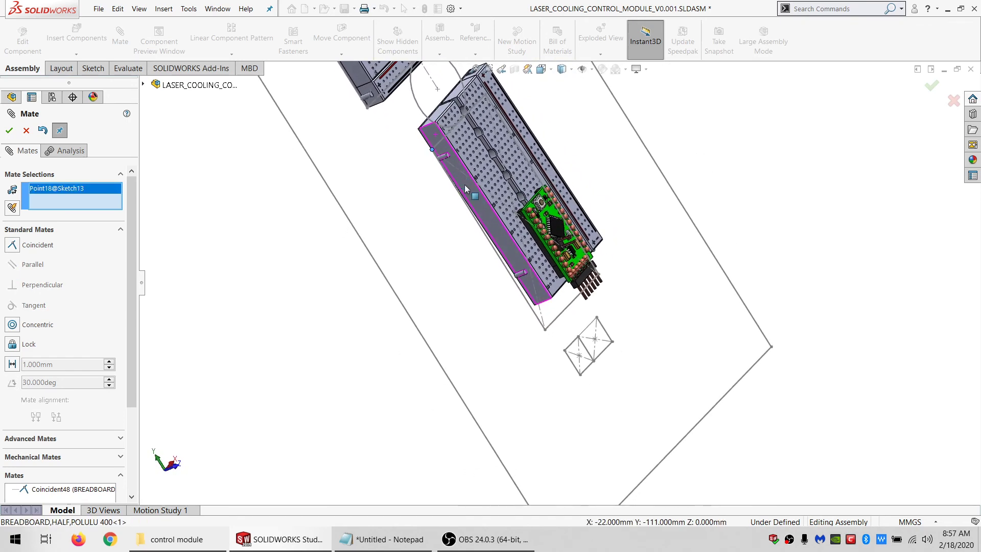
click(437, 117)
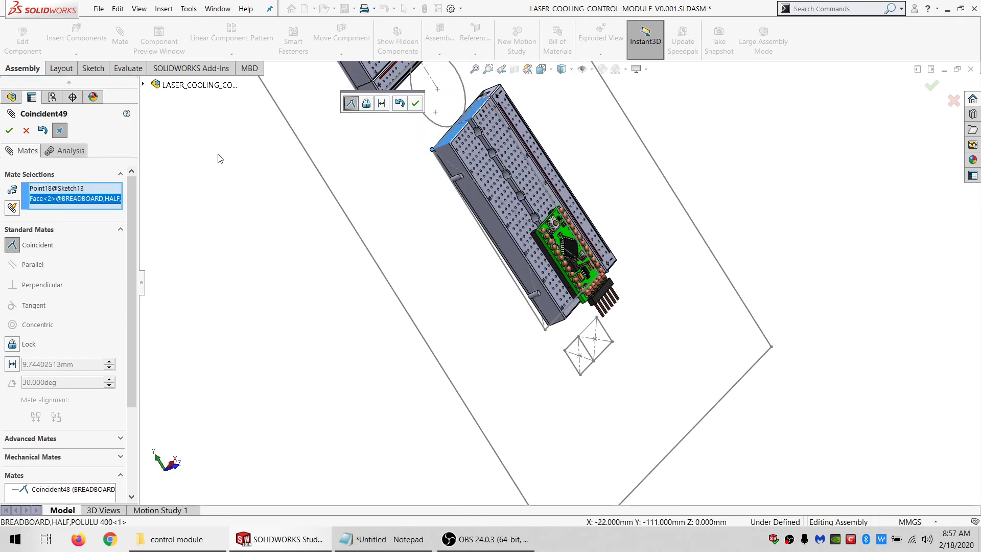
key(Return)
middle_drag(294, 133, 376, 133)
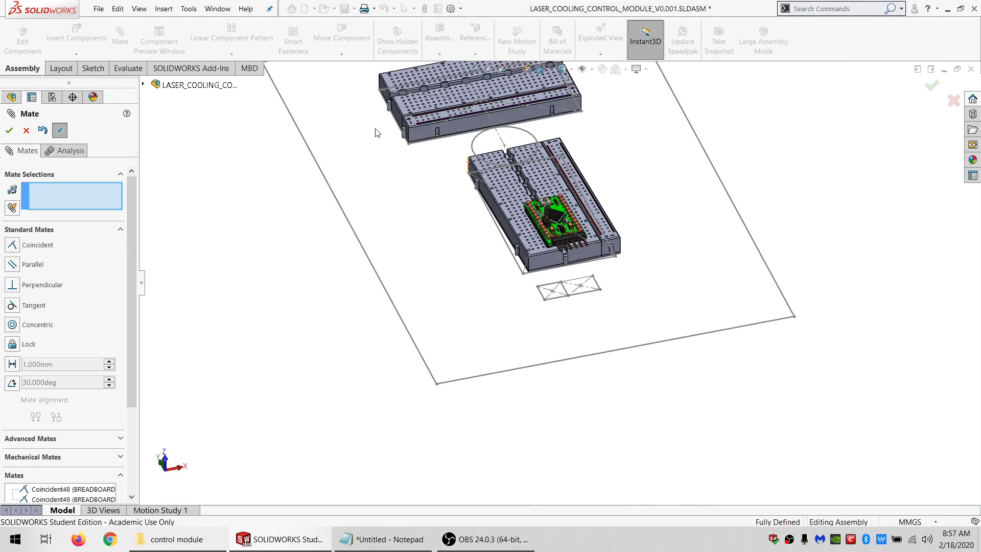
- Add a parallel mate between the X_ZERO plane and the Arduino breadboard's long left side face, and dismiss the error report
click(143, 84)
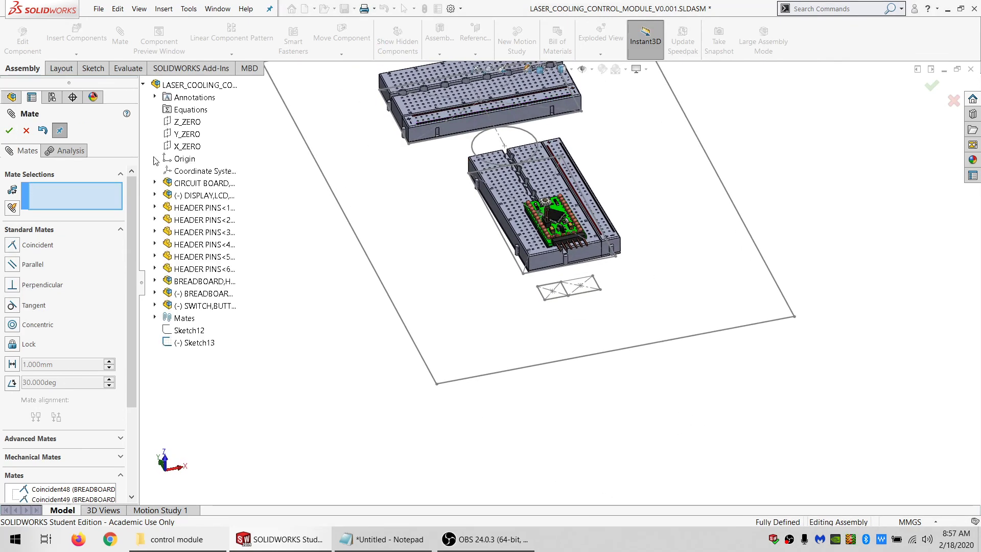
click(216, 148)
click(502, 218)
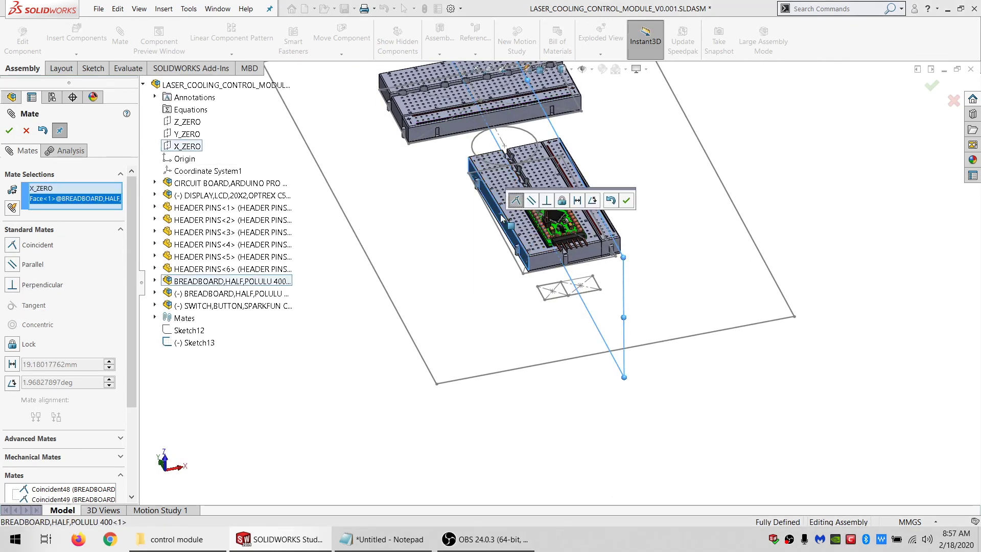
click(532, 201)
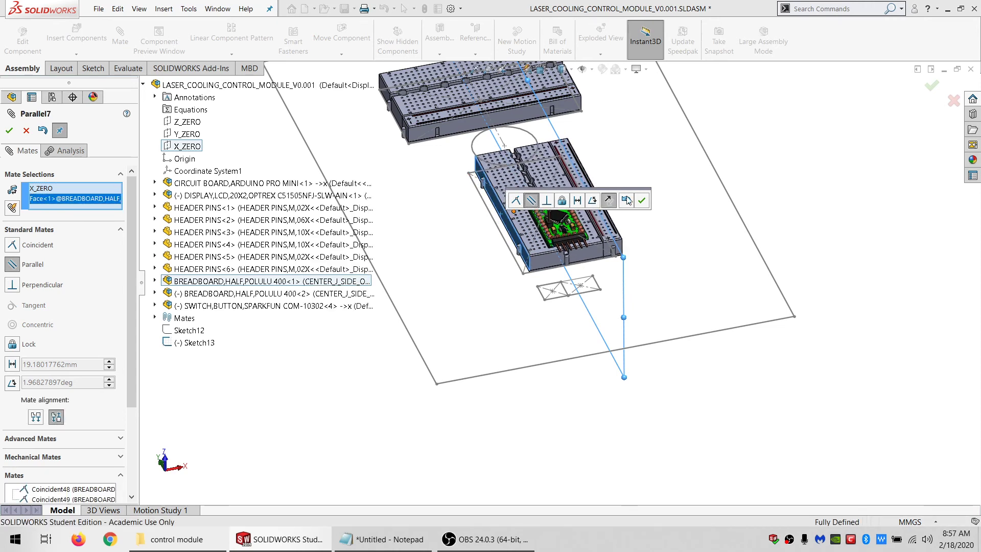
click(642, 201)
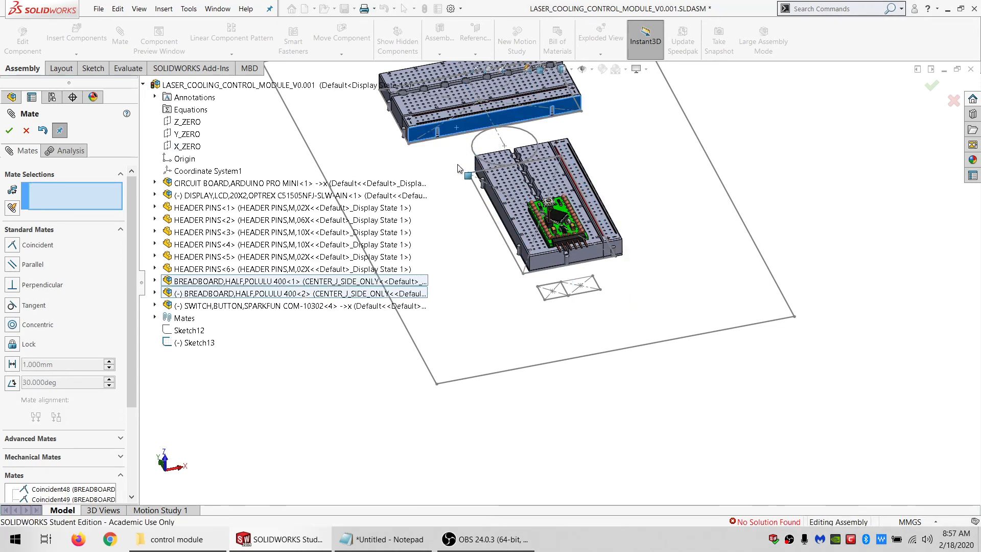
click(26, 131)
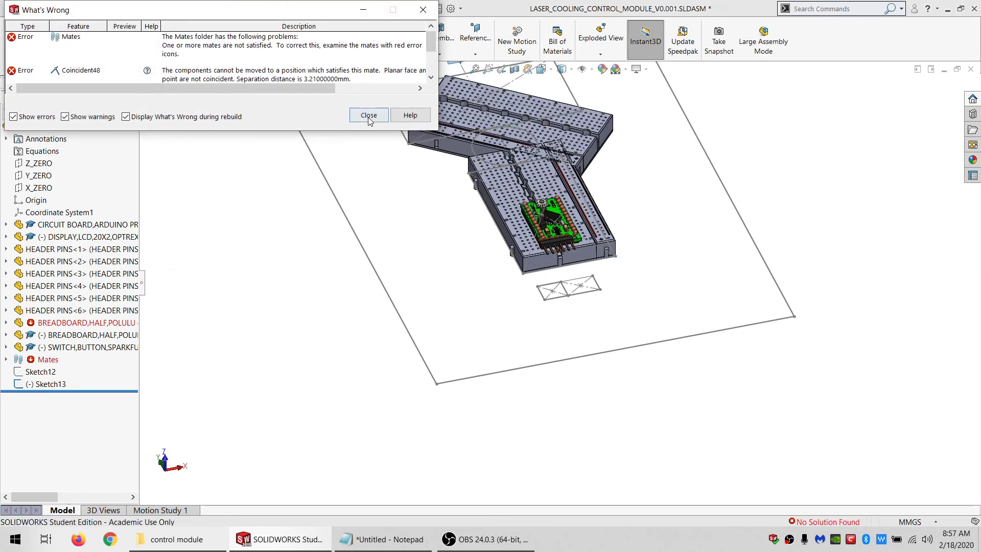
click(369, 115)
- Delete the Arduino breadboard's Coincident47 mate, which ties its long side face to the footprint's upper-left corner
click(88, 322)
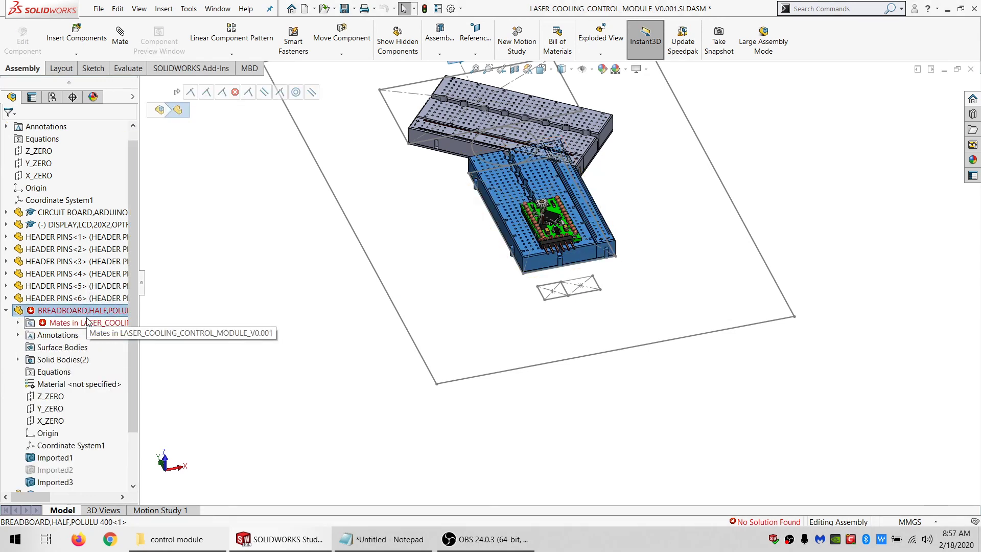
double_click(80, 327)
mouse_move(74, 401)
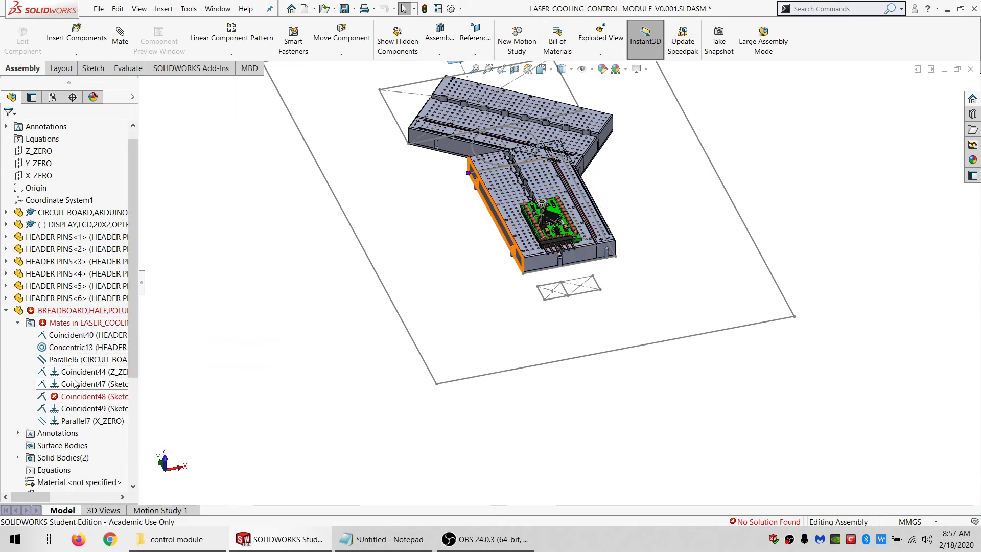
click(74, 384)
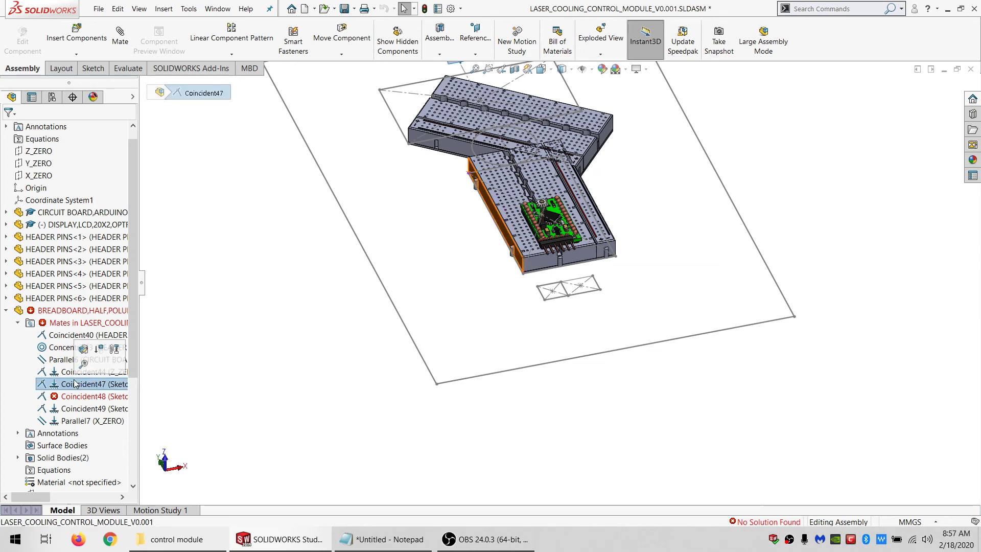
key(Delete)
key(Return)
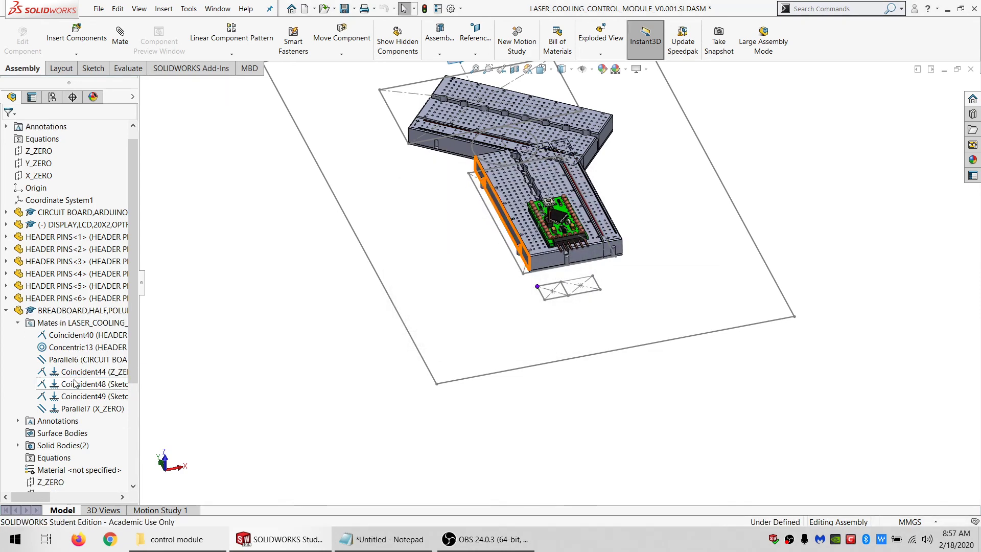
scroll(560, 256, down, 1)
scroll(560, 256, down, 3)
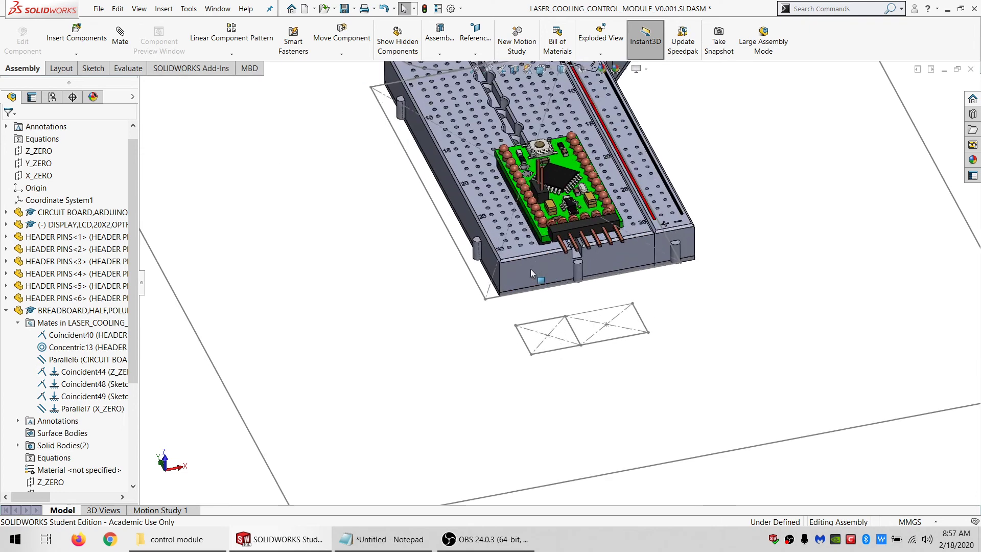
click(540, 268)
click(6, 310)
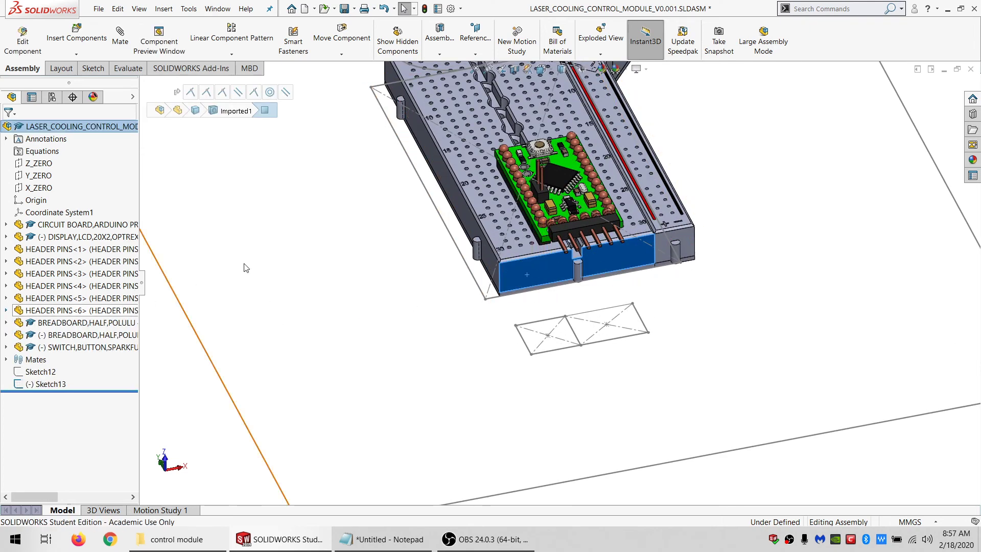
click(261, 263)
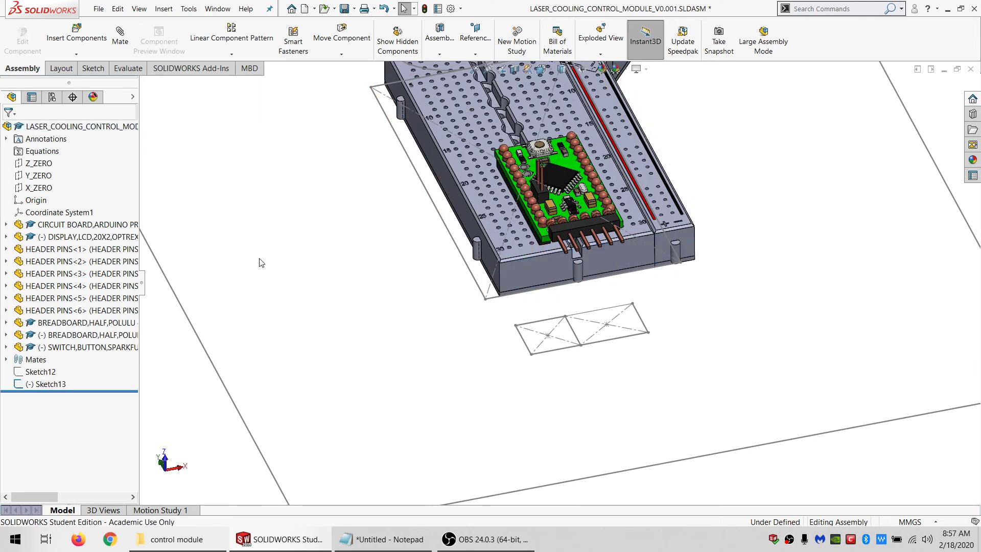
- Mate the second breadboard's short end face coincident with the upper-left corner of its own footprint
click(106, 335)
scroll(492, 146, up, 1)
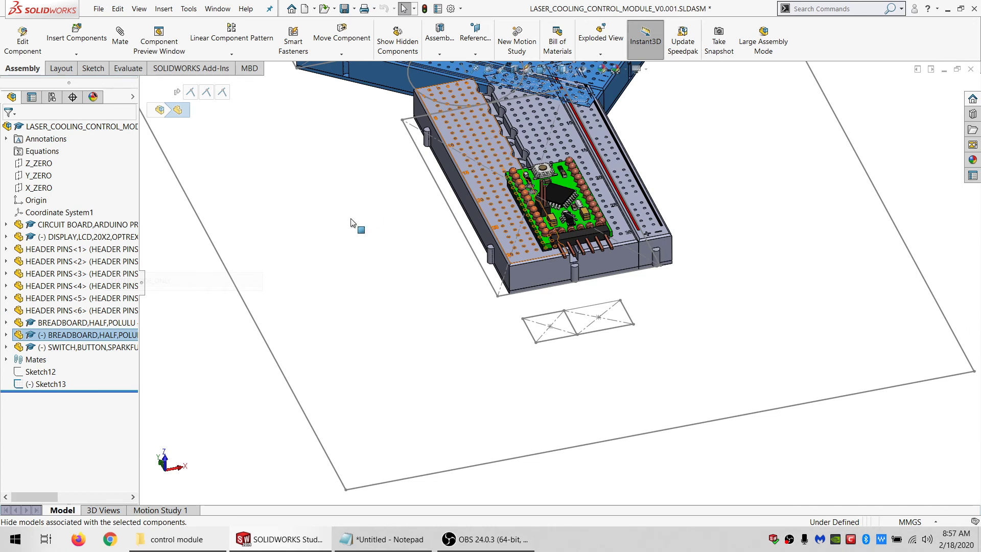
click(390, 218)
scroll(401, 210, up, 3)
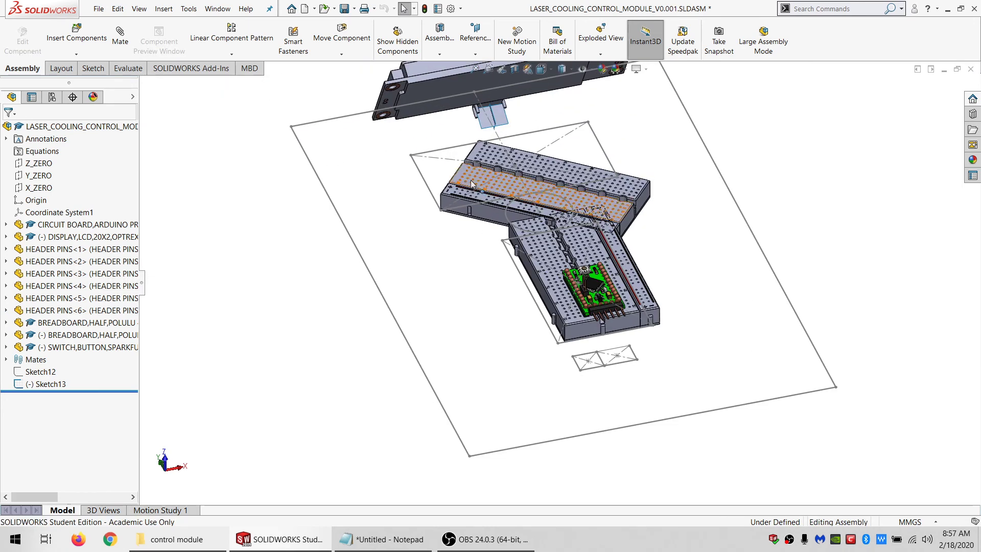
scroll(501, 192, down, 3)
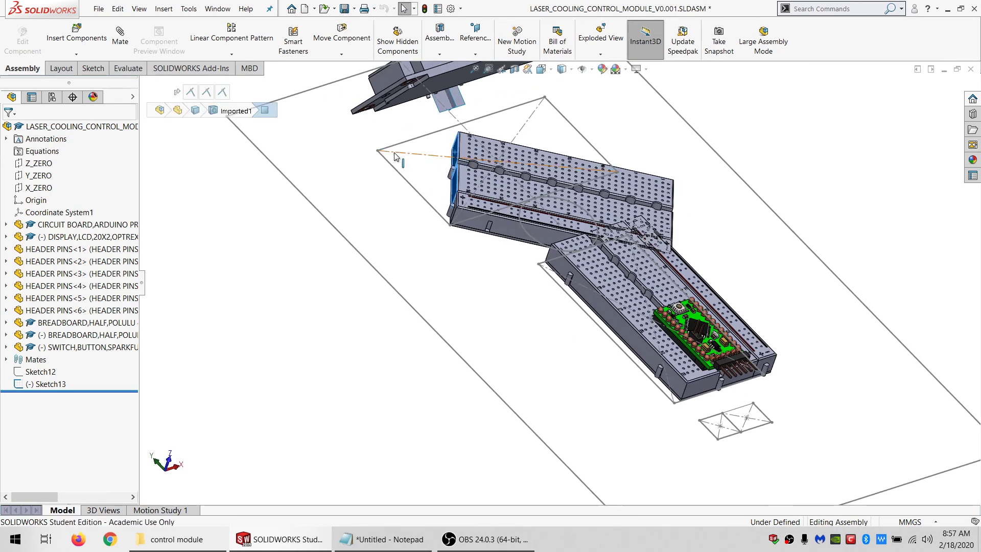
click(455, 156)
ctrl+click(377, 150)
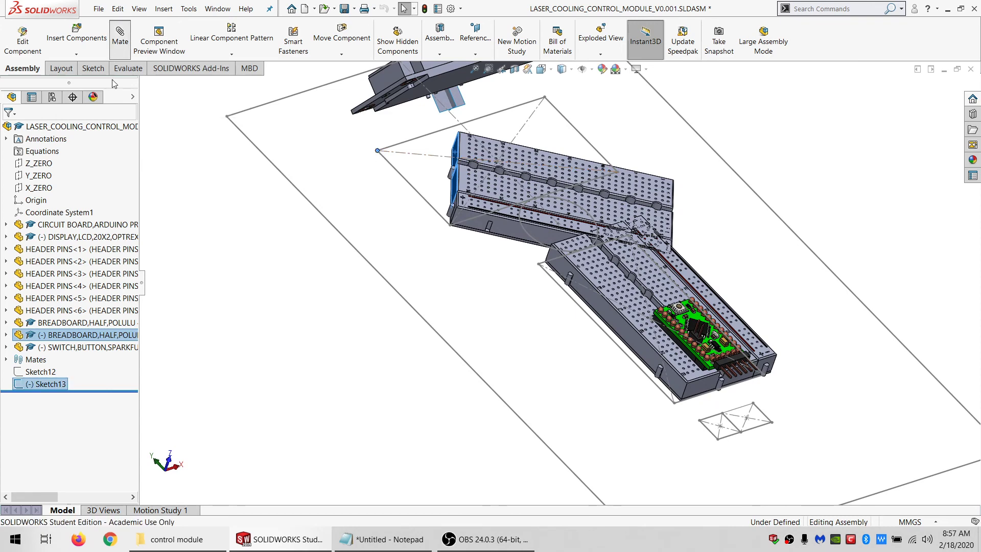
click(9, 131)
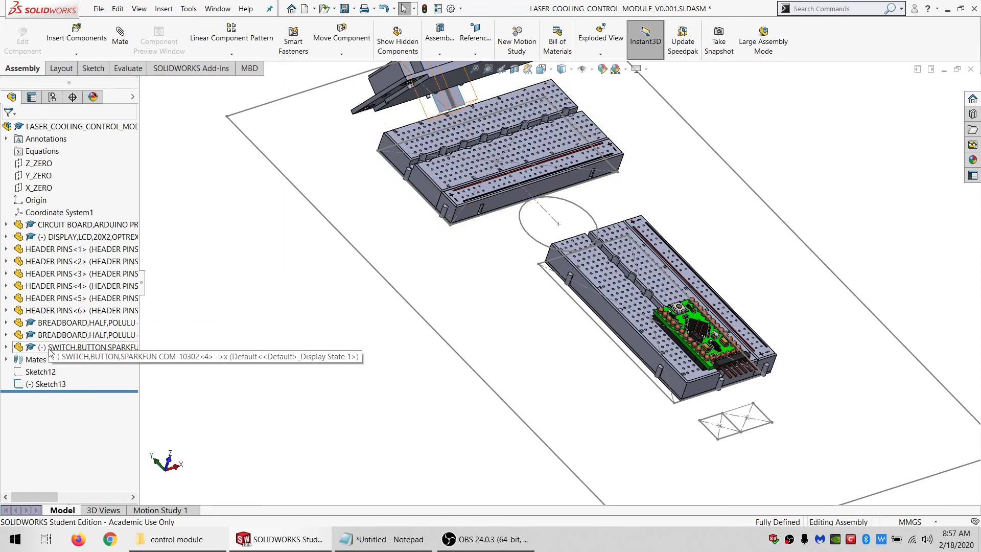
- Reorder the feature tree so the LCD display and the button switch come first among the components
click(50, 348)
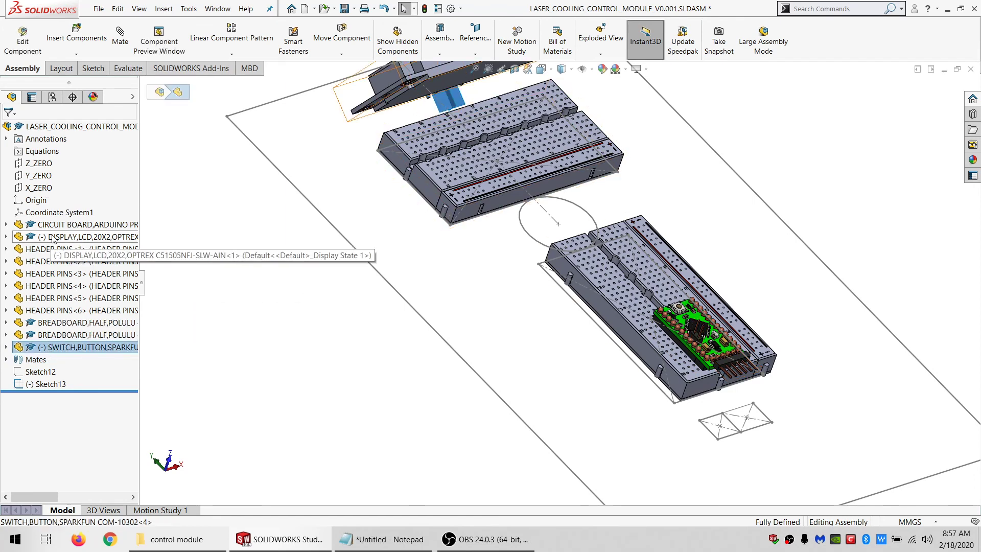
drag(53, 238, 51, 214)
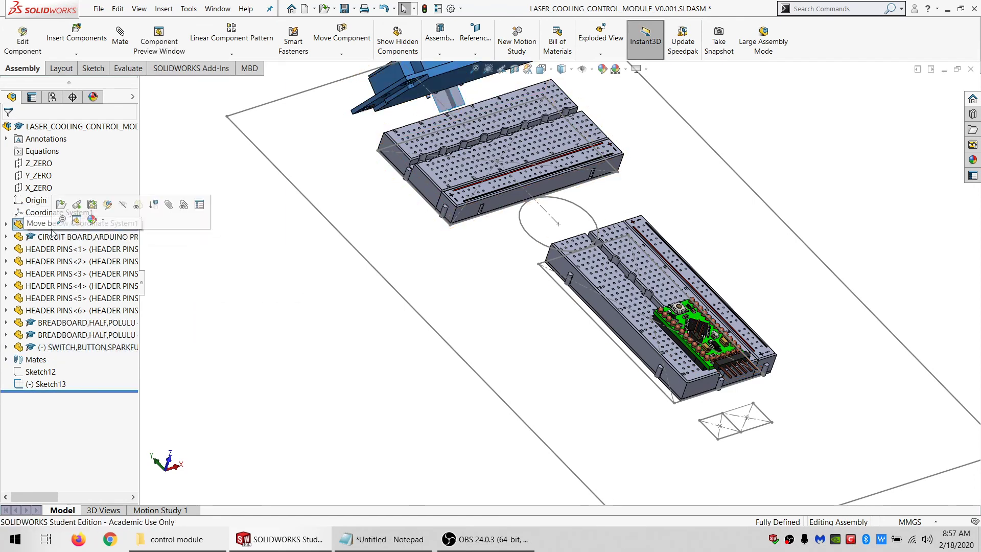
drag(54, 347, 51, 235)
click(281, 304)
- Measure the distance from the X_ZERO plane to the left end face of the six-pin header on the Arduino board
scroll(588, 307, up, 4)
scroll(613, 330, down, 3)
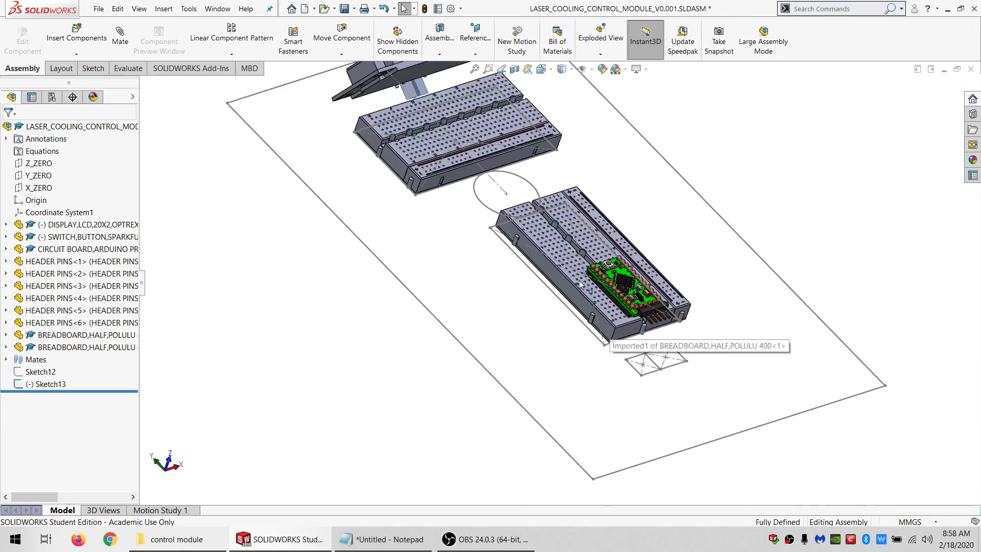
middle_drag(604, 327, 575, 304)
scroll(651, 304, down, 6)
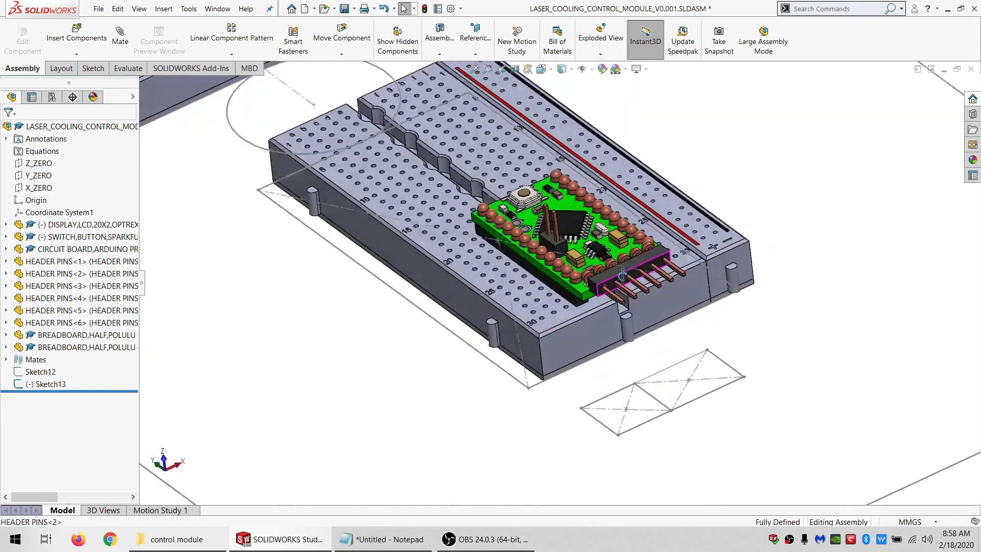
scroll(397, 296, up, 1)
click(39, 188)
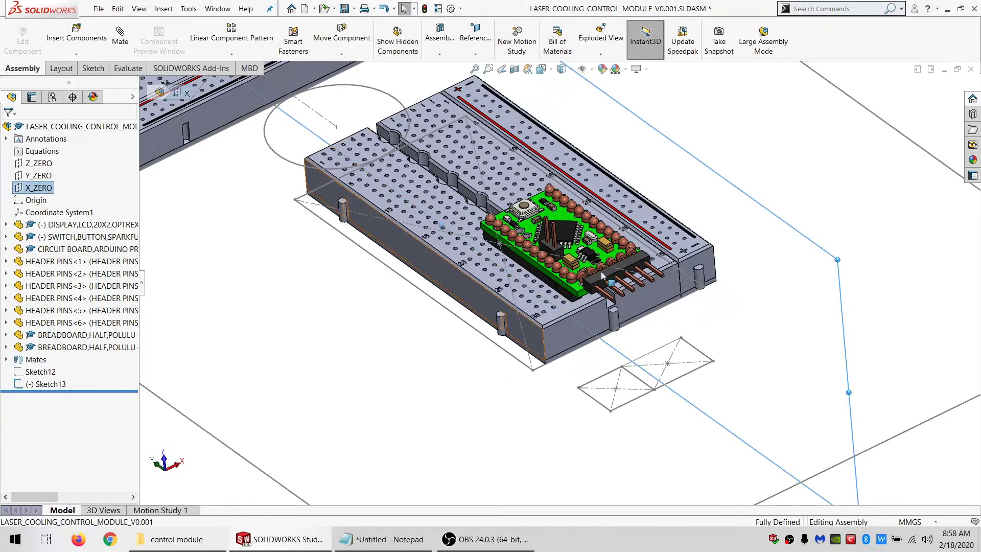
scroll(673, 295, down, 4)
scroll(570, 295, down, 1)
click(481, 270)
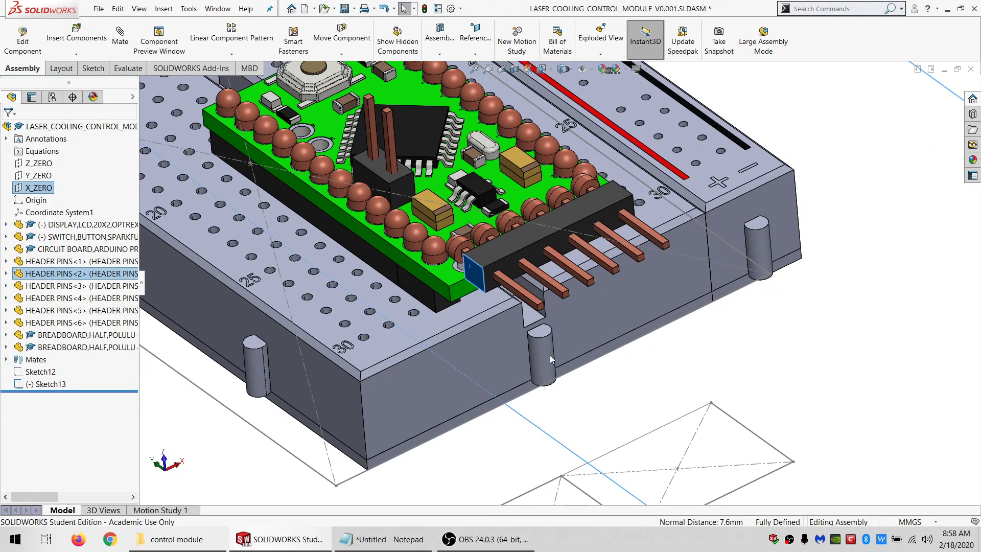
- Measure the distance from the X_ZERO plane to the opposite end face of the six-pin header
scroll(550, 354, up, 3)
key(Escape)
click(43, 188)
mouse_move(580, 272)
middle_down()
mouse_move(525, 271)
mouse_move(569, 272)
middle_up()
key(Escape)
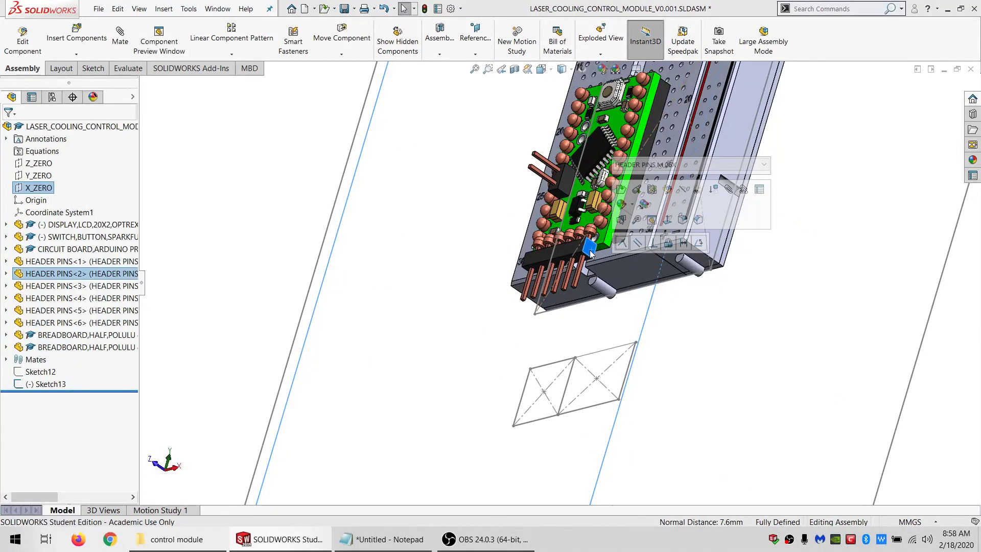
- Examine the arrangement of the LCD display, both breadboards and the Arduino within the enclosure outline from several angles
scroll(539, 289, up, 3)
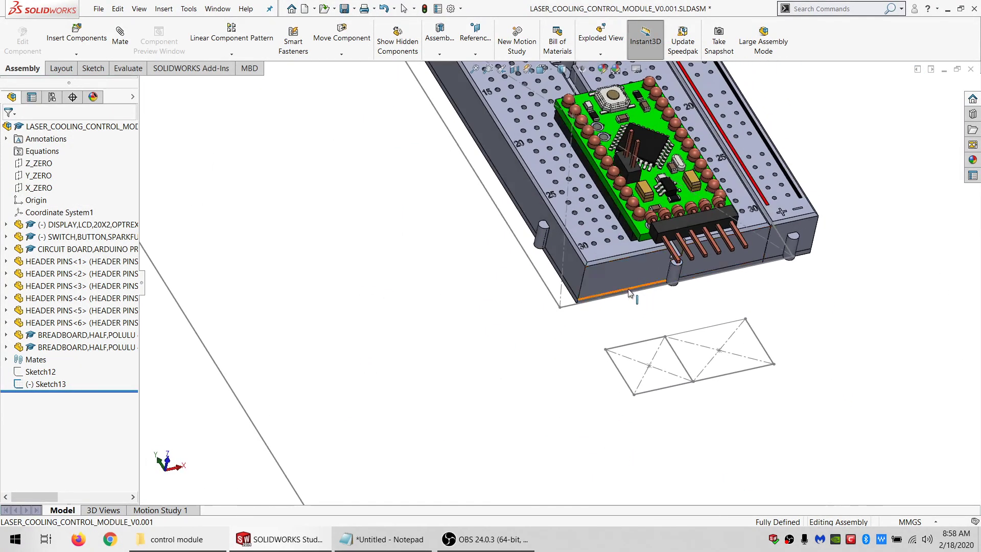
scroll(597, 294, up, 3)
scroll(562, 296, up, 4)
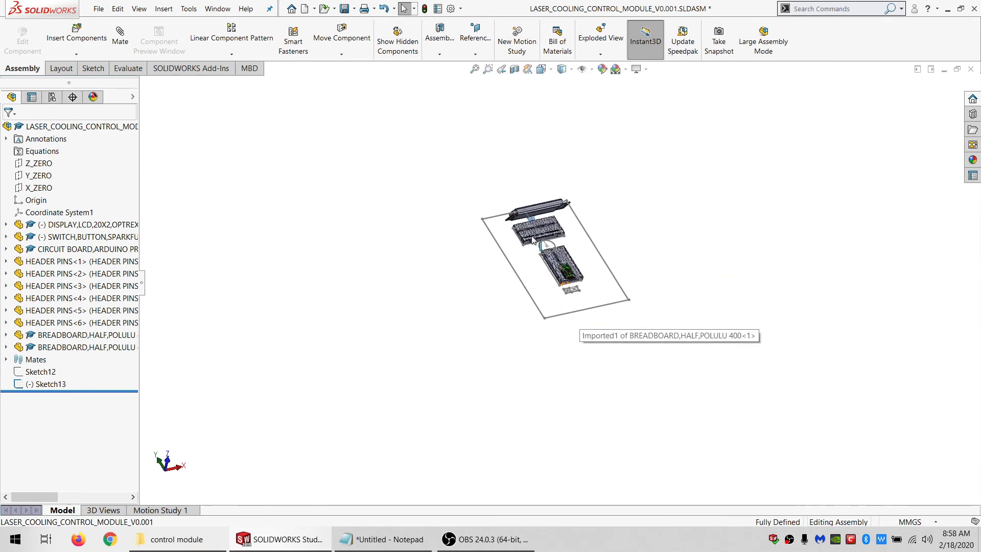
scroll(533, 241, down, 2)
middle_drag(533, 240, 554, 309)
scroll(559, 307, down, 5)
middle_drag(464, 198, 512, 234)
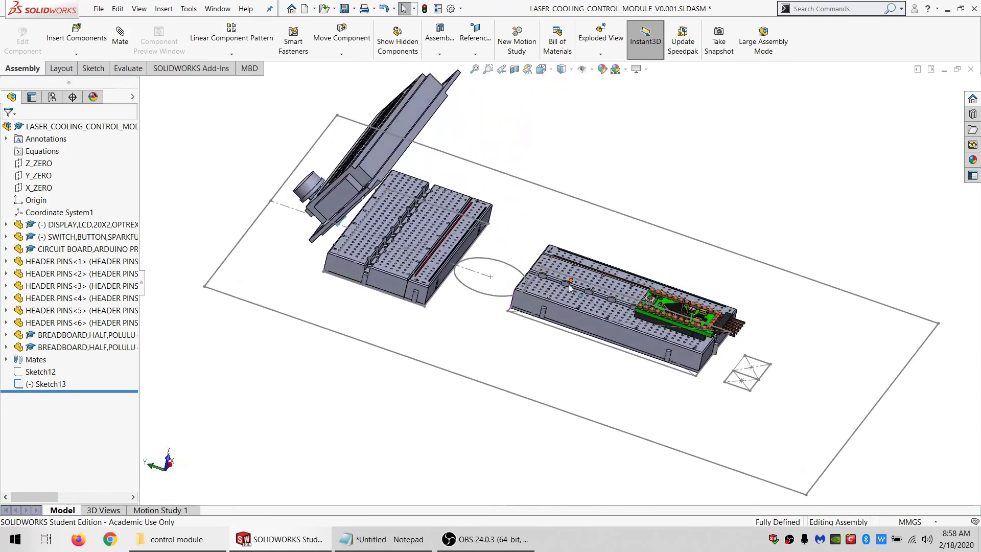
scroll(562, 294, down, 2)
scroll(355, 267, up, 2)
scroll(317, 274, down, 2)
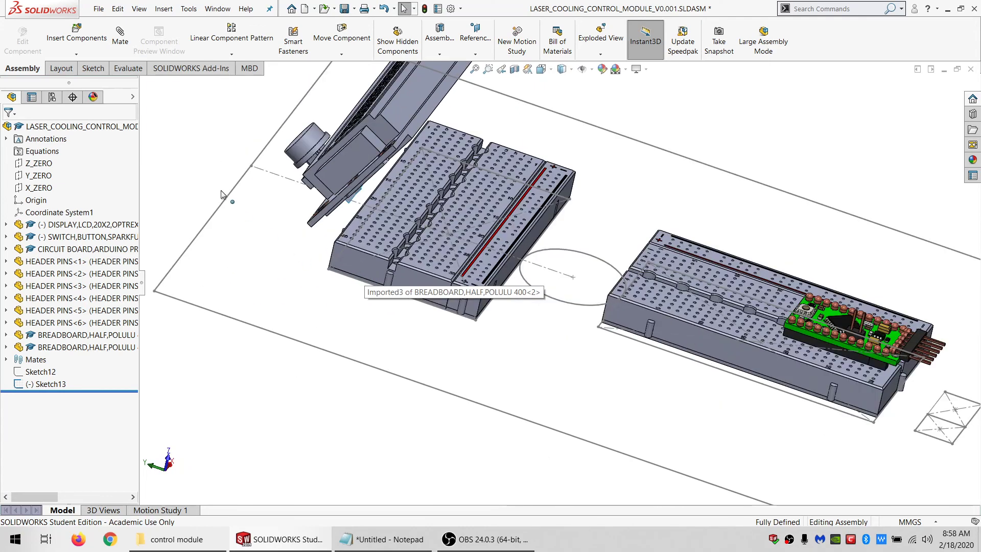
- Insert a new part into the assembly
click(76, 54)
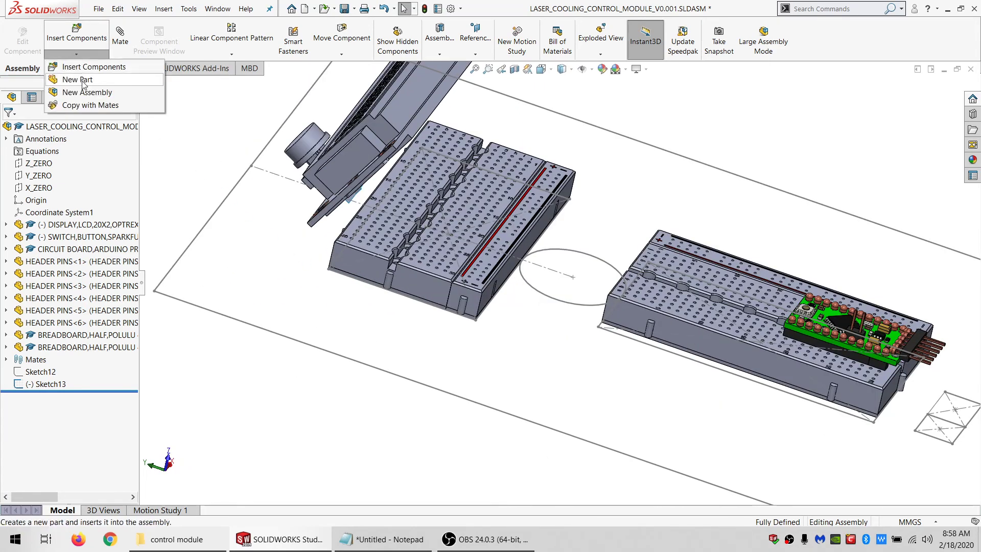
click(51, 76)
click(191, 155)
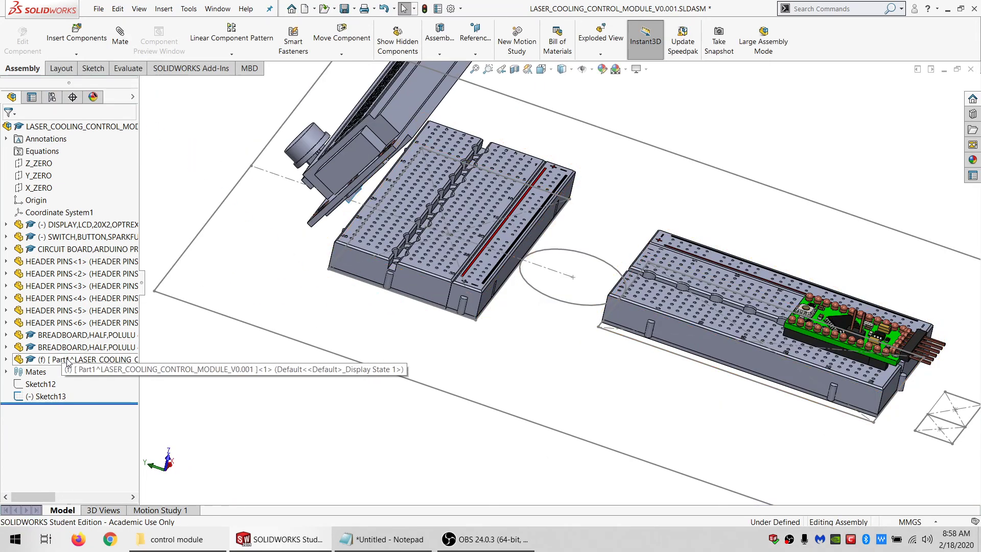
- Rename the new part KEEPOUT and start editing it in the context of the assembly
click(19, 42)
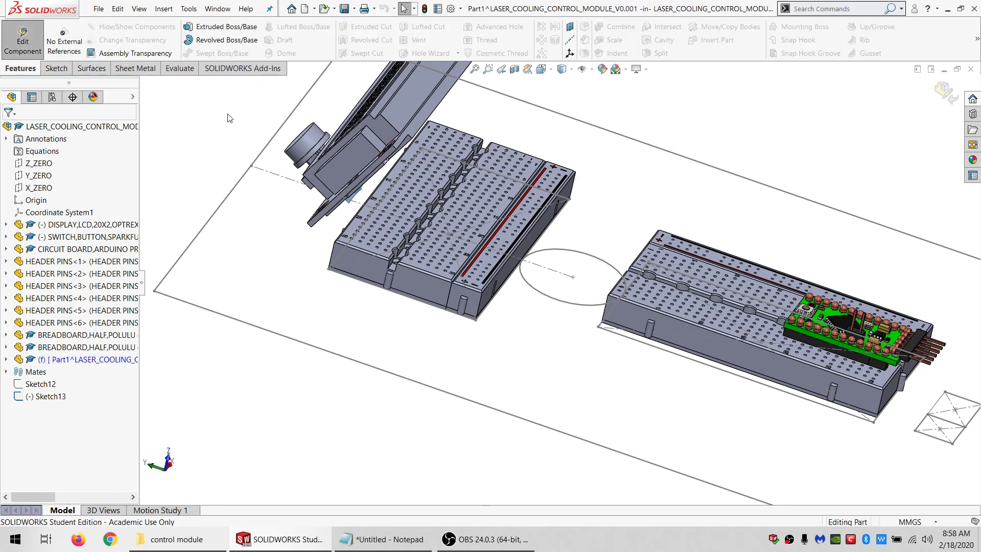
click(34, 36)
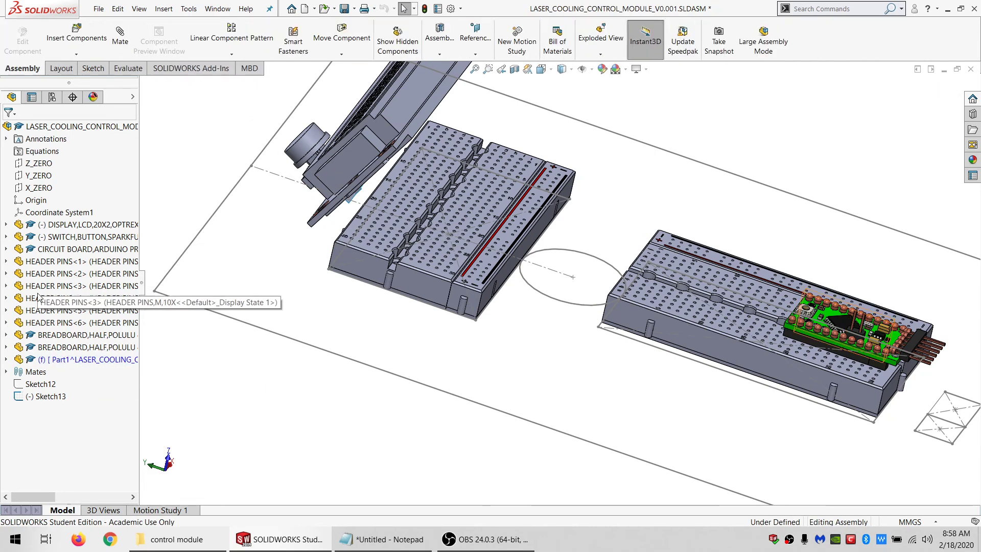
click(60, 360)
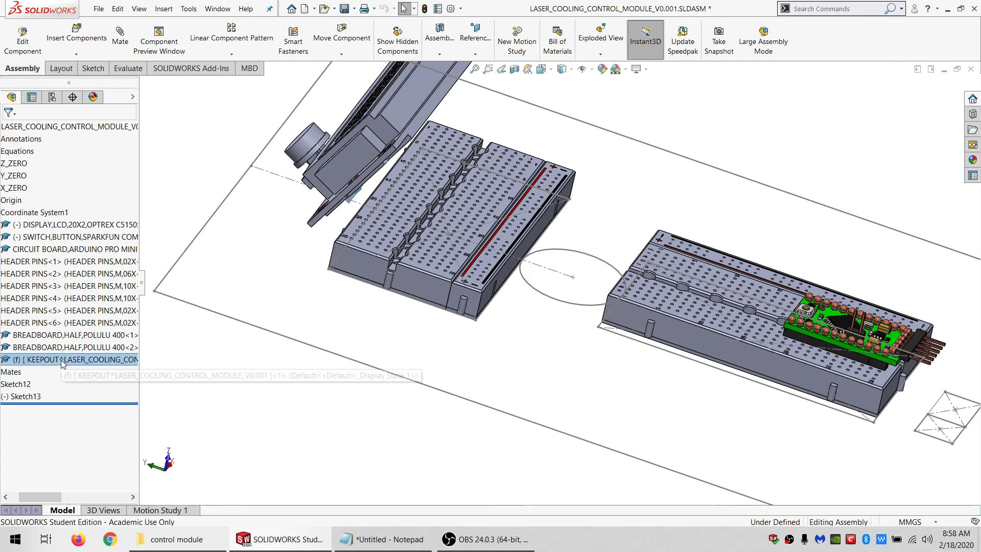
click(29, 53)
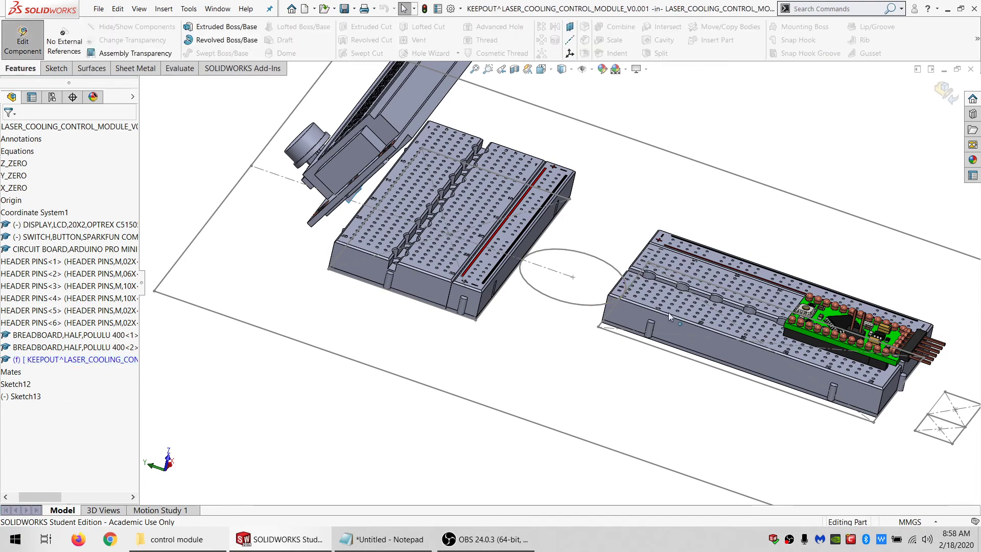
- Start a sketch in the KEEPOUT part on the upper face of the breadboard carrying the Arduino
scroll(695, 307, down, 1)
middle_drag(695, 308, 708, 353)
scroll(707, 355, down, 2)
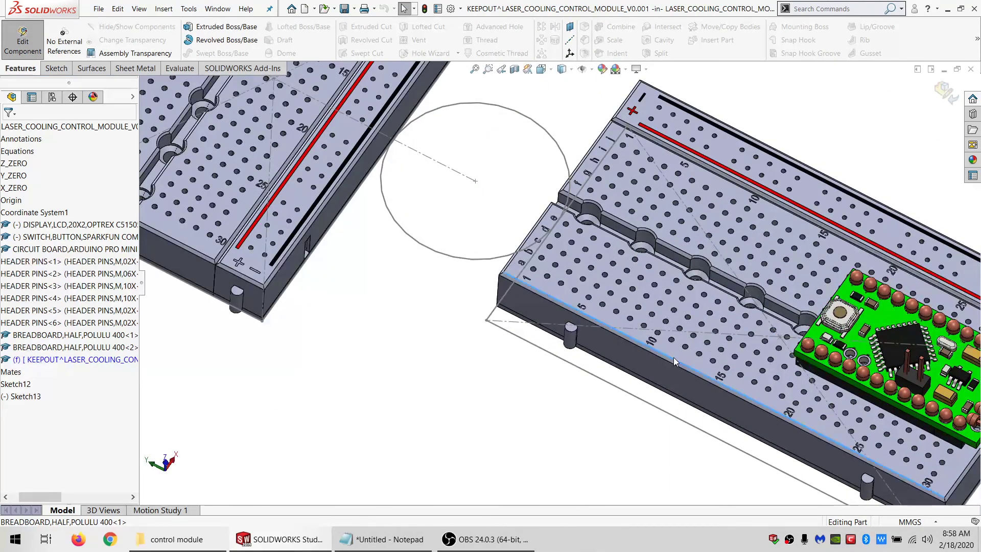
click(678, 351)
click(56, 68)
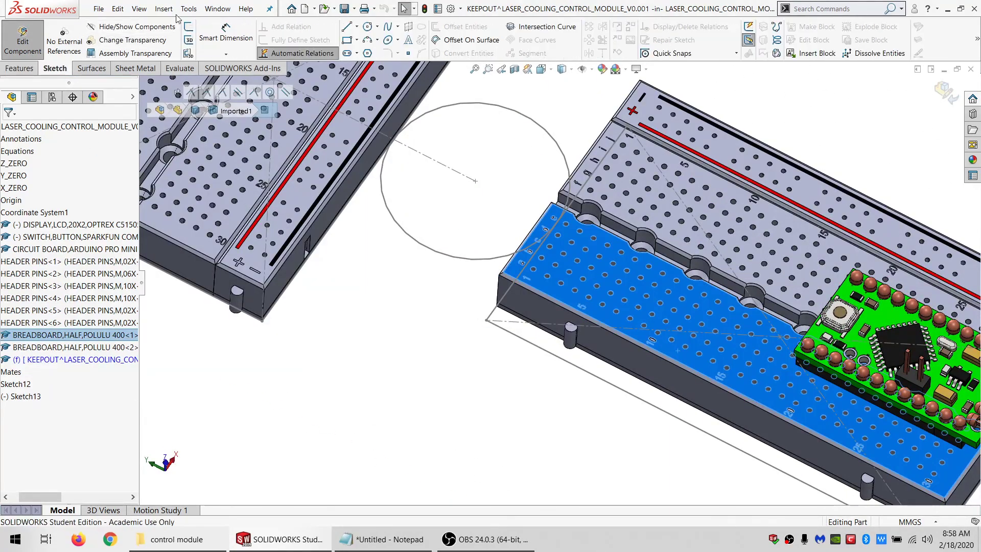
click(188, 28)
click(347, 40)
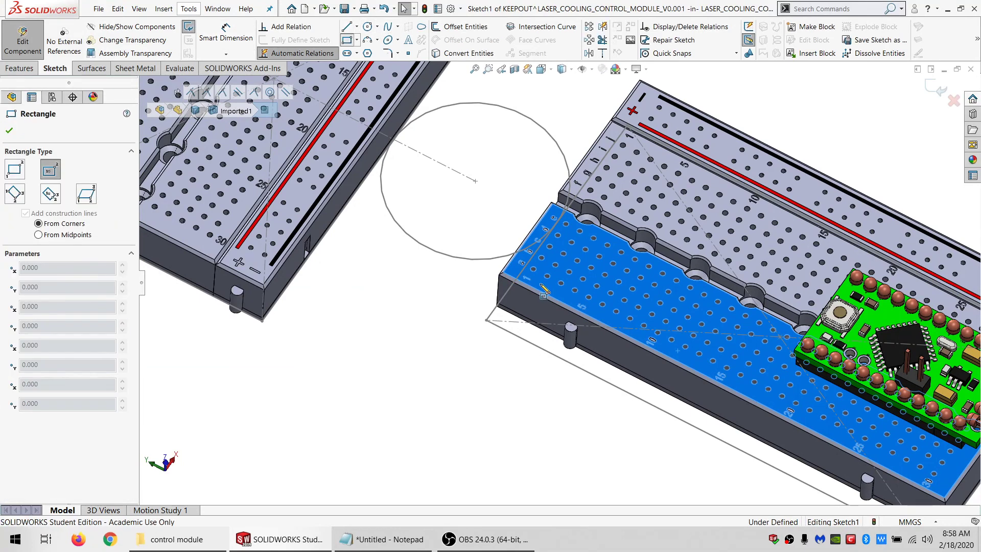
click(501, 271)
scroll(560, 283, up, 3)
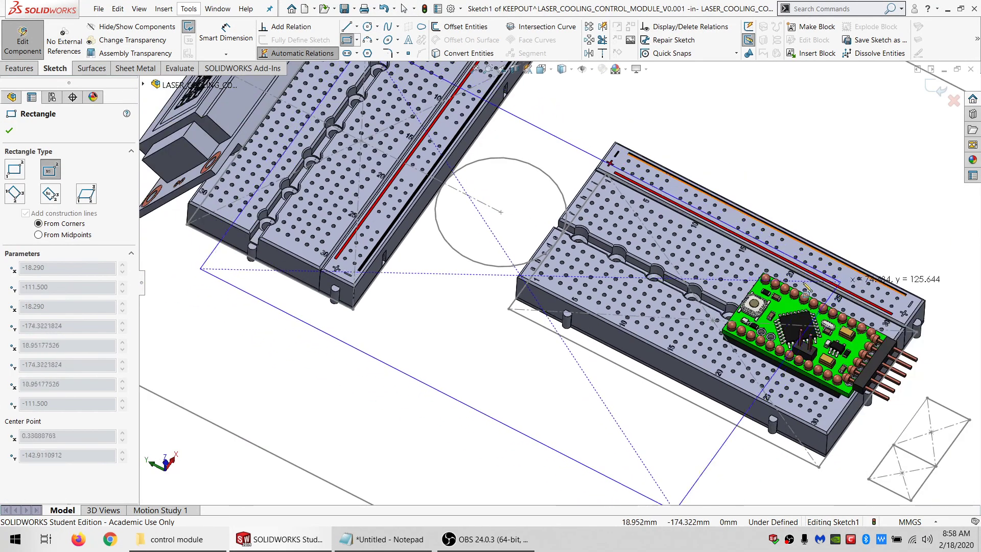
- Sketch a corner rectangle between opposite corners of the Arduino breadboard's upper face, covering its full outline
click(358, 40)
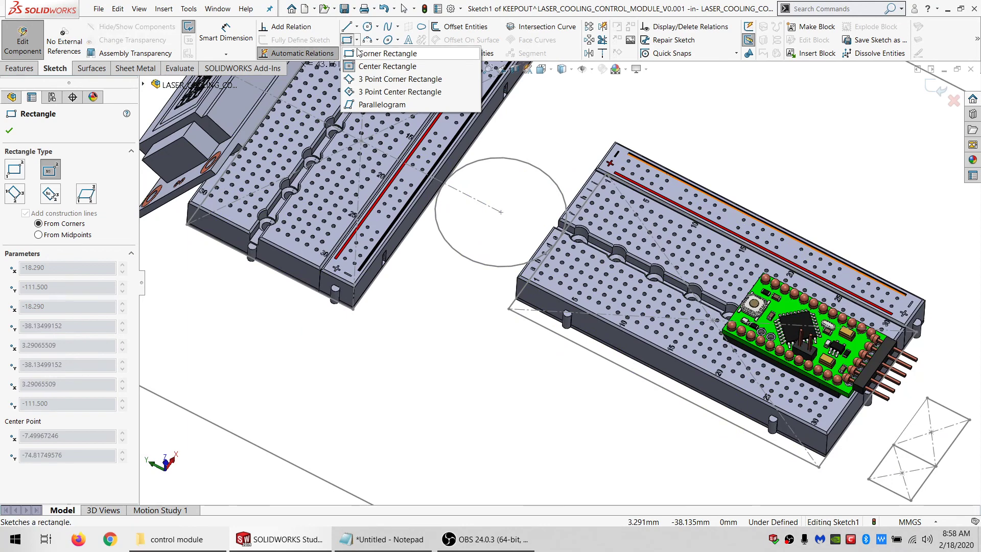
click(387, 54)
click(520, 276)
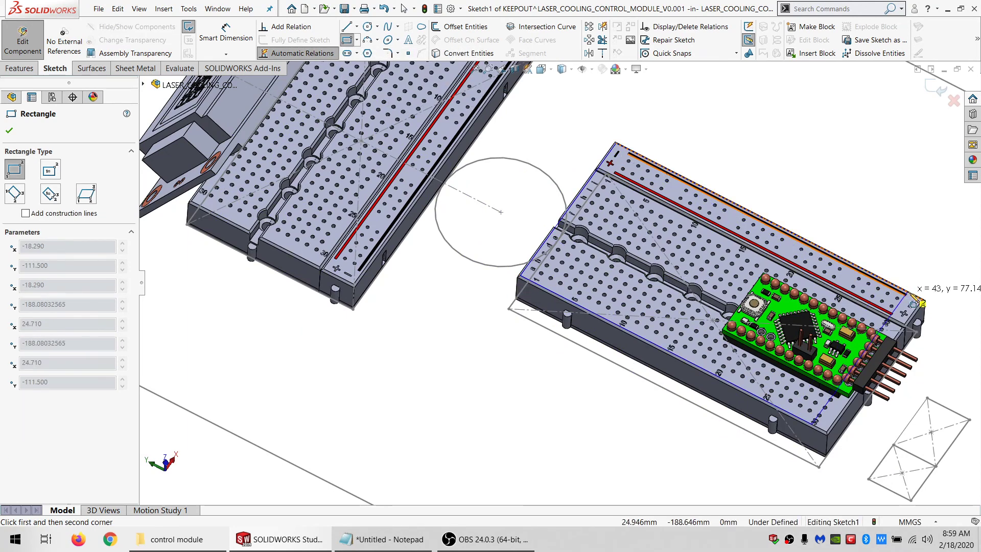
click(923, 300)
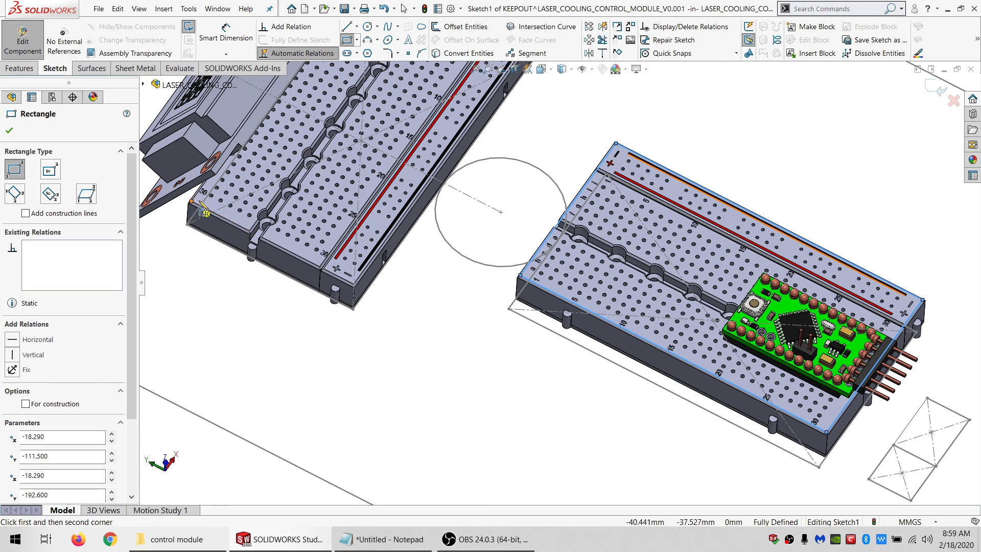
- Sketch a second corner rectangle covering the full upper face of the breadboard beside the LCD display
click(193, 201)
scroll(389, 176, up, 2)
scroll(521, 133, down, 2)
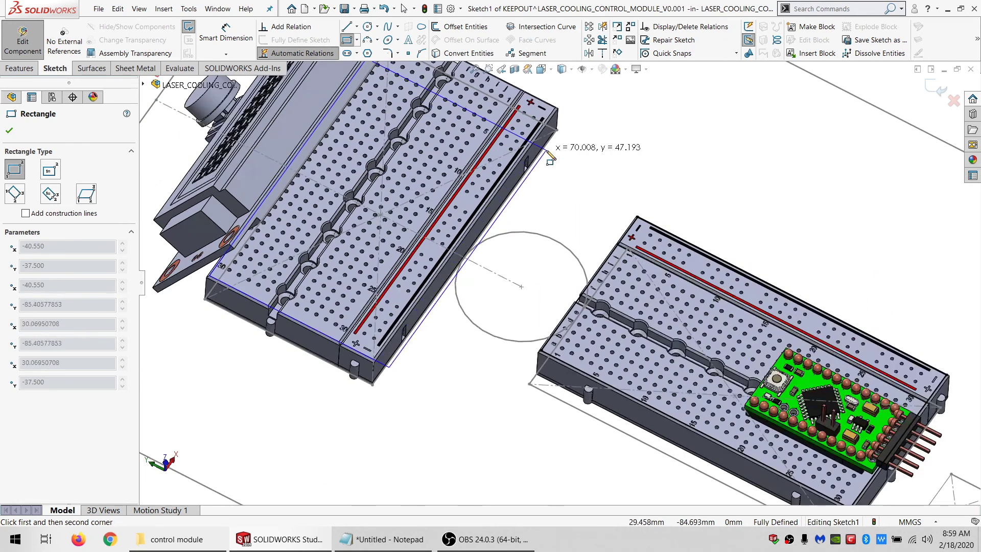
click(556, 109)
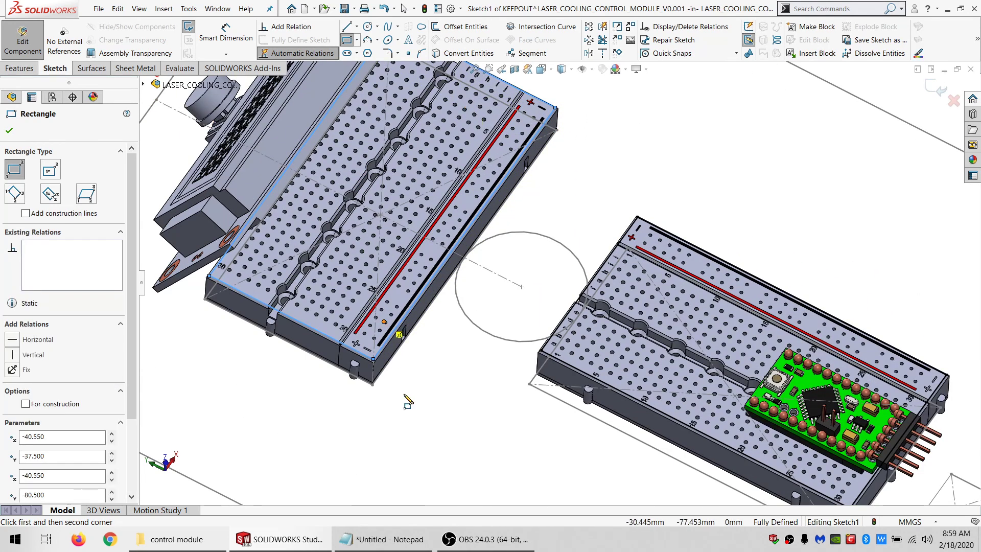
- Check the keepout height in the Notepad notes and extrude both rectangles upward 28 mm in SOLIDWORKS
click(412, 547)
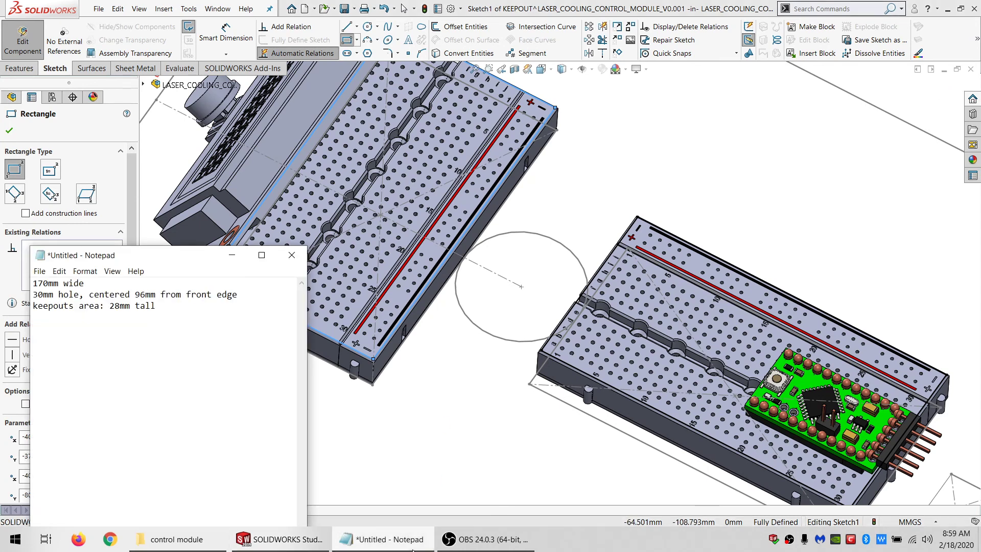
click(19, 68)
click(227, 26)
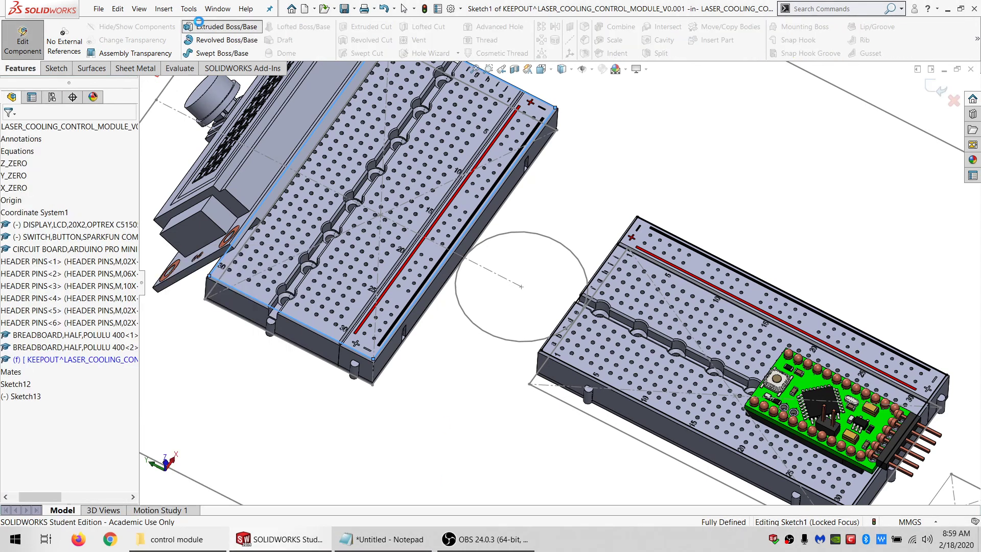
text(28)
key(Return)
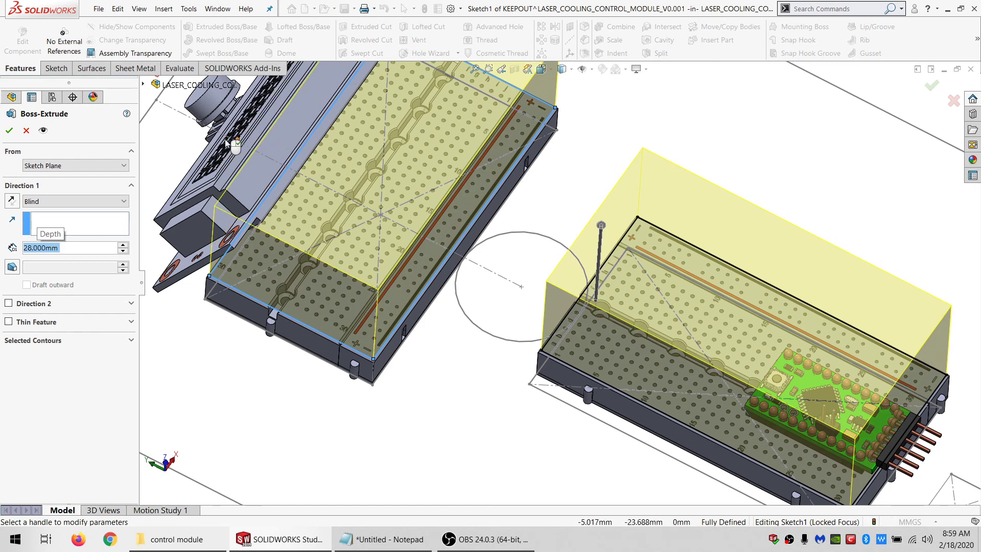
click(10, 130)
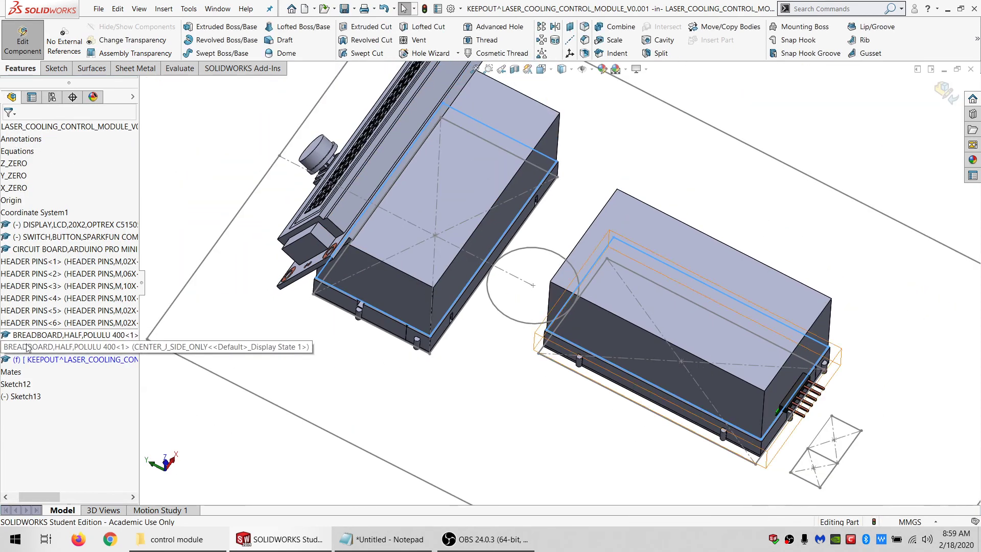
- Colour the whole KEEPOUT part orange and return to editing the assembly
click(77, 359)
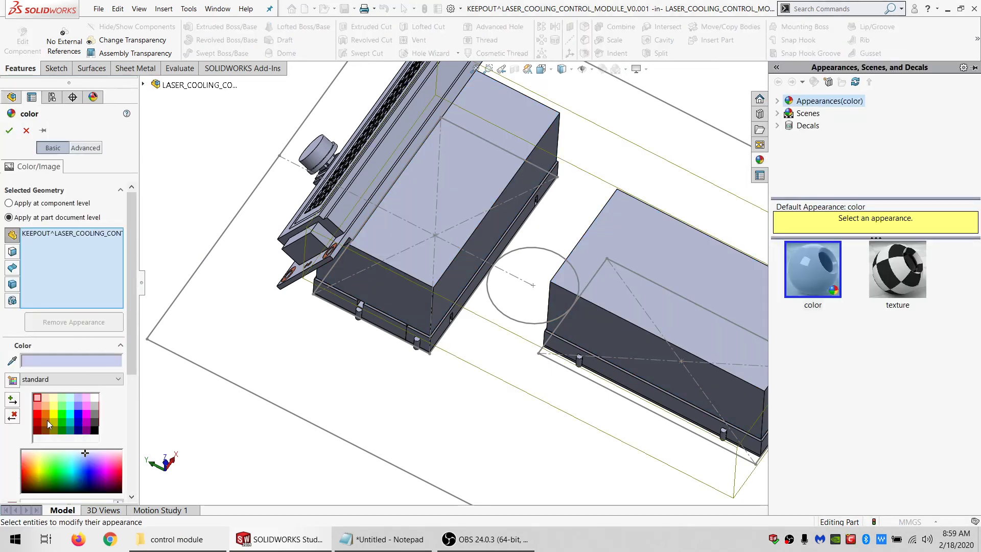
click(45, 415)
click(11, 131)
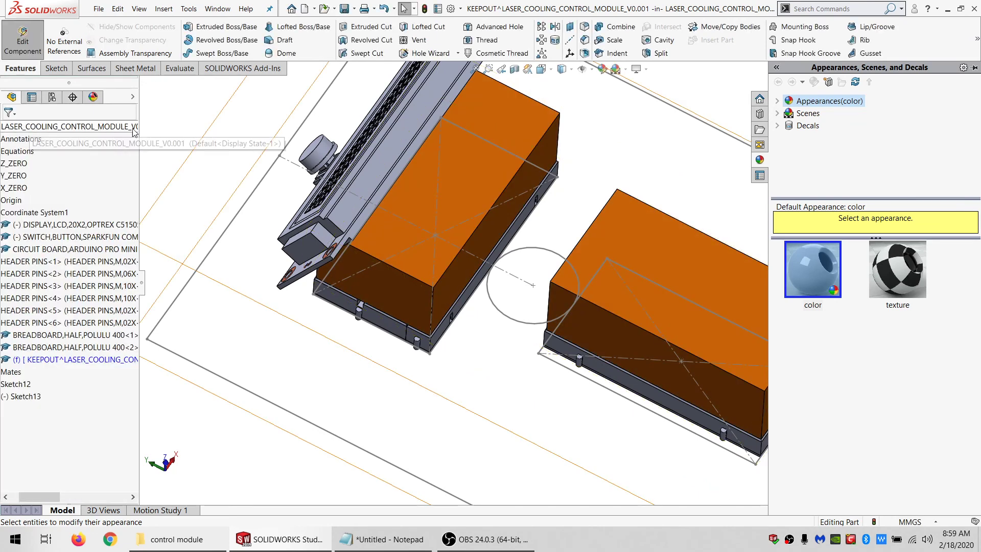
click(19, 42)
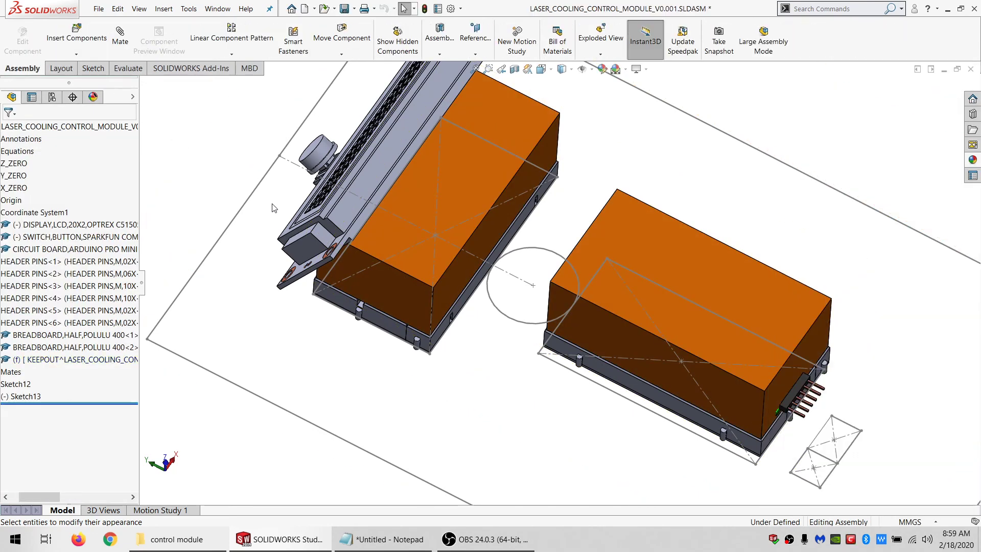
- Begin a mate between the Y_ZERO plane and the front face of the LCD display
scroll(622, 311, up, 3)
scroll(648, 333, down, 2)
middle_drag(648, 333, 637, 232)
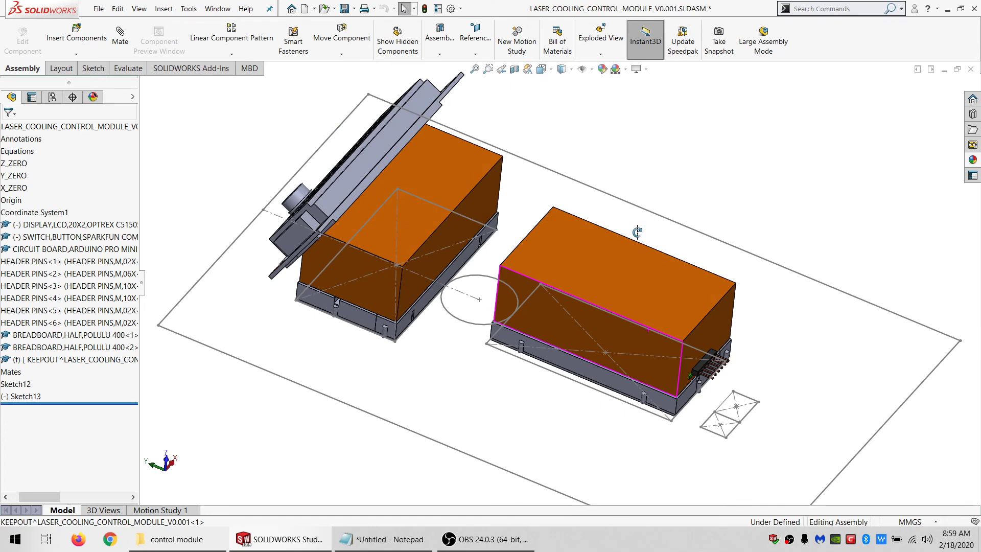
middle_drag(376, 270, 156, 268)
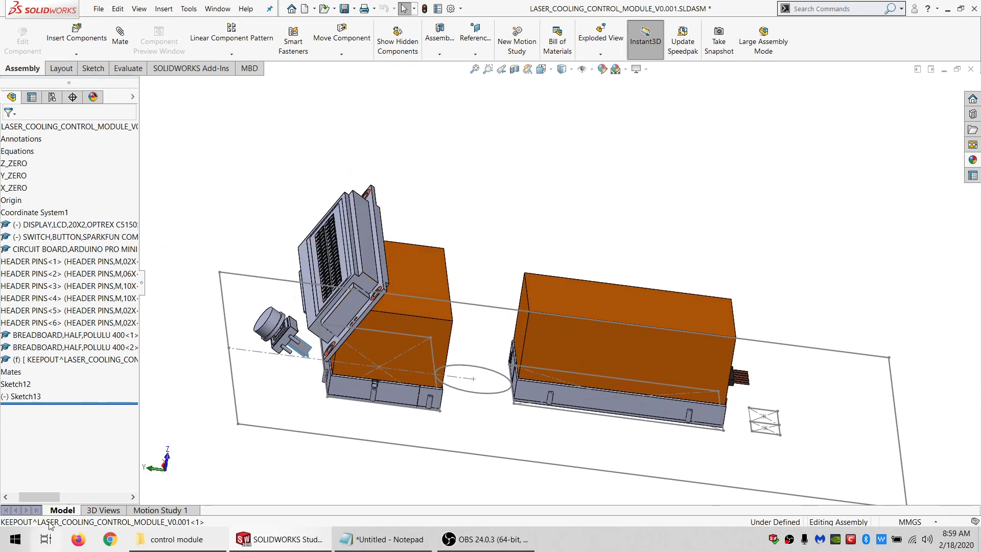
drag(48, 497, 40, 497)
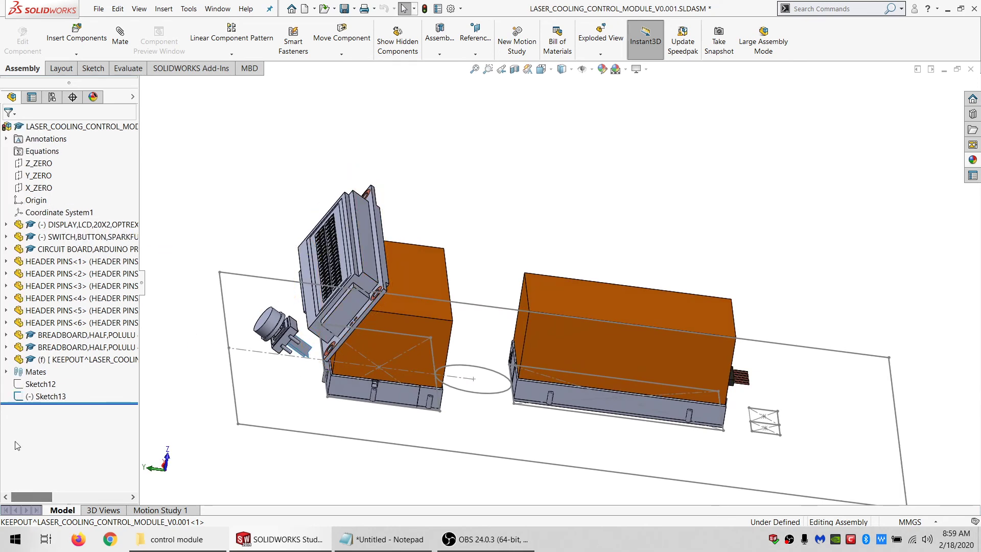
click(30, 178)
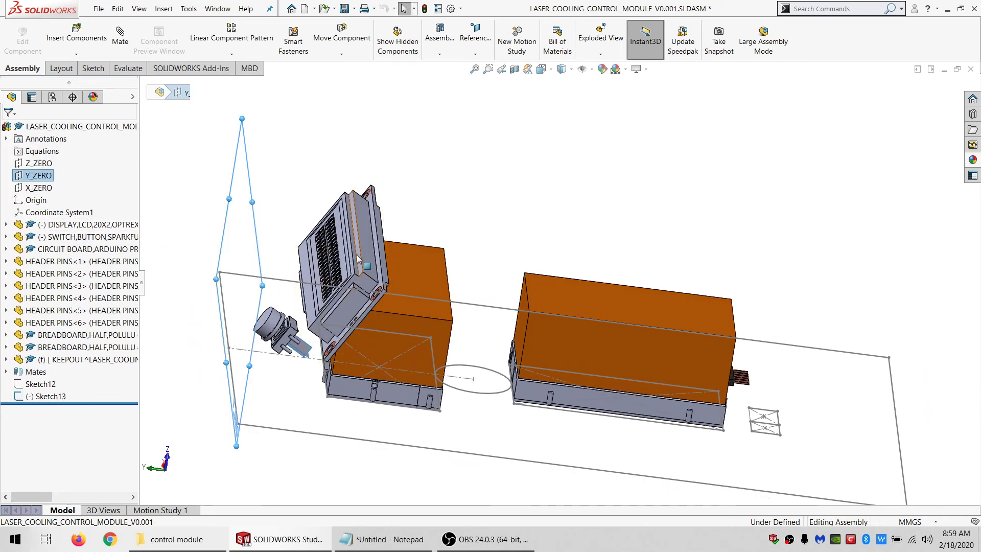
ctrl+click(308, 275)
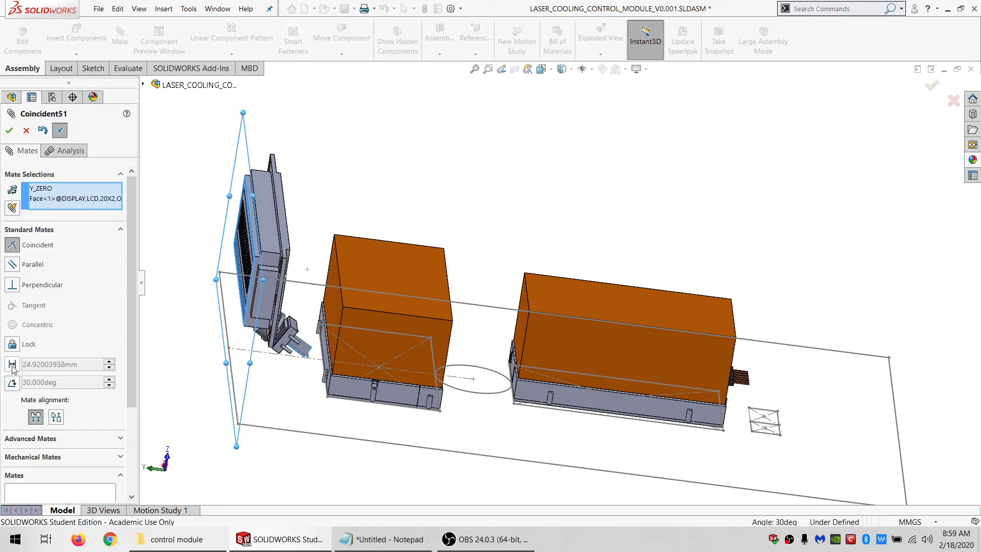
click(12, 364)
text(30)
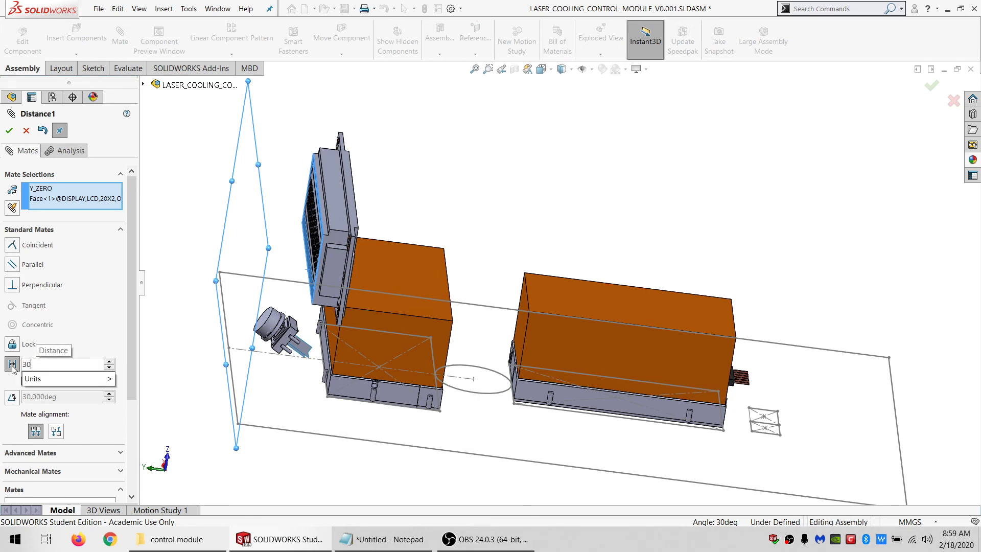
key(Return)
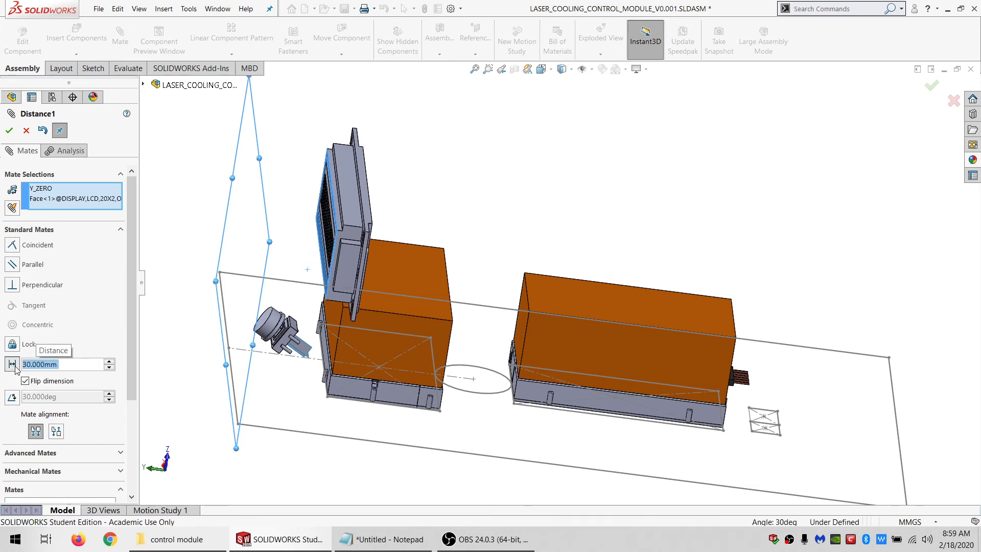
- Apply a 30° angle mate between the Y_ZERO plane and the LCD display's front face
click(12, 398)
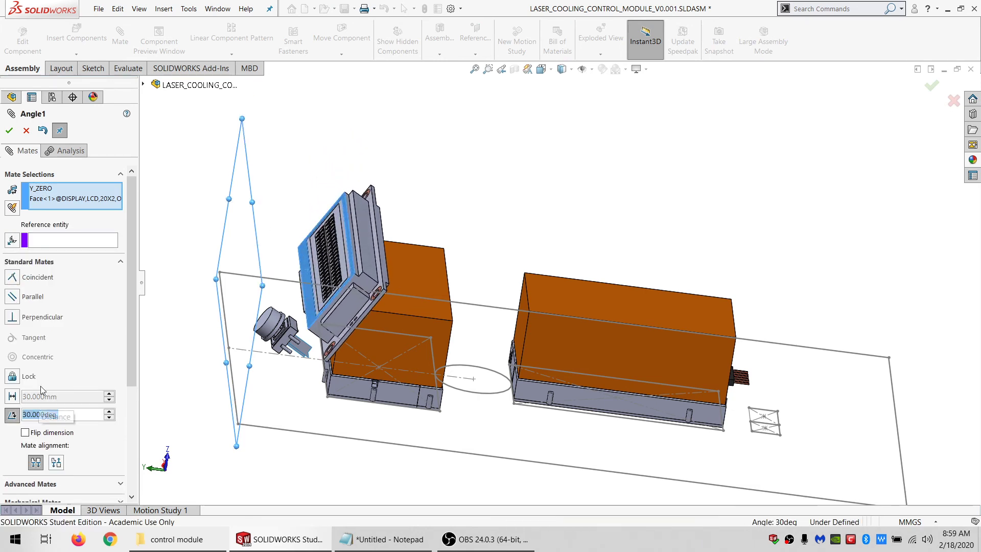
click(9, 130)
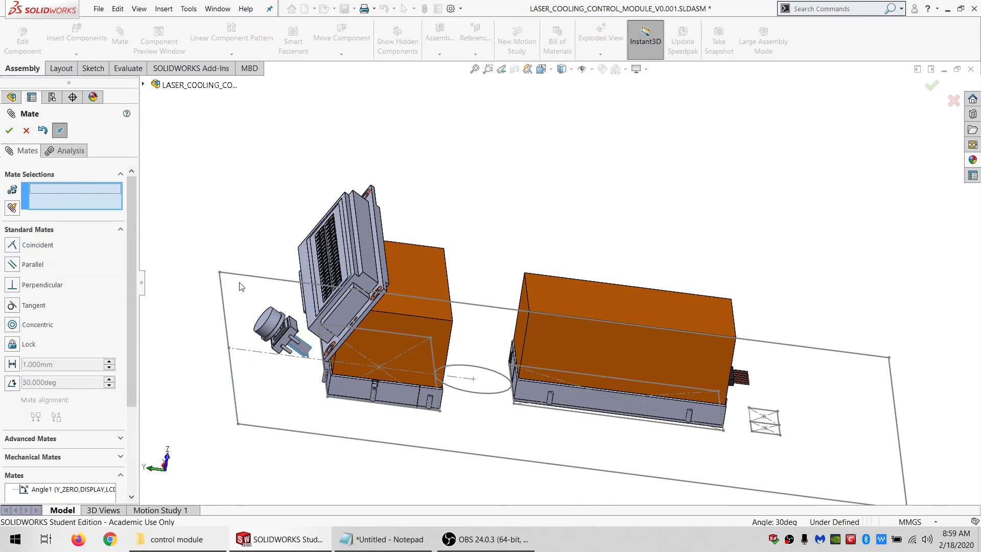
- Add a coincident mate between the LCD display's front face and the collar face behind the push-button's round cap
scroll(241, 286, down, 4)
scroll(402, 381, down, 3)
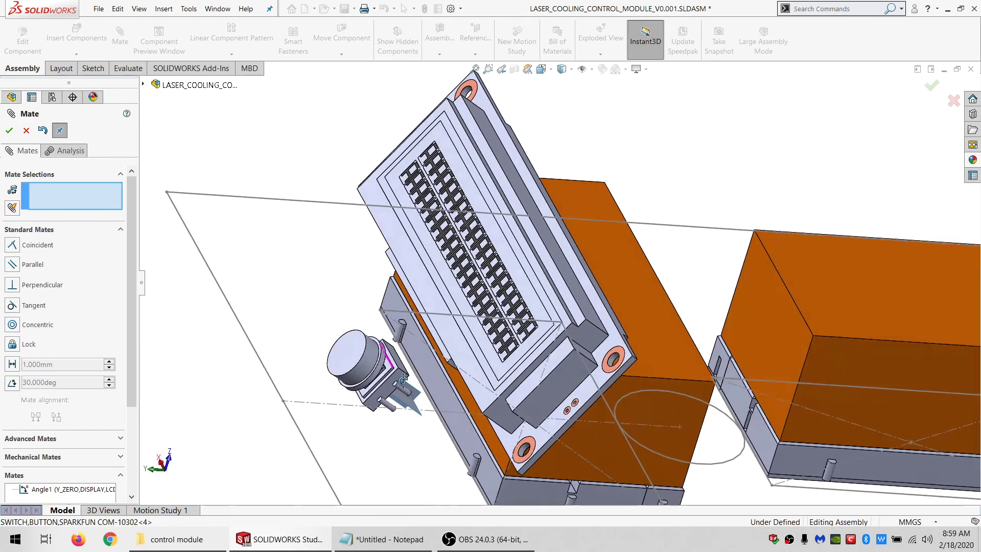
click(429, 290)
scroll(427, 291, down, 3)
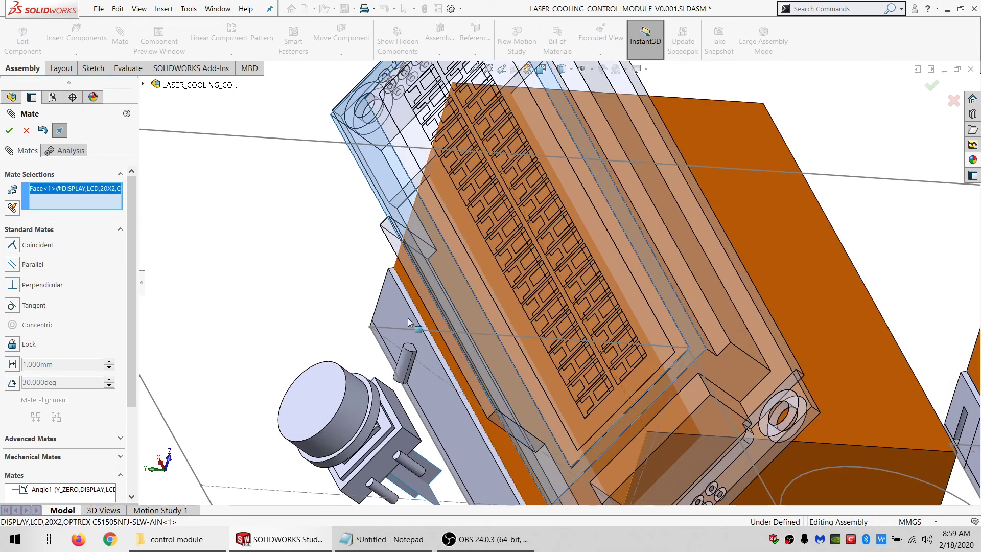
scroll(333, 409, down, 2)
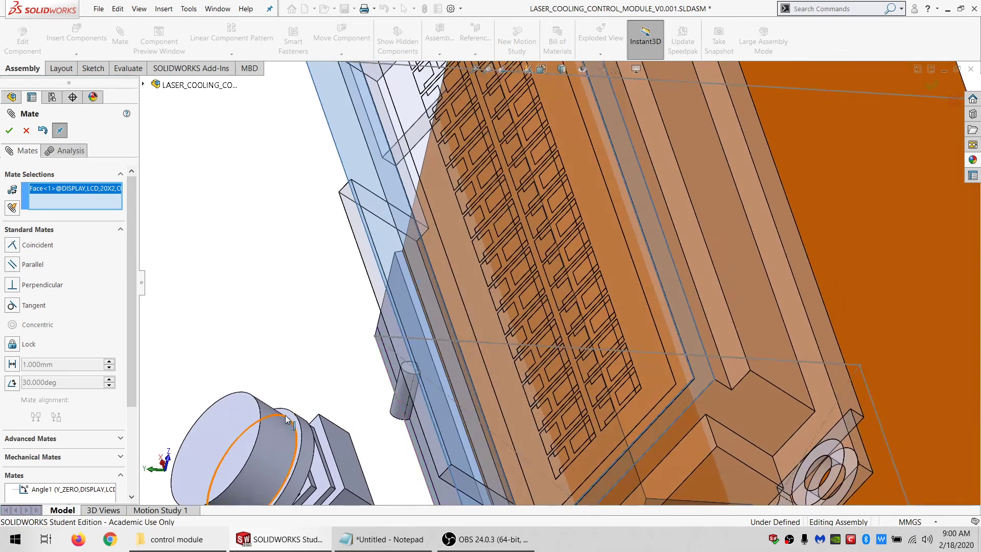
click(286, 419)
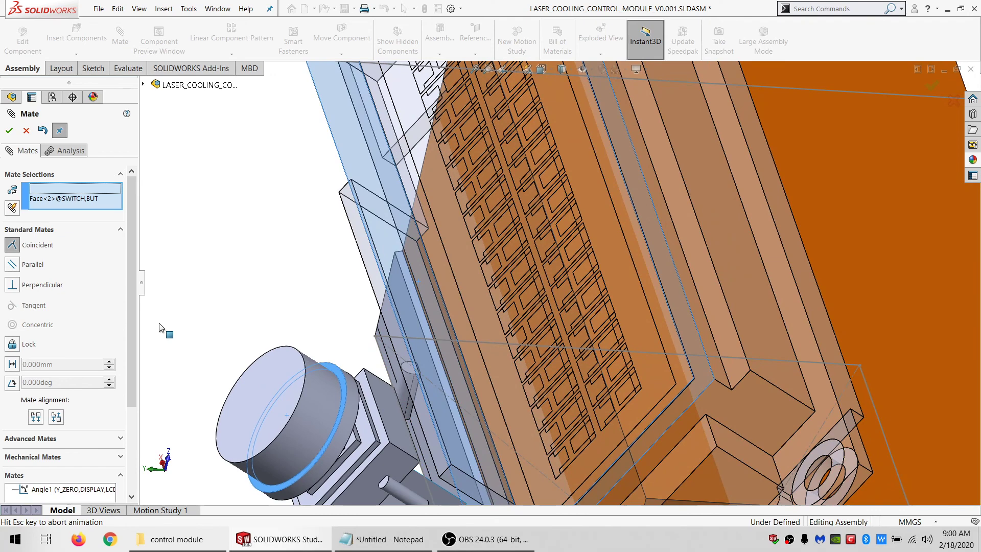
click(9, 132)
click(9, 131)
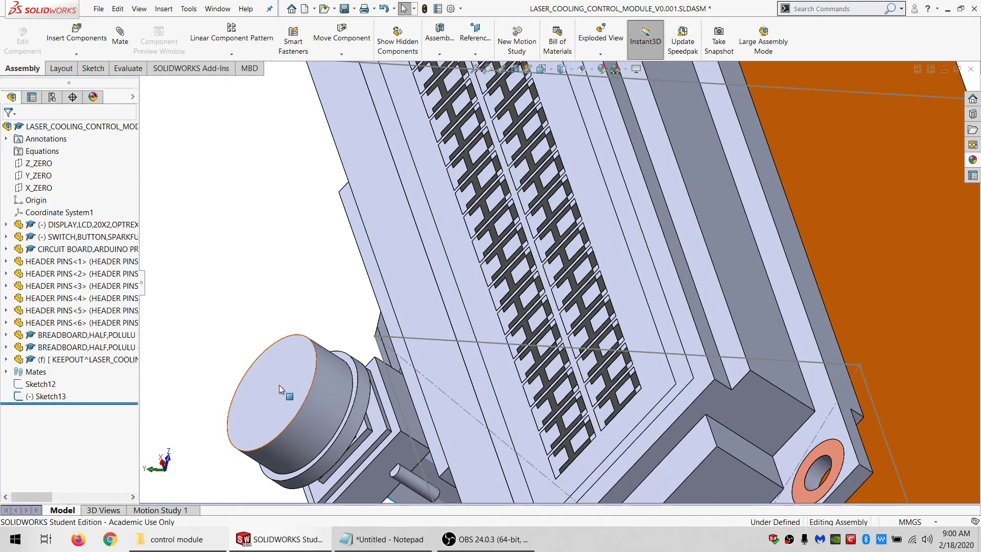
- Mate the LCD display's DISP_H_CENTER plane with the flat face at the back of the push-button switch
scroll(361, 326, up, 3)
click(475, 262)
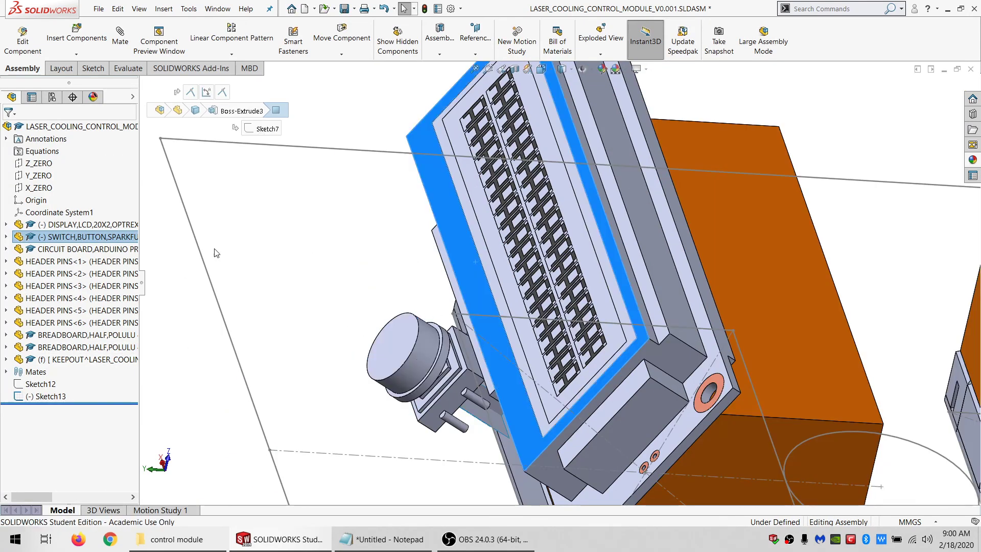
click(57, 228)
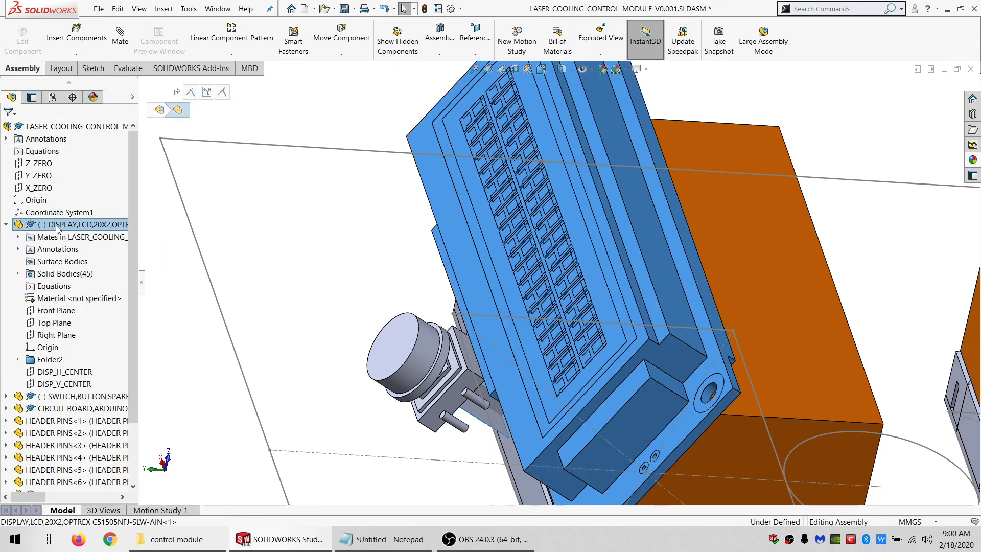
click(60, 375)
middle_drag(403, 372, 399, 287)
ctrl+click(492, 450)
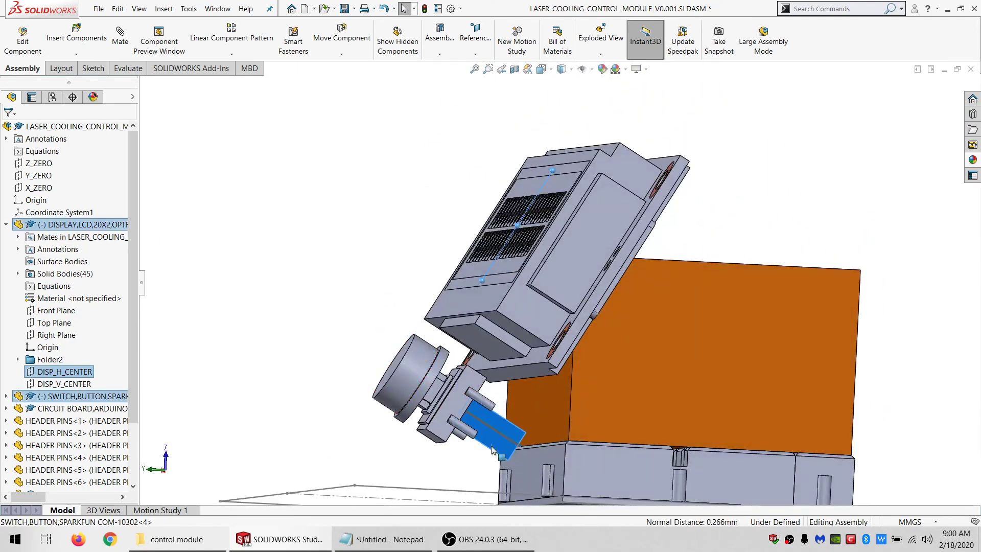
click(121, 32)
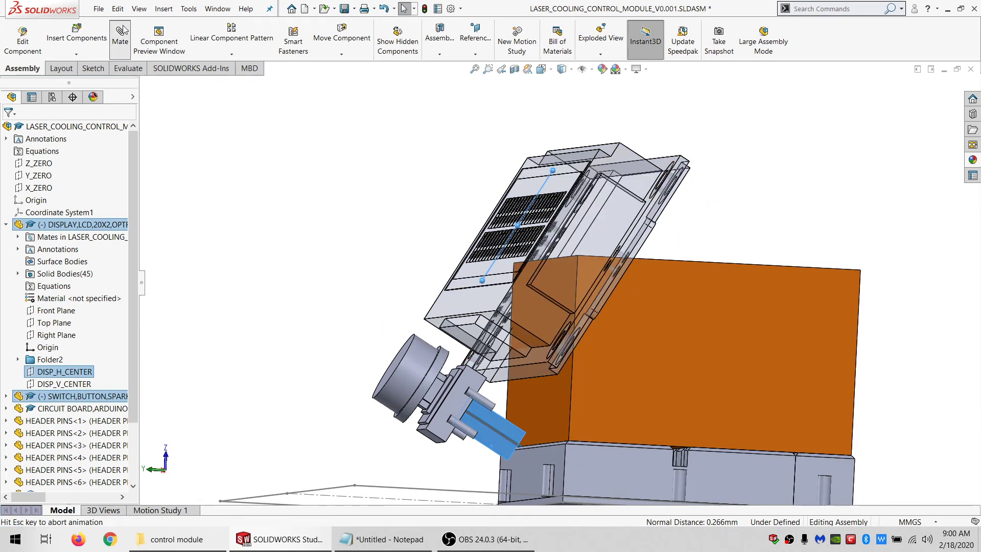
click(9, 131)
click(9, 131)
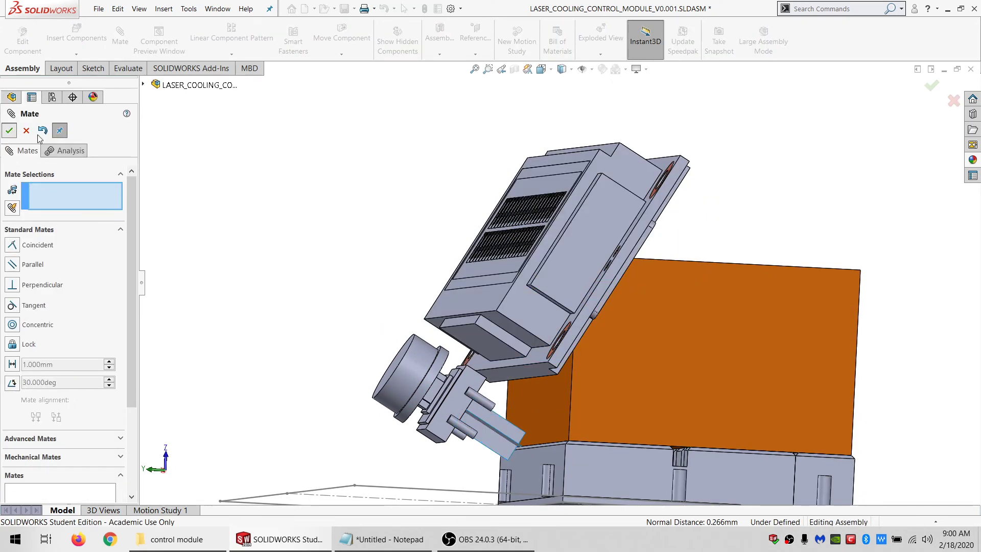
- Open the KEEPOUT part from the assembly to edit the block that the LCD display overlaps
middle_drag(548, 264, 652, 276)
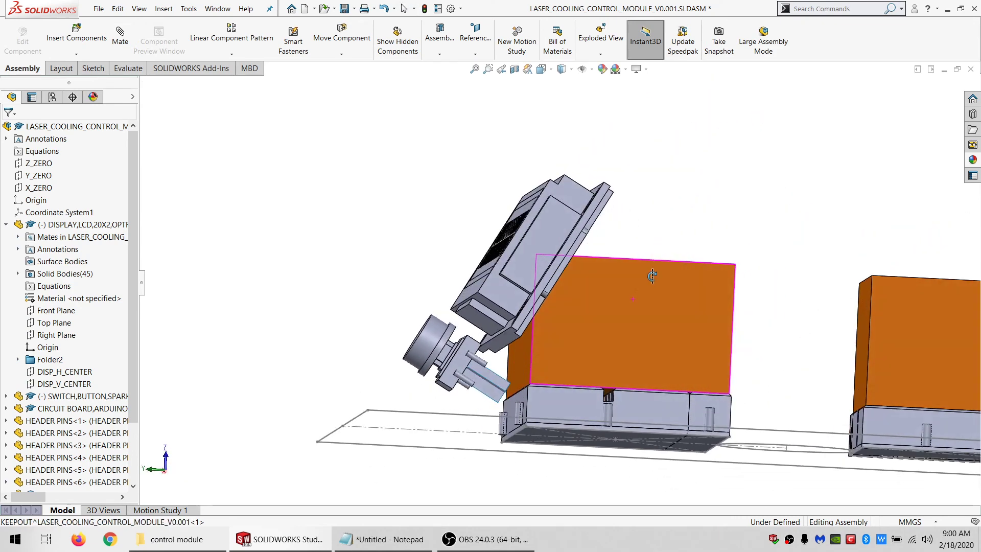
middle_drag(583, 334, 577, 330)
click(576, 330)
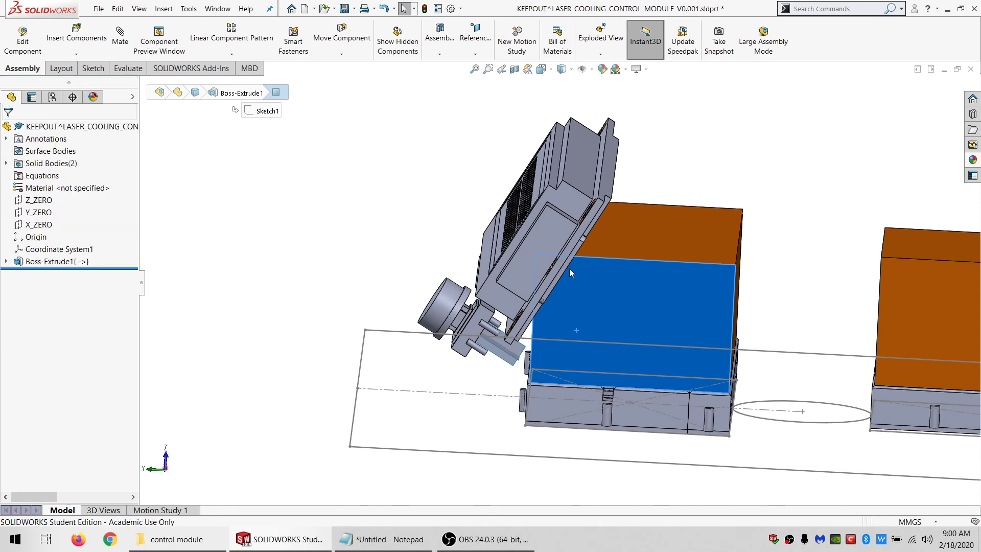
scroll(369, 309, down, 3)
middle_drag(369, 306, 366, 274)
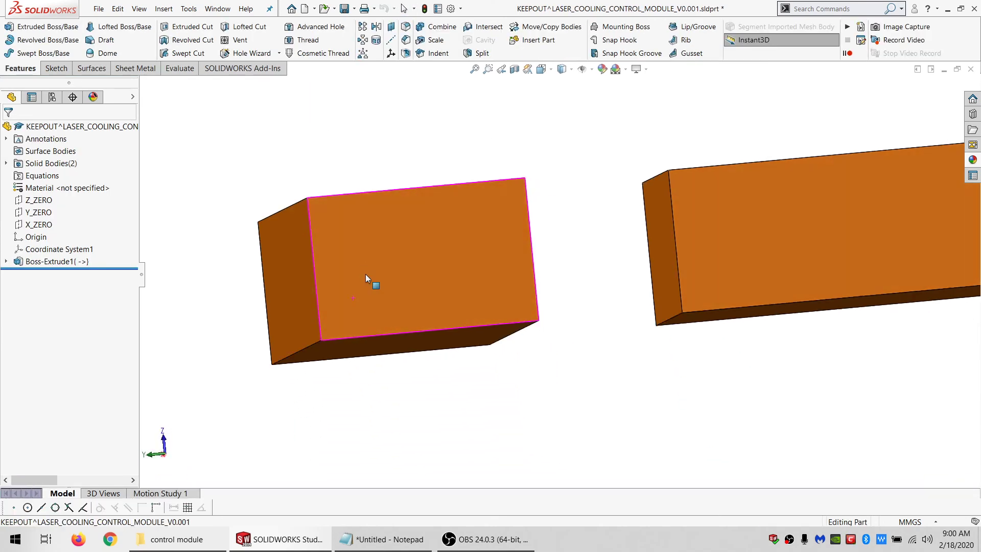
- Sketch a closed triangle over the upper front corner of the smaller block's side face, with a diagonal about 25.5 mm long
click(366, 275)
click(56, 69)
click(10, 28)
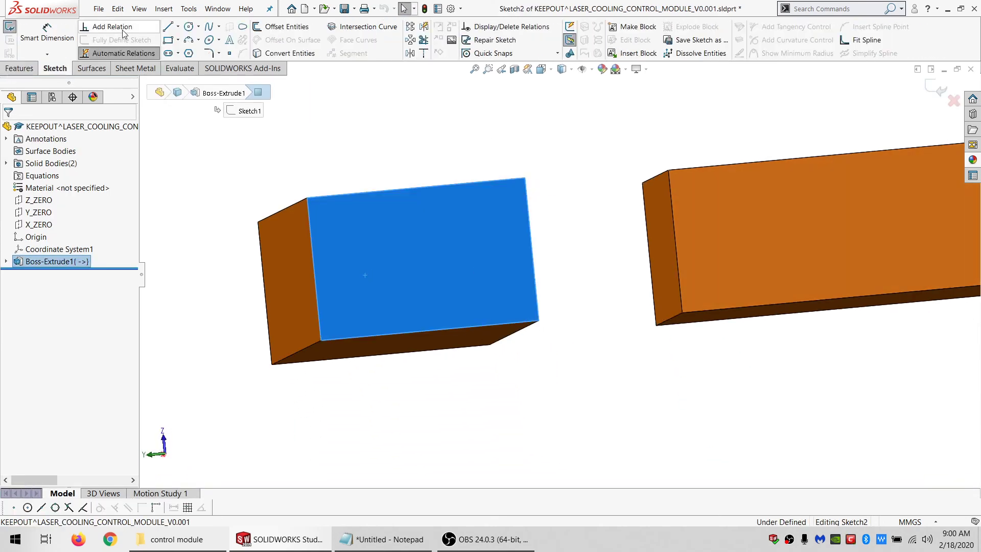
click(168, 28)
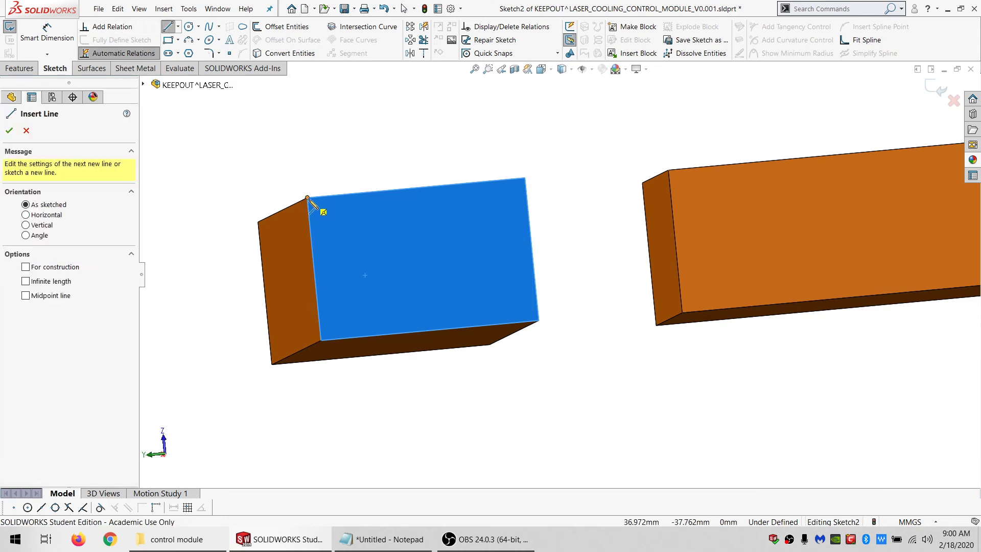
click(308, 198)
click(317, 293)
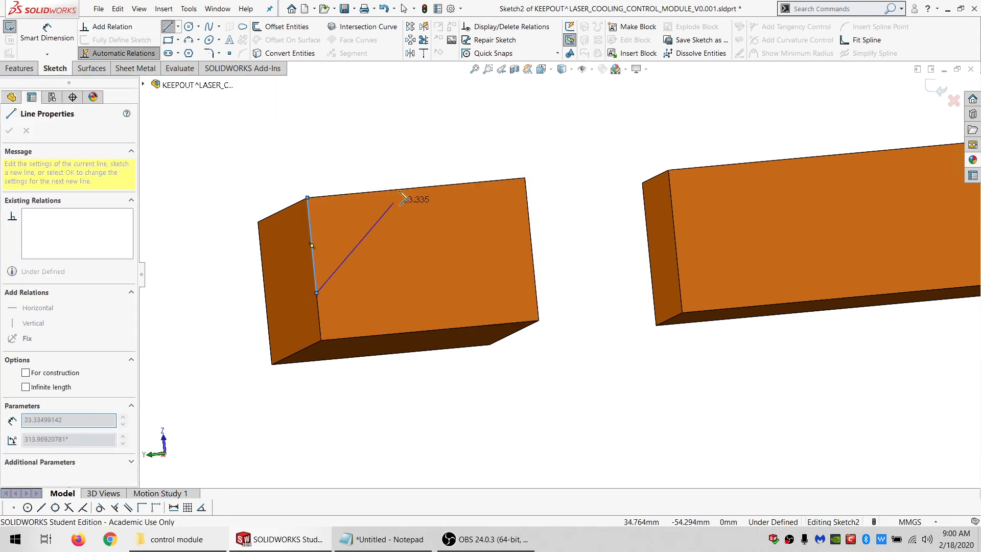
click(395, 190)
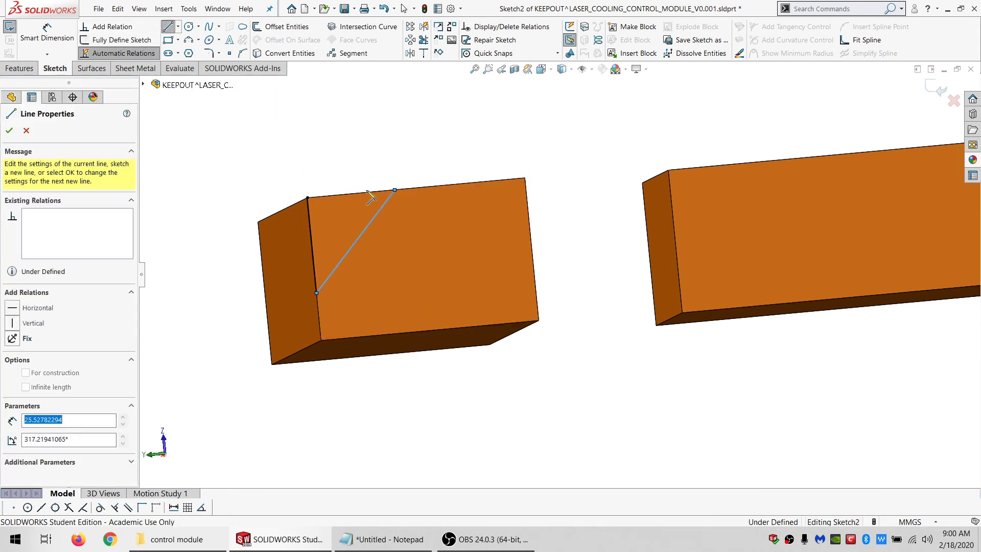
click(307, 197)
key(Escape)
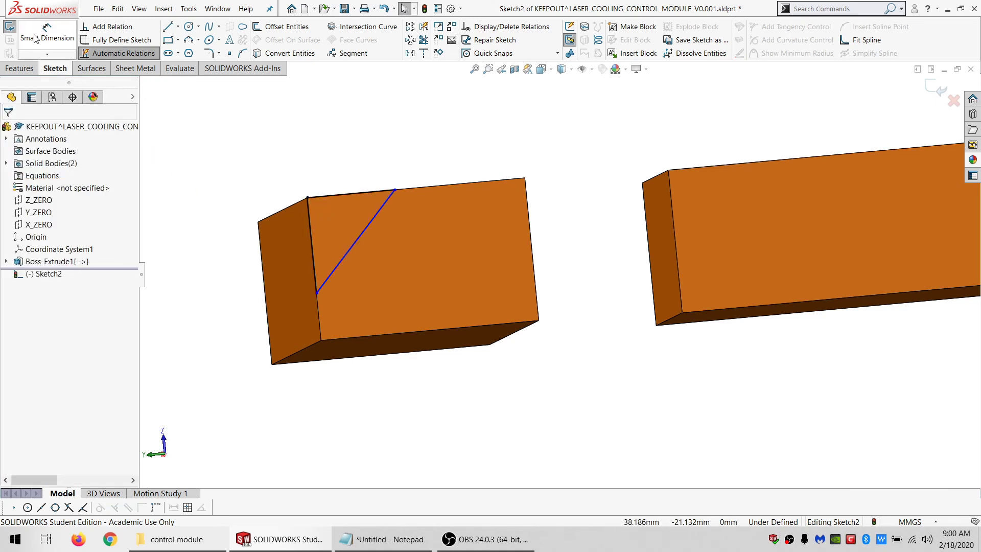
- Dimension the triangle's lower corner 10 mm above the bottom edge of the smaller block
click(35, 38)
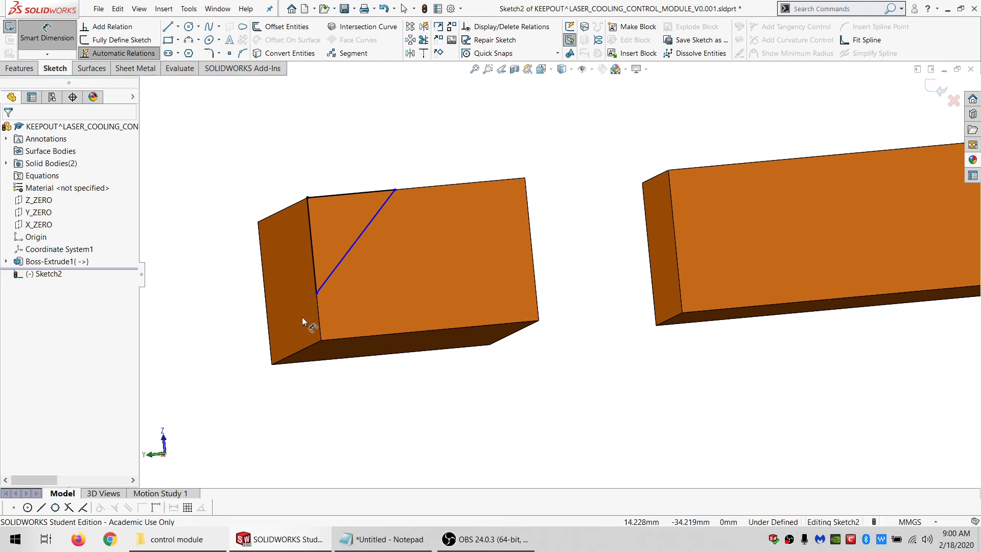
click(337, 339)
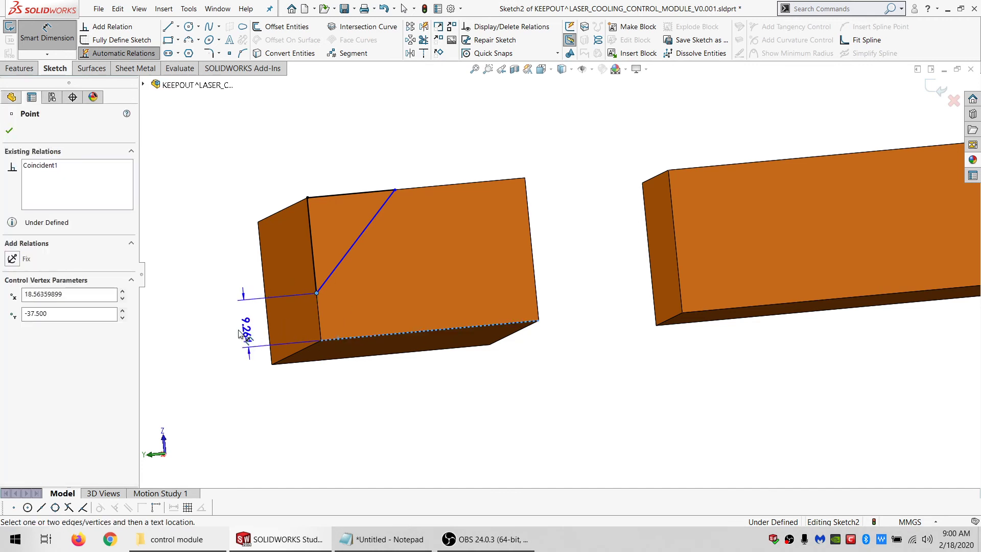
click(222, 330)
text(1)
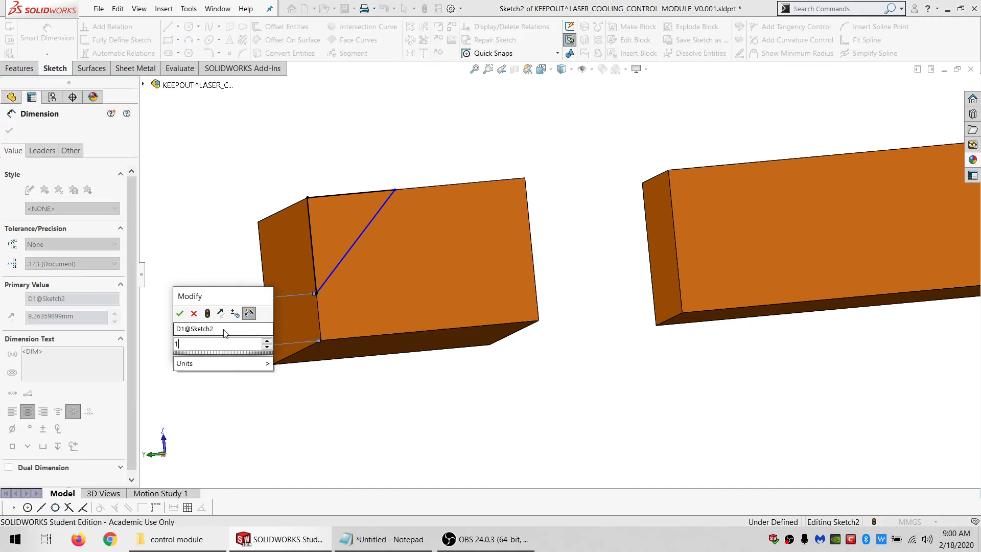
text(0)
key(Return)
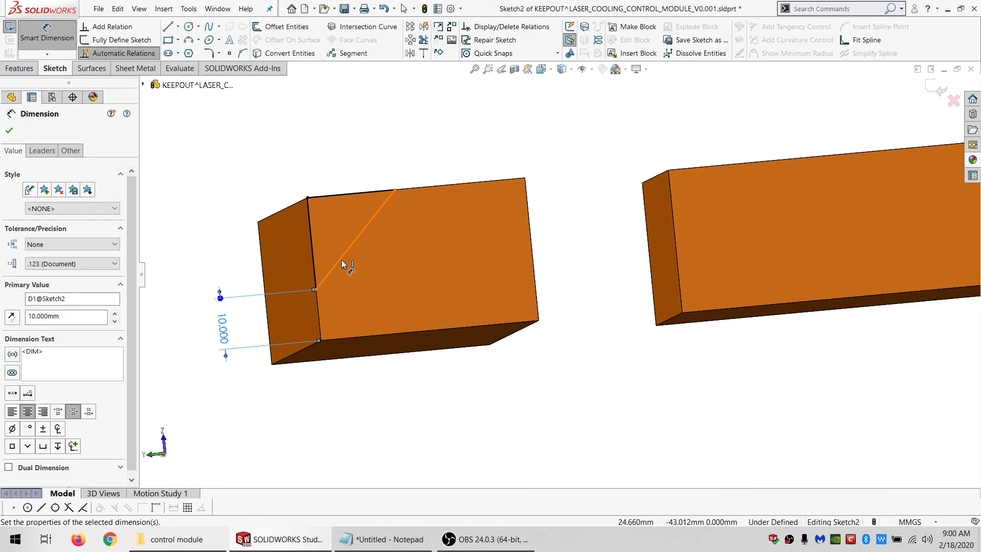
key(Escape)
- Constrain the upper end of the triangle's diagonal to the midpoint of the block's top edge
click(397, 191)
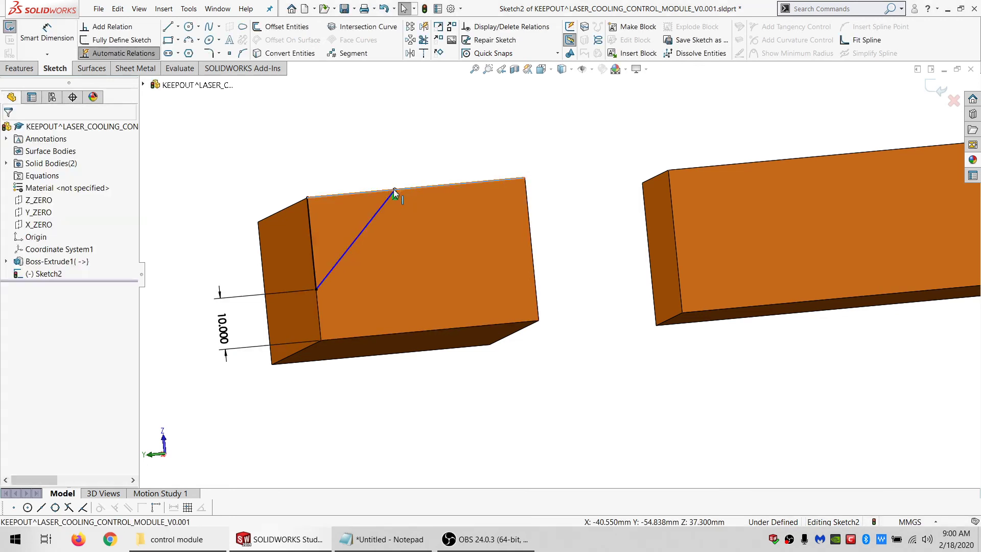
ctrl+click(351, 194)
click(31, 313)
click(213, 127)
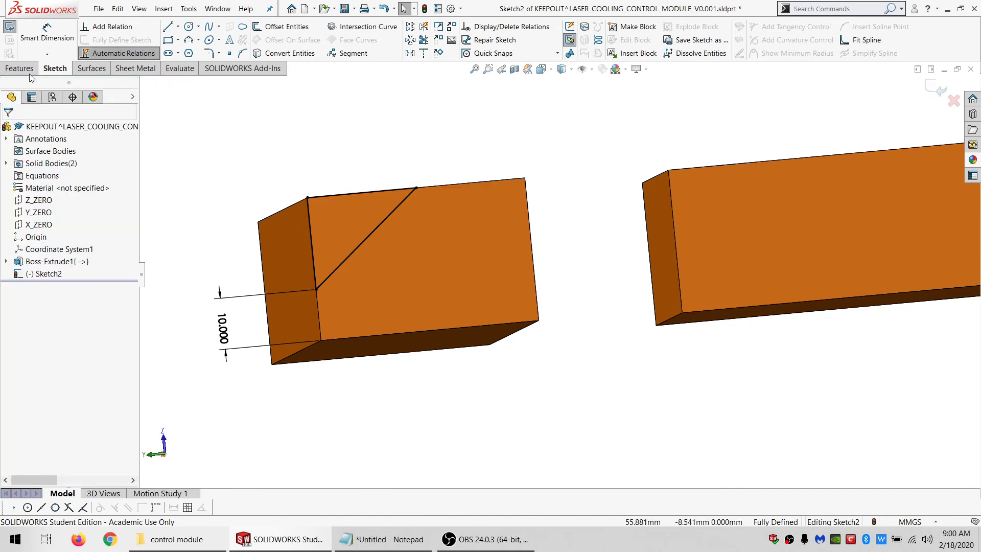
- Cut the triangular profile through the whole block with a Through All extruded cut
click(20, 68)
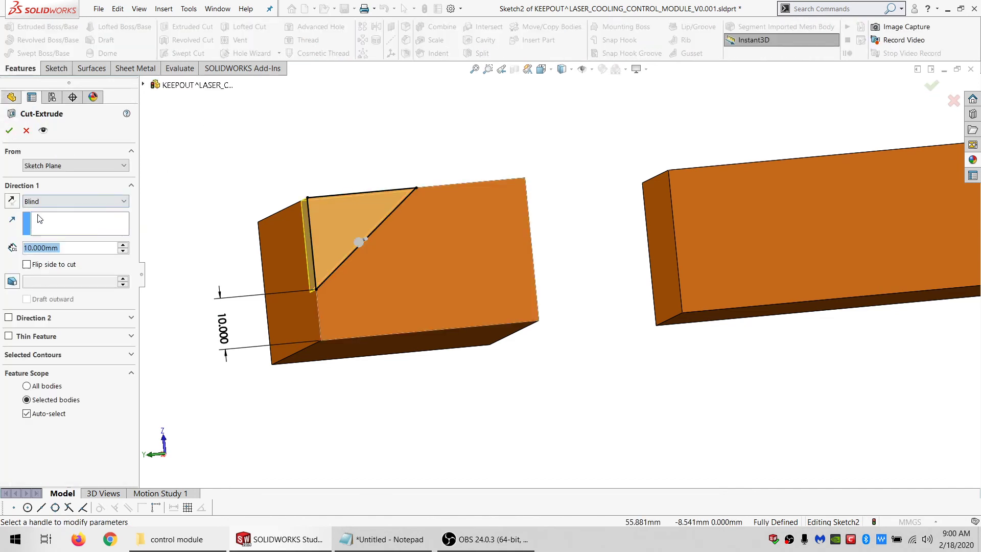
click(51, 201)
click(45, 210)
click(10, 130)
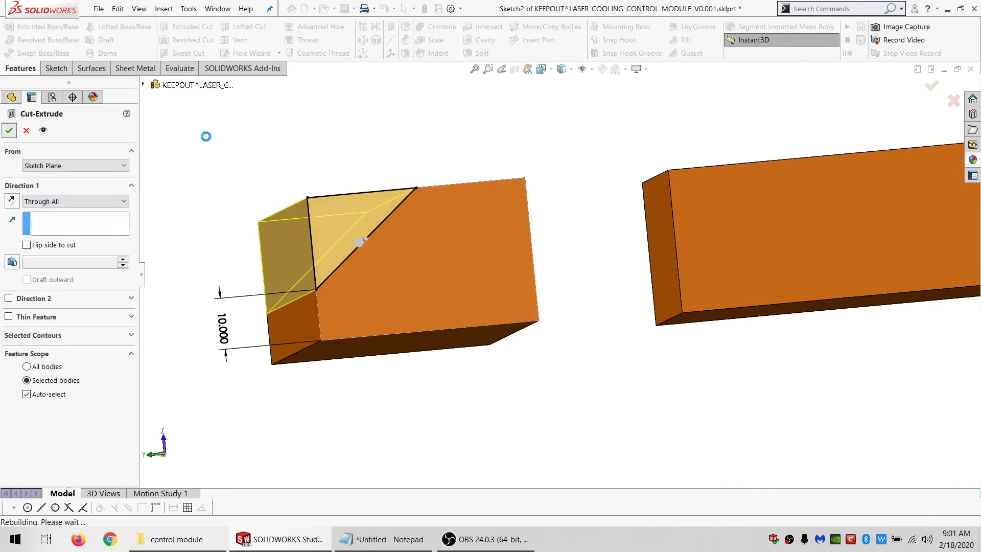
- Close the KEEPOUT part, saving its changes, and return to the assembly
click(972, 68)
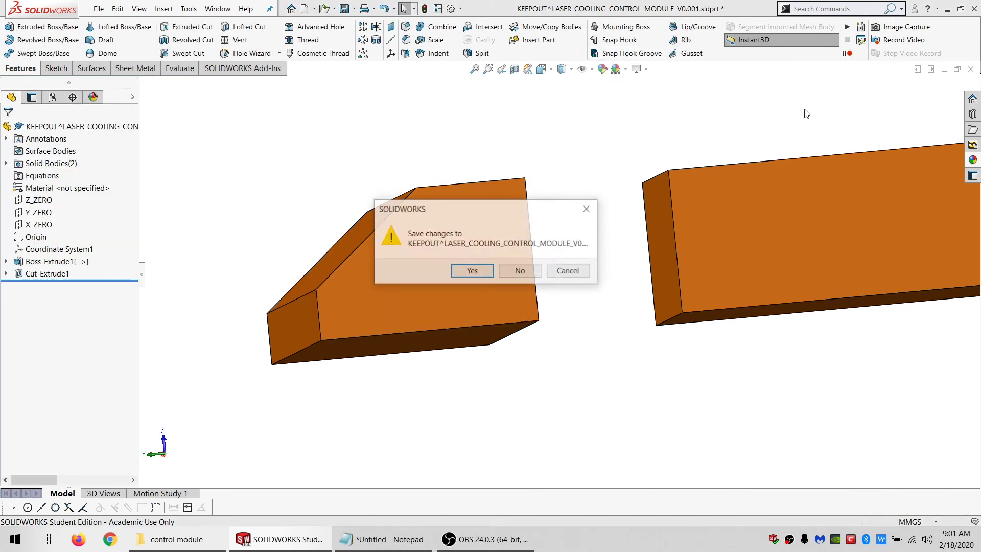
key(Return)
key(Return)
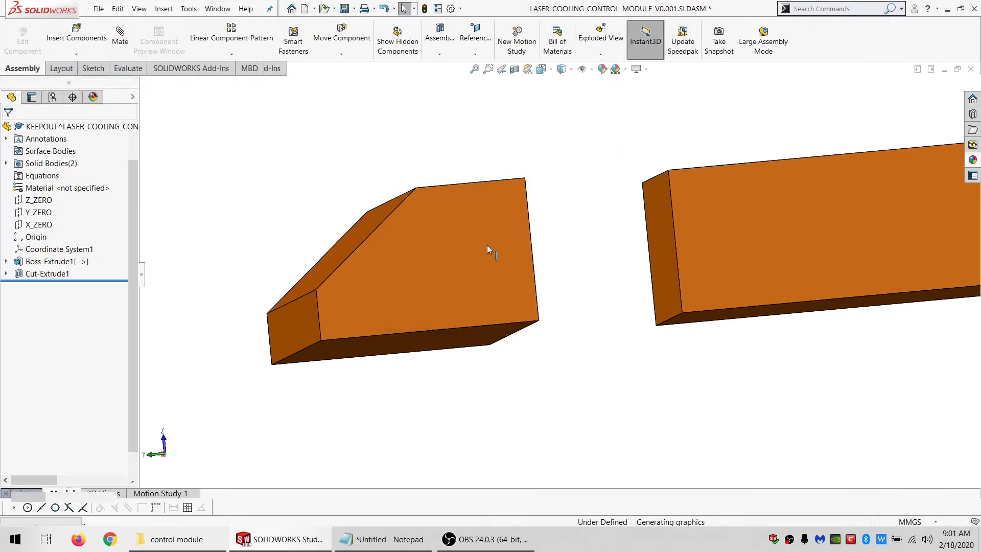
- Move the LCD display down closer to the sloped face of the smaller keepout block
middle_drag(626, 314, 555, 354)
scroll(464, 364, down, 2)
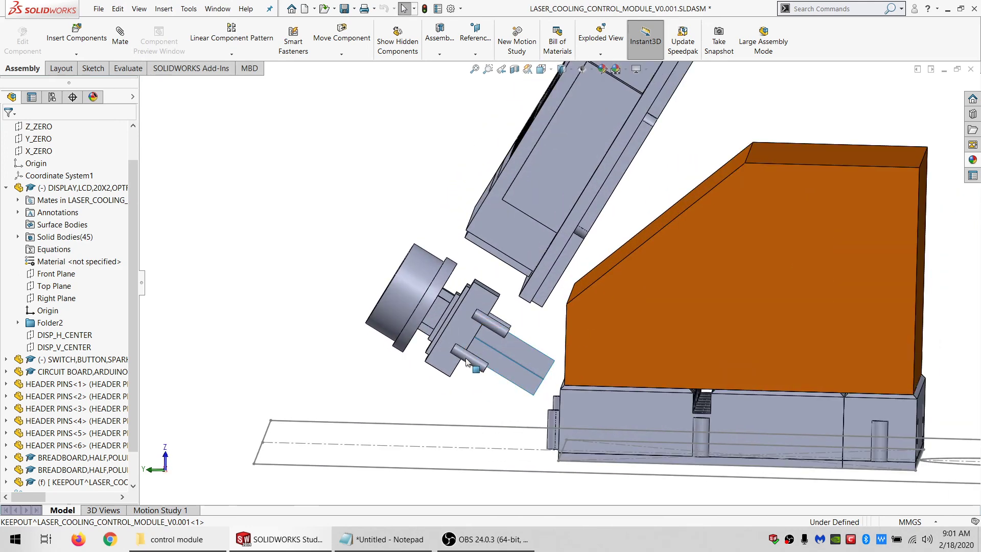
middle_drag(463, 364, 473, 373)
drag(554, 220, 533, 266)
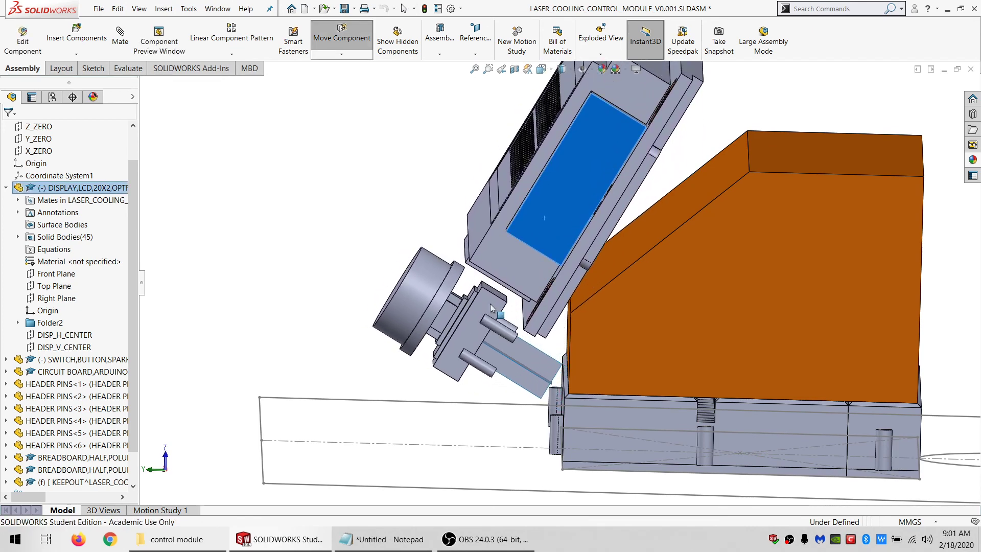
- Slide the LCD display and its linked button down and back up in front of the sloped keepout block
drag(462, 330, 462, 401)
middle_drag(528, 418, 561, 393)
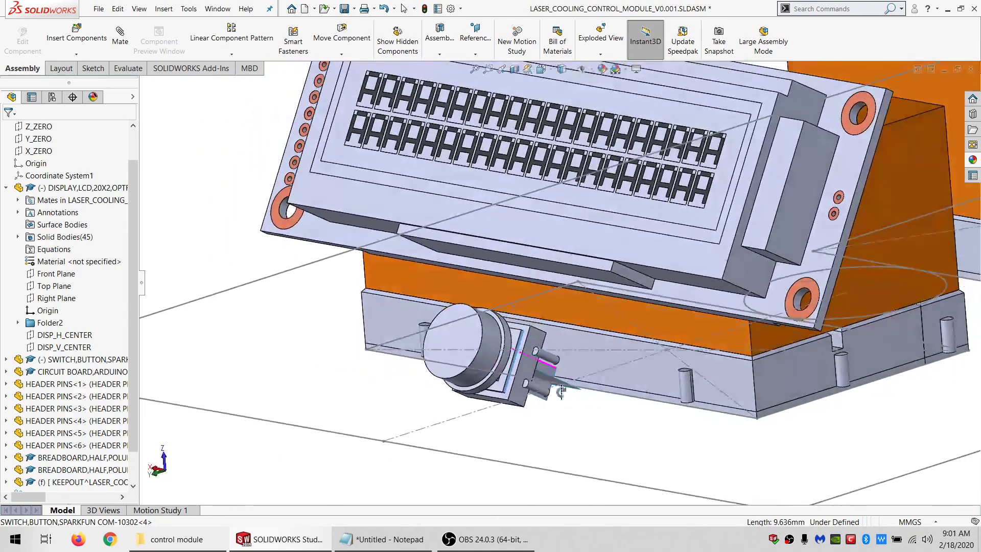
middle_drag(460, 366, 505, 366)
scroll(536, 388, up, 2)
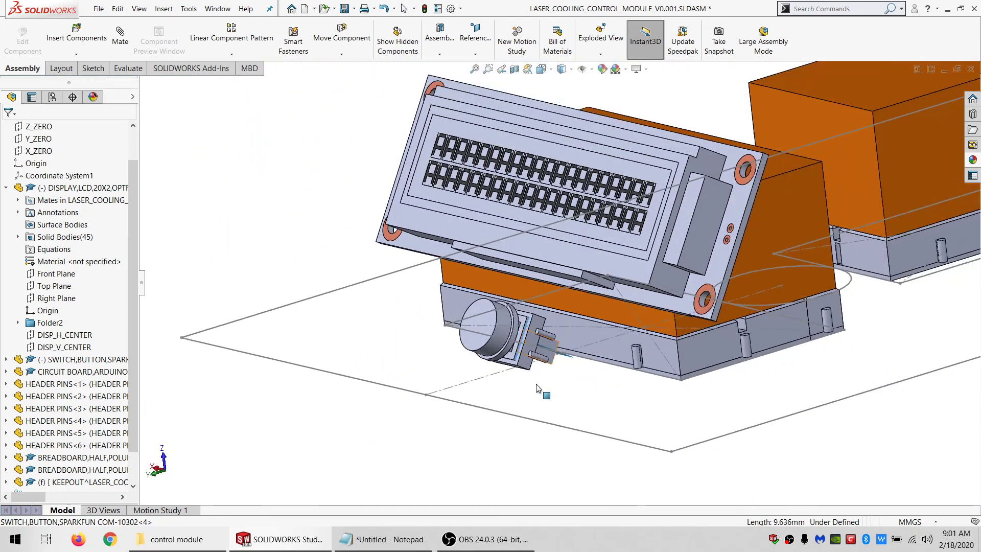
middle_drag(595, 302, 563, 268)
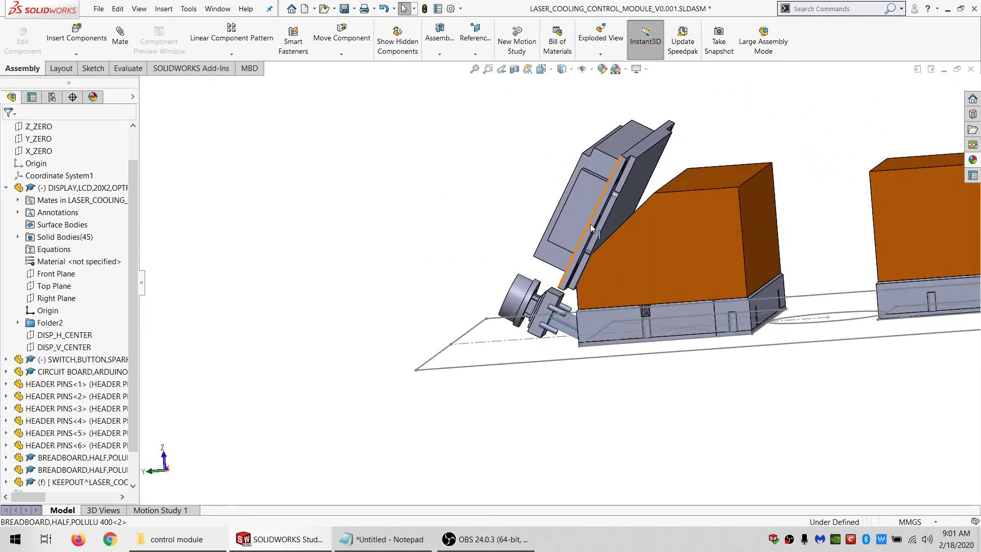
drag(591, 224, 582, 188)
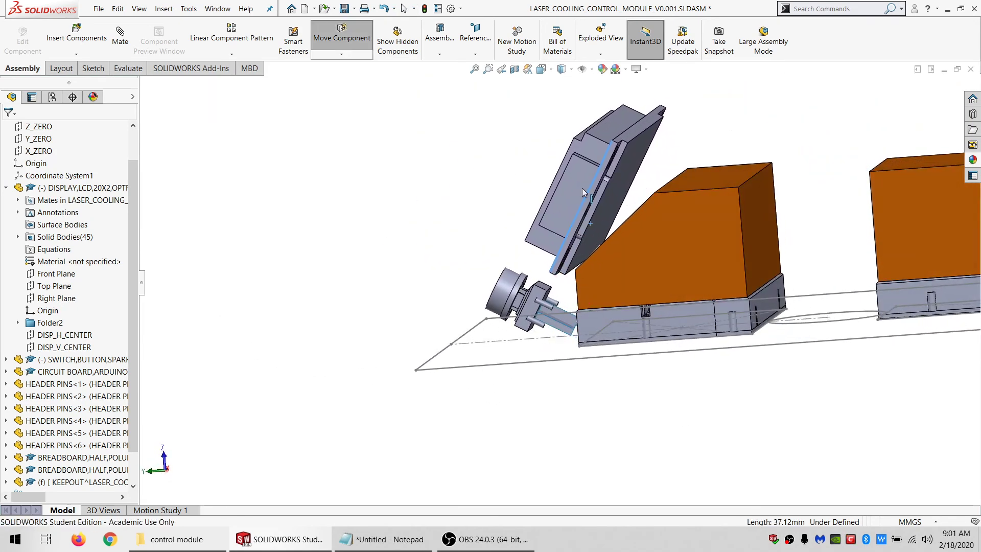
middle_drag(581, 188, 592, 300)
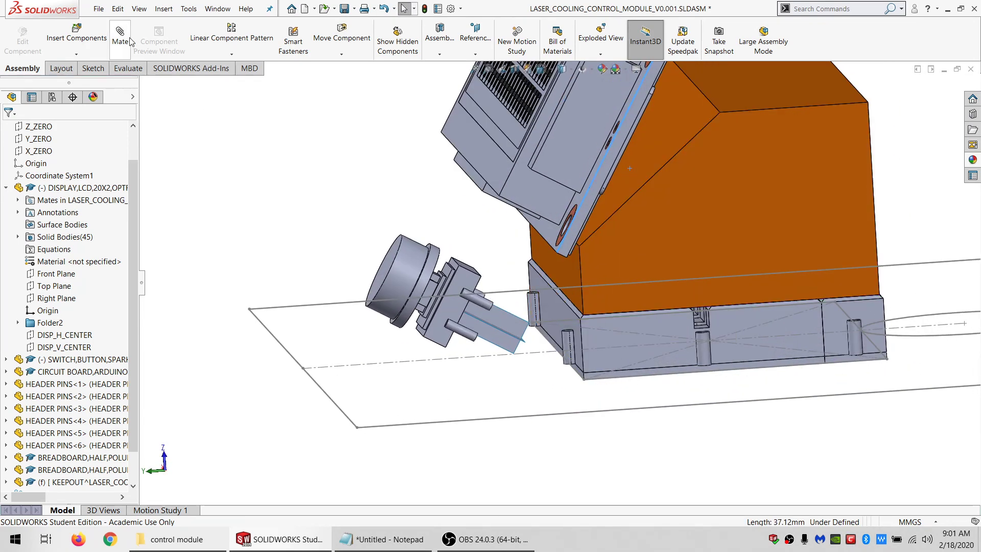
- Add a 12 mm distance mate between the button switch's upper corner vertex and the breadboard's end face
click(481, 276)
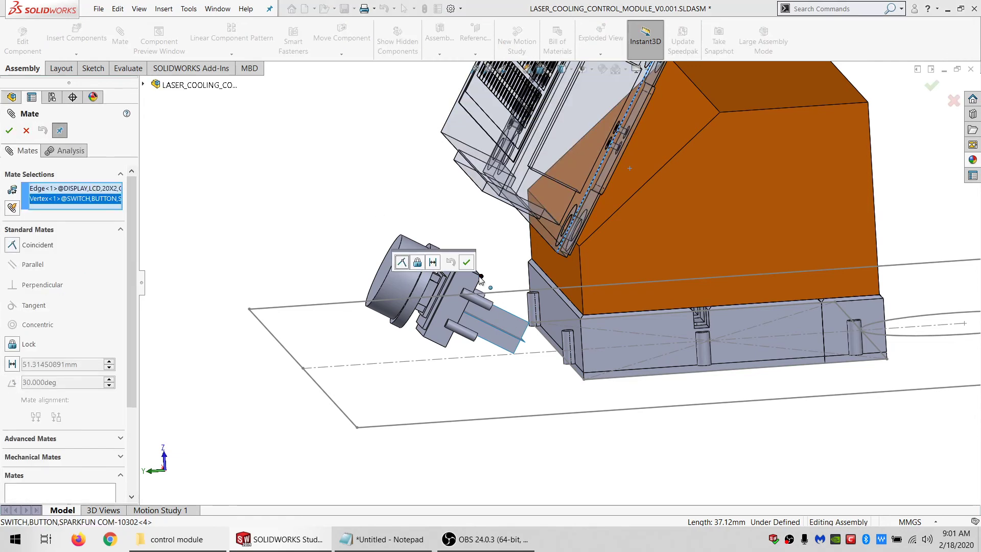
click(27, 130)
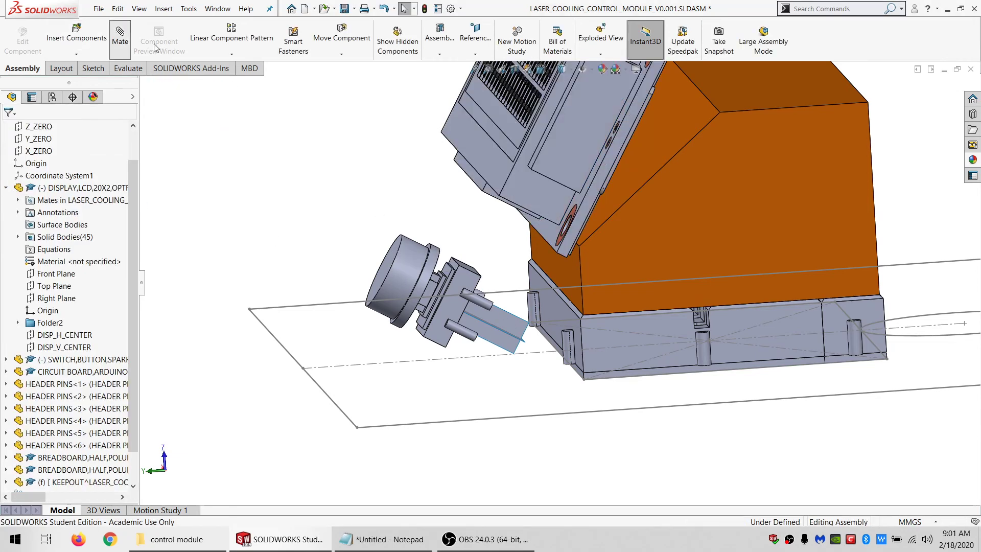
click(481, 276)
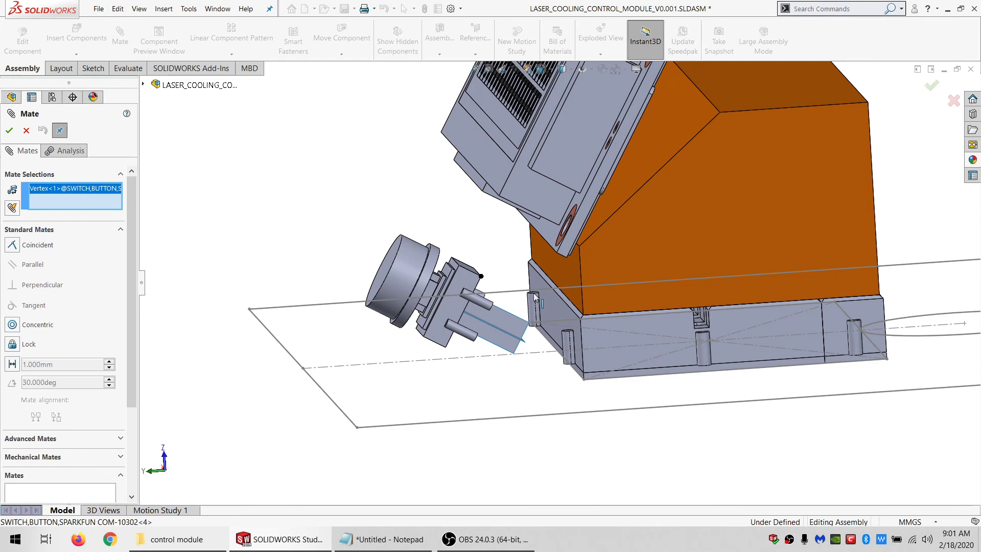
click(557, 314)
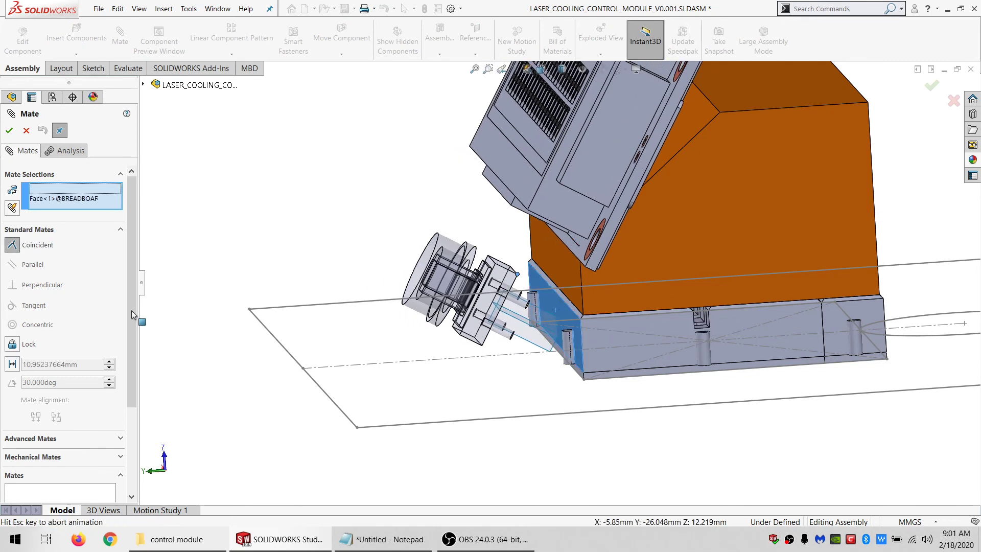
click(12, 364)
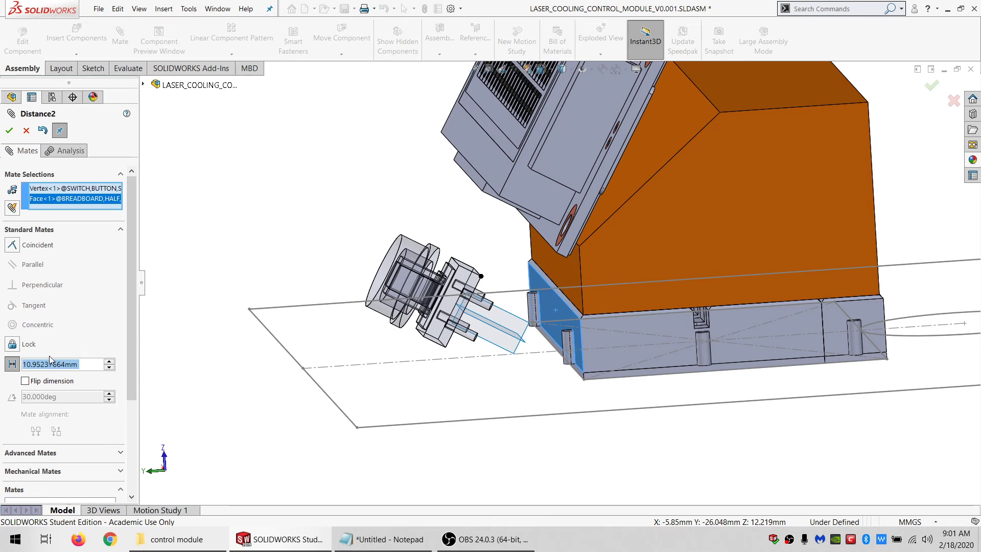
text(12)
key(Return)
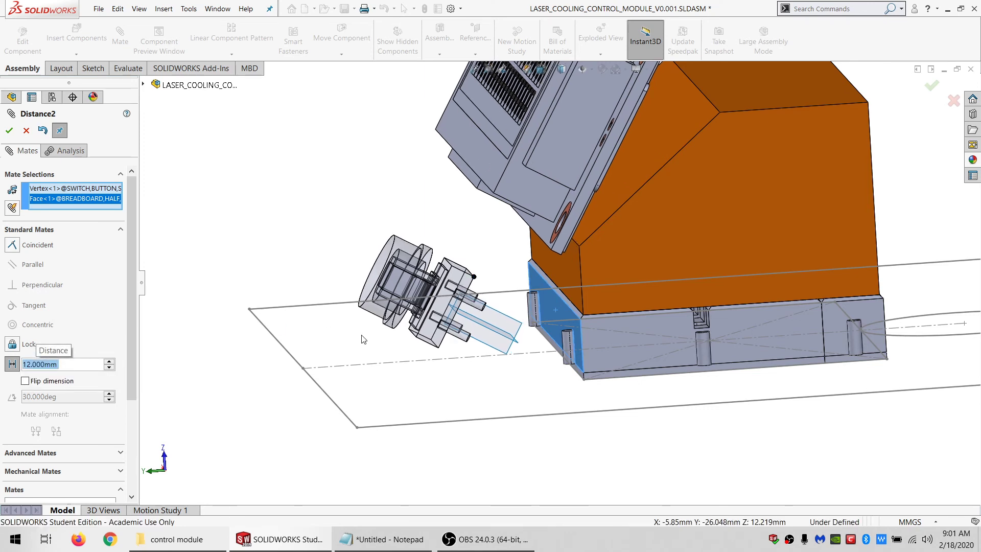
key(Return)
click(11, 129)
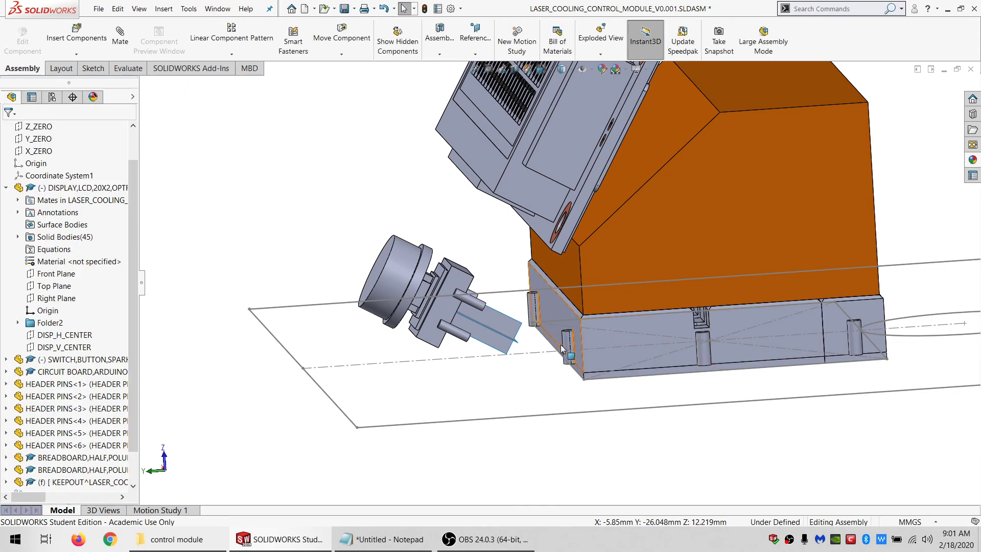
- Move the button and display to test how they can still travel relative to the breadboard and keepout
middle_drag(568, 339, 593, 352)
drag(379, 275, 339, 267)
middle_drag(563, 303, 527, 270)
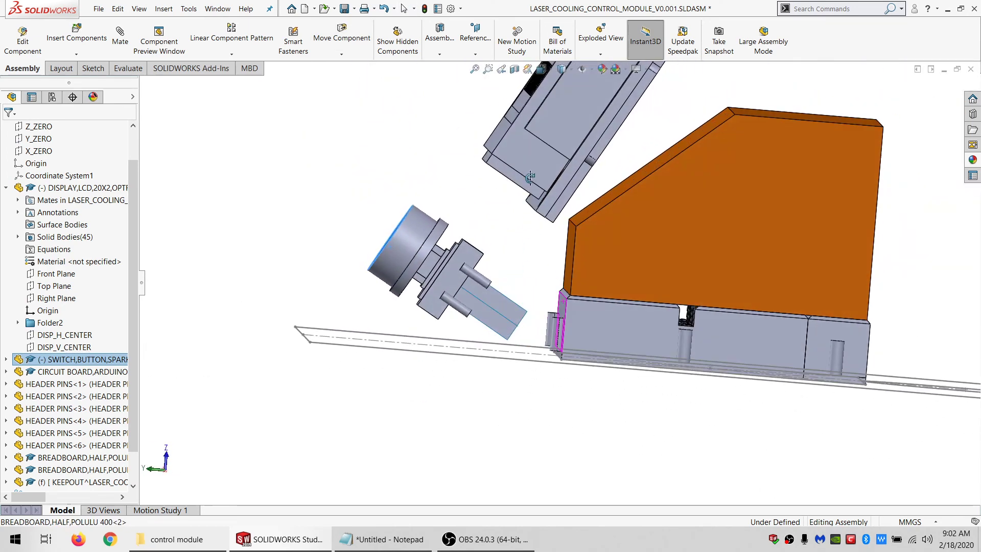
middle_drag(515, 191, 506, 184)
click(313, 136)
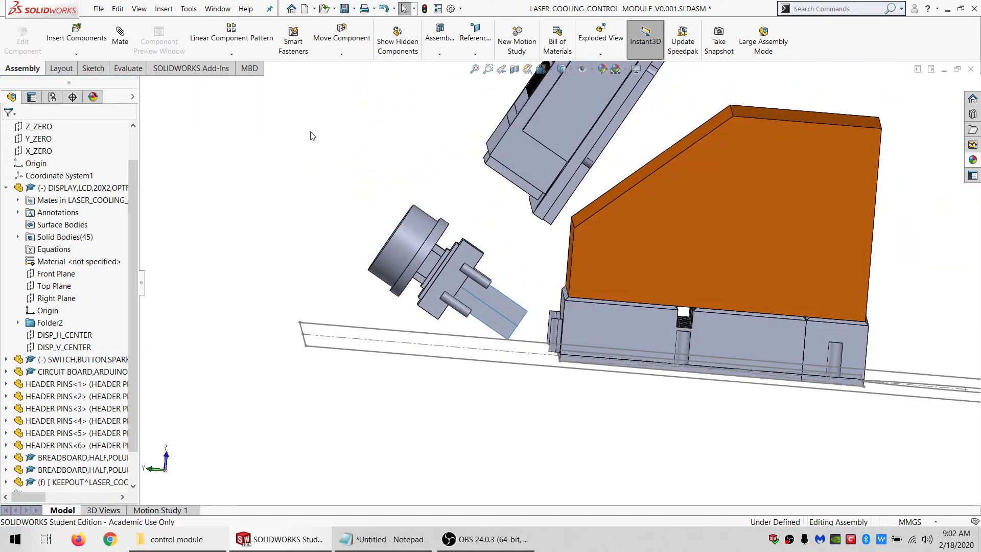
drag(541, 161, 521, 228)
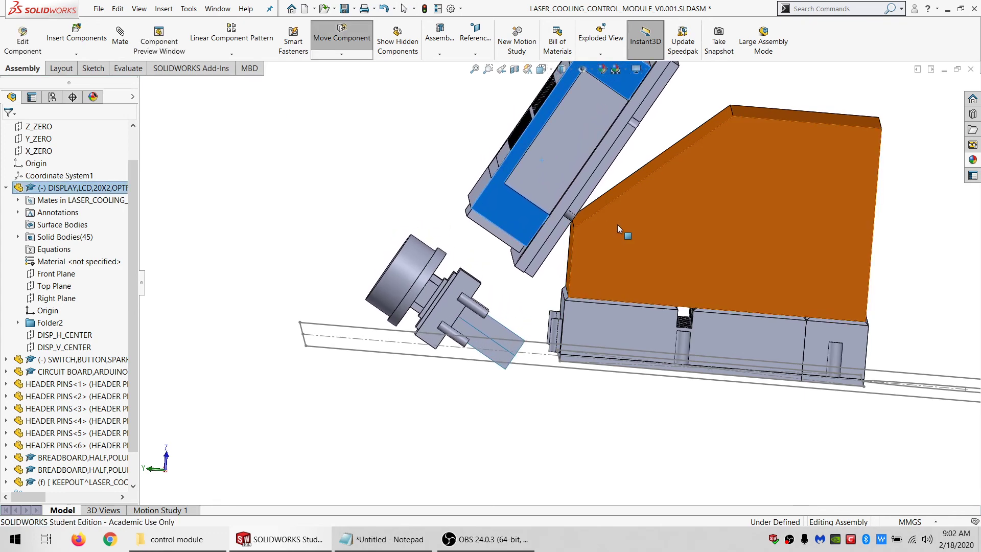
- Reposition the LCD display up and clear of the orange keepout's sloped face
scroll(617, 225, up, 5)
middle_drag(651, 194, 600, 283)
drag(499, 234, 484, 269)
scroll(484, 269, down, 4)
mouse_move(484, 269)
middle_down()
mouse_move(493, 232)
mouse_move(480, 257)
middle_up()
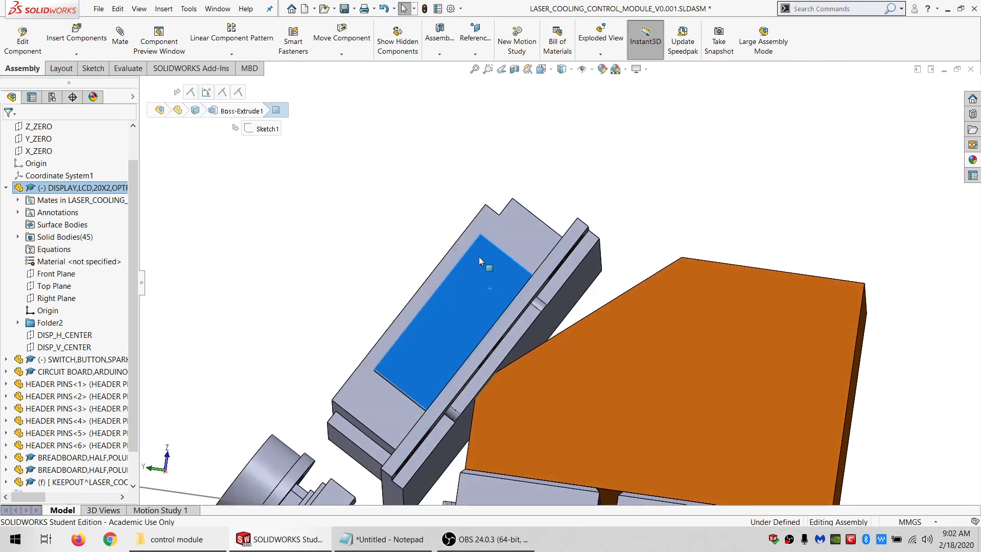
drag(479, 257, 500, 170)
key(Escape)
- Add a coincident mate between the display's rear face and the lower corner vertex of the keepout's slope
click(489, 352)
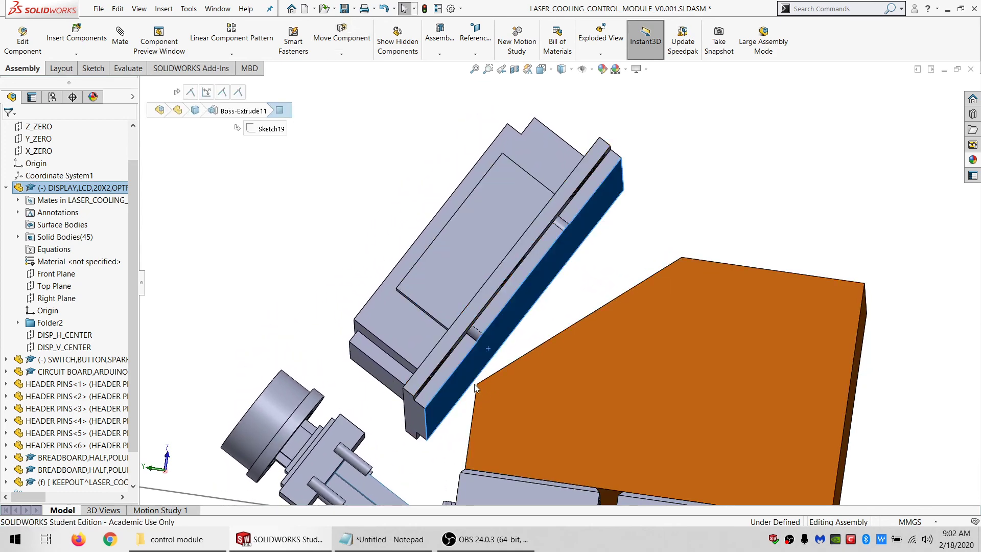
middle_drag(478, 389, 475, 396)
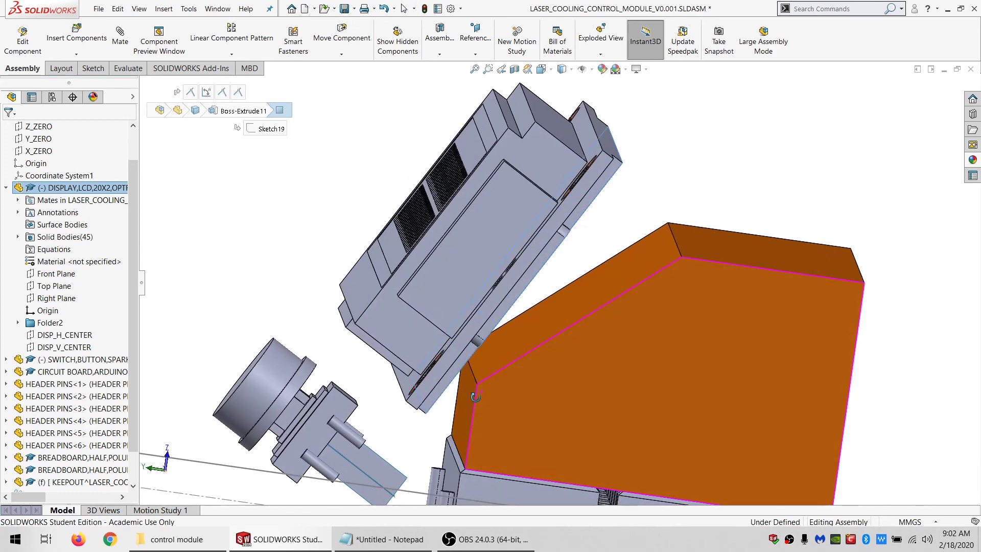
click(120, 37)
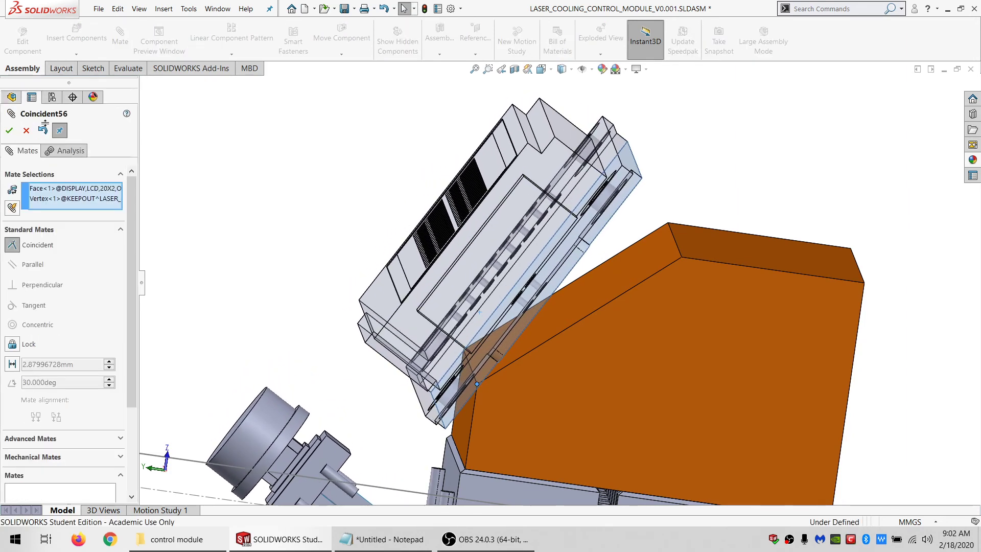
click(9, 131)
click(9, 131)
- Test the remaining movement of the mated display and the button by moving each of them
scroll(564, 213, up, 5)
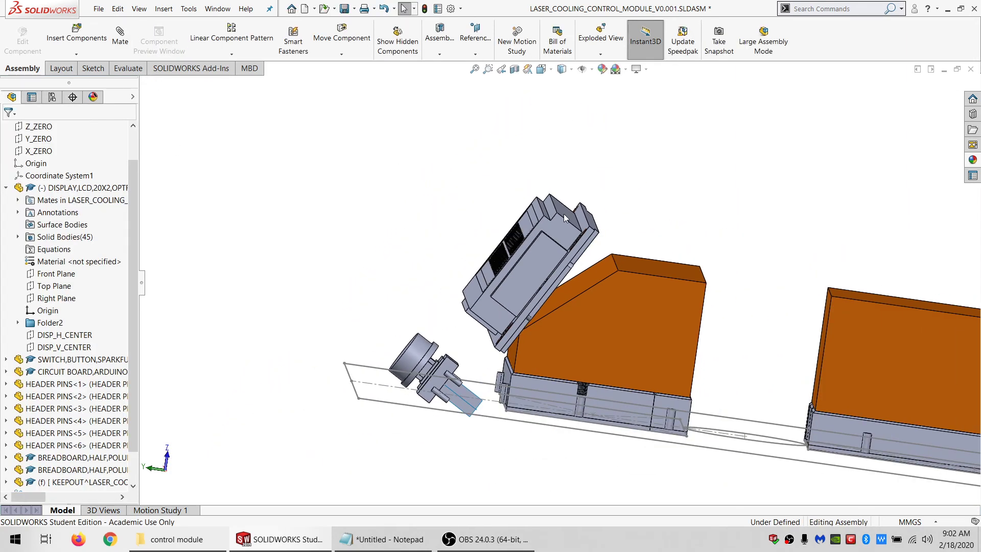
drag(555, 245, 453, 222)
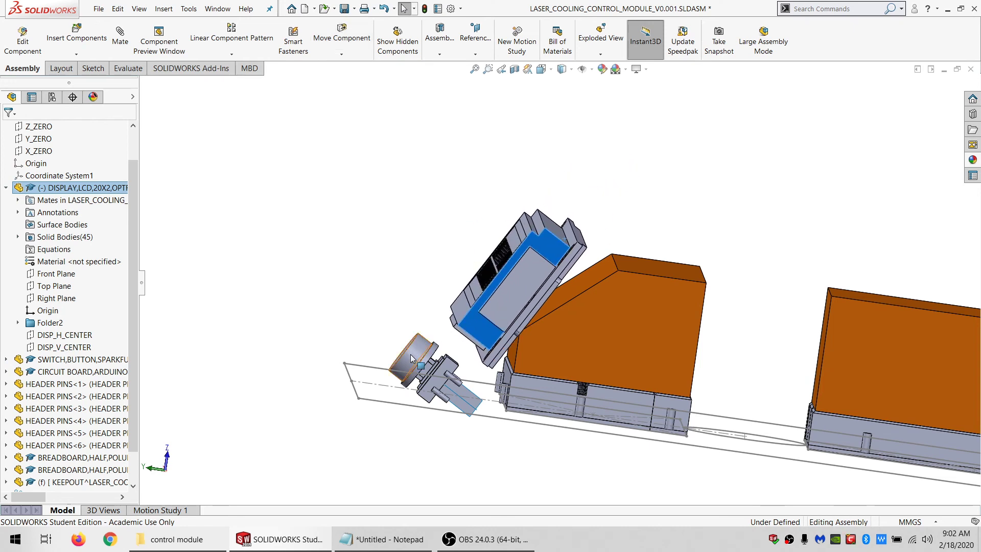
drag(412, 357, 462, 300)
click(341, 297)
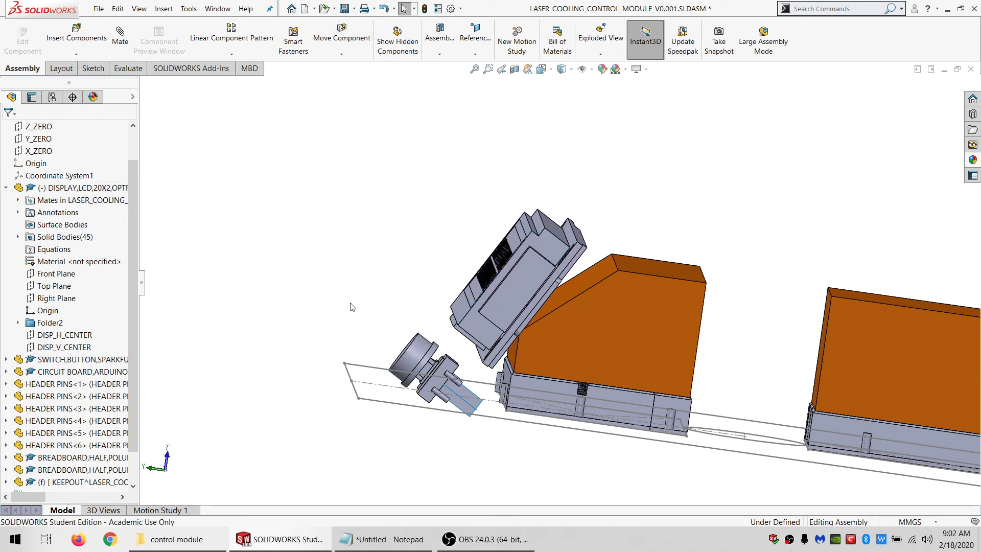
scroll(447, 360, down, 5)
middle_drag(446, 360, 432, 344)
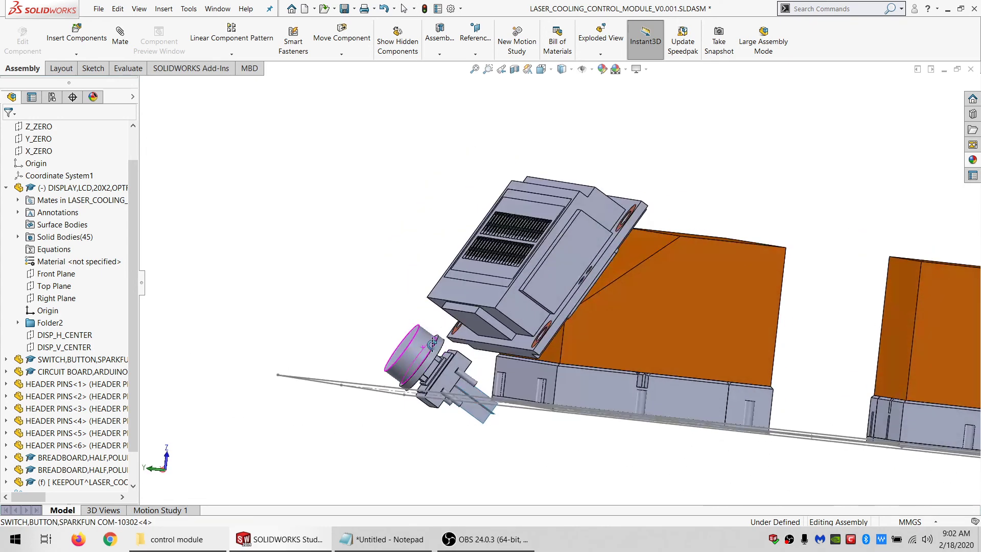
right_click(436, 349)
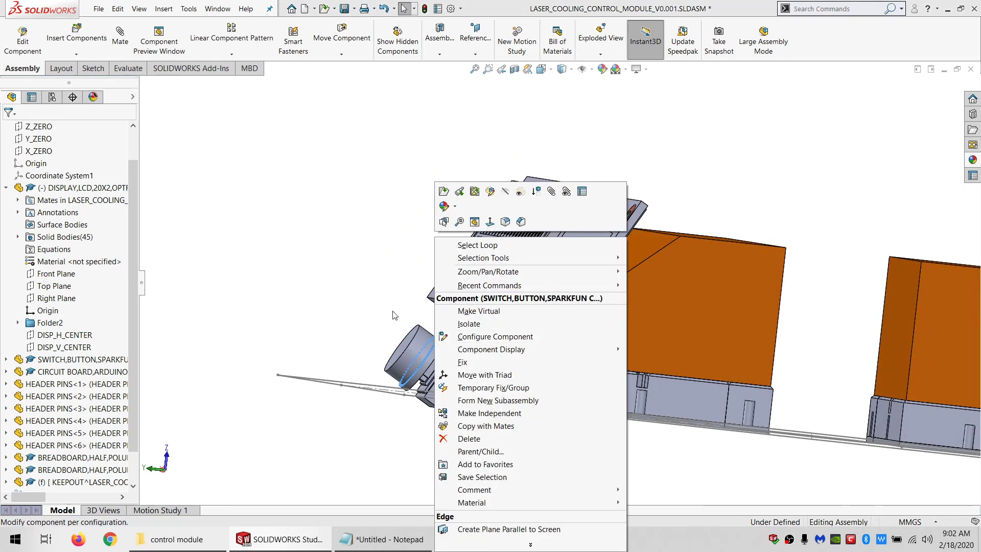
click(360, 284)
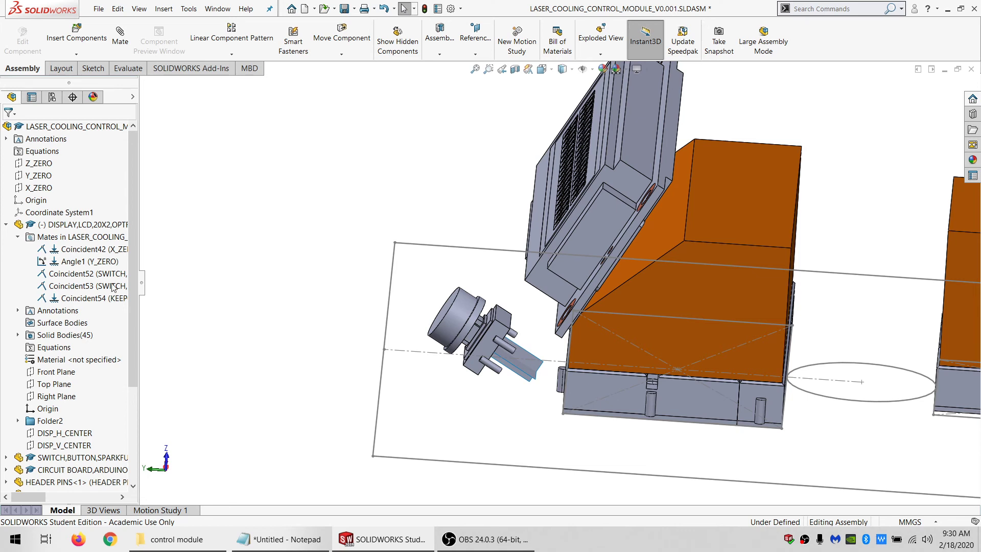
- Delete the display's Coincident54 mate to the keepout and move the freed display and button upward
click(59, 300)
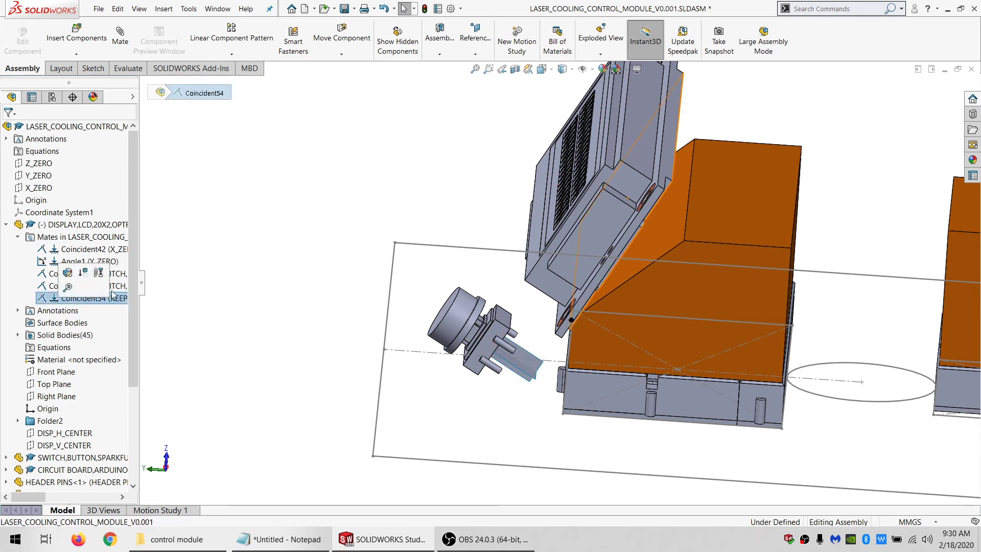
click(65, 301)
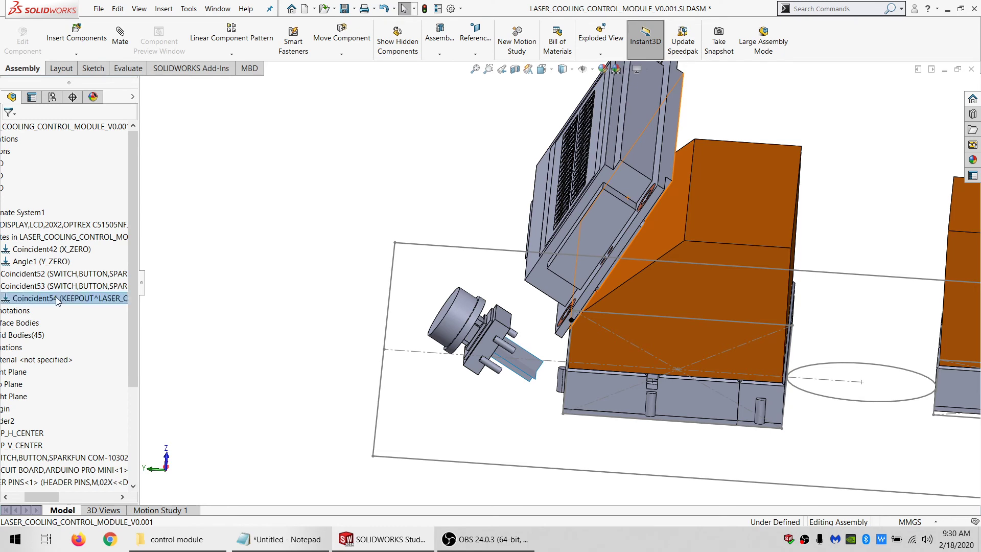
key(Delete)
click(504, 277)
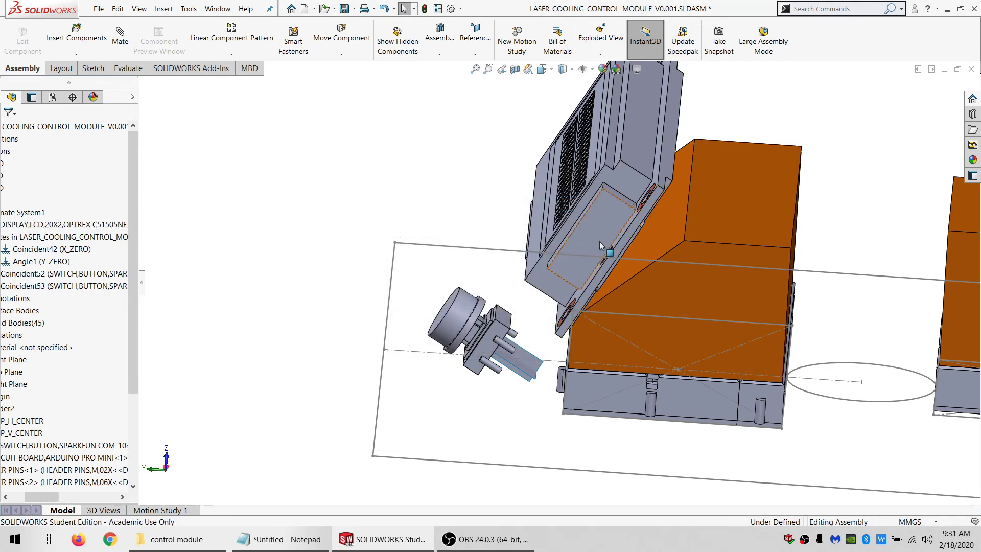
drag(605, 222, 605, 179)
drag(502, 309, 506, 304)
- Add a 10 mm distance mate between the button switch's lower corner vertex and the Z_ZERO plane
mouse_move(506, 304)
middle_down()
mouse_move(551, 279)
mouse_move(567, 331)
mouse_move(565, 270)
mouse_move(586, 272)
mouse_move(494, 307)
mouse_move(514, 303)
mouse_move(509, 289)
mouse_move(505, 310)
middle_up()
scroll(486, 347, down, 4)
scroll(501, 407, up, 3)
scroll(721, 346, down, 1)
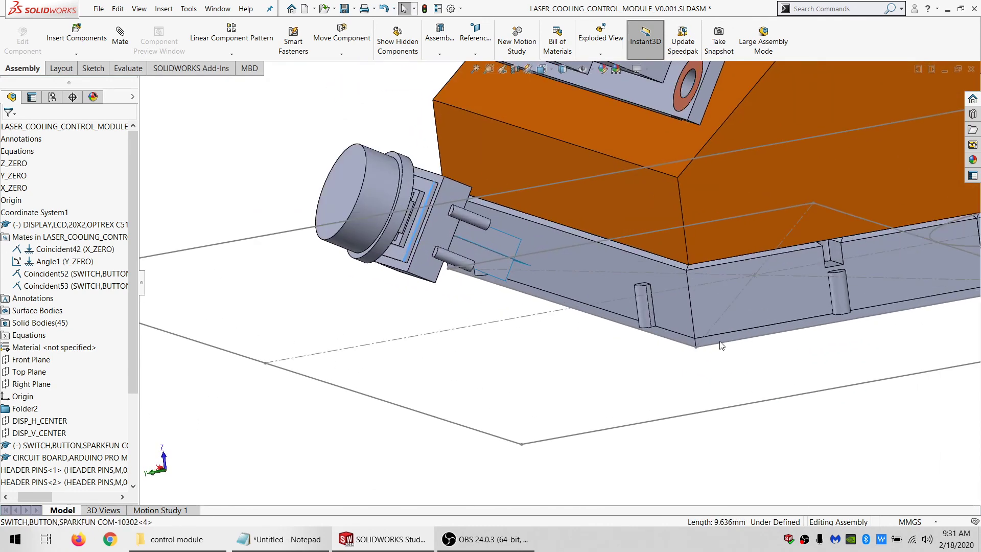
scroll(727, 416, up, 1)
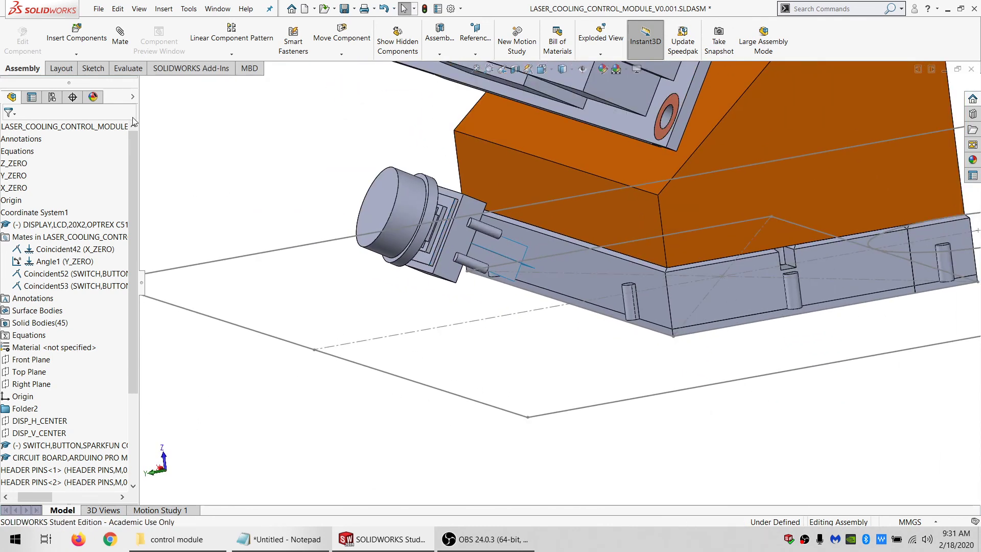
click(456, 283)
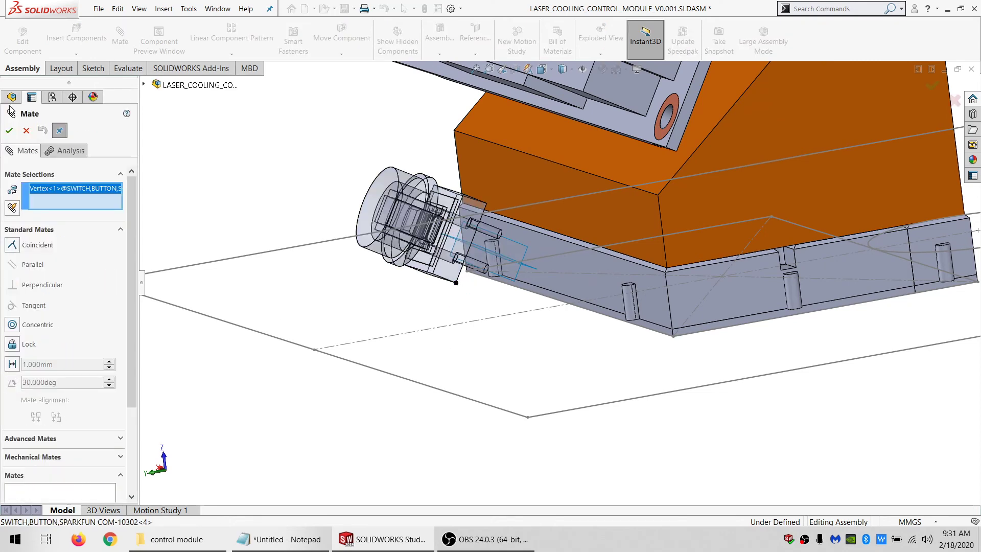
click(144, 84)
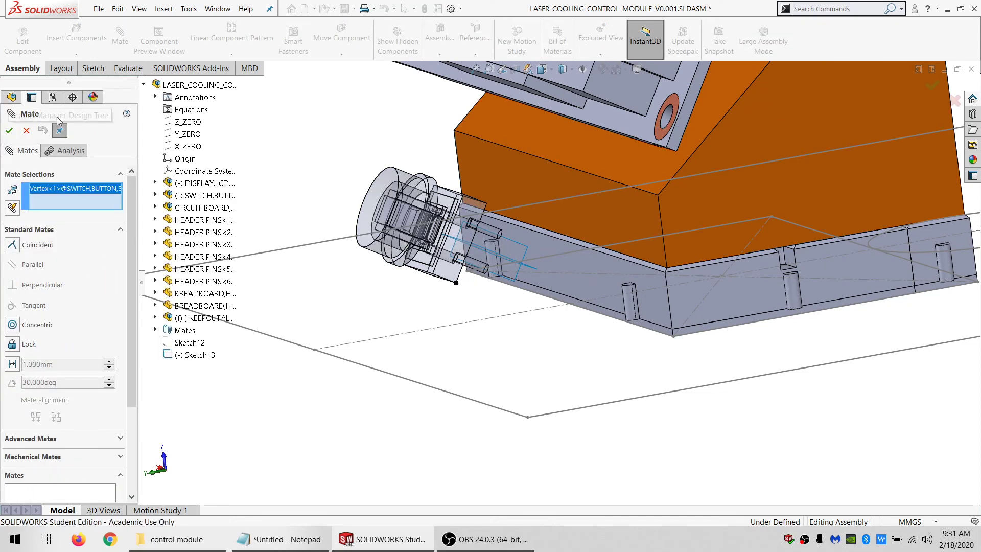
click(187, 122)
click(13, 364)
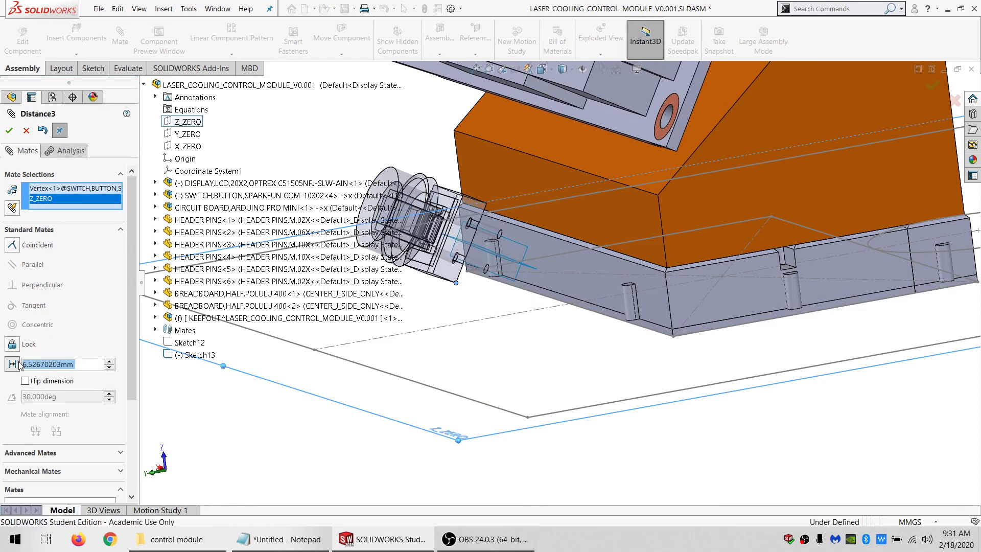
text(10)
key(Return)
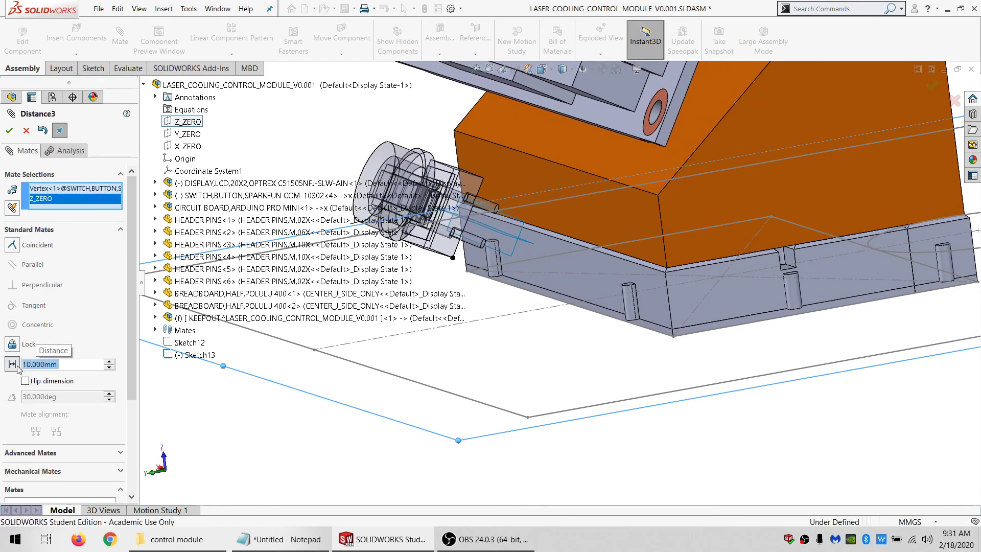
click(9, 130)
click(10, 136)
scroll(560, 148, up, 3)
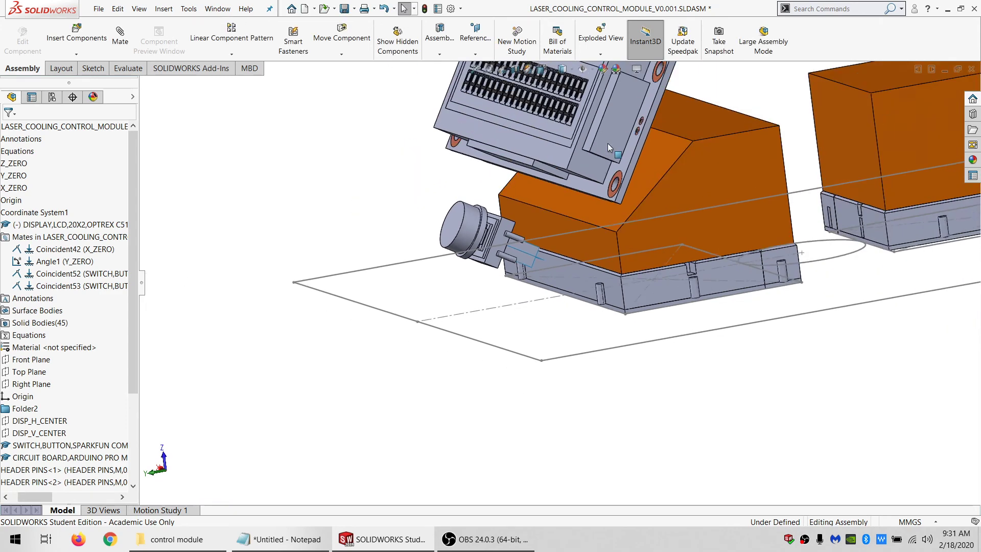
- Check whether the display and the button switch can still be moved by trying to shift each component
scroll(608, 143, down, 2)
drag(596, 158, 550, 171)
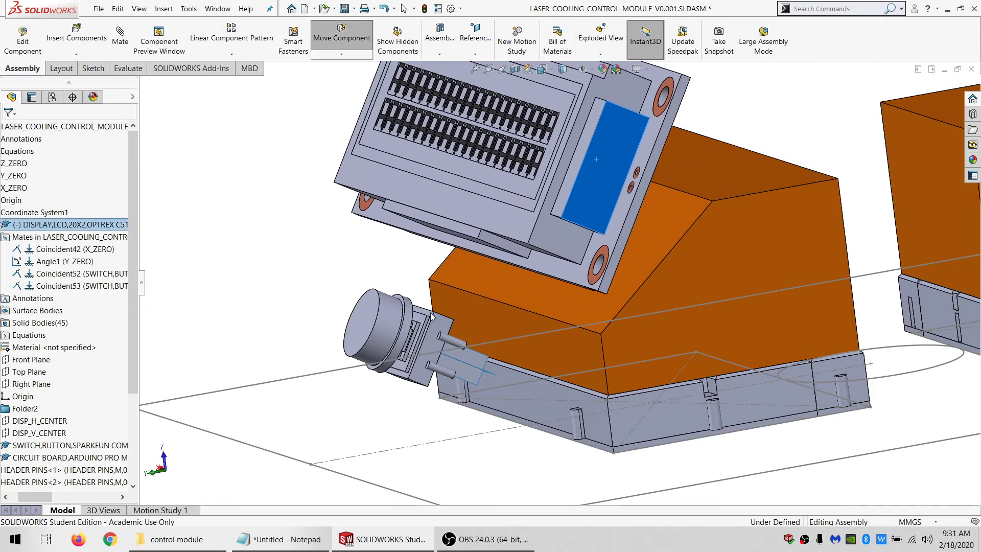
drag(376, 327, 387, 302)
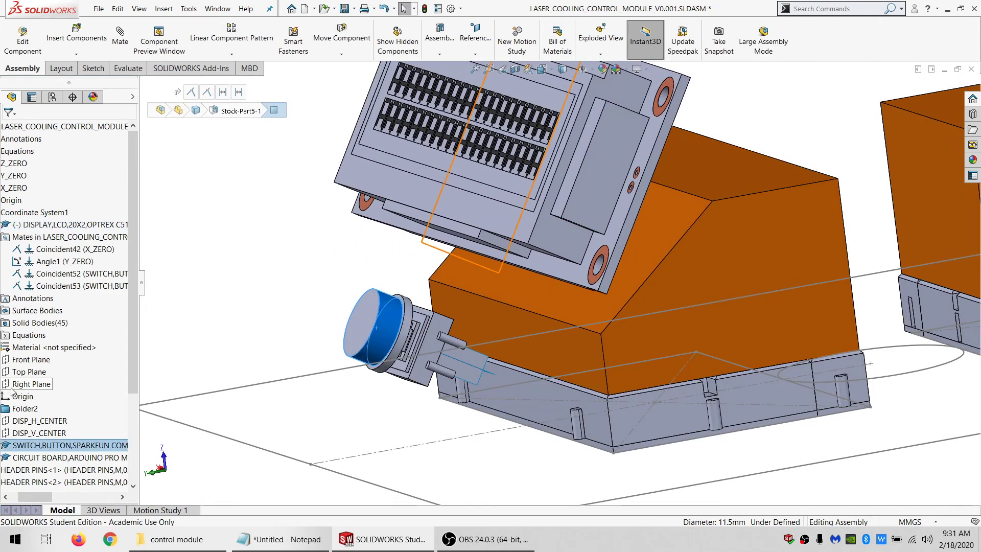
- Collapse the display's entries in the feature tree, identify the keepout, and examine the display, button and keepout from the front
click(4, 496)
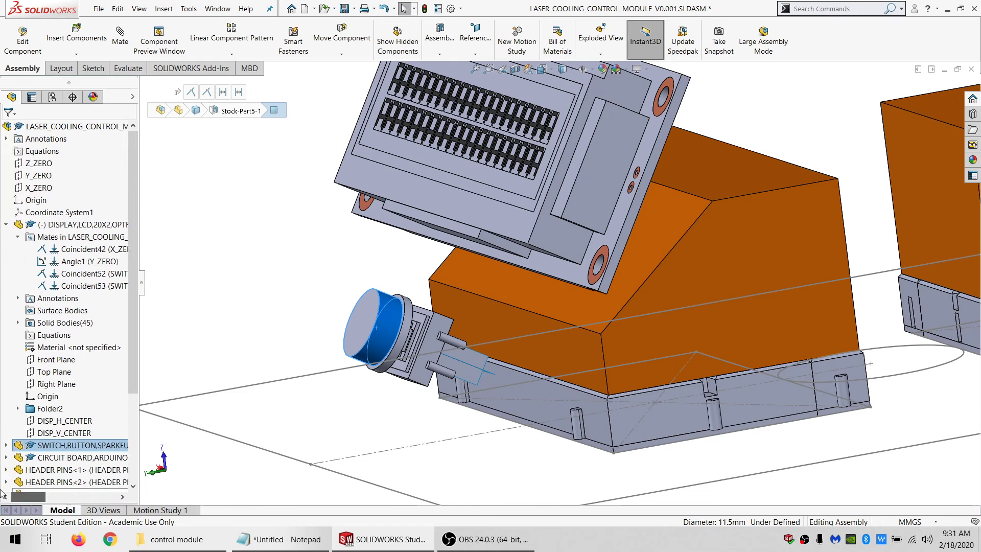
click(7, 225)
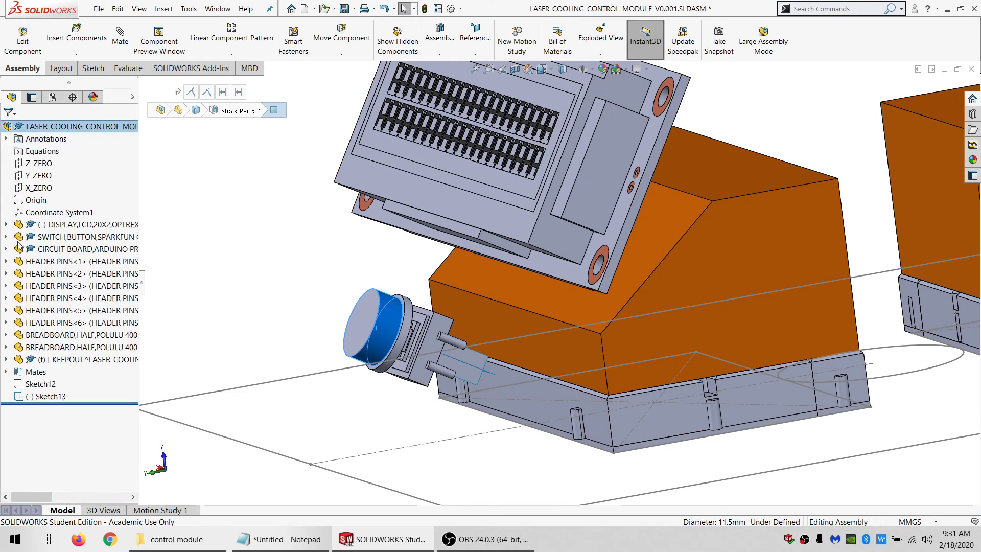
click(68, 364)
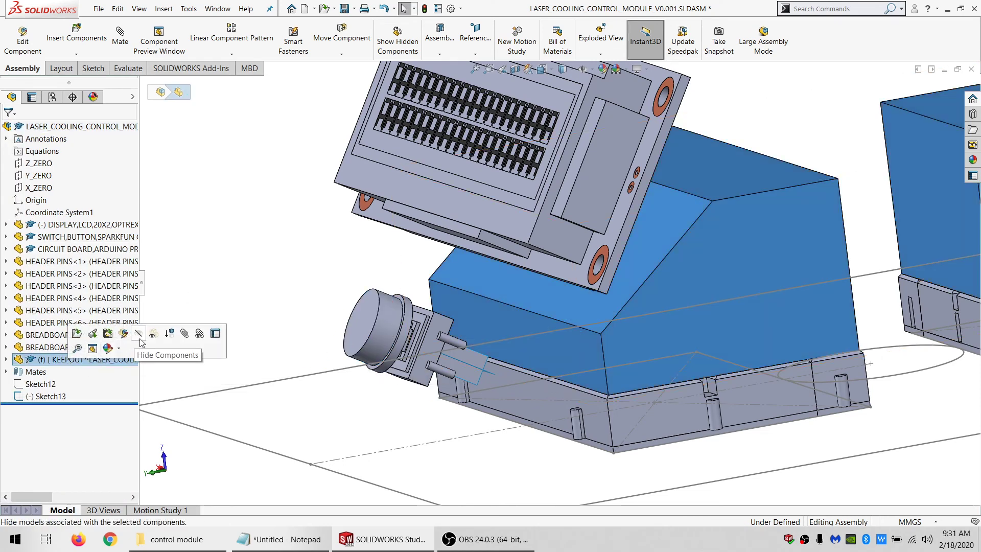
scroll(366, 308, up, 2)
middle_drag(366, 308, 575, 228)
drag(575, 228, 562, 260)
scroll(568, 294, down, 3)
mouse_move(563, 292)
middle_down()
mouse_move(532, 292)
mouse_move(589, 271)
mouse_move(496, 289)
mouse_move(475, 262)
mouse_move(495, 264)
mouse_move(453, 229)
mouse_move(426, 267)
mouse_move(449, 317)
middle_up()
- Start a new assembly sketch on the front face of the button switch
click(446, 243)
click(415, 242)
click(500, 324)
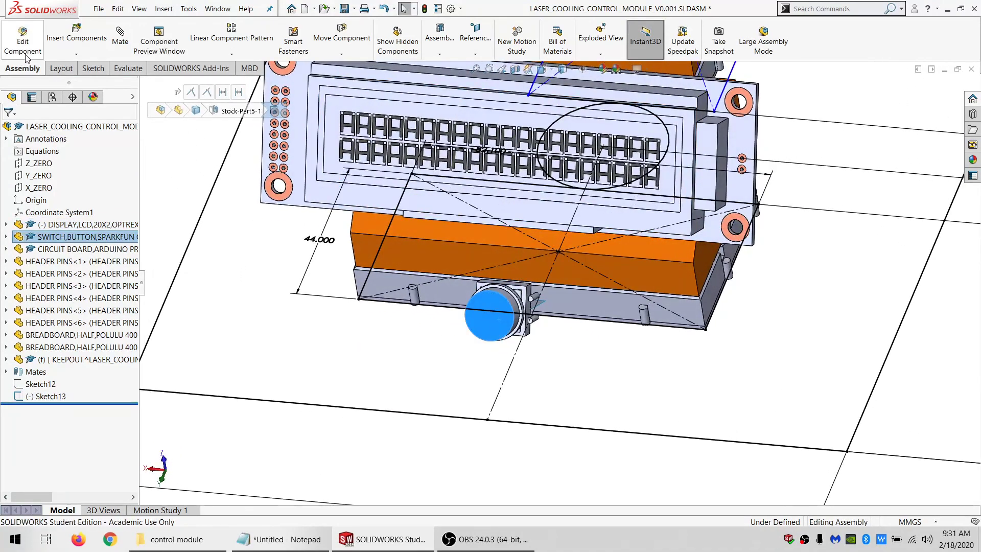
click(81, 68)
click(14, 33)
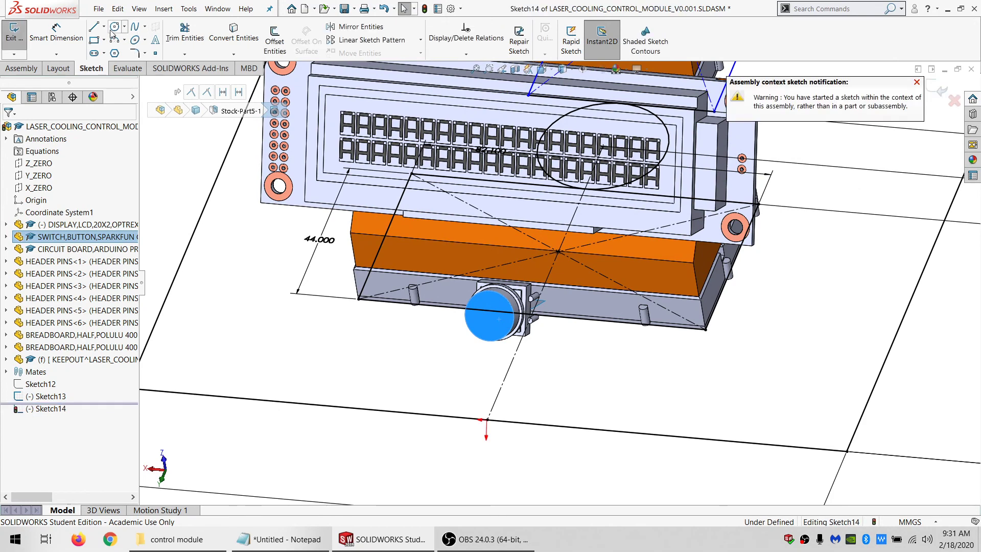
- Sketch a circle with a radius of about 8.2 mm and make it concentric with the button's round edge
click(453, 352)
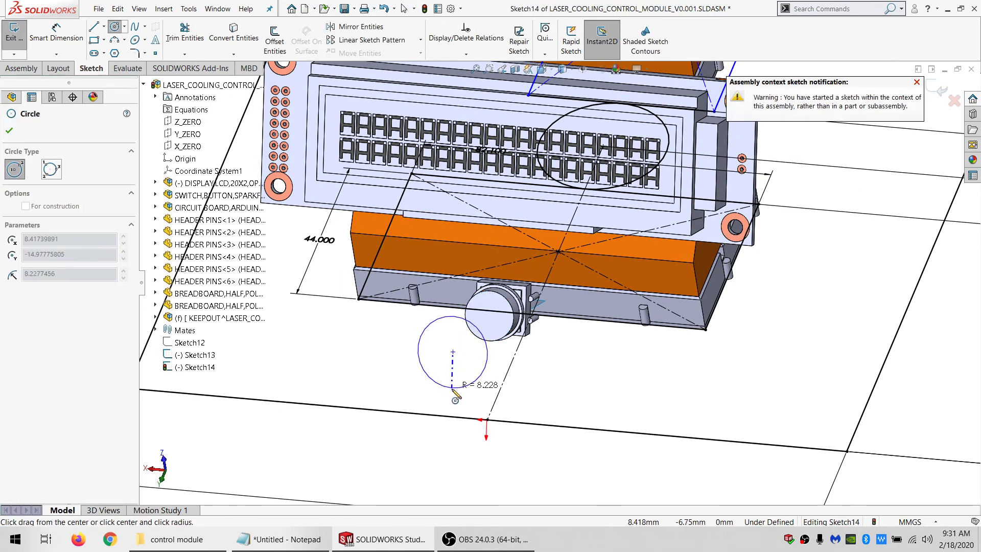
click(486, 341)
key(Escape)
ctrl+click(491, 342)
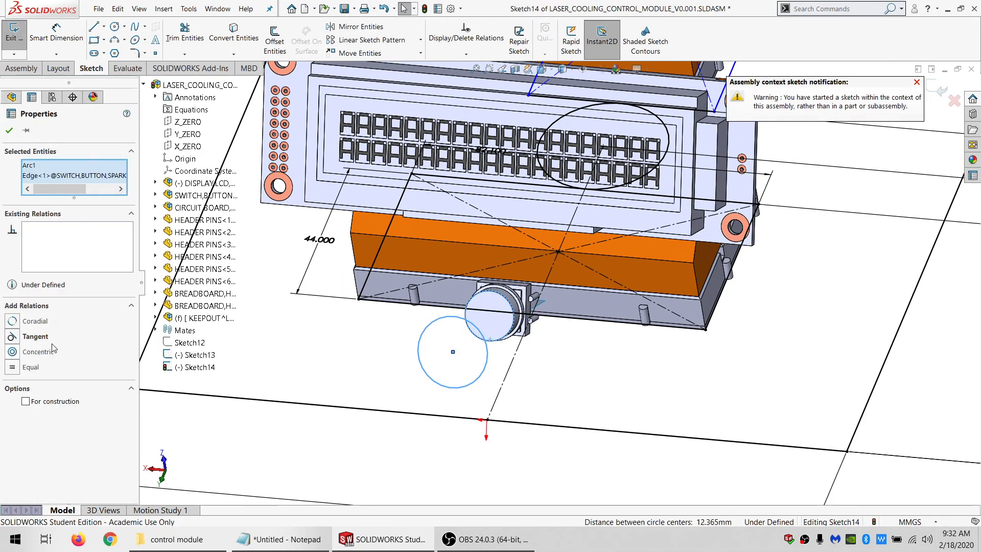
scroll(567, 348, up, 1)
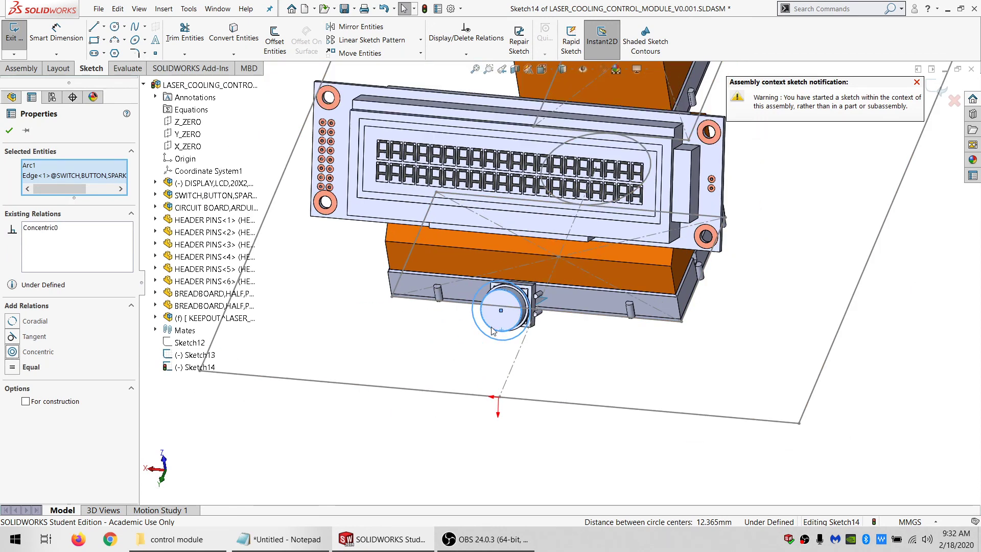
middle_drag(497, 318, 478, 319)
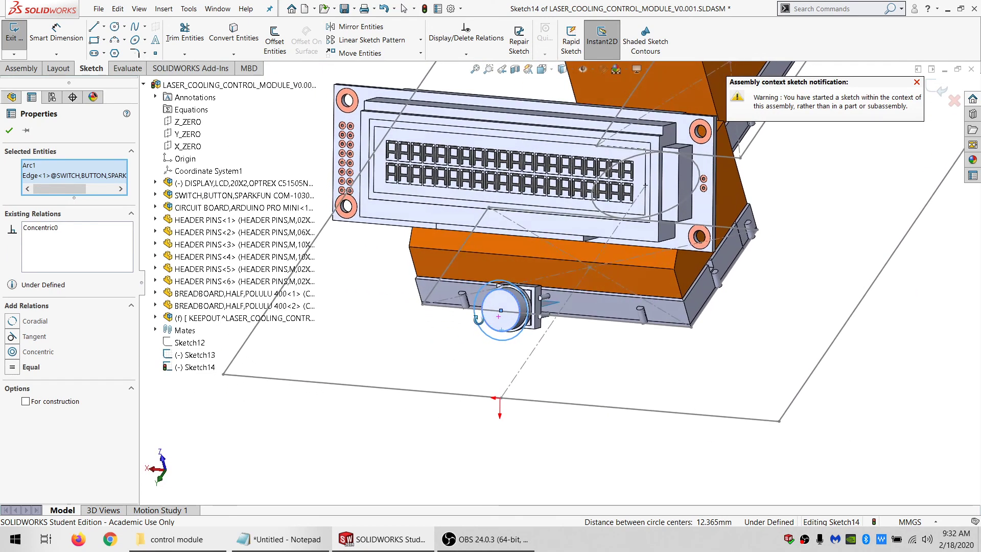
click(475, 397)
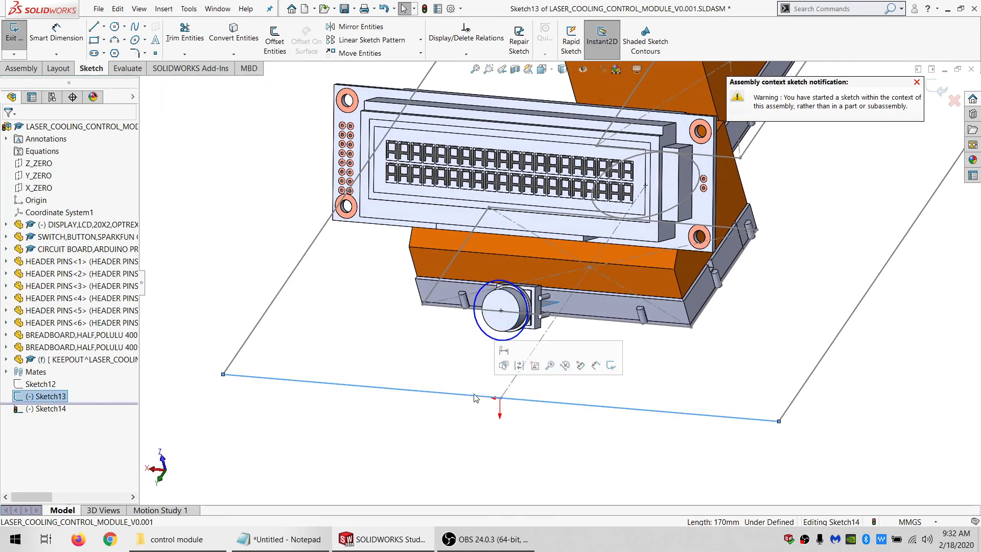
click(31, 164)
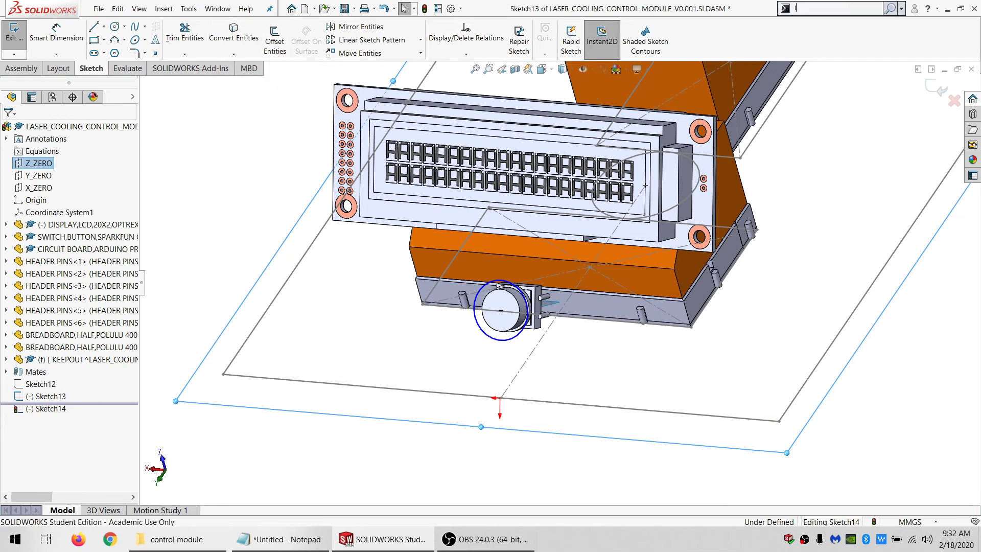
text(INTERS)
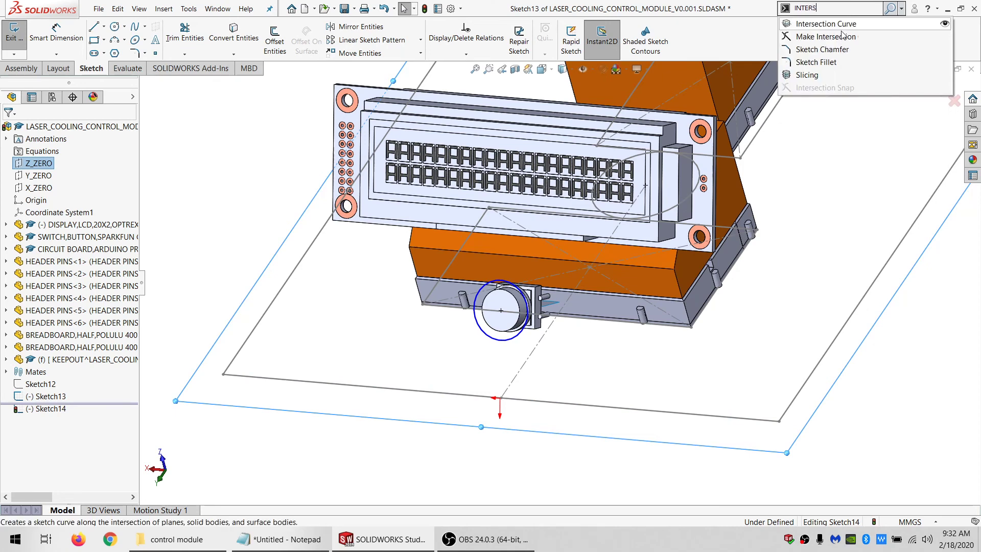
click(839, 37)
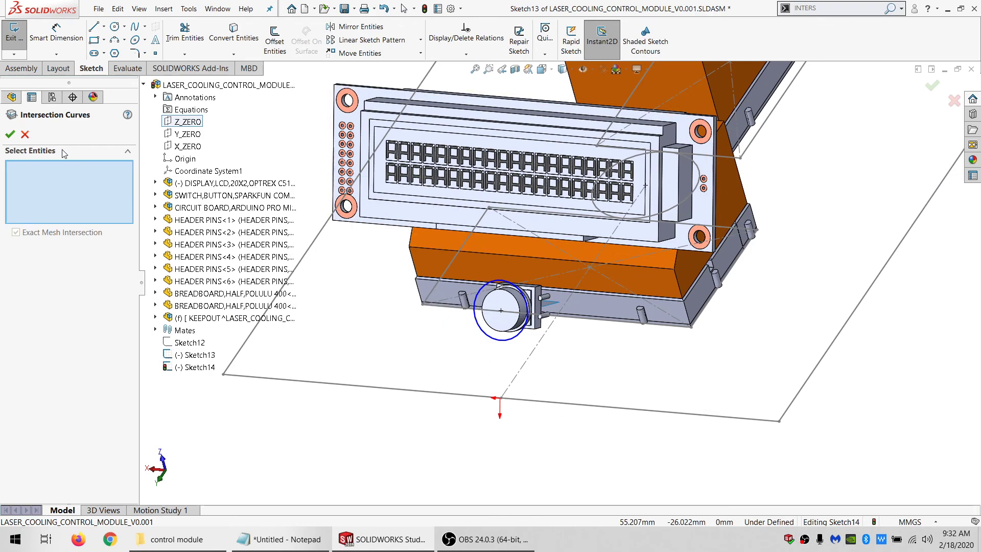
click(28, 134)
- Sketch a nearly horizontal line about 128 mm long below the button
middle_drag(549, 263, 607, 322)
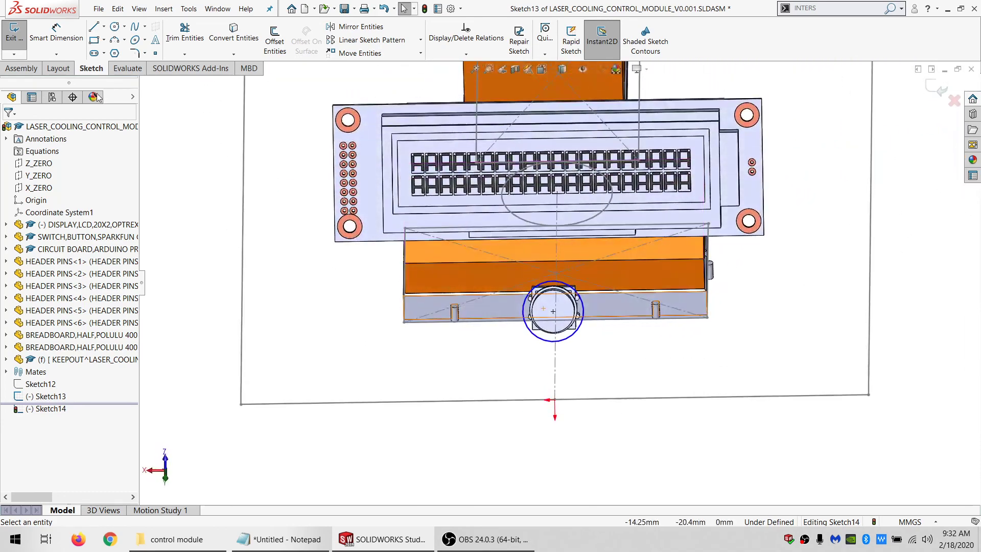
click(94, 29)
drag(297, 362, 770, 347)
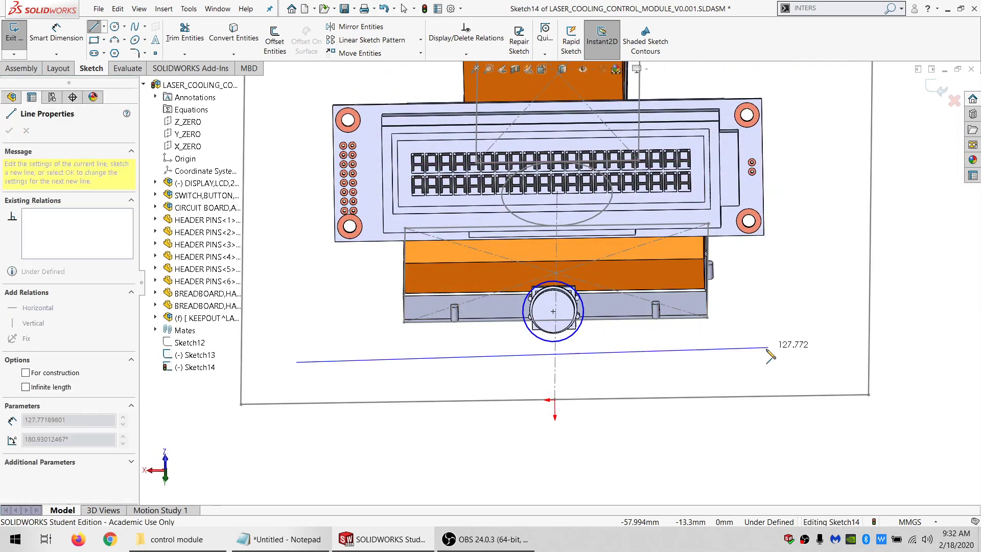
key(Escape)
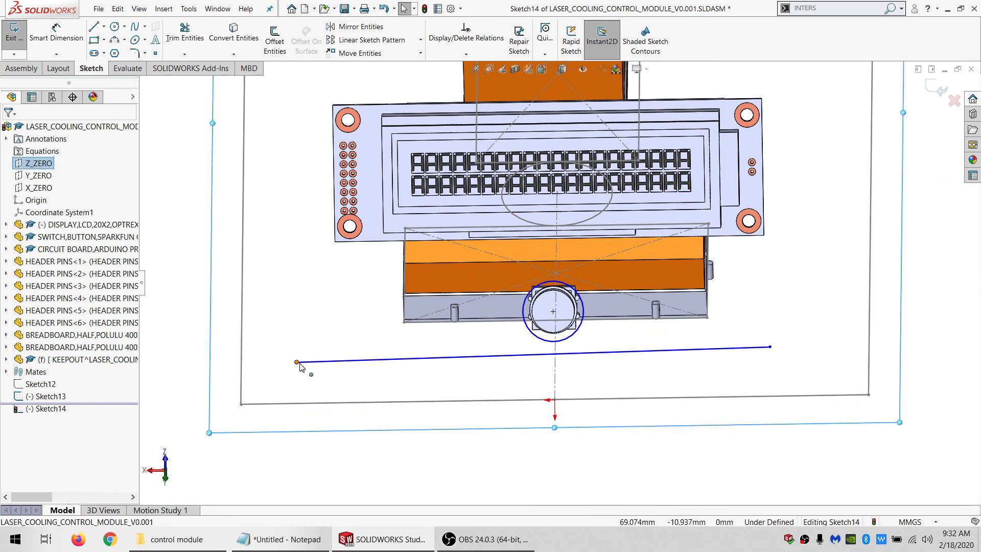
- Try to find a sketch relation between the new line, including its outer endpoint, and the Z_ZERO plane
ctrl+click(301, 362)
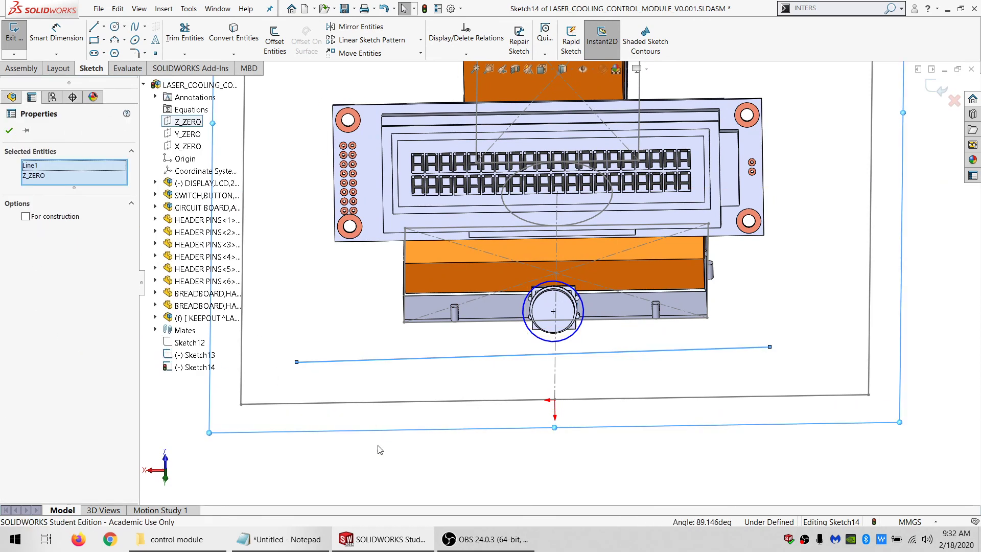
click(370, 464)
click(39, 164)
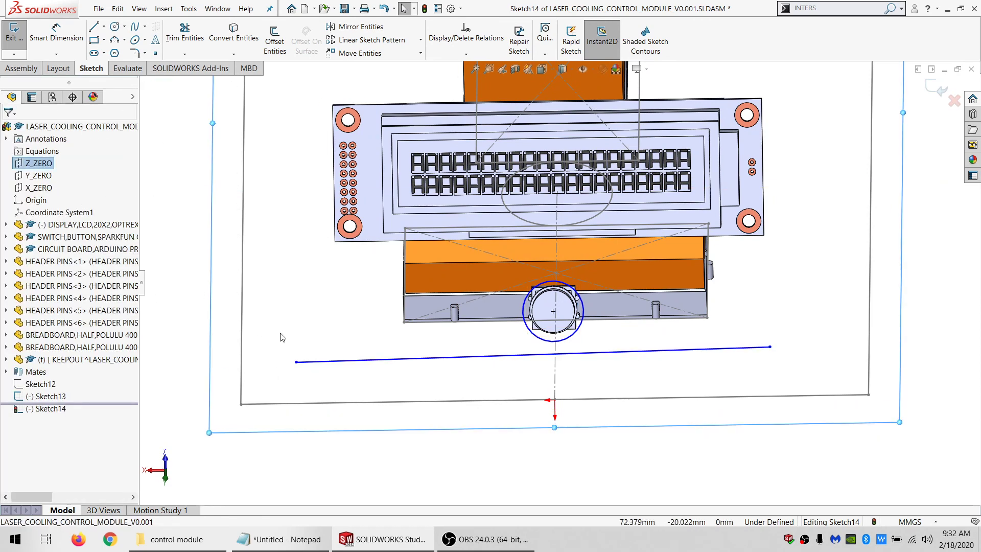
click(296, 363)
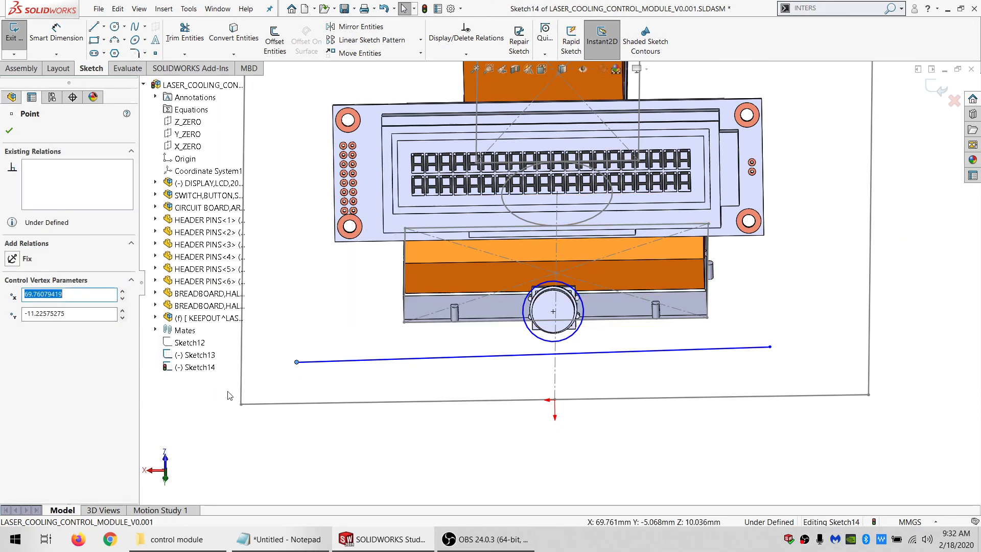
click(308, 451)
click(39, 163)
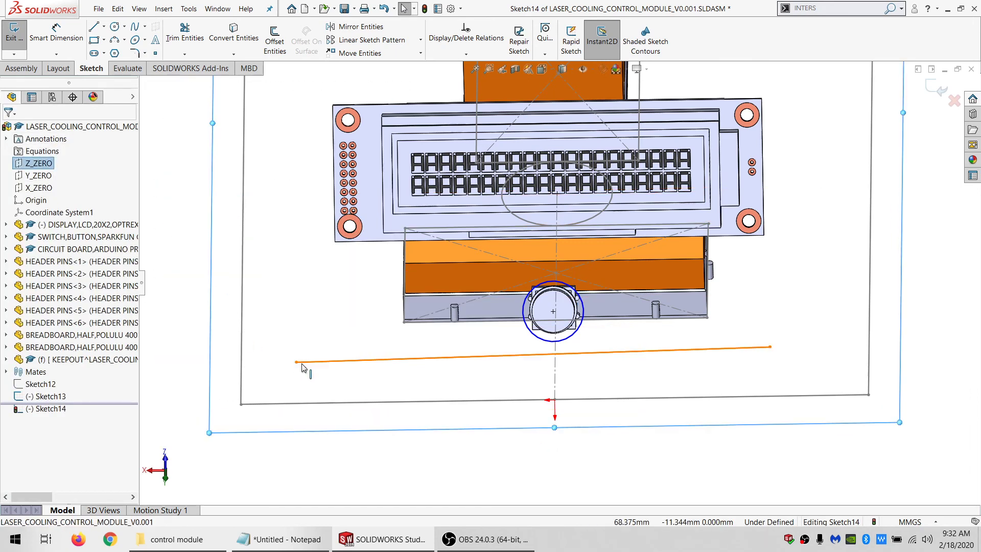
ctrl+click(297, 362)
scroll(516, 378, up, 2)
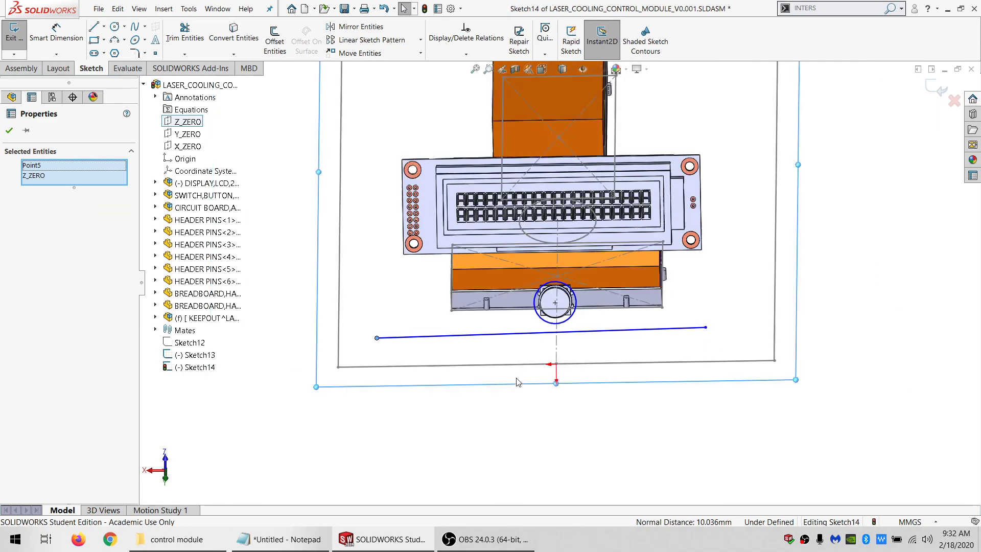
scroll(541, 365, down, 1)
mouse_move(544, 359)
middle_down()
mouse_move(534, 324)
mouse_move(471, 344)
mouse_move(526, 330)
mouse_move(527, 348)
middle_up()
scroll(522, 335, up, 3)
scroll(496, 328, down, 2)
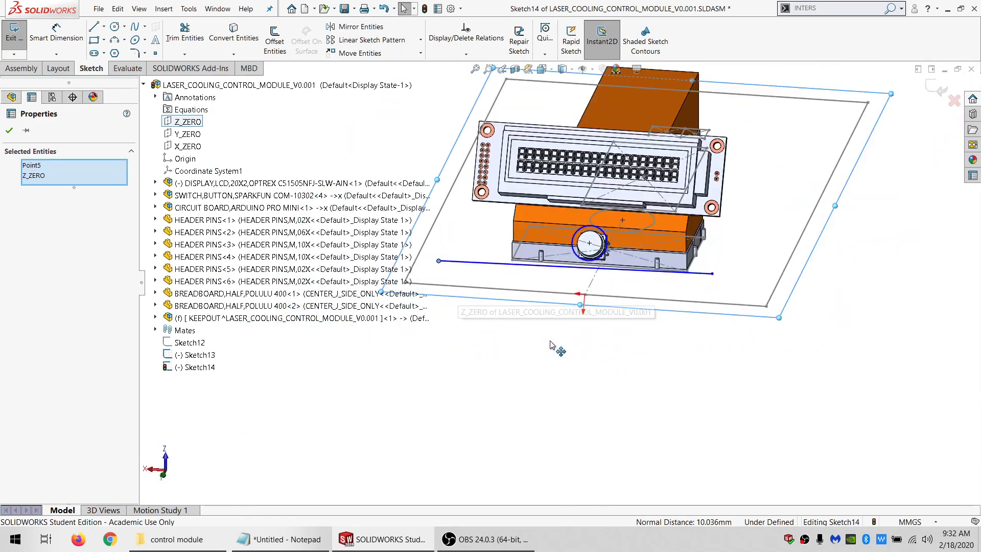
click(588, 327)
- Inspect the line against the base outline and retry relating its endpoint to the Z_ZERO plane
scroll(588, 330, up, 2)
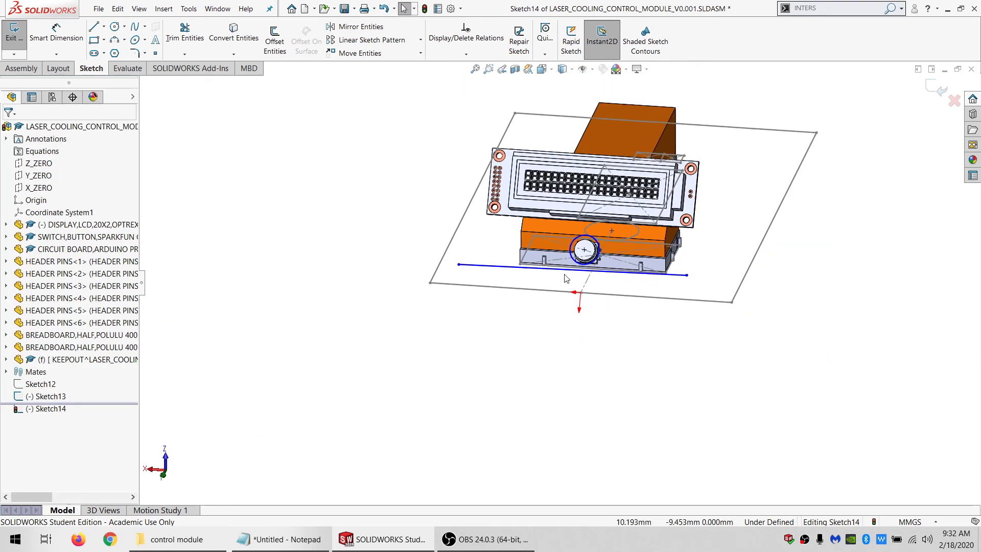
scroll(579, 259, down, 2)
mouse_move(575, 258)
middle_down()
mouse_move(500, 280)
mouse_move(516, 286)
middle_up()
scroll(548, 340, down, 3)
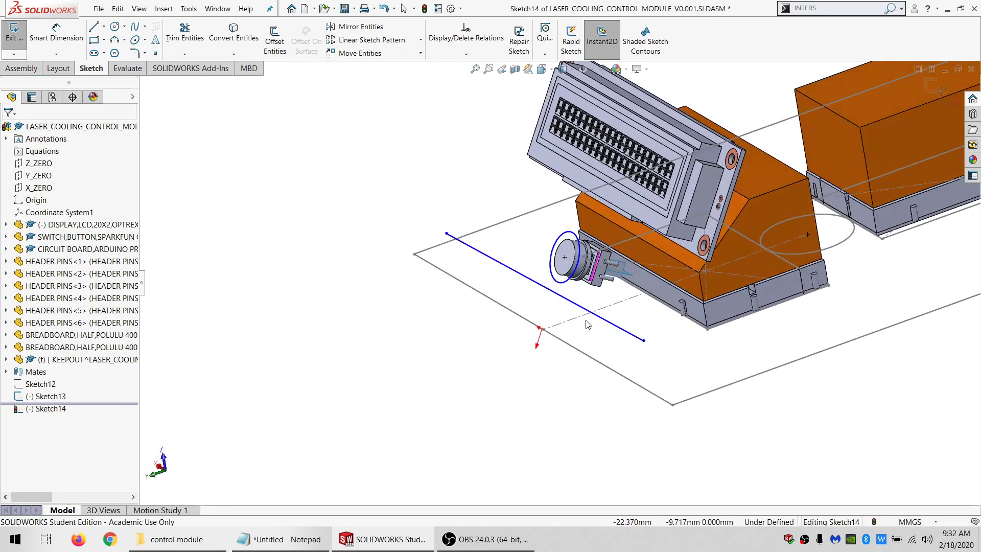
mouse_move(548, 340)
middle_down()
mouse_move(499, 299)
mouse_move(597, 299)
middle_up()
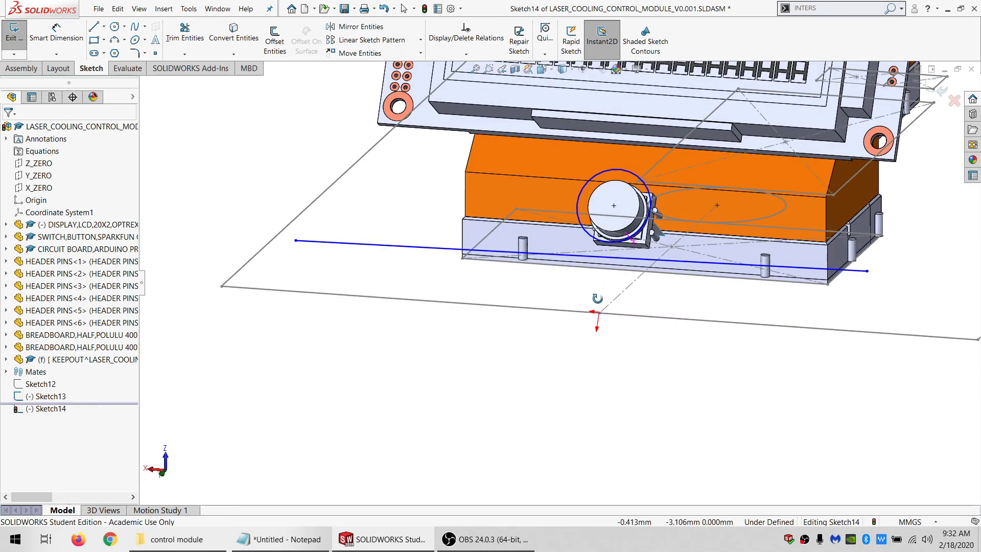
click(33, 162)
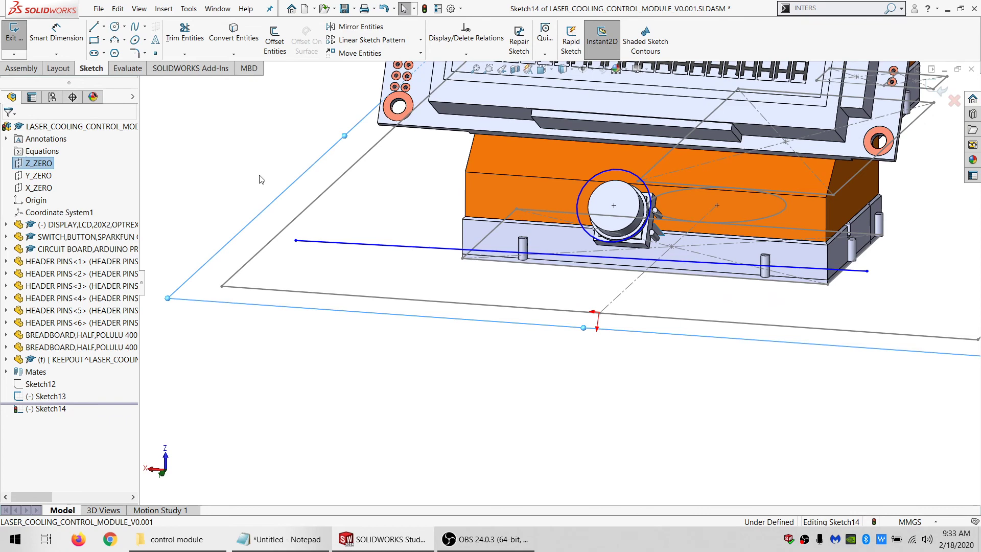
ctrl+click(295, 241)
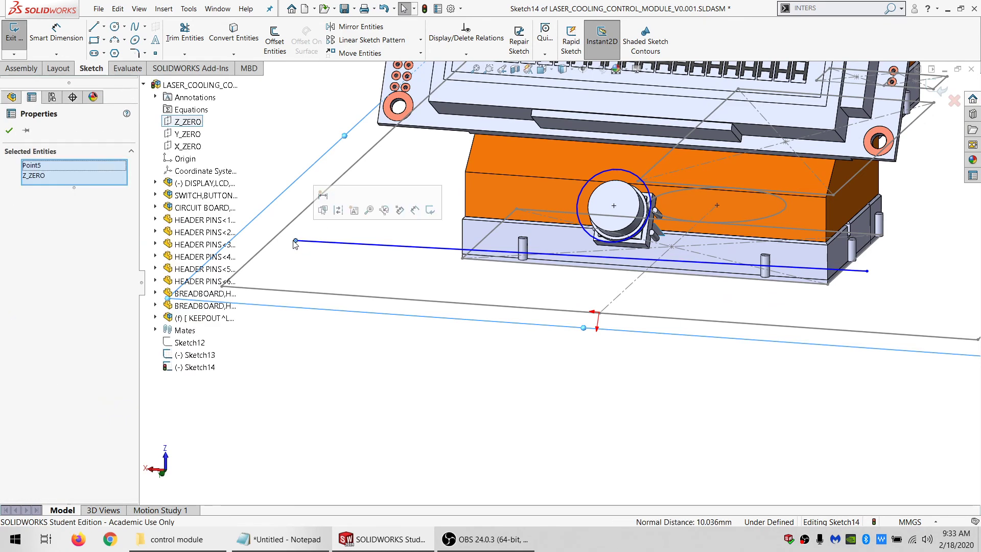
click(377, 409)
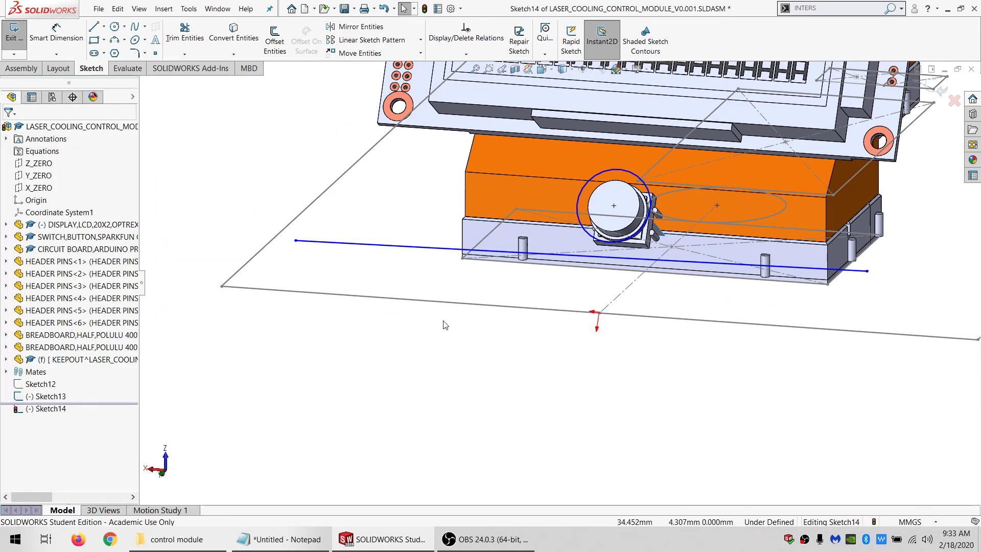
- Place a sketch point below the button and make it coincident with the centerline of Sketch13
click(155, 53)
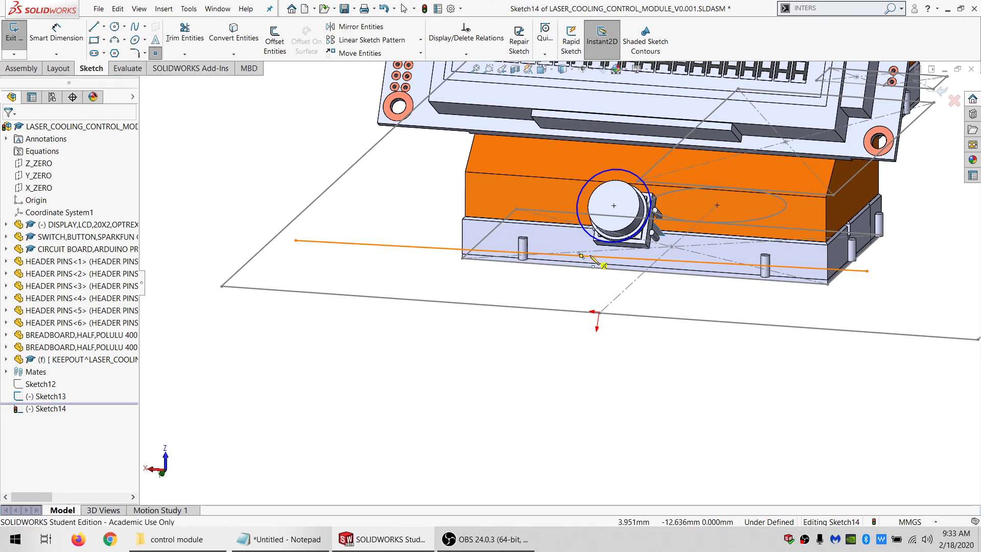
click(542, 284)
key(Escape)
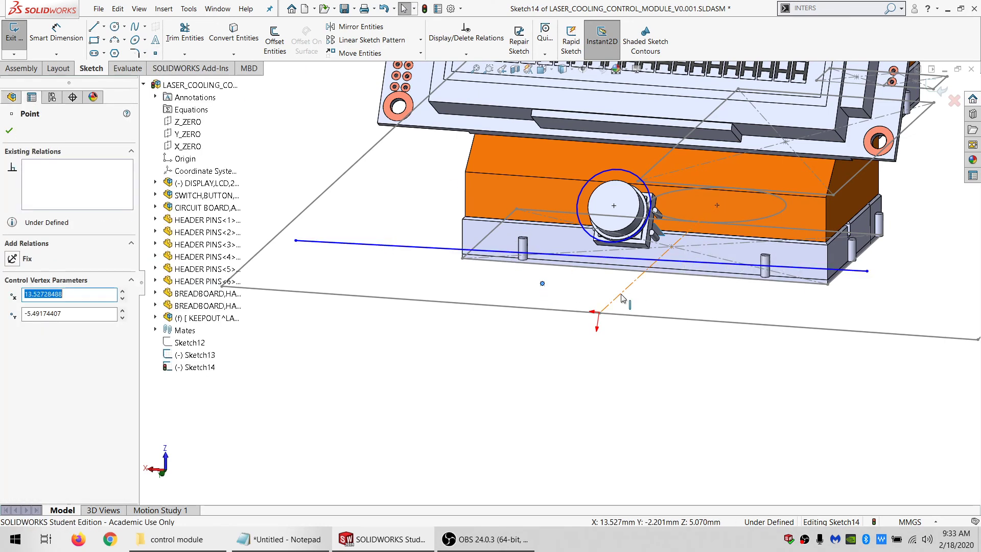
ctrl+click(623, 298)
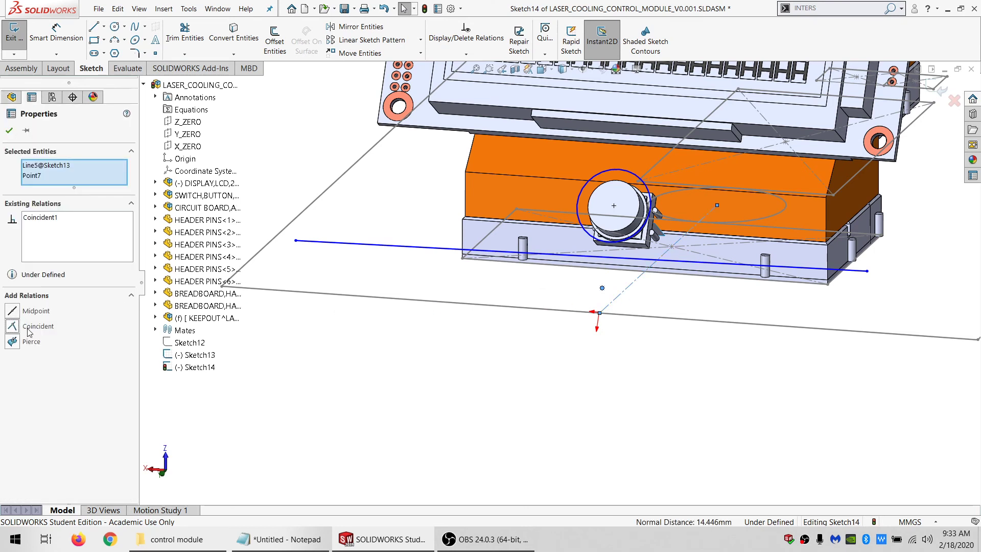
- Try to add a pierce relation between the sketch point and the centerline of Sketch13
click(21, 344)
key(Return)
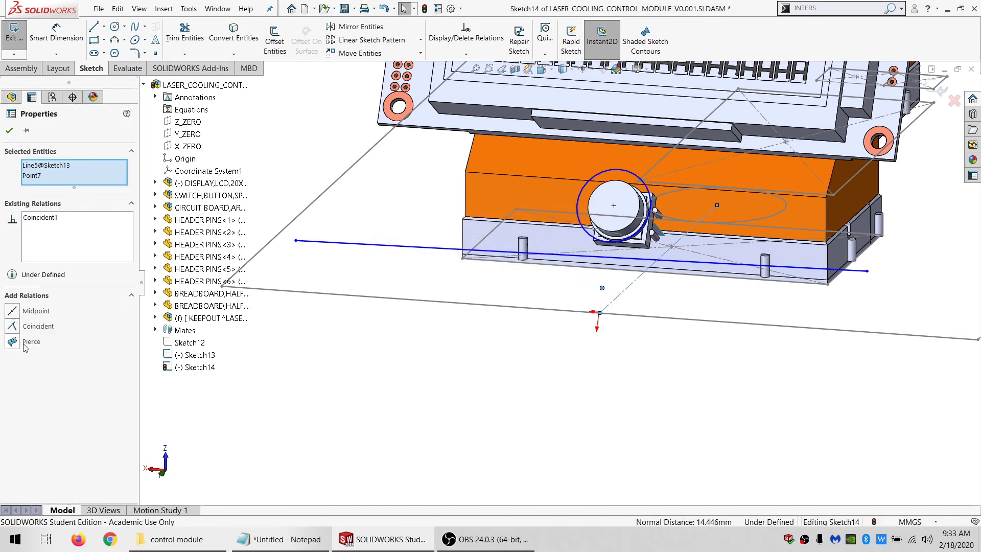
key(Escape)
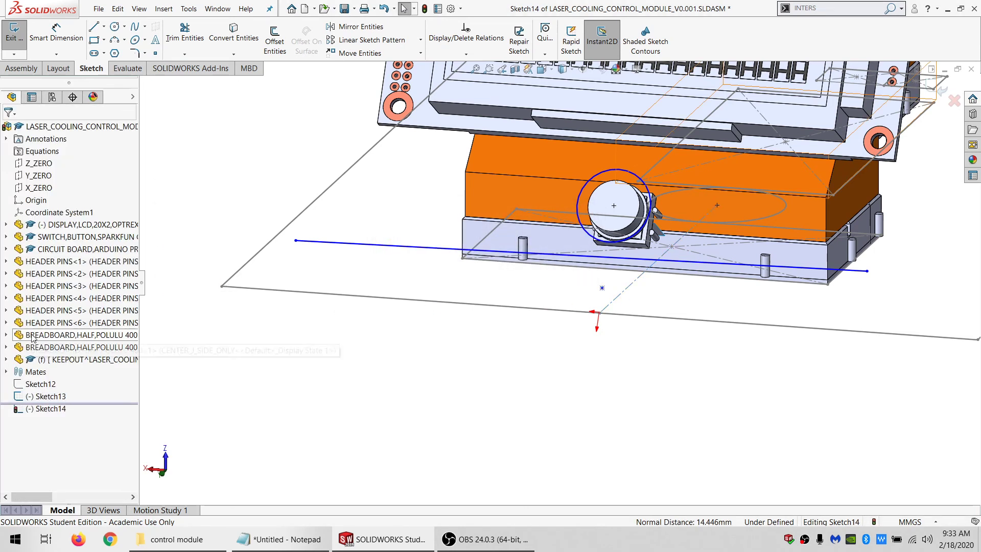
- Delete the sketch point below the button and close Sketch14
click(603, 286)
key(Delete)
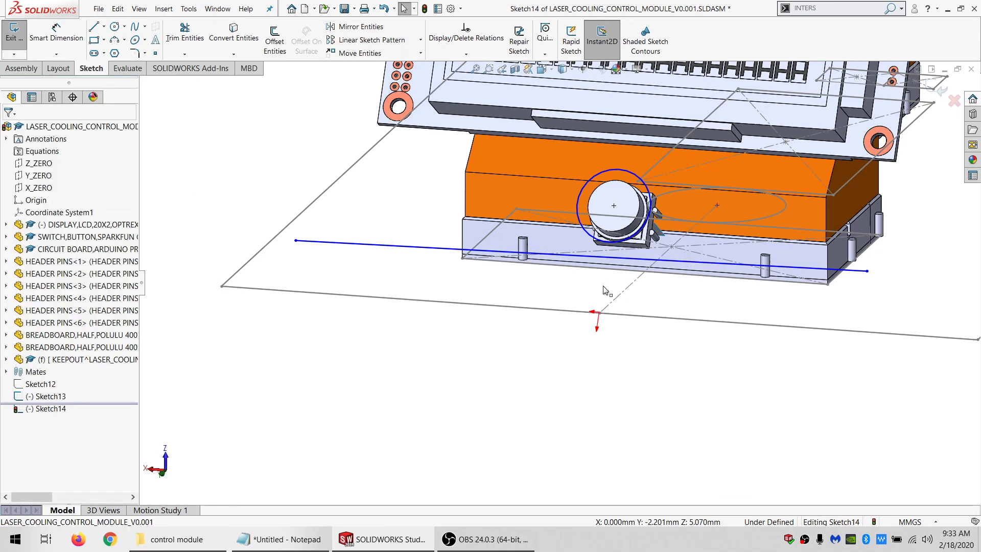
click(12, 31)
click(39, 163)
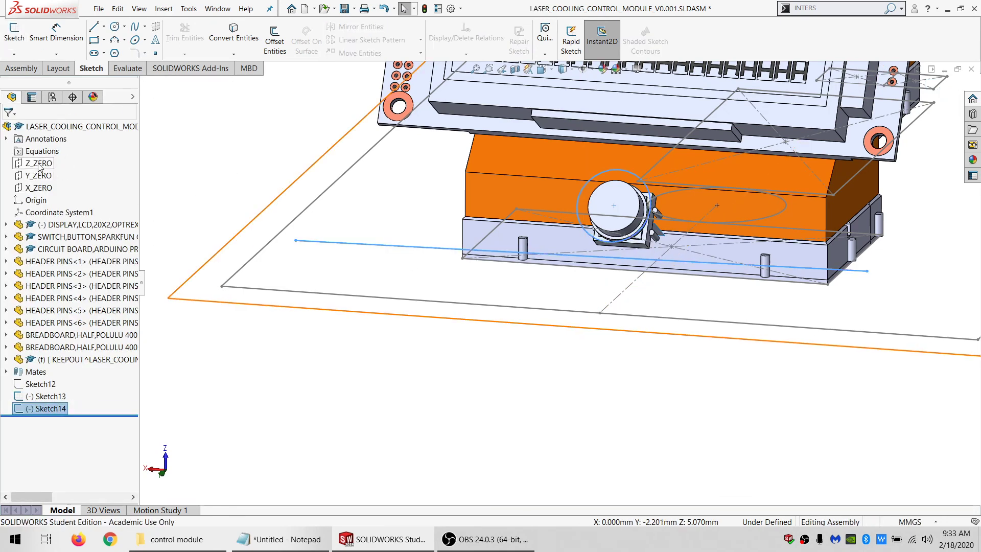
click(15, 36)
key(l)
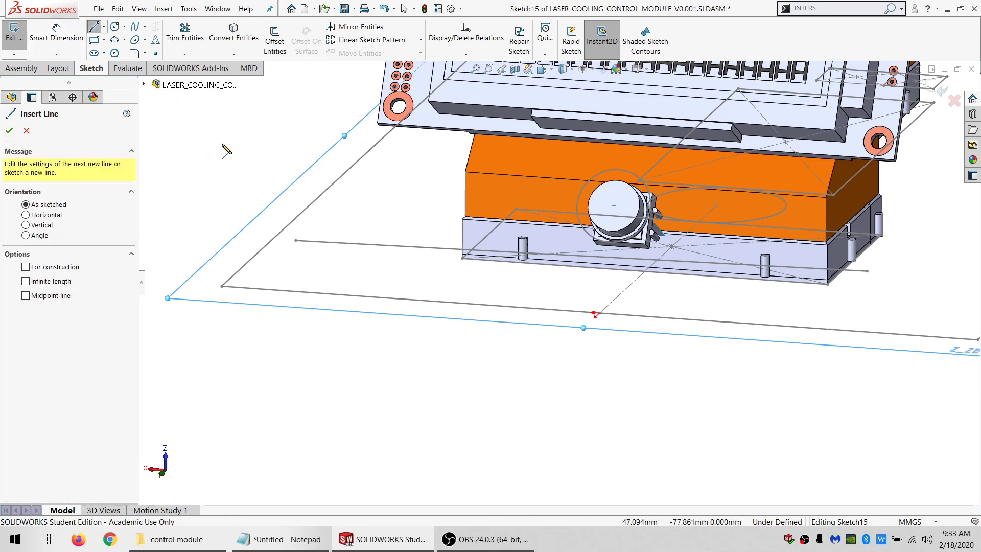
click(14, 32)
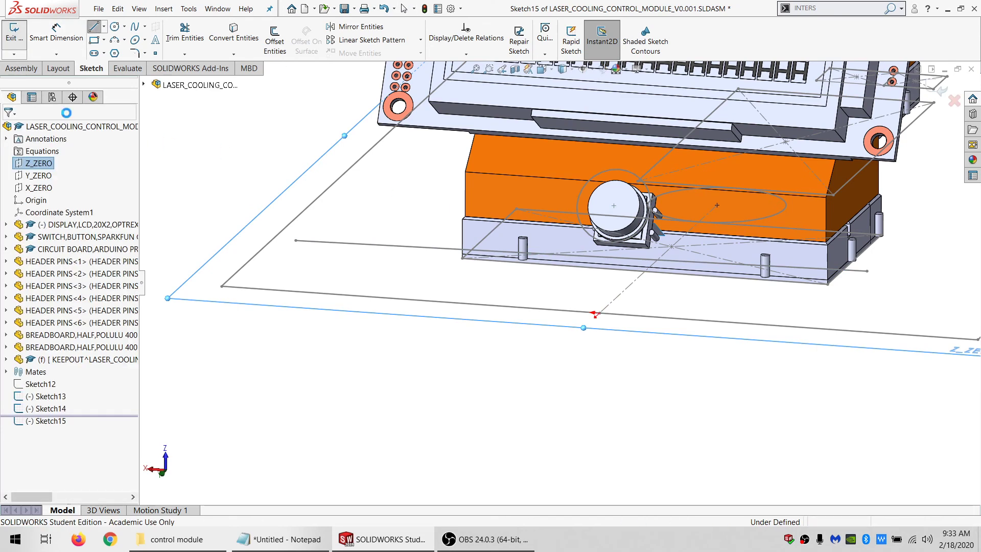
- In Sketch13, draw a line outward from the front edge's midpoint and make it parallel and equal in length to the existing centerline
click(415, 305)
click(449, 258)
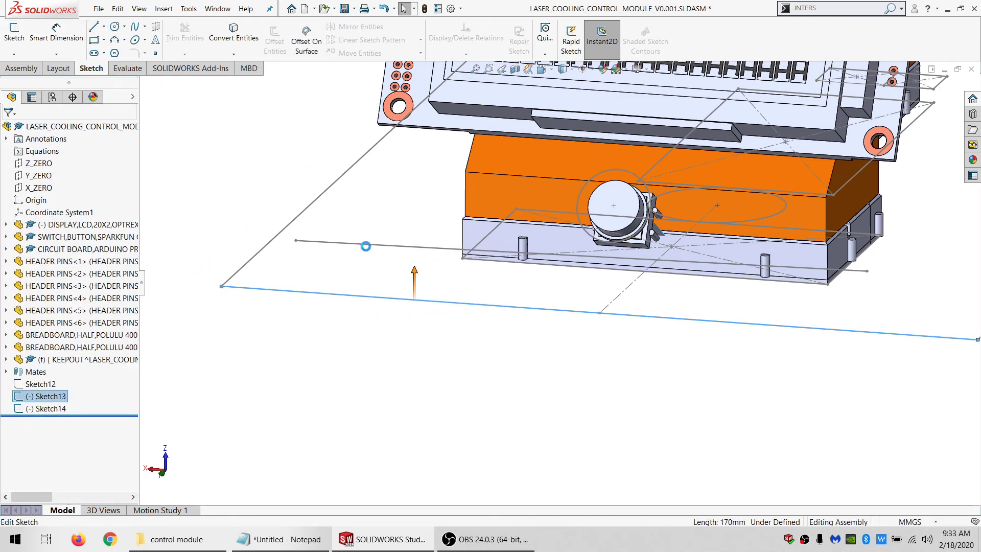
click(92, 28)
drag(596, 313, 467, 476)
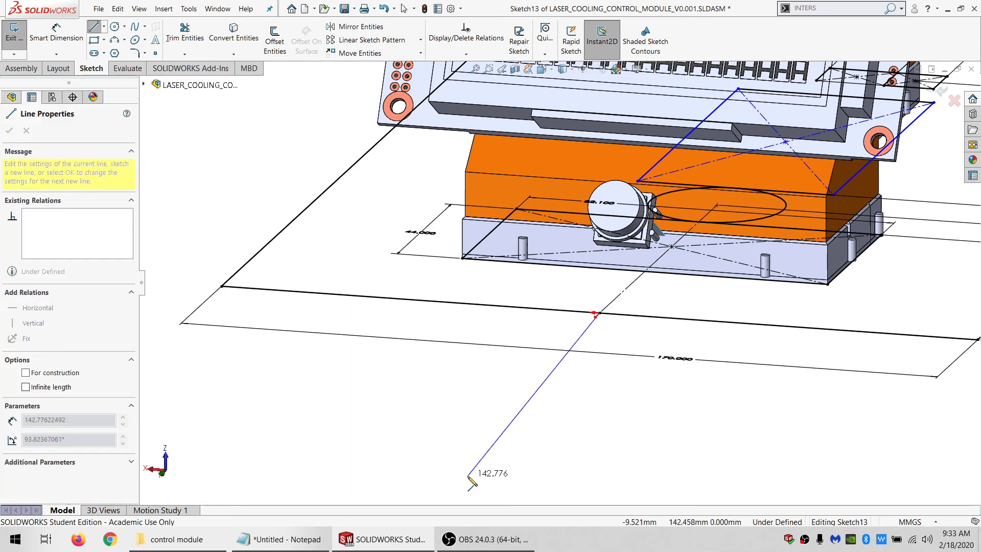
key(Escape)
click(542, 391)
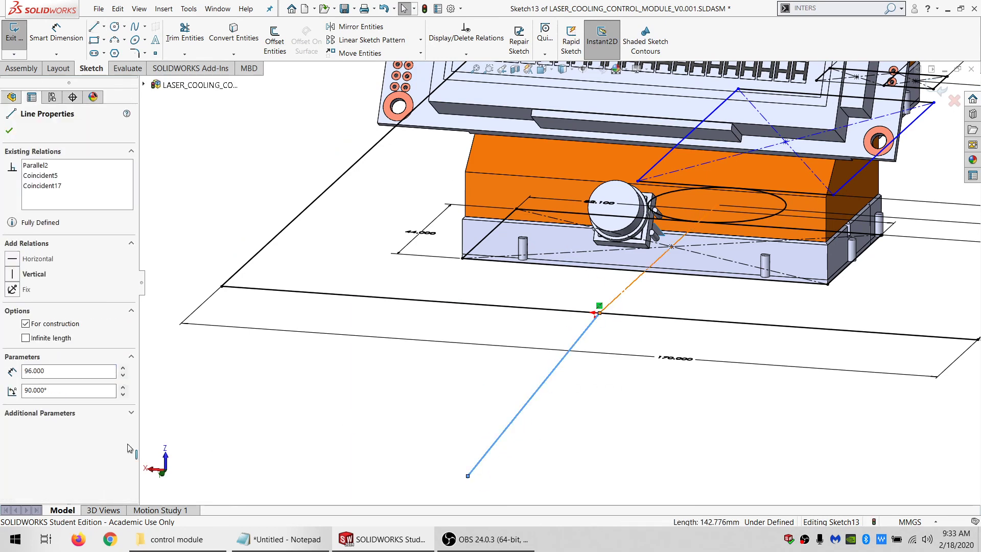
click(28, 388)
key(Escape)
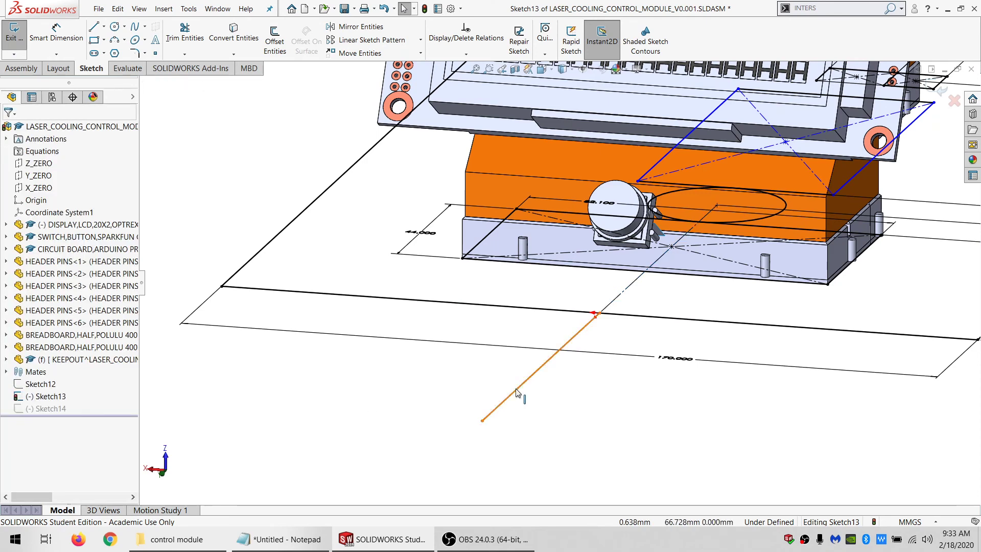
- Convert the new outward line to construction geometry and close Sketch13
click(513, 400)
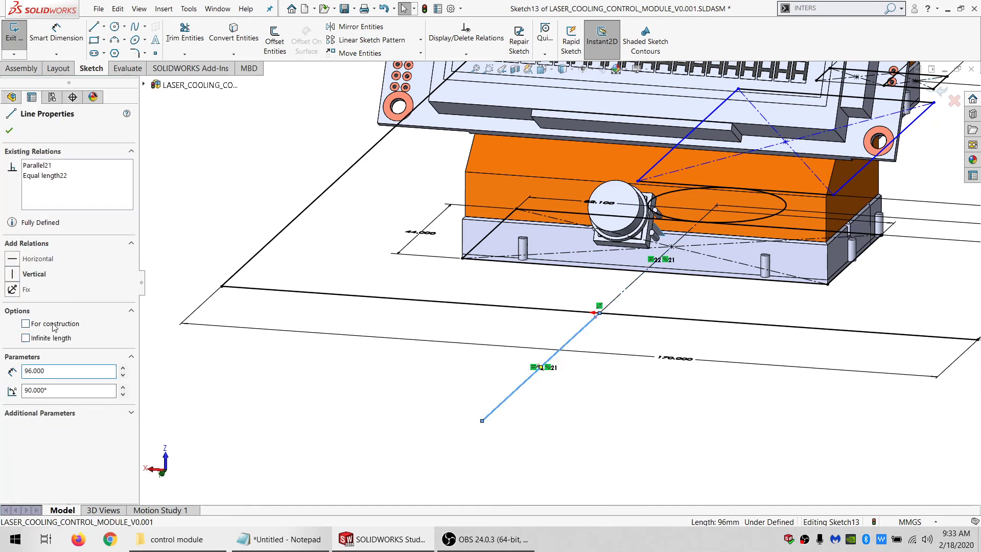
key(Escape)
click(14, 31)
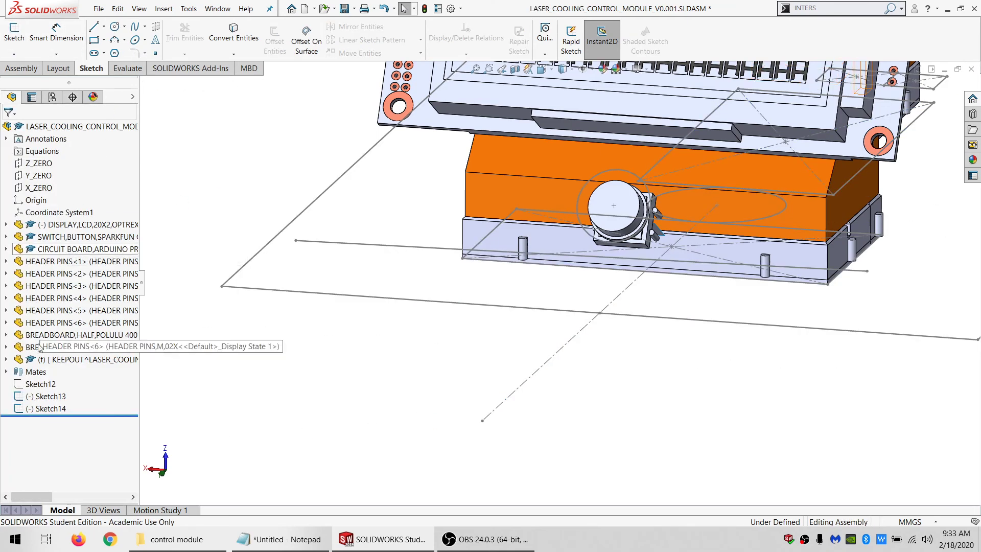
- In Sketch14, place a sketch point below the button and pierce it with the new construction line of Sketch13
click(46, 408)
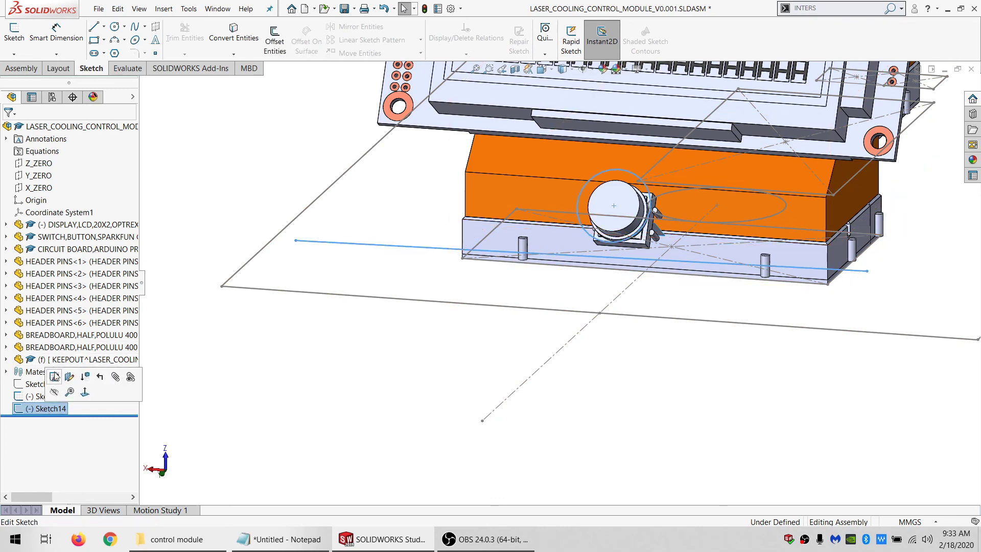
click(55, 363)
click(156, 55)
click(471, 323)
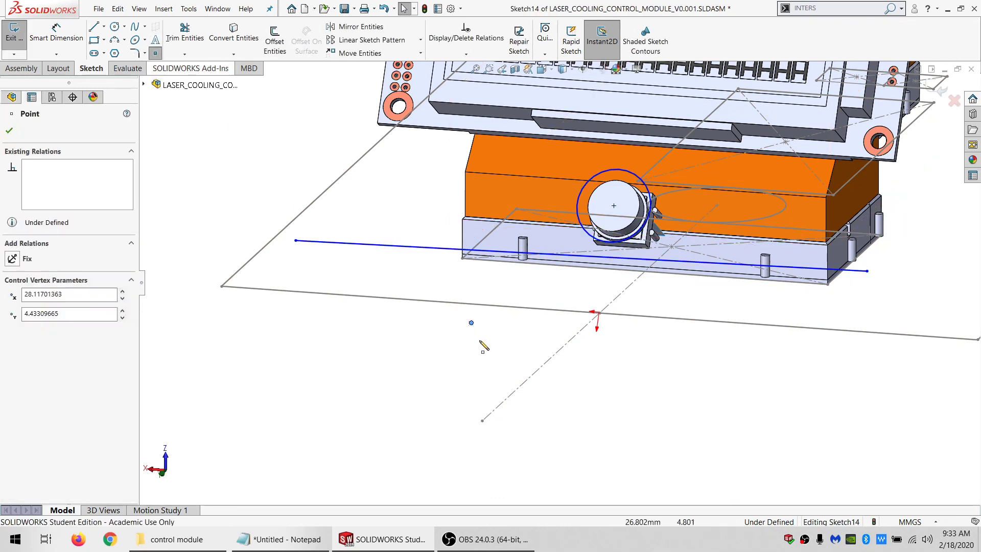
key(Escape)
click(472, 324)
ctrl+click(524, 389)
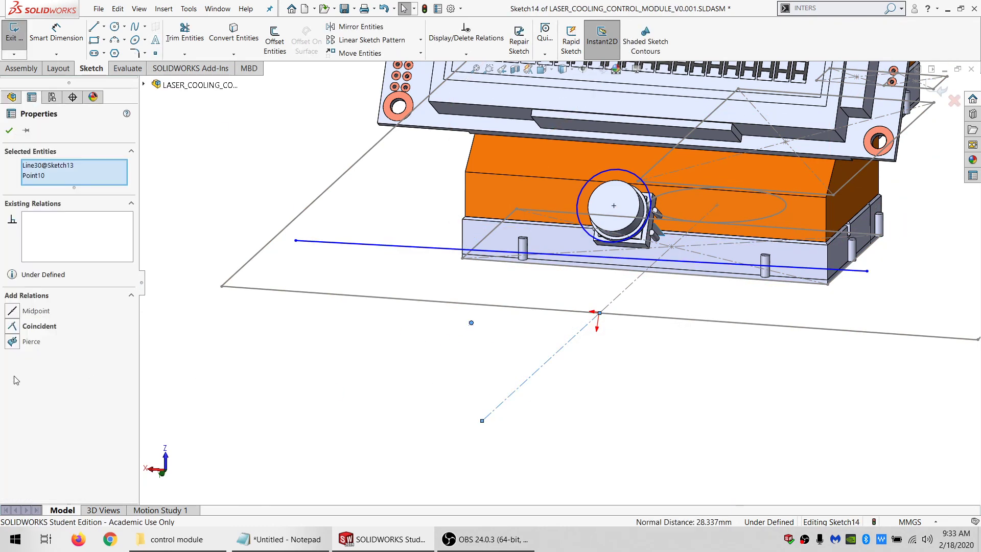
click(489, 335)
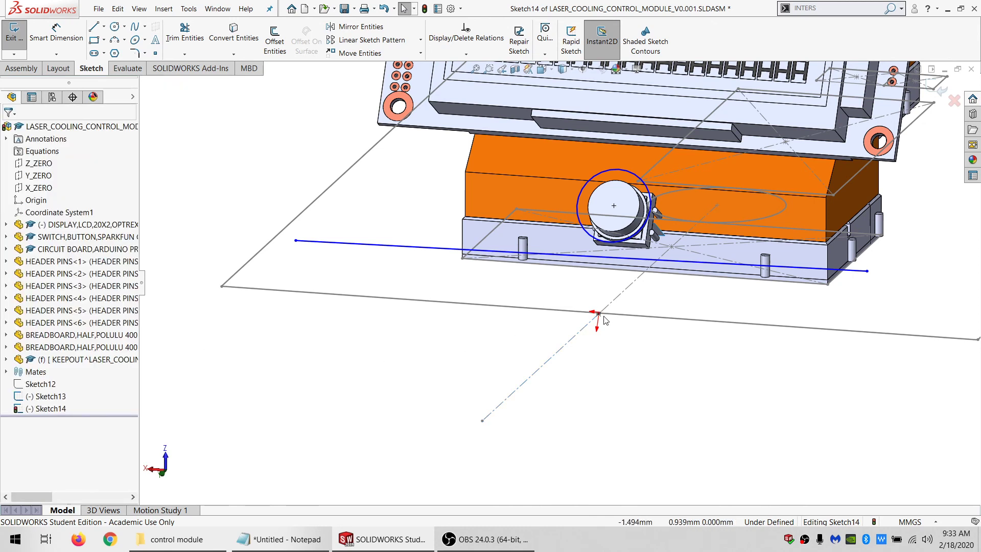
- Make the pierced point the midpoint of Sketch14's long line and constrain that line as horizontal
click(598, 315)
ctrl+click(581, 255)
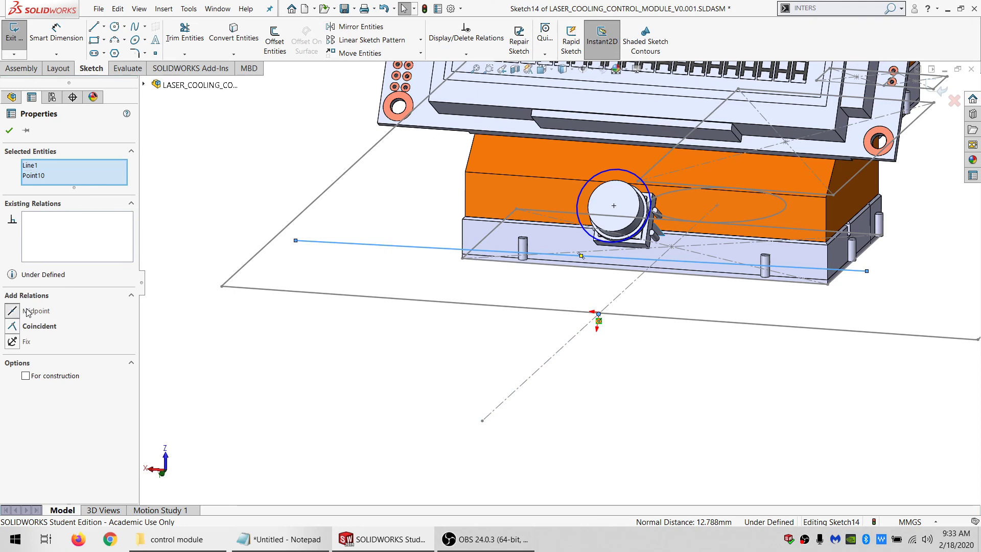
click(28, 311)
click(355, 321)
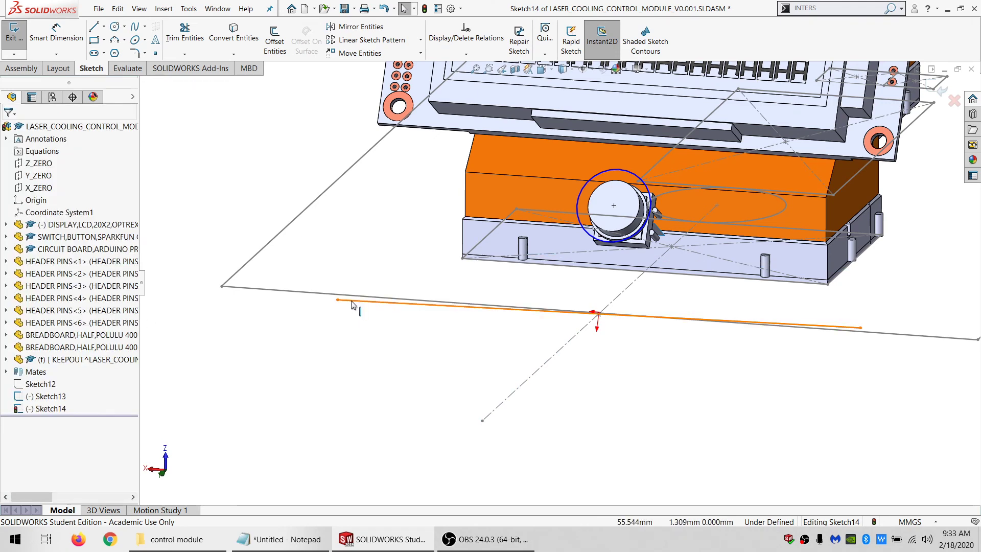
click(353, 301)
click(23, 260)
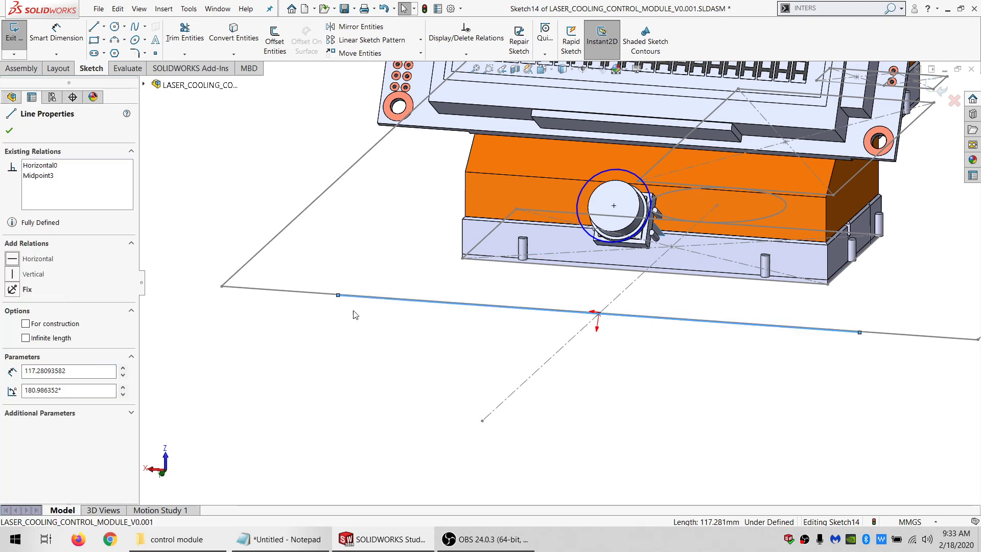
click(397, 323)
- Make the circle around the button tangent to the horizontal line and close Sketch14
scroll(520, 292, up, 4)
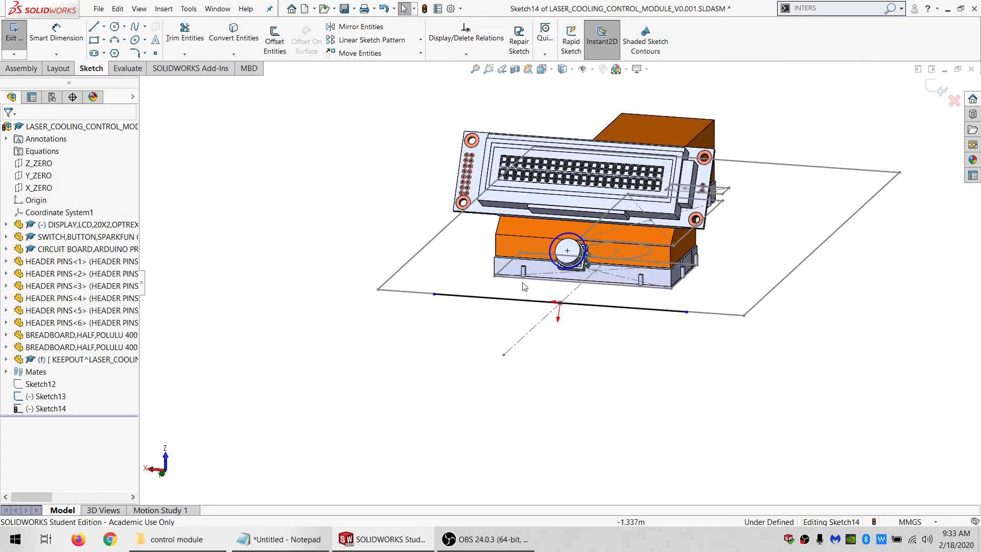
scroll(524, 286, down, 4)
click(493, 231)
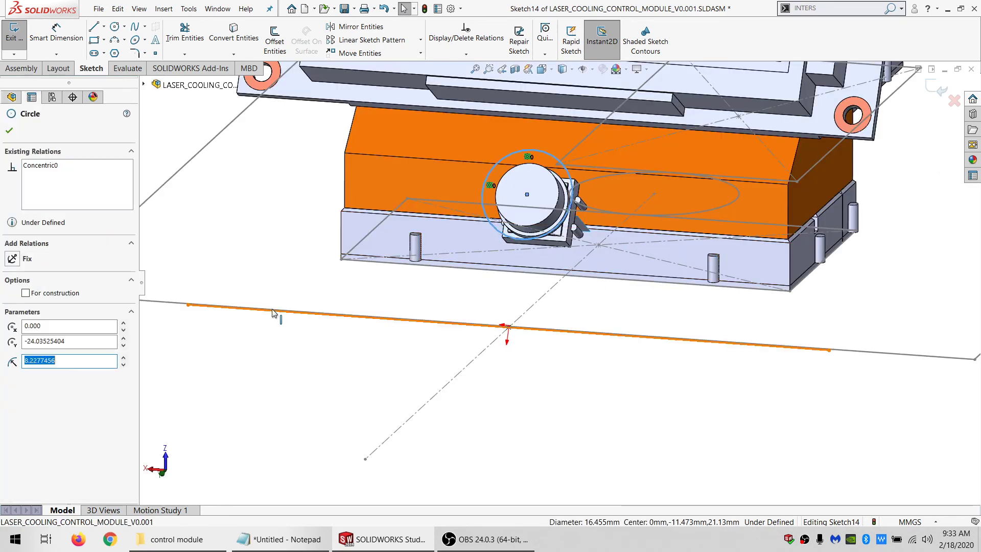
ctrl+click(274, 311)
click(32, 312)
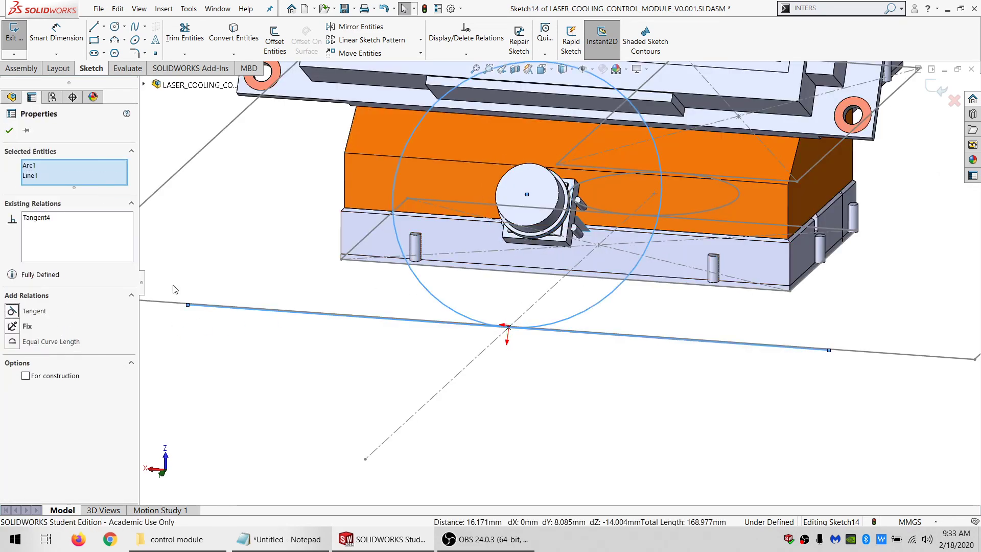
scroll(544, 273, up, 4)
scroll(544, 274, down, 2)
mouse_move(544, 274)
middle_down()
mouse_move(574, 356)
mouse_move(564, 359)
middle_up()
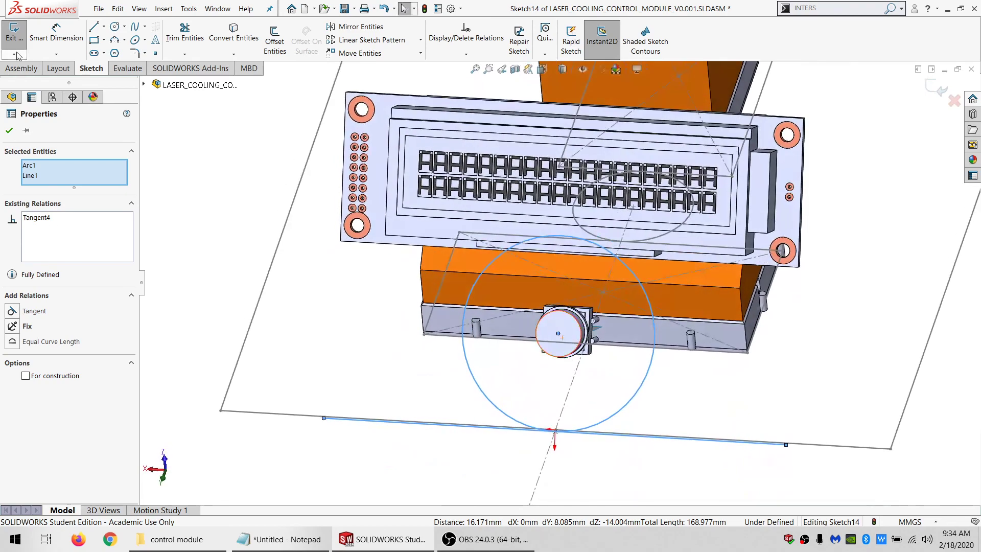
click(15, 39)
- Add a tangent mate between the narrow lower face of the LCD display's recessed window and the Sketch14 circle
scroll(538, 231, down, 3)
middle_drag(528, 231, 499, 247)
scroll(522, 234, down, 5)
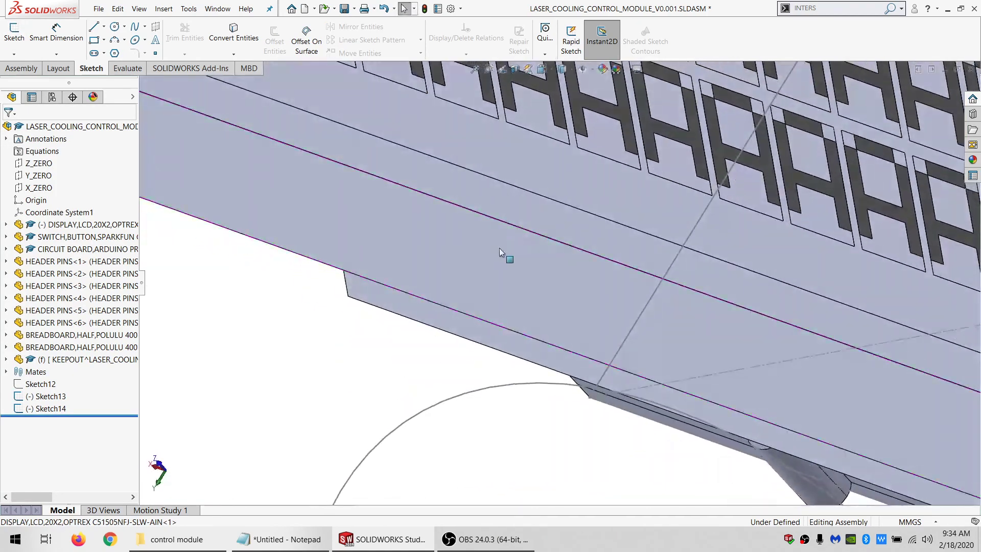
scroll(551, 208, down, 1)
scroll(556, 214, up, 7)
click(377, 197)
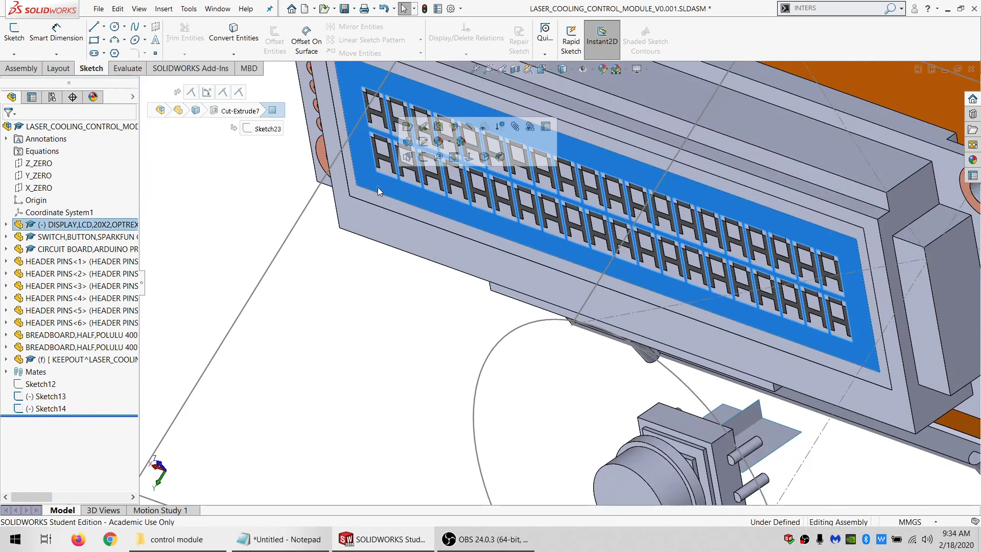
scroll(601, 261, down, 6)
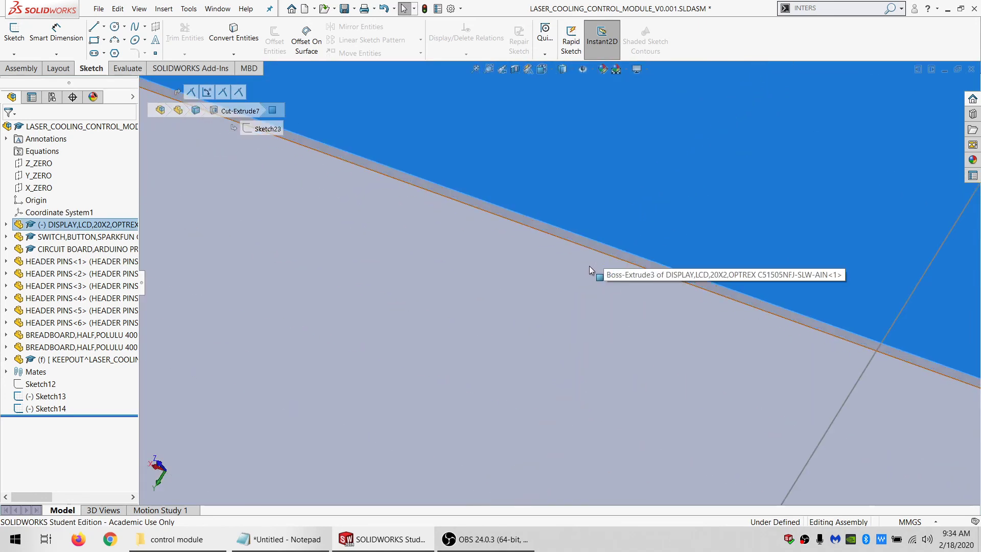
click(594, 244)
scroll(572, 298, up, 8)
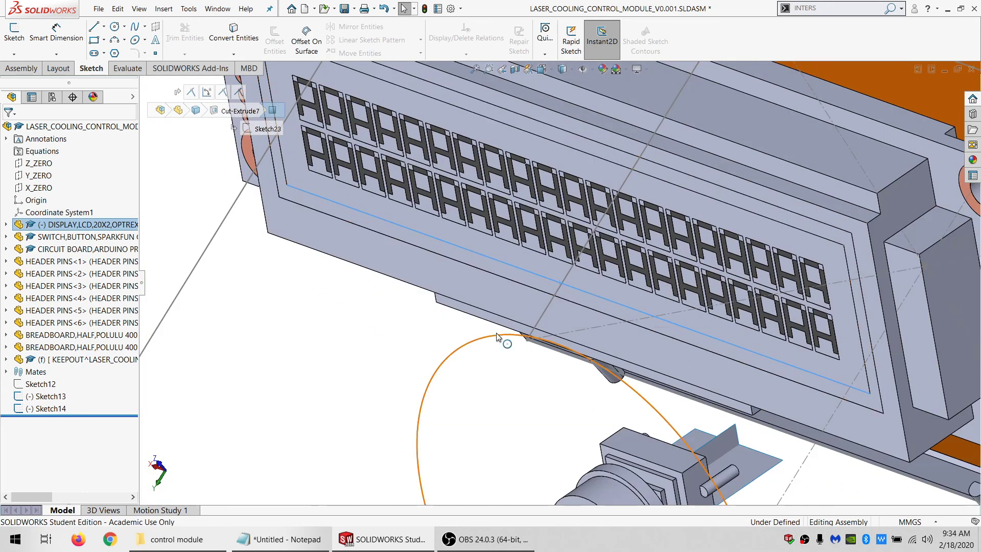
click(500, 339)
click(21, 68)
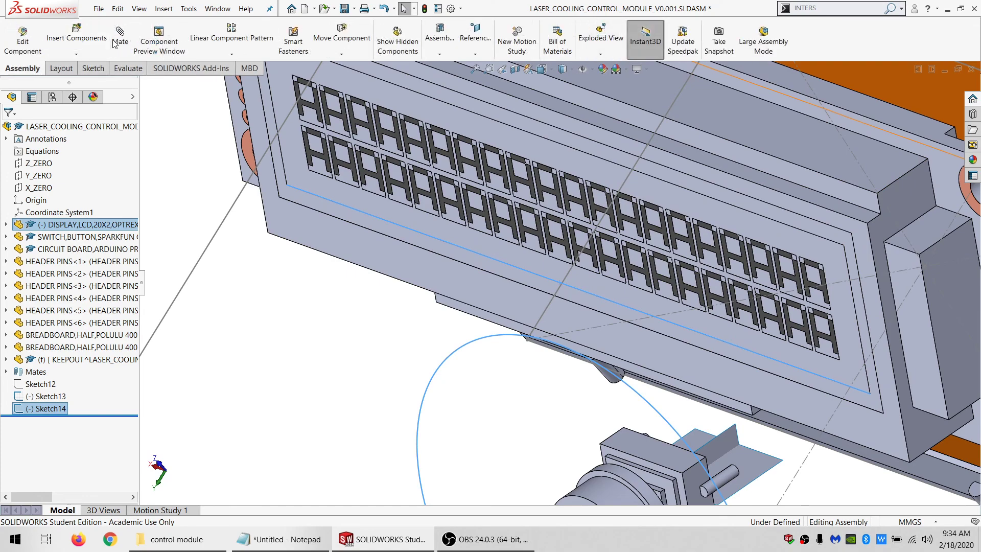
click(119, 40)
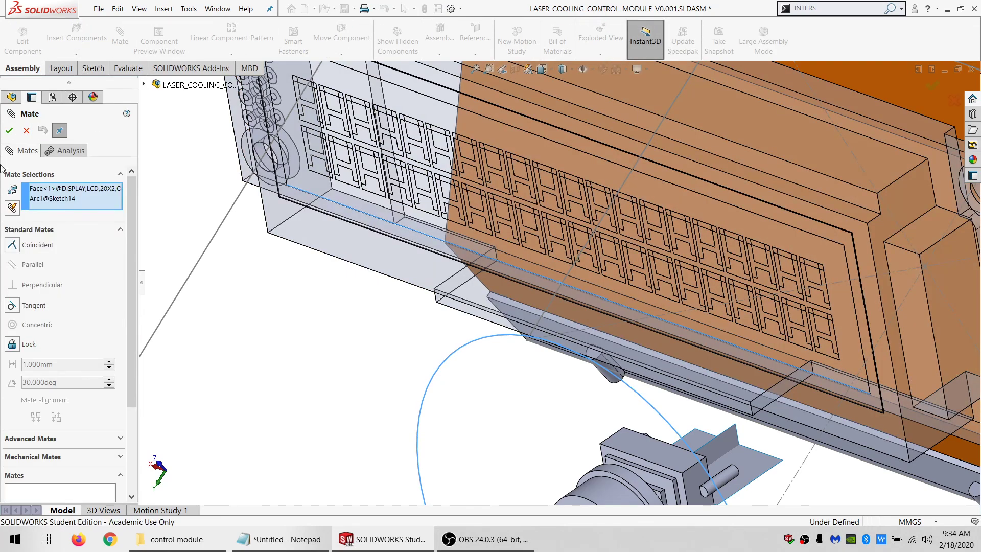
click(14, 306)
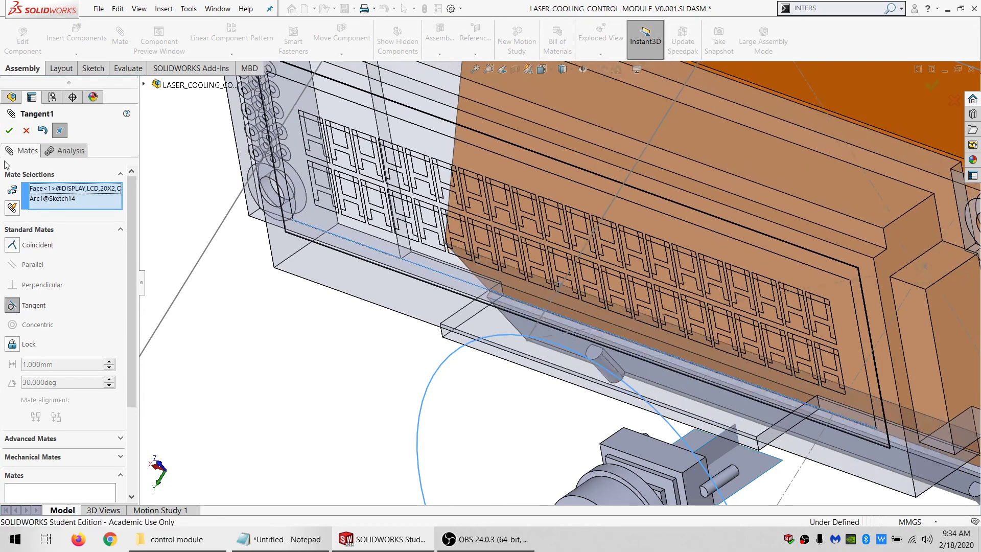
click(8, 135)
- Inspect the mated display and button against the orange keepout blocks and base outline from several angles
scroll(360, 275, up, 3)
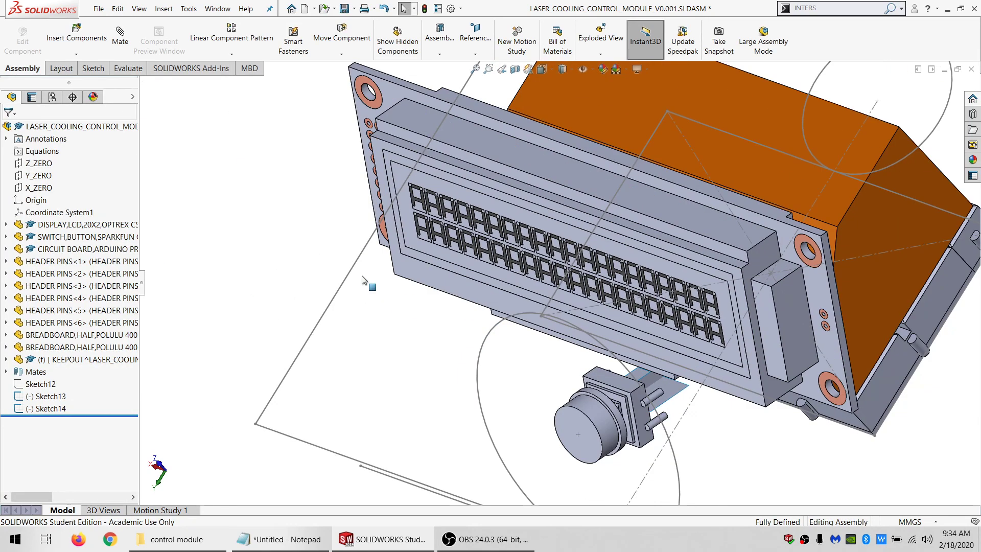
middle_drag(361, 279, 620, 226)
scroll(541, 296, down, 2)
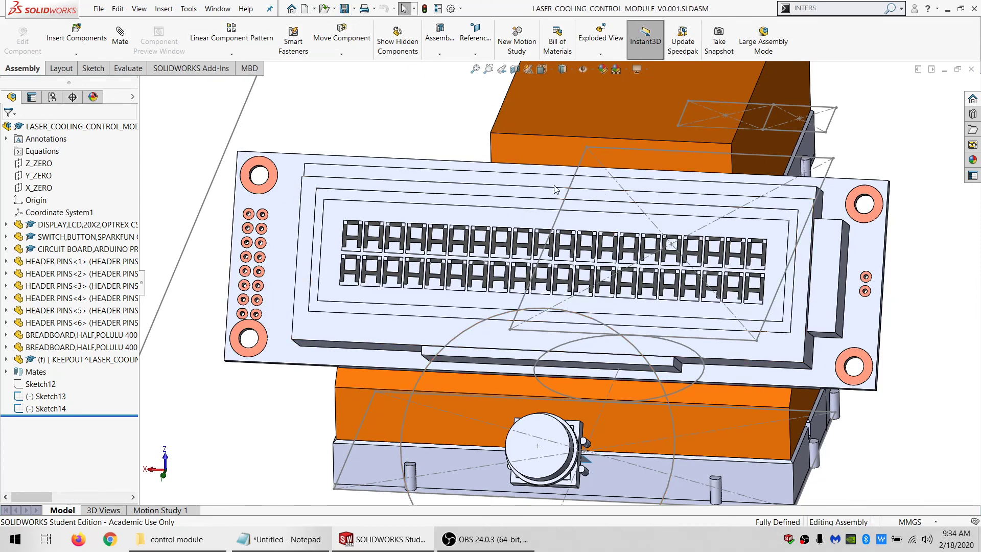
scroll(667, 261, up, 5)
scroll(677, 293, down, 4)
middle_drag(627, 292, 613, 428)
middle_drag(829, 335, 635, 386)
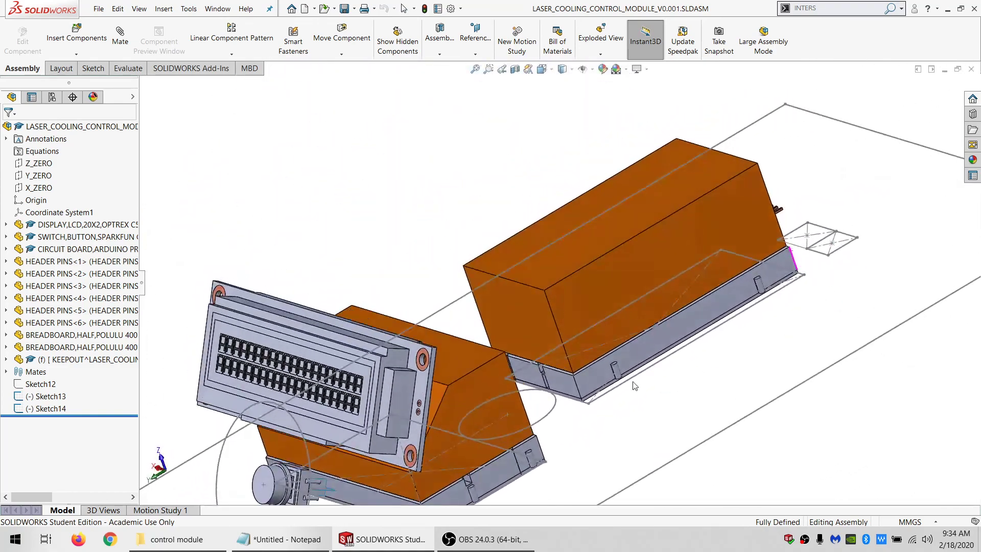
scroll(631, 383, up, 4)
scroll(531, 335, down, 4)
scroll(532, 334, up, 2)
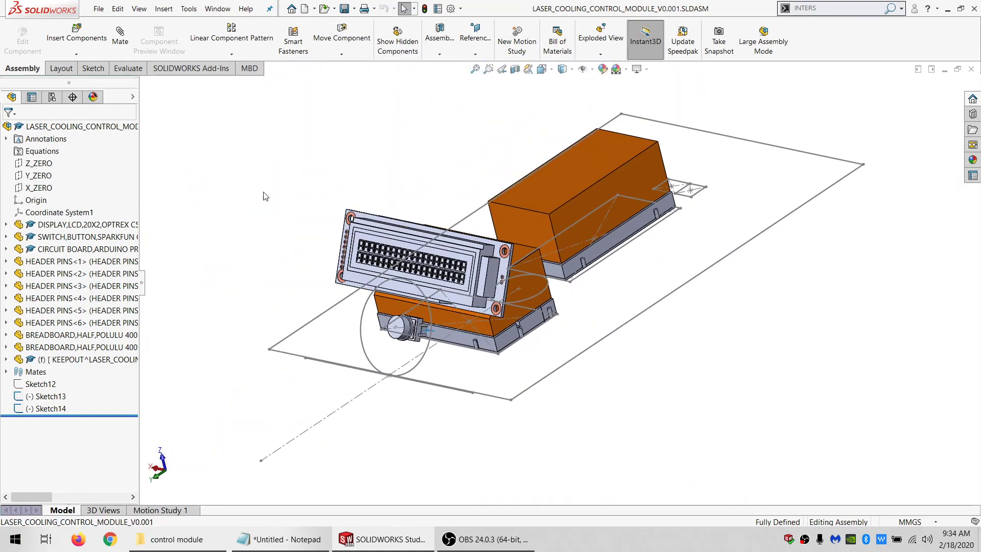
- Insert a new part into the assembly and place it in the empty model space
click(82, 56)
click(94, 79)
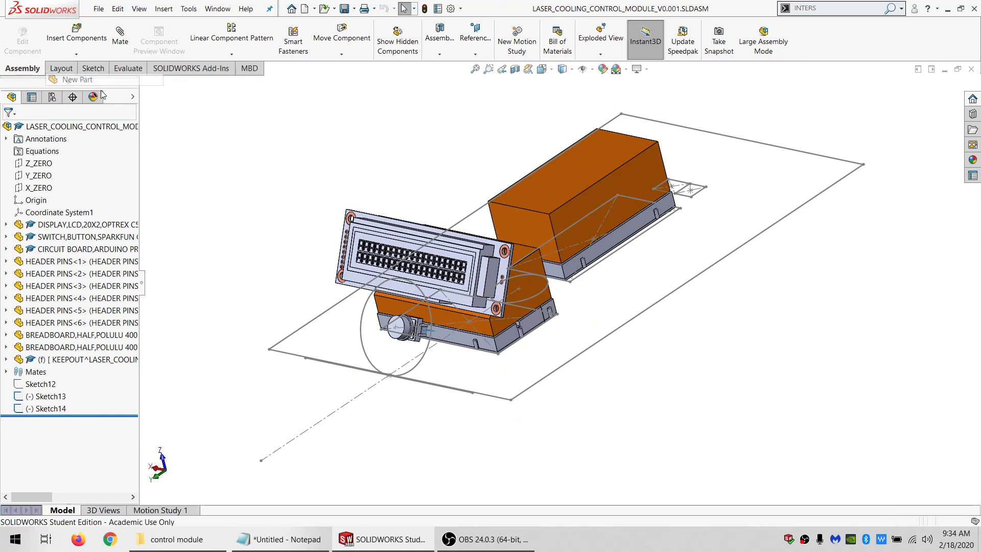
click(228, 189)
scroll(457, 363, down, 1)
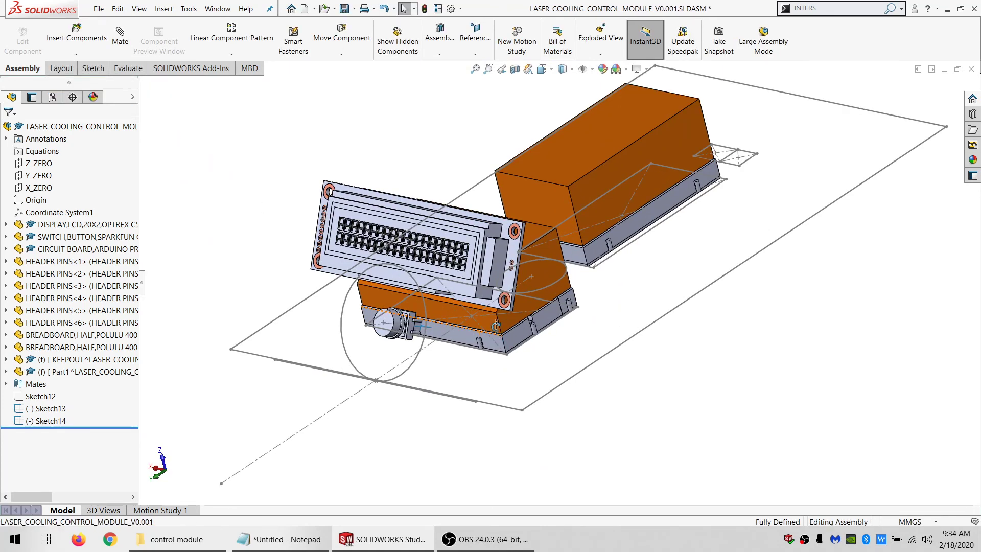
middle_drag(458, 361, 431, 348)
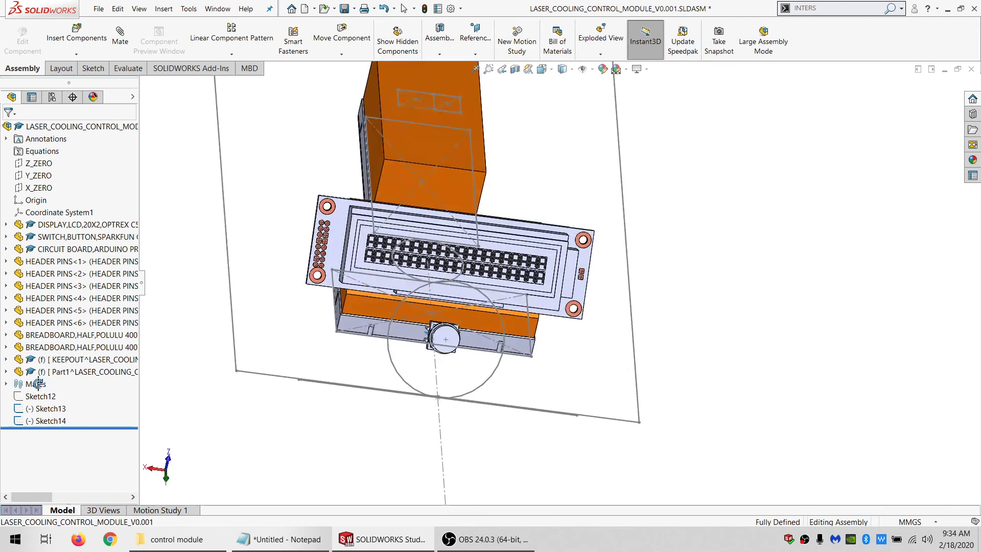
- Float the new part and mate its origin coincident with the assembly origin, with the axes aligned
click(63, 372)
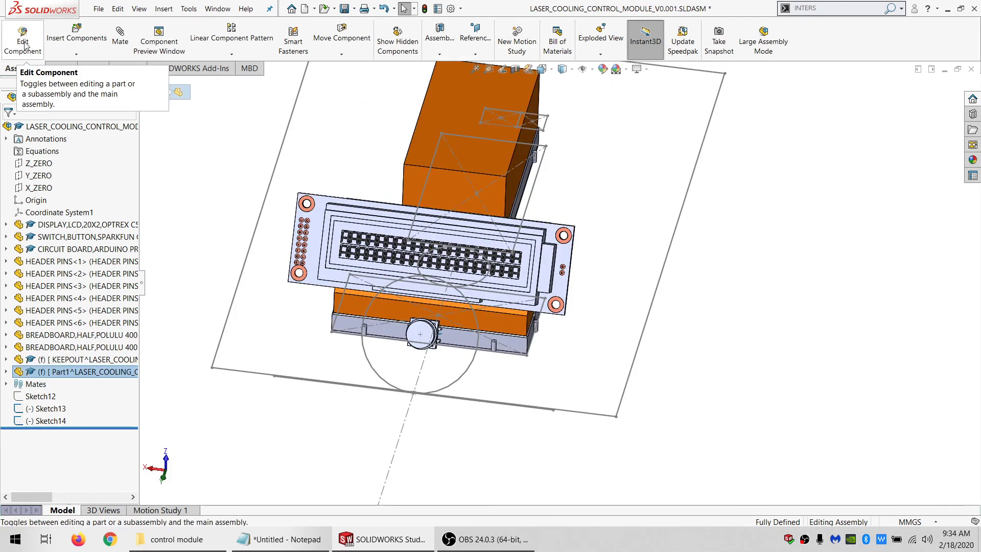
right_click(82, 372)
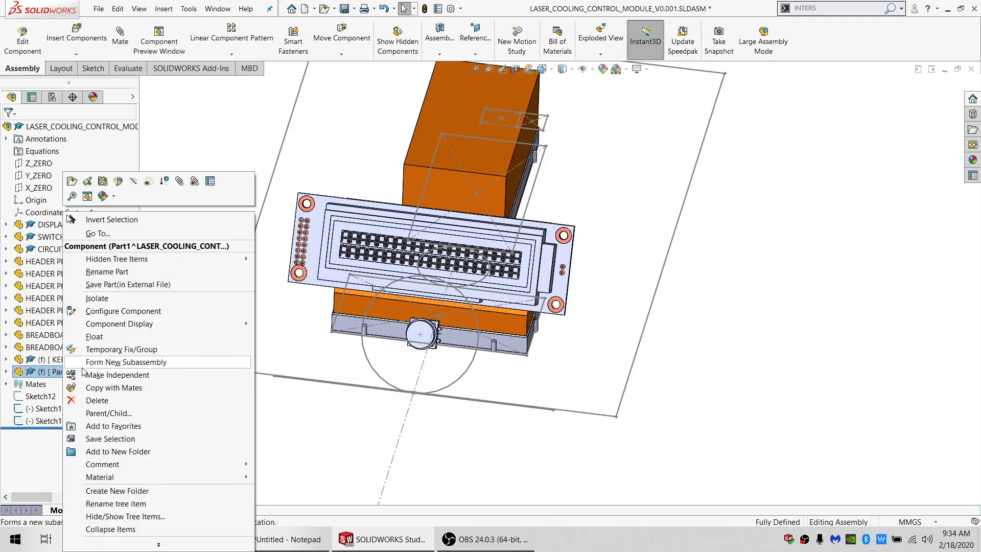
click(95, 337)
click(6, 372)
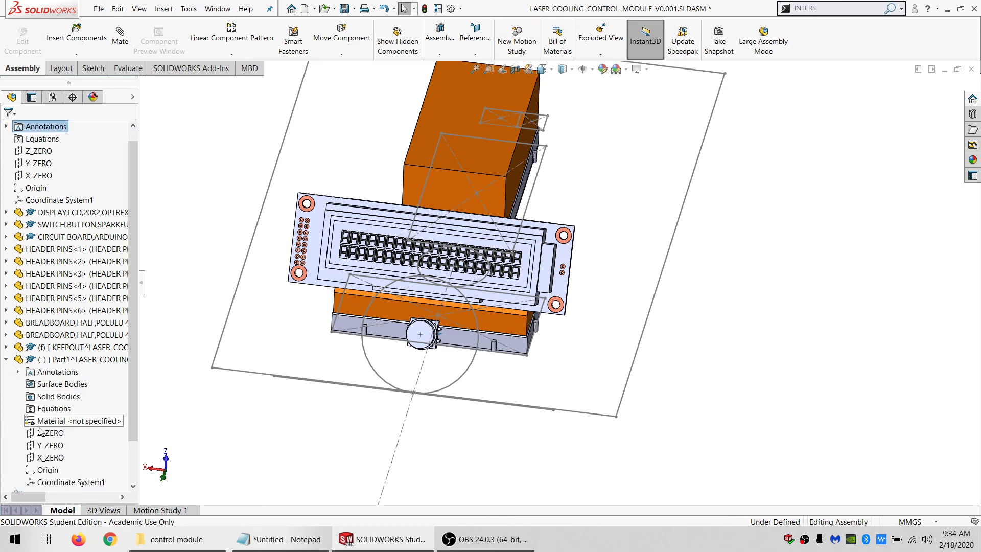
click(47, 469)
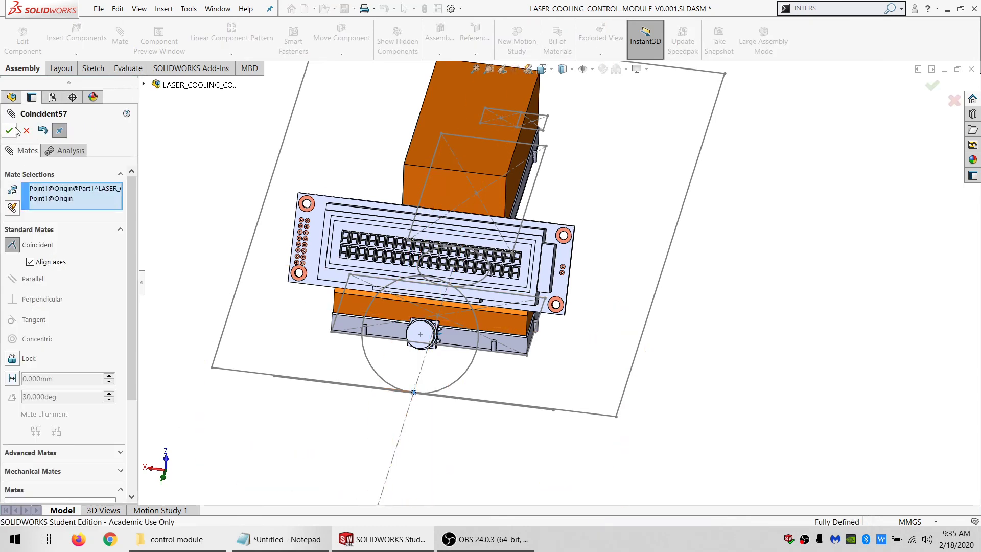
click(10, 130)
click(10, 132)
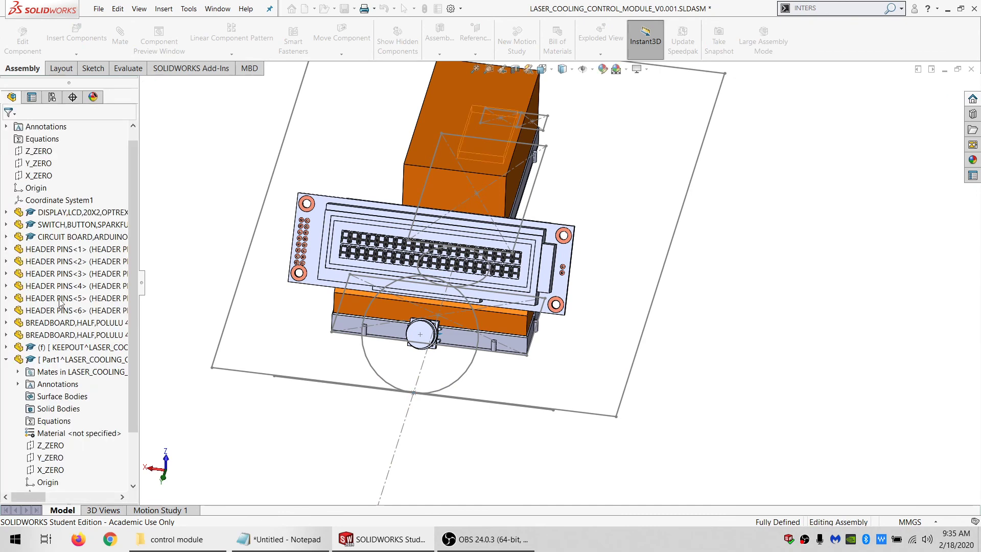
- Edit the new part in context and start a sketch on the front face of the LCD display's raised bezel
click(36, 359)
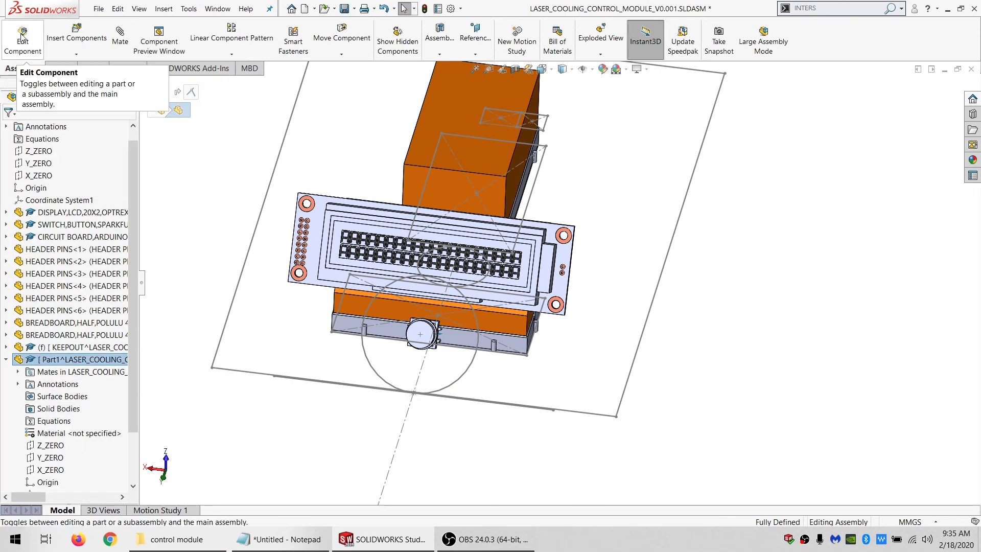
click(22, 39)
middle_drag(465, 350, 373, 311)
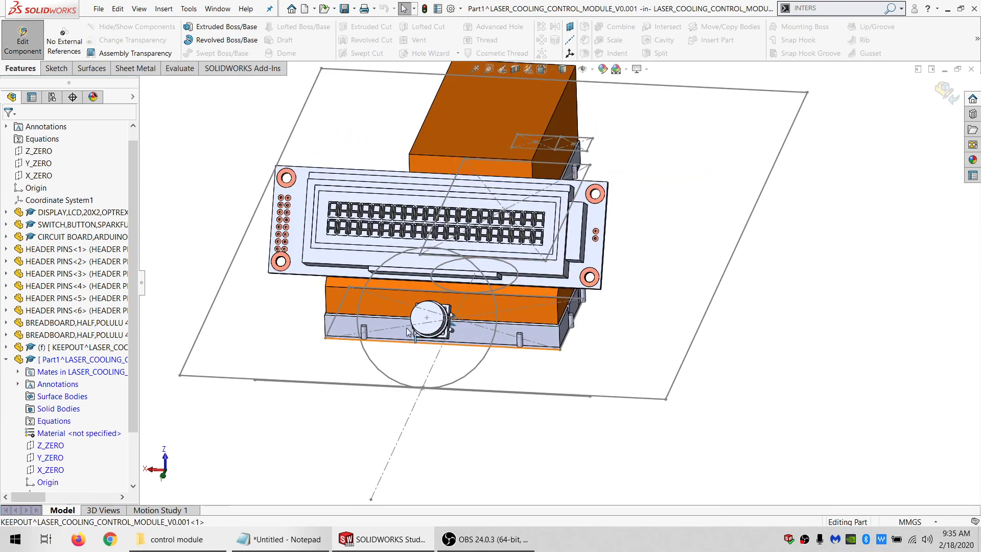
middle_drag(411, 350, 382, 218)
click(395, 269)
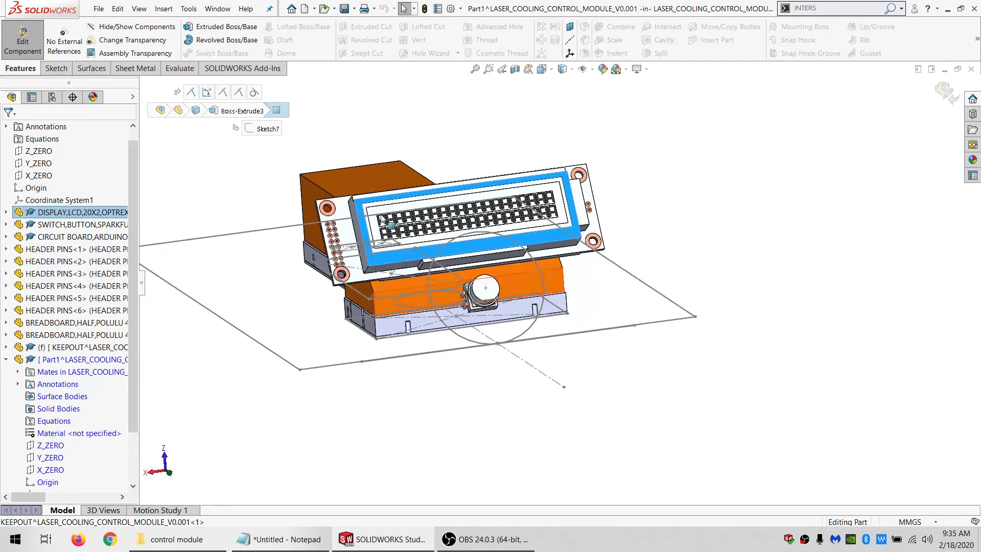
click(49, 72)
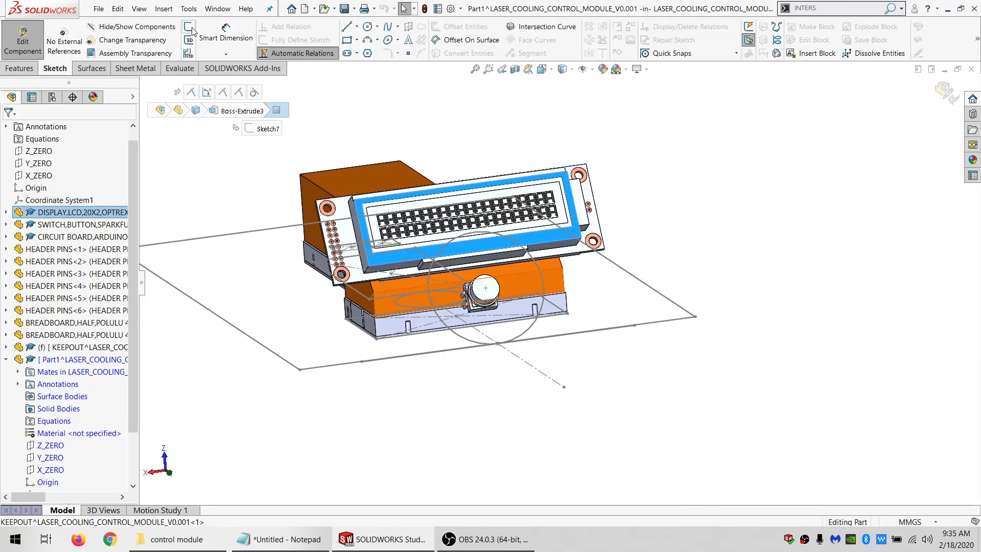
click(190, 29)
- Sketch a freehand corner rectangle that encloses the LCD display and the button
click(347, 39)
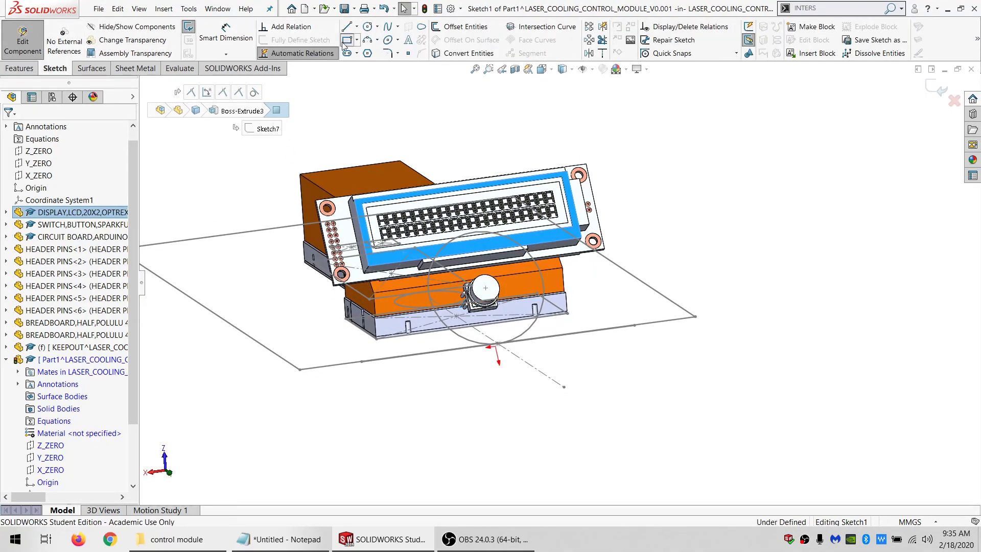
click(296, 352)
click(609, 95)
key(Escape)
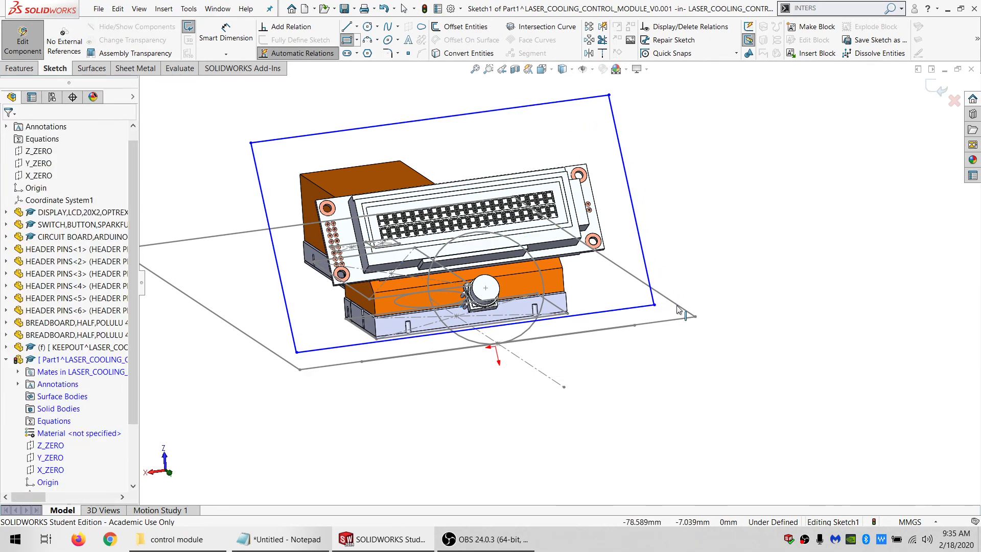
click(678, 307)
ctrl+click(654, 305)
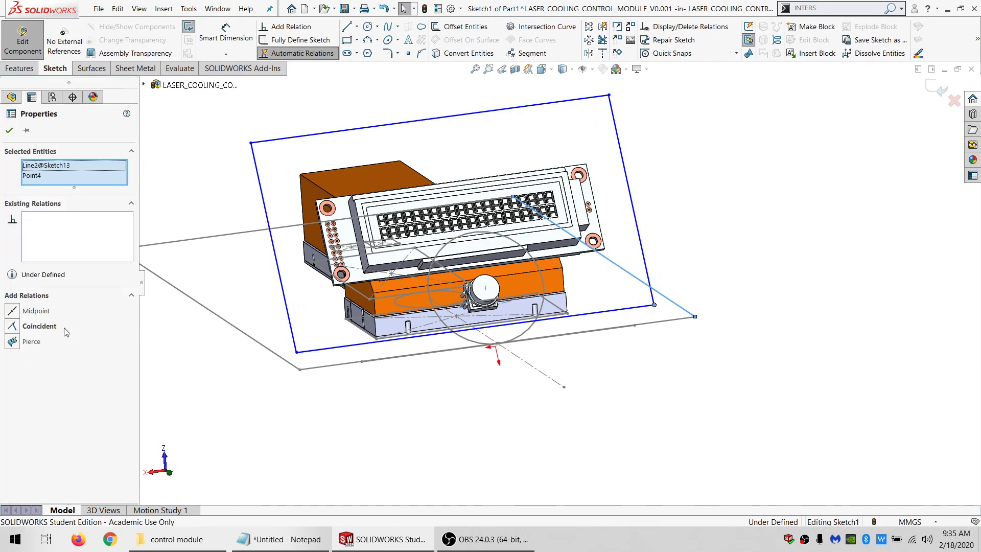
click(697, 361)
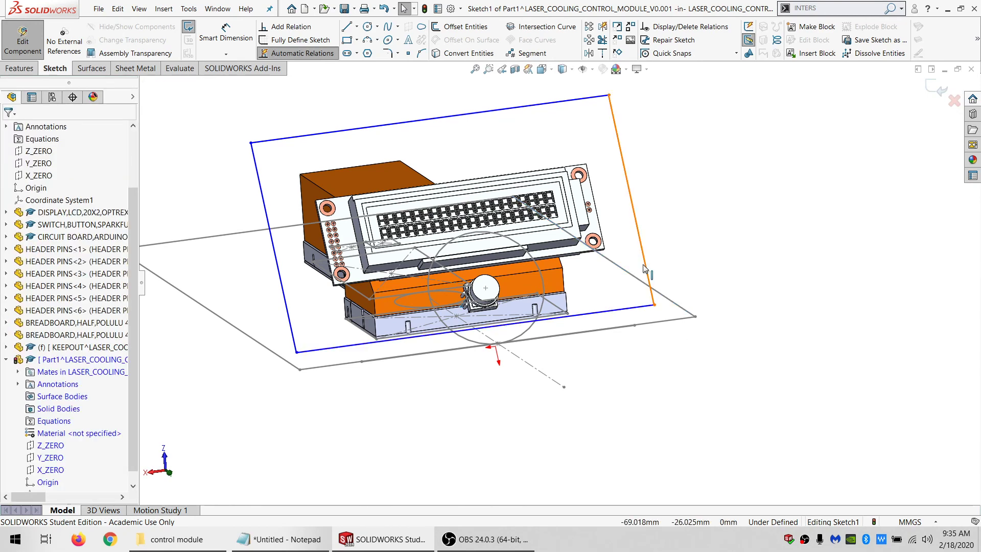
- Place a sketch point at the midpoint of the rectangle's right side and pierce it with the adjacent Sketch13 side line
scroll(498, 263, up, 2)
scroll(208, 107, down, 1)
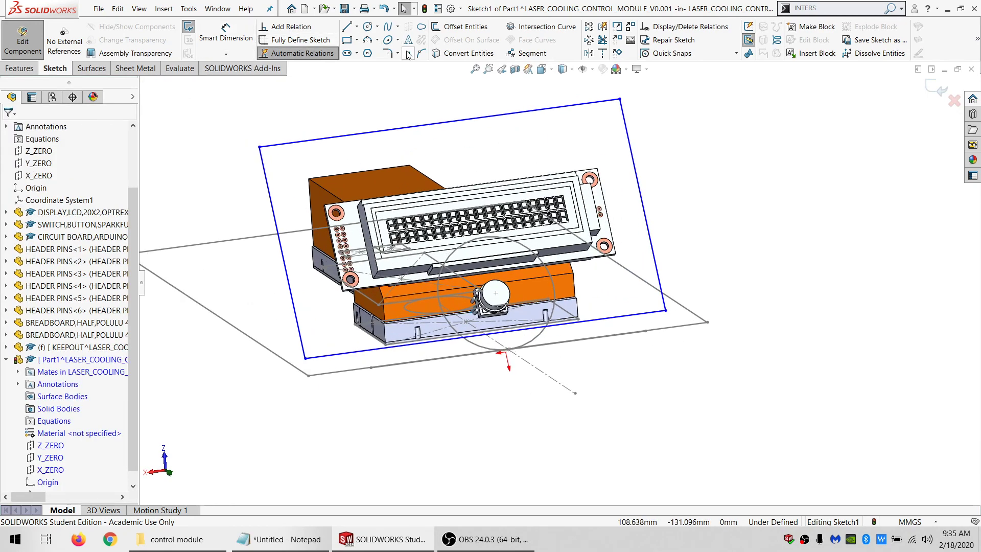
click(643, 205)
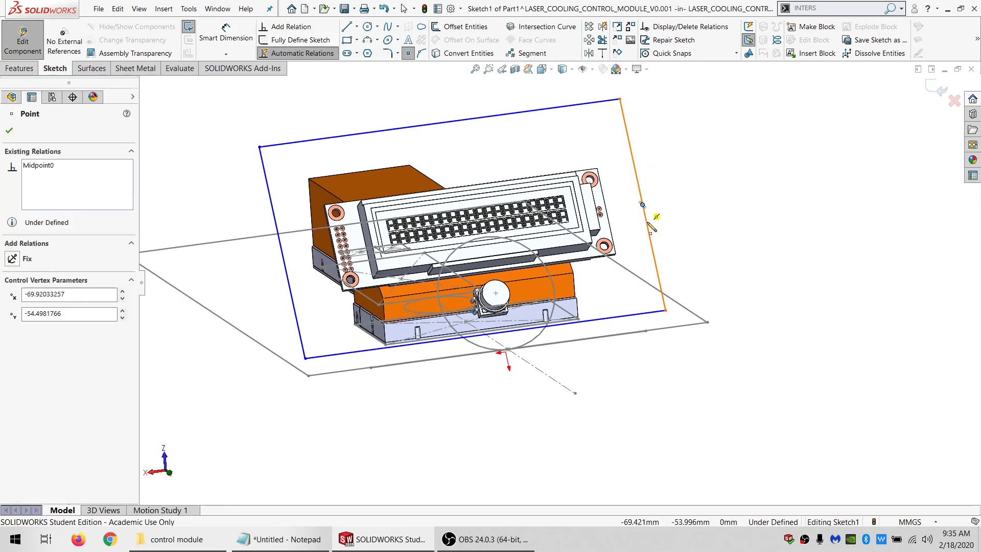
click(691, 322)
click(700, 321)
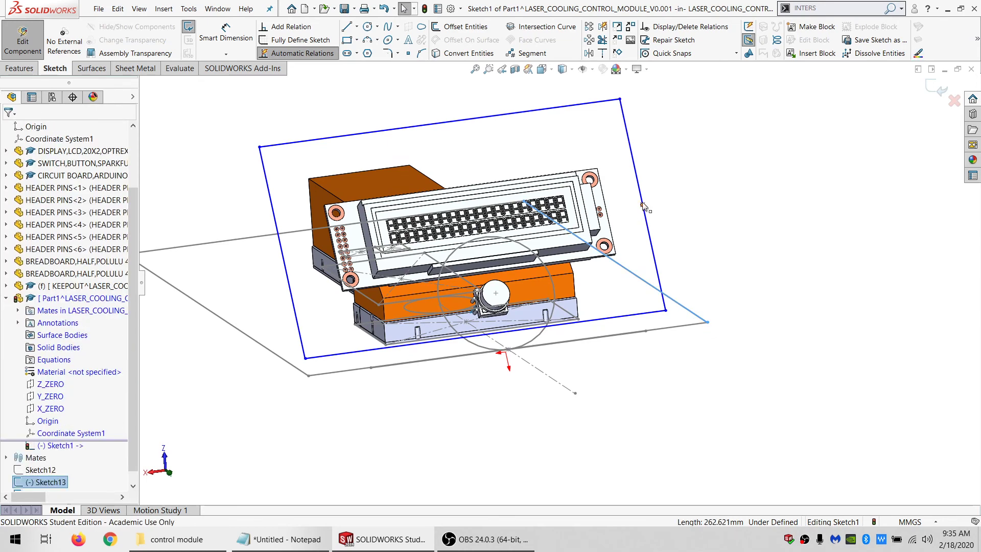
ctrl+click(643, 205)
click(28, 342)
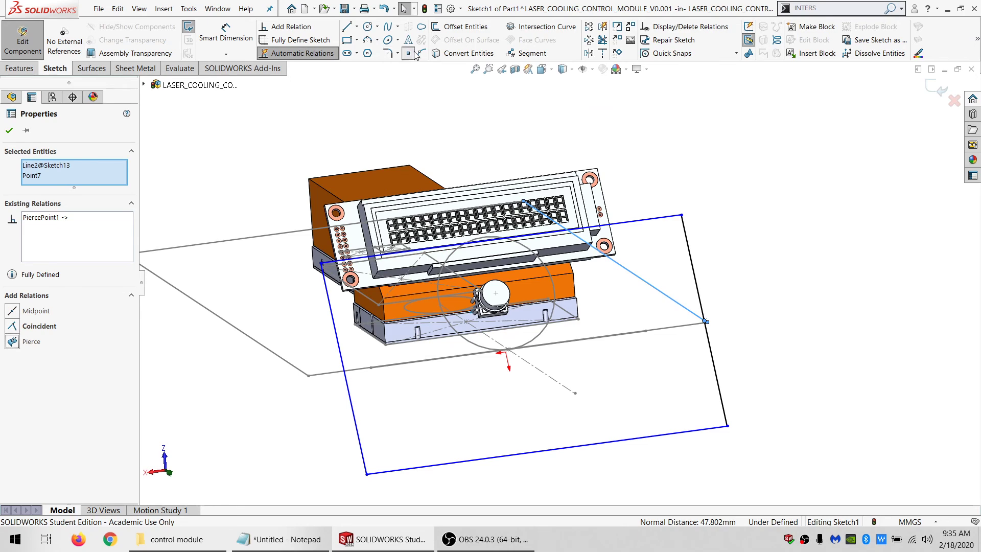
- Place a sketch point on the rectangle's left side and pierce it with the opposite side line of Sketch13
click(334, 321)
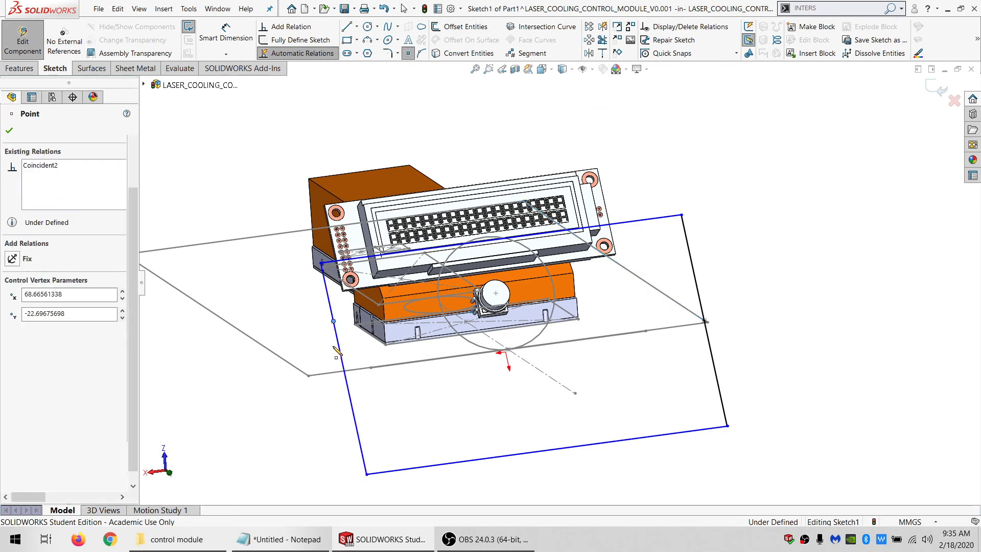
key(Escape)
click(334, 321)
ctrl+click(290, 366)
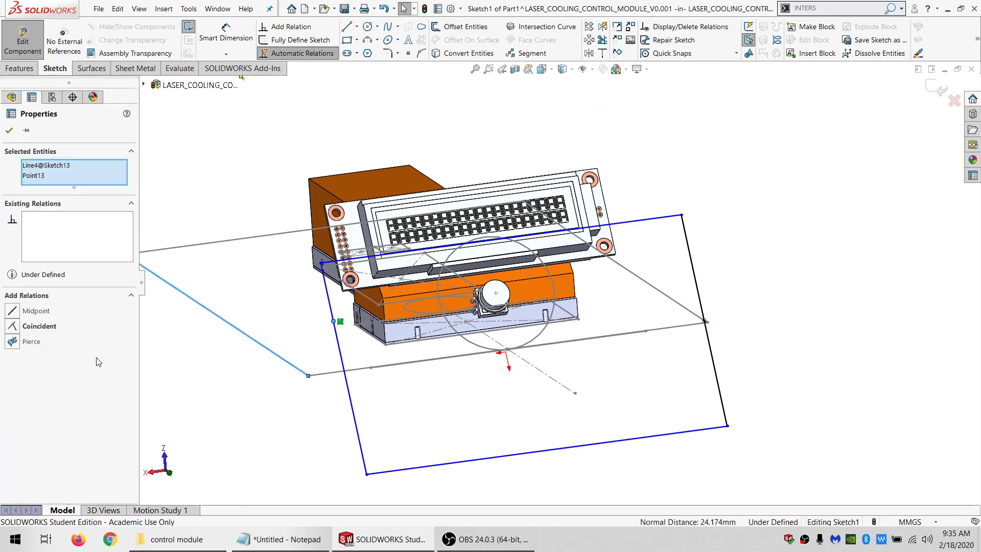
click(31, 342)
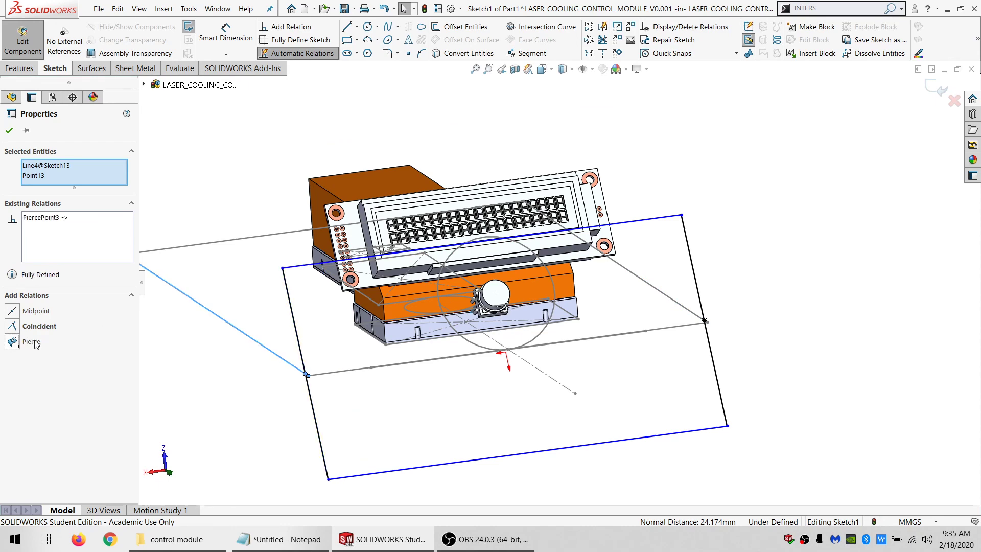
scroll(387, 175, up, 4)
key(Escape)
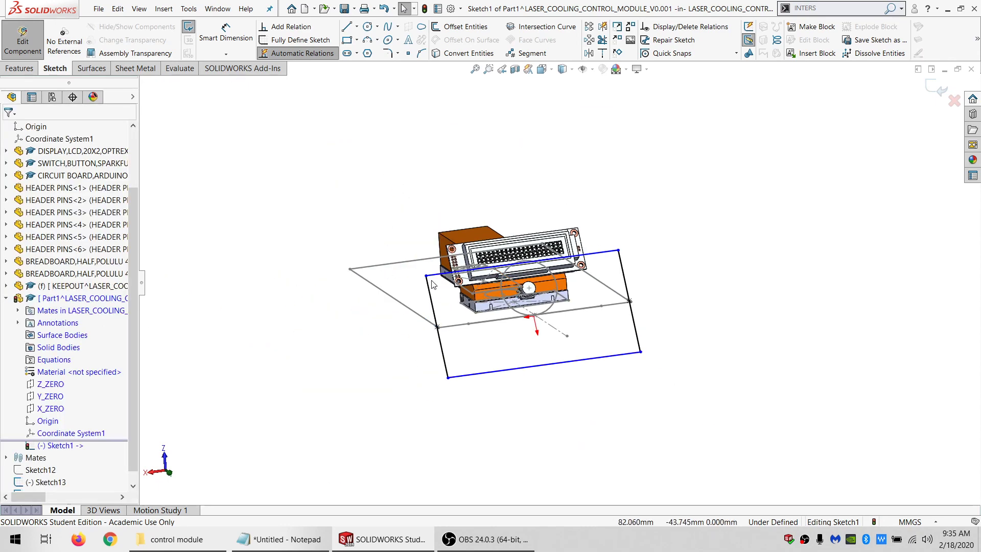
- Stretch the rectangle up past the display and dimension the distance between its upper and lower edges as 300 mm
mouse_move(429, 281)
mouse_down()
mouse_move(401, 165)
mouse_move(194, 148)
mouse_up()
scroll(473, 249, down, 3)
middle_drag(479, 267, 506, 278)
scroll(505, 278, up, 2)
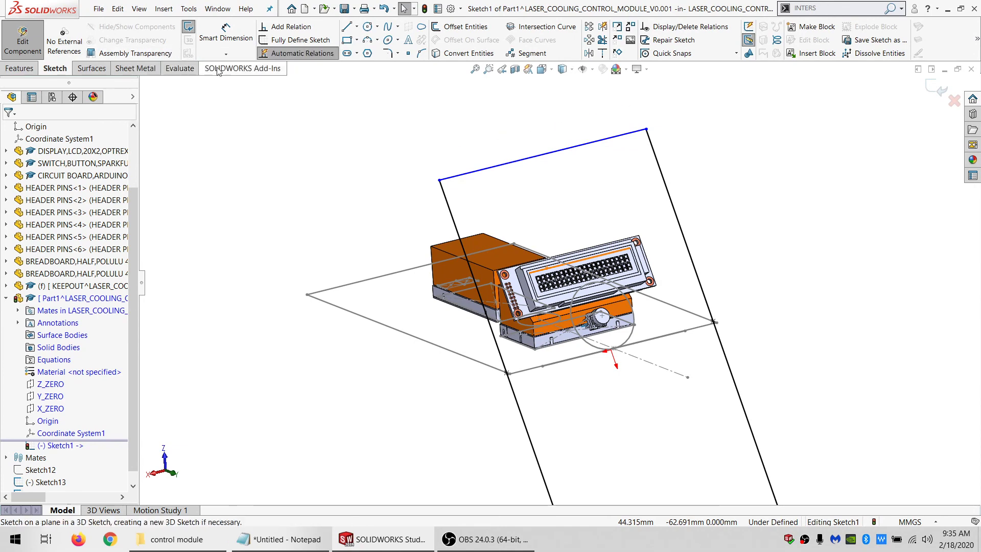
click(225, 33)
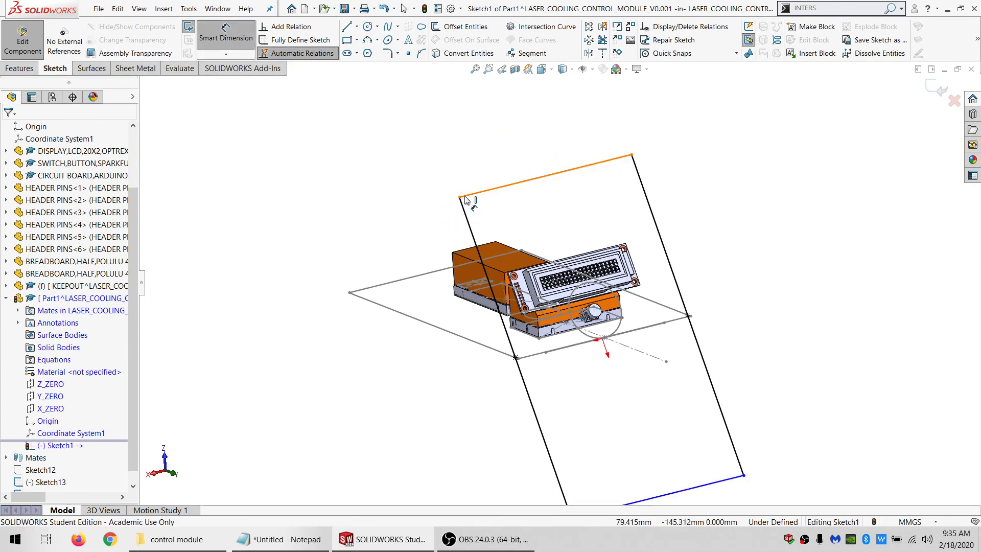
click(460, 198)
click(712, 486)
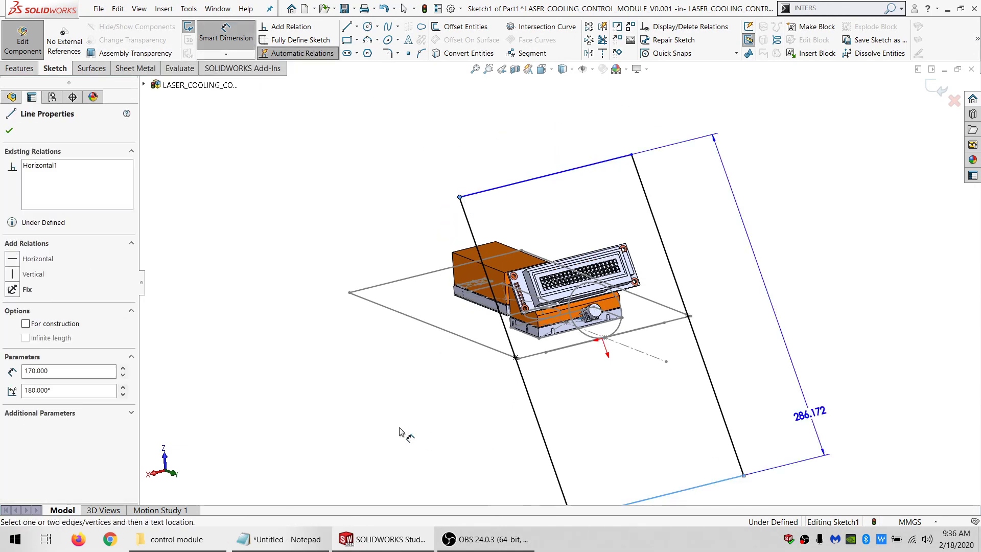
click(428, 417)
text(300)
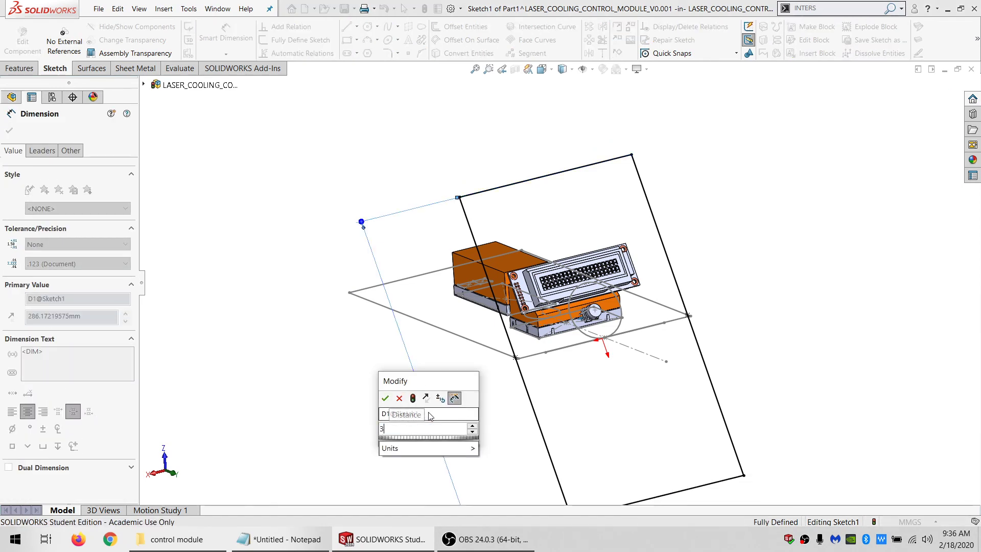
key(Return)
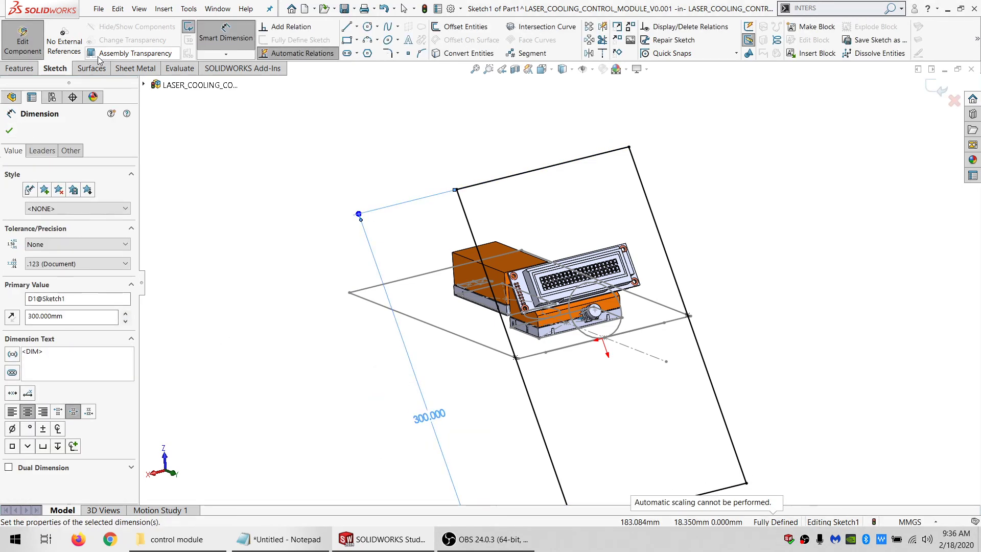
- Create a planar surface from the current rectangle sketch and view it against the display and button
click(90, 68)
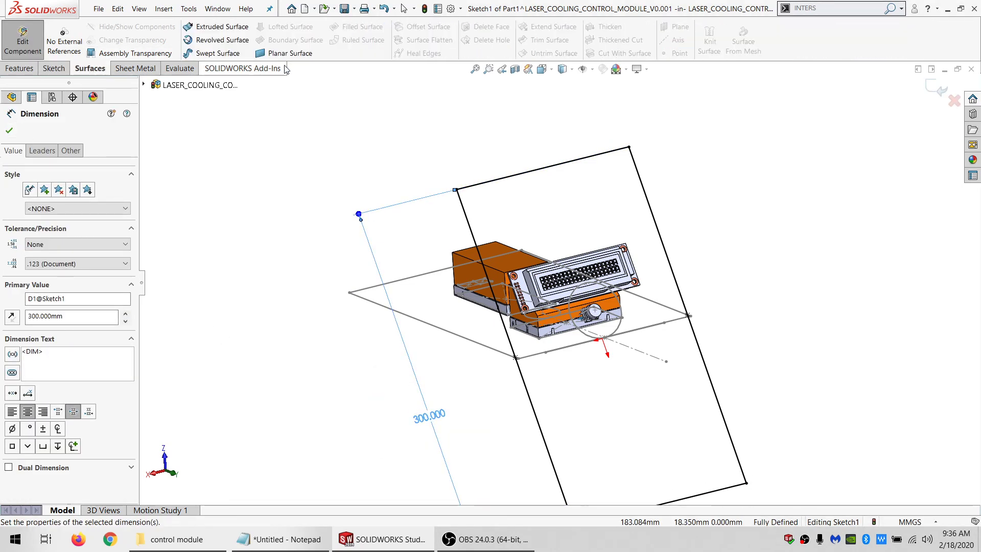
click(290, 53)
click(9, 131)
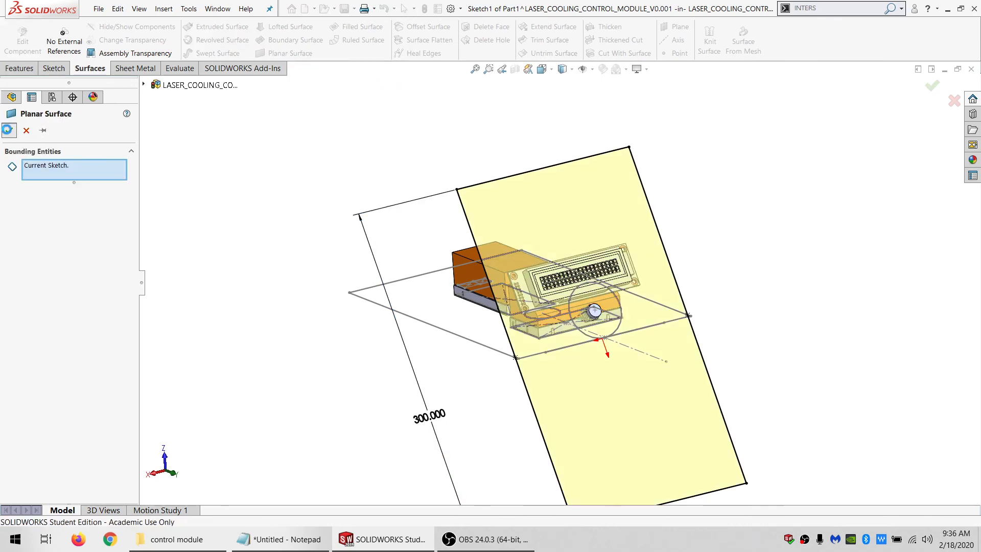
scroll(623, 330, down, 3)
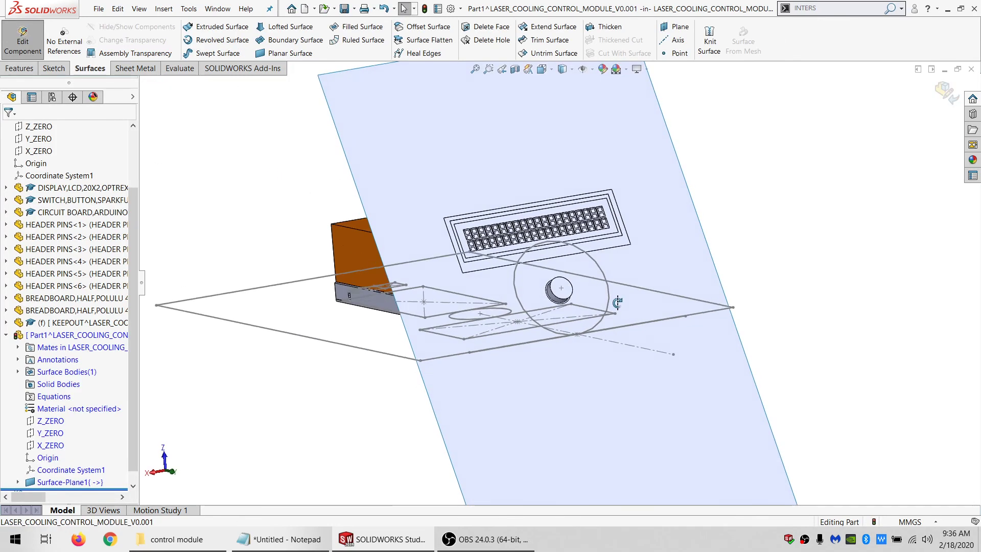
mouse_move(624, 329)
middle_down()
mouse_move(588, 307)
mouse_move(633, 333)
middle_up()
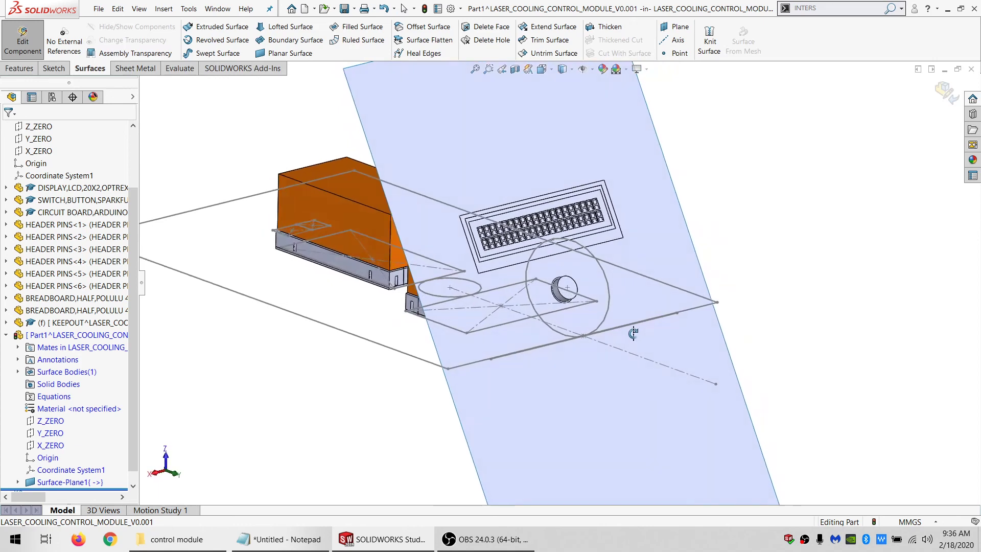
scroll(58, 481, down, 1)
- Reopen the planar surface's sketch and convert the edge of the button's round front face into it
click(76, 446)
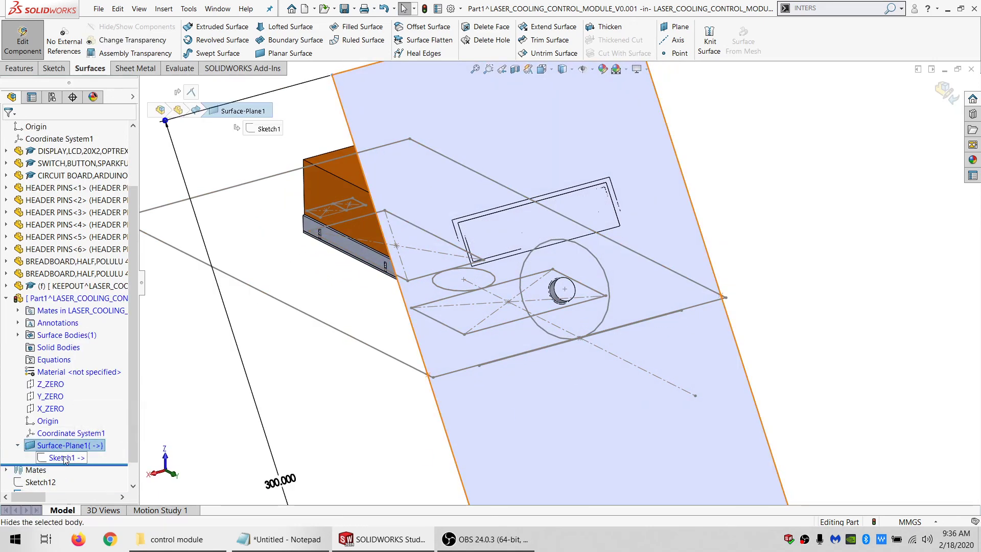
click(65, 458)
click(76, 425)
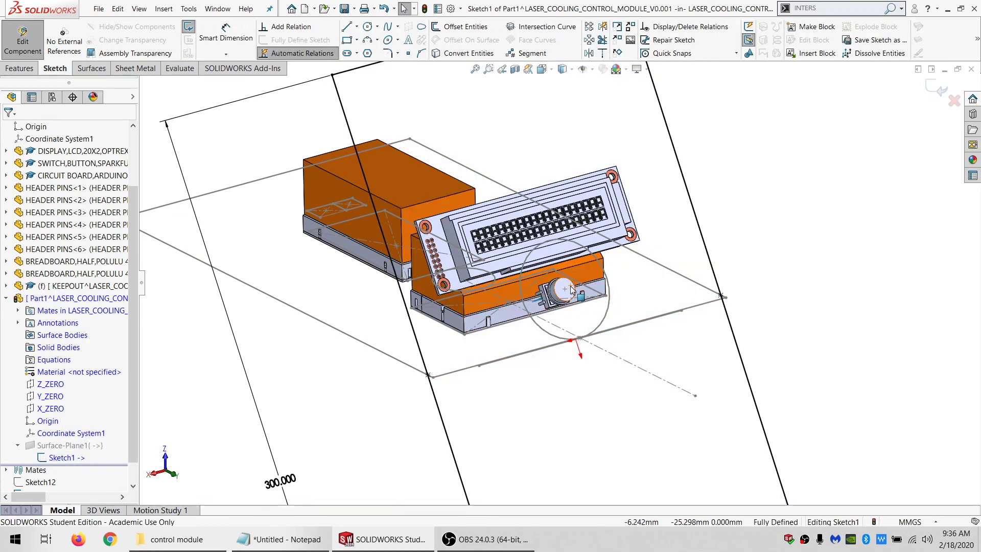
click(570, 289)
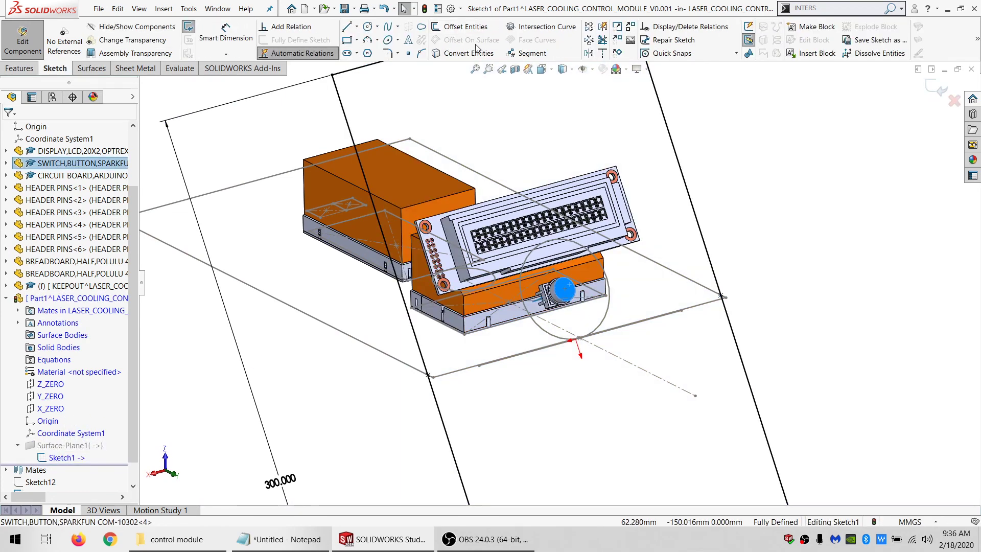
key(Escape)
- Convert the edges of the LCD display's screen face into the panel sketch and exit to update the planar surface
scroll(450, 261, down, 5)
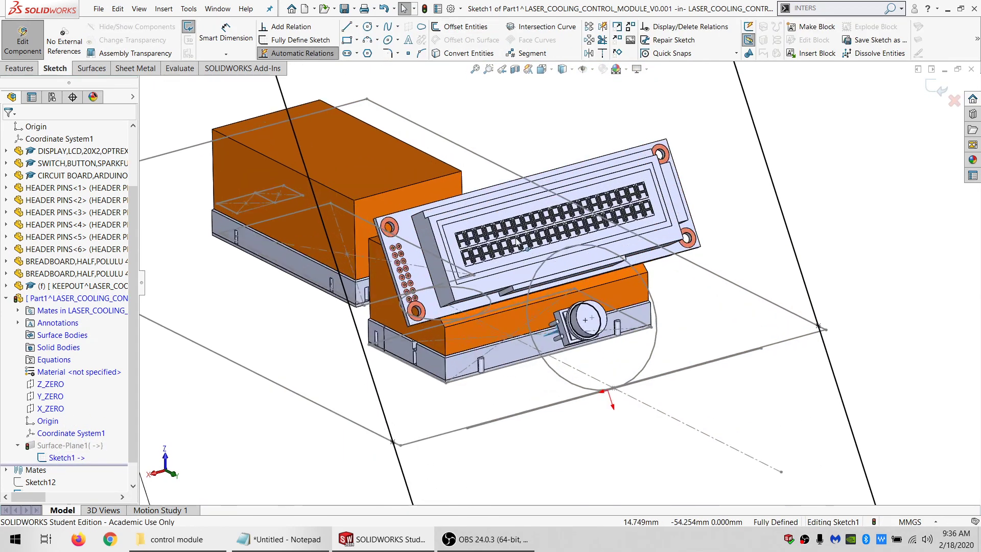
click(434, 229)
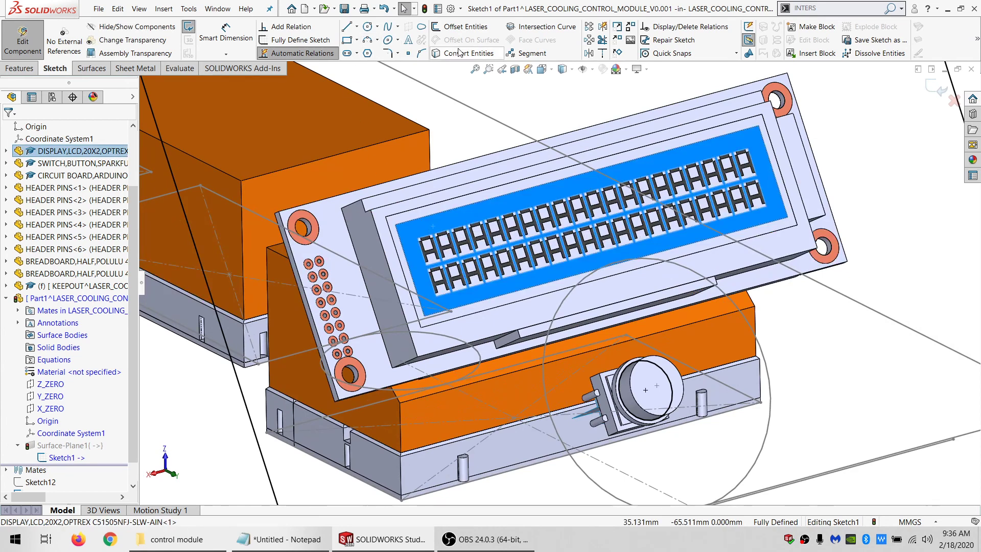
key(Escape)
scroll(343, 232, up, 5)
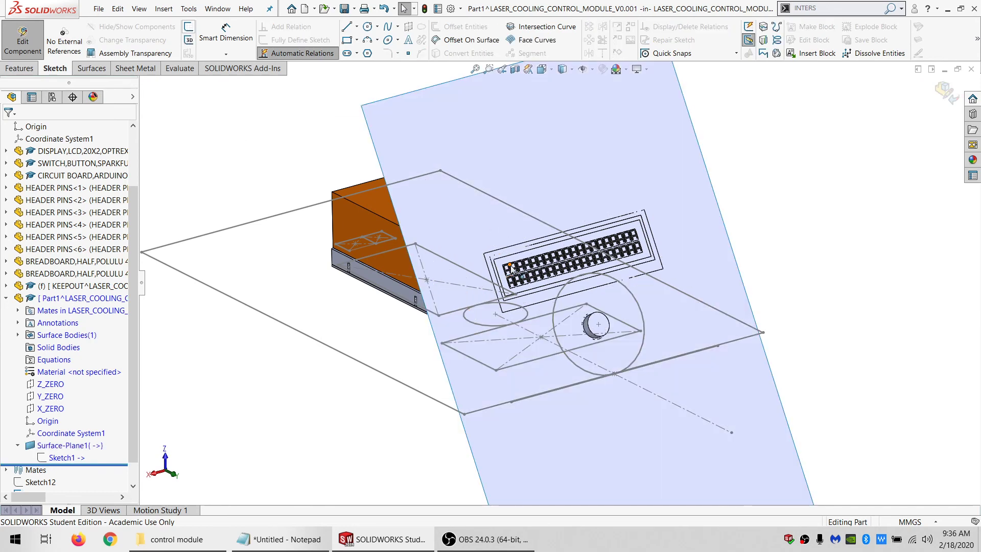
- Sketch a corner rectangle on the Z_ZERO plane, tracing the large base layout rectangle from corner to opposite corner
mouse_move(557, 168)
middle_down()
mouse_move(580, 202)
mouse_move(576, 238)
mouse_move(548, 271)
mouse_move(532, 225)
middle_up()
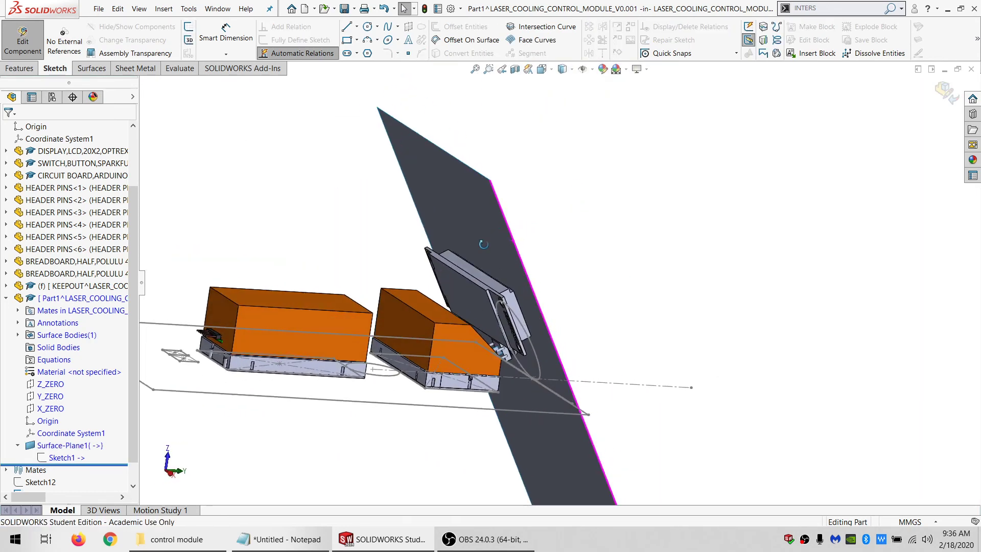
middle_drag(484, 244, 480, 378)
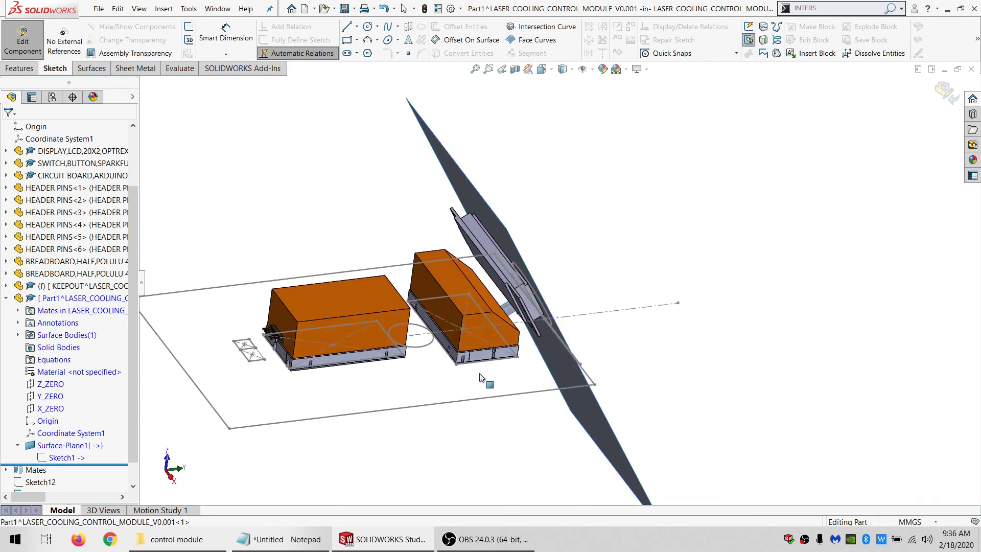
key(f)
middle_drag(418, 287, 423, 326)
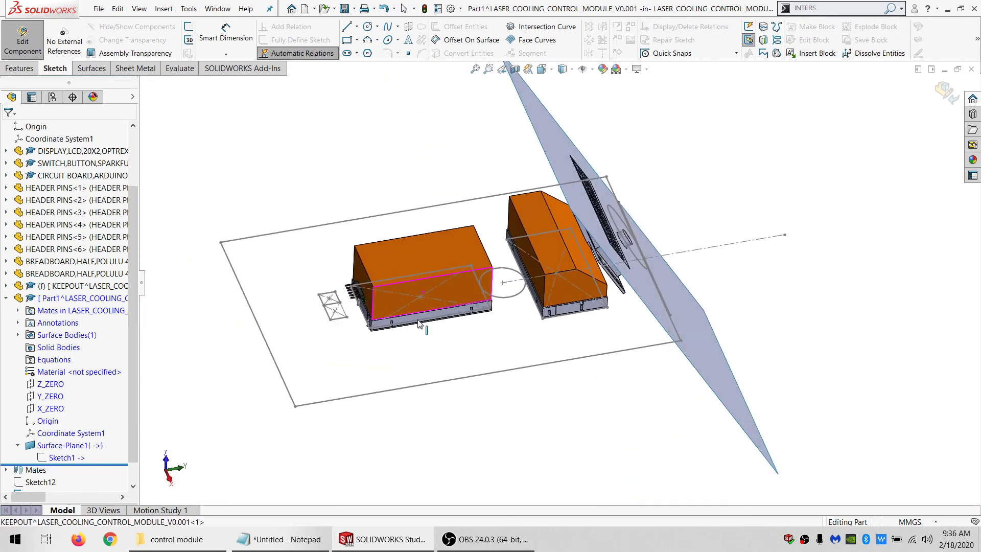
click(46, 384)
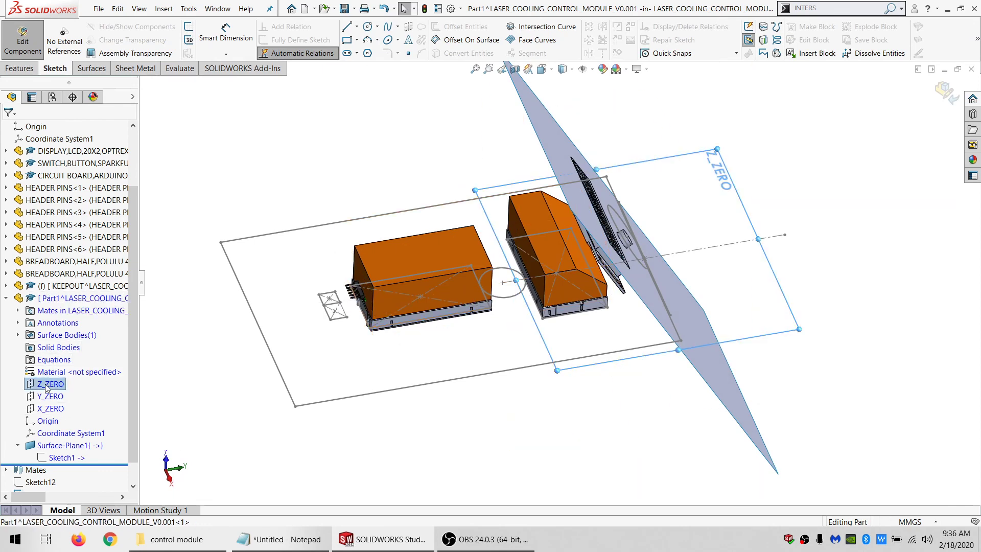
click(189, 27)
click(351, 27)
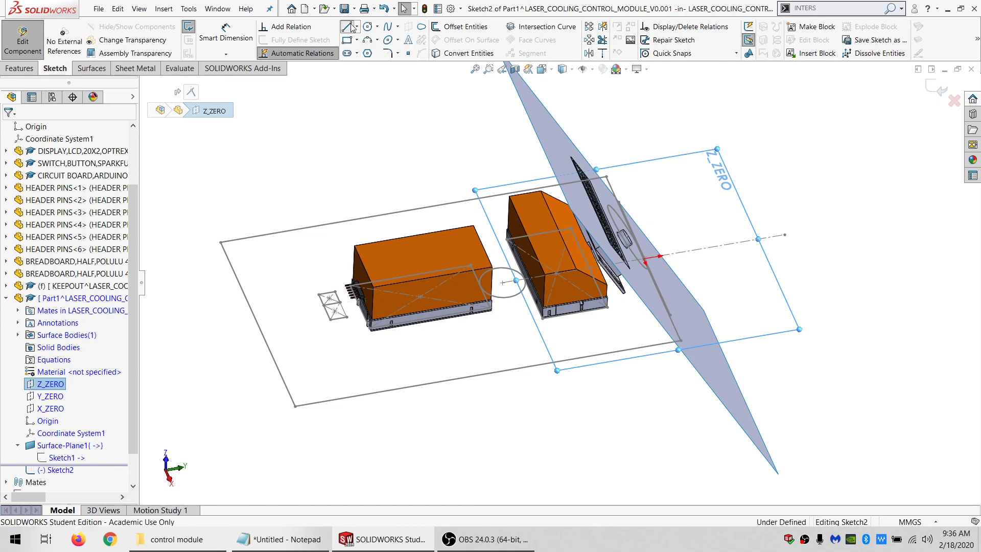
middle_drag(657, 226, 864, 273)
scroll(757, 301, up, 3)
scroll(645, 308, down, 2)
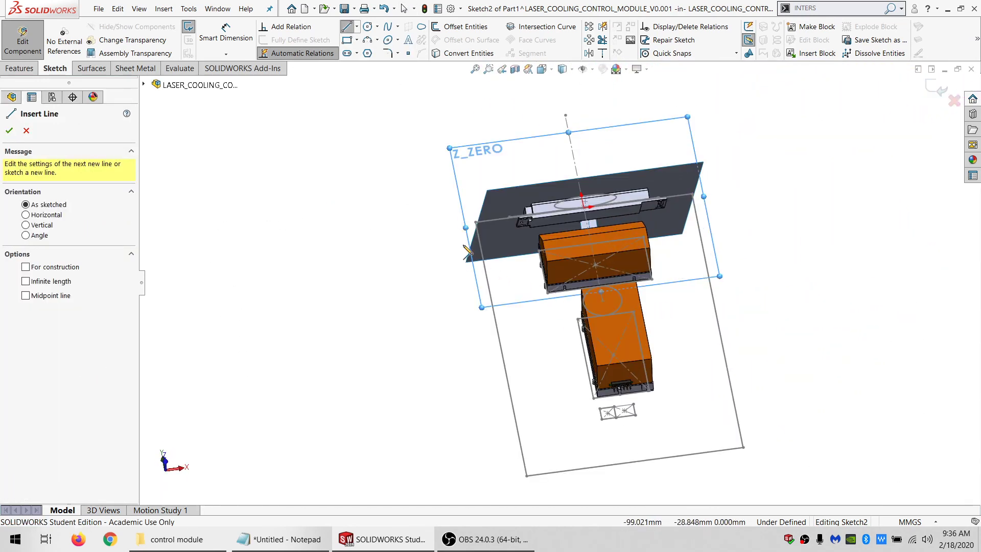
click(347, 41)
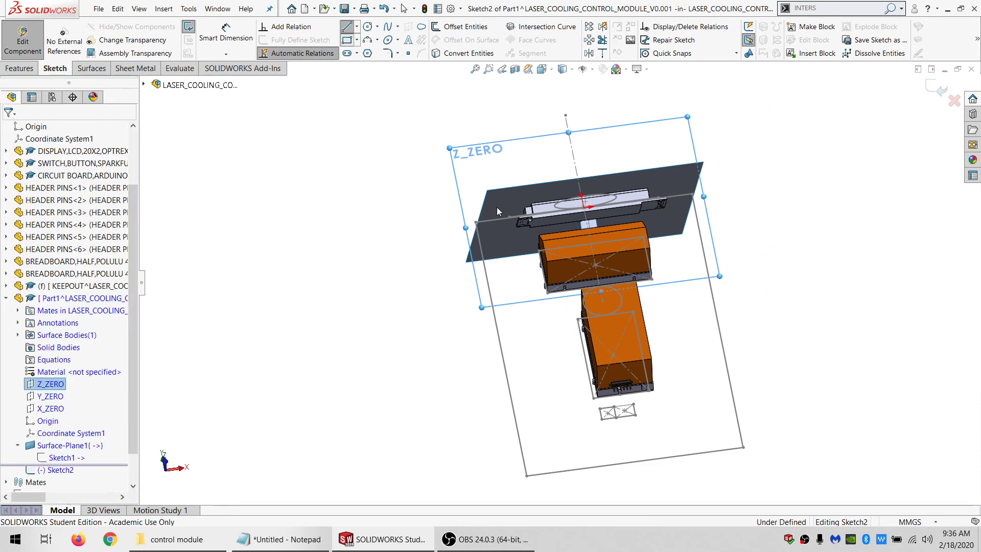
click(476, 223)
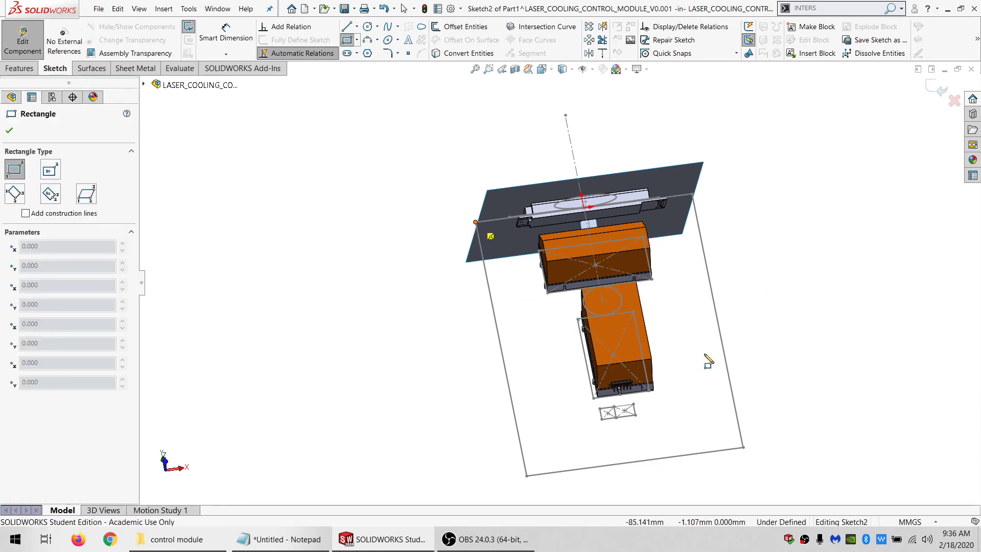
click(744, 448)
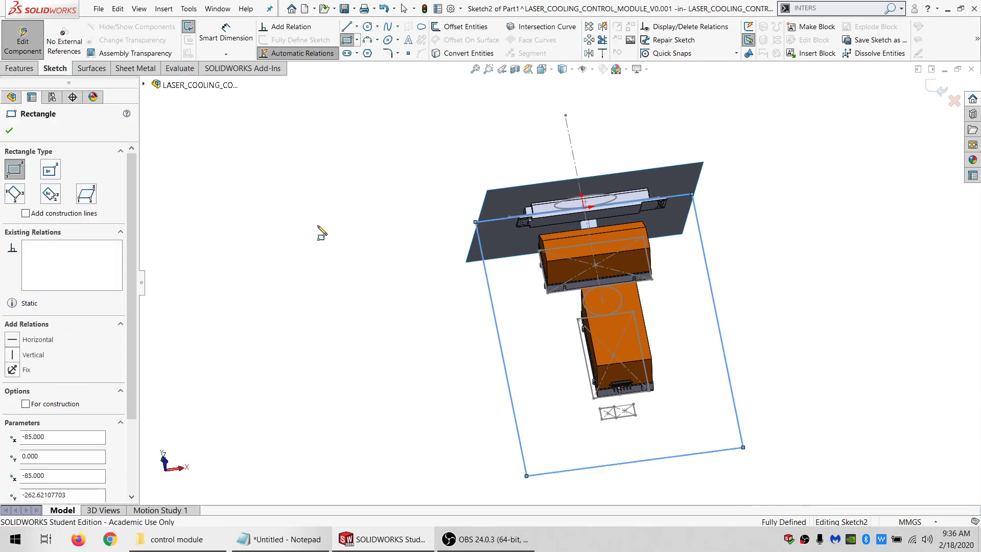
- Create a planar surface from the base rectangle sketch
click(108, 66)
click(287, 53)
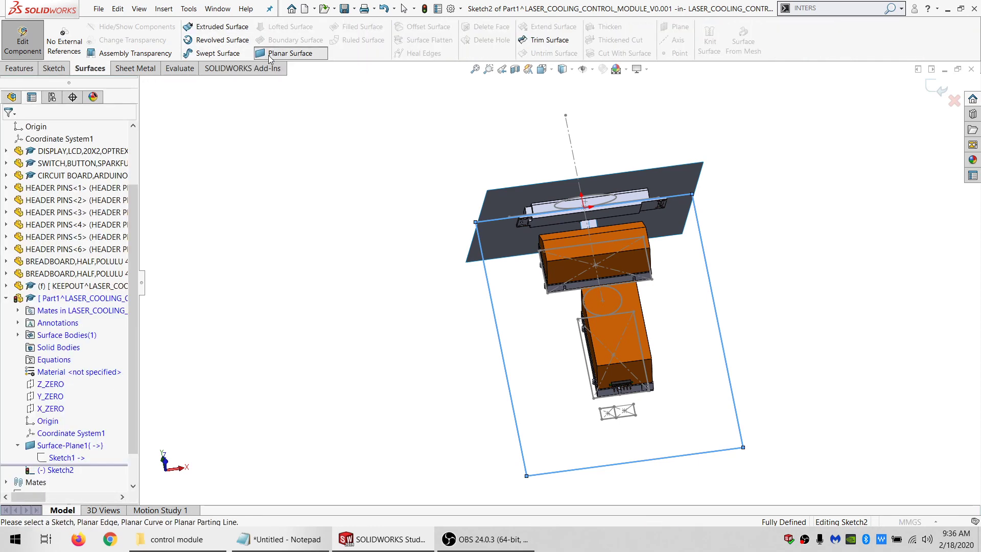
click(10, 131)
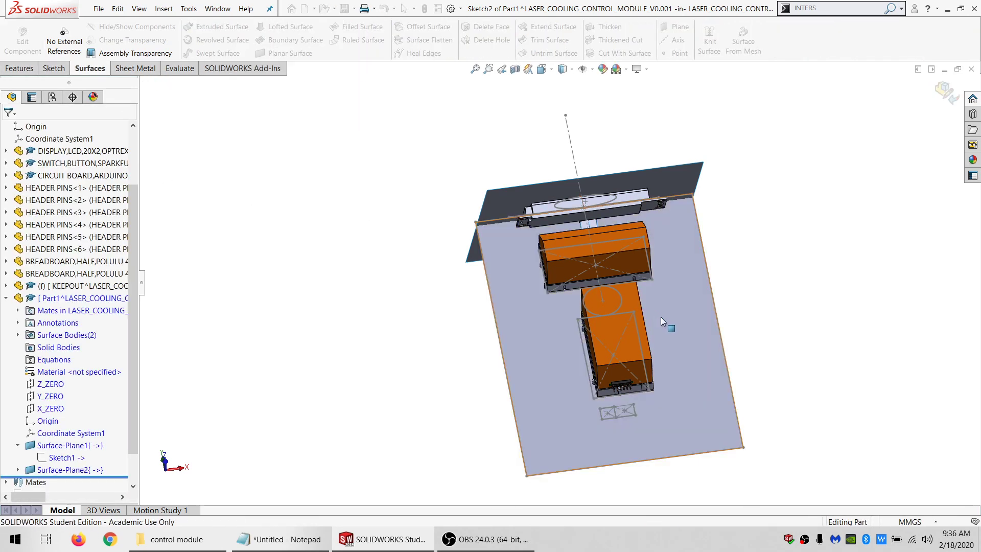
- Start a new sketch on the end face of the outermost pin of the six-pin header at the circuit board's end
middle_drag(661, 317, 589, 307)
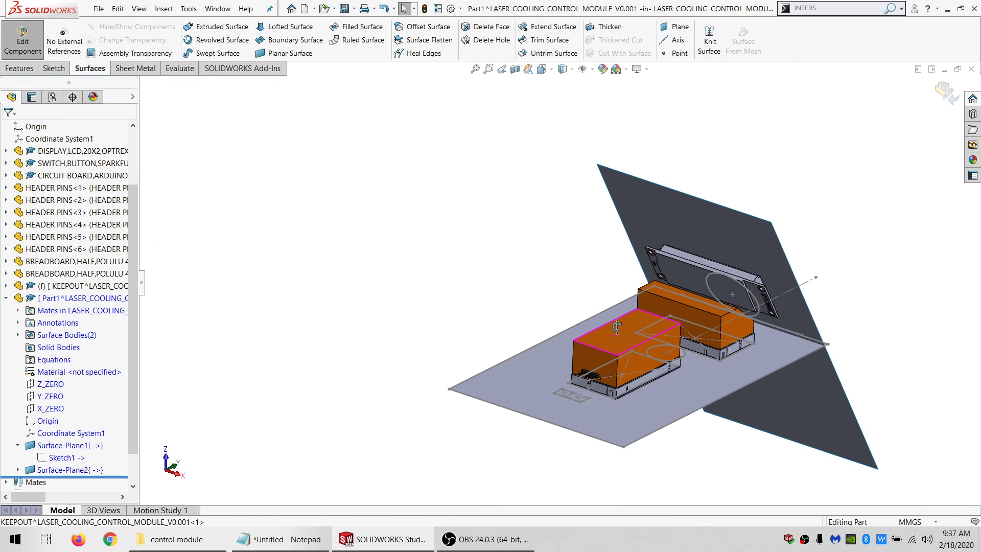
middle_drag(656, 335, 612, 409)
scroll(572, 399, down, 6)
middle_drag(540, 317, 559, 303)
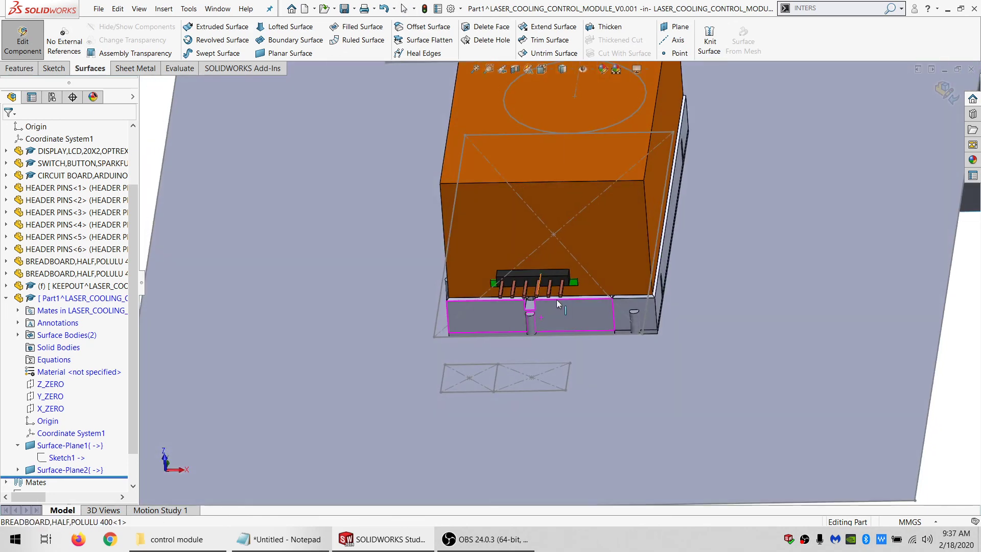
scroll(565, 299, down, 5)
click(556, 288)
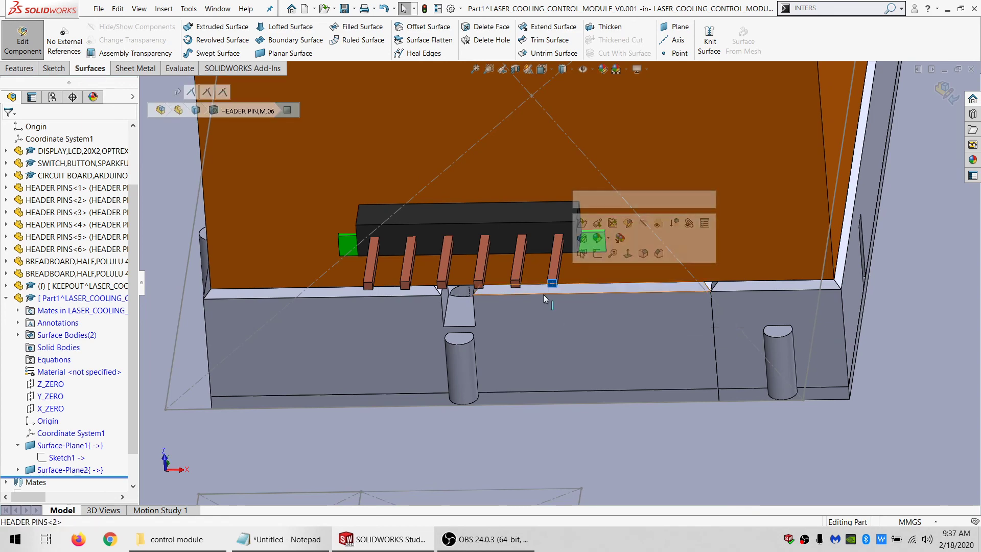
scroll(517, 300, up, 3)
middle_drag(516, 300, 538, 297)
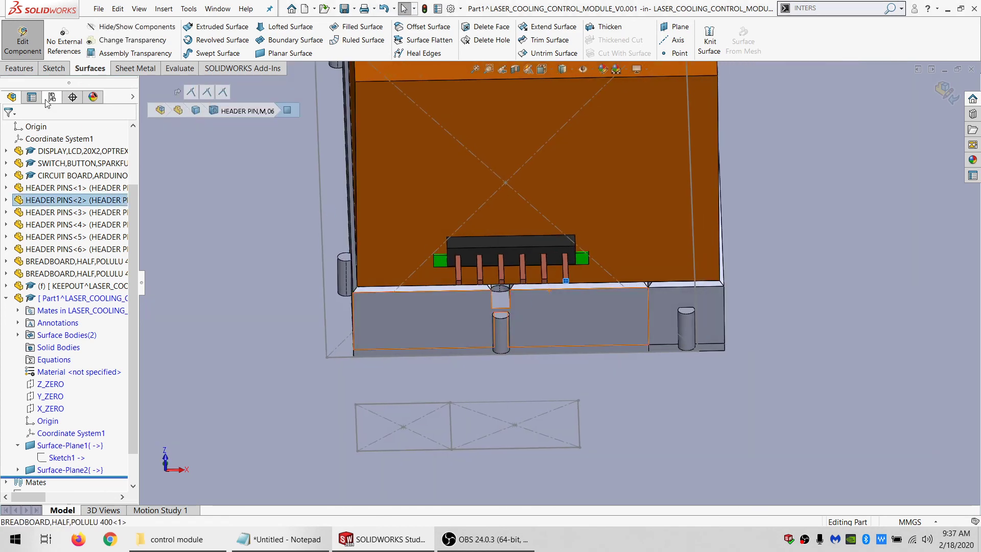
click(54, 69)
click(188, 29)
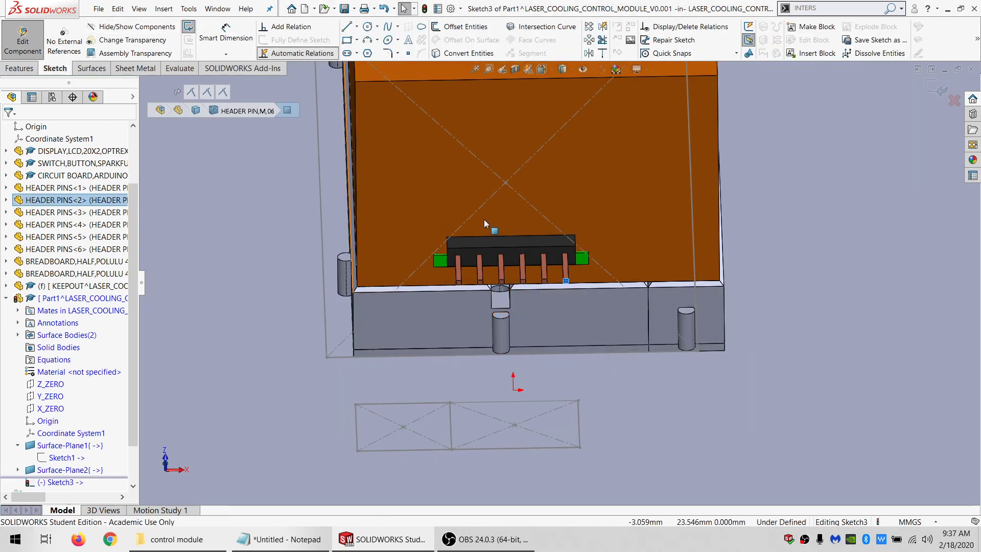
click(480, 219)
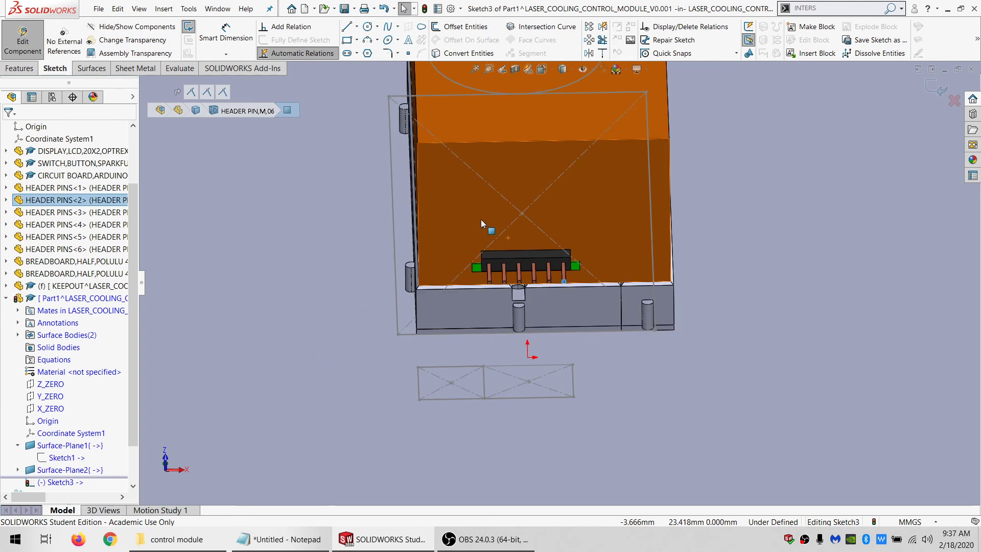
- Convert the edges of the six-pin header's plastic body face into the sketch
click(346, 43)
scroll(514, 266, down, 8)
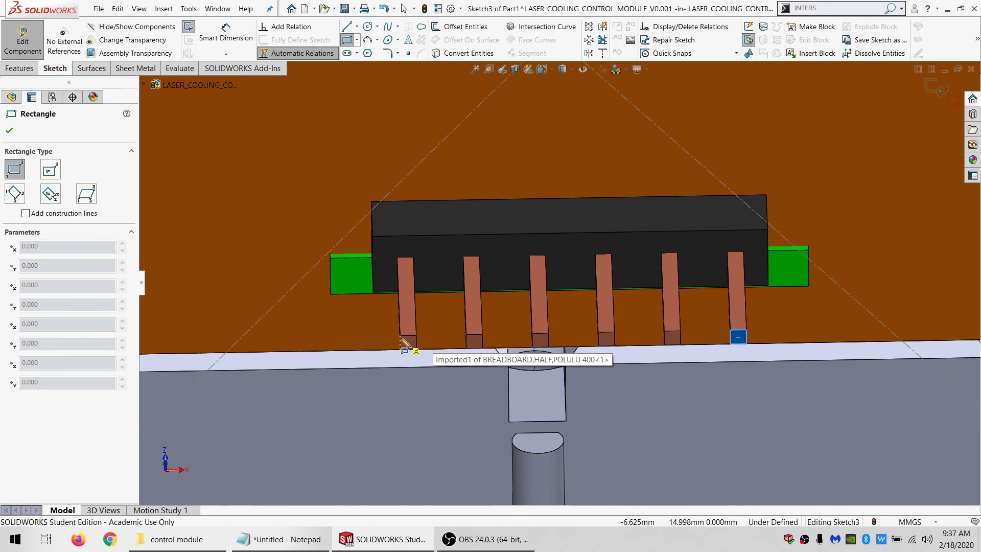
key(Escape)
click(385, 252)
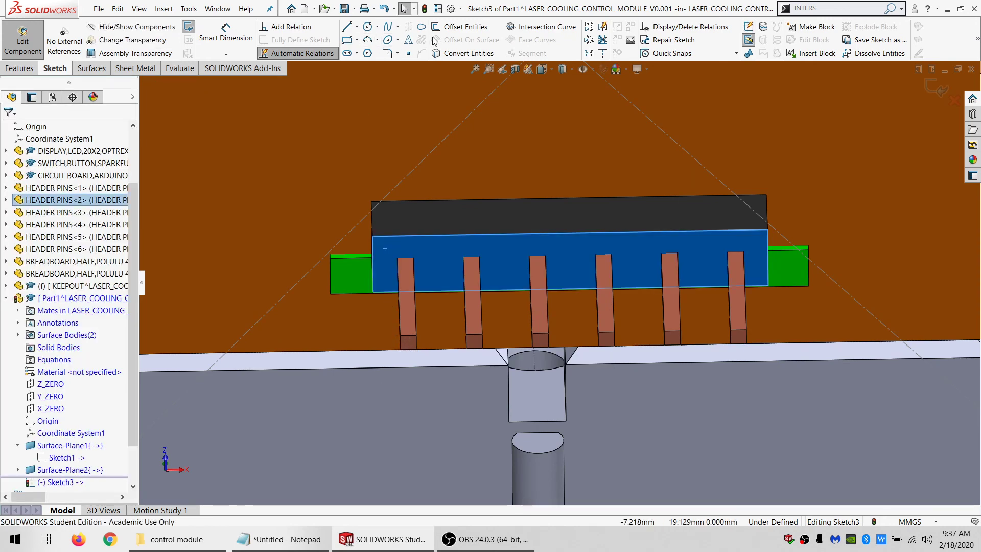
click(464, 54)
scroll(532, 255, up, 6)
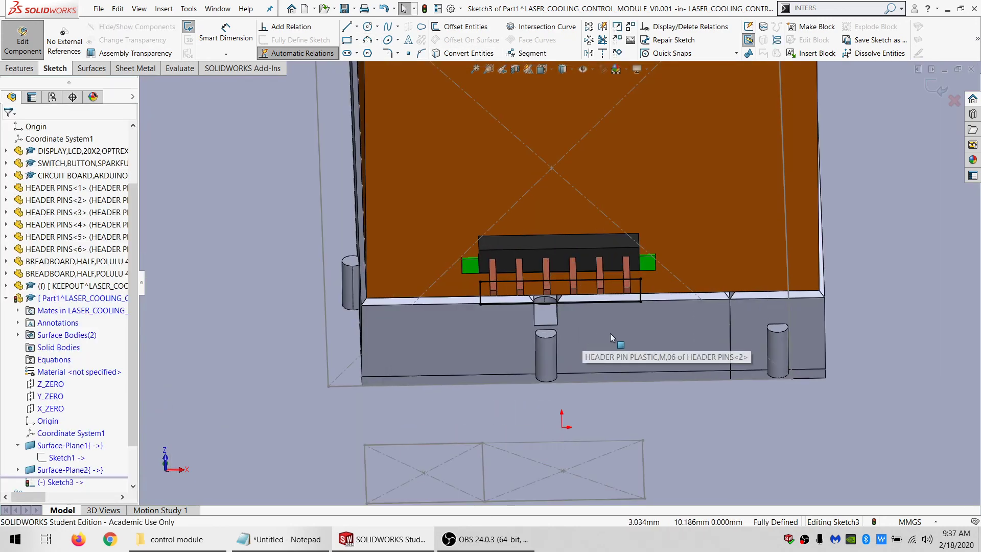
- Make the four converted header lines construction geometry and offset them outward by 4 mm
mouse_move(679, 316)
mouse_down()
mouse_move(536, 286)
mouse_move(379, 321)
mouse_move(336, 314)
mouse_up()
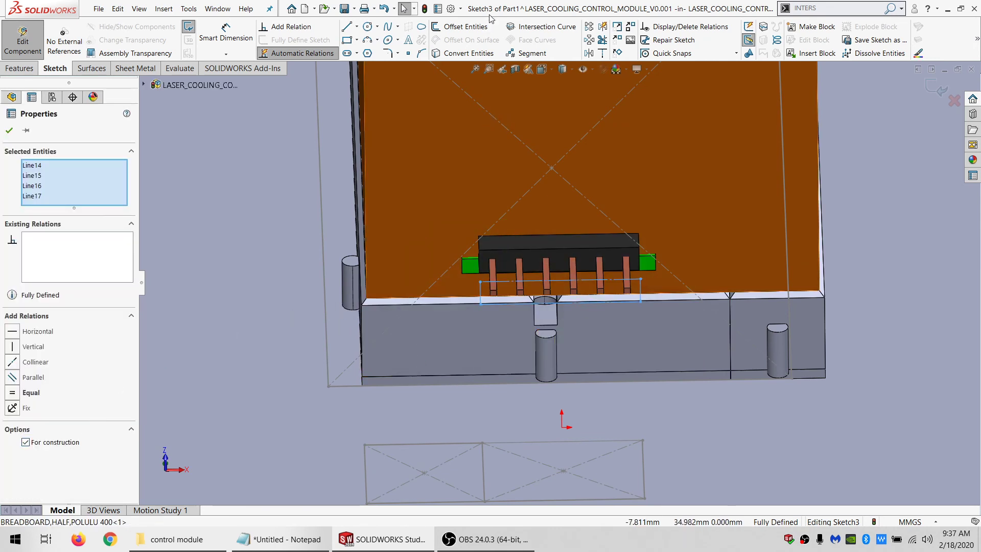
click(466, 27)
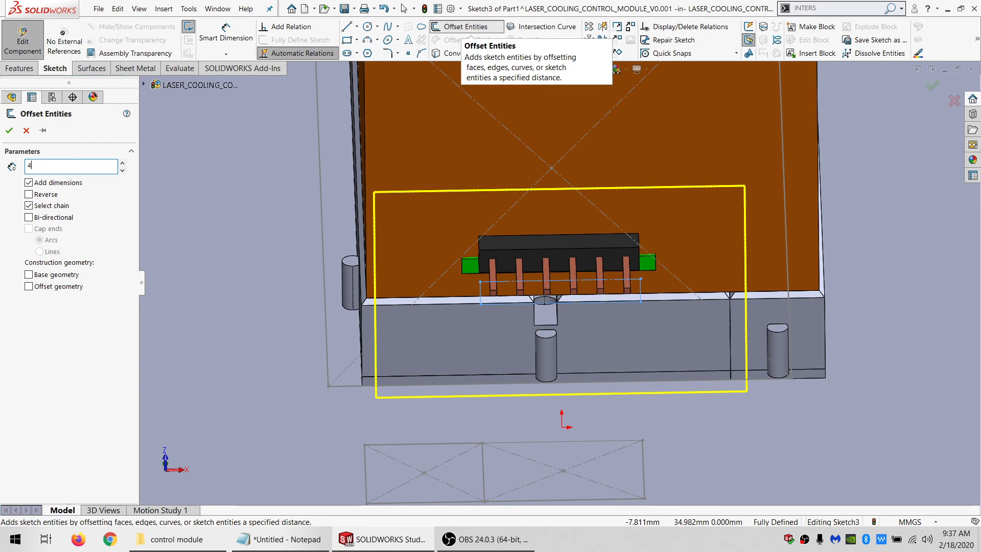
key(Return)
middle_drag(686, 248, 453, 217)
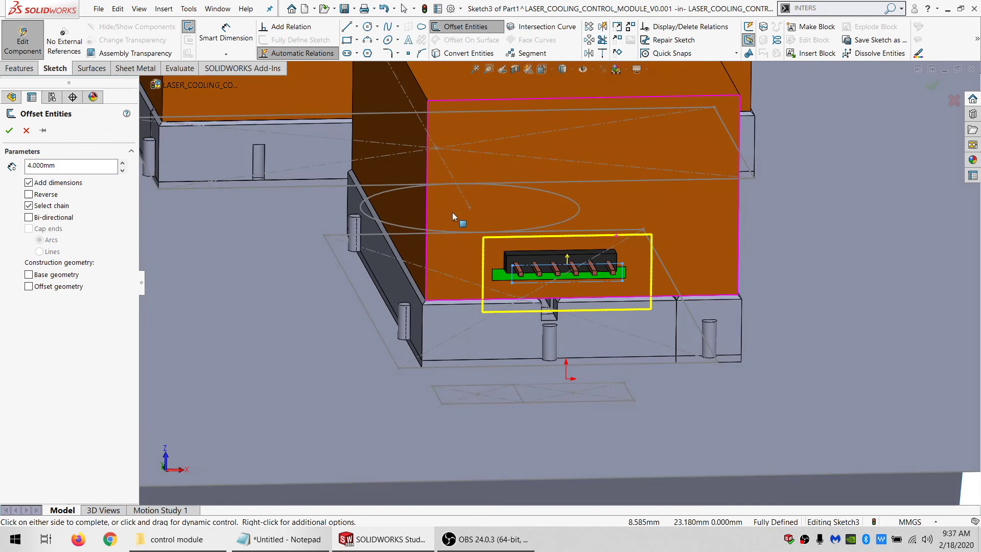
click(10, 131)
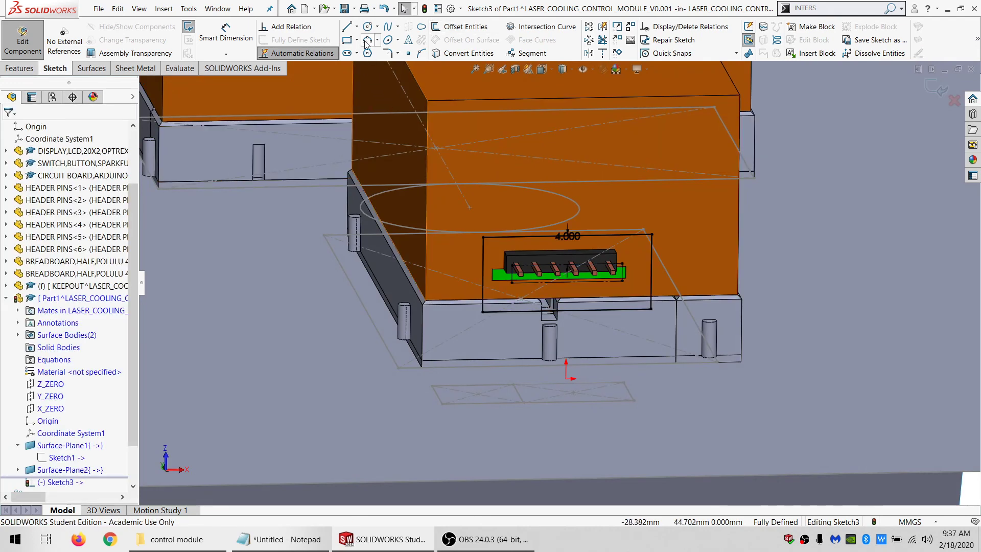
- Fillet all four corners of the offset rectangle around the header with a 2 mm radius
click(386, 53)
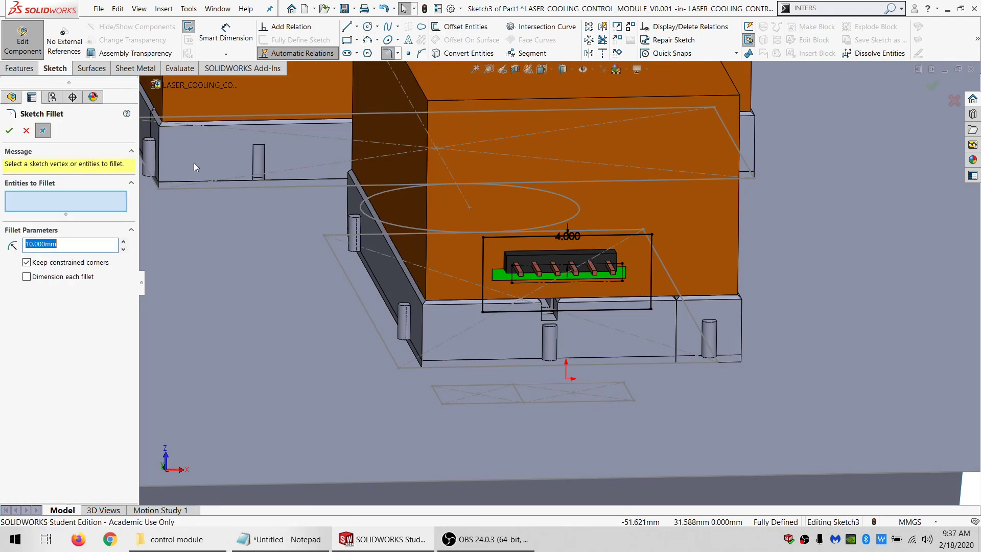
click(483, 237)
click(651, 235)
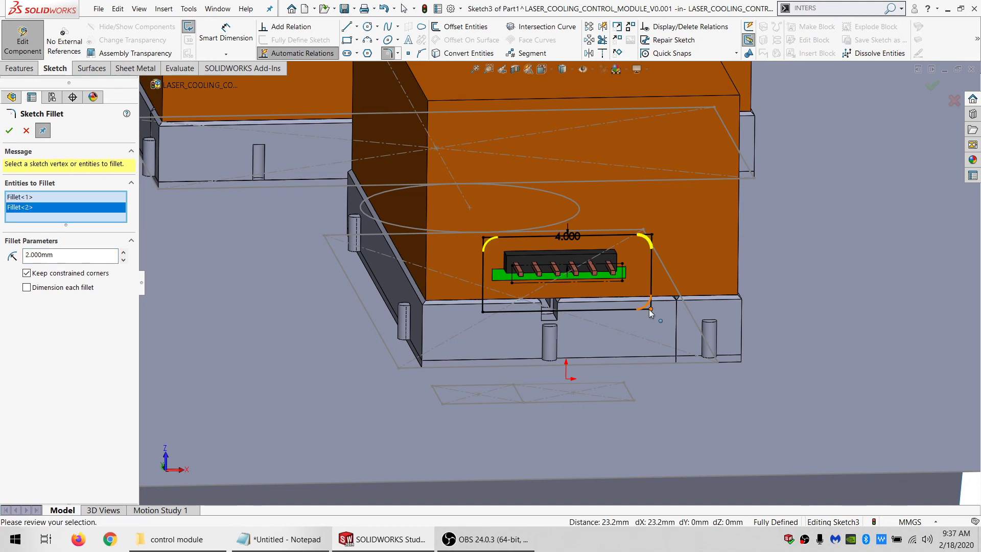
click(650, 308)
click(483, 311)
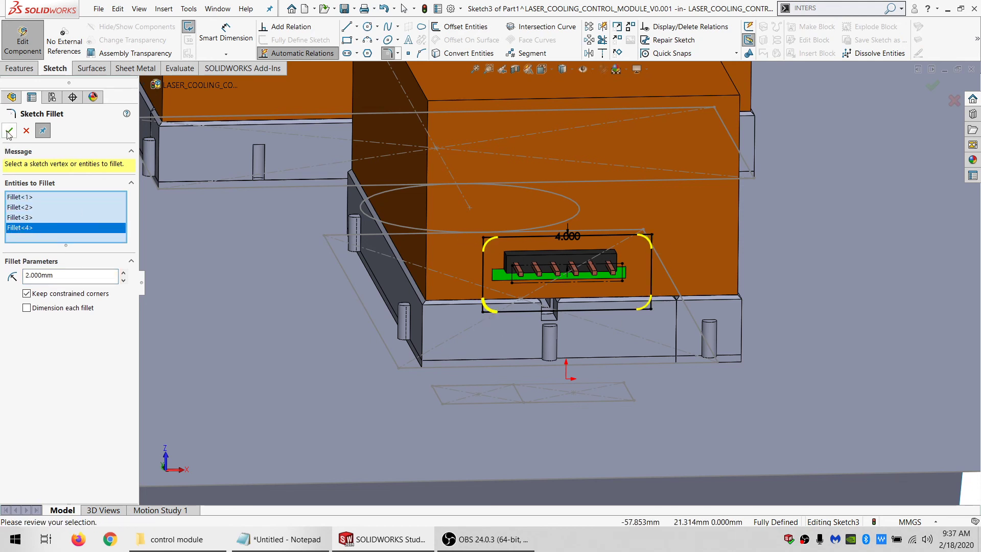
click(8, 132)
click(8, 133)
- Draw a center rectangle in the same sketch, enclosing the rounded header opening and centered above it
scroll(537, 232, up, 6)
scroll(538, 233, down, 1)
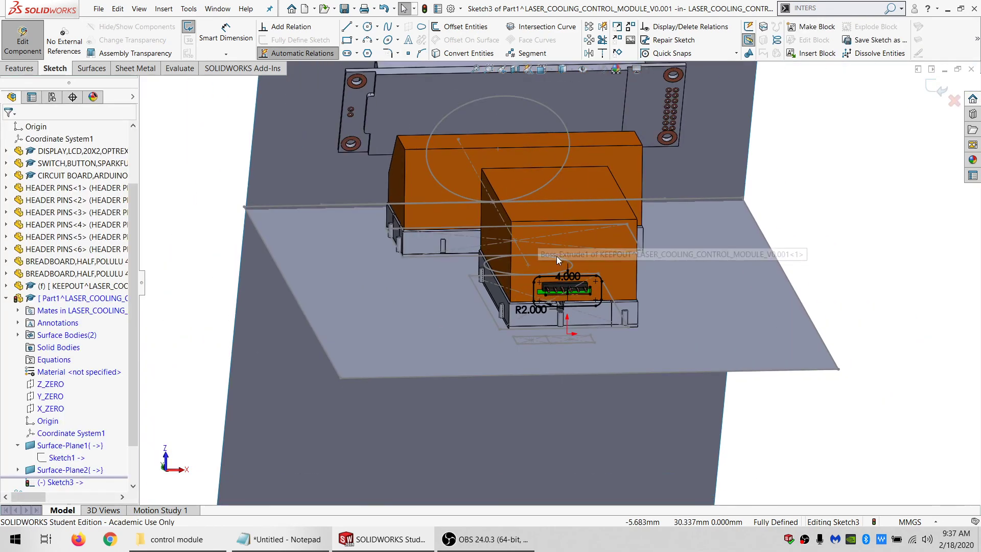
mouse_move(574, 276)
middle_down()
mouse_move(583, 270)
mouse_move(537, 299)
middle_up()
click(357, 41)
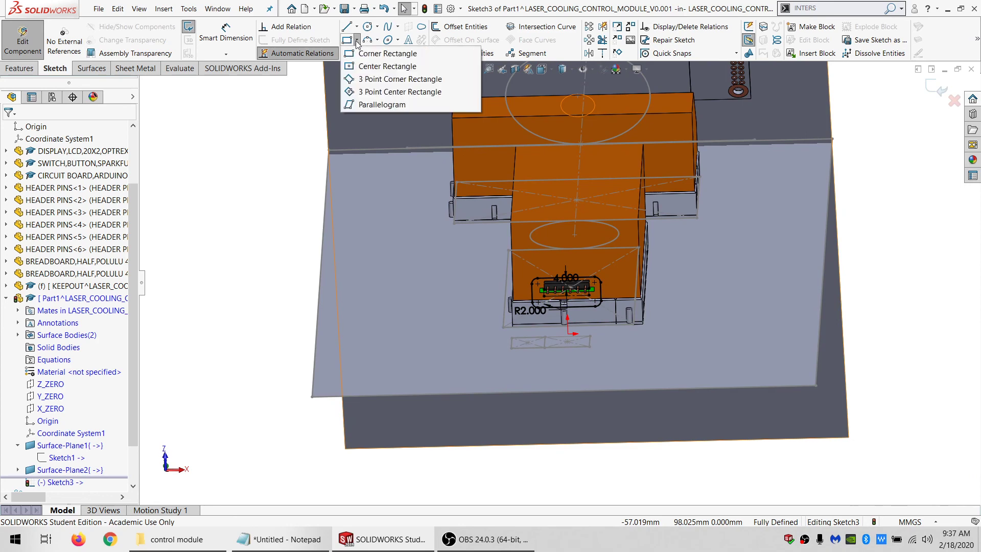
click(362, 67)
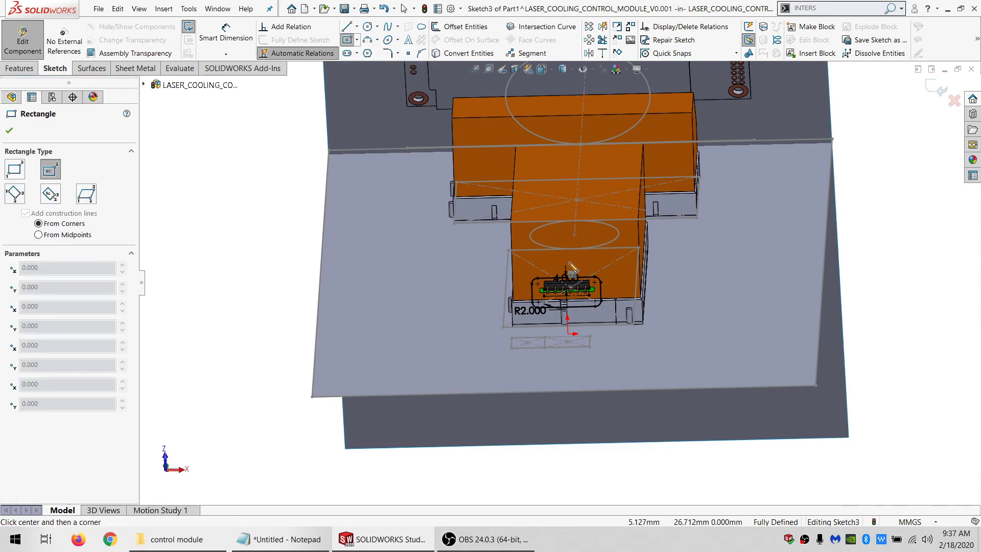
click(581, 259)
click(440, 351)
mouse_move(551, 249)
middle_down()
mouse_move(558, 188)
mouse_move(555, 240)
middle_up()
key(Escape)
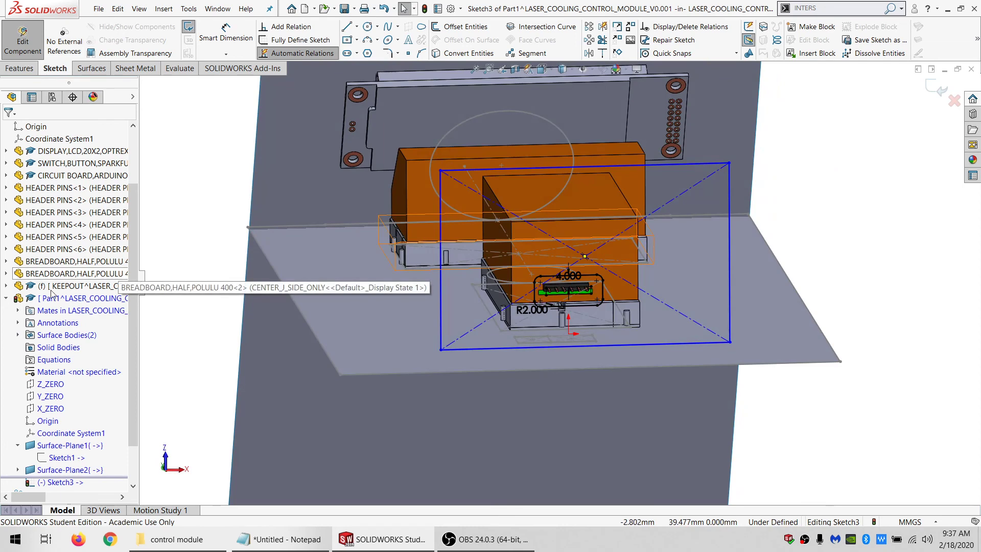
- Make the center point of the large rectangle coincident with the part's X_ZERO plane
click(44, 409)
mouse_move(473, 317)
middle_down()
mouse_move(604, 292)
mouse_move(638, 262)
middle_up()
ctrl+click(632, 259)
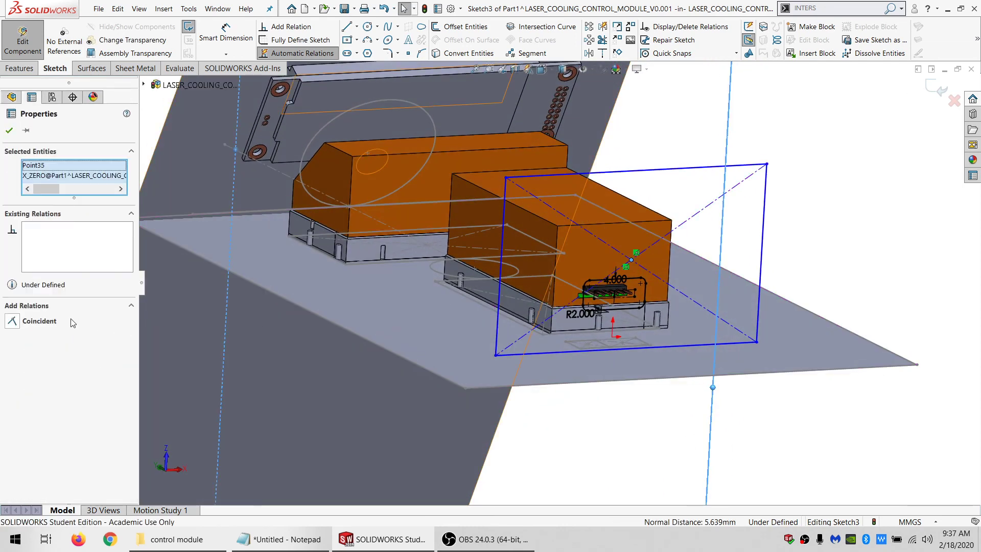
click(39, 321)
- Make the rectangle's lower corner coincident with the horizontal base surface
middle_drag(486, 317, 559, 312)
click(475, 340)
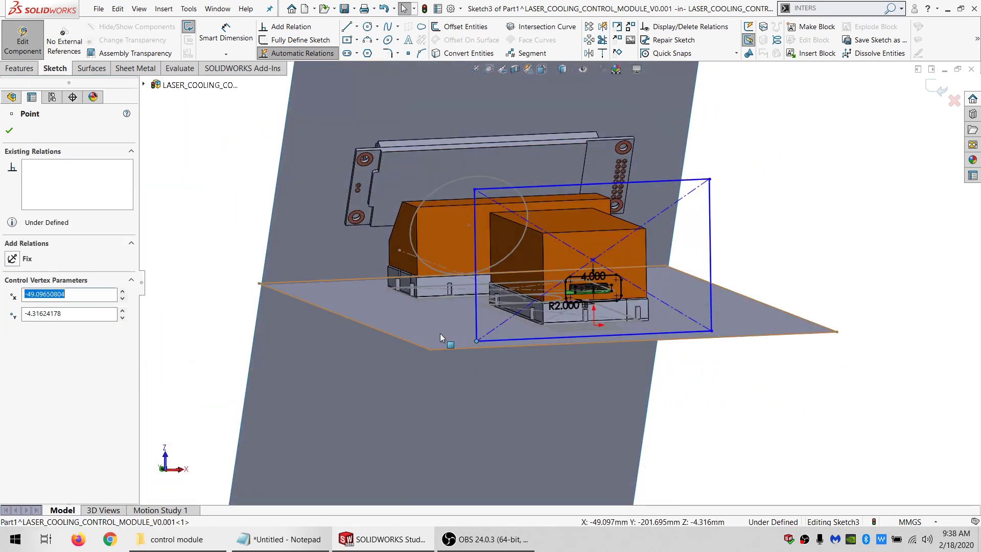
ctrl+click(440, 333)
click(46, 337)
click(218, 311)
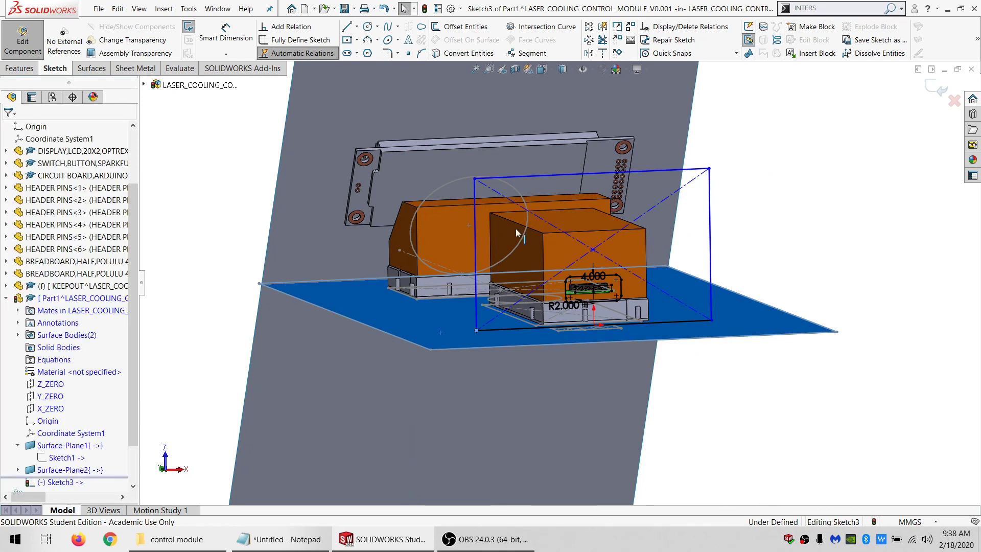
- Widen the rectangle and constrain its lower corner with a Pierce relation to the base outline's side line
scroll(560, 232, up, 2)
scroll(633, 217, down, 1)
middle_drag(582, 223, 524, 357)
scroll(524, 358, down, 3)
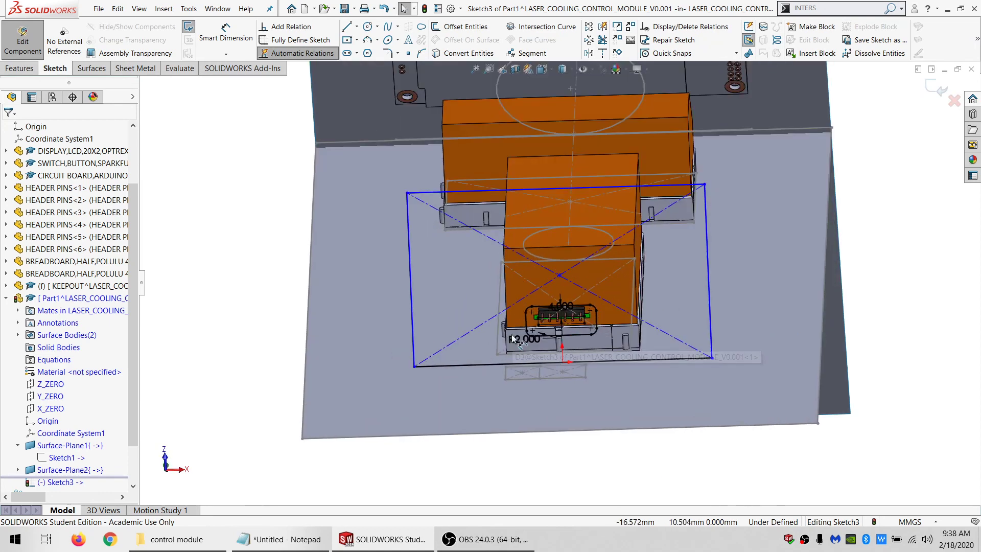
click(711, 357)
key(Escape)
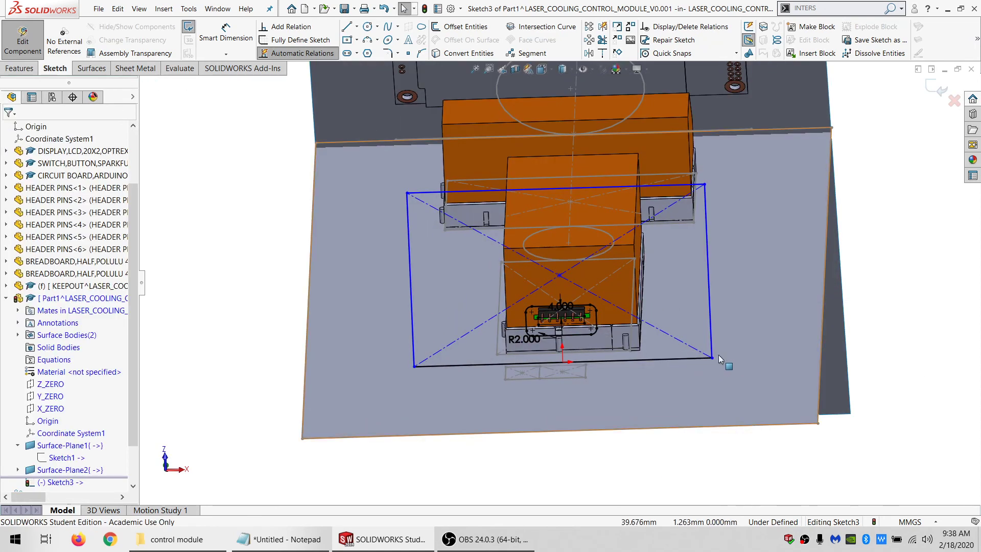
mouse_move(713, 358)
mouse_down()
mouse_move(664, 359)
mouse_move(728, 358)
mouse_up()
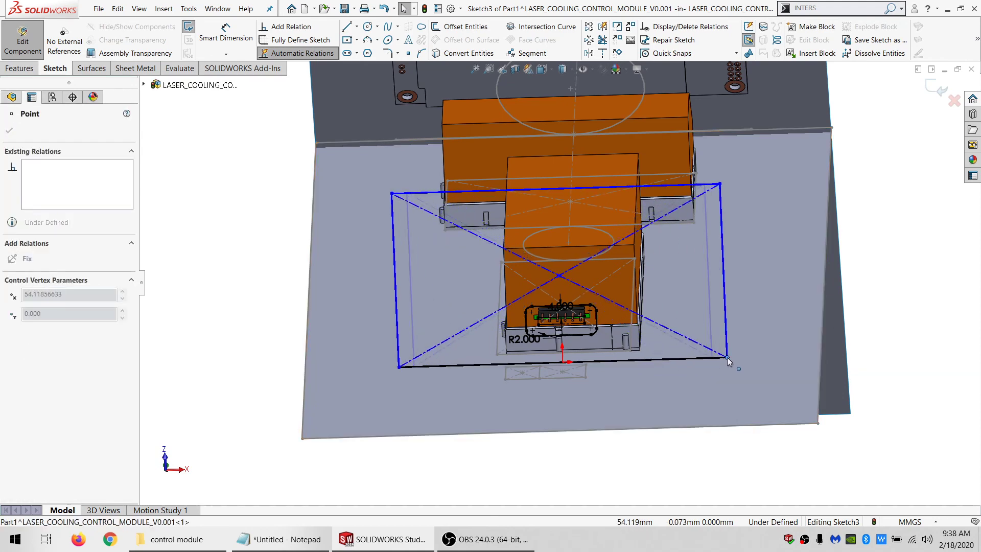
scroll(728, 358, up, 4)
scroll(654, 339, down, 3)
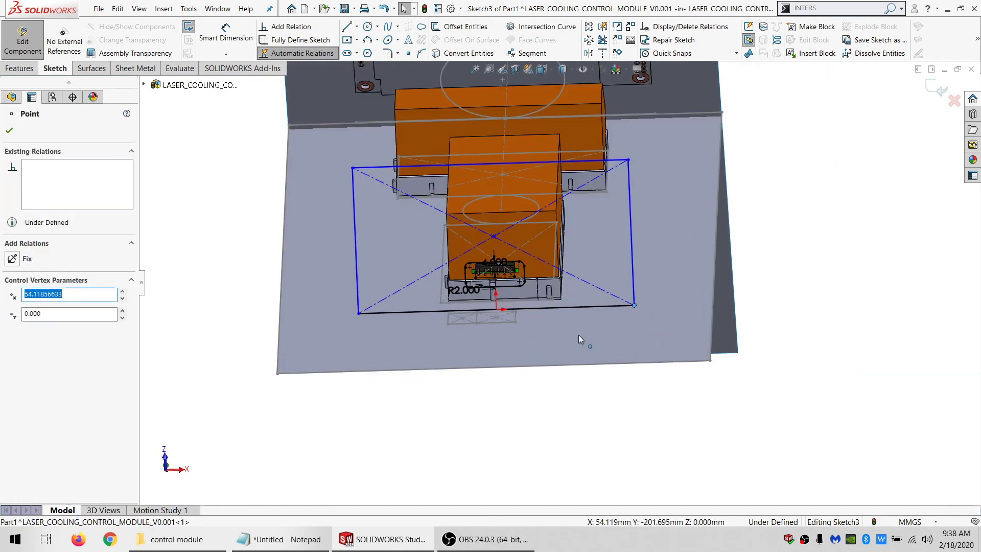
click(281, 318)
ctrl+click(358, 312)
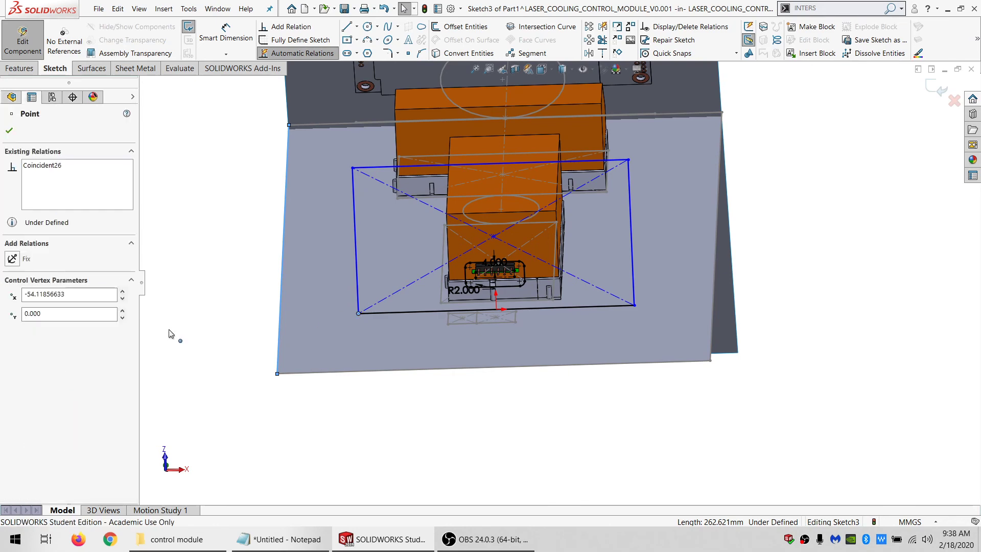
click(13, 311)
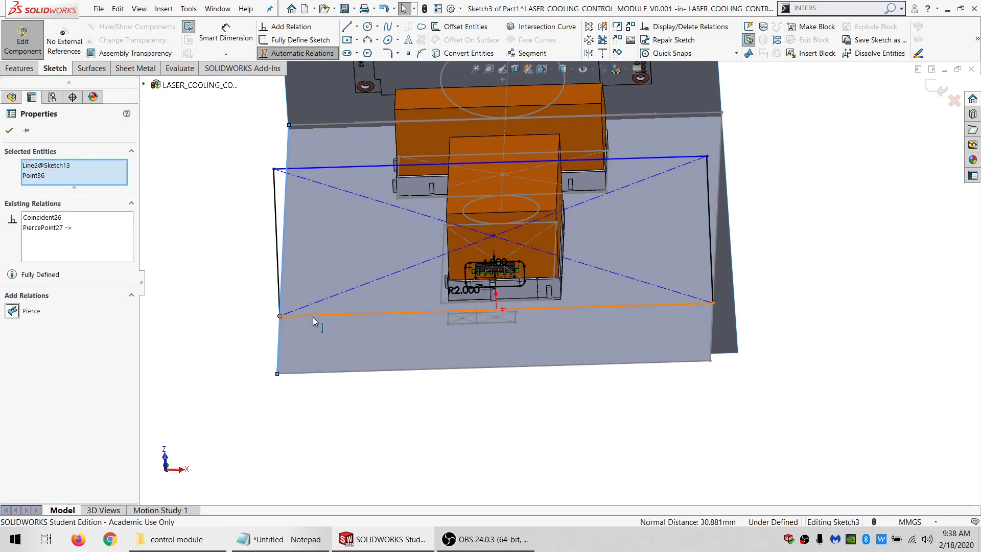
- Make the rectangle's bottom line and adjoining vertical side equal in length
click(294, 315)
ctrl+click(278, 278)
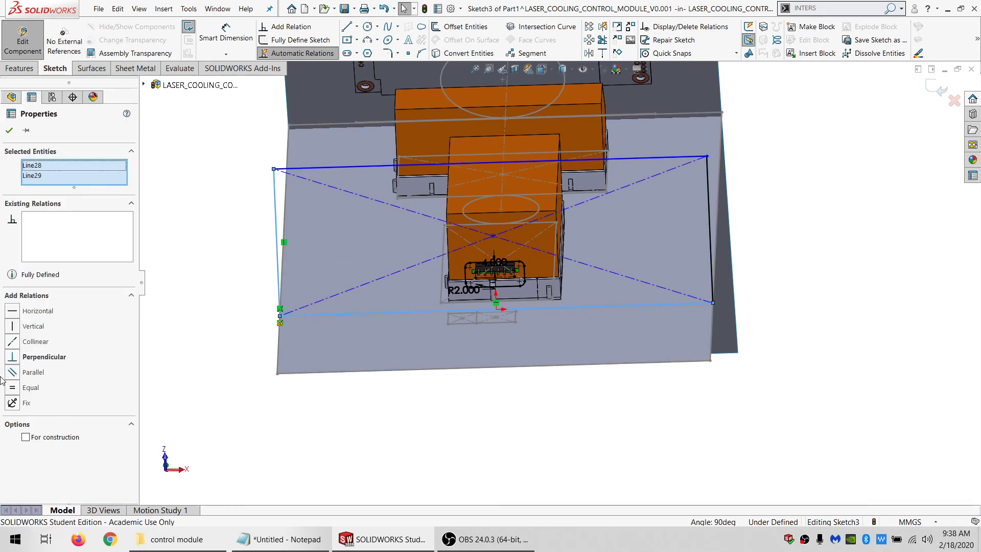
click(26, 390)
click(216, 254)
- Create a planar surface from the current sketch, forming the wall with the header opening
scroll(337, 188, up, 4)
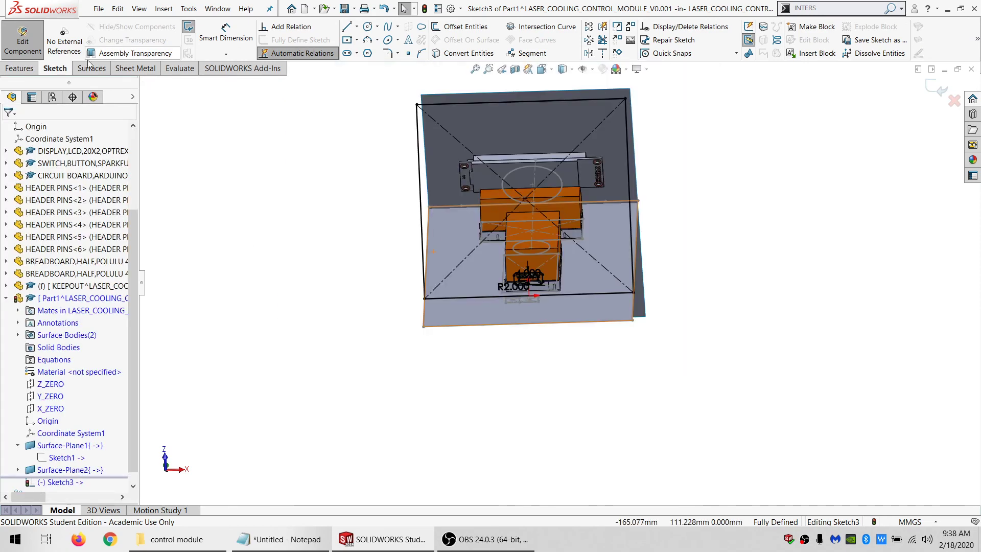
scroll(544, 278, down, 2)
middle_drag(552, 286, 608, 284)
click(89, 66)
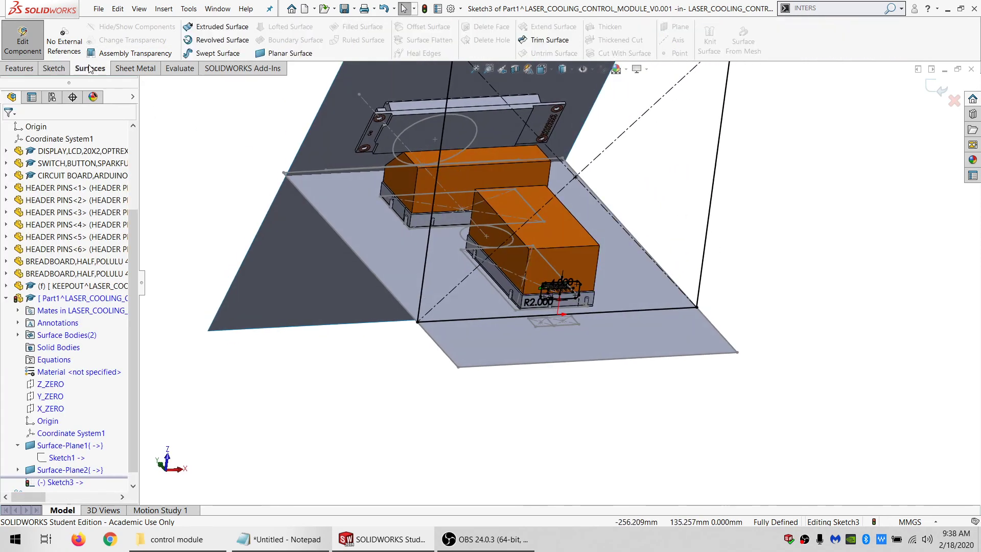
click(269, 54)
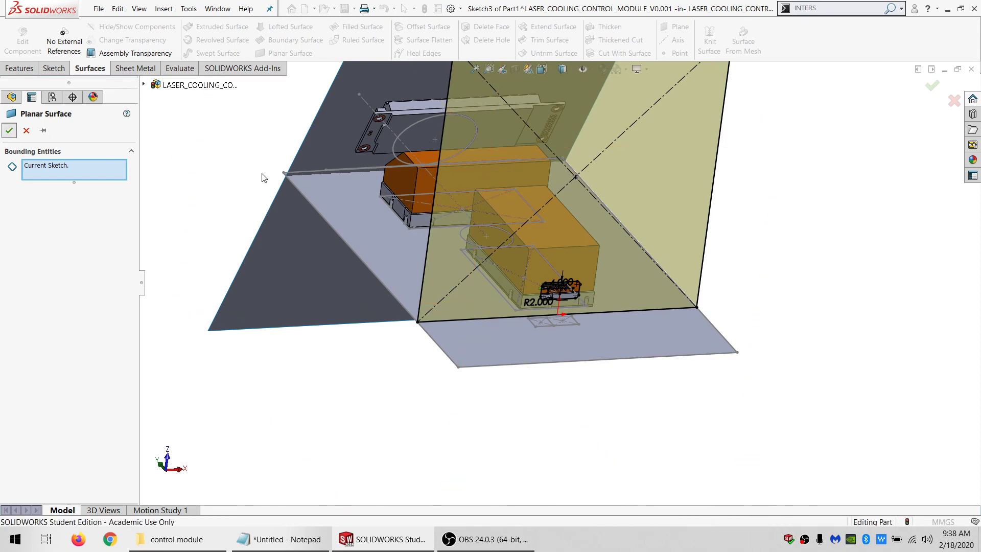
click(10, 131)
- Create a reference plane through the top outer edge of the header-side keepout block and the LCD display's upper edge
middle_drag(563, 263, 636, 229)
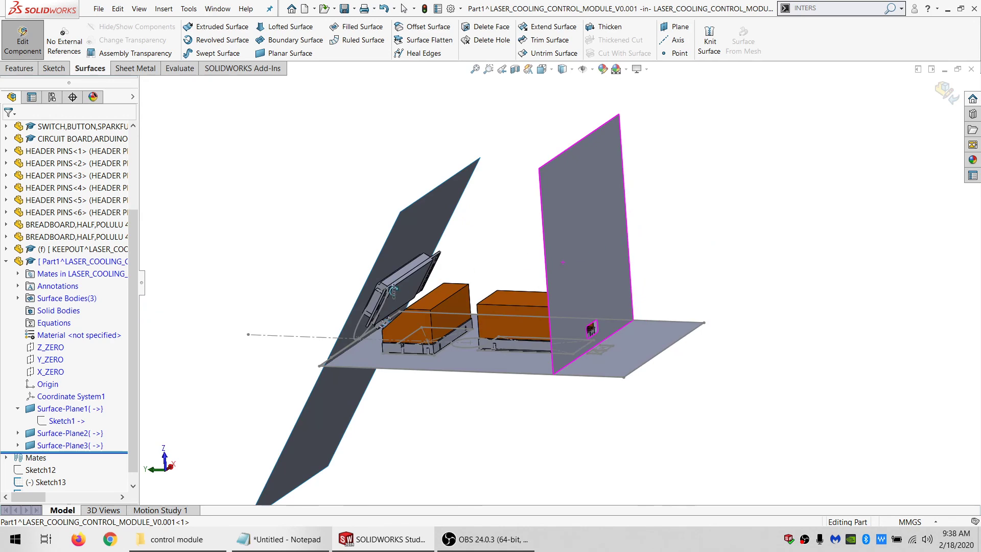
middle_drag(437, 306, 506, 313)
click(21, 70)
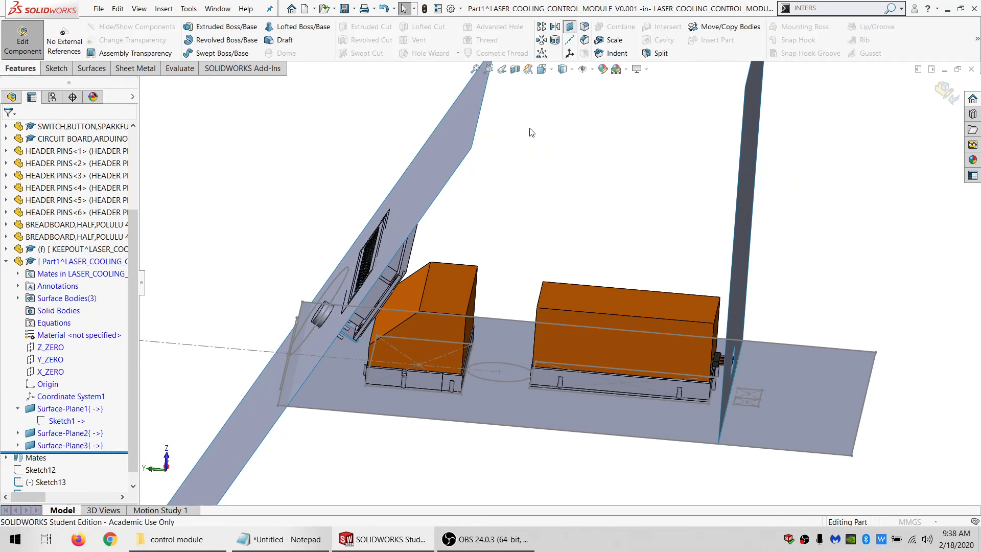
scroll(462, 271, down, 2)
middle_drag(462, 271, 767, 289)
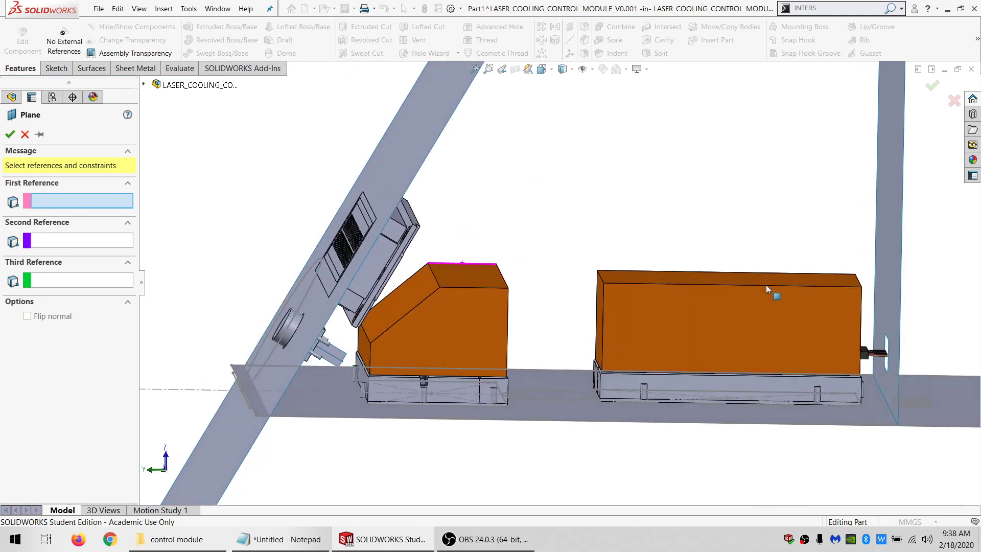
click(862, 286)
scroll(402, 223, down, 10)
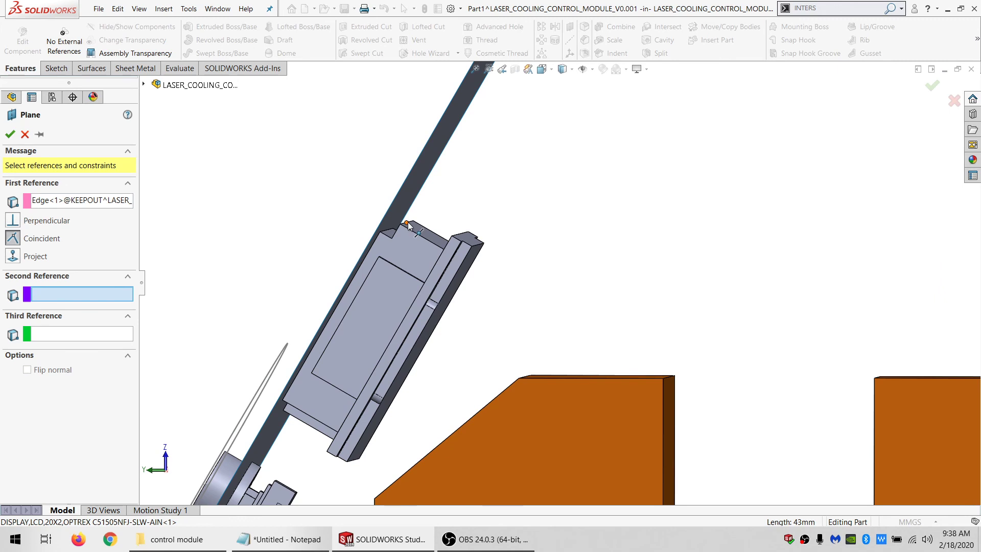
click(412, 225)
scroll(461, 246, down, 8)
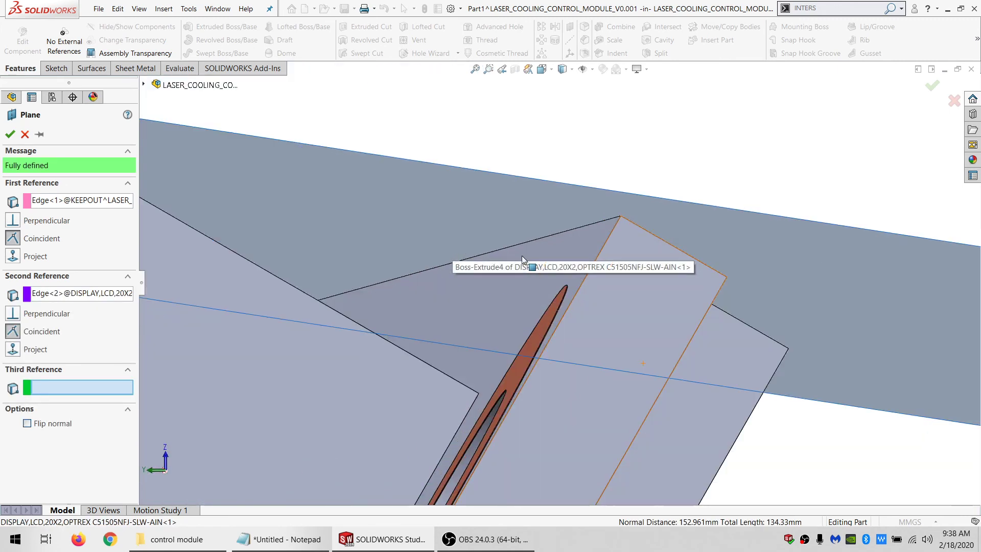
middle_drag(522, 256, 580, 327)
scroll(581, 324, up, 10)
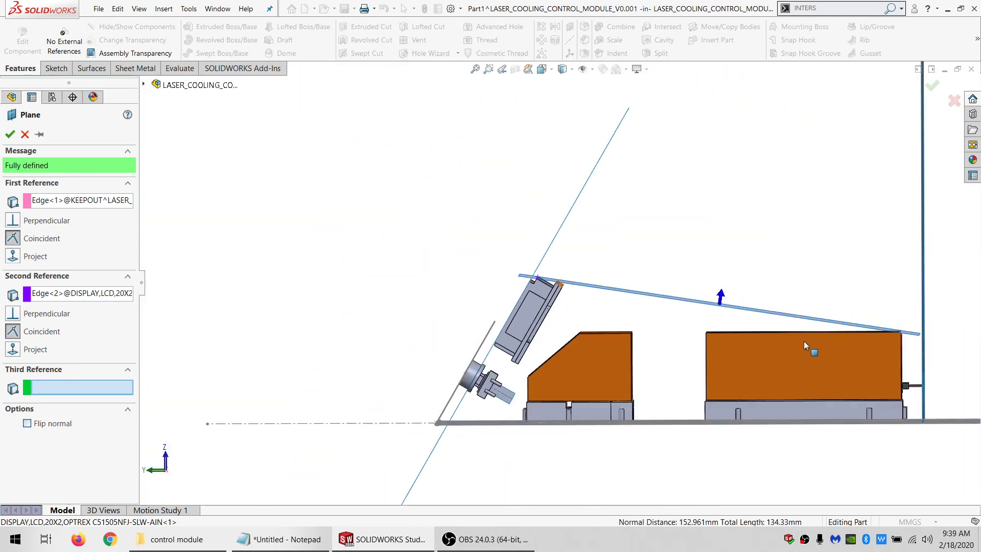
scroll(802, 338, down, 2)
scroll(800, 333, up, 1)
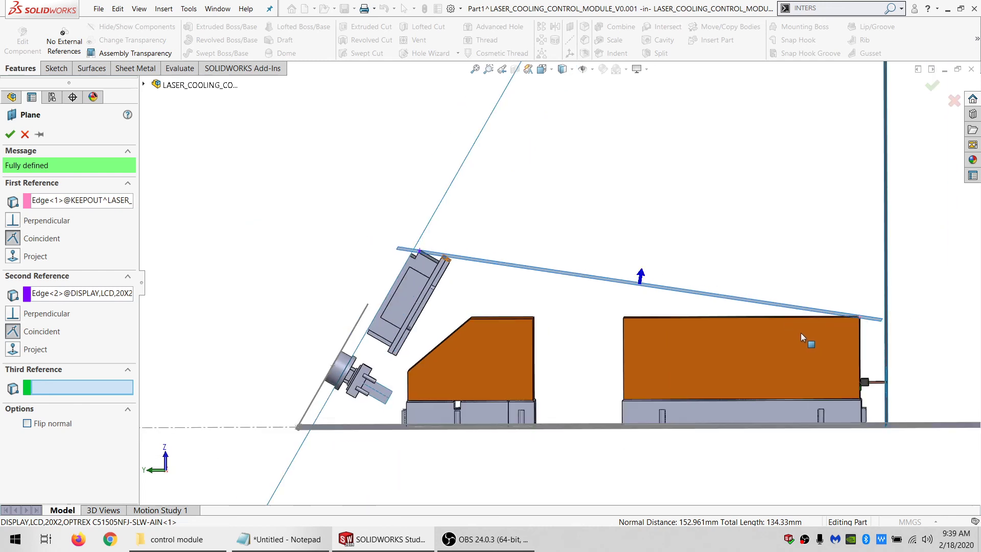
click(9, 134)
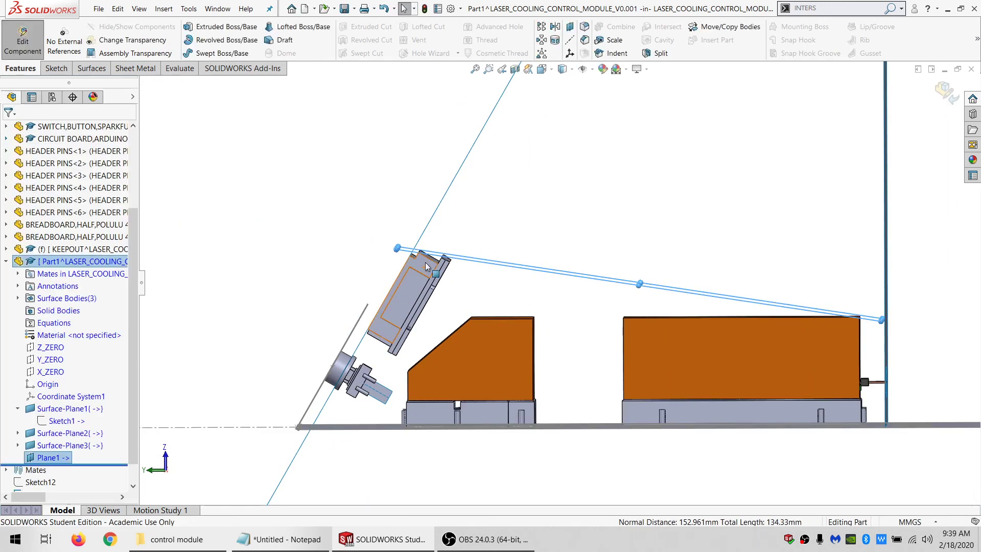
- Inspect the sloping reference plane around the display and delete it
scroll(425, 262, down, 4)
scroll(490, 279, up, 5)
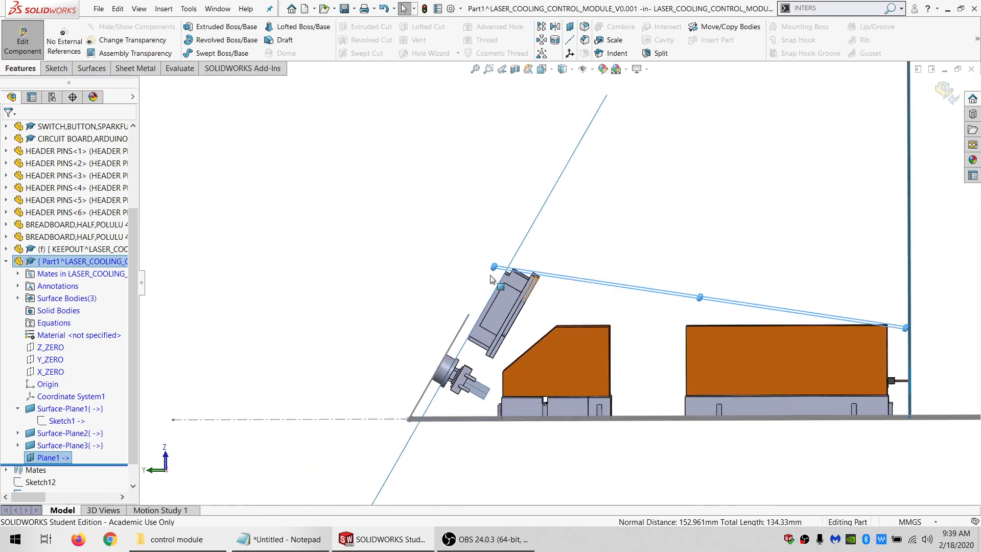
scroll(527, 284, down, 5)
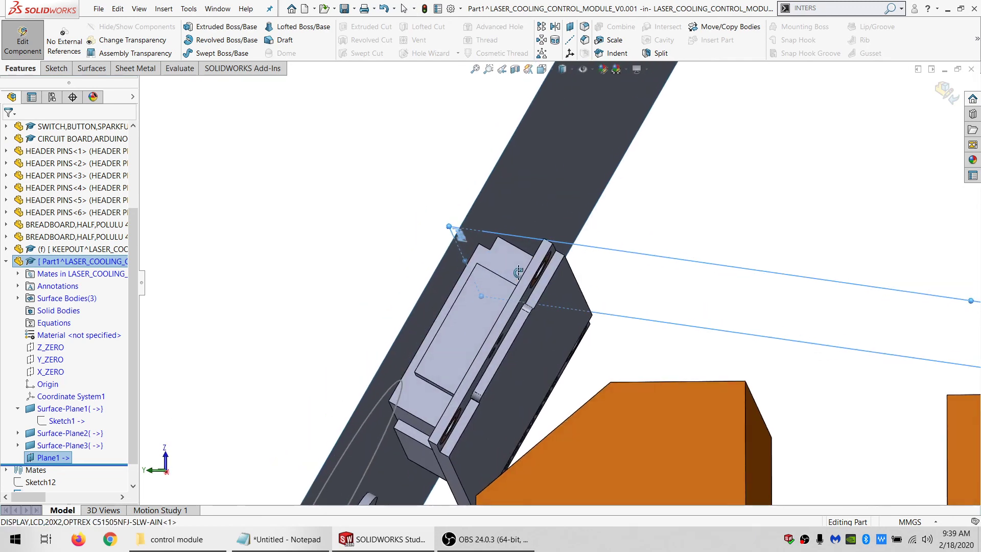
middle_drag(530, 286, 485, 292)
middle_drag(528, 315, 617, 347)
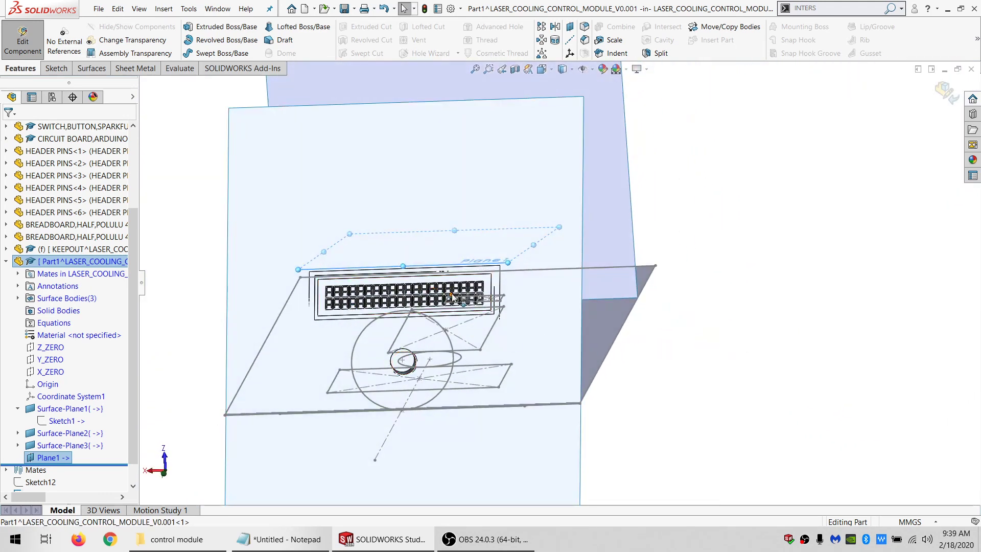
scroll(451, 297, down, 2)
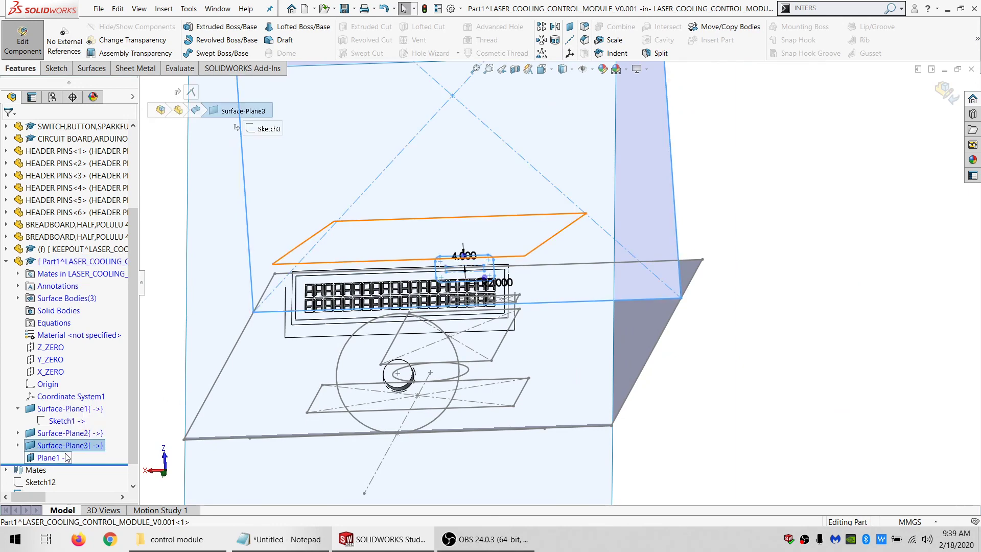
key(Delete)
key(Return)
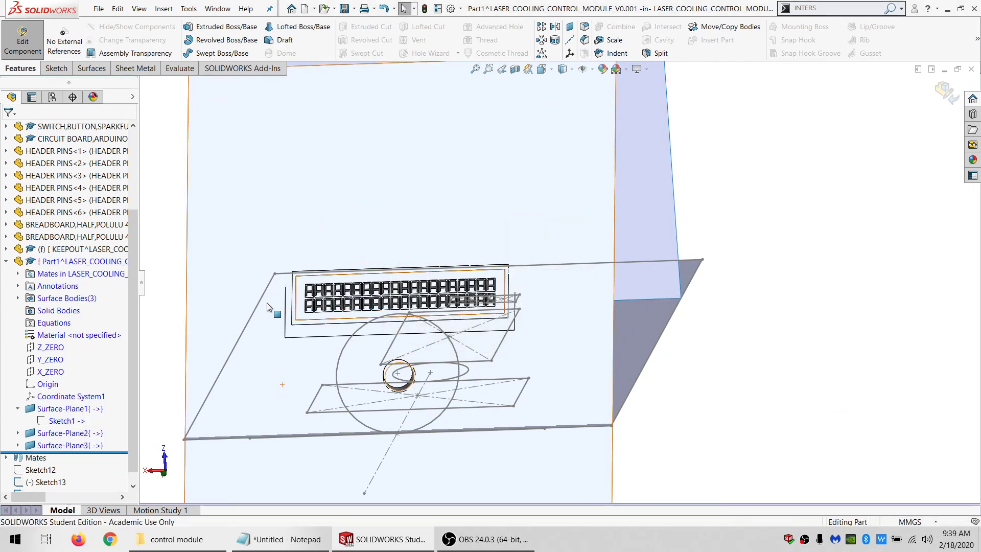
- Start a sketch on the slanted front surface and draw a corner rectangle about 7.3 by 5.7 mm over two upper-row display characters
click(267, 302)
scroll(370, 301, down, 3)
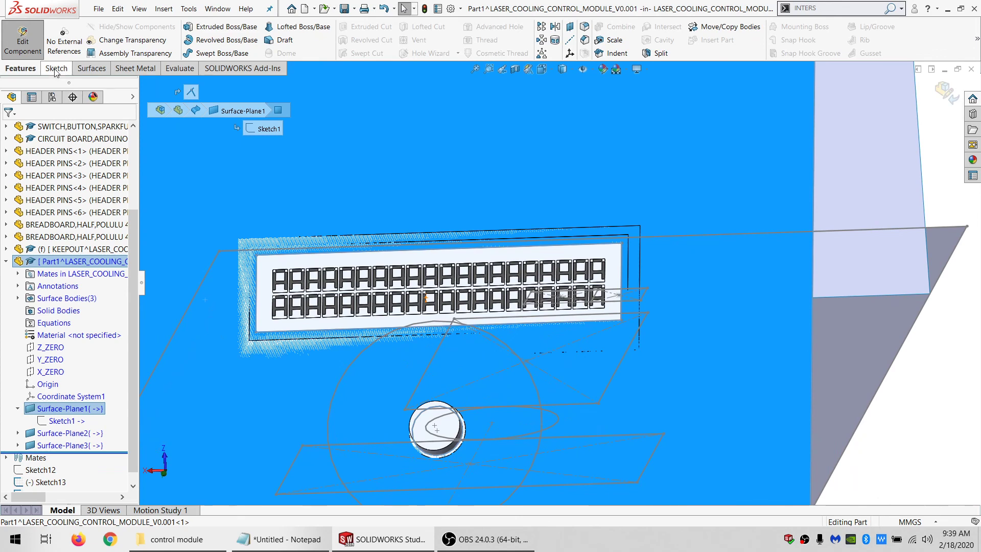
click(56, 69)
click(188, 28)
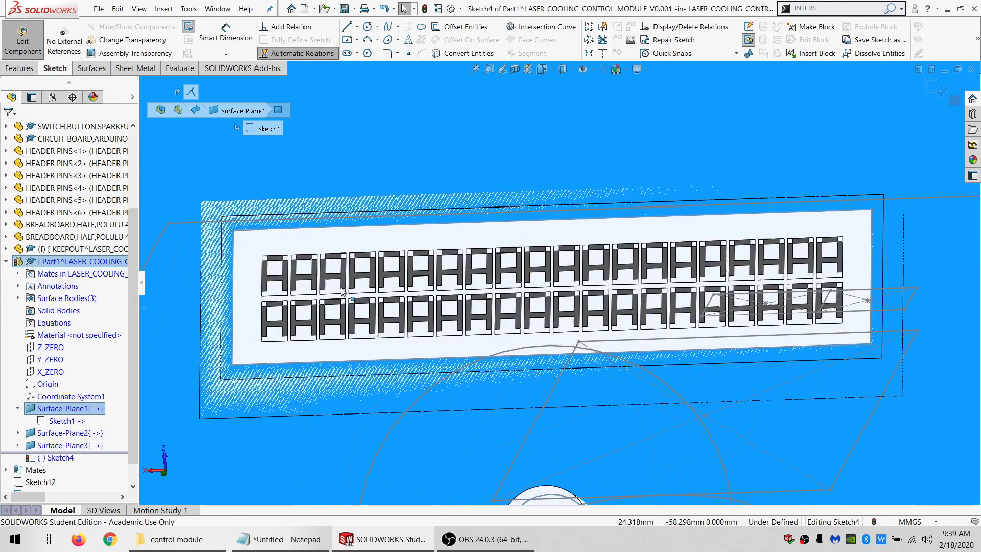
scroll(307, 291, down, 3)
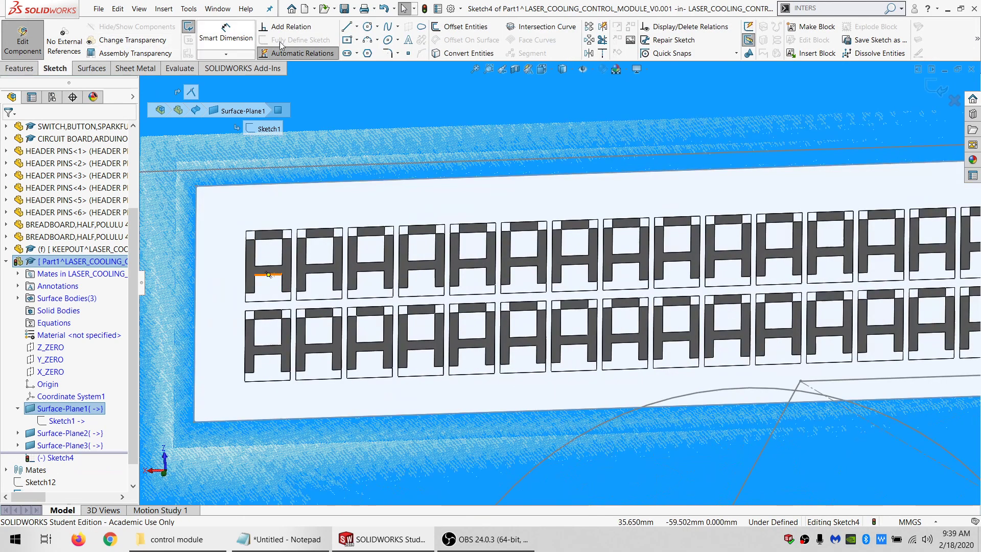
click(356, 40)
click(379, 62)
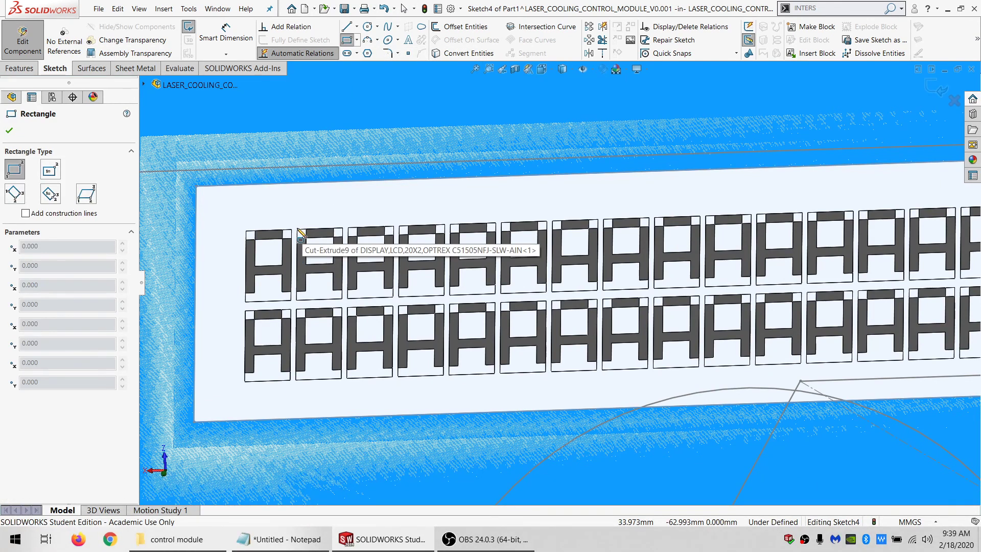
click(297, 226)
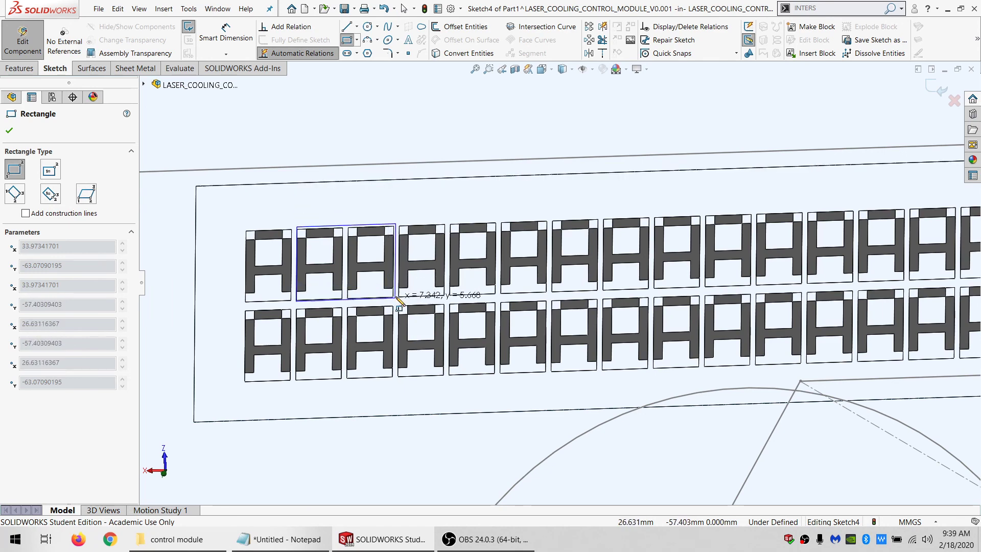
click(397, 297)
key(Escape)
- Finish the rectangle and make its opposite corners coincident with the outer character-cell corners of the second and third display columns, spanning both rows
drag(395, 296, 381, 293)
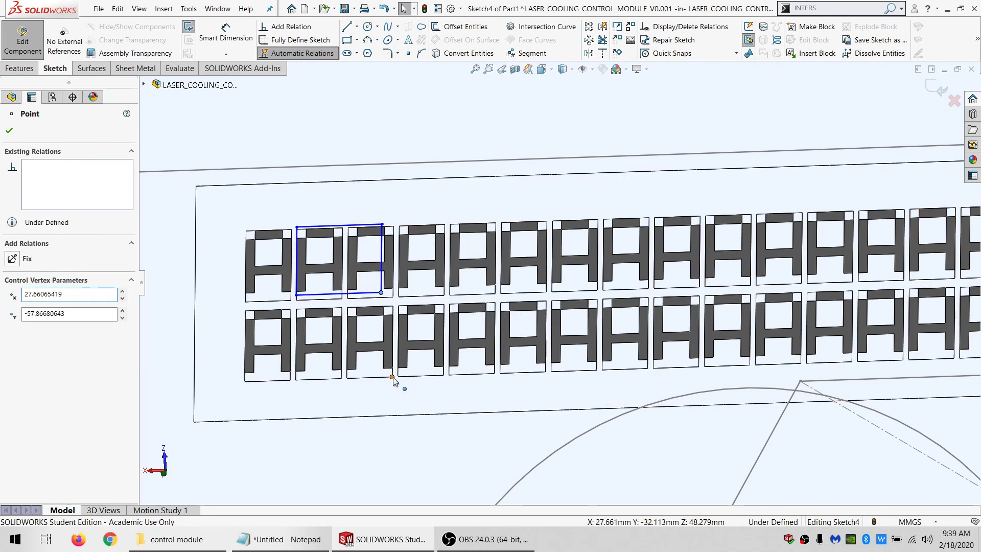
key(Escape)
ctrl+click(382, 293)
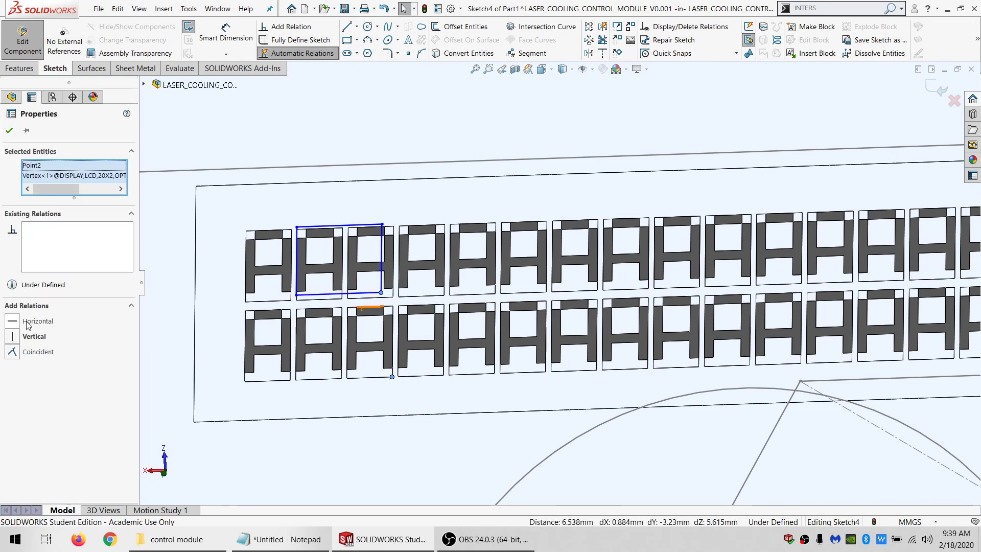
click(29, 352)
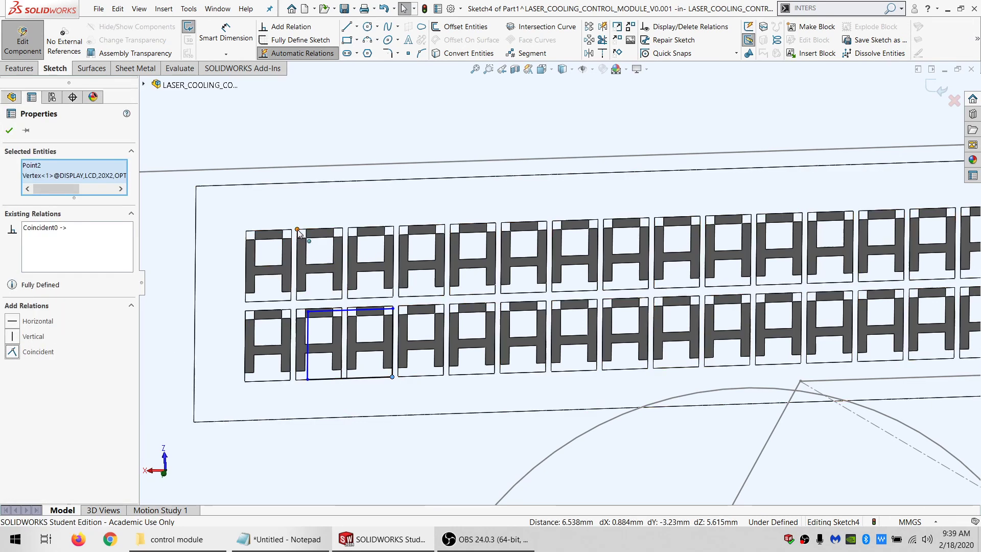
click(298, 230)
ctrl+click(307, 311)
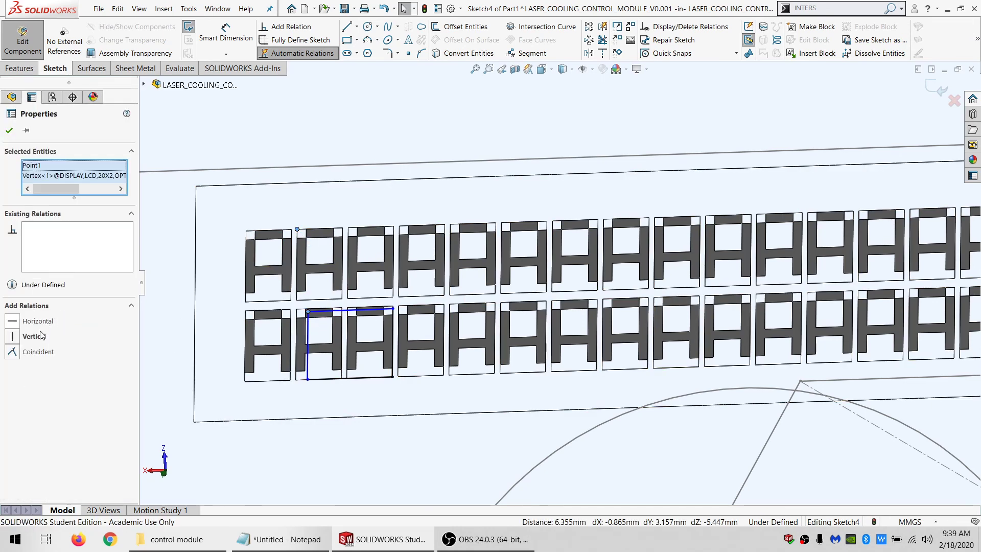
click(39, 352)
- Draw two connected line segments, about 4.2 and 2.6 mm long, upward from the midpoint of the character rectangle's upper edge, past the display opening's edge
scroll(379, 255, up, 6)
scroll(524, 255, down, 3)
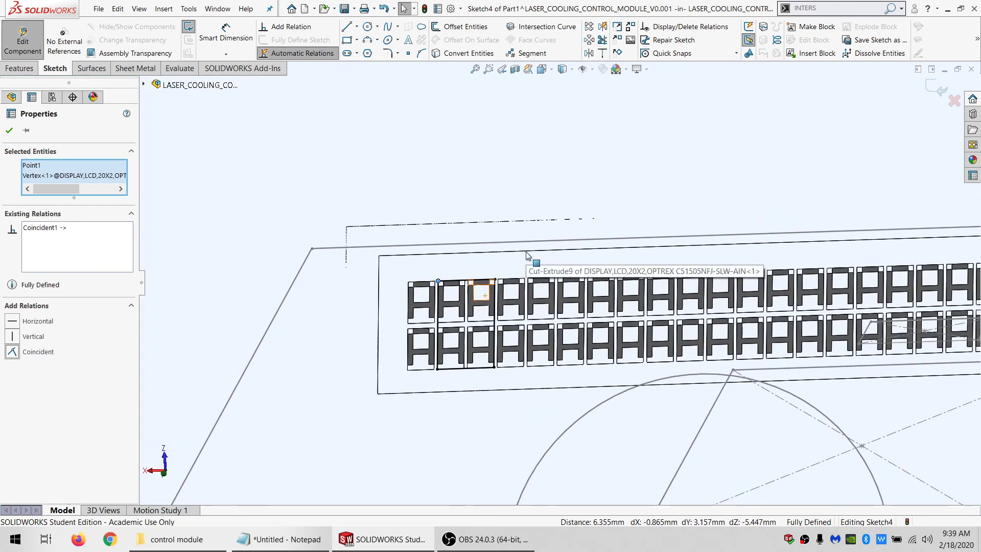
middle_drag(526, 252, 529, 257)
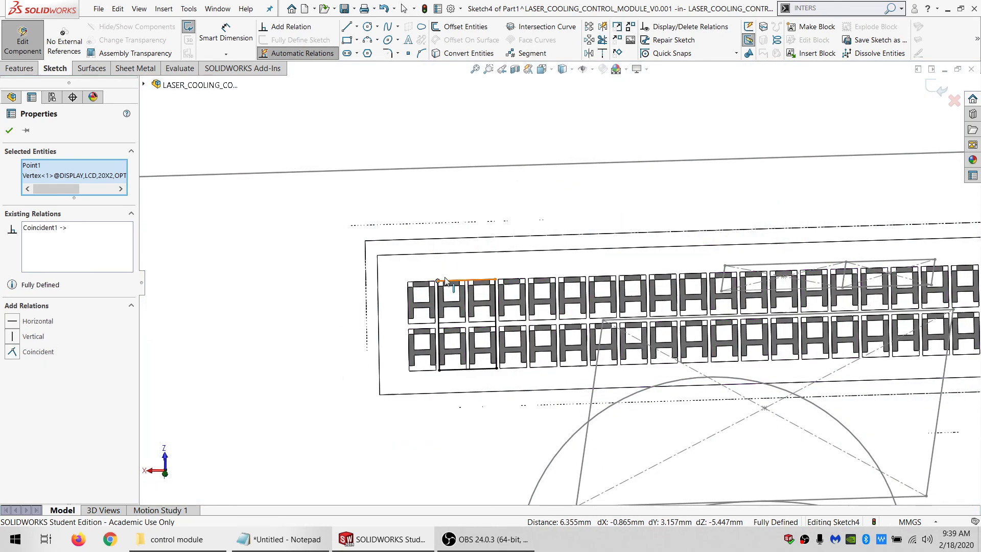
click(348, 27)
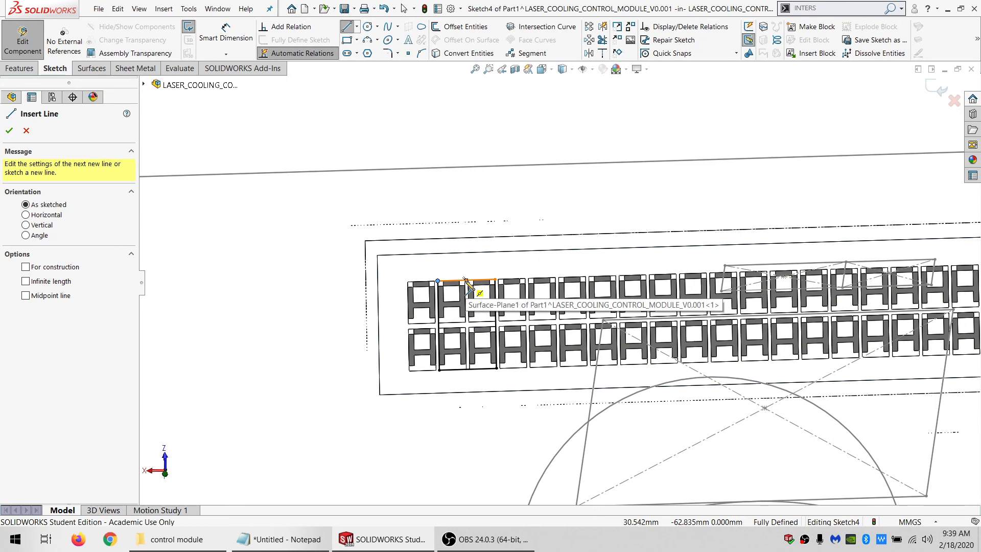
click(466, 280)
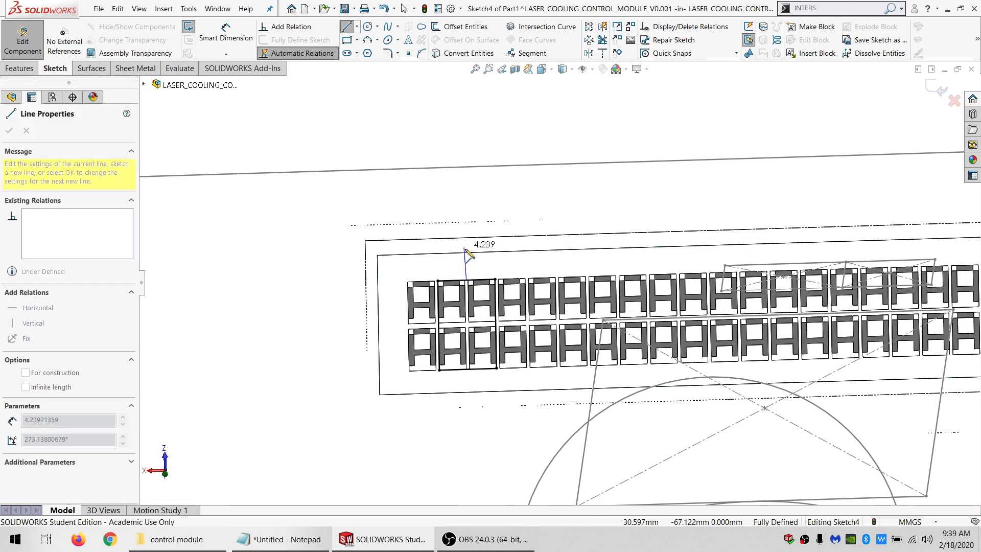
click(466, 247)
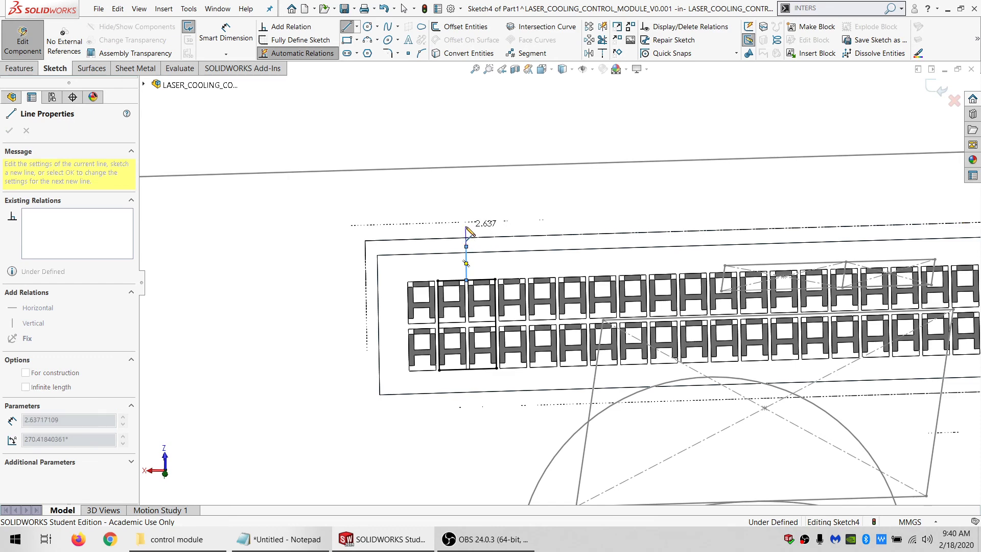
click(466, 225)
right_click(466, 226)
click(490, 233)
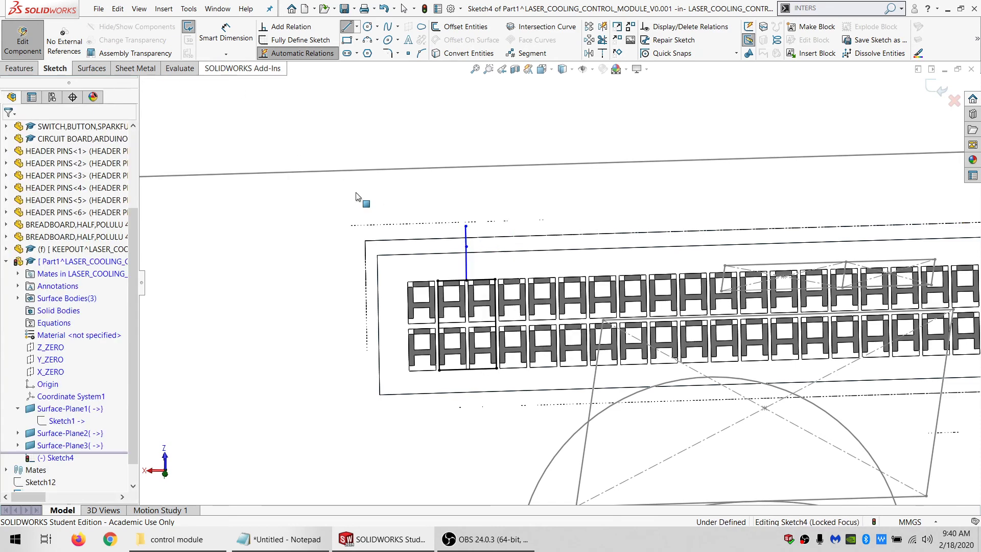
- Make the joint between the two segments coincident with the display opening's upper edge, and both segments parallel to the character rectangle's side
ctrl+click(466, 247)
click(39, 336)
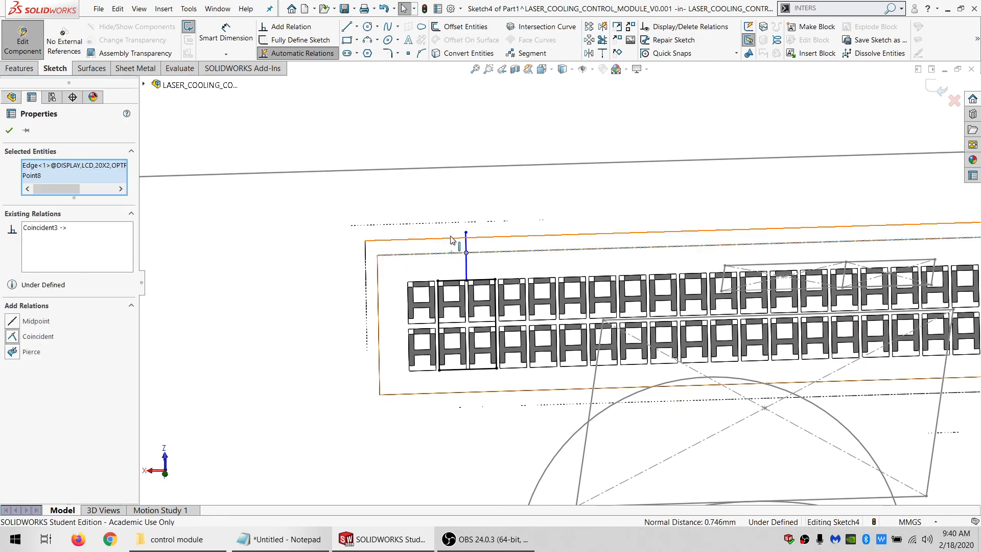
click(467, 242)
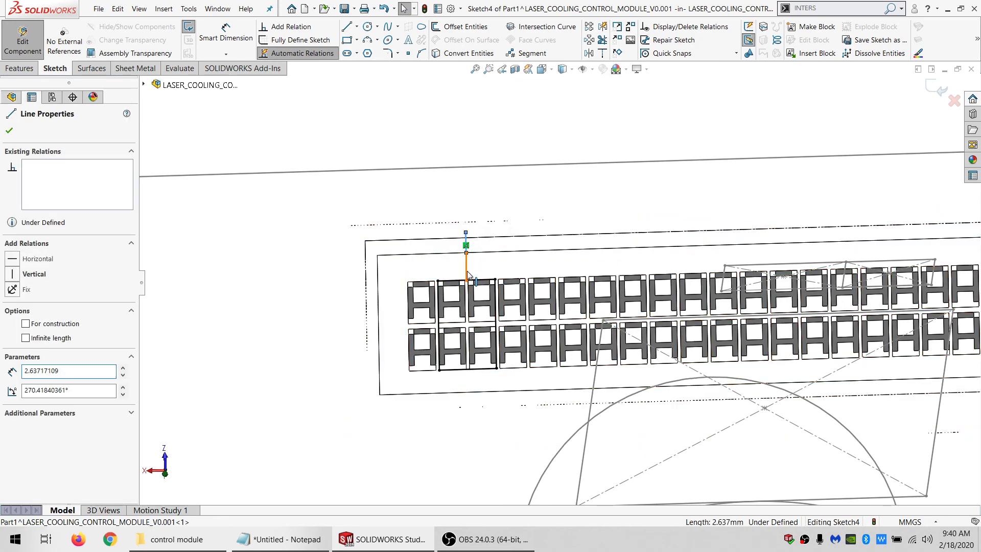
ctrl+click(467, 269)
ctrl+click(439, 325)
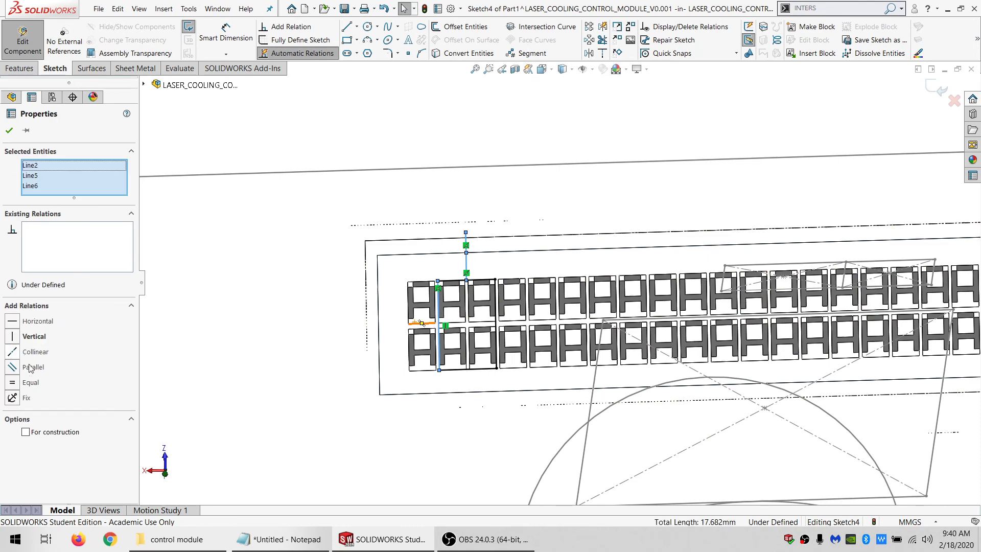
click(349, 223)
- Dimension the outer line segment above the display edge to 2 mm
click(233, 35)
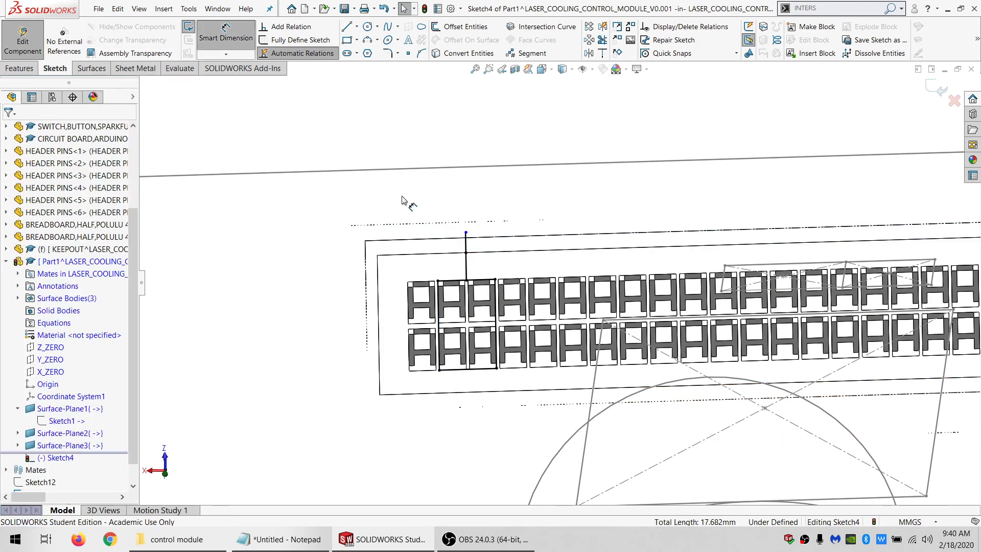
click(466, 233)
click(466, 252)
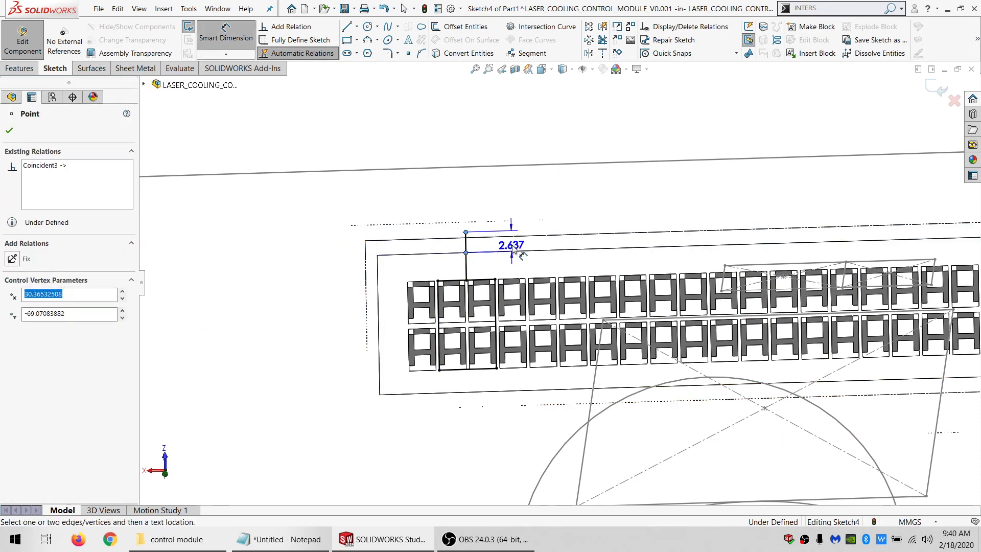
click(517, 245)
text(2)
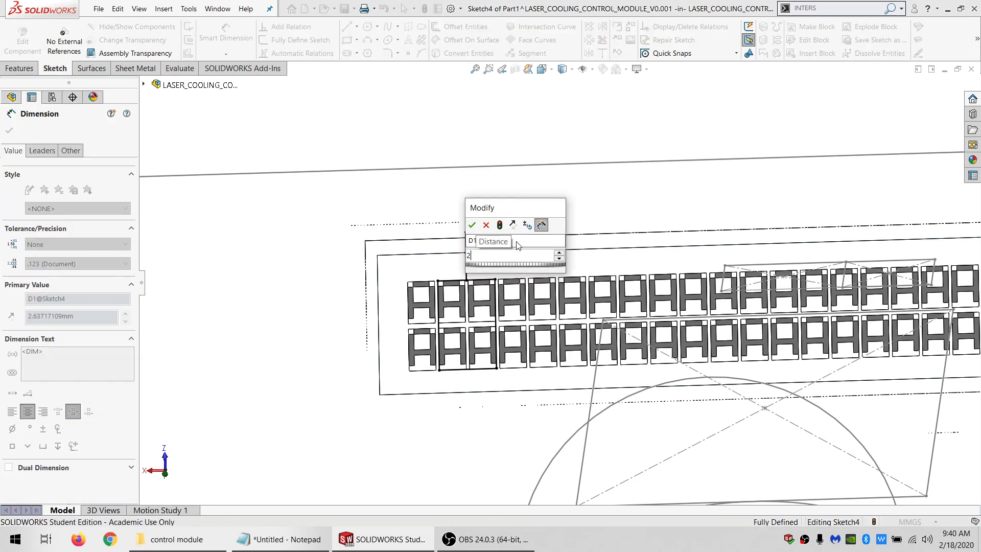
key(Return)
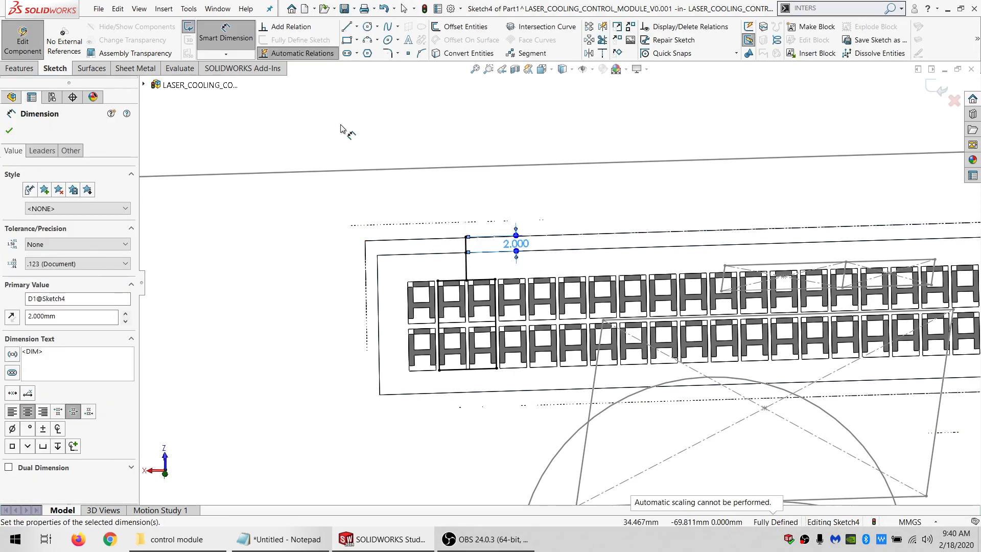
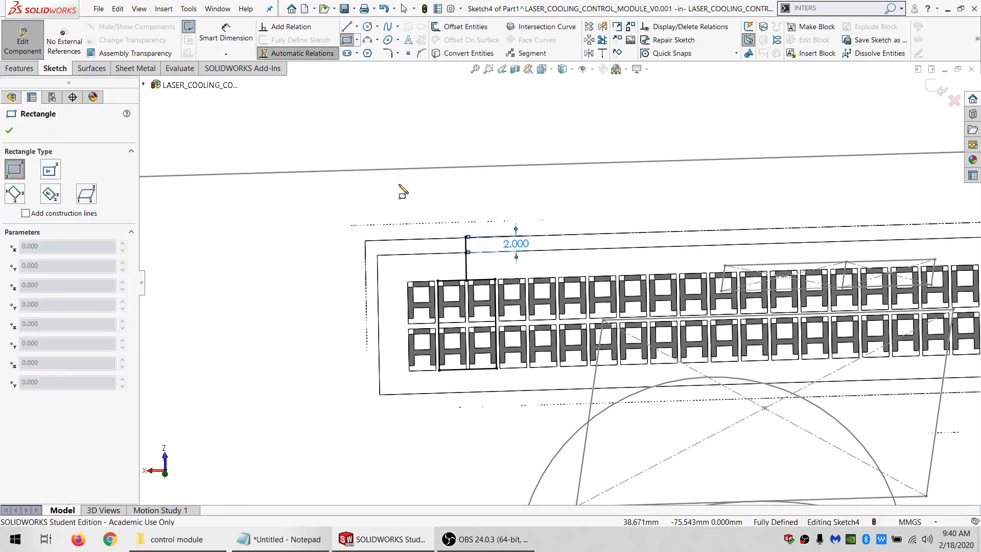
- Draw two corner rectangles stacked above the display, the lower about 19.3 by 4.1 mm and the upper about 4.5 mm tall
mouse_move(399, 184)
mouse_down()
mouse_move(490, 199)
mouse_move(493, 218)
mouse_move(542, 211)
mouse_up()
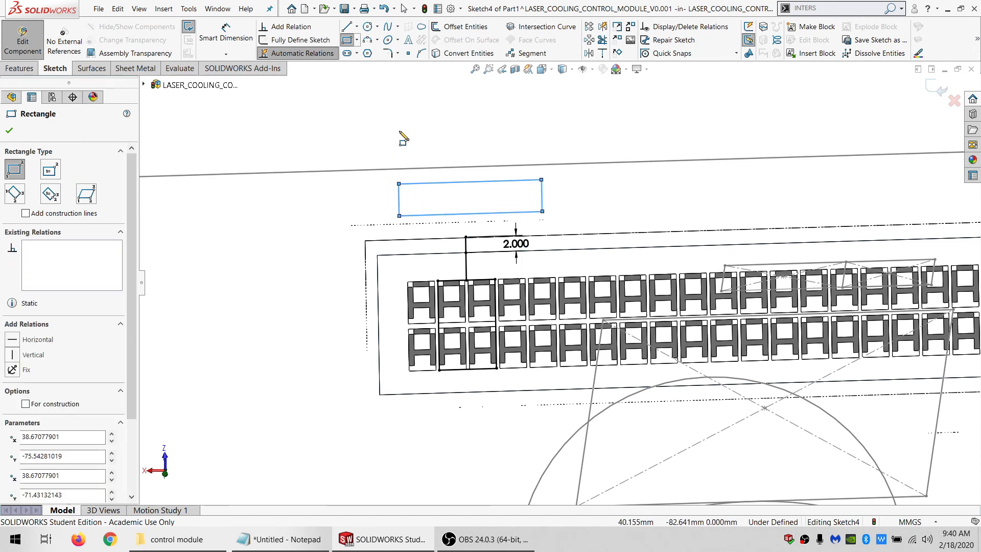
drag(387, 129, 537, 160)
key(Escape)
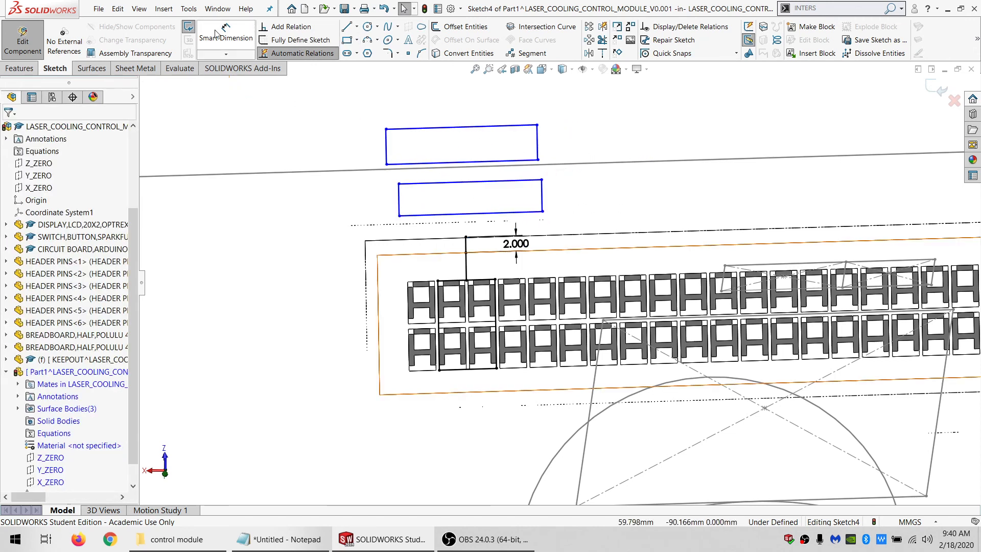
- Add a midpoint relation between the lower rectangle's bottom edge and the upper end of the 2 mm segment
click(225, 32)
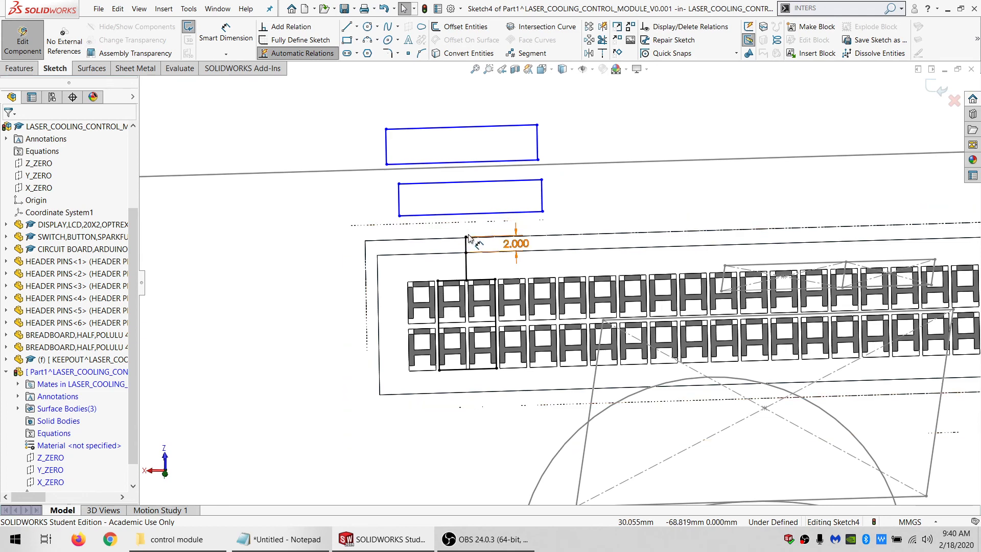
click(466, 238)
ctrl+click(463, 213)
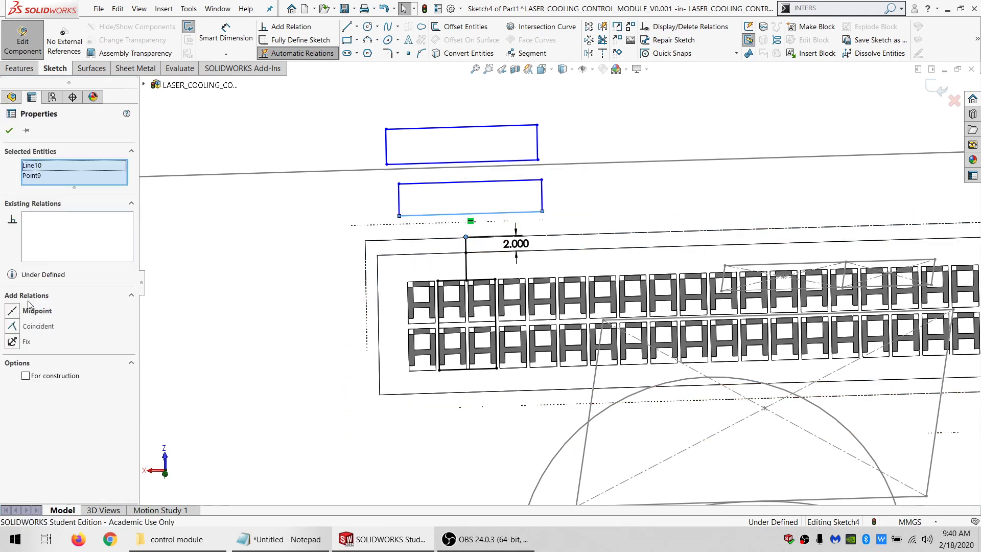
click(35, 311)
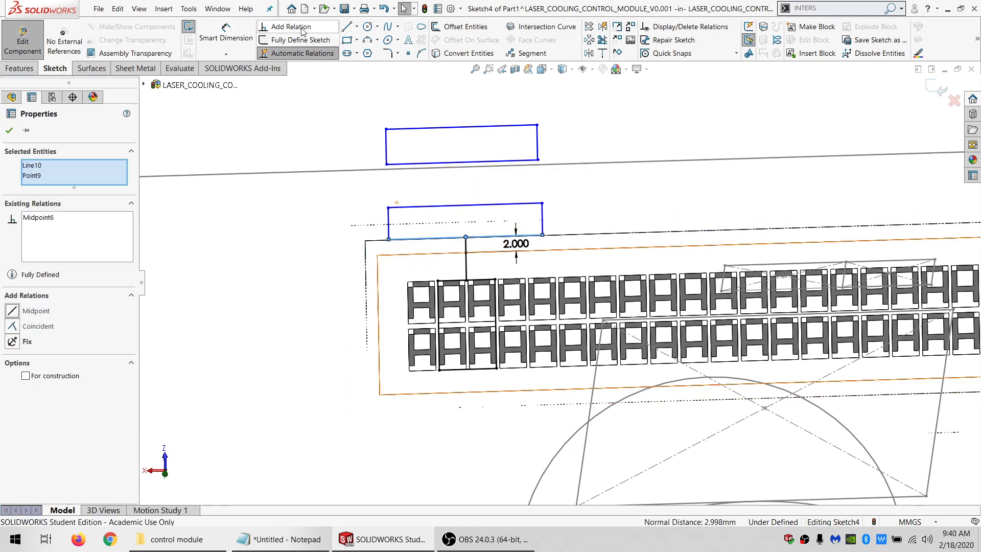
- Draw a line connecting the midpoint of the lower rectangle's top edge to the midpoint of the upper rectangle's bottom edge
click(345, 28)
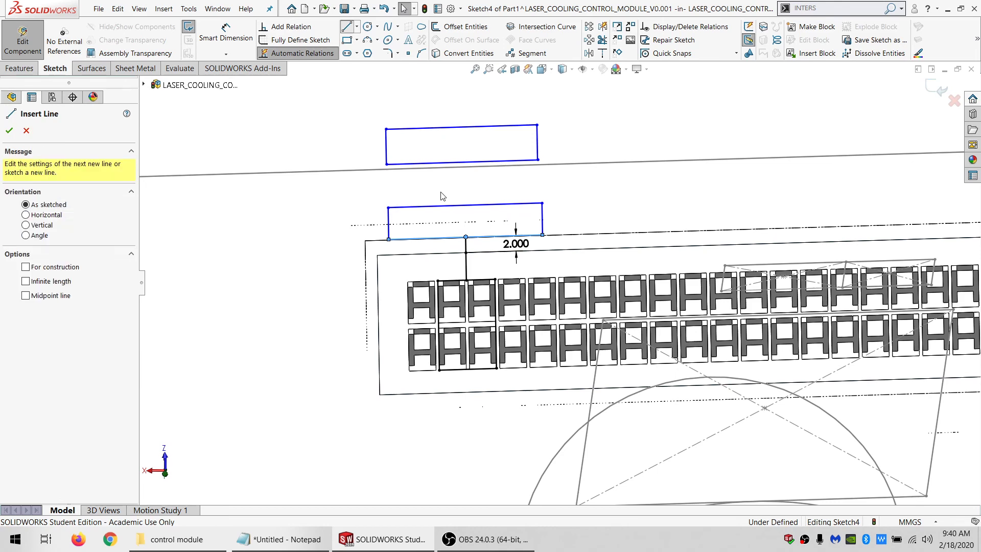
click(465, 205)
click(462, 163)
key(Escape)
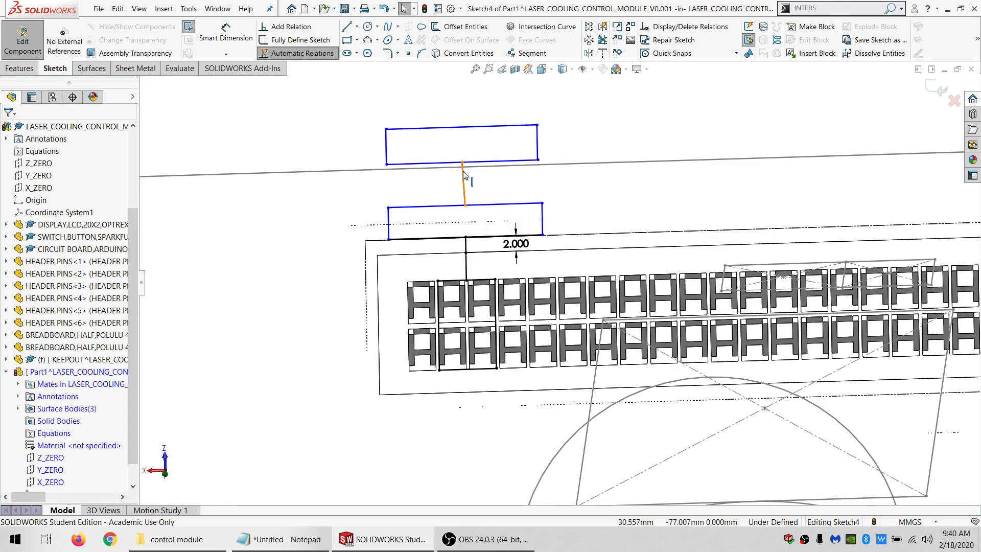
- Make the line connecting the two rectangles parallel to the 2 mm segment
ctrl+click(466, 253)
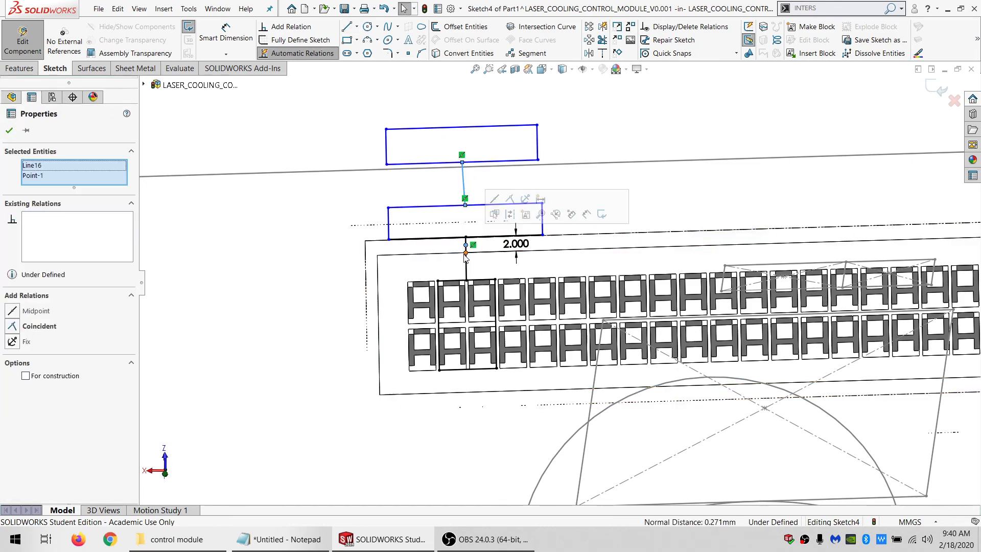
scroll(472, 252, down, 3)
click(479, 256)
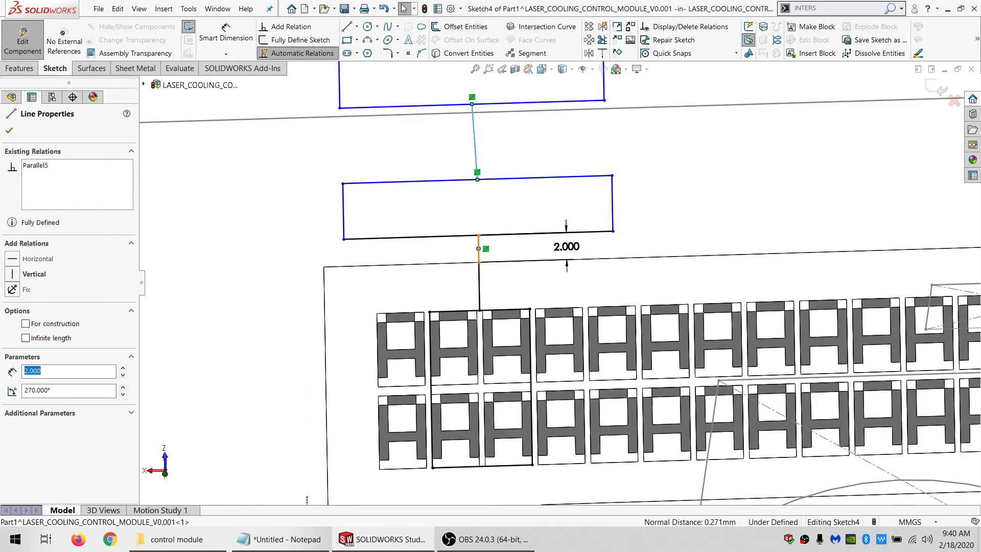
ctrl+click(478, 163)
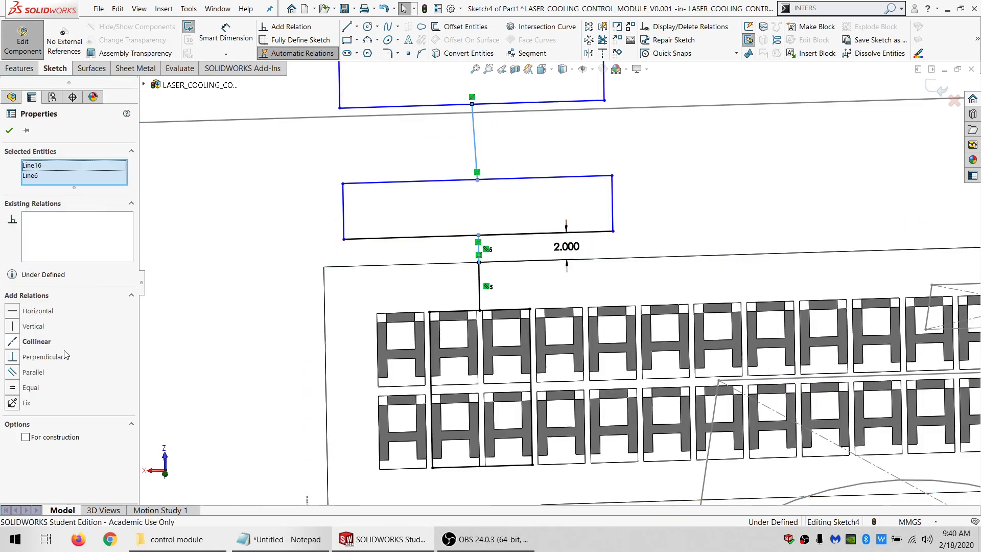
click(37, 374)
scroll(274, 202, up, 2)
click(272, 201)
- Dimension the lower rectangle's height to 4.5 mm
click(222, 32)
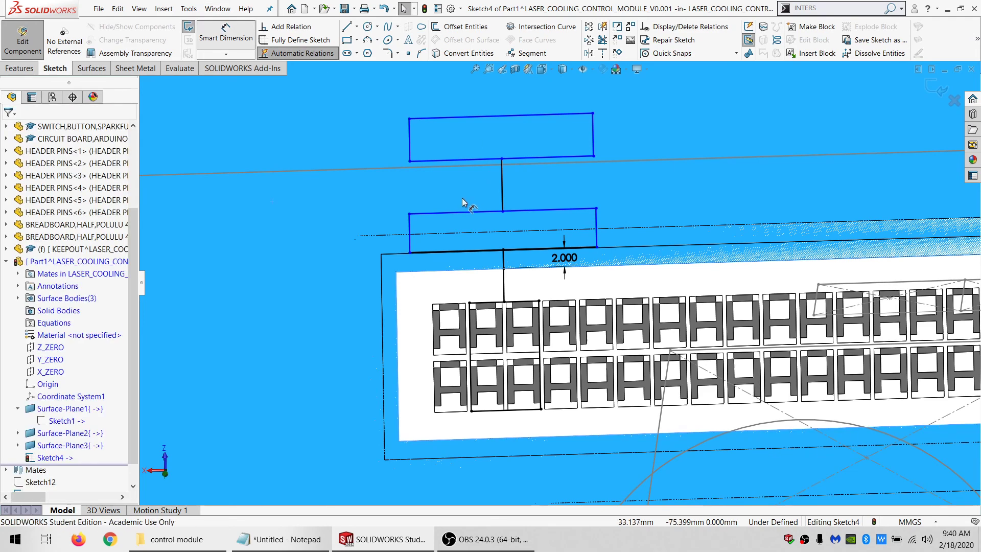
click(410, 214)
click(429, 251)
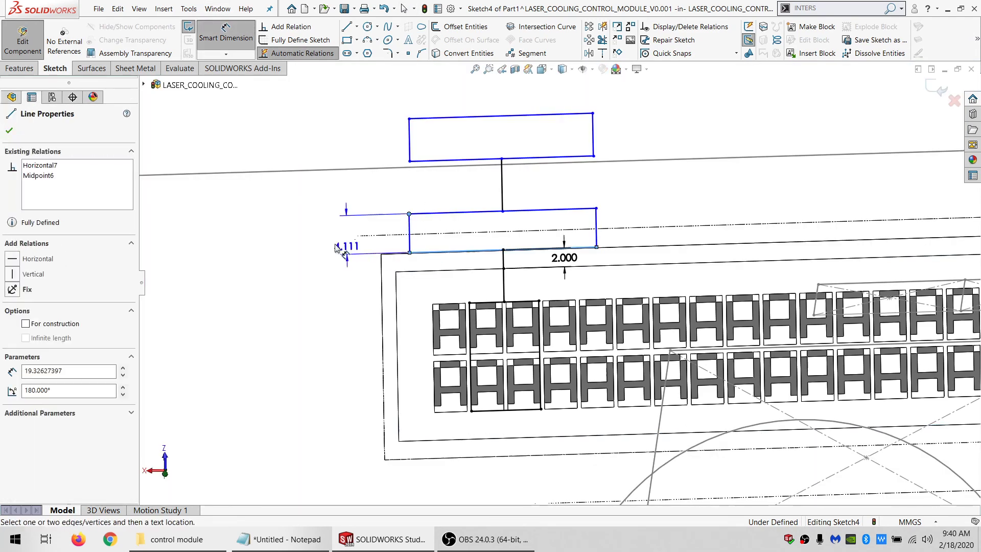
click(307, 241)
key(Return)
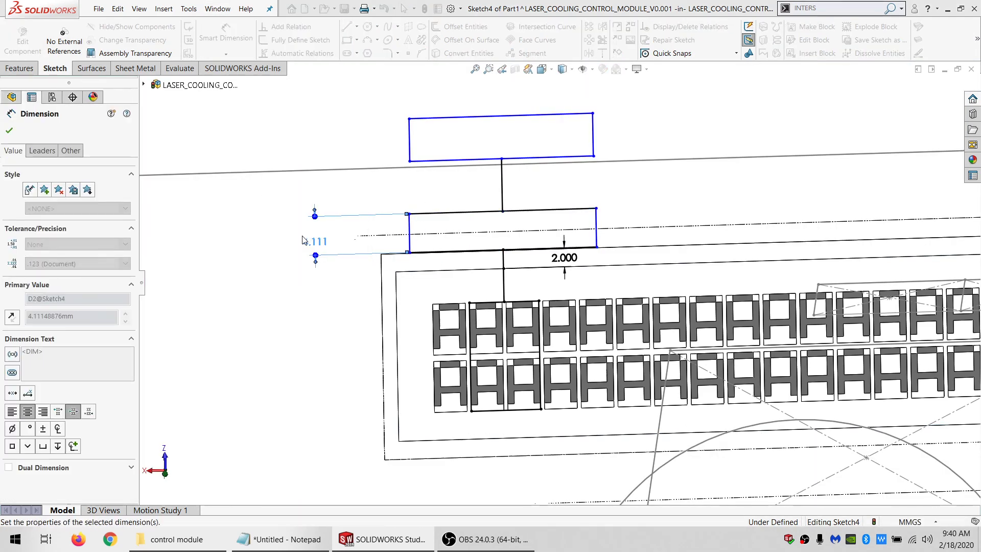
key(Escape)
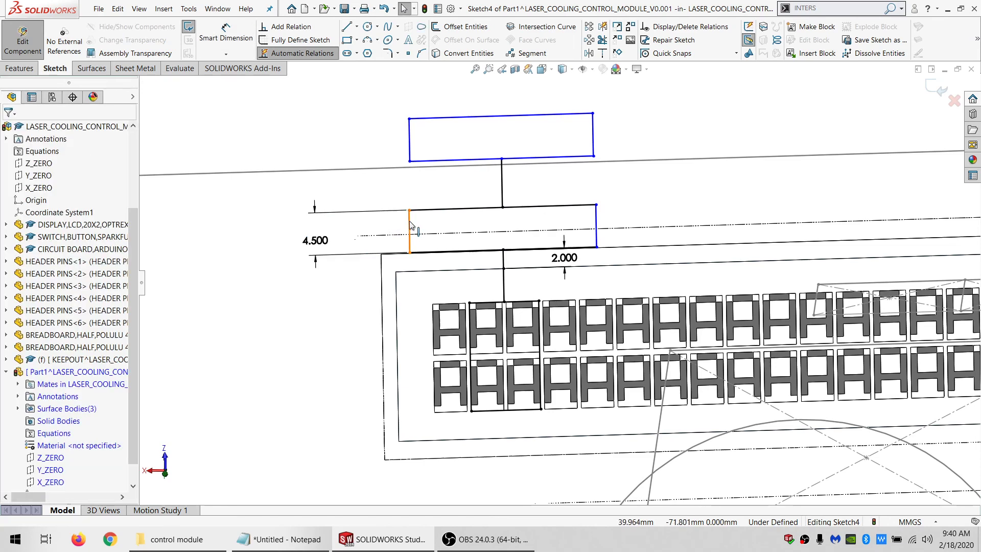
- Add an equal relation between the side edges of the upper and lower rectangles
click(410, 231)
ctrl+click(410, 140)
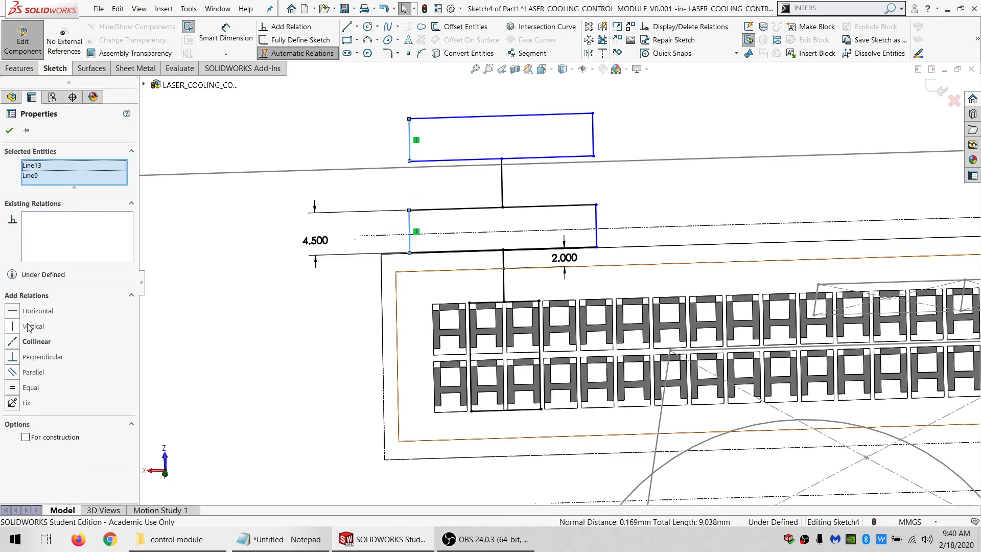
click(37, 388)
scroll(597, 193, up, 3)
scroll(596, 195, down, 2)
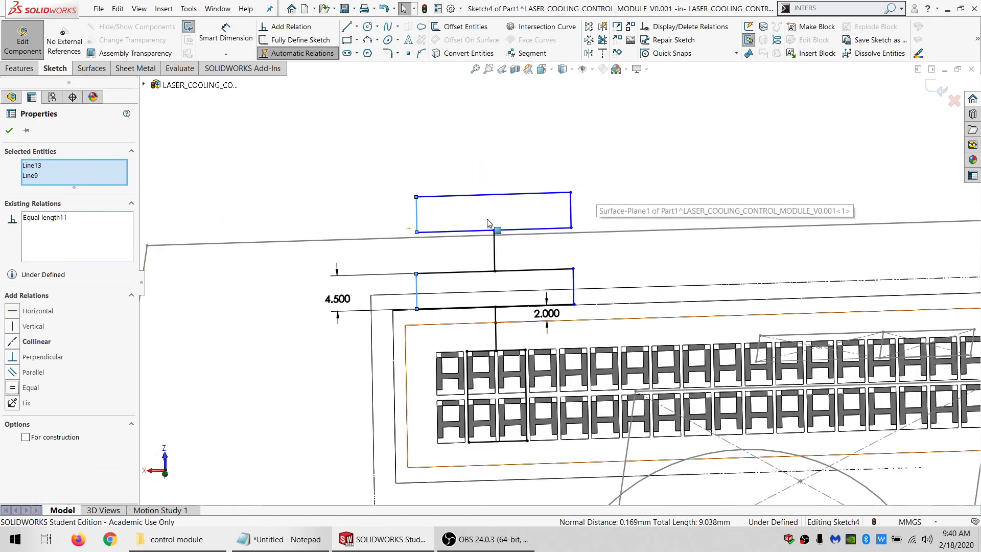
key(Escape)
- Dimension the gap between the upper and lower rectangles above the LCD to 1.5 mm
click(226, 38)
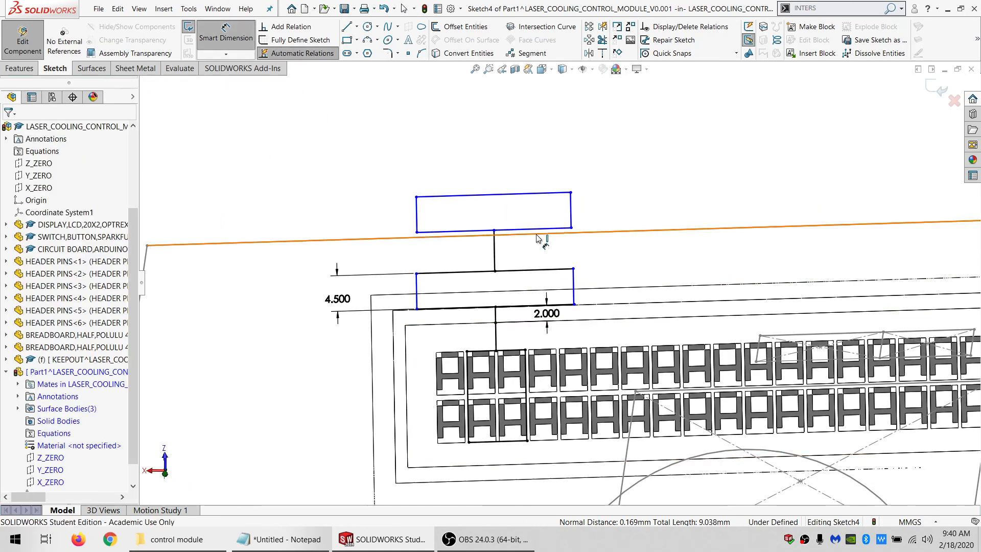
click(493, 231)
click(422, 276)
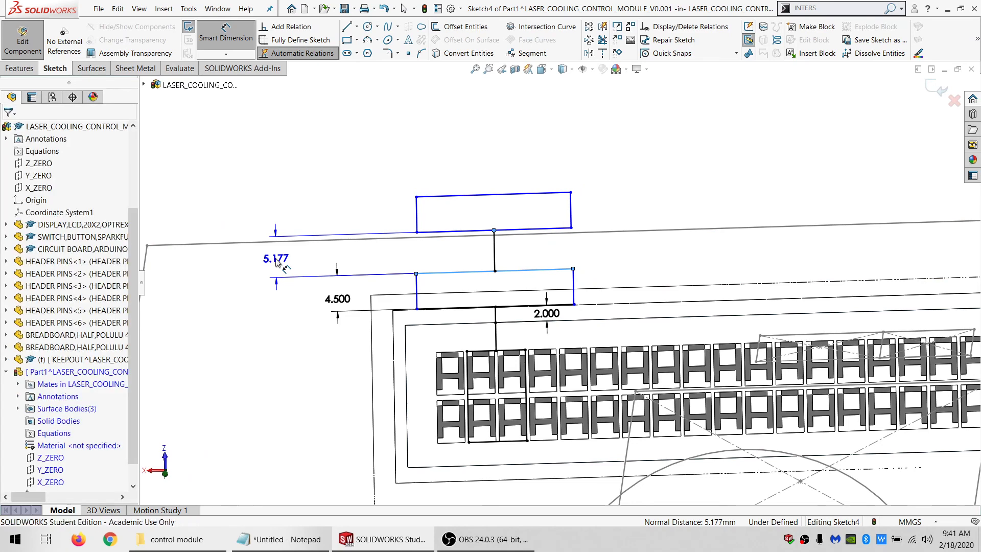
click(276, 258)
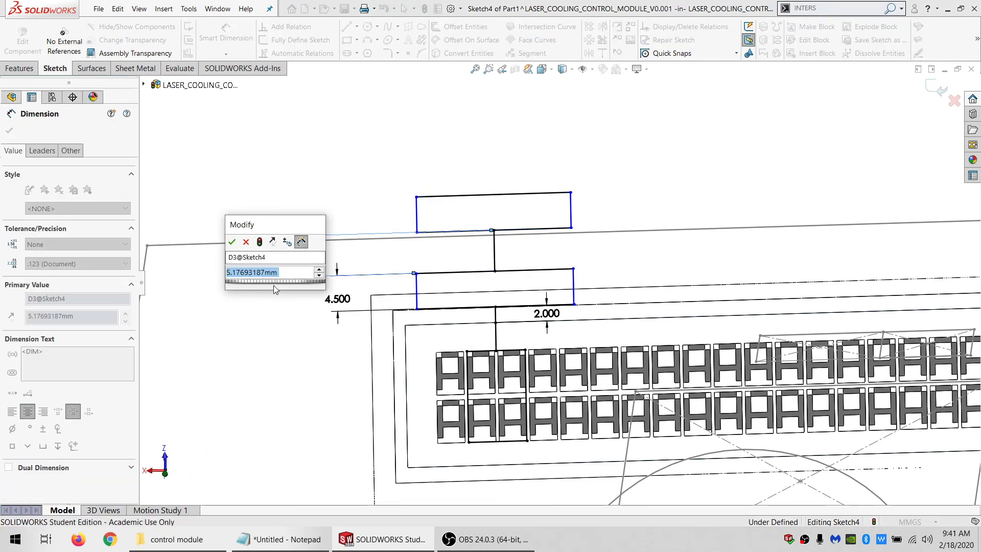
text(1.5)
key(Return)
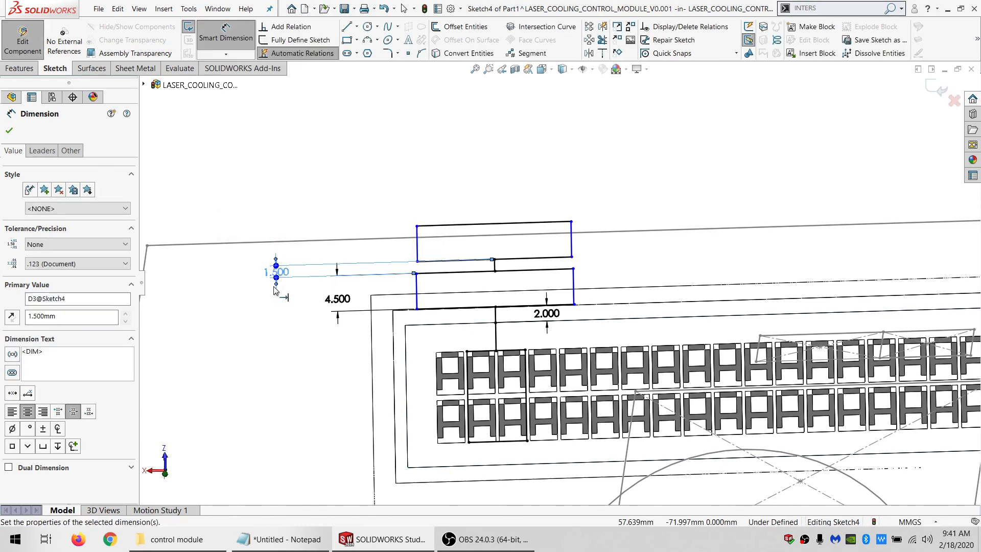
key(Escape)
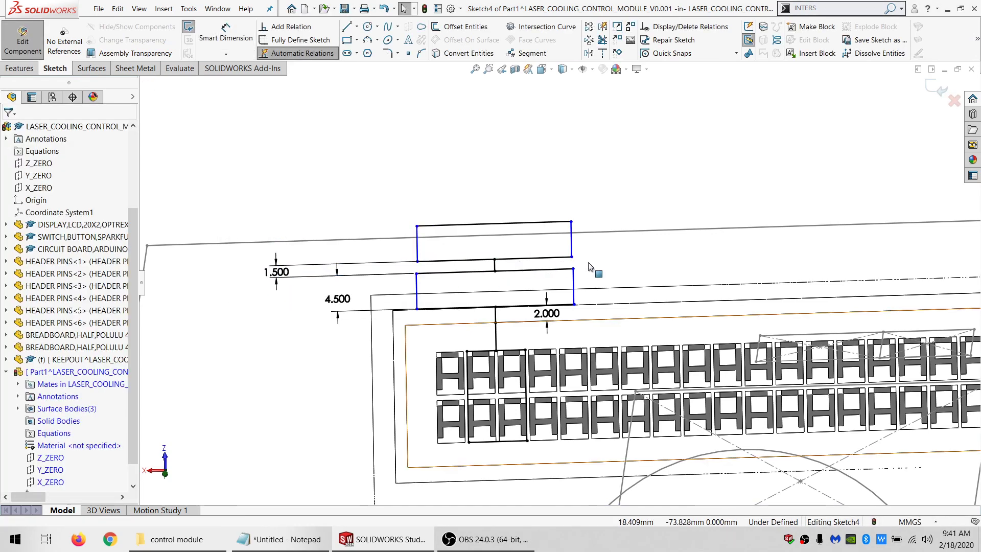
- Draw two connected line segments downward from the character outline's bottom-edge midpoint, joined at the LCD window's lower edge
scroll(579, 317, up, 5)
mouse_move(571, 266)
middle_down()
mouse_move(539, 257)
mouse_move(584, 361)
mouse_move(563, 357)
mouse_move(588, 356)
mouse_move(565, 347)
middle_up()
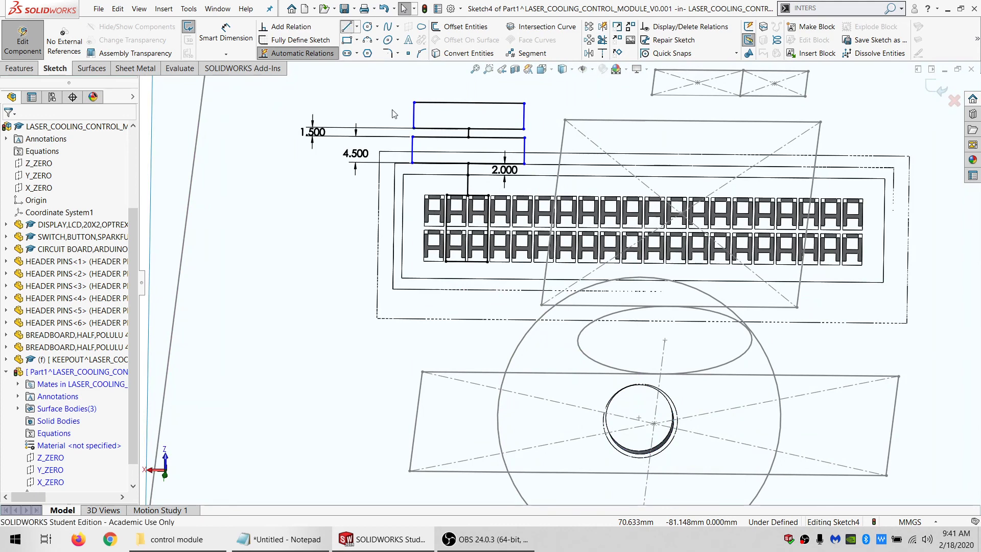
key(l)
click(466, 260)
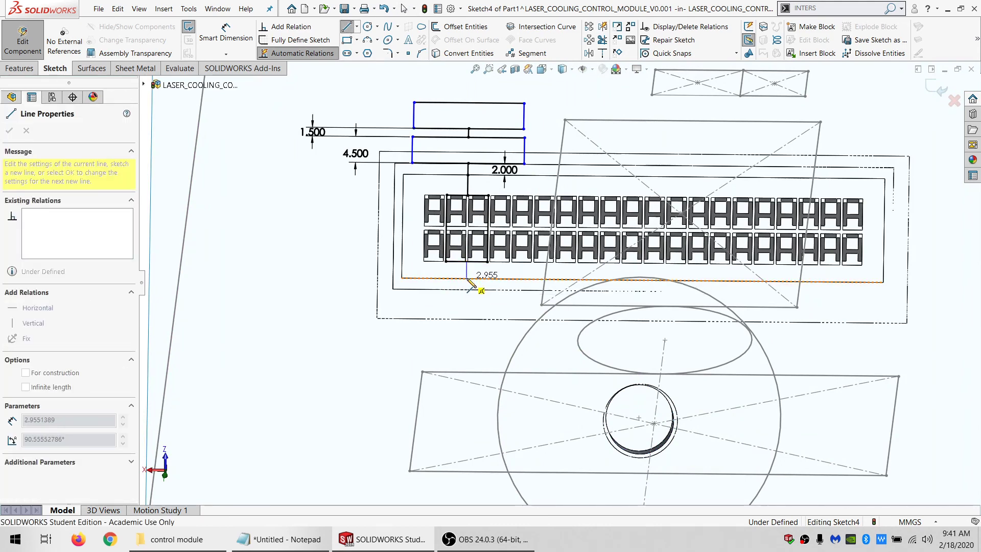
click(466, 279)
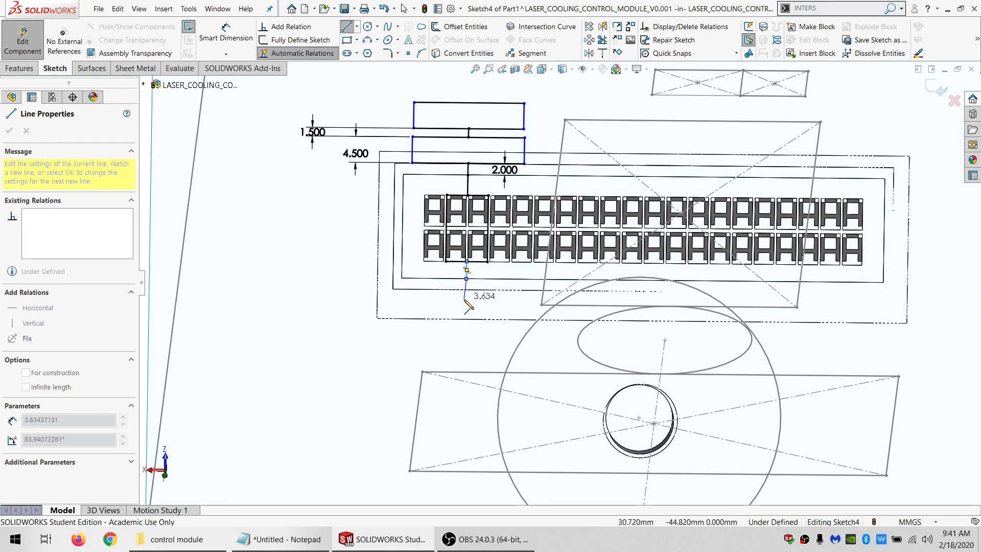
click(465, 299)
key(Escape)
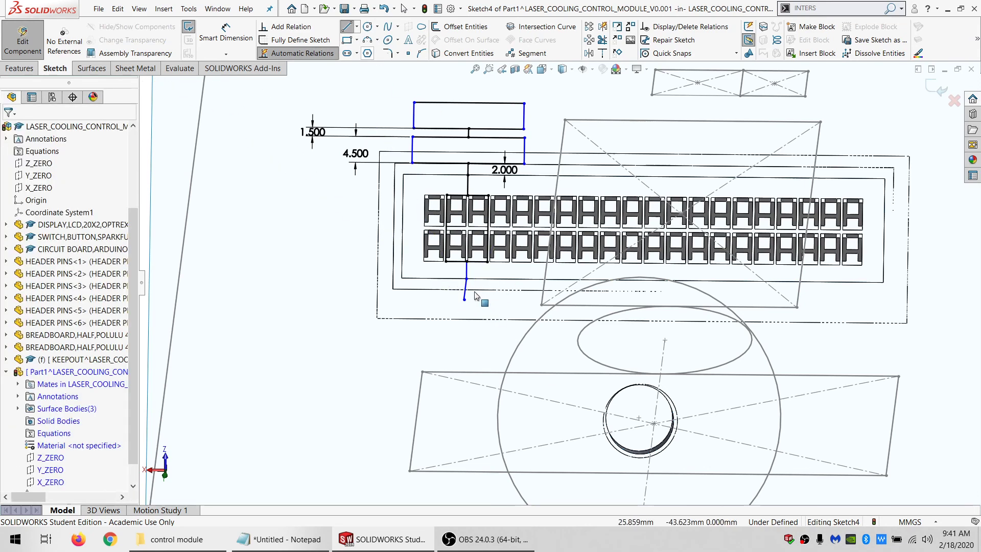
- Make both new segments below the characters parallel to the existing line above the characters
click(467, 276)
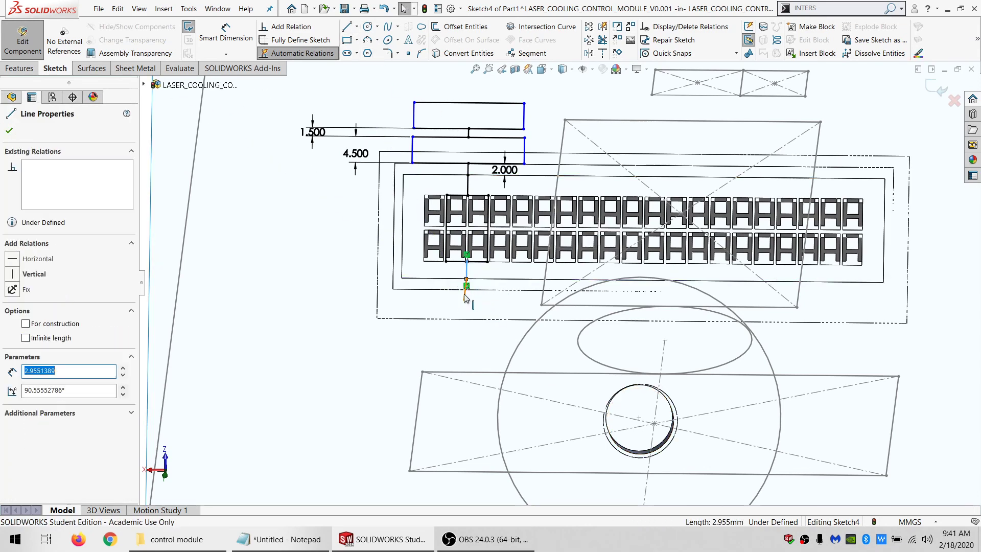
ctrl+click(468, 185)
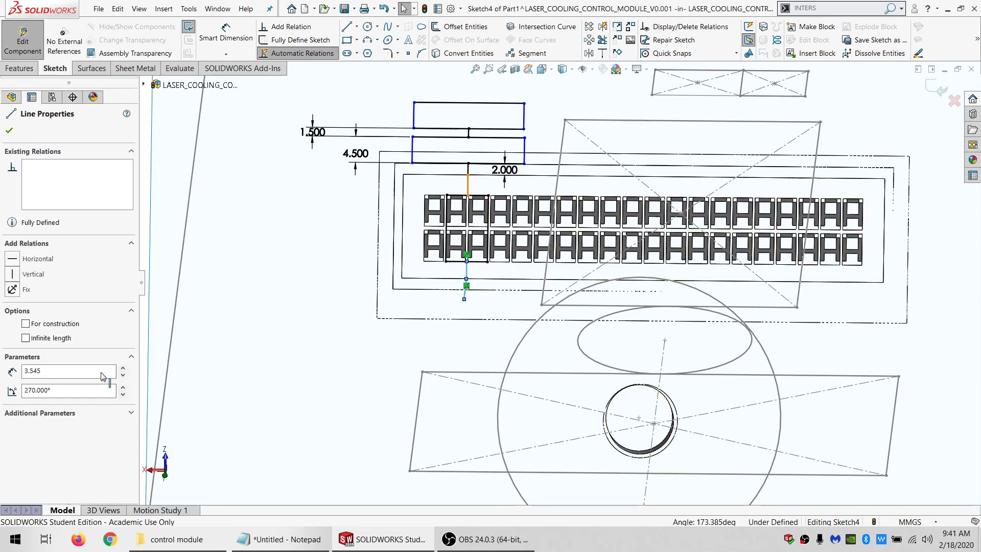
click(36, 352)
key(Escape)
scroll(472, 169, down, 1)
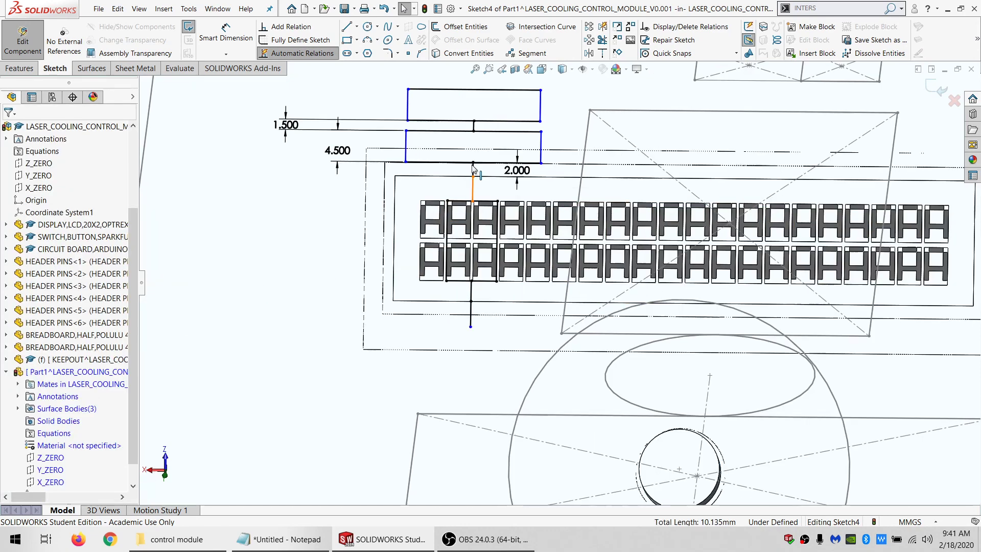
- Add an equal relation between the lowest new segment and the 2 mm segment above the LCD window
click(473, 170)
scroll(475, 164, down, 2)
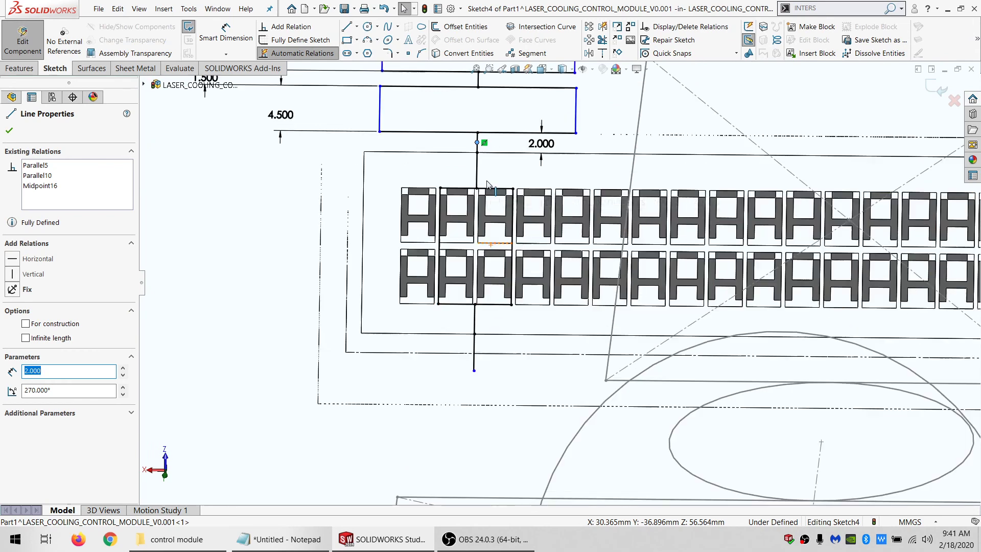
ctrl+click(475, 358)
click(28, 388)
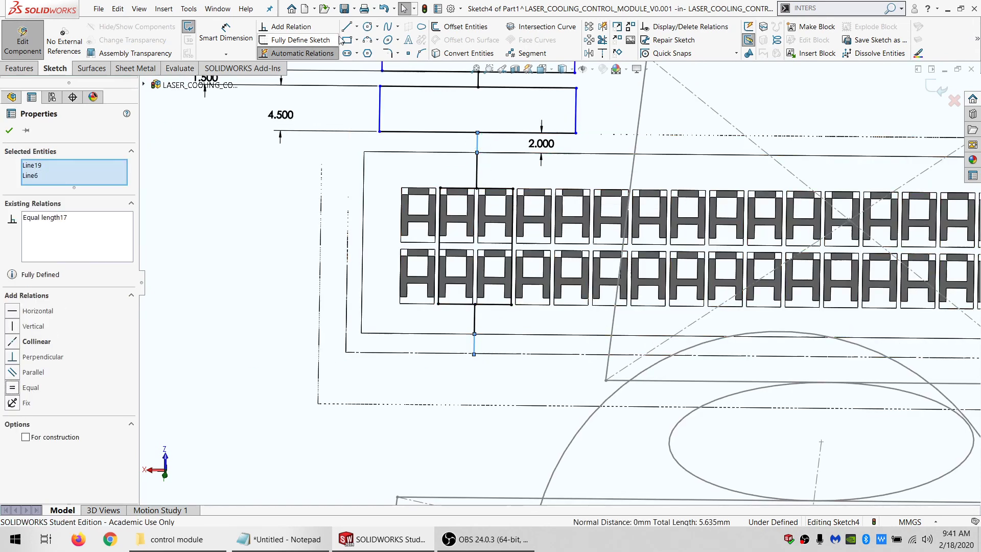
- Draw two stacked rectangles below the LCD window and attach the first one's top-edge midpoint to the lower segment's endpoint
key(r)
drag(391, 361, 532, 386)
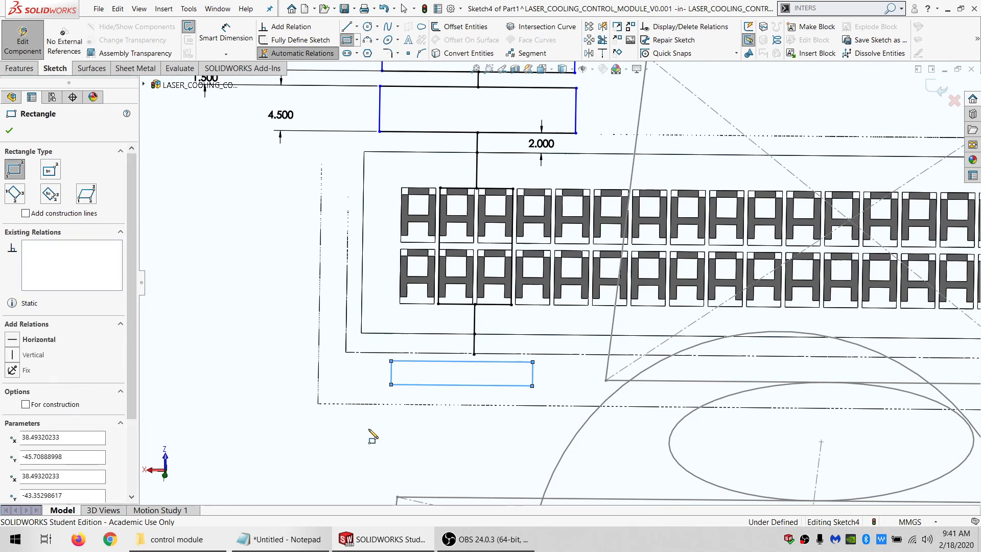
drag(389, 417, 536, 449)
key(Escape)
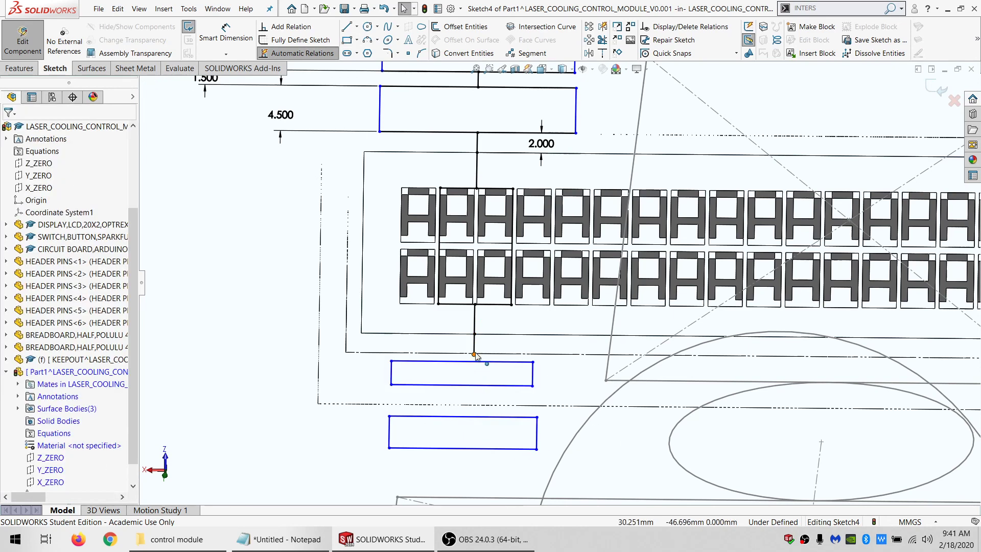
ctrl+click(483, 361)
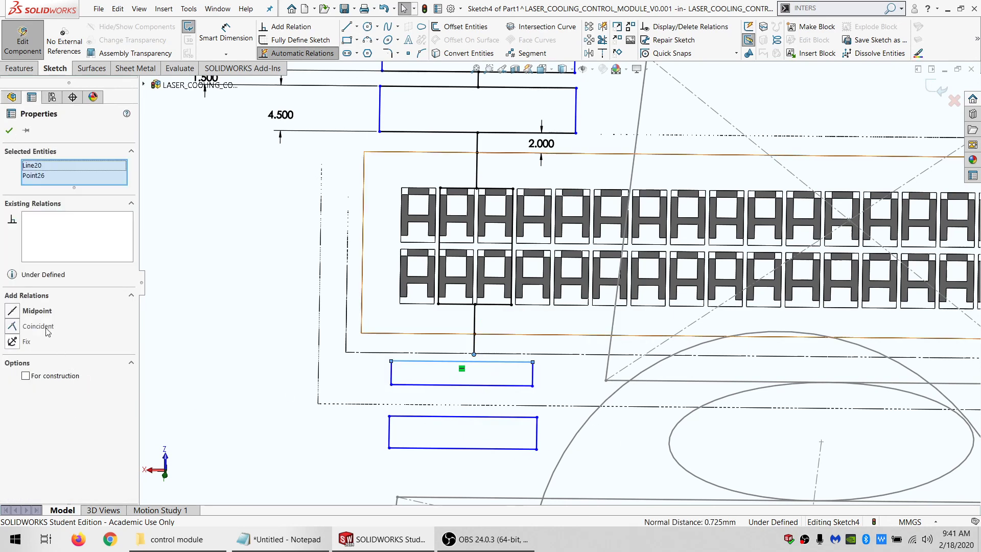
click(35, 311)
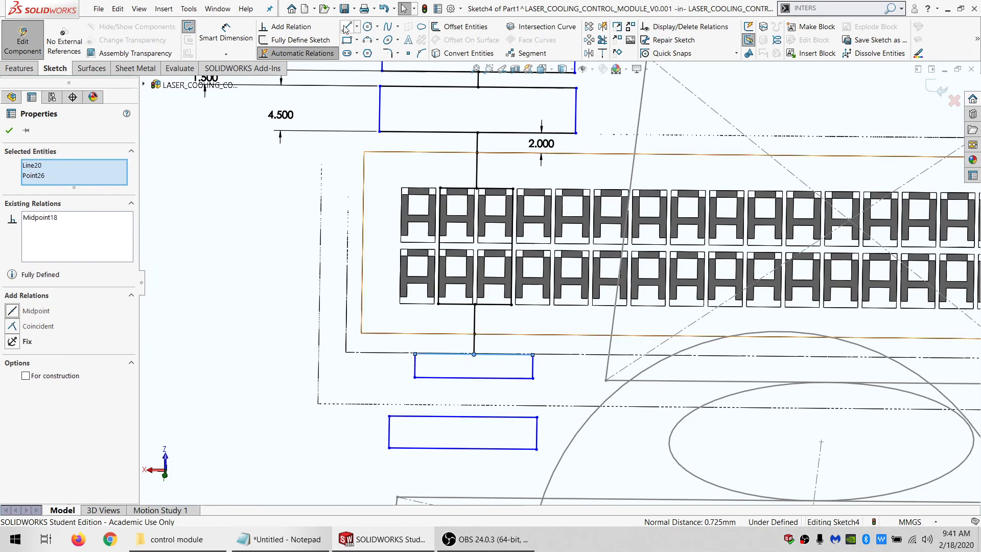
- Draw a line from the first lower rectangle's bottom-edge midpoint to the second lower rectangle's top-edge midpoint
key(l)
click(474, 379)
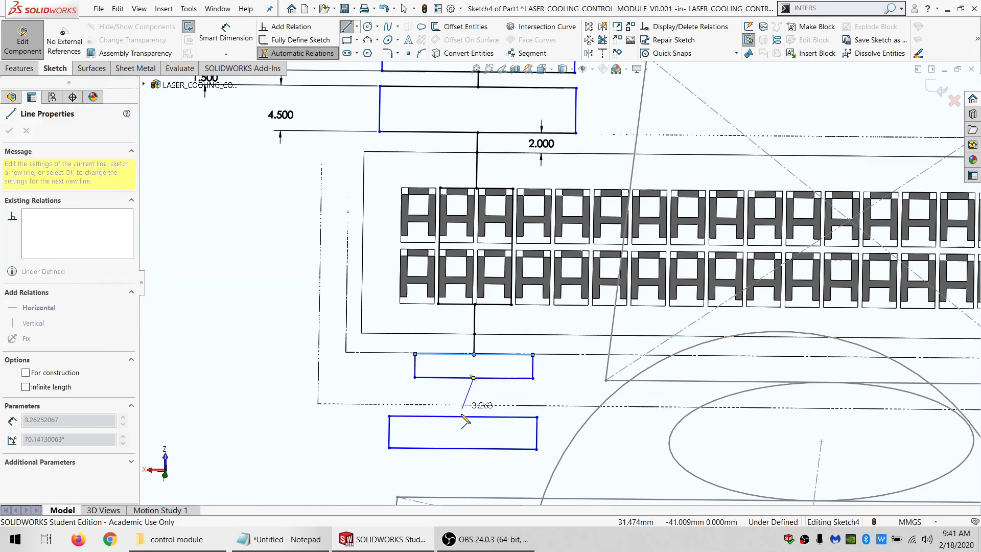
click(463, 417)
key(Escape)
- Make the line connecting the two lower rectangles parallel and equal to the 1.5 mm connector above the LCD
click(470, 391)
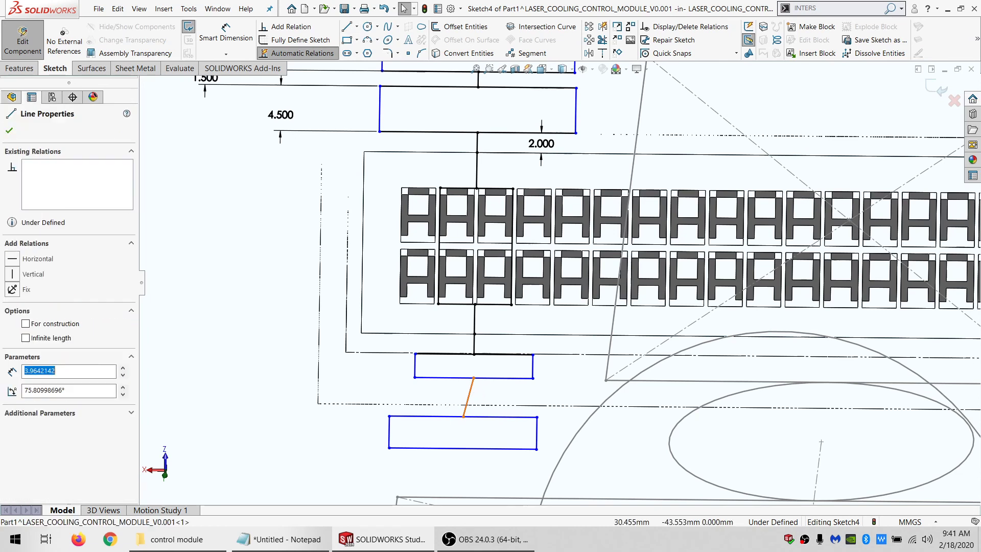
scroll(489, 134, up, 1)
ctrl+click(492, 116)
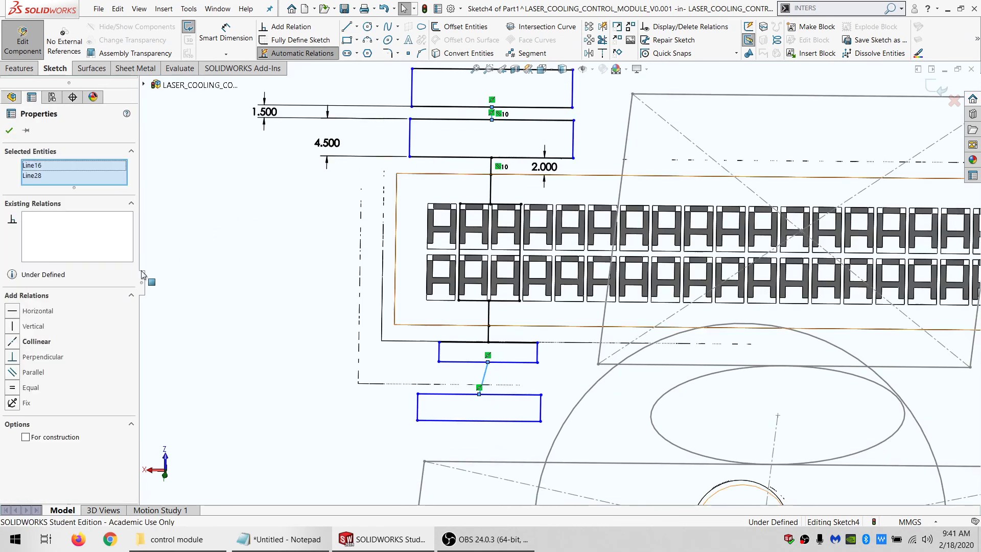
click(31, 377)
click(31, 388)
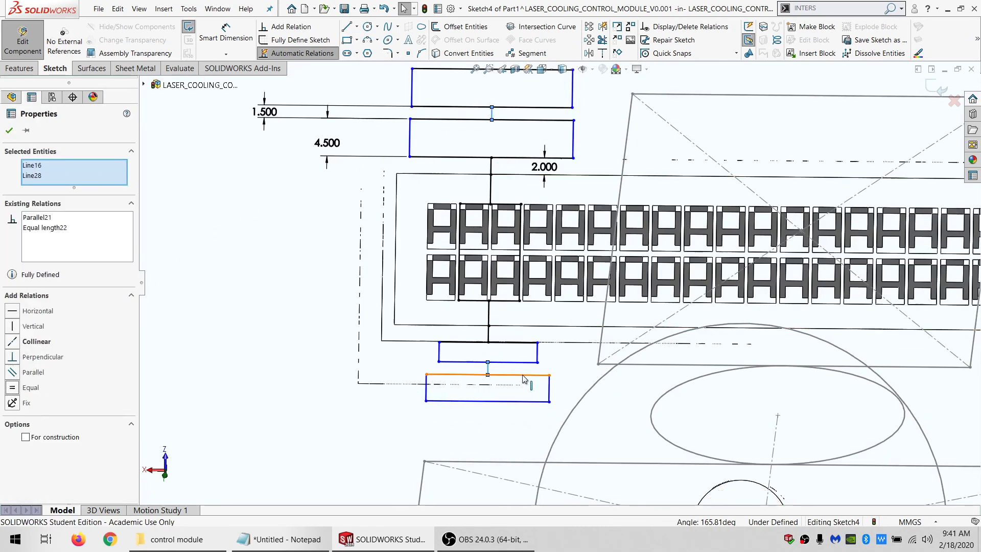
- Add equal relations so both rectangles below the LCD match each other's height and the 4.5 mm rectangle's height
click(439, 353)
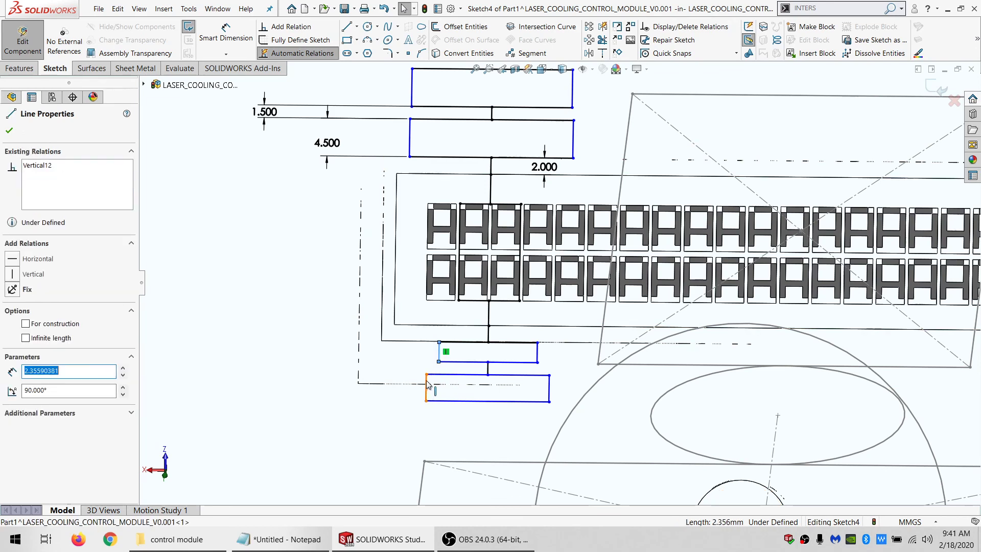
ctrl+click(427, 384)
click(28, 390)
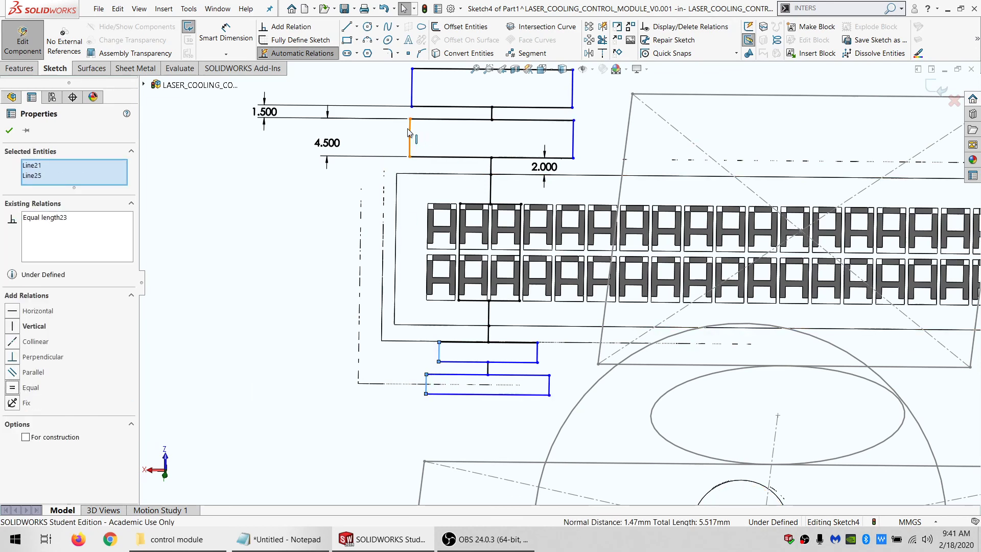
click(409, 137)
ctrl+click(438, 353)
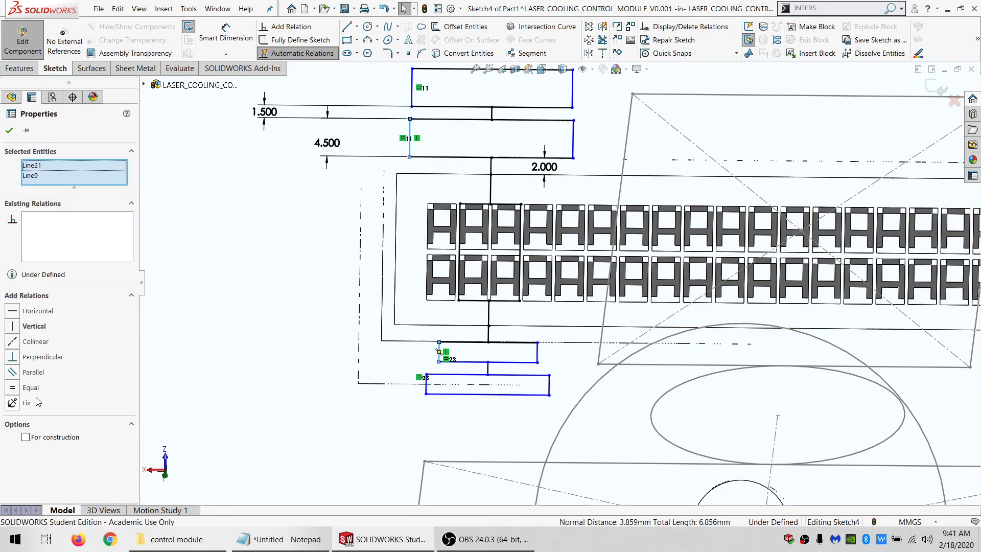
click(28, 387)
- Widen the lowest rectangle by moving its inner bottom corner beneath the right half of the LCD
scroll(580, 388, up, 5)
scroll(597, 361, down, 3)
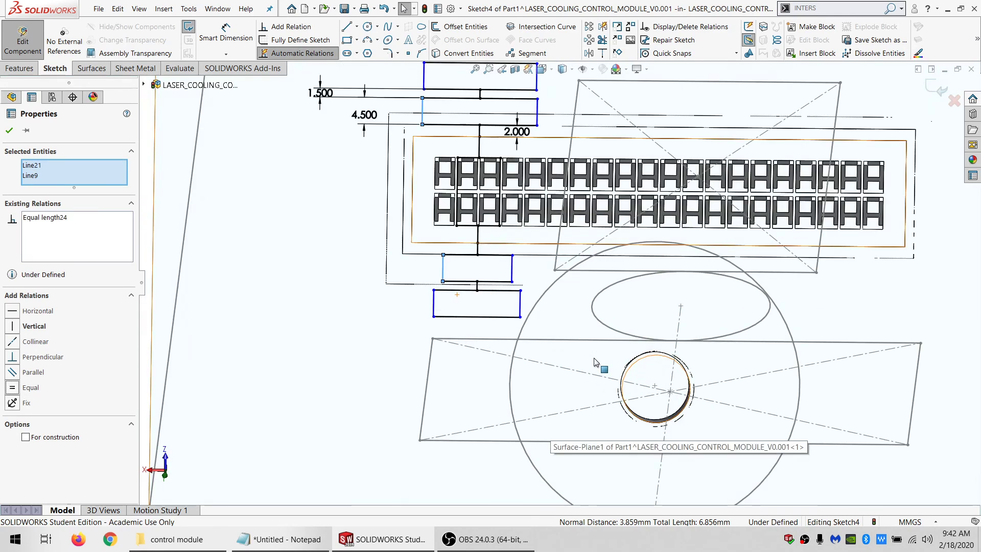
middle_drag(599, 359, 596, 367)
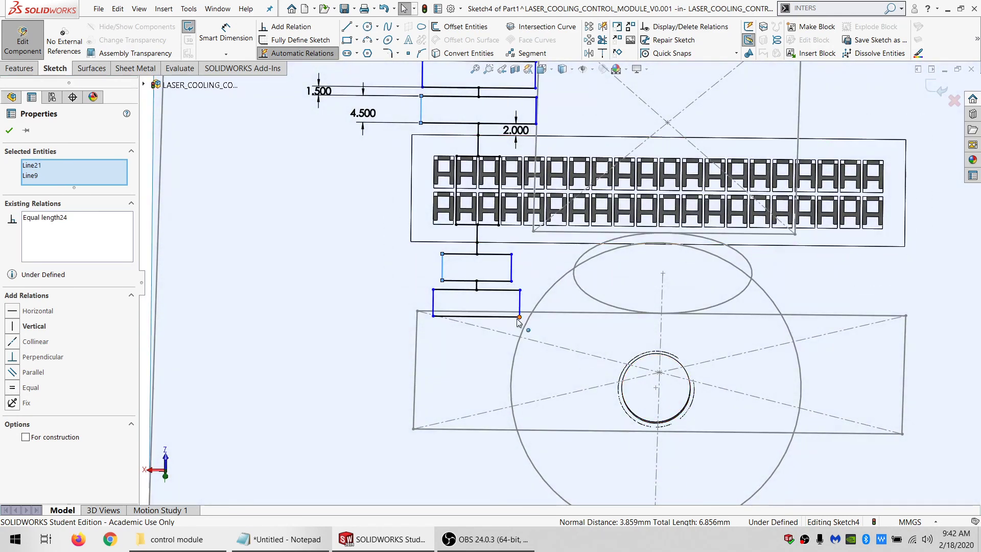
drag(520, 317, 744, 319)
- Draw a line upward from the midpoint of the topmost rectangle's top edge
mouse_move(656, 363)
middle_down()
mouse_move(593, 308)
mouse_move(596, 296)
middle_up()
scroll(596, 297, up, 5)
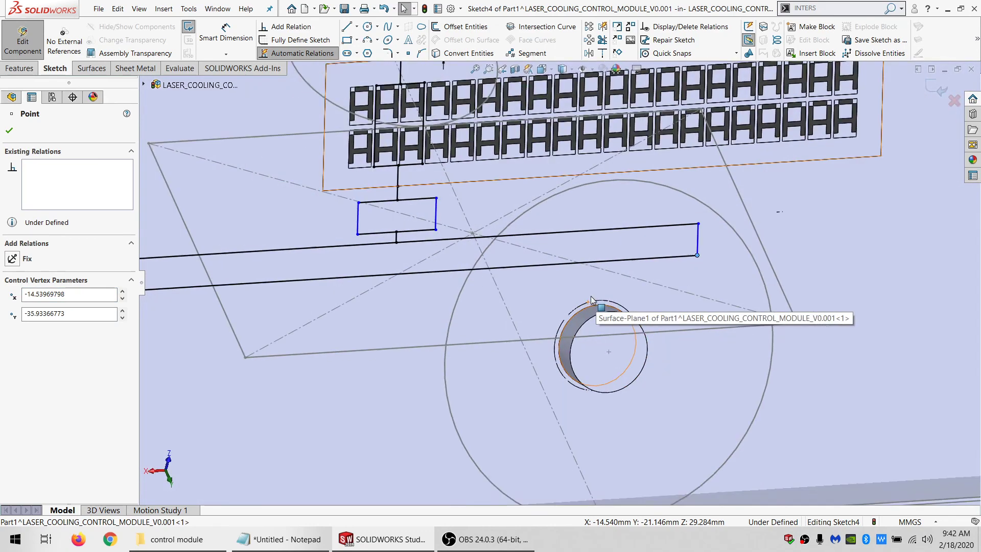
scroll(552, 265, down, 2)
middle_drag(552, 266, 604, 179)
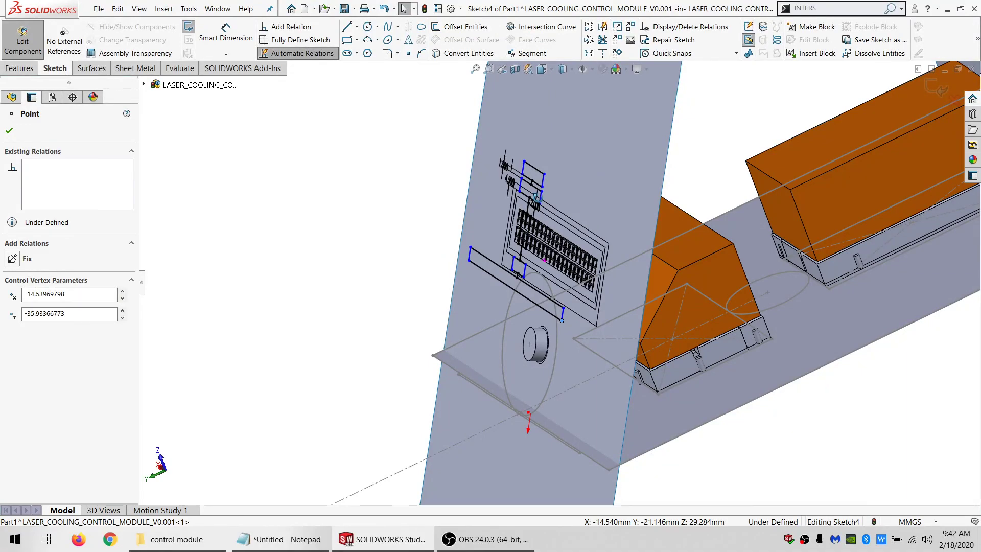
mouse_move(535, 197)
middle_down()
mouse_move(532, 154)
mouse_move(529, 168)
mouse_move(584, 129)
mouse_move(581, 169)
middle_up()
scroll(528, 168, down, 3)
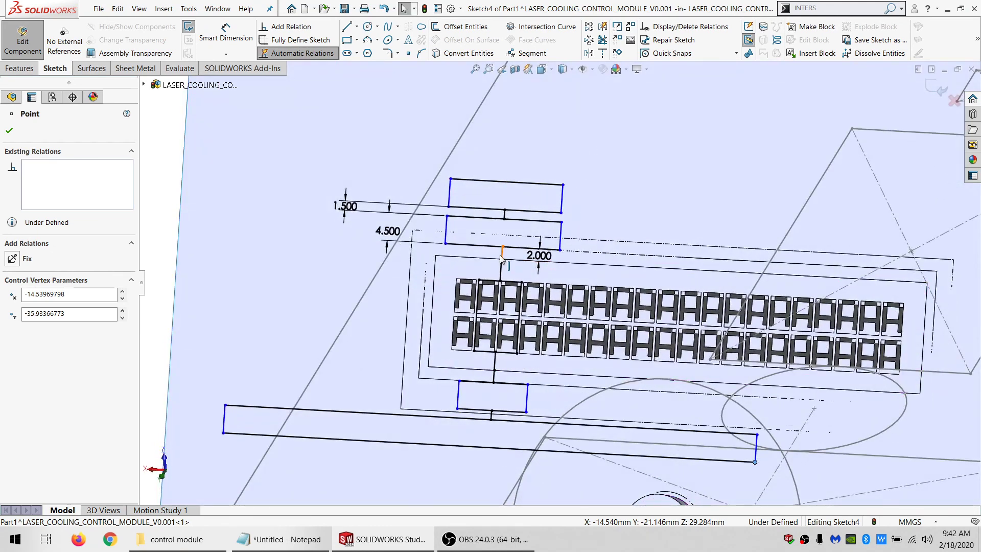
click(500, 260)
click(348, 26)
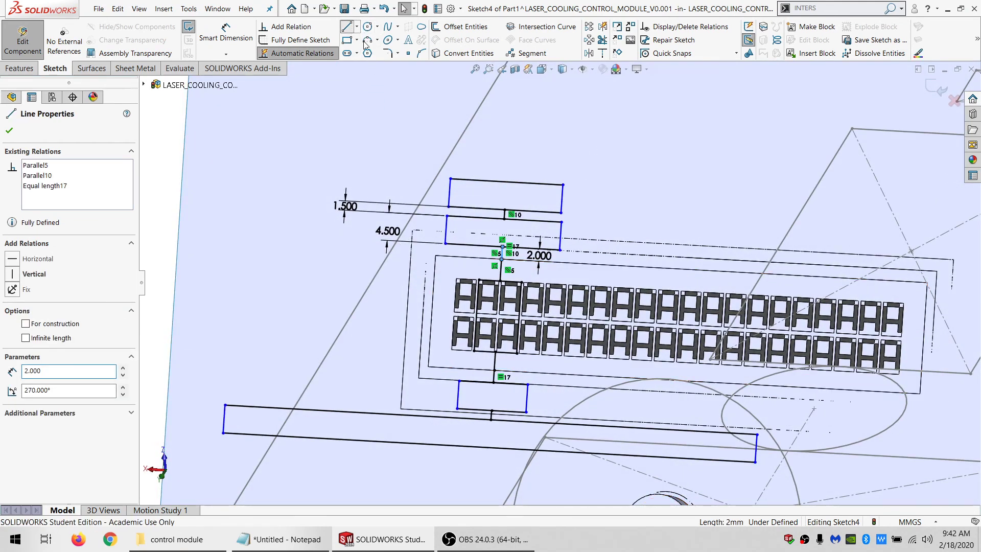
click(507, 181)
click(509, 138)
key(Escape)
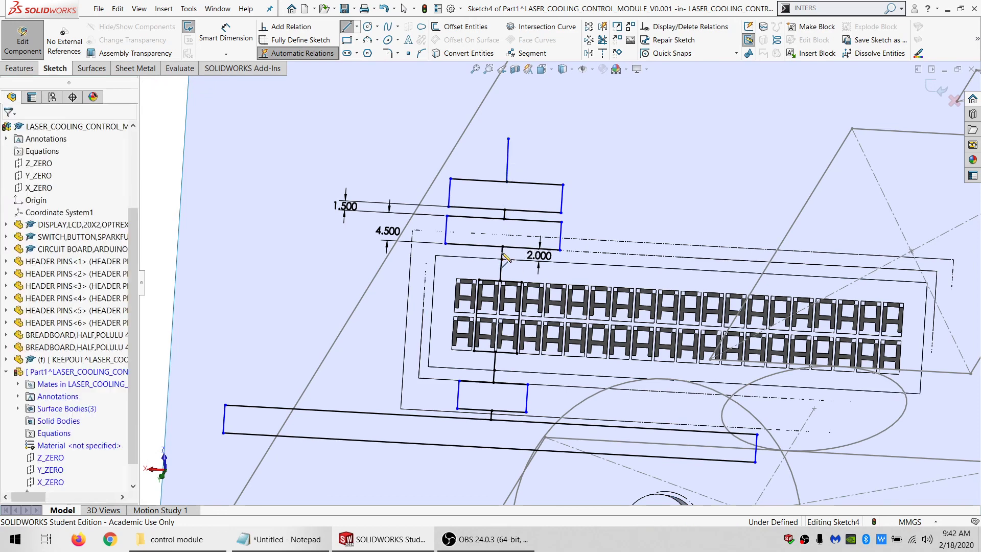
- Make the line above the topmost rectangle parallel and equal to the 2 mm segment
click(509, 169)
ctrl+click(483, 181)
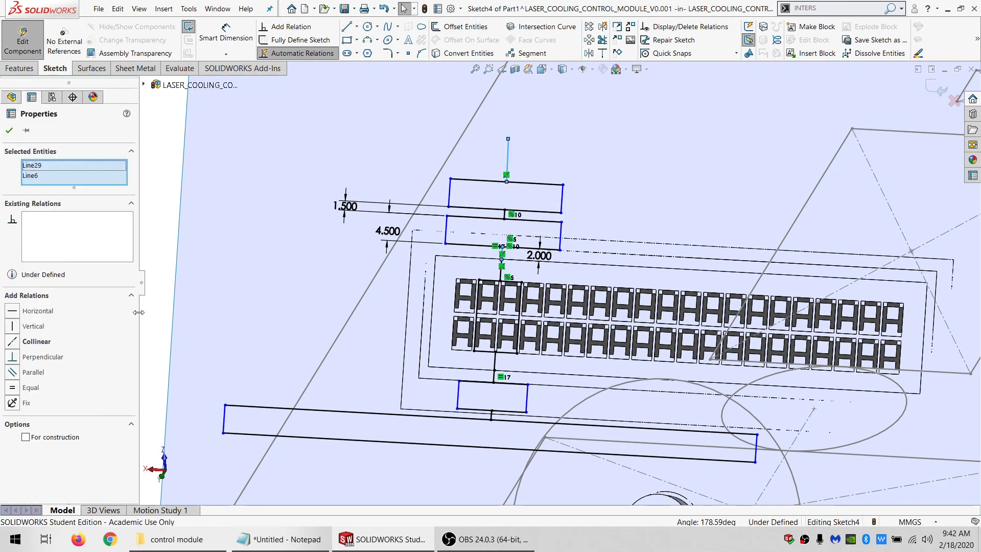
click(34, 373)
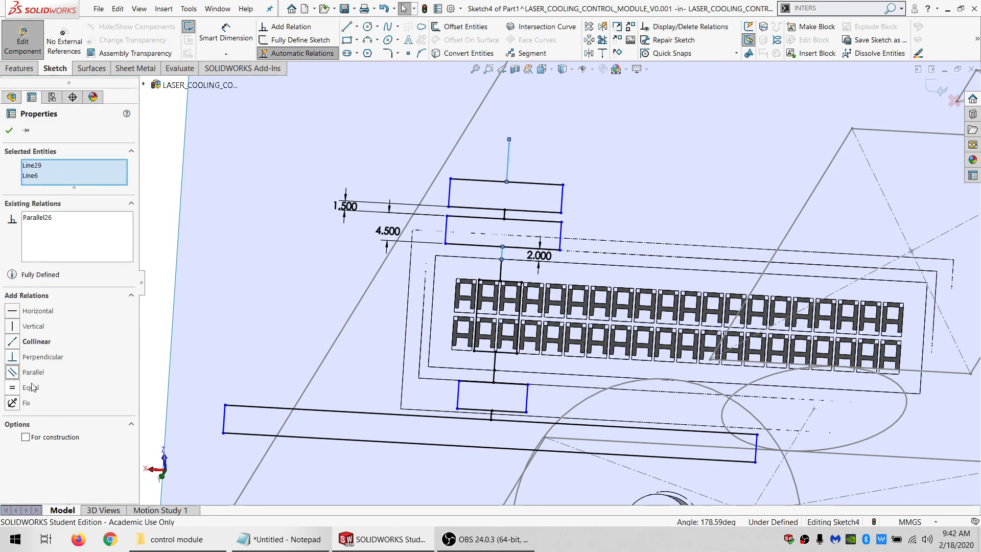
click(264, 104)
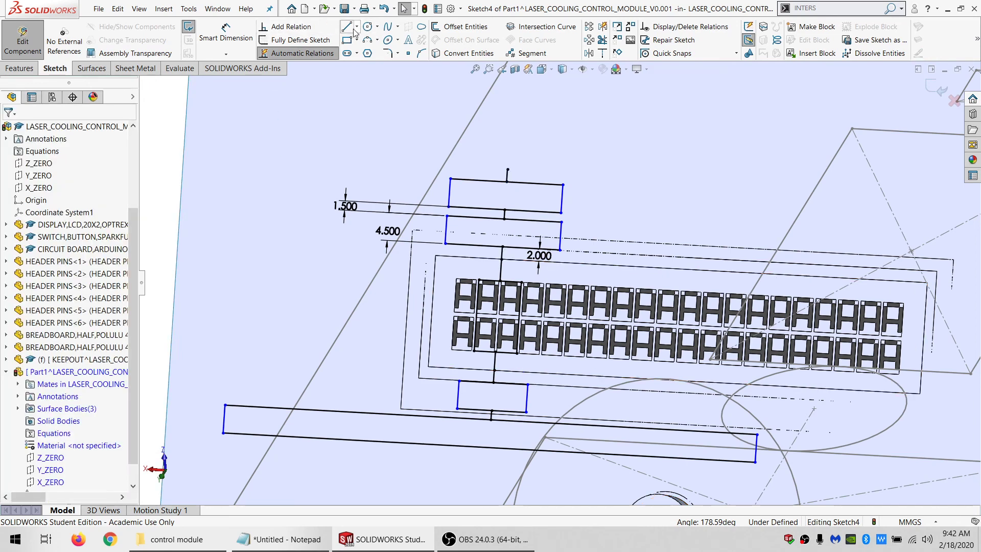
key(l)
drag(508, 170, 716, 170)
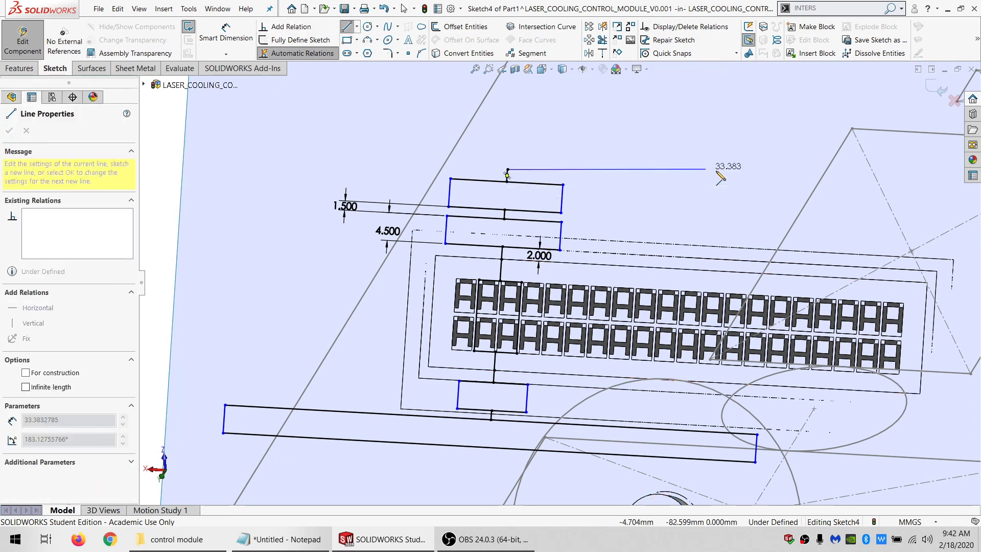
key(Escape)
click(519, 170)
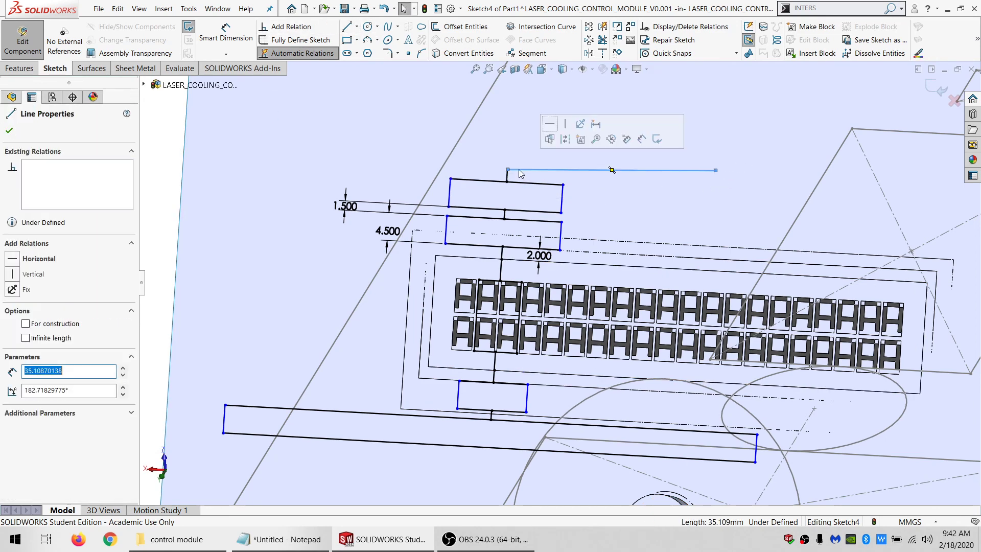
key(Delete)
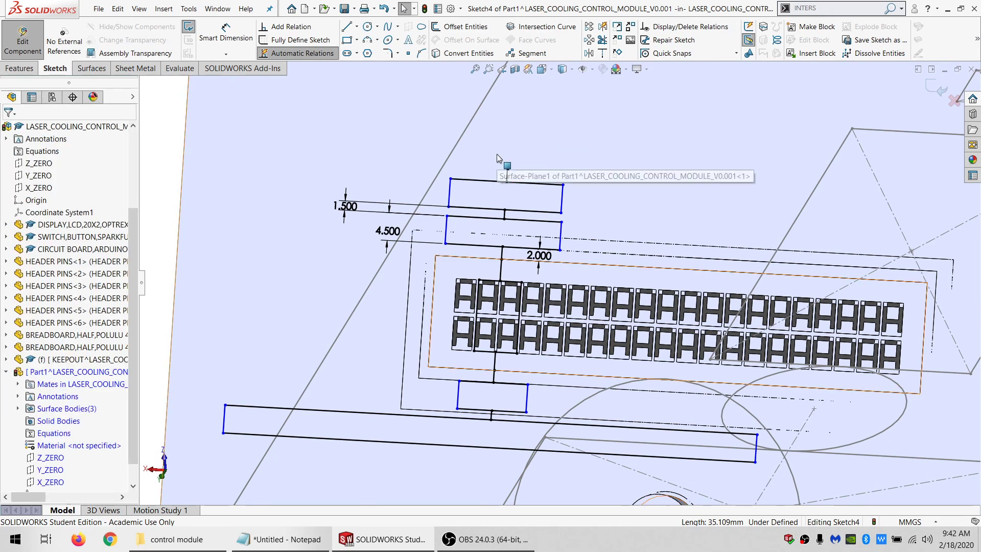
- Finish the LCD spacing sketch and create a reference plane through the larger keepout block's upper rear edge and the topmost spacing line's endpoint
click(188, 28)
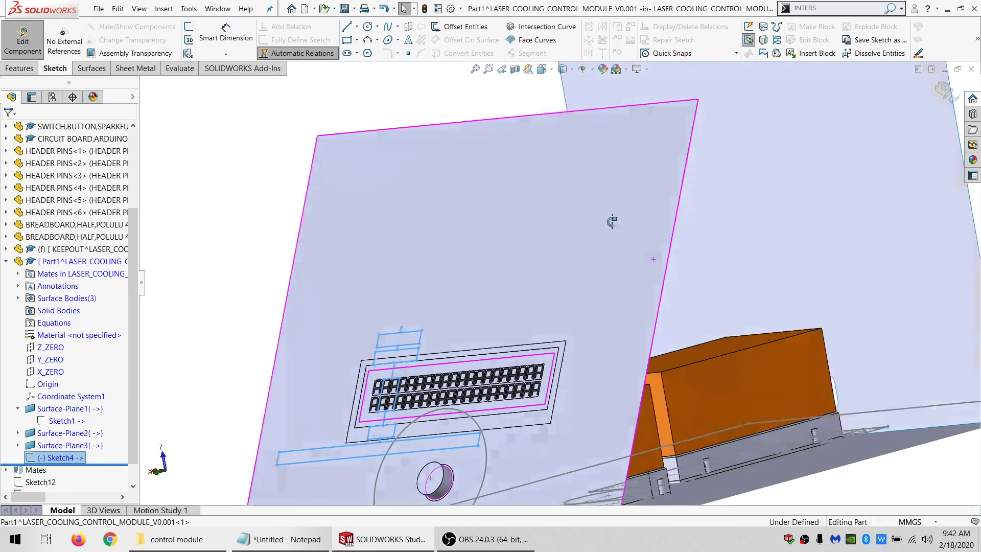
mouse_move(612, 221)
middle_down()
mouse_move(692, 269)
mouse_move(480, 203)
middle_up()
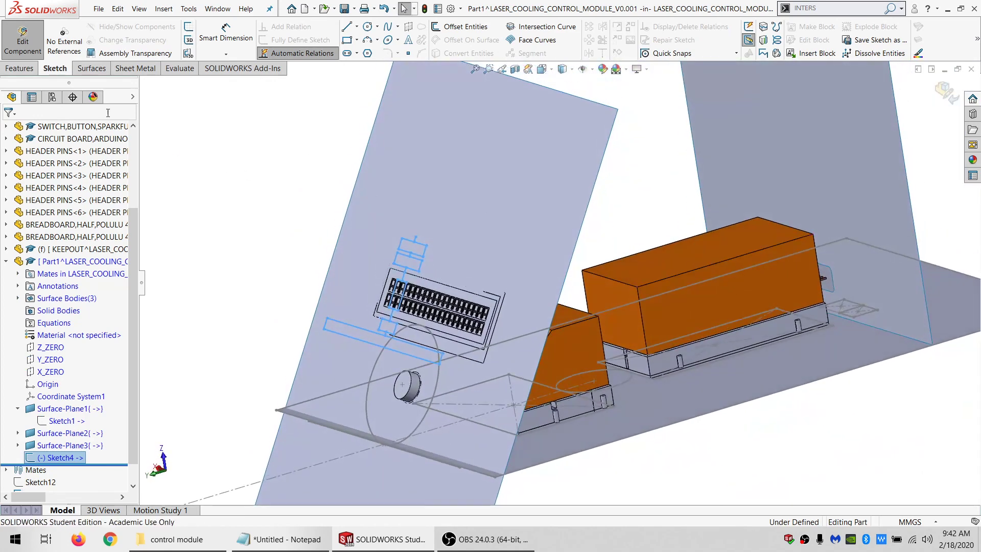
click(261, 141)
click(20, 69)
click(574, 26)
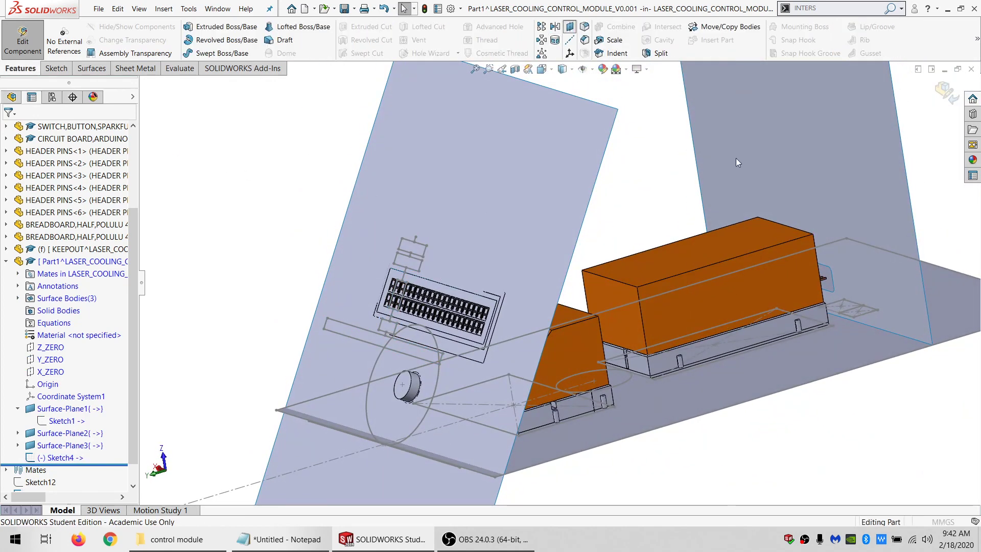
click(768, 221)
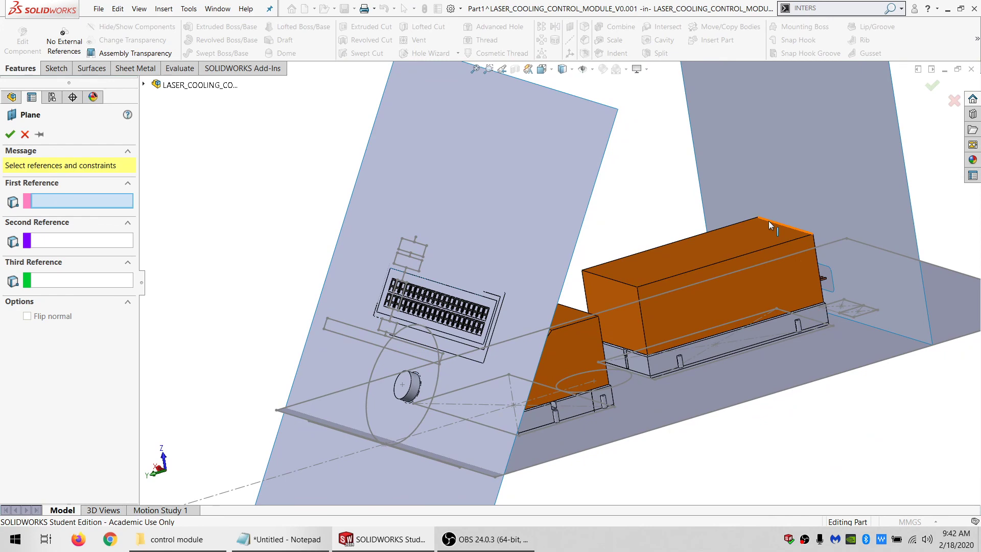
click(416, 238)
middle_drag(415, 241, 688, 274)
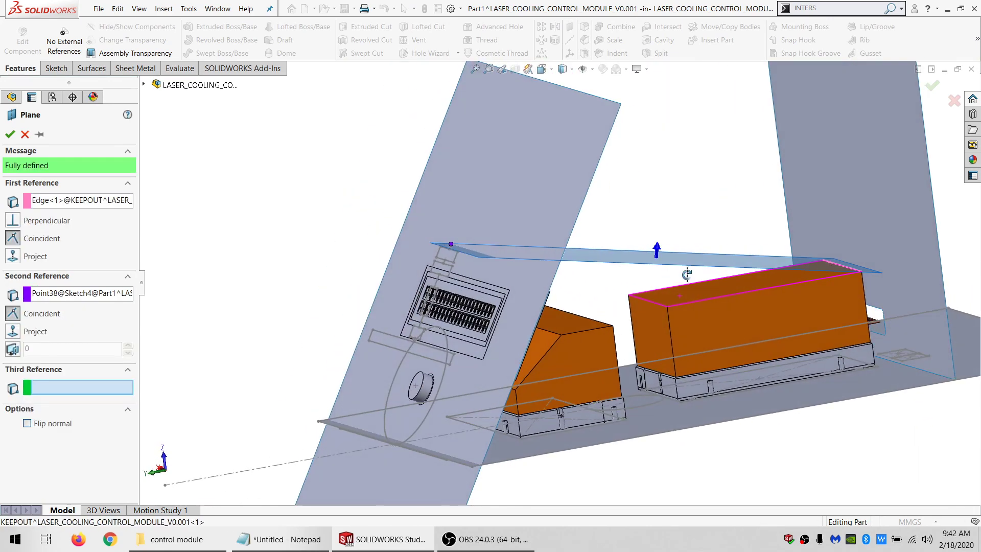
click(10, 135)
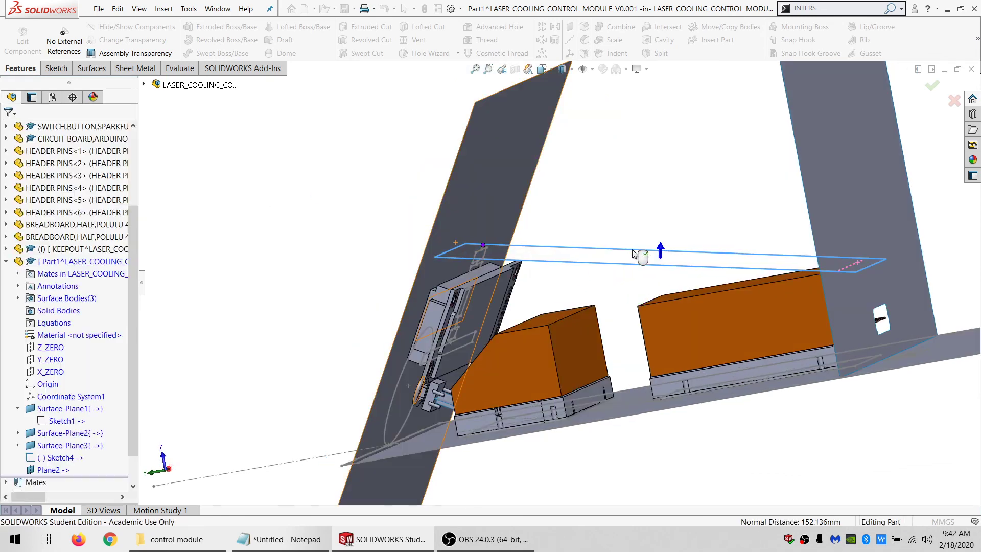
- Start a sketch on the new reference plane and create intersection curves with the slanted front surface and the rear surface
click(53, 69)
click(189, 29)
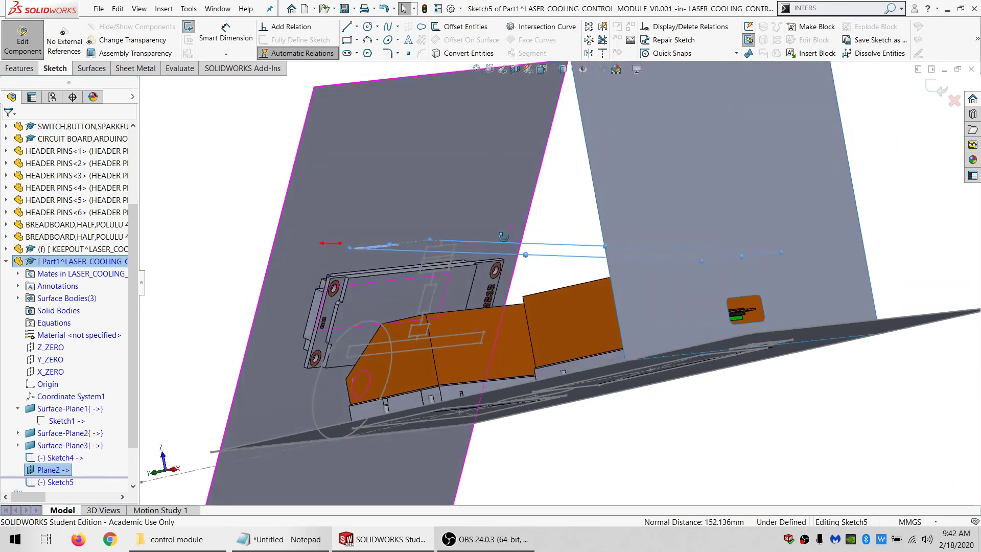
click(402, 191)
ctrl+click(723, 174)
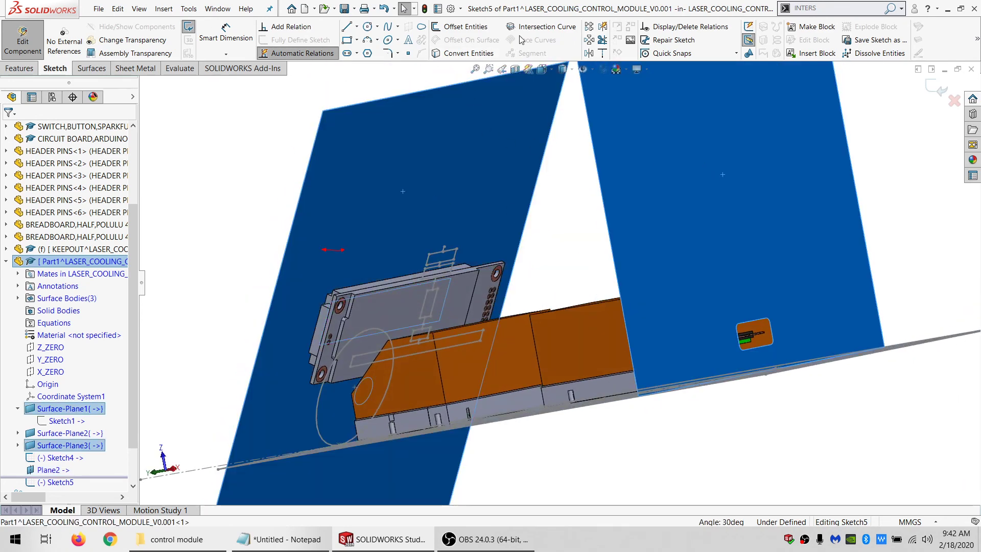
click(526, 28)
- Close the sketch outline with two lines joining the matching endpoints of the front and rear intersection curves
middle_drag(577, 133, 595, 287)
click(347, 28)
scroll(556, 282, up, 1)
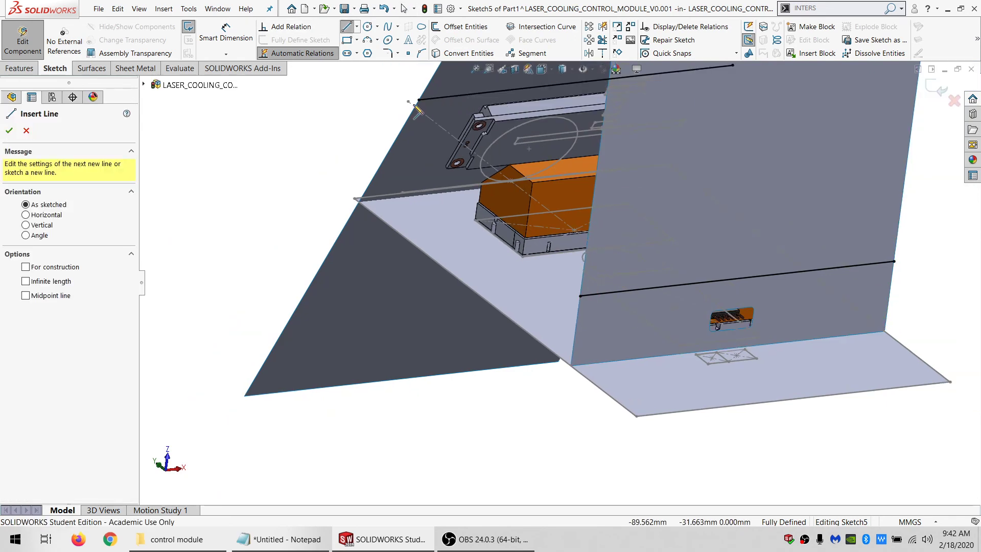
click(419, 99)
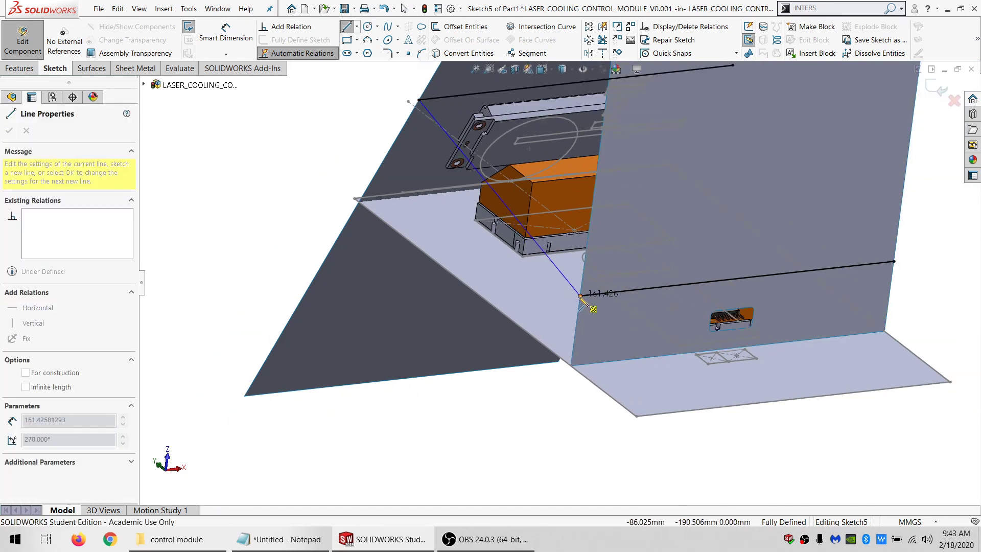
double_click(581, 296)
click(894, 262)
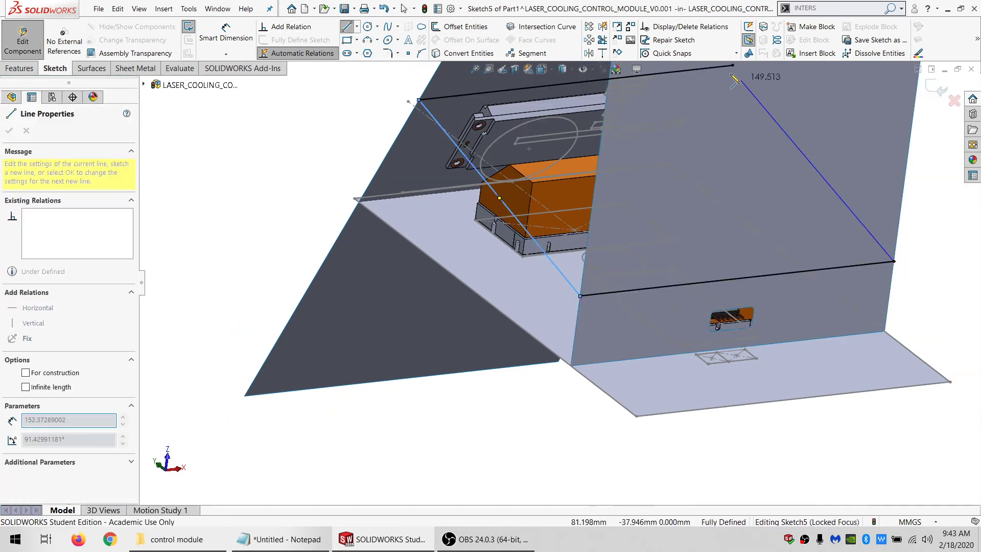
double_click(733, 65)
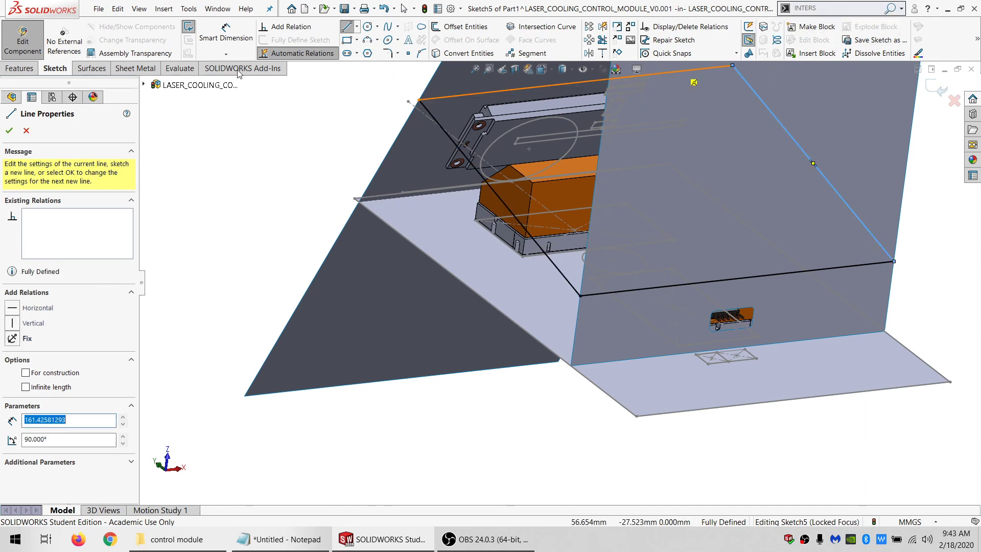
- Create a planar surface from the closed four-sided sketch to form the enclosure's top
click(86, 69)
click(259, 53)
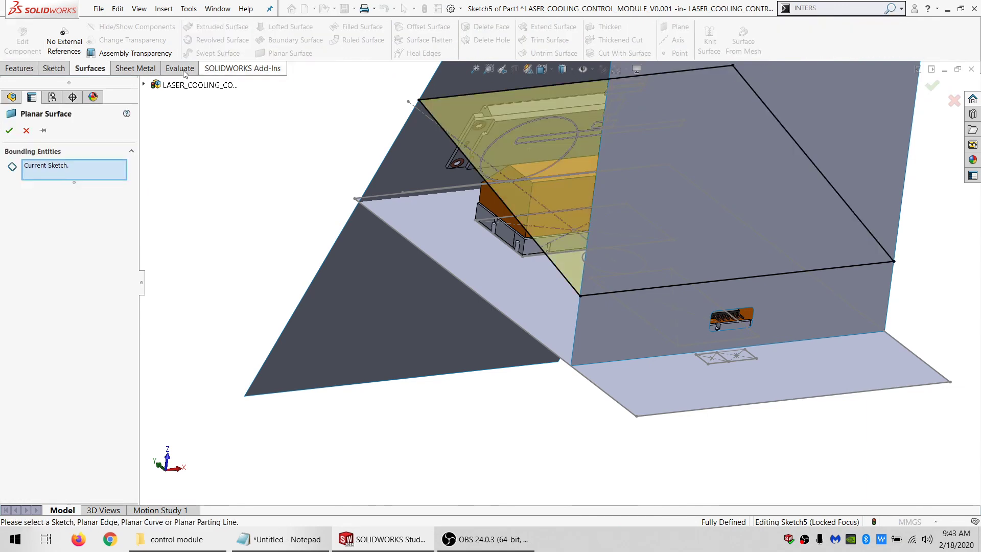
click(4, 132)
- Start a sketch on the bottom surface and draw a short line along its side edge from the front corner toward the slanted surface
scroll(584, 286, down, 2)
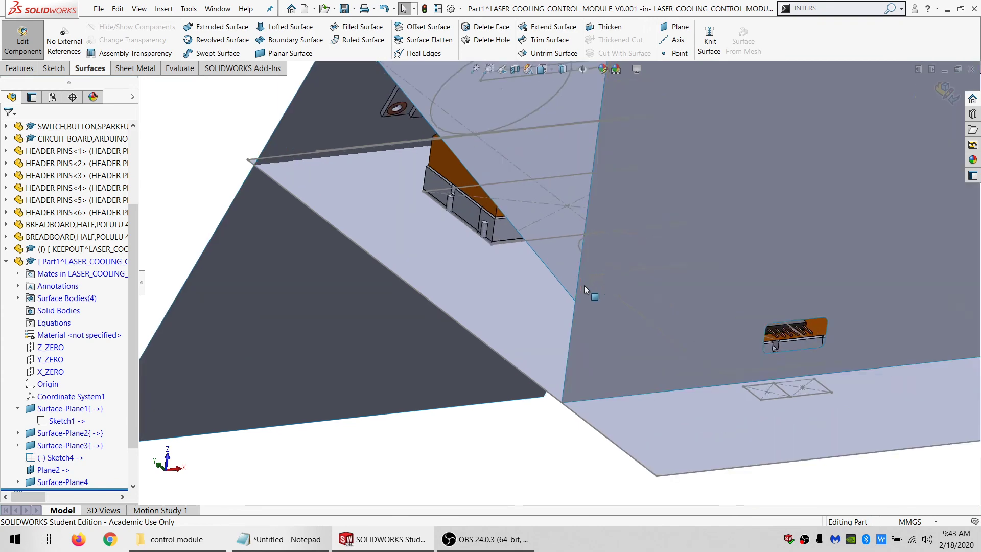
middle_drag(584, 286, 259, 282)
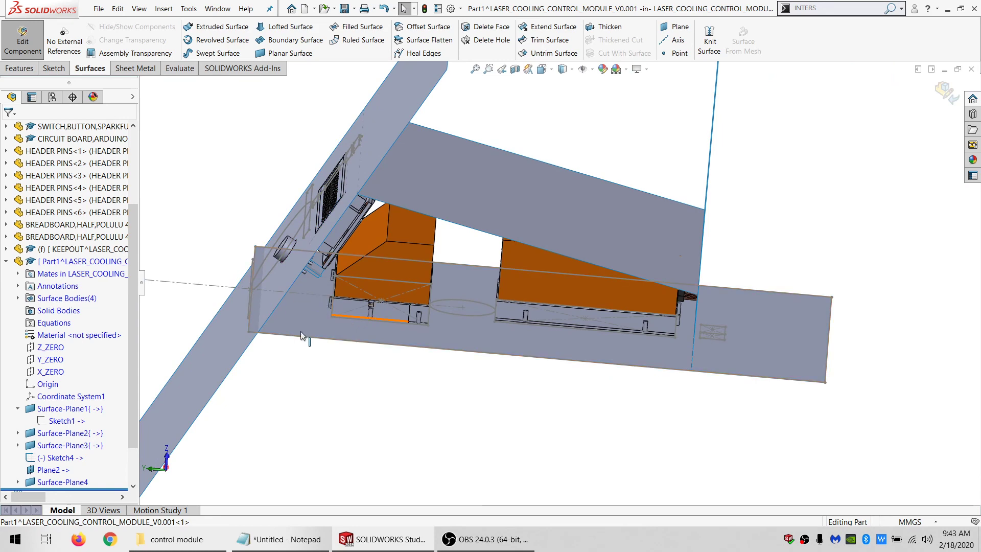
scroll(301, 331, down, 2)
mouse_move(296, 316)
middle_down()
mouse_move(283, 312)
mouse_move(293, 333)
middle_up()
scroll(293, 333, down, 4)
click(360, 302)
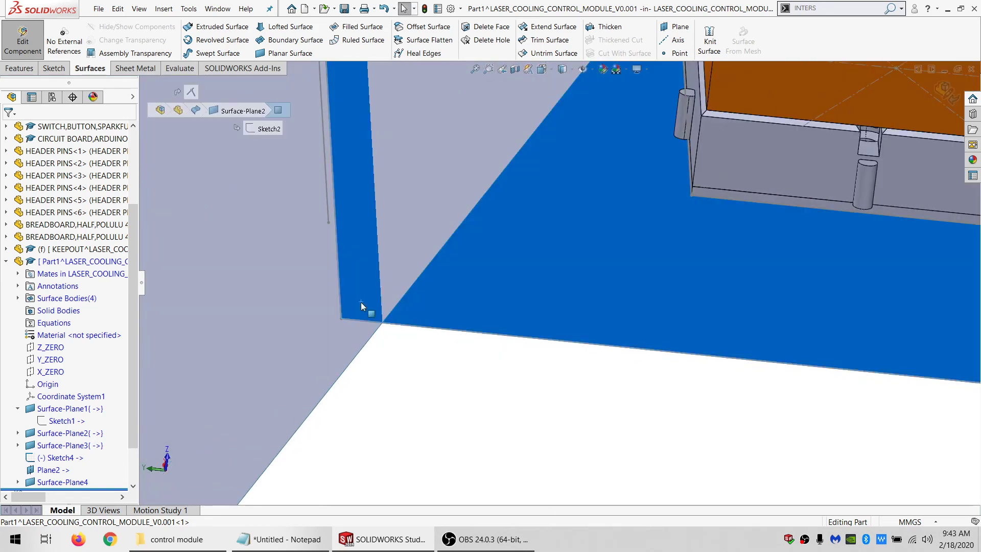
click(60, 69)
click(189, 28)
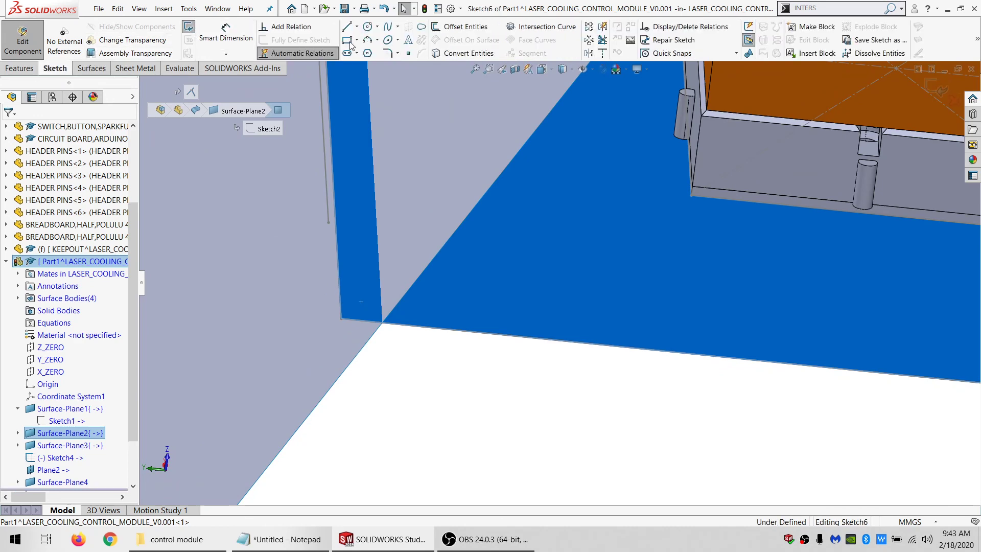
click(348, 27)
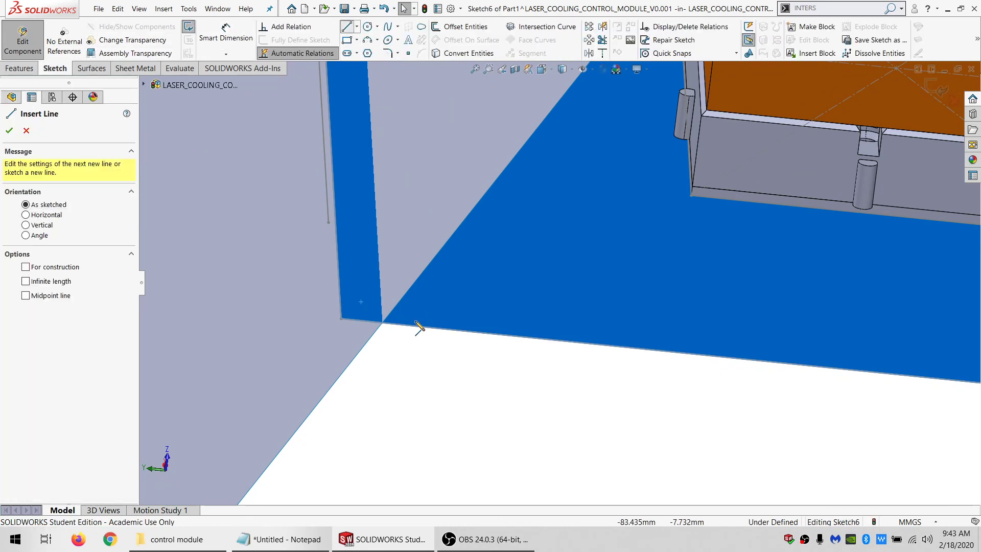
click(341, 318)
click(369, 321)
key(Escape)
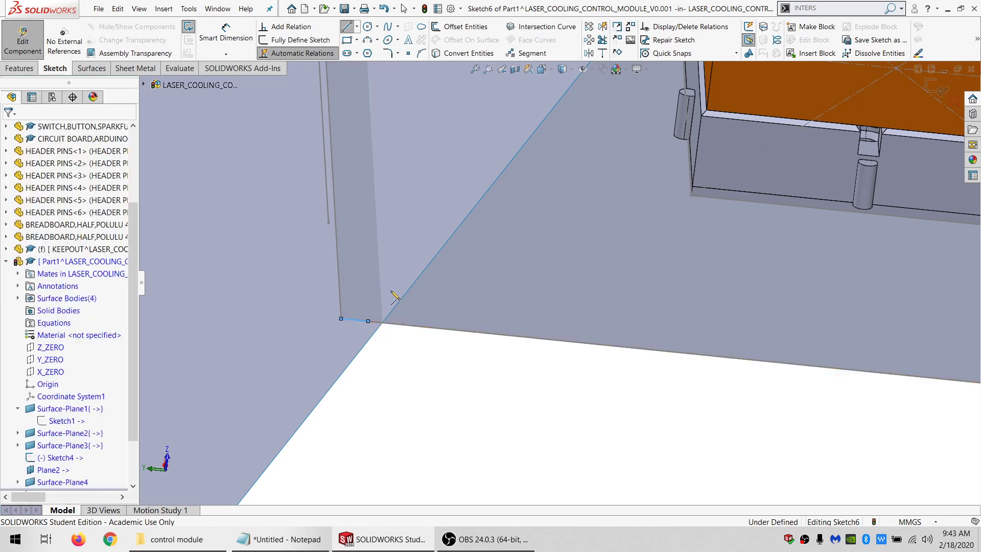
- Add a pierce relation between the short line's free end and the slanted front surface's side edge
click(391, 289)
ctrl+click(367, 319)
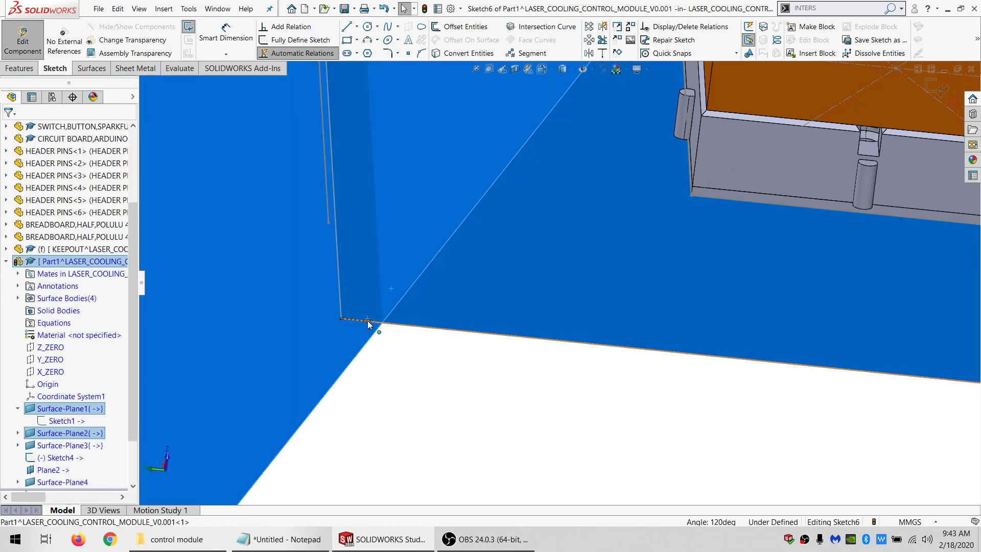
click(368, 320)
ctrl+click(394, 312)
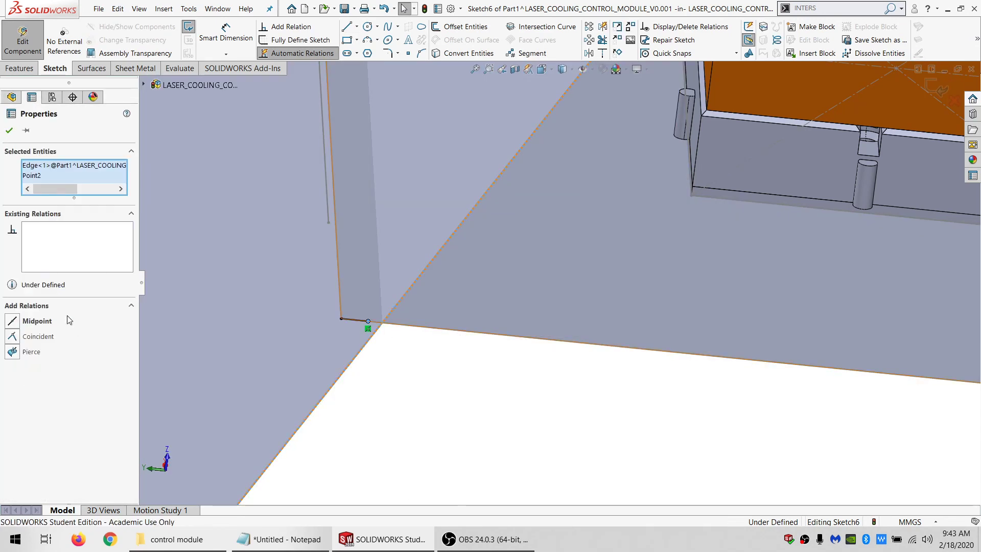
click(35, 351)
click(364, 352)
click(376, 323)
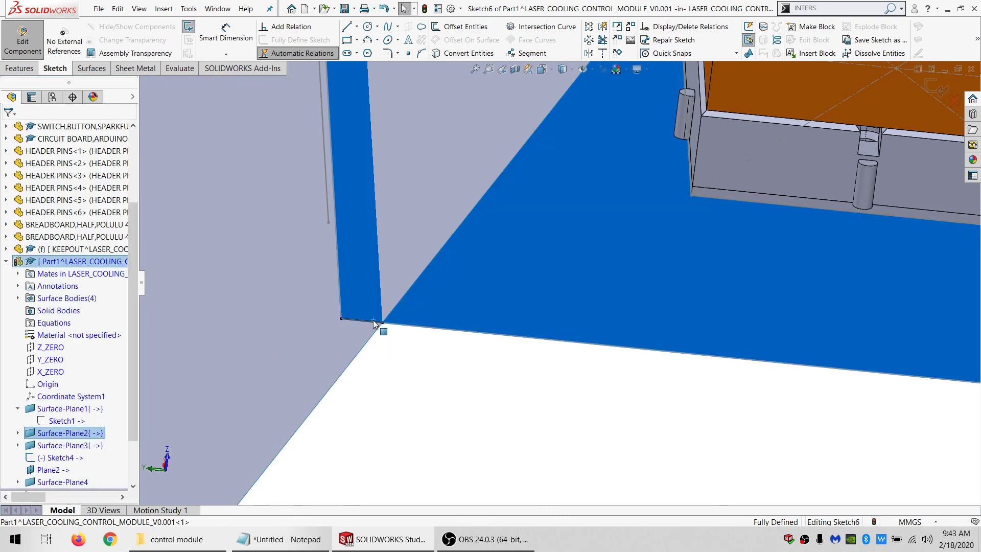
- Check the short line's length, then finish editing the enclosure part and return to the assembly
click(374, 325)
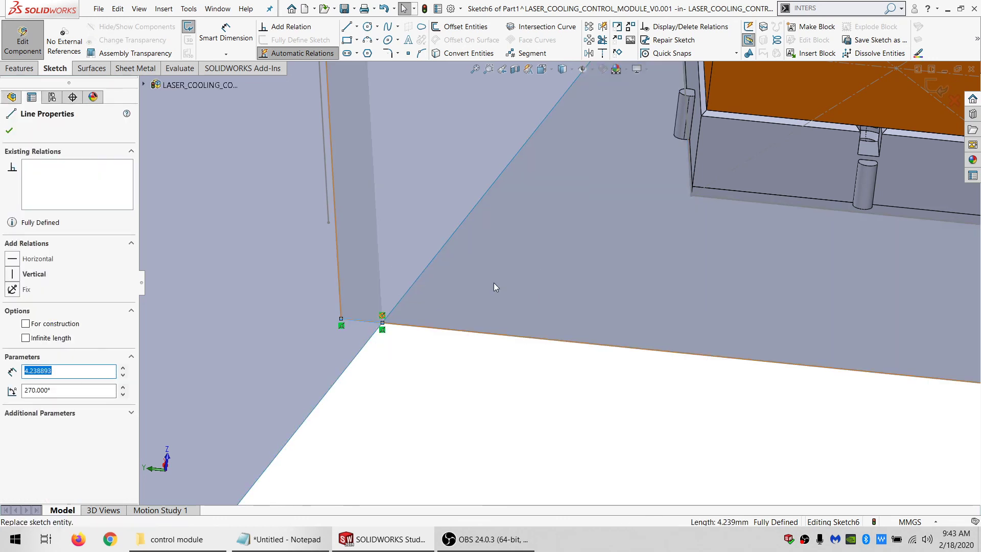
scroll(493, 284, up, 5)
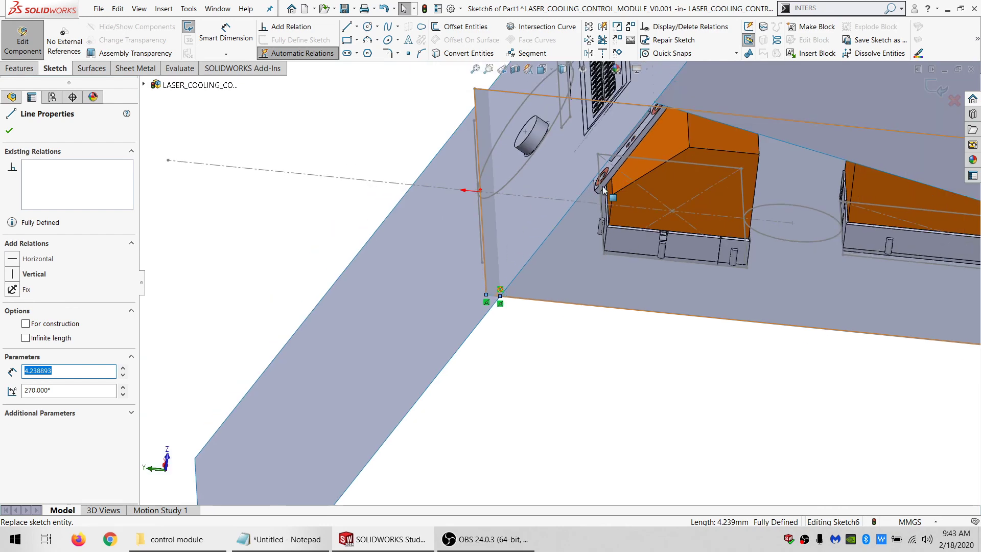
scroll(603, 189, up, 2)
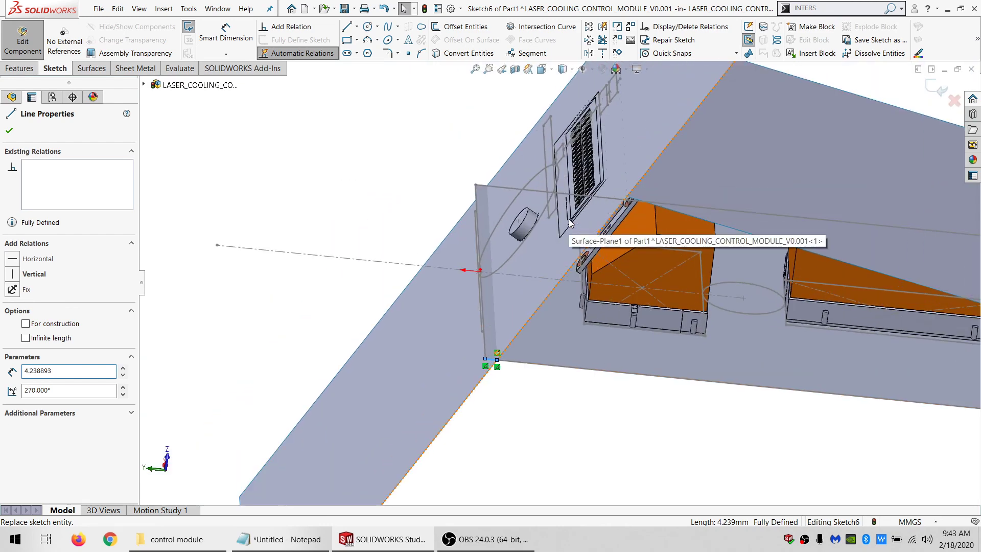
middle_drag(571, 221, 591, 205)
click(24, 40)
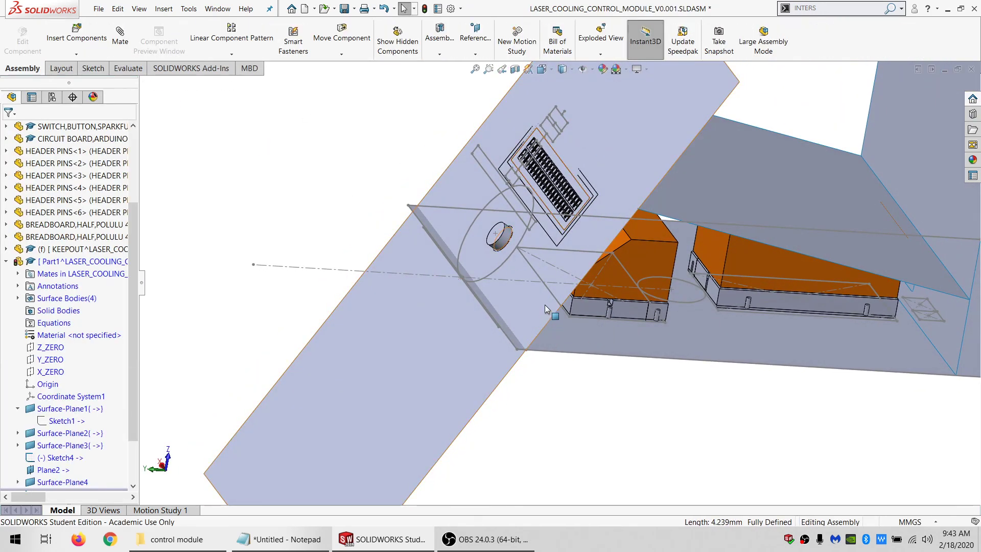
- List the mates of the LCD display and the button switch, and select the switch's distance mate to Z_ZERO
middle_drag(545, 305, 535, 227)
click(539, 220)
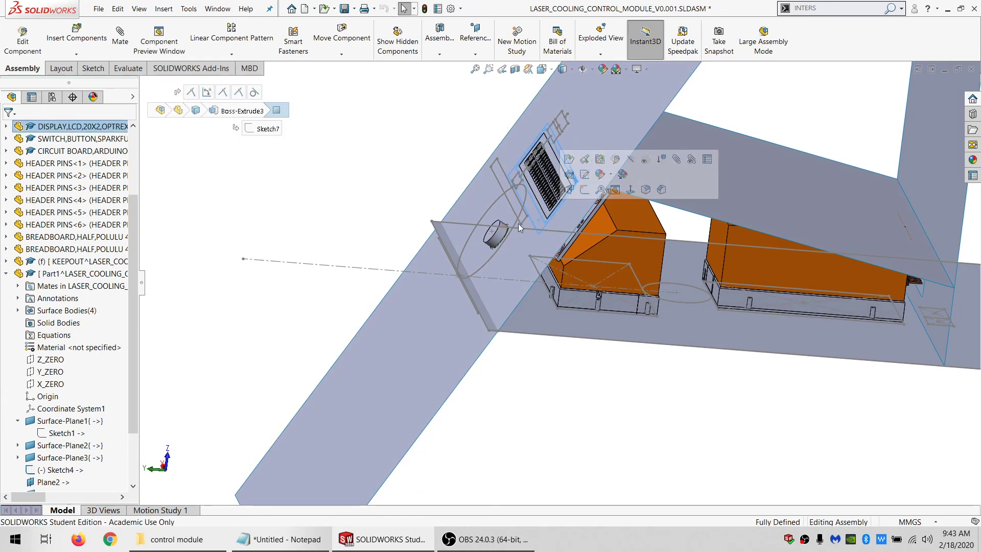
double_click(82, 128)
double_click(78, 140)
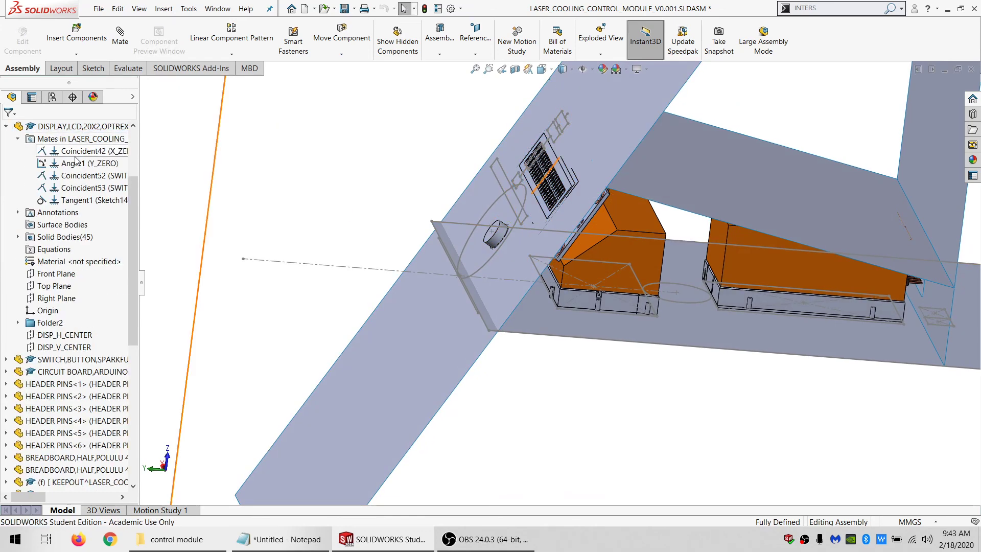
click(492, 244)
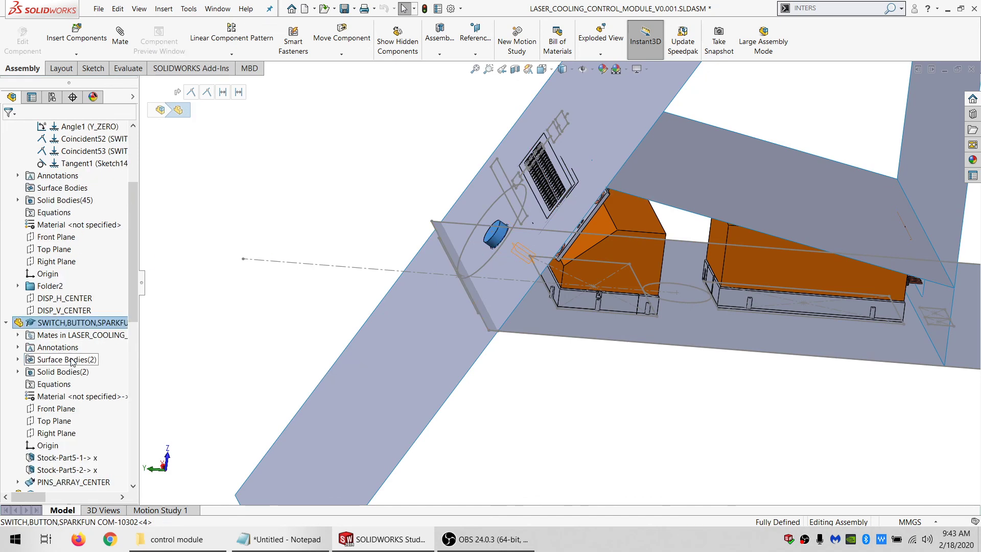
double_click(61, 335)
click(77, 385)
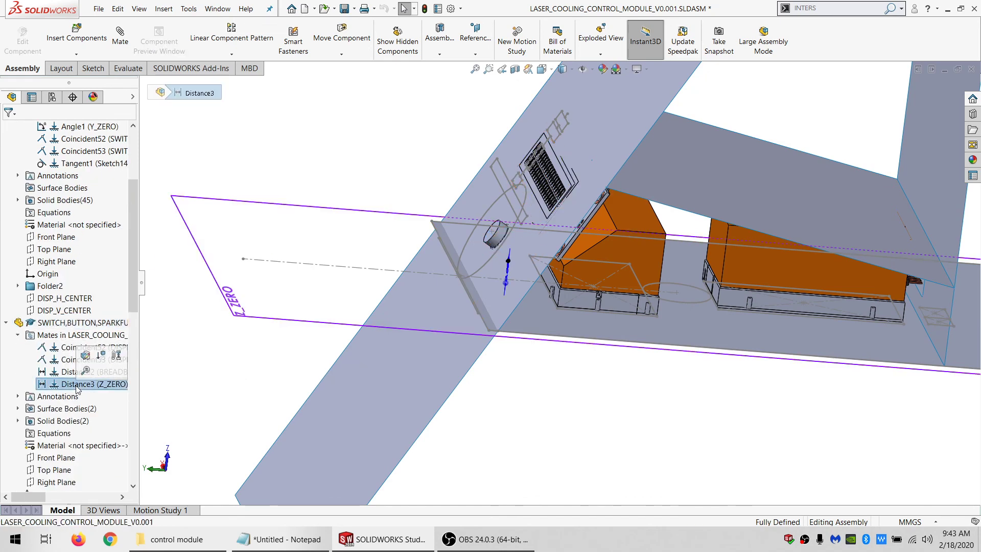
- Suppress the Distance3 (Z_ZERO) mate of the SparkFun switch button component
click(102, 353)
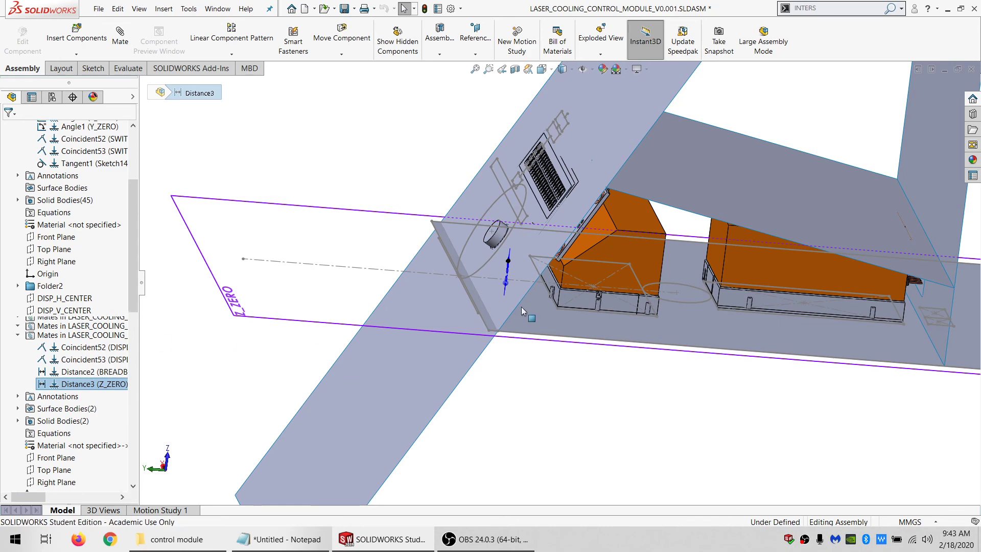
scroll(514, 269, down, 4)
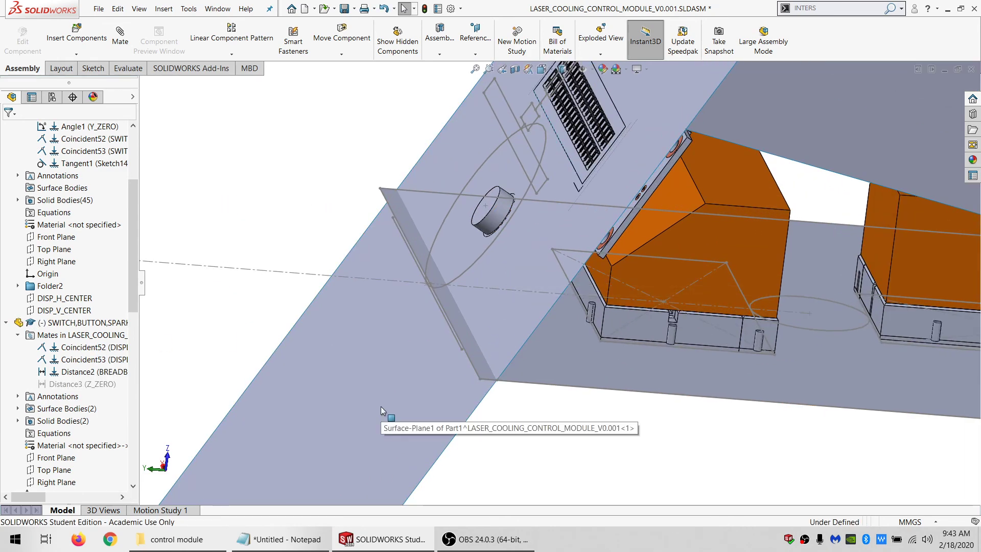
middle_click(500, 287)
middle_drag(495, 281, 477, 321)
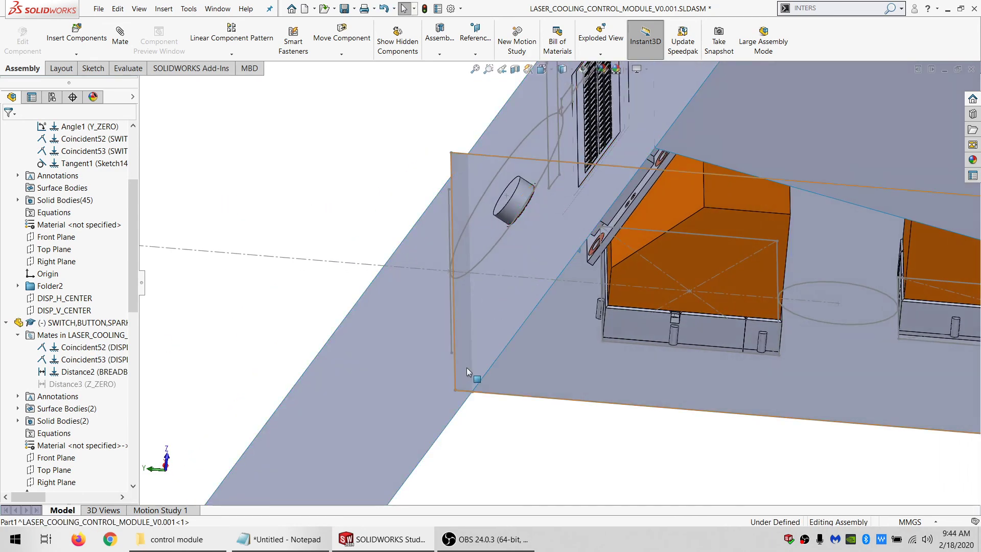
- Start a sketch on the Surface-Plane2 face and draw a line about 12.6 mm long from its front corner along the lower edge
click(467, 367)
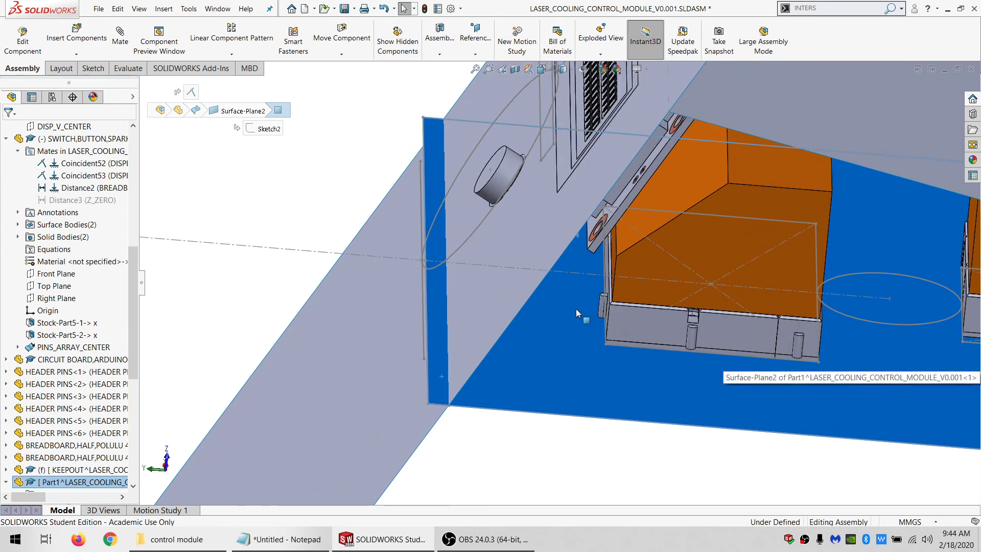
middle_drag(576, 308, 579, 289)
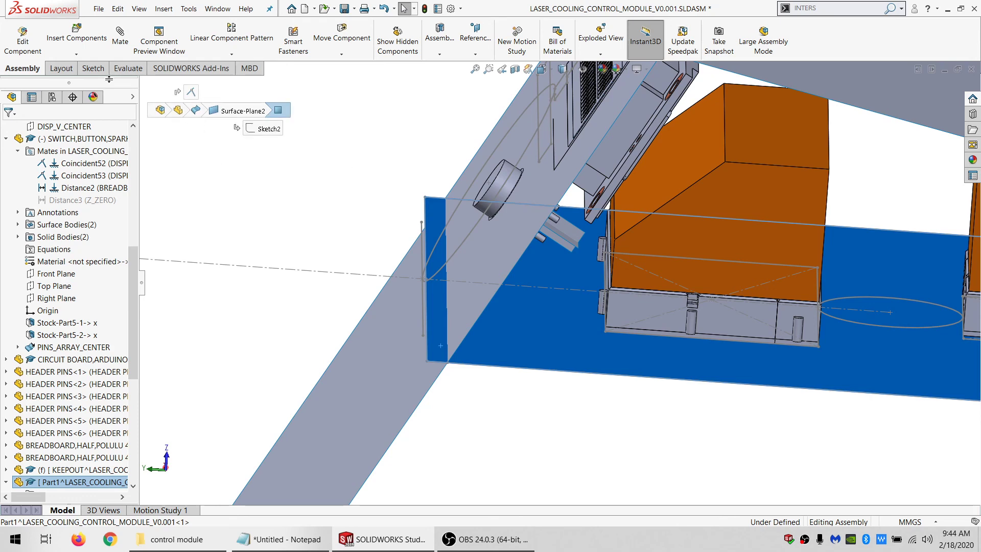
click(92, 69)
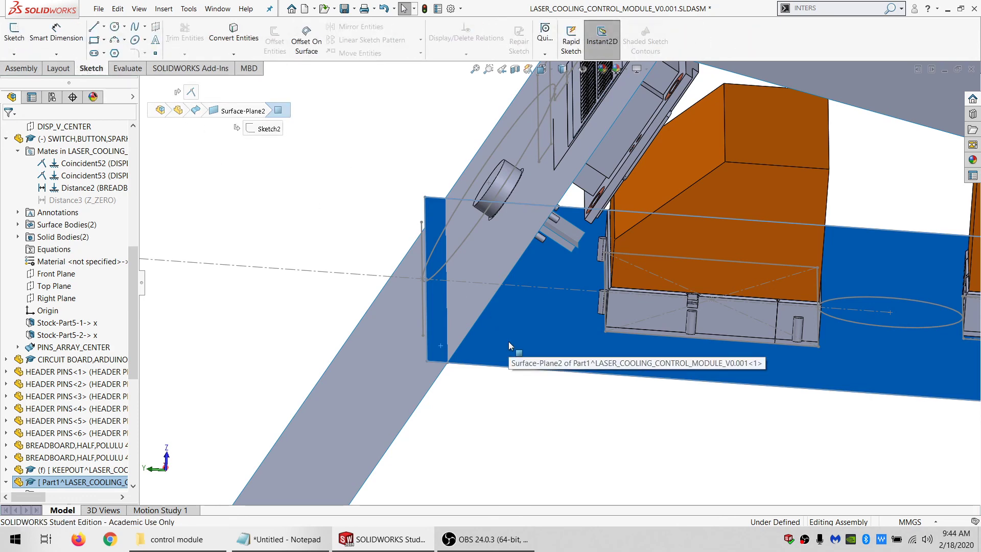
click(10, 41)
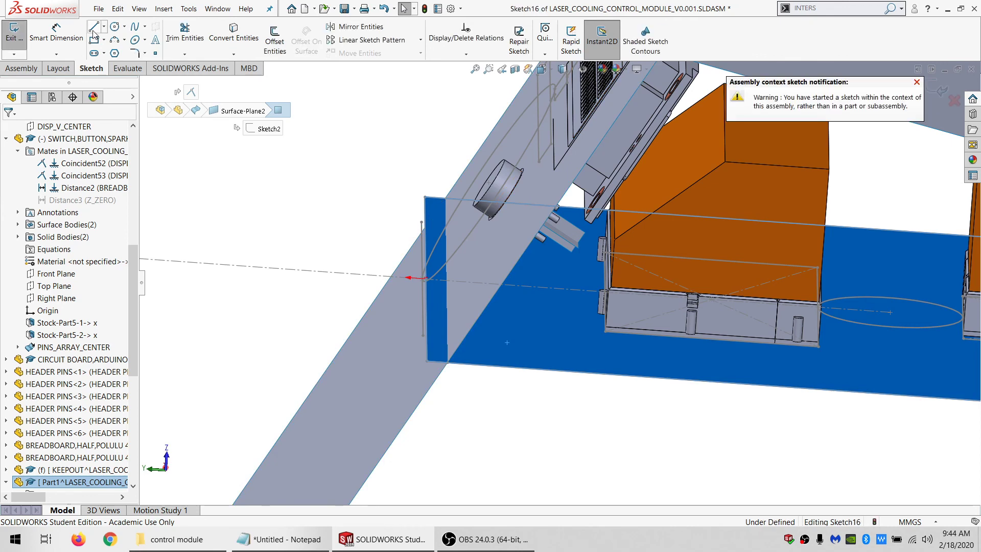
click(431, 365)
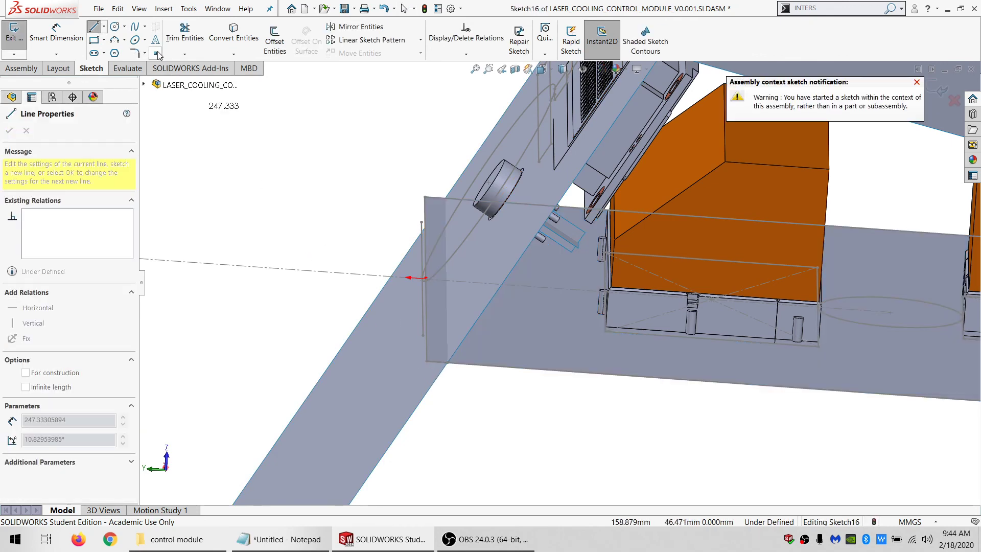
click(94, 40)
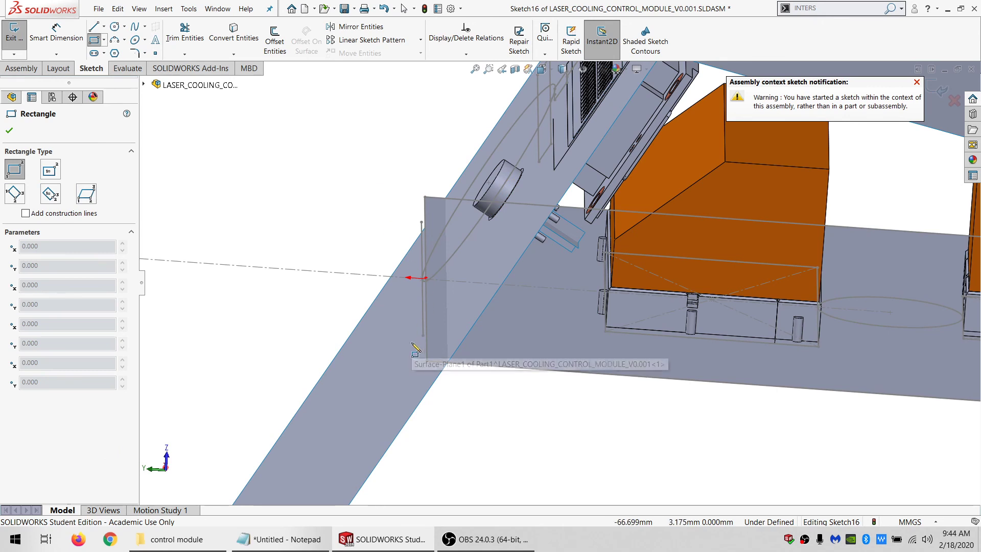
click(94, 26)
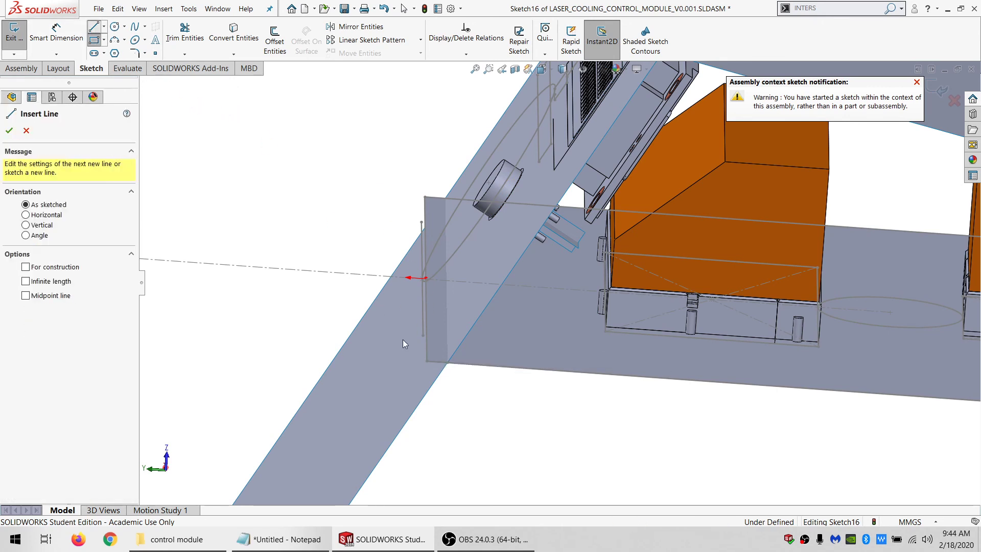
click(431, 365)
click(489, 365)
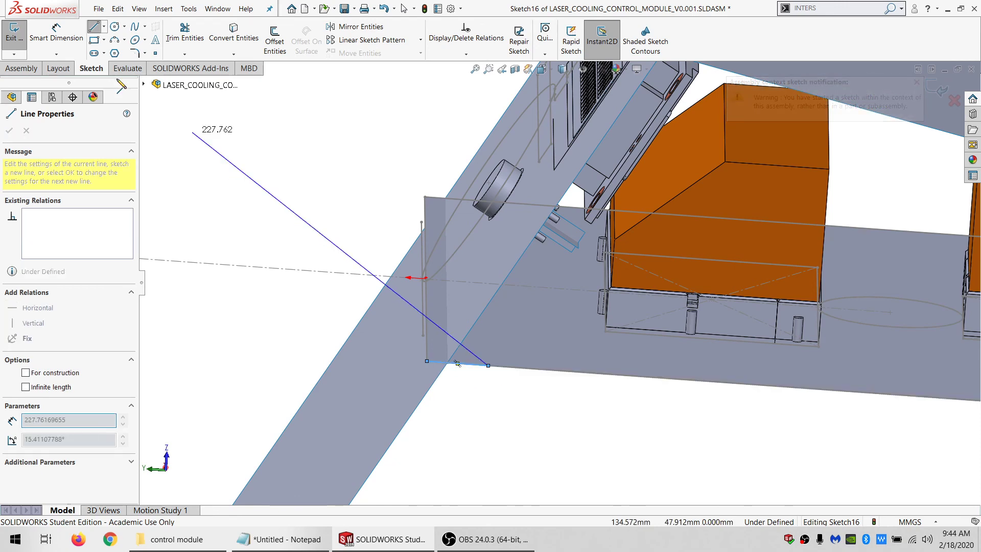
- Dimension the short line along the Surface-Plane2 edge to 7 mm and exit the sketch
click(57, 34)
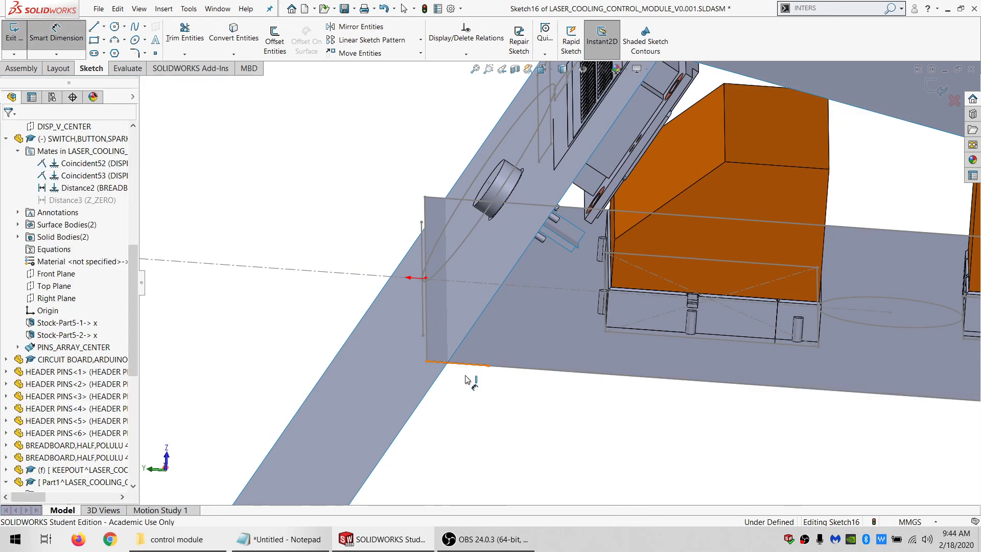
click(466, 380)
click(460, 405)
key(Return)
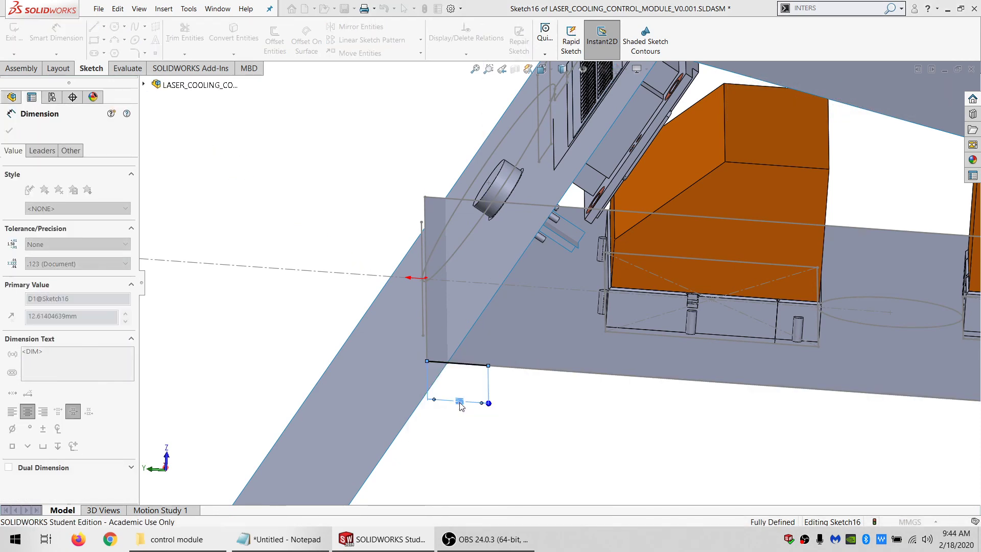
middle_drag(460, 405, 461, 391)
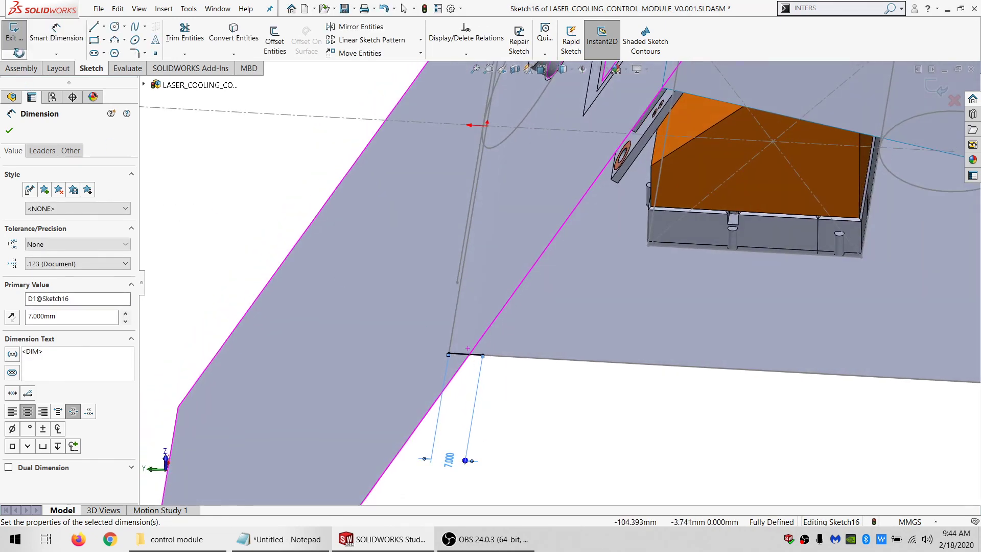
middle_drag(19, 38, 108, 116)
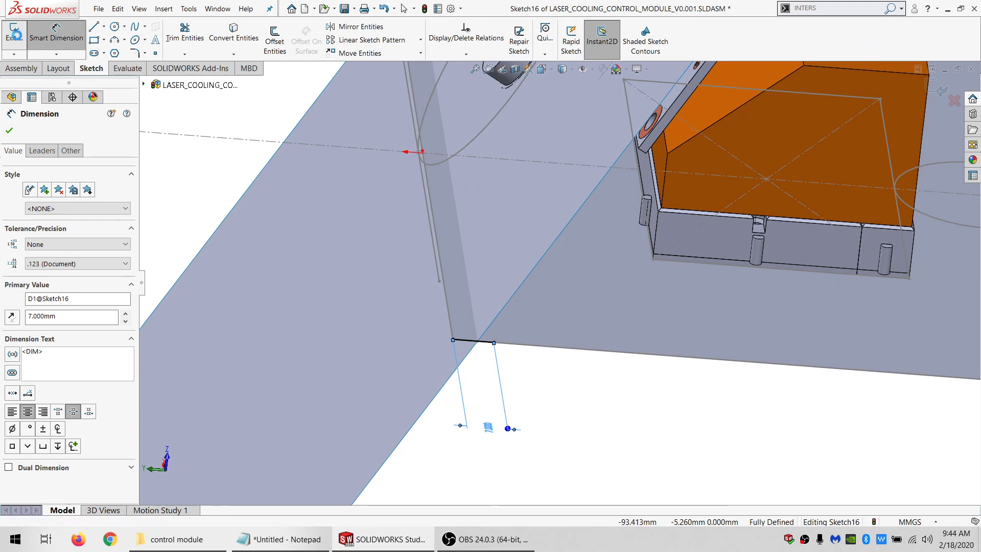
middle_drag(440, 261, 423, 223)
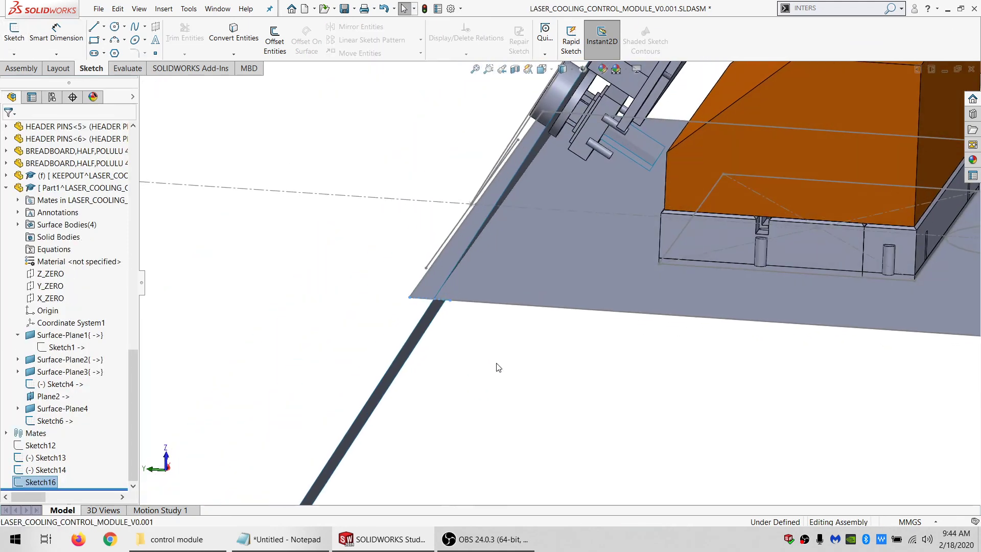
click(499, 367)
middle_drag(468, 289, 499, 283)
scroll(429, 234, up, 2)
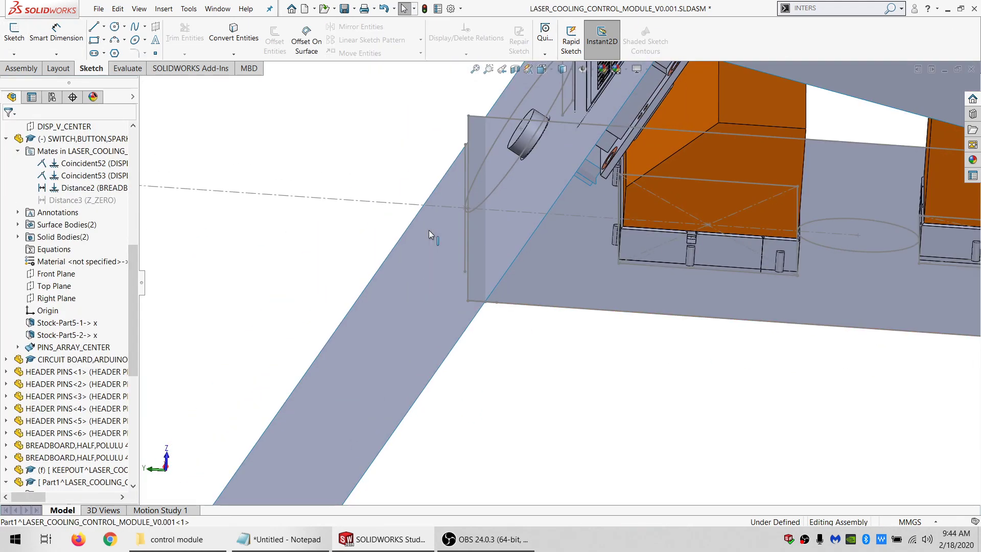
click(21, 68)
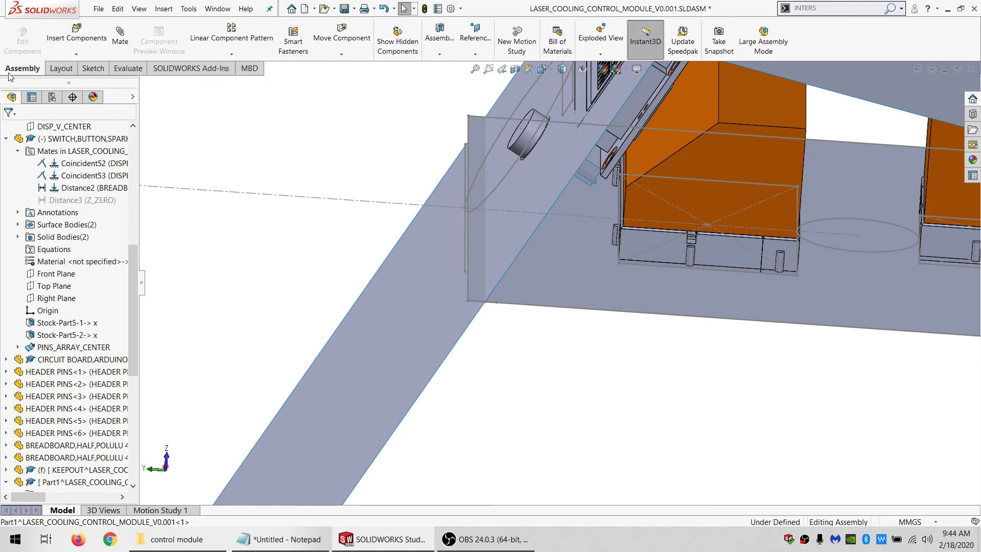
click(479, 52)
click(485, 66)
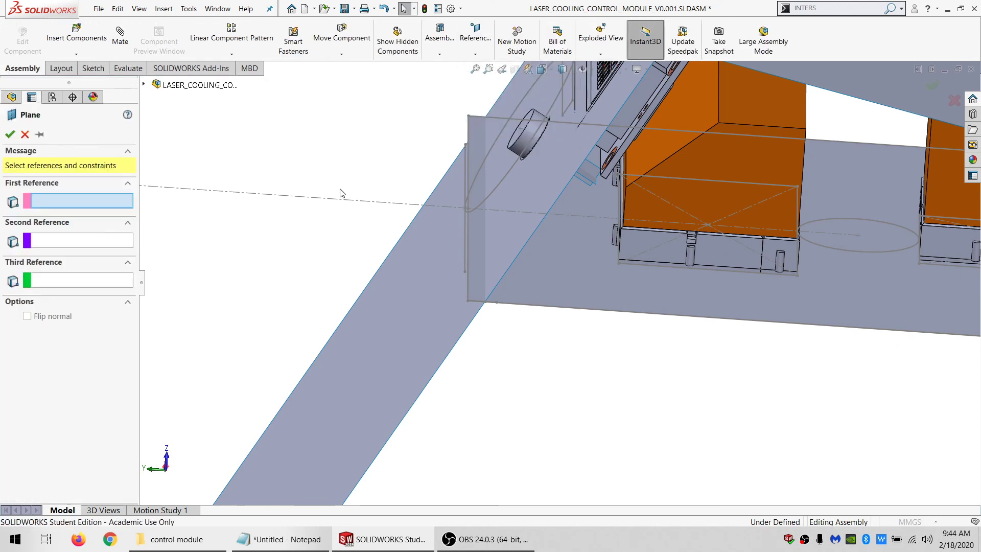
click(143, 84)
scroll(372, 199, up, 2)
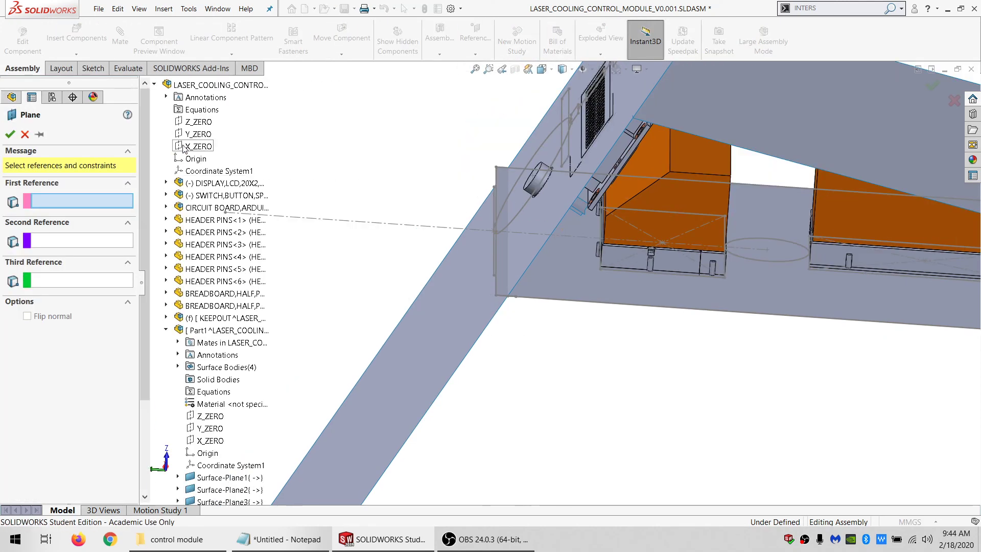
scroll(525, 171, up, 6)
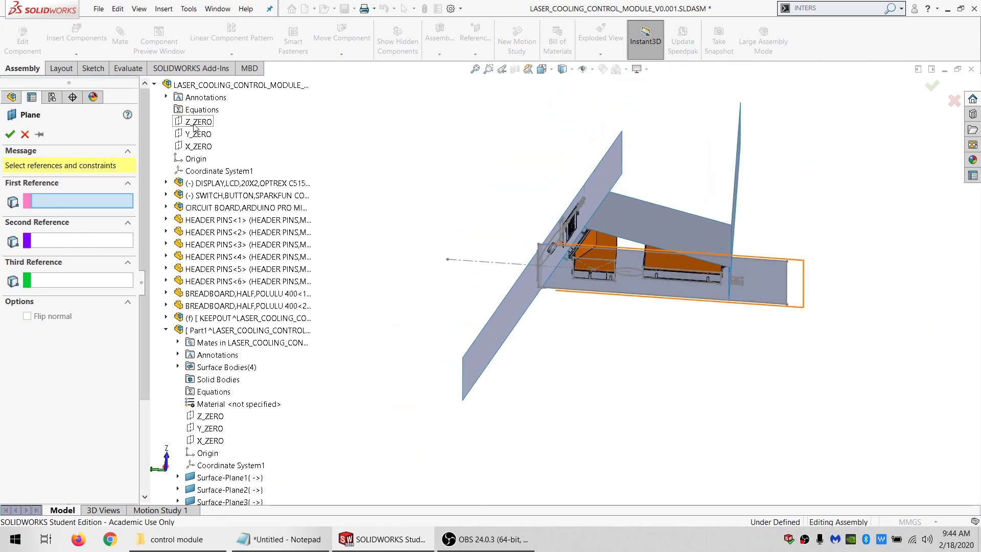
click(194, 133)
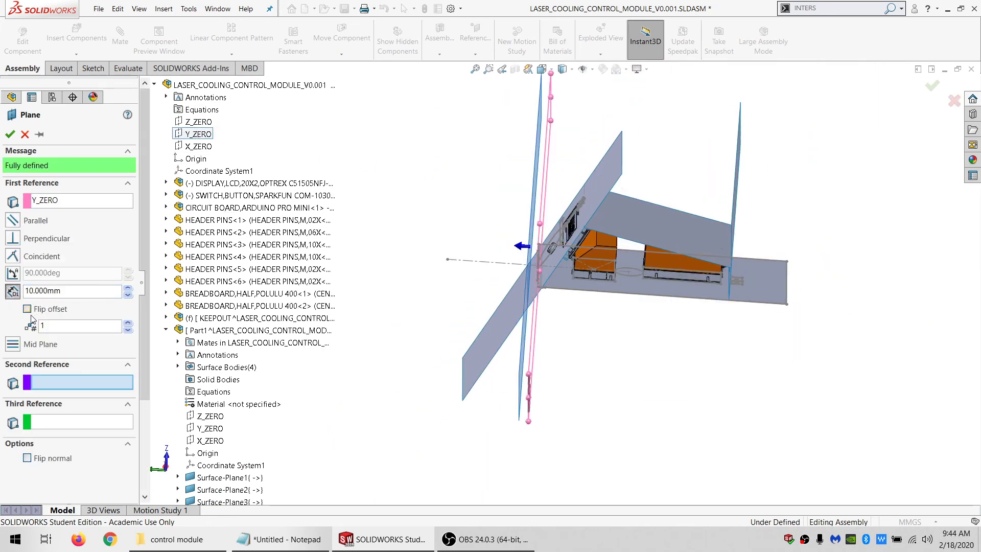
click(13, 275)
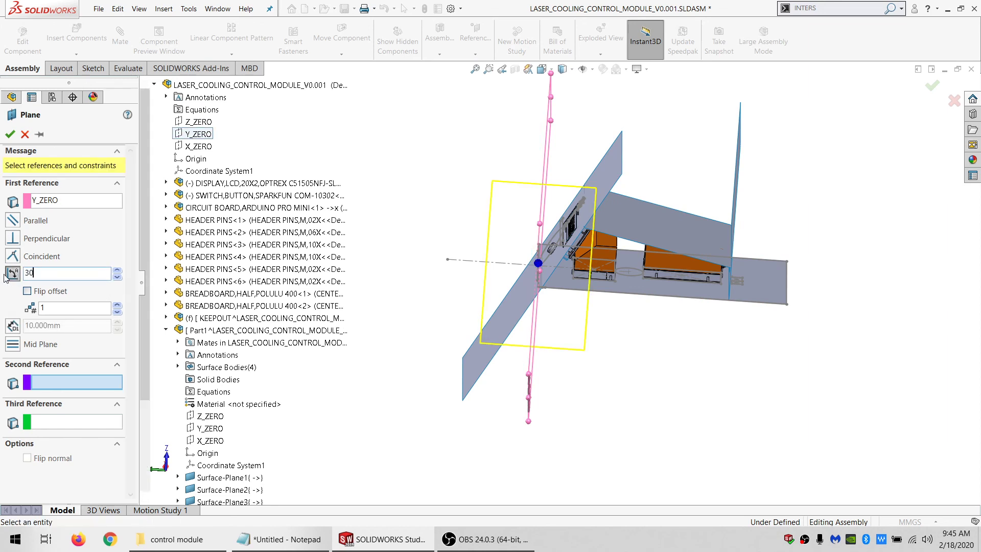
middle_drag(592, 223, 614, 187)
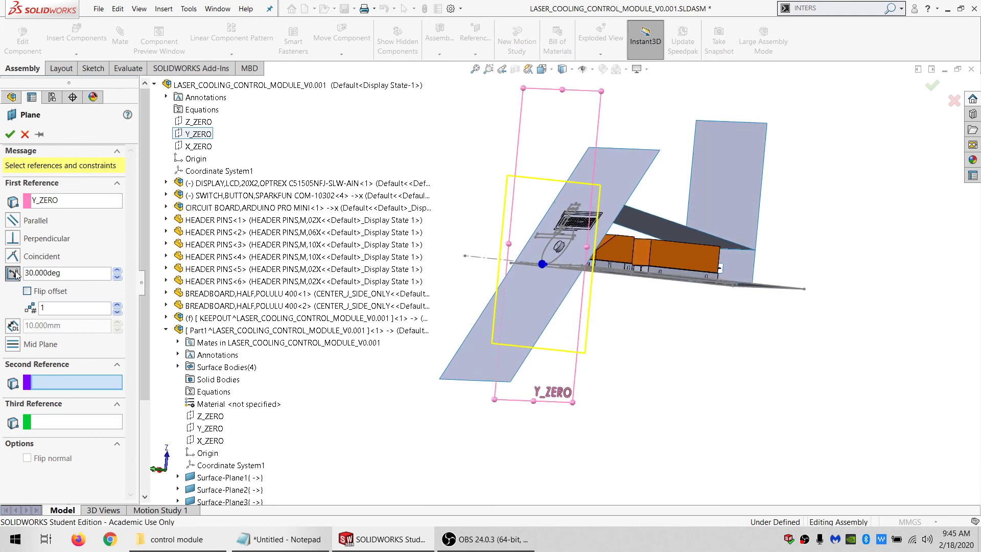
click(27, 291)
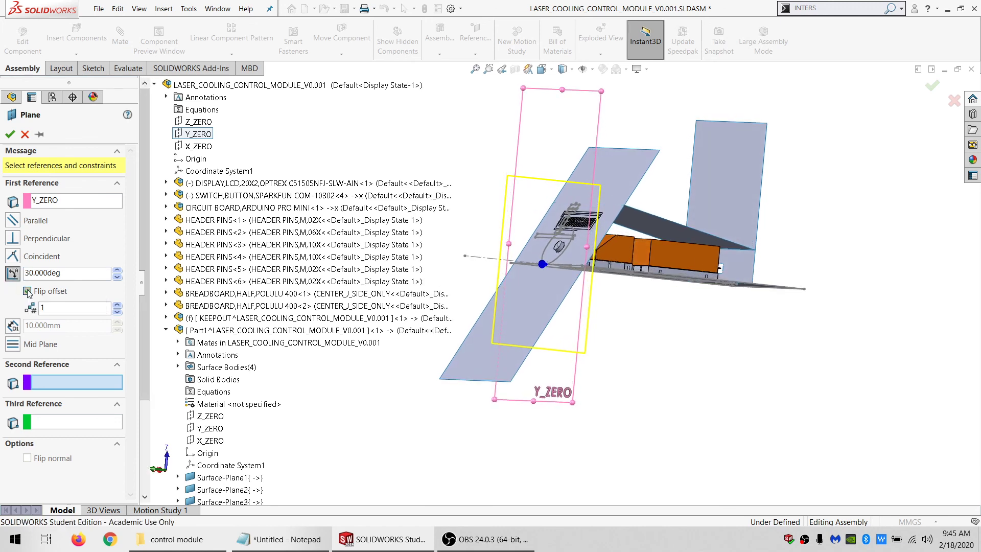
middle_drag(528, 252, 508, 294)
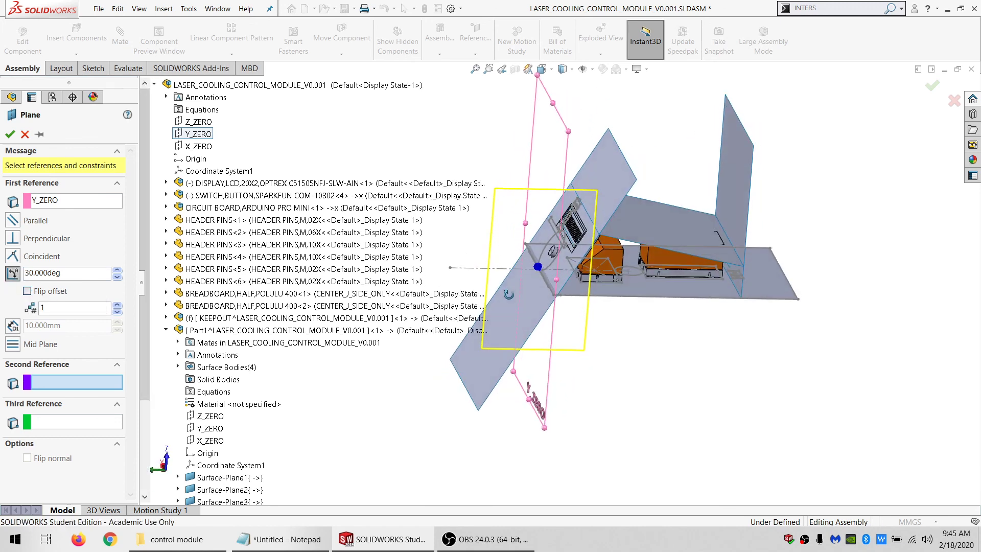
click(10, 134)
- Delete Sketch16, the sketch holding the 7 mm line, from the assembly
scroll(587, 305, down, 5)
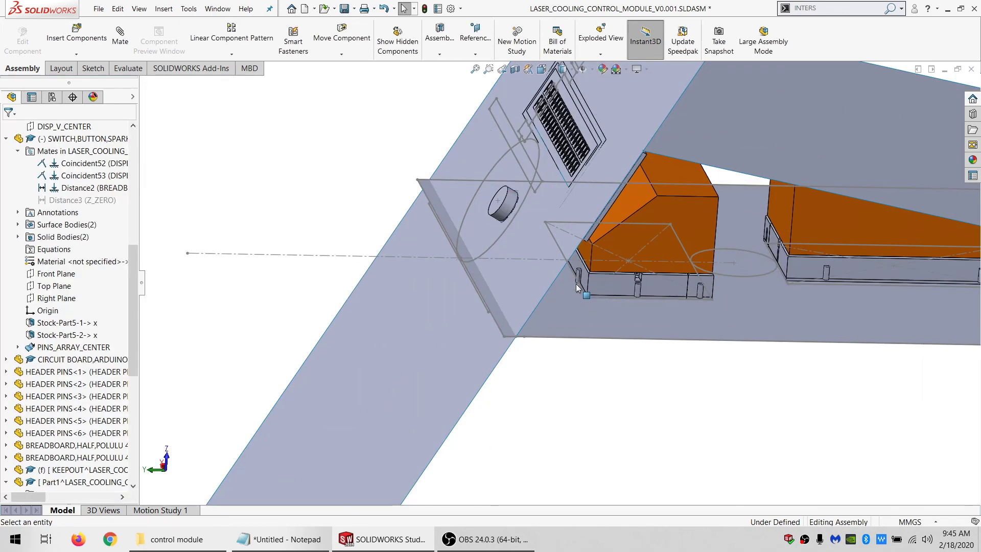
middle_drag(587, 305, 559, 323)
scroll(499, 370, down, 3)
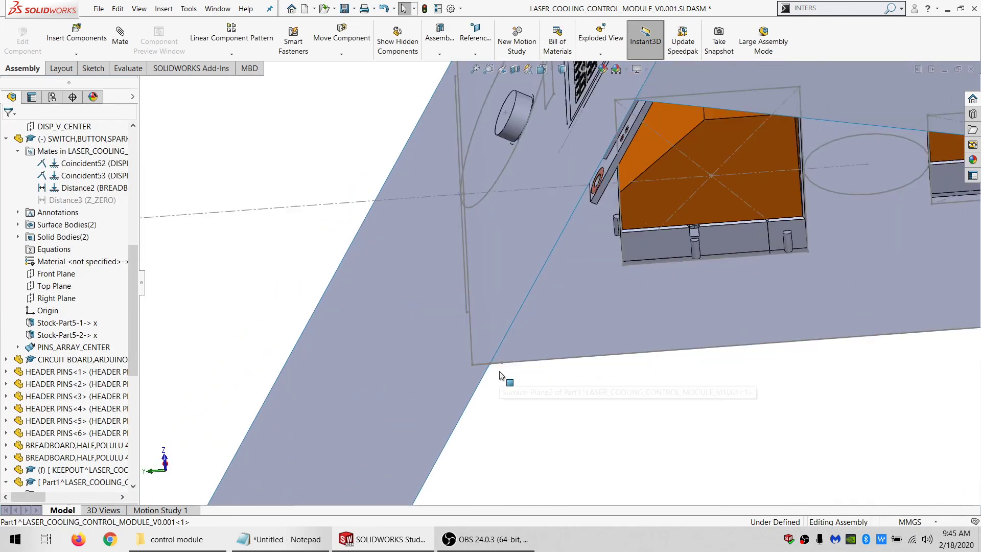
scroll(57, 444, down, 8)
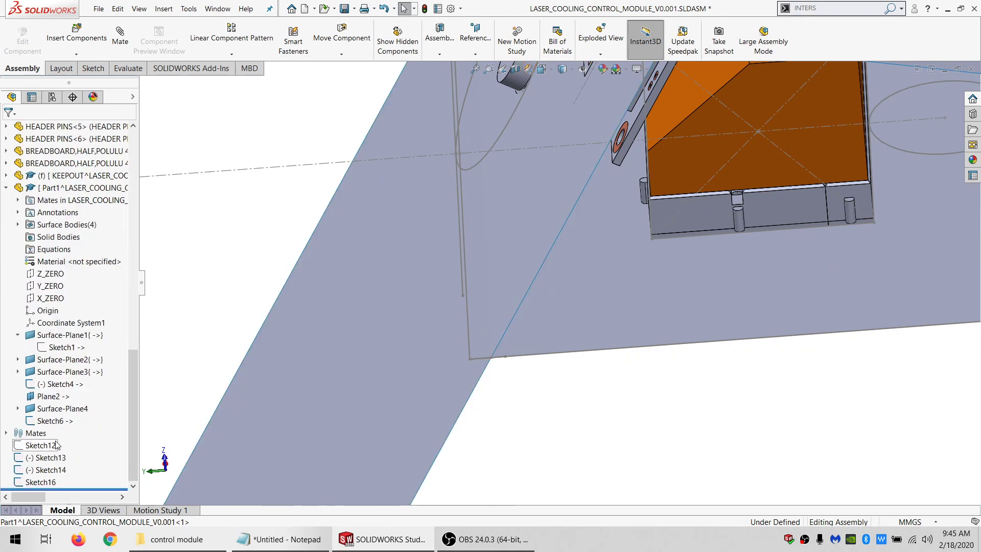
click(42, 483)
key(Delete)
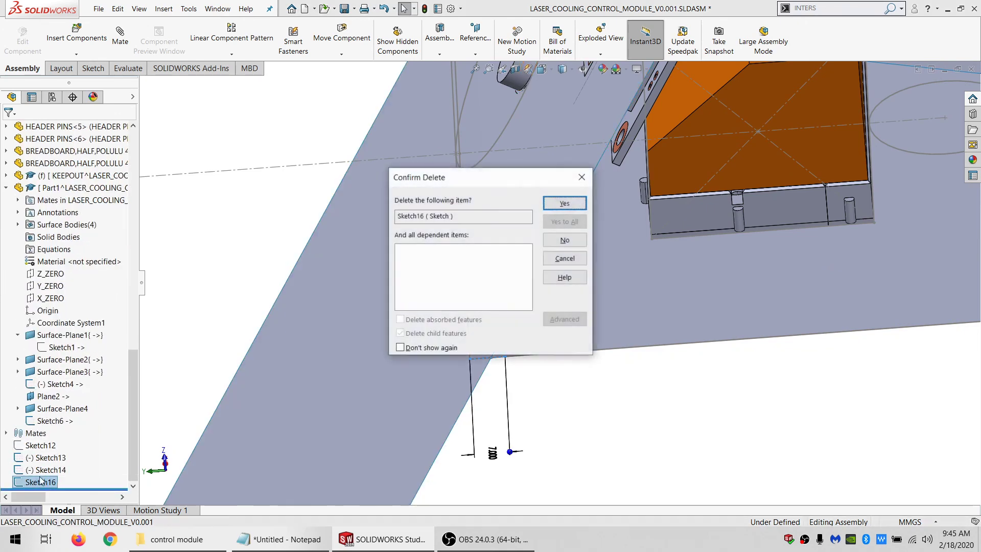
key(Return)
- Edit Sketch13 and offset its 170 mm front edge 7 mm inward as a single line, without chain selection
click(43, 471)
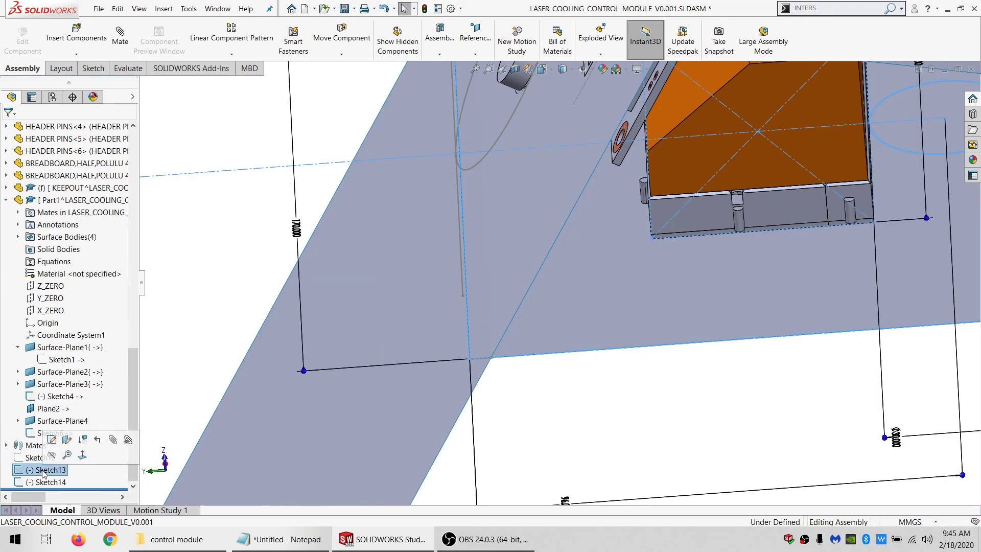
click(55, 442)
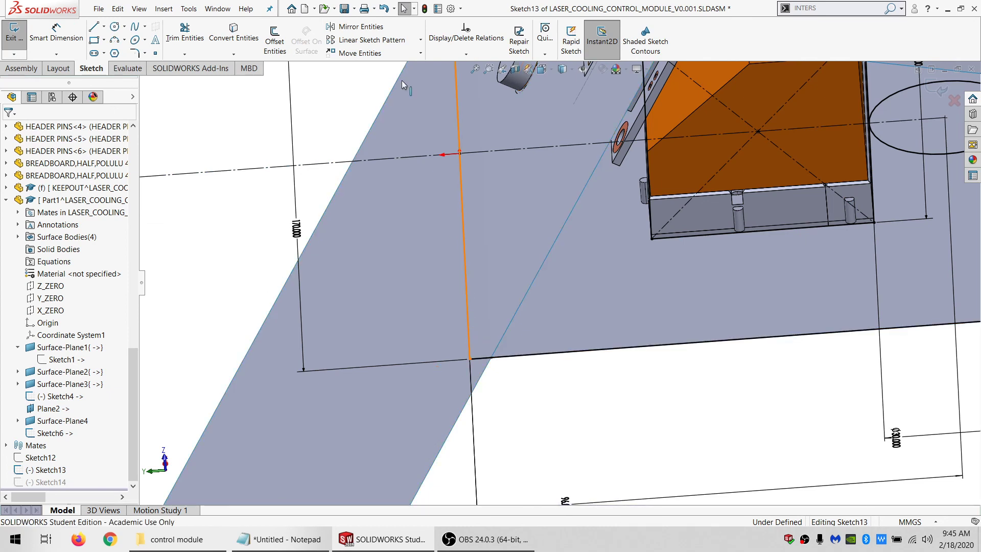
click(468, 320)
click(275, 37)
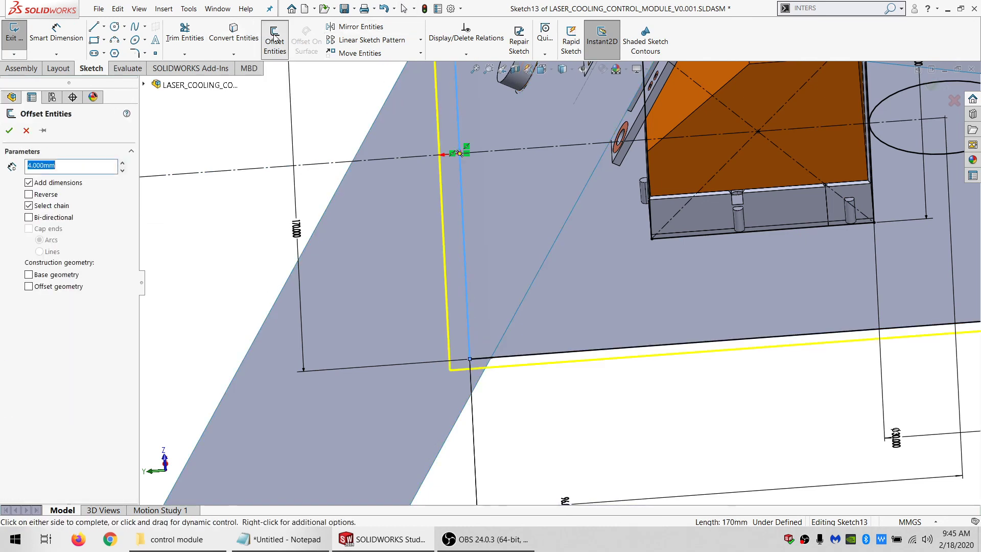
click(29, 206)
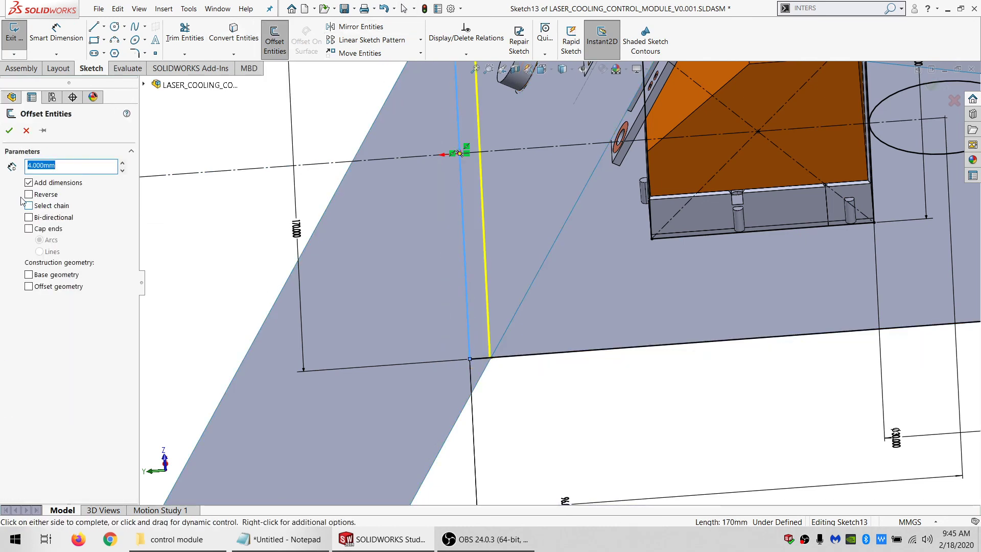
text(7)
key(Return)
click(9, 130)
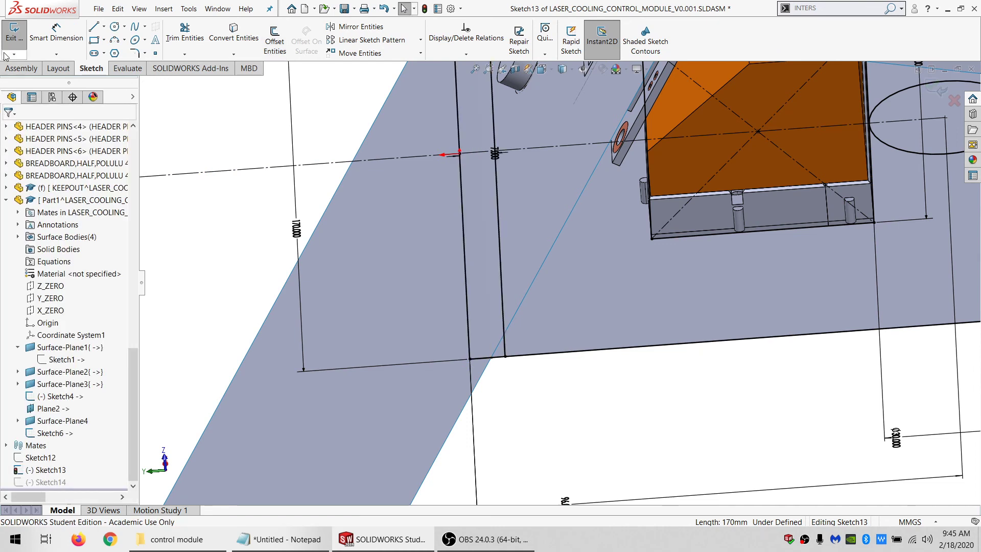
- Exit Sketch13 and create a reference plane through the 7 mm offset line, at 30° to the assembly's Y_ZERO plane
click(13, 31)
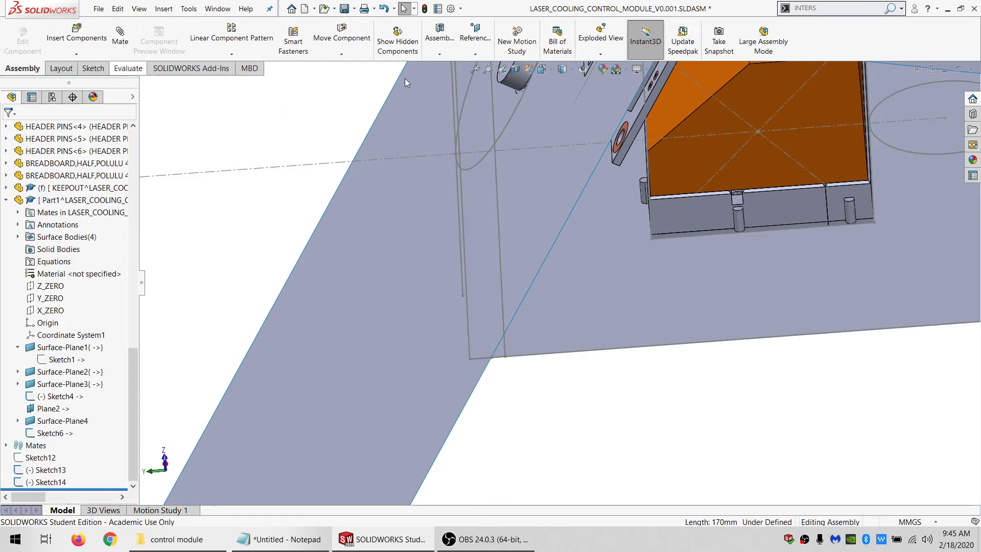
click(483, 39)
click(485, 68)
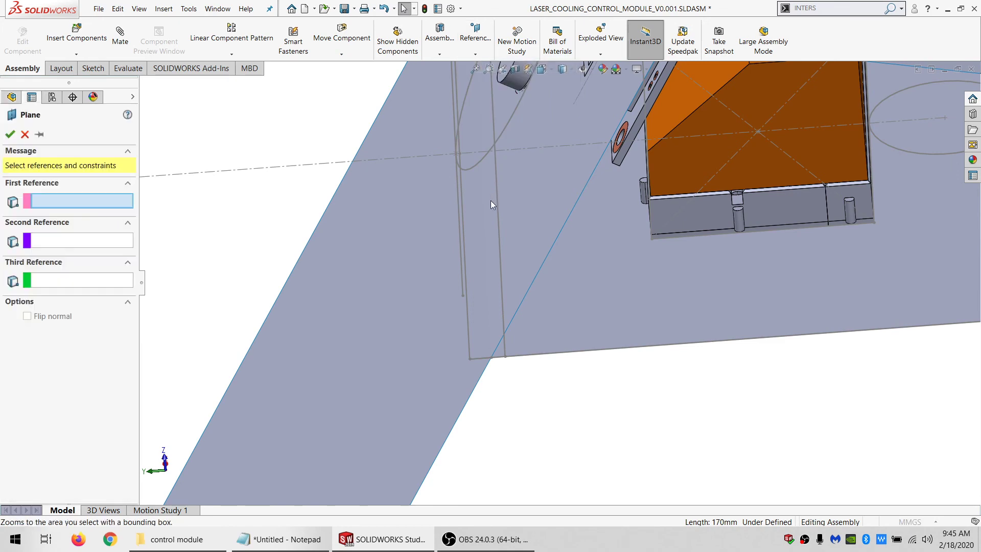
click(498, 206)
scroll(490, 209, up, 5)
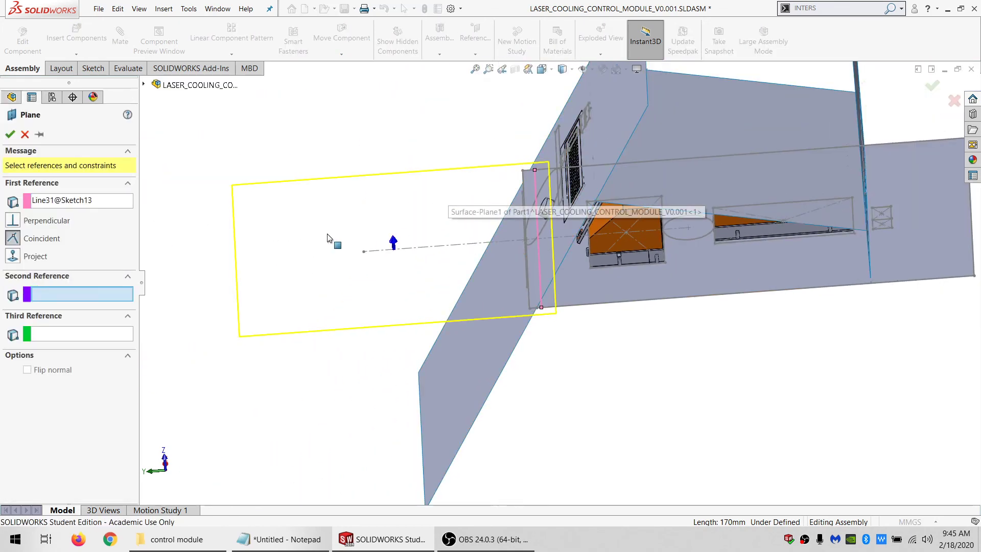
click(13, 97)
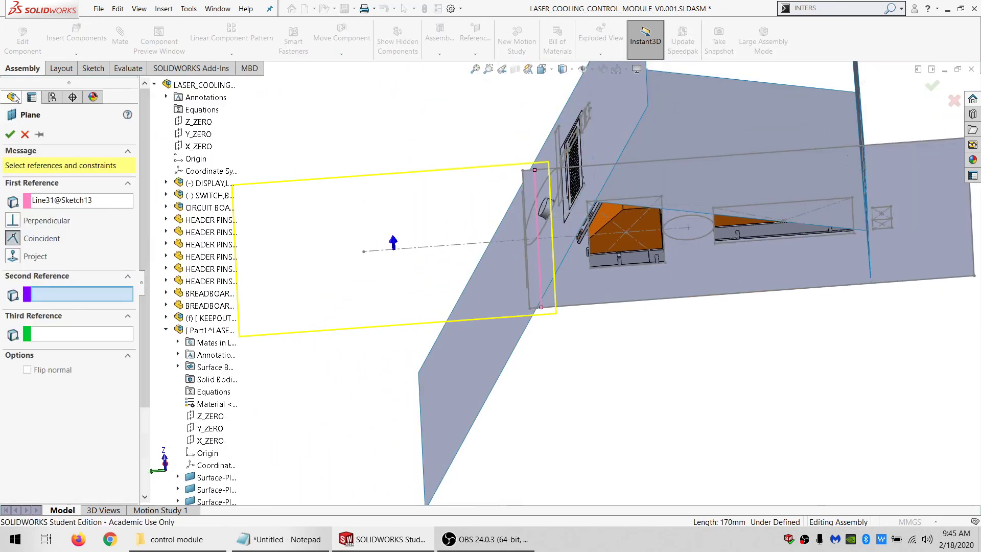
click(184, 135)
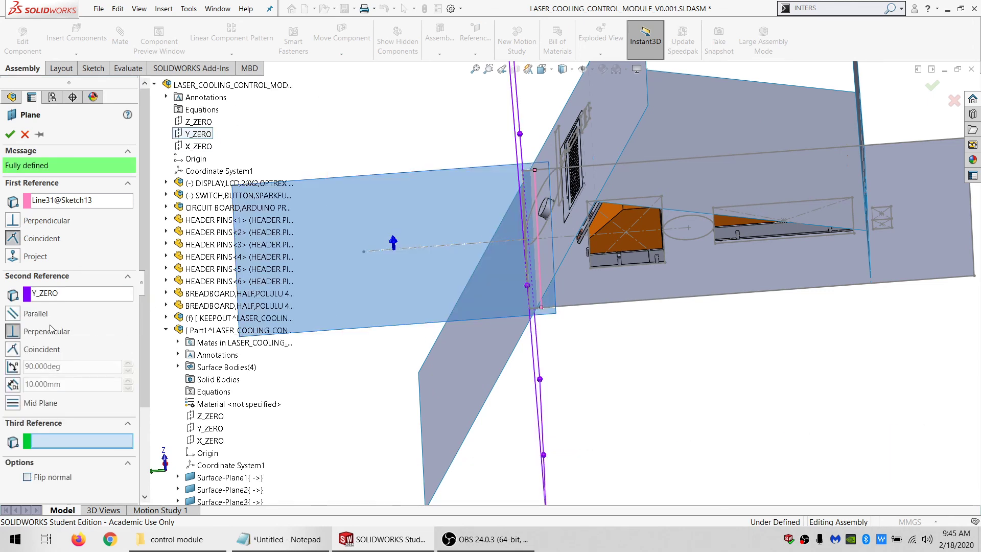
click(12, 368)
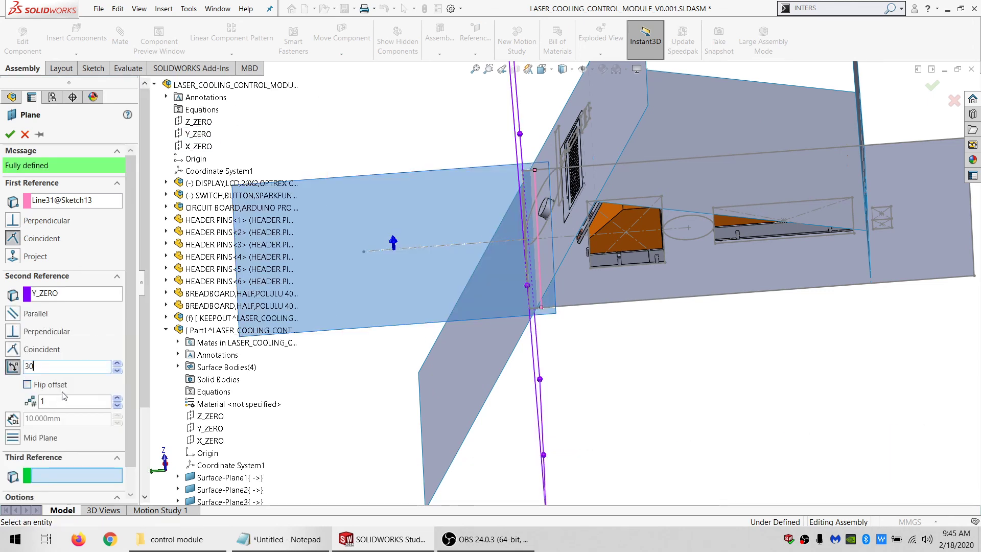
text(30)
key(Return)
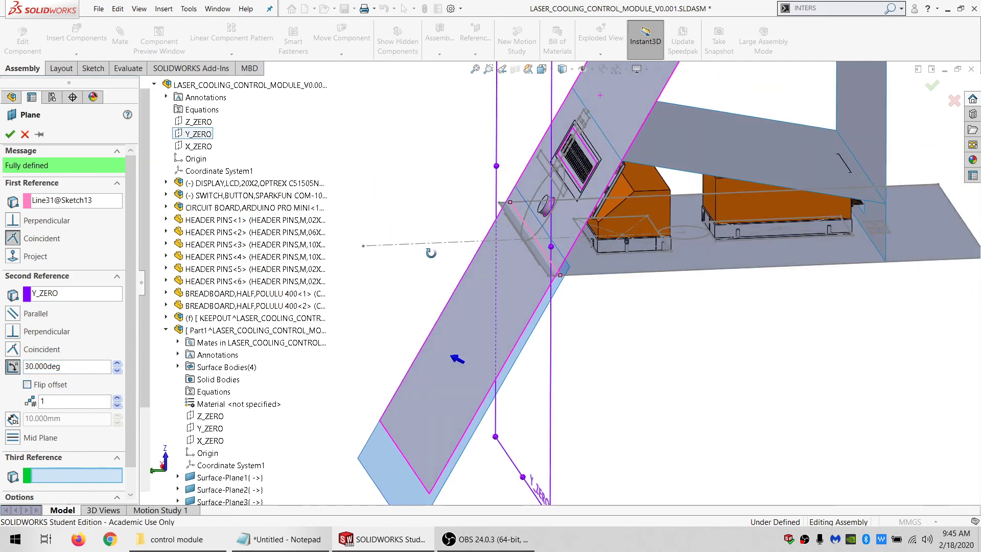
middle_drag(431, 250, 422, 233)
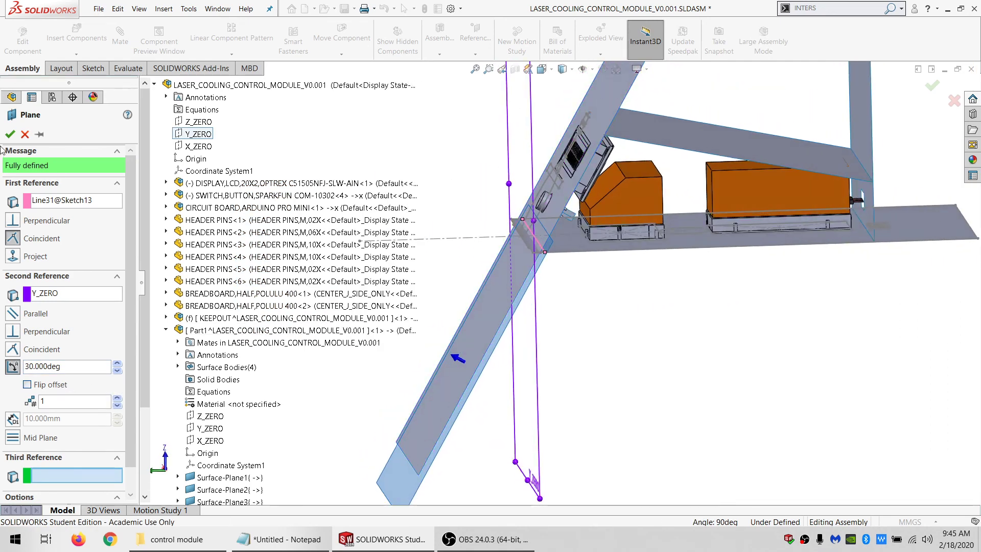
click(9, 134)
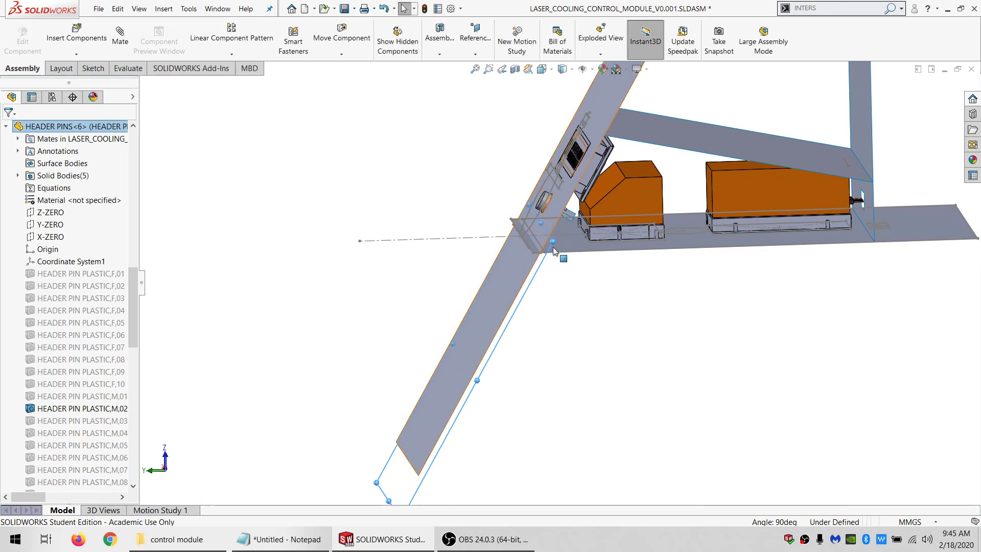
- Shift the switch button within the assembly to test its remaining freedom of movement
scroll(548, 247, down, 3)
scroll(538, 157, down, 2)
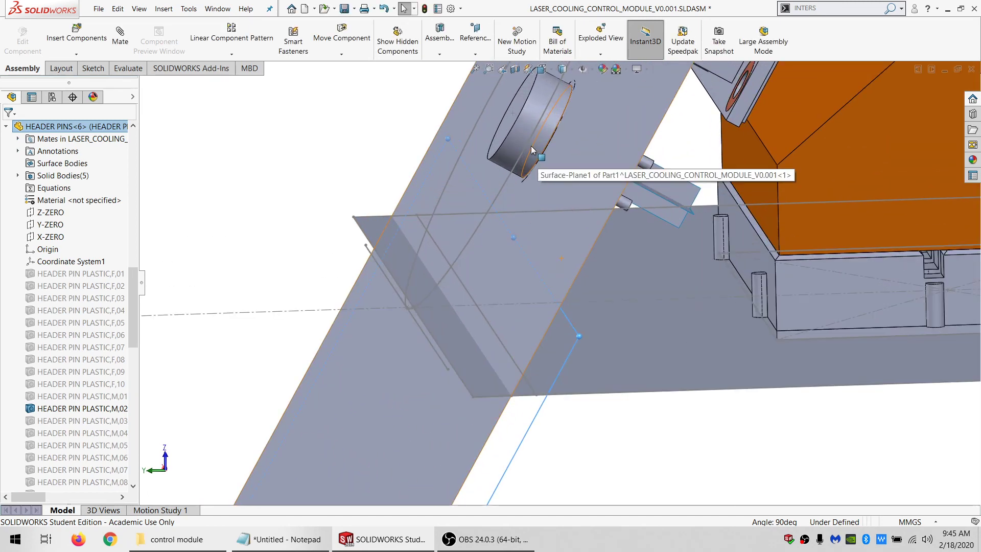
drag(531, 150, 644, 164)
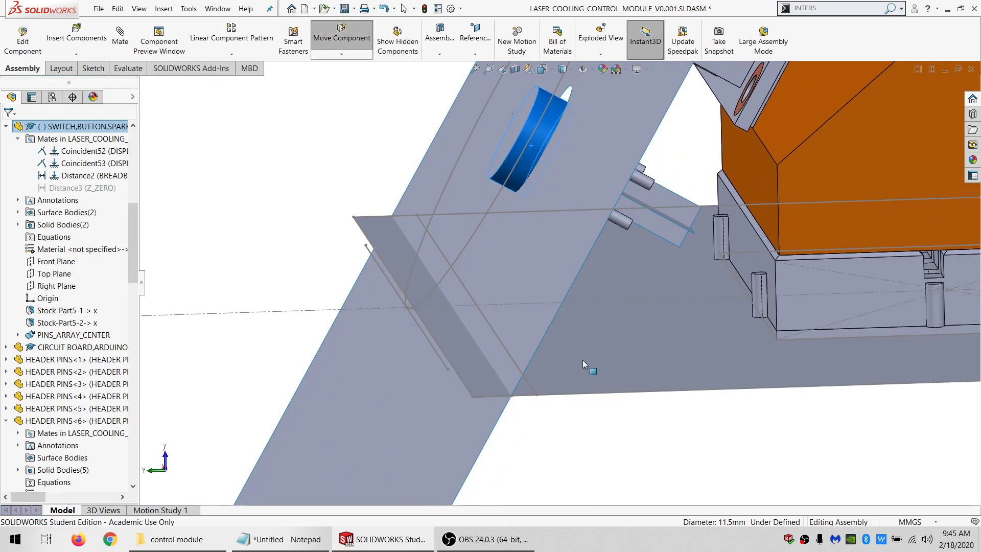
- Add a coincident mate between PLANE1 and the narrow ring face of the switch button's collar
scroll(31, 452, down, 15)
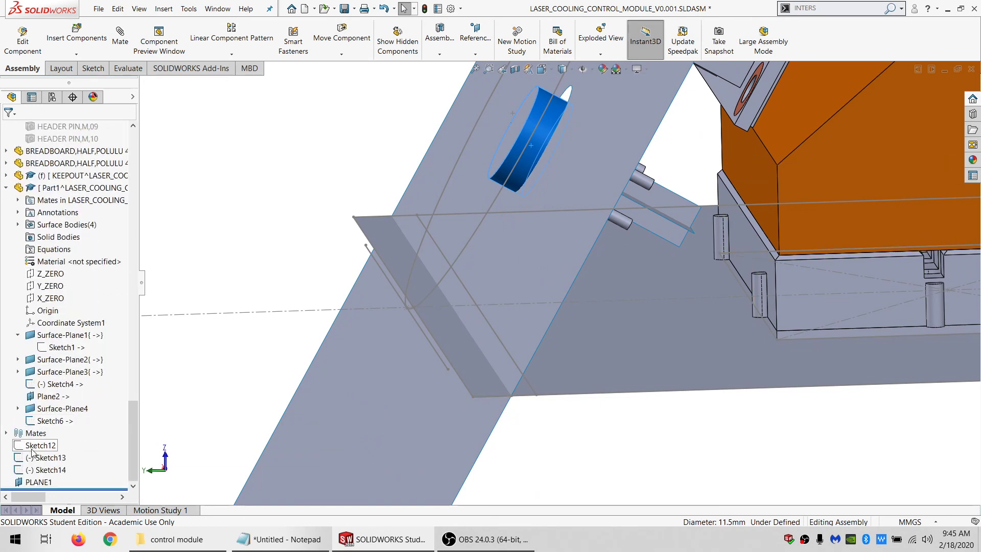
click(34, 483)
middle_drag(645, 72, 700, 97)
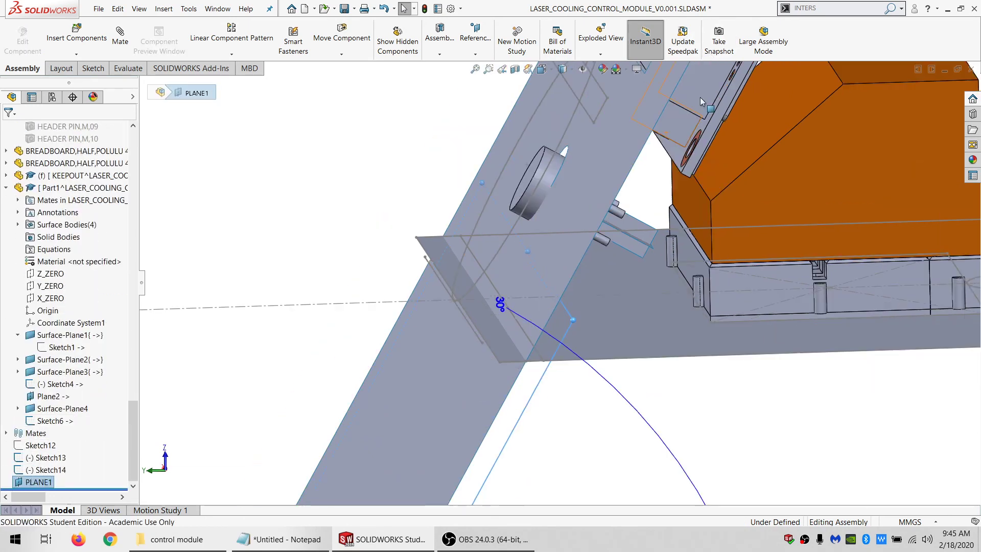
scroll(537, 223, down, 5)
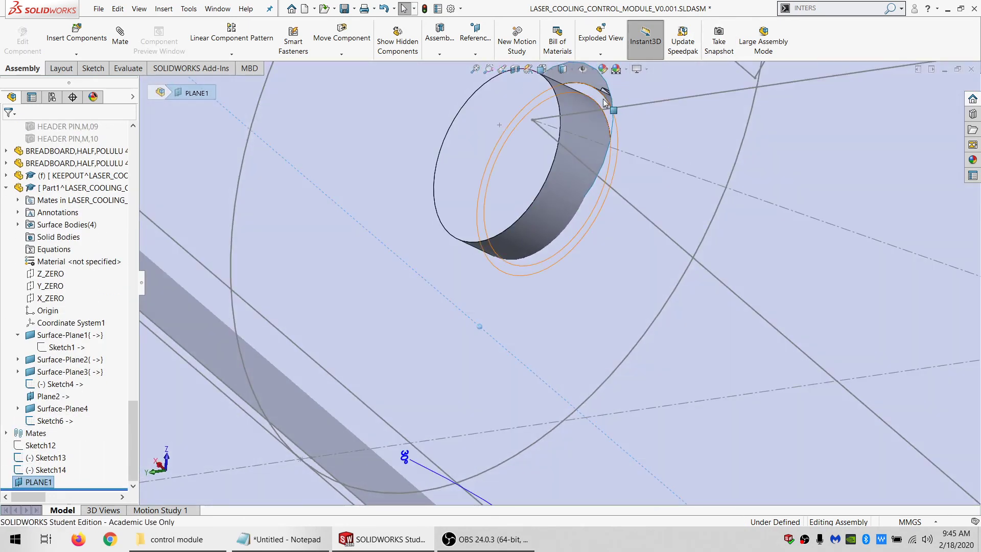
click(590, 105)
click(121, 38)
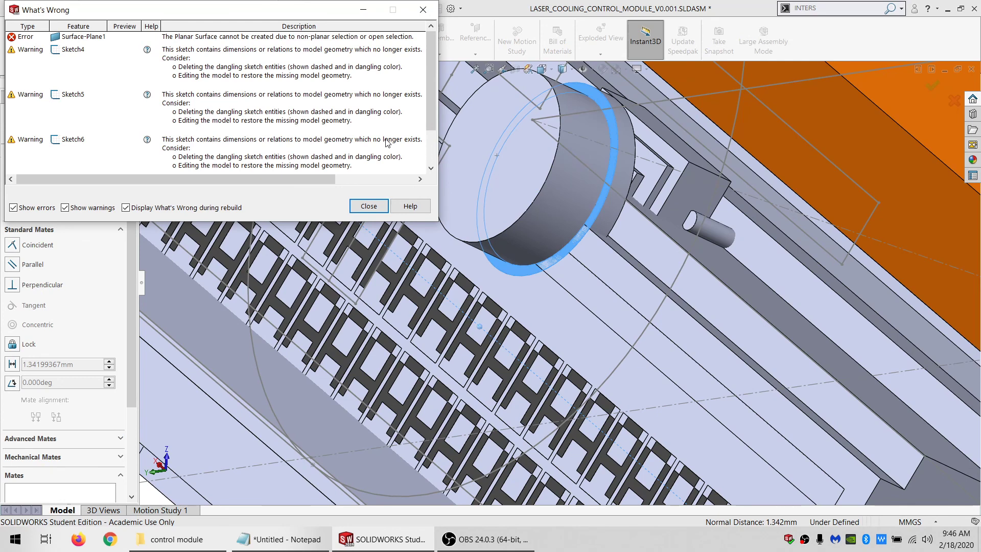
click(368, 206)
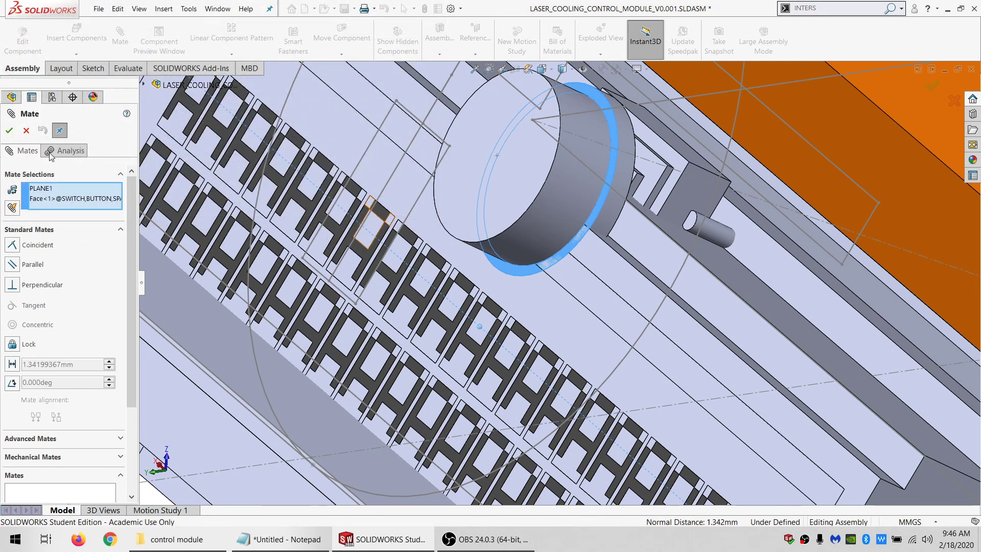
click(10, 131)
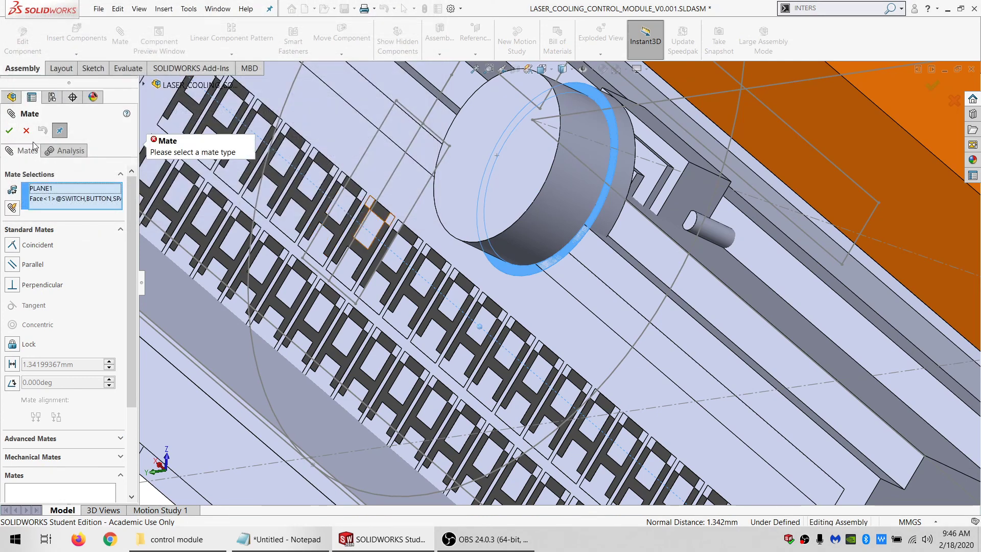
click(16, 247)
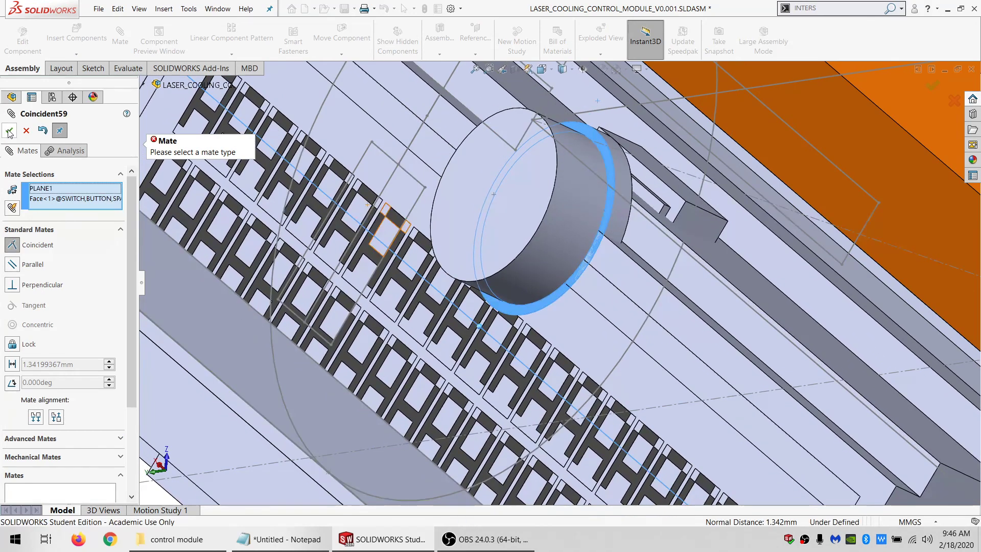
click(9, 132)
key(Escape)
- Examine from the side how the switch button sits relative to the display, breadboard and front edge
scroll(639, 204, up, 7)
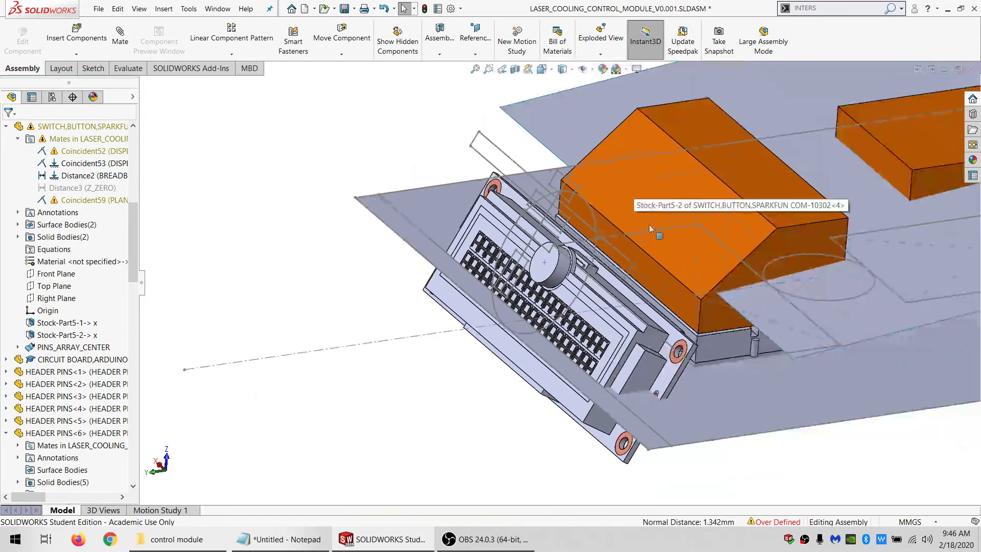
scroll(651, 228, down, 2)
middle_drag(651, 228, 602, 292)
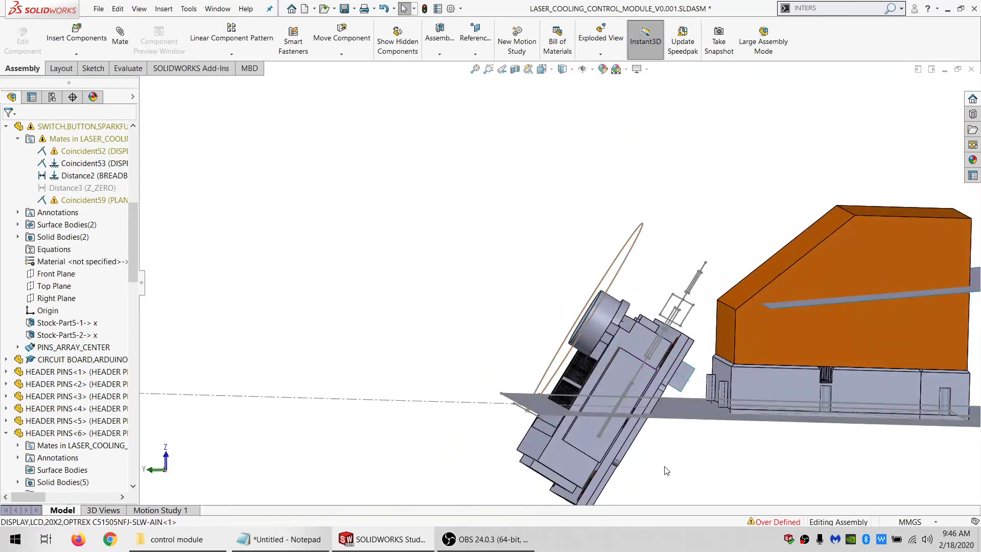
click(560, 449)
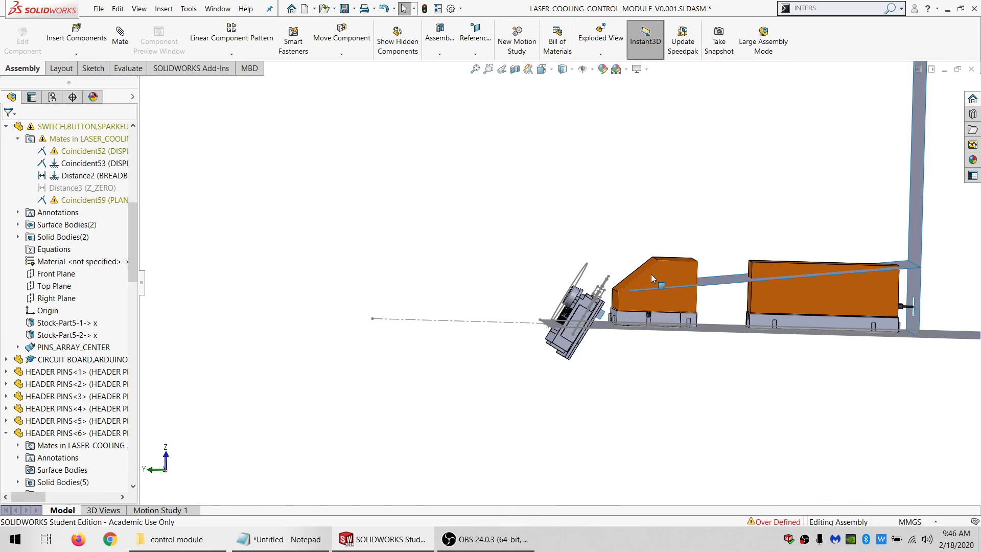
middle_drag(659, 284, 633, 328)
scroll(621, 326, down, 3)
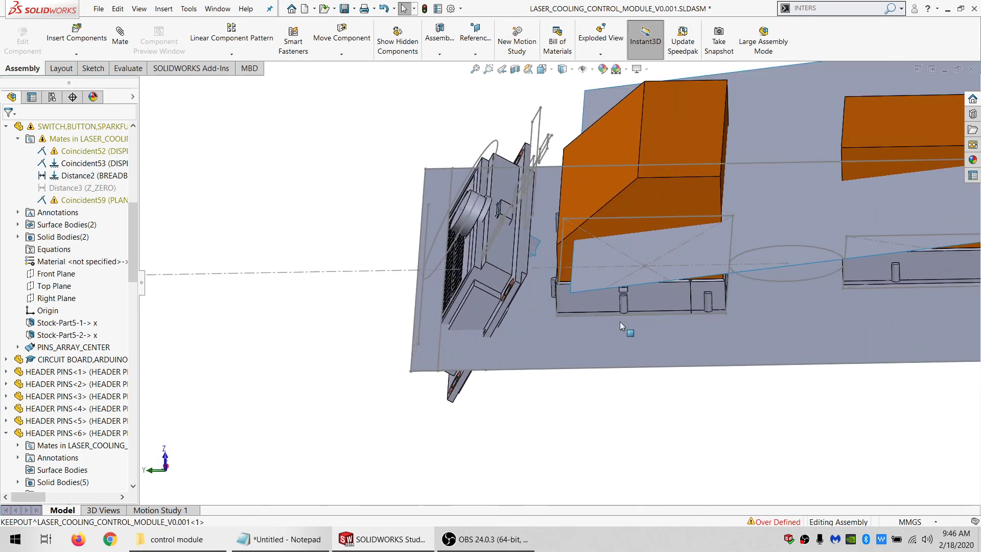
middle_drag(553, 290, 560, 226)
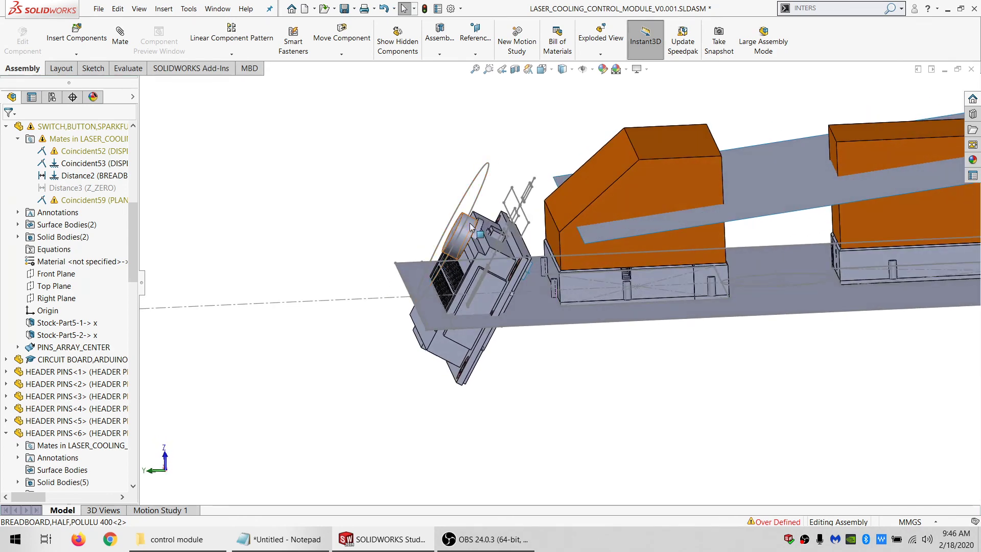
- Edit the switch button's Distance2 mate to the breadboard to 8 mm and accept the mate alignment change
click(470, 227)
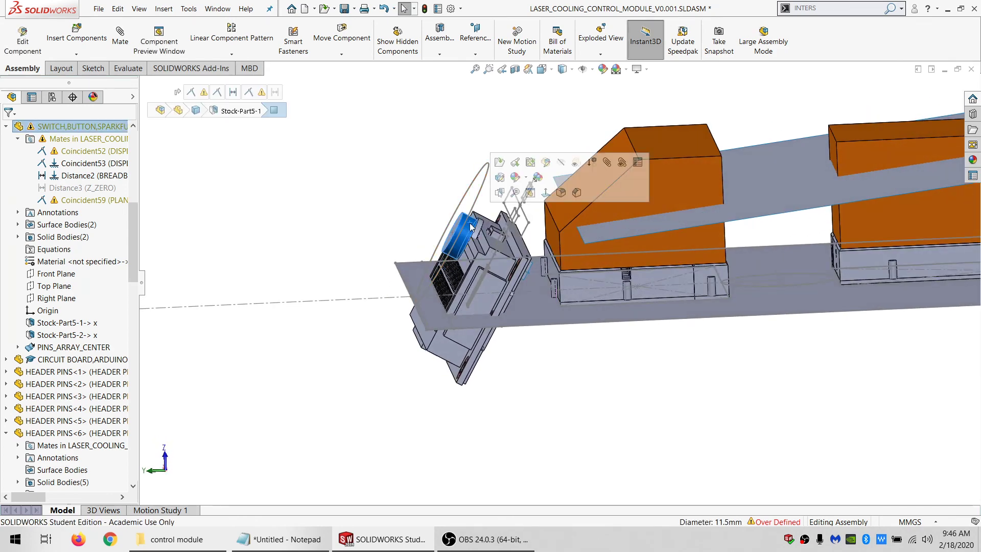
click(64, 176)
click(76, 157)
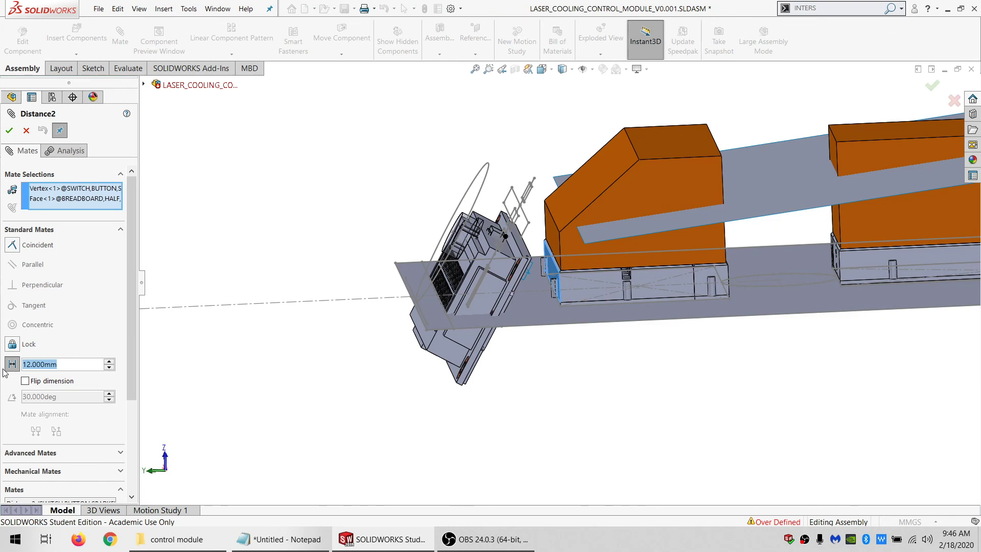
text(8)
key(Return)
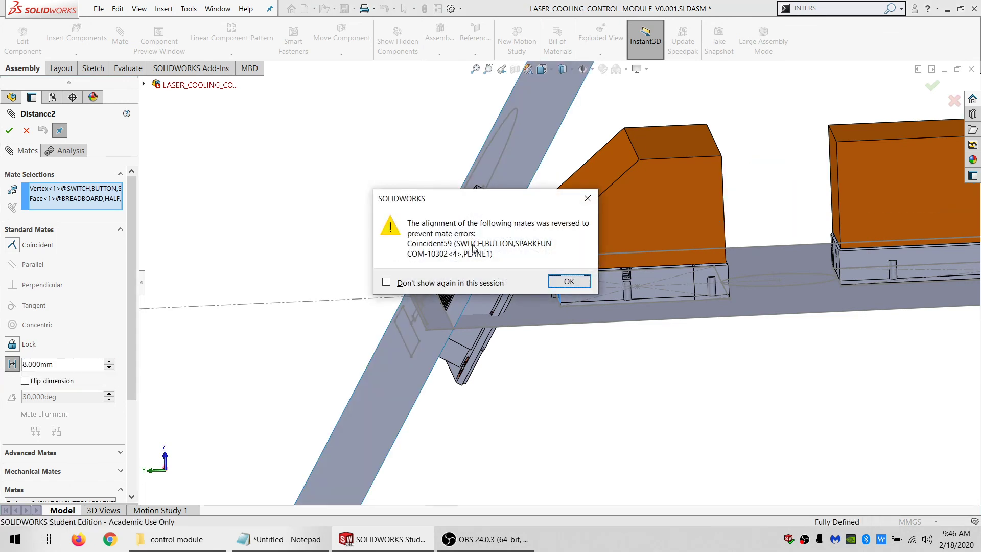
click(581, 283)
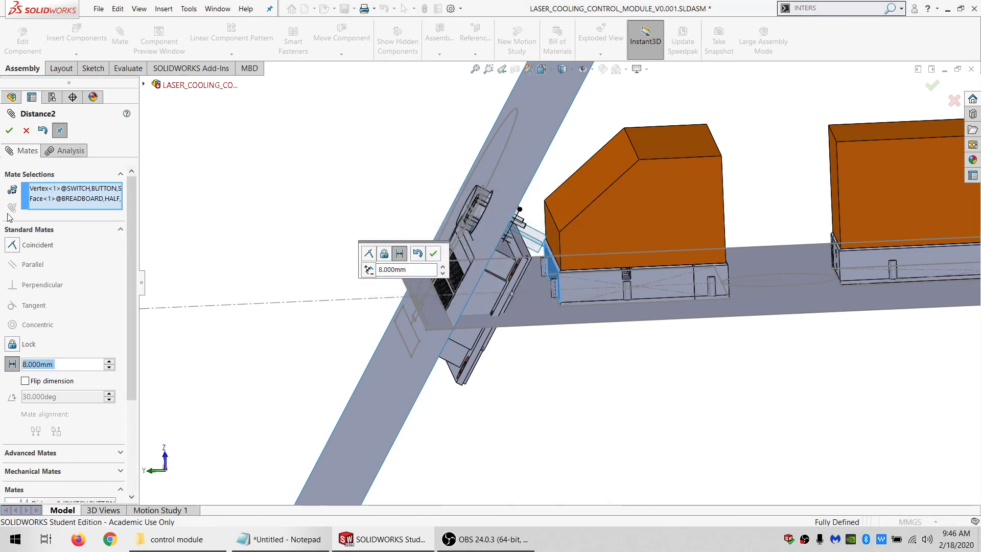
click(9, 131)
click(9, 130)
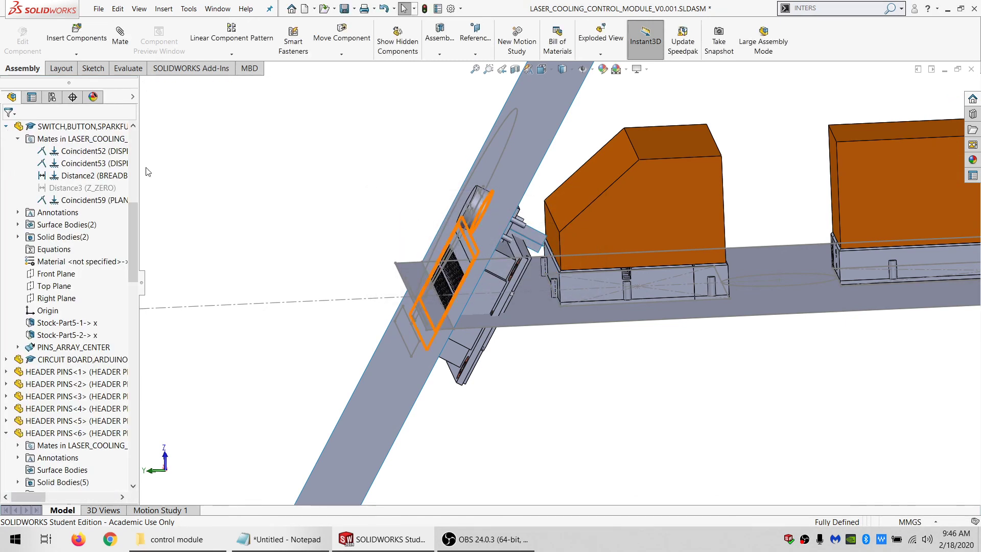
- Examine the display and switch button along the angled surface, and review the features in the assembly tree
click(486, 284)
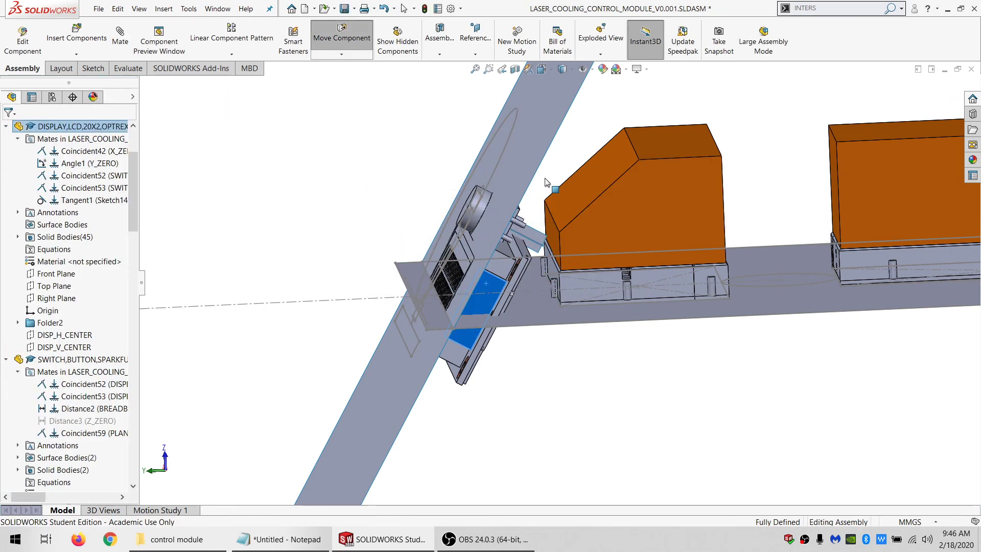
middle_drag(489, 284, 477, 289)
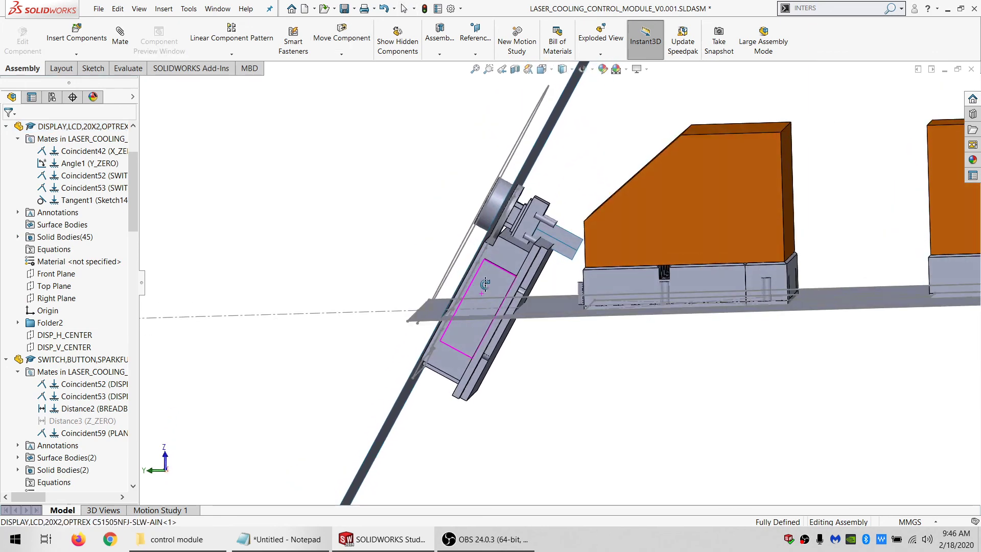
click(485, 285)
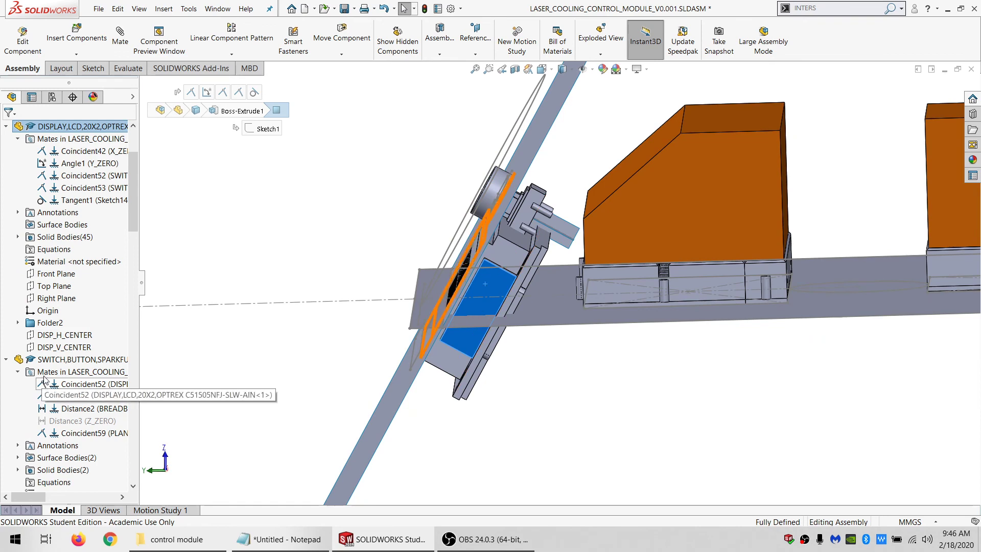
click(59, 359)
scroll(59, 364, down, 10)
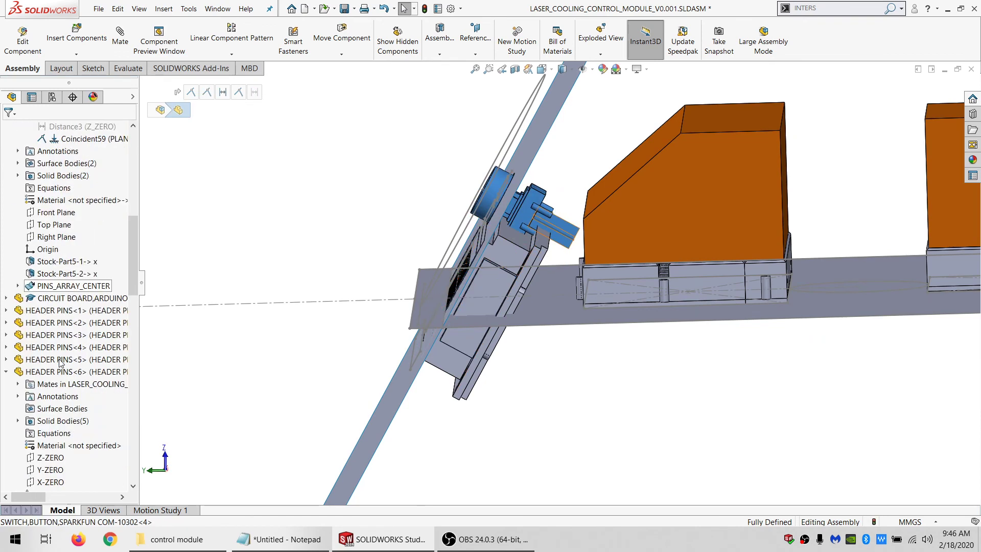
scroll(58, 367, down, 15)
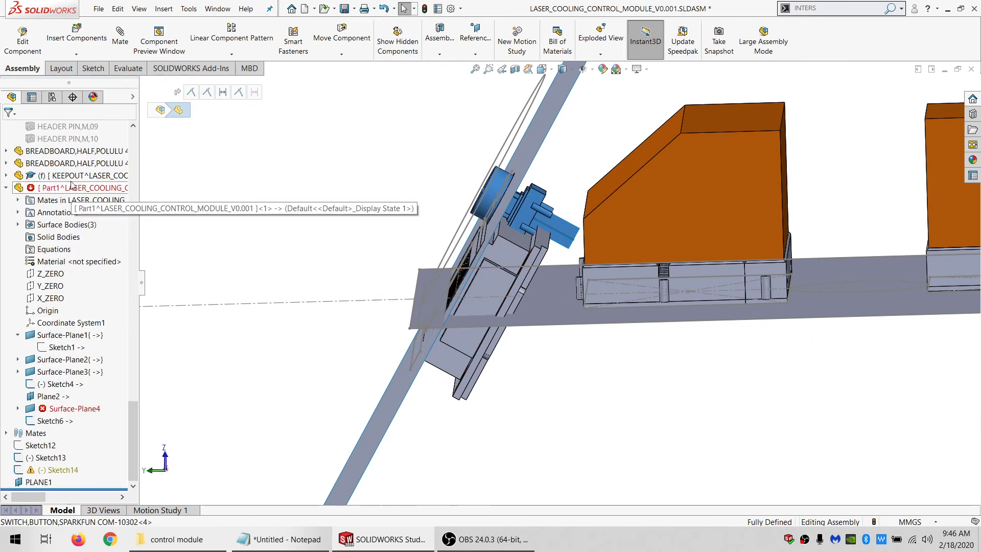
- Suppress the in-context Part1 component containing the failed Surface-Plane4 and save all modified documents
click(70, 177)
click(71, 189)
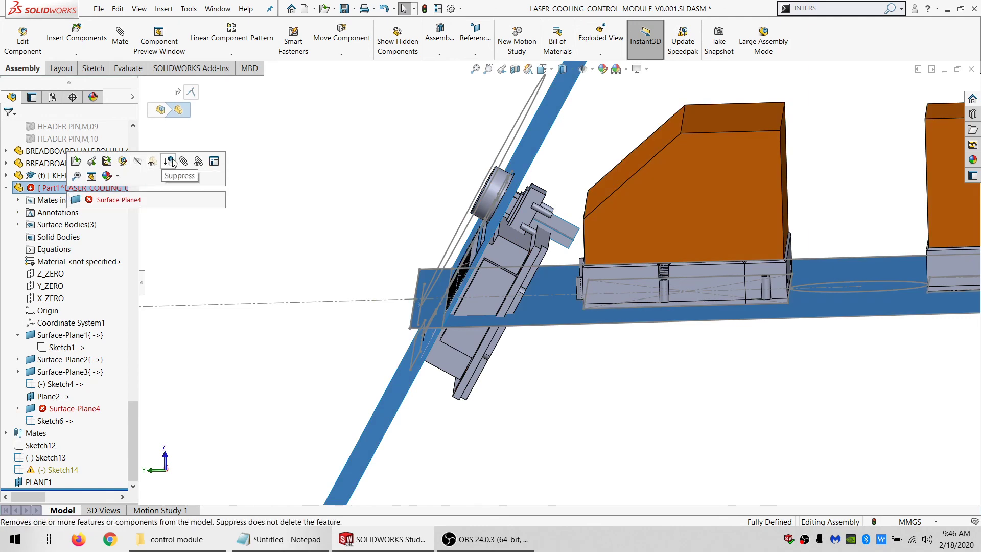
click(430, 199)
key(ctrl+w)
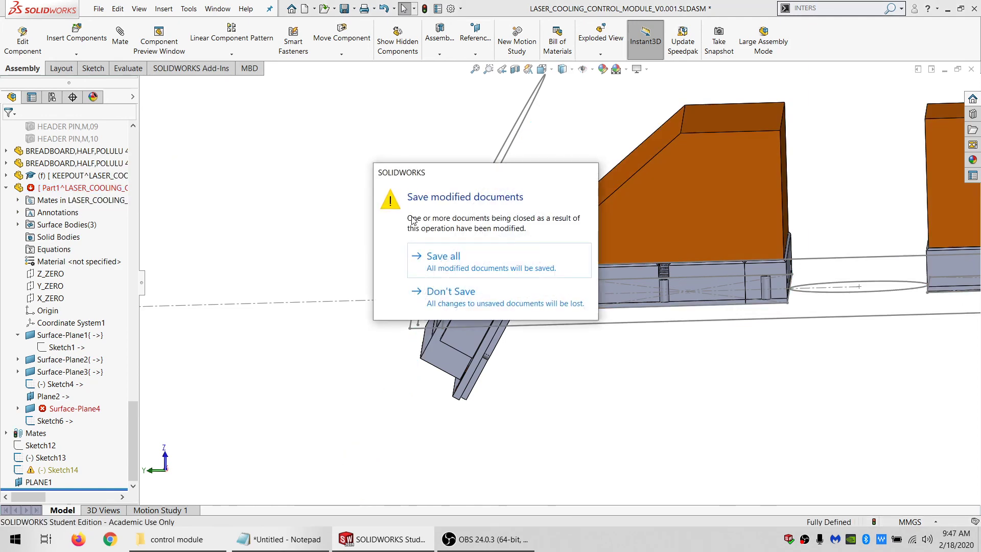
click(452, 258)
click(508, 269)
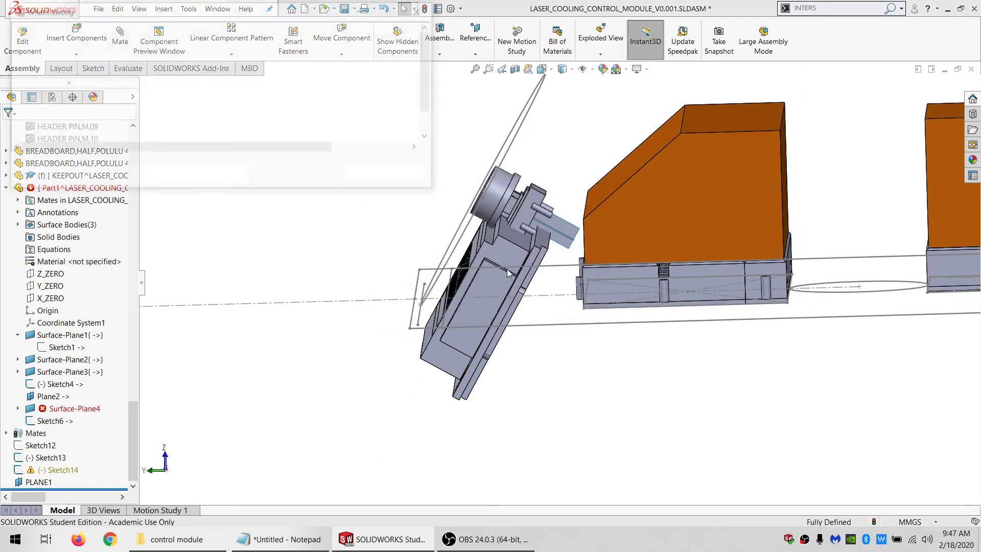
click(369, 175)
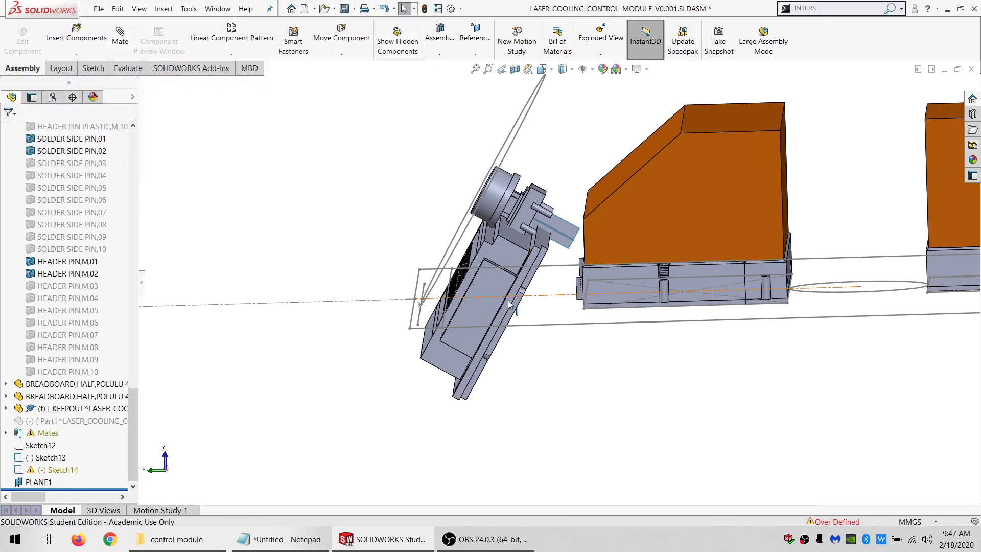
- Delete the LCD display's conflicting Angle1 mate to Y_ZERO
click(483, 279)
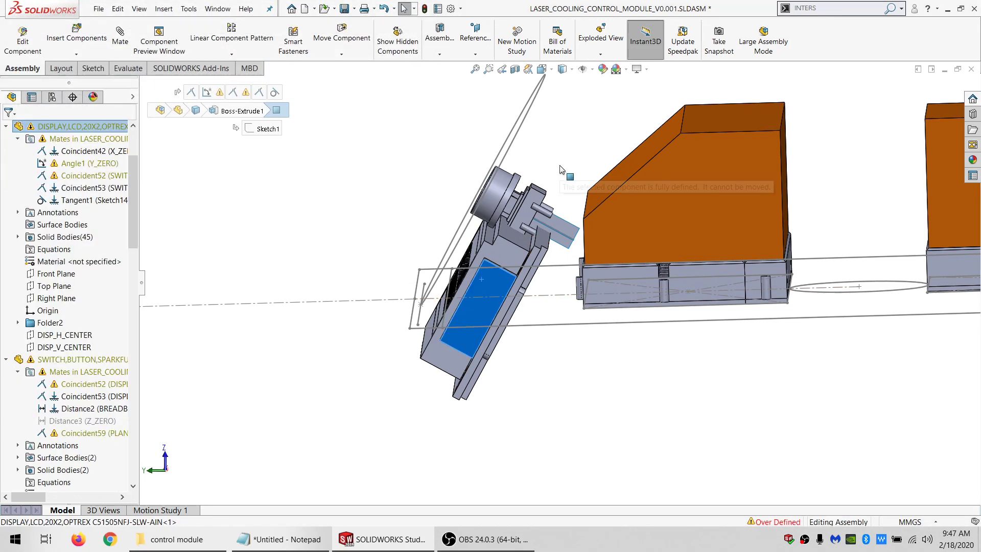
click(94, 164)
key(Delete)
key(Return)
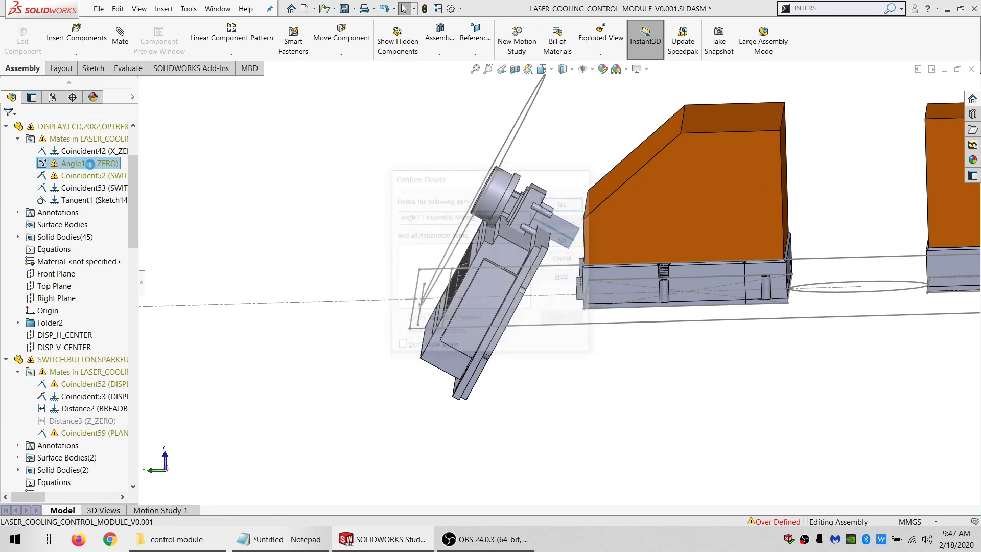
click(383, 105)
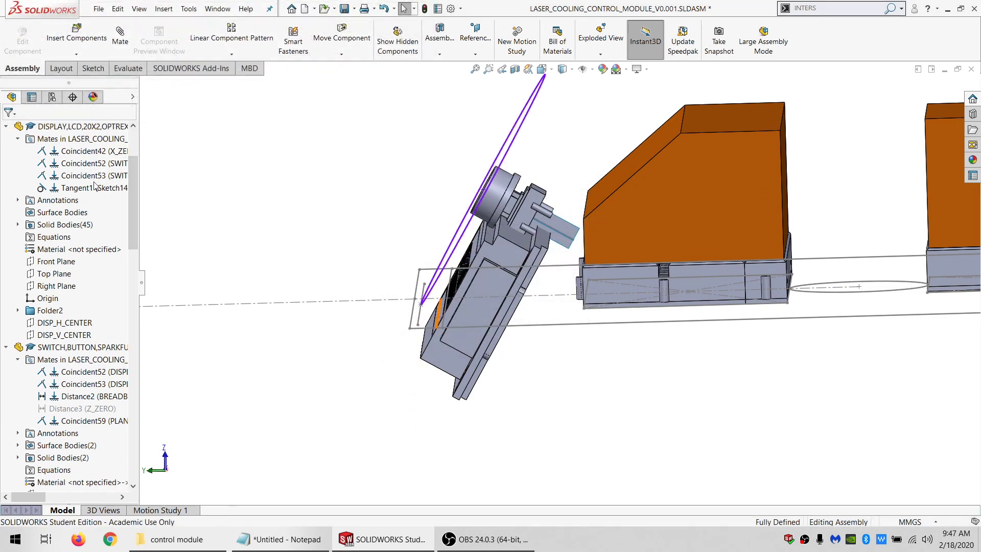
- Collapse the expanded components in the assembly tree and examine Sketch14 relative to the display and switch button
click(7, 127)
click(6, 127)
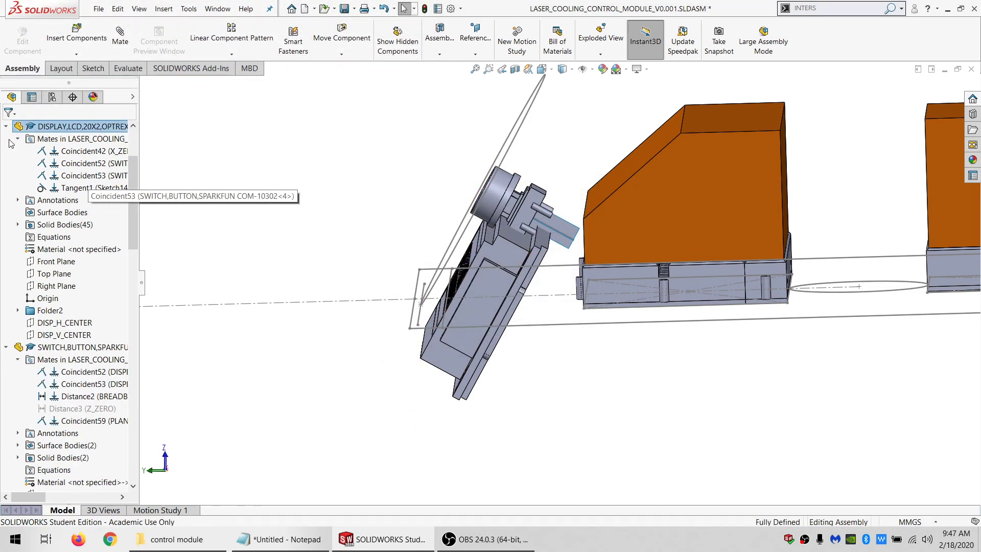
click(7, 127)
click(7, 138)
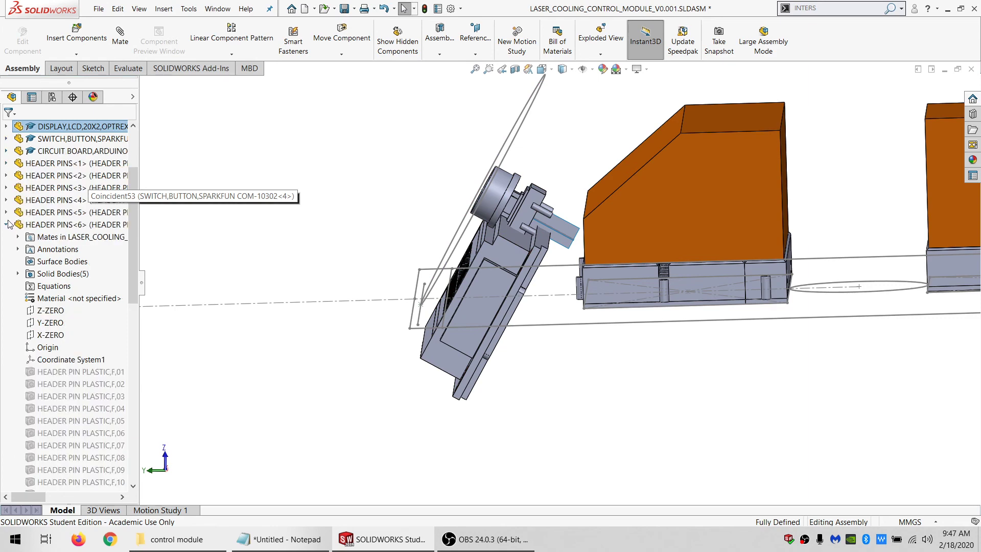
click(7, 225)
click(59, 420)
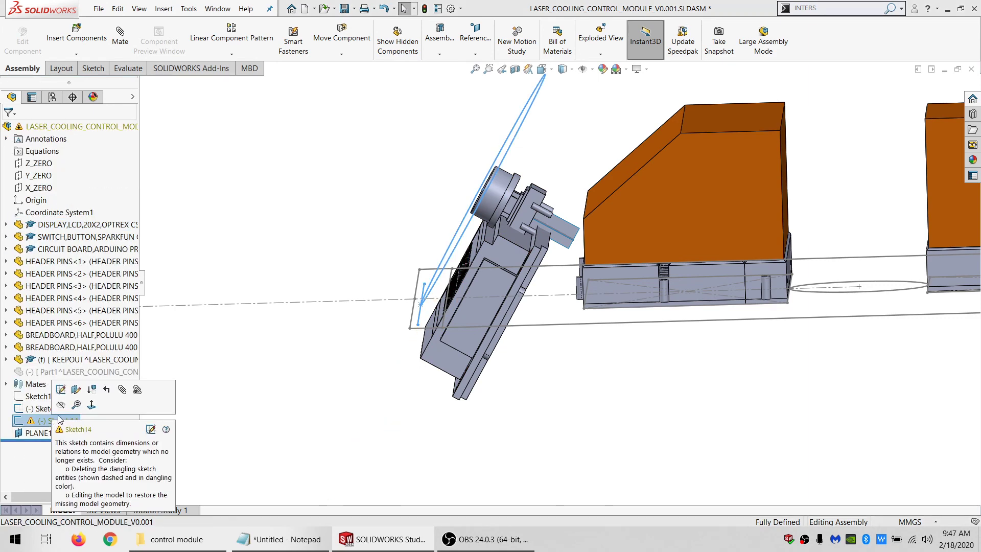
scroll(565, 287, up, 1)
middle_drag(565, 291, 585, 289)
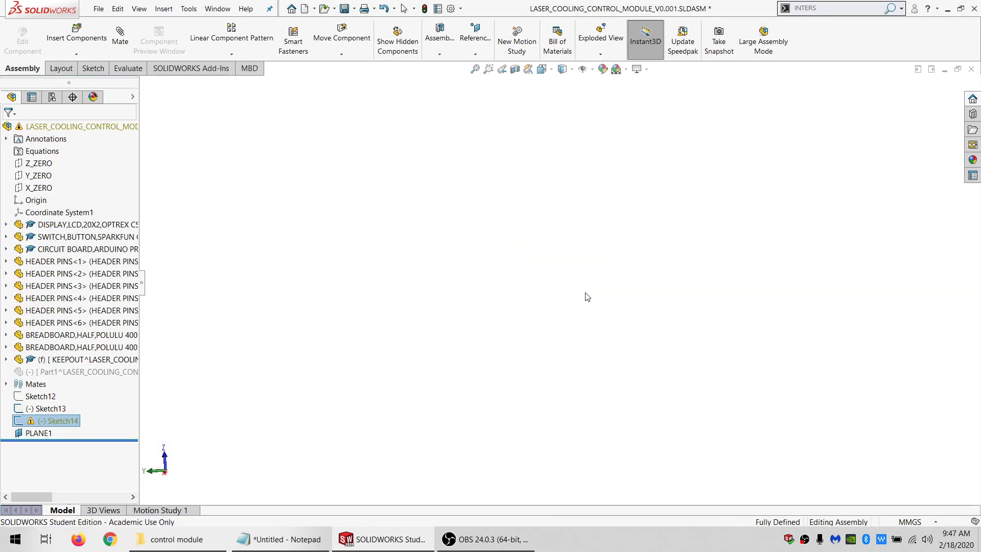
scroll(586, 297, down, 6)
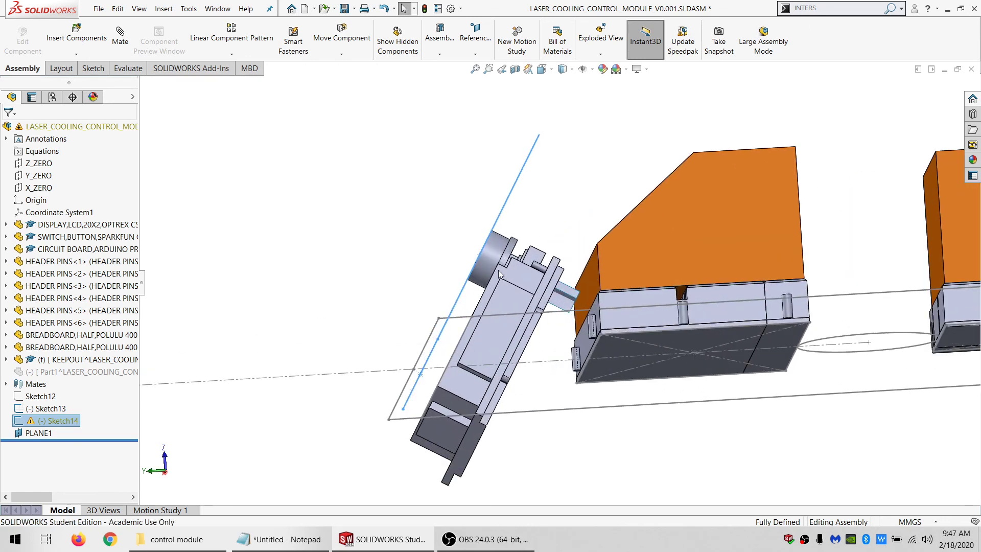
middle_drag(500, 274, 504, 306)
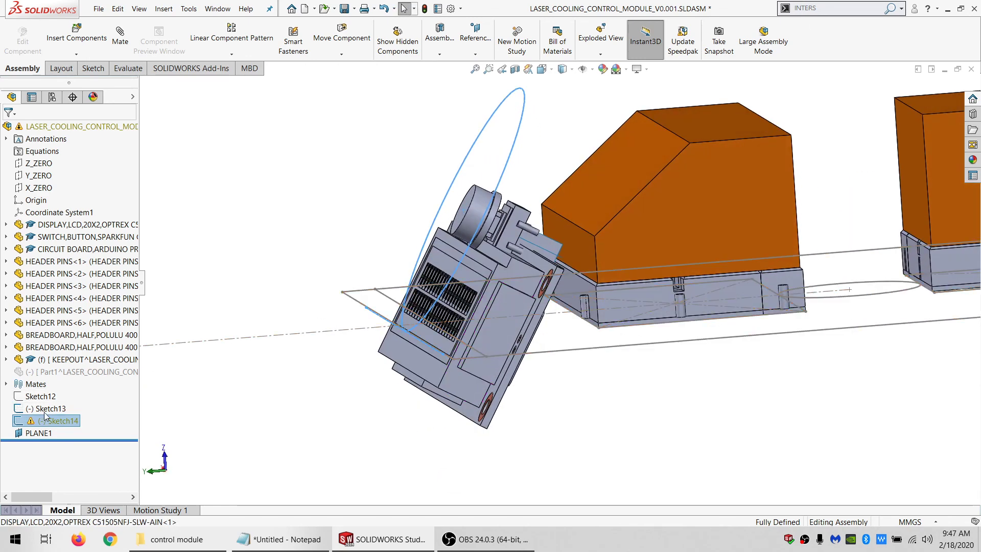
- Review the display's Tangent1 mate to the arc of Sketch14 and delete it
click(489, 377)
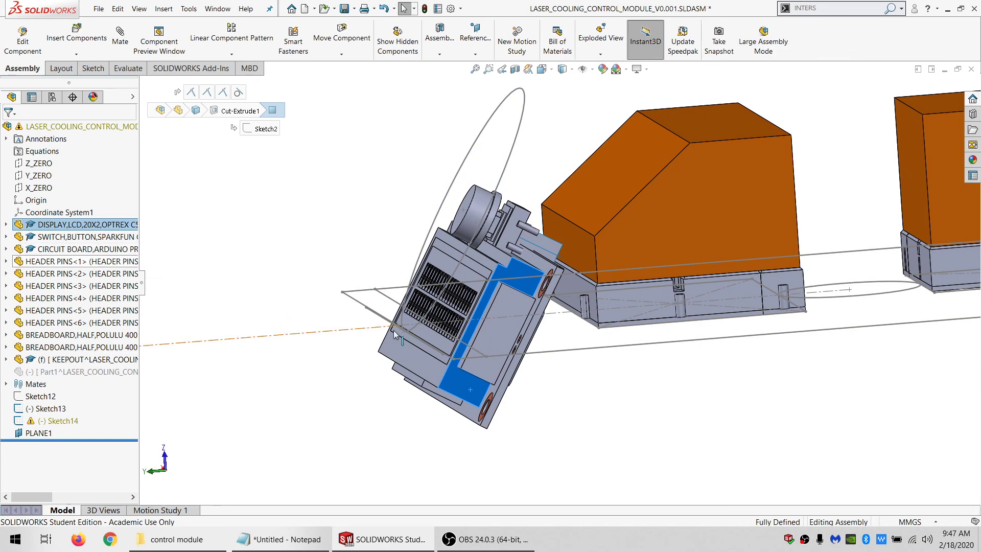
click(48, 226)
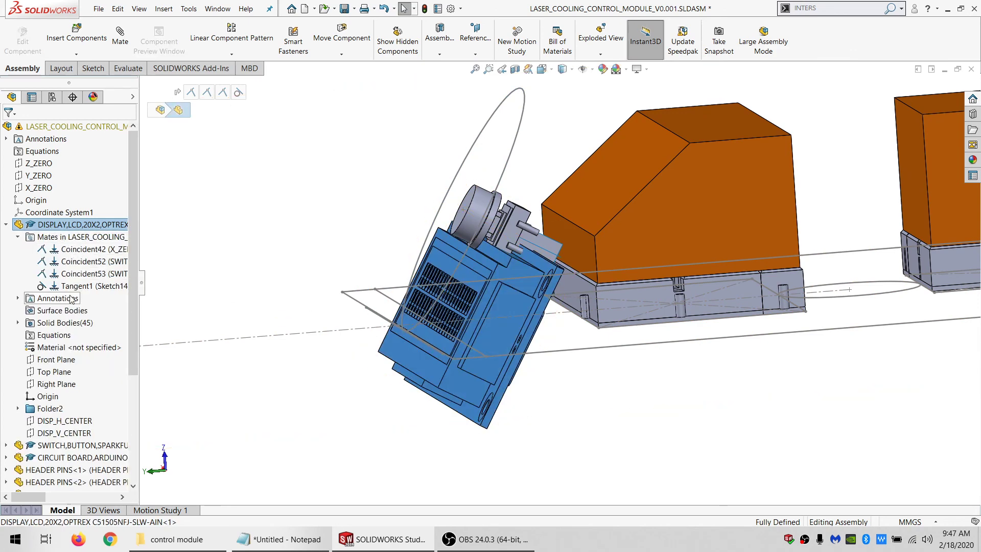
click(72, 287)
click(80, 256)
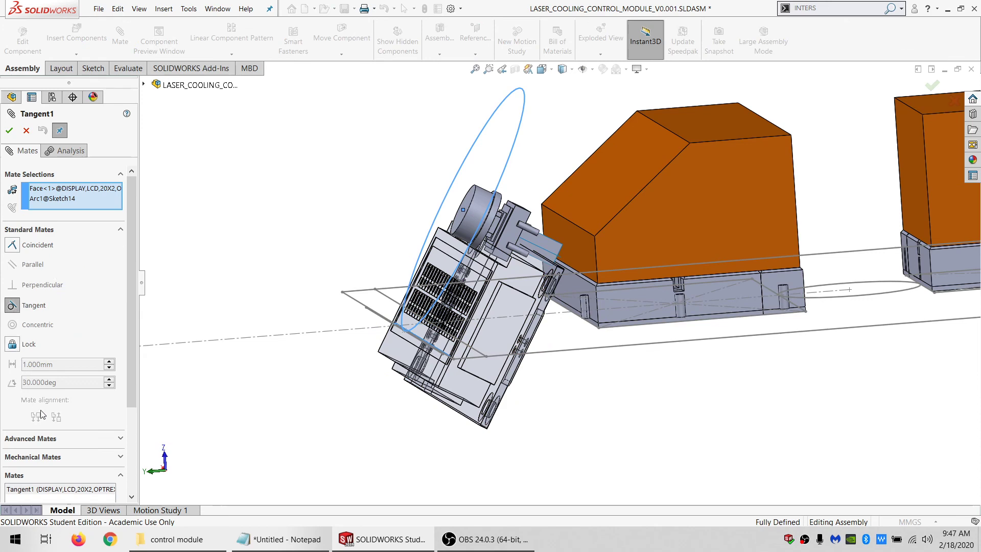
click(26, 130)
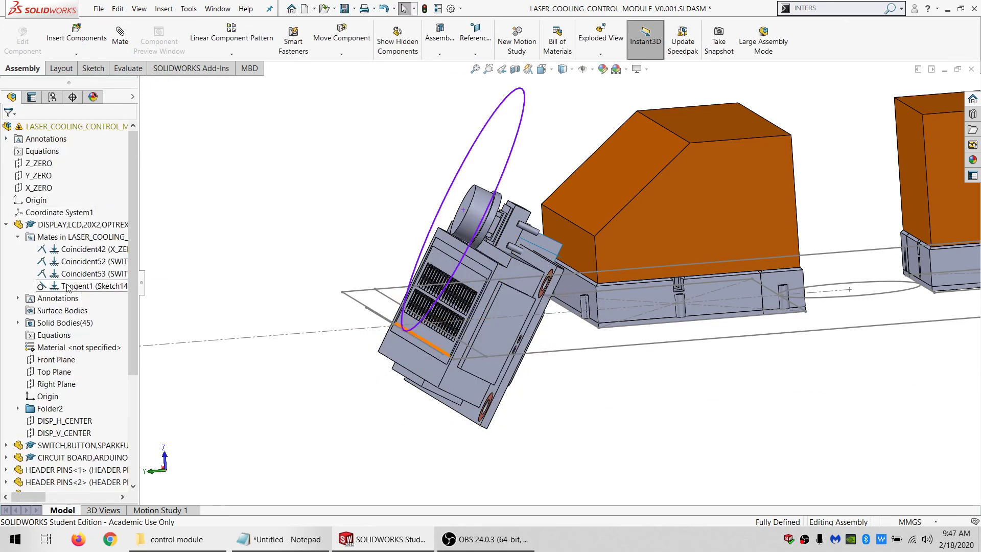
click(72, 286)
key(Delete)
key(Return)
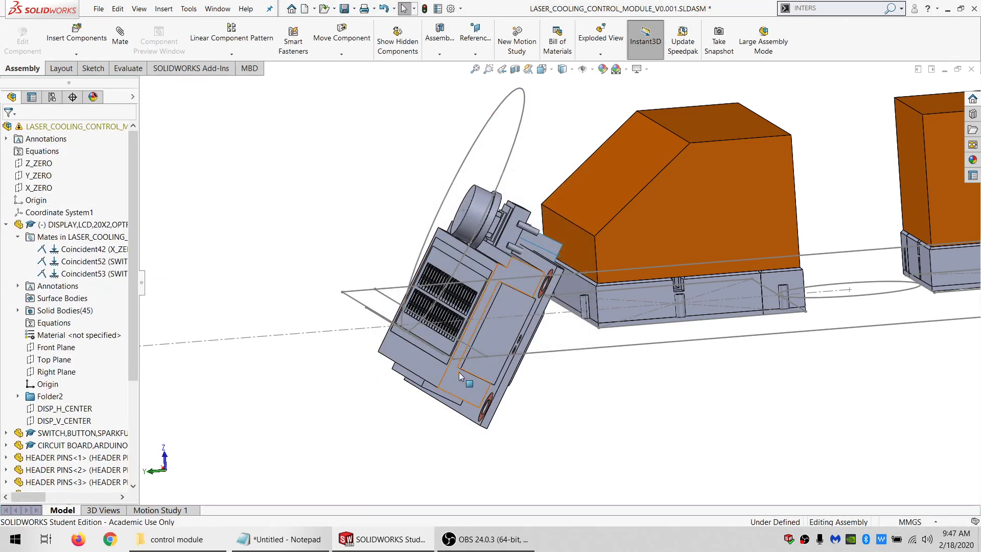
- Move the display up along the angled plane, clear of the switch button, and rebuild the assembly
drag(458, 372, 659, 33)
scroll(537, 102, down, 5)
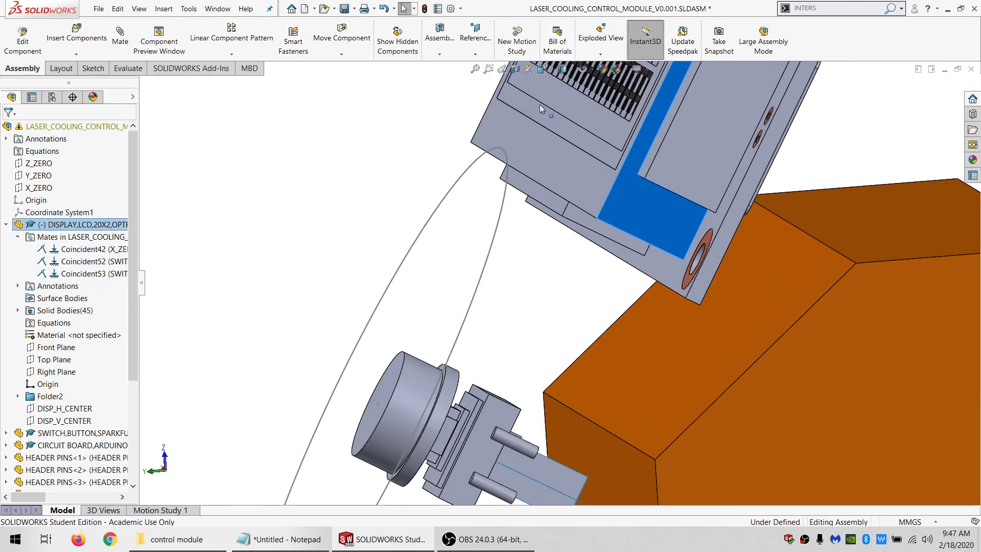
scroll(495, 296, up, 5)
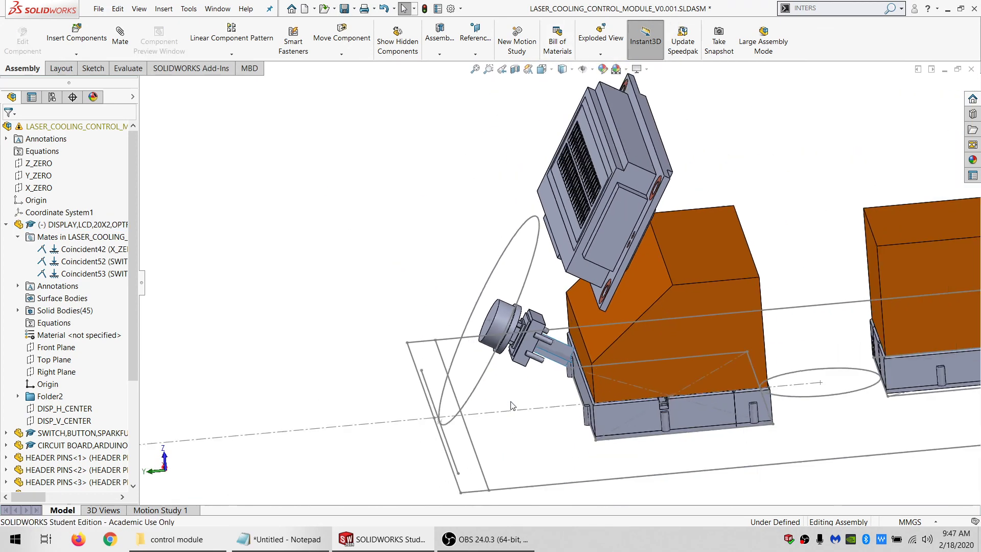
scroll(513, 404, down, 3)
middle_drag(601, 309, 576, 340)
key(ctrl+b)
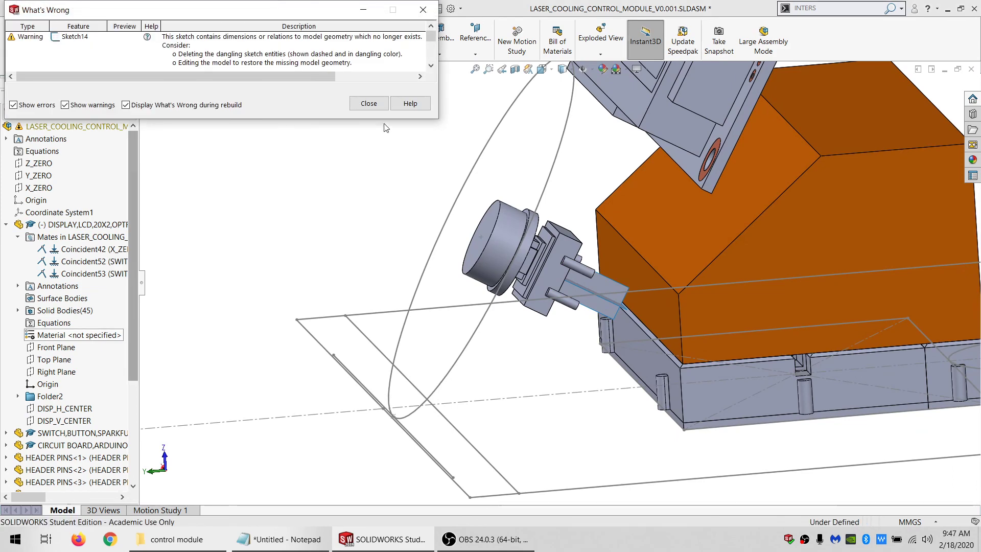
click(367, 104)
- Edit Sketch14 and delete its dangling pierce relation, PiercePoint2
scroll(113, 409, down, 4)
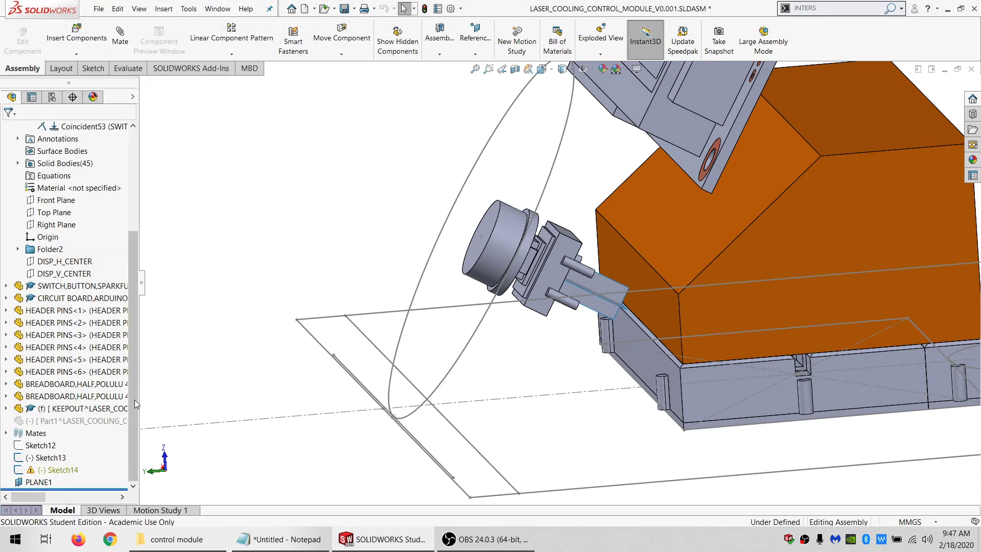
click(49, 468)
click(51, 431)
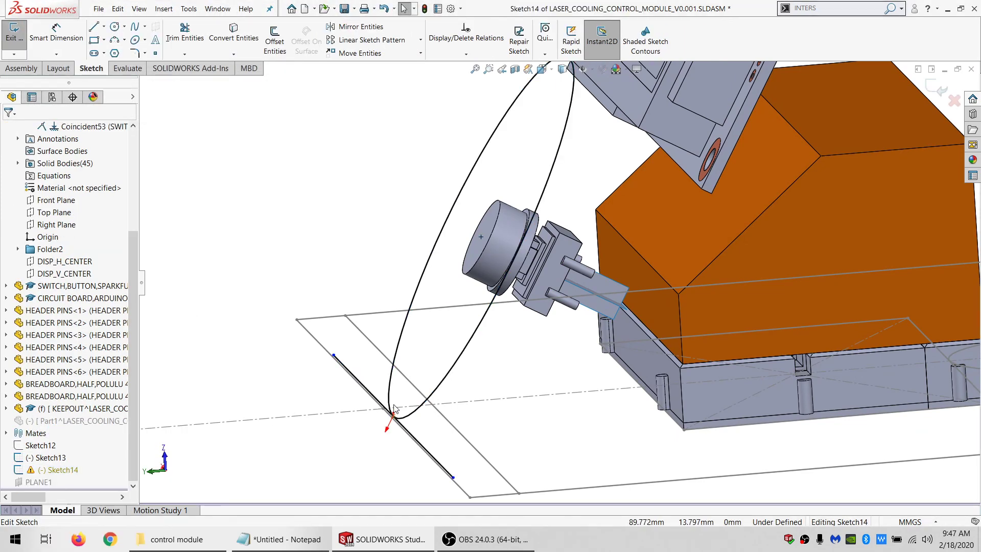
mouse_move(455, 488)
middle_down()
mouse_move(456, 454)
mouse_move(613, 468)
middle_up()
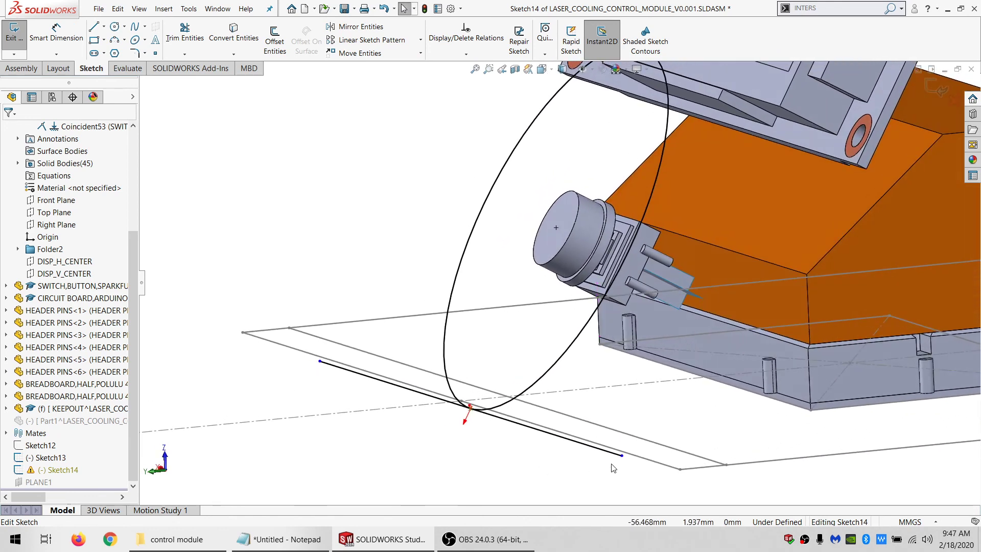
click(463, 40)
click(42, 204)
click(41, 182)
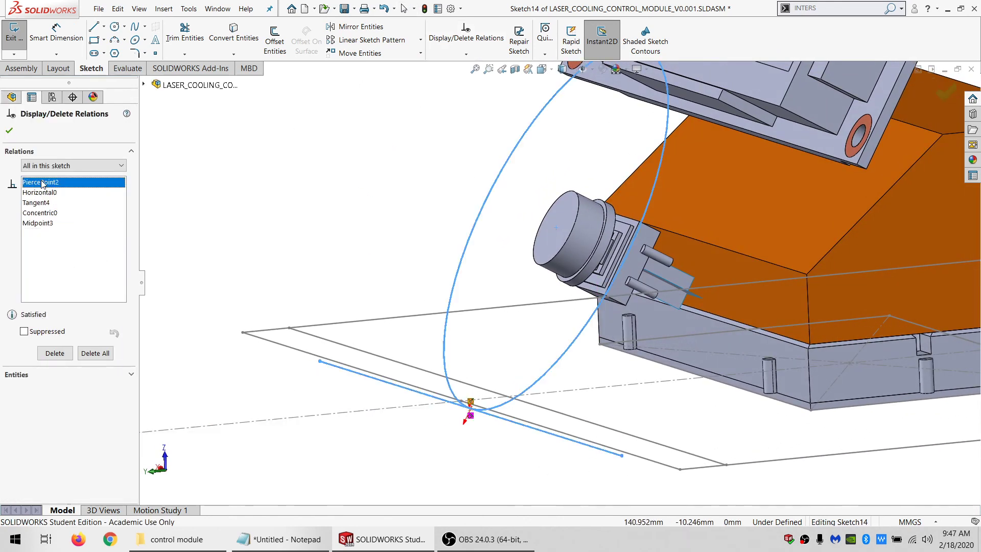
middle_drag(487, 374, 482, 391)
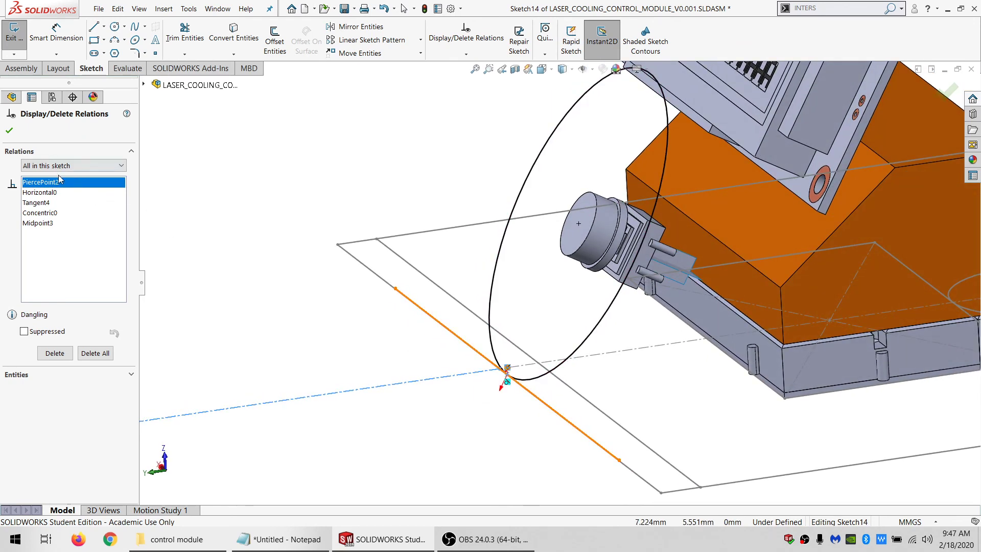
key(Delete)
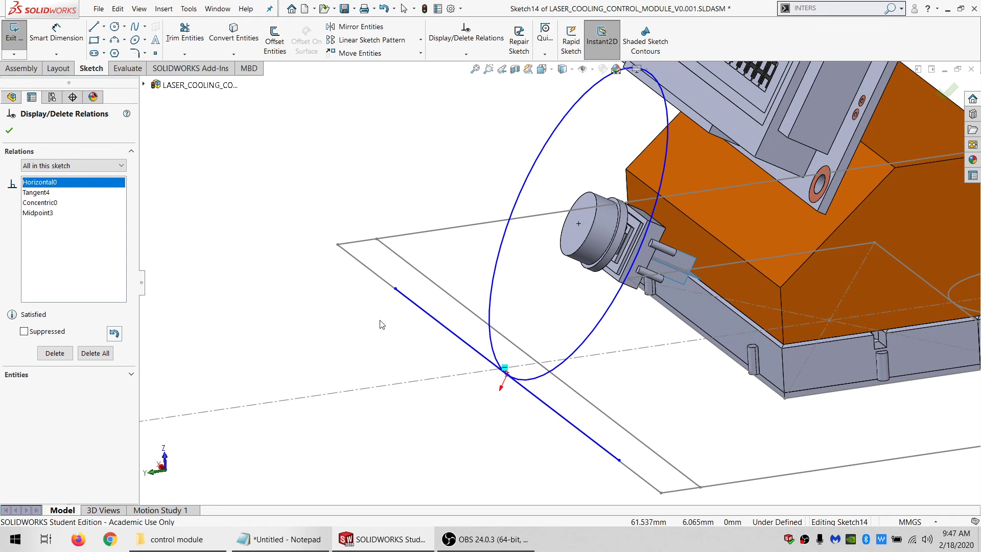
key(Return)
- Try to add a pierce relation between the midpoint of Sketch14's line and the outer centerline segment, Line30 of Sketch13
scroll(511, 360, down, 3)
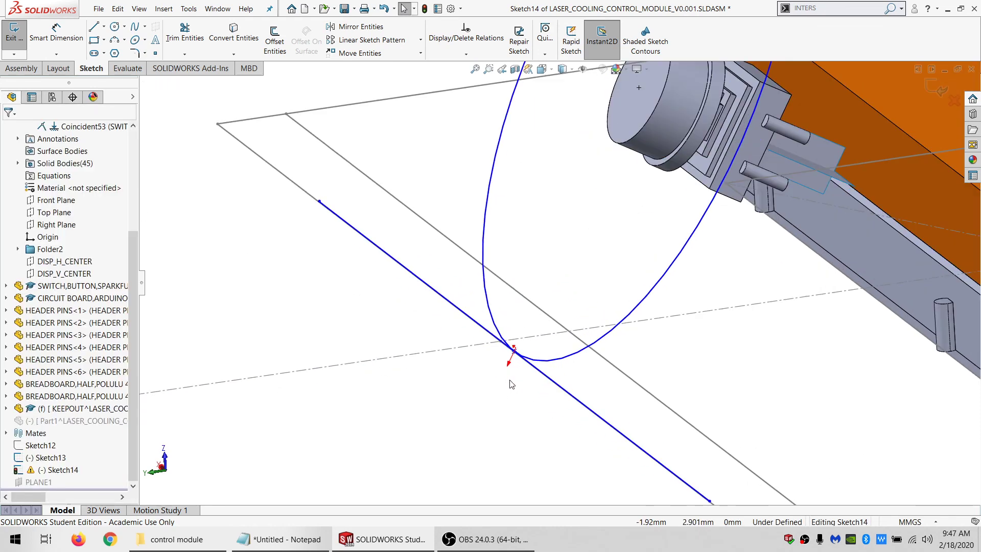
click(514, 352)
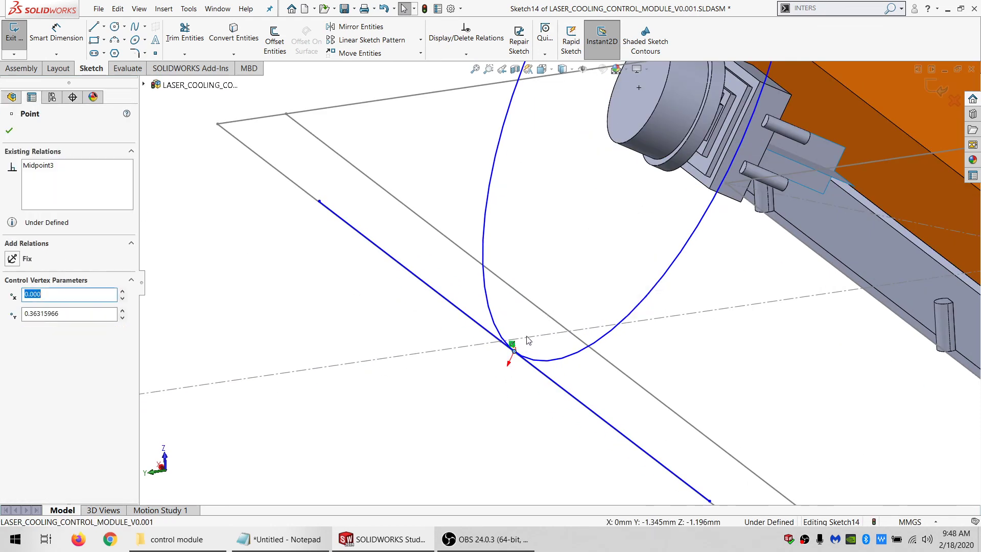
ctrl+click(442, 351)
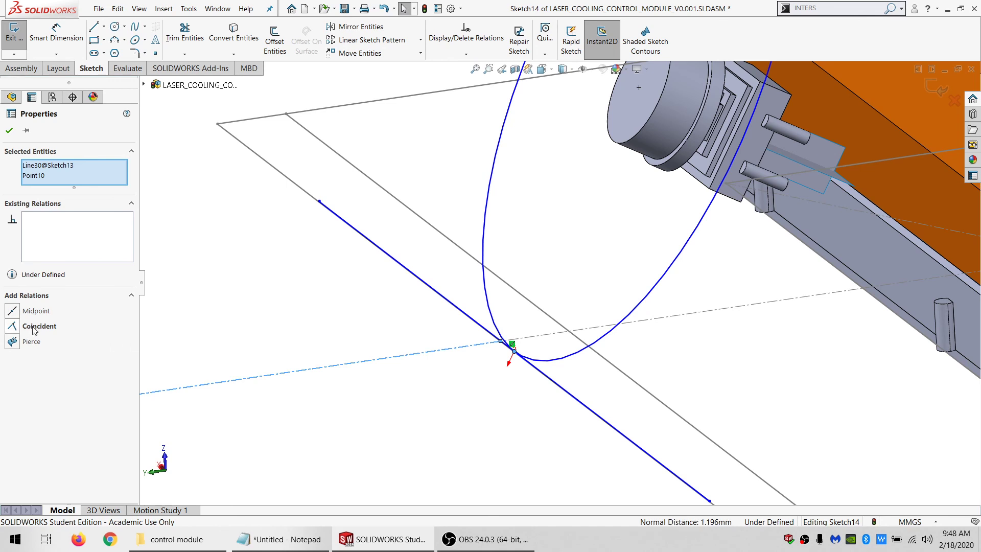
click(35, 342)
key(Return)
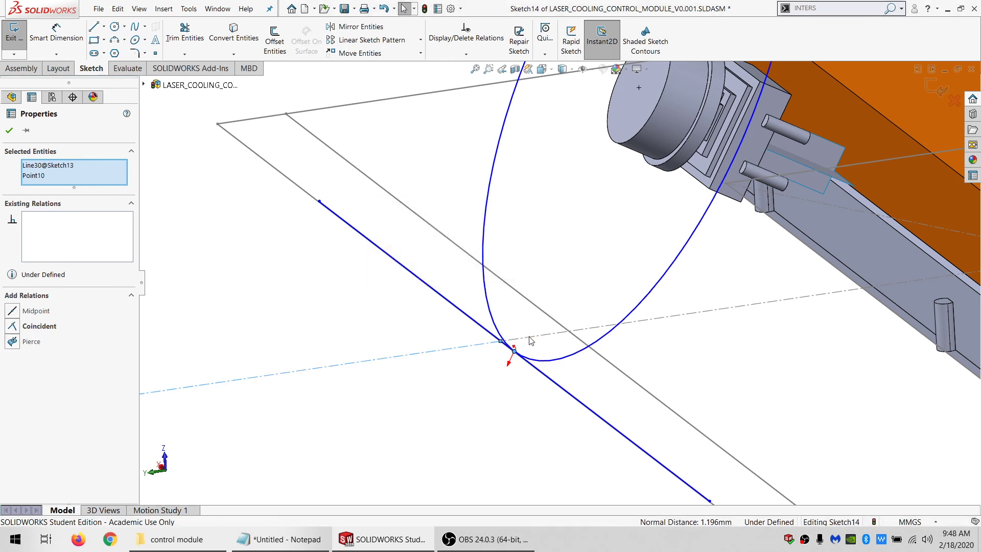
key(Escape)
- Pierce the midpoint of Sketch14's line with the Sketch13 centerline running toward the breadboard, and exit the sketch
click(530, 337)
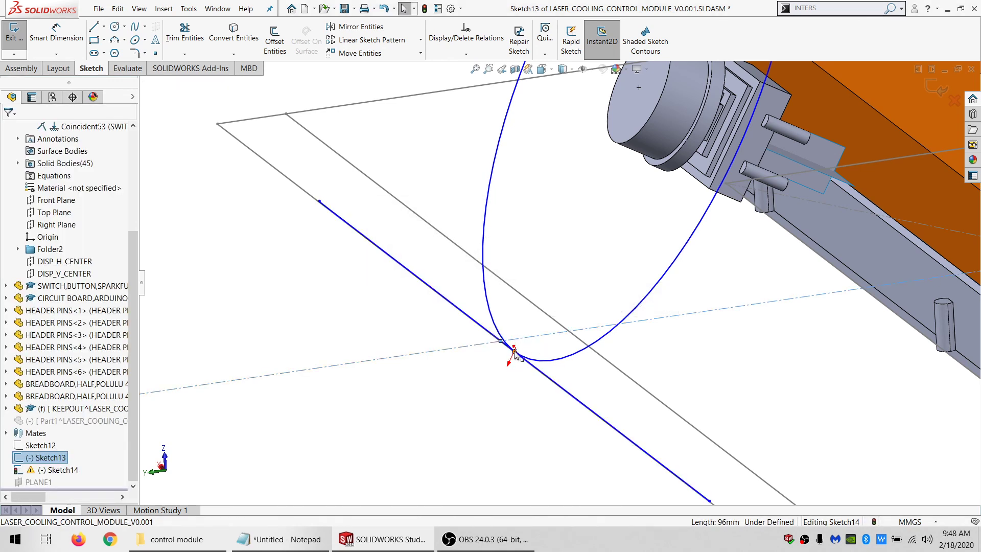
ctrl+click(514, 352)
click(31, 342)
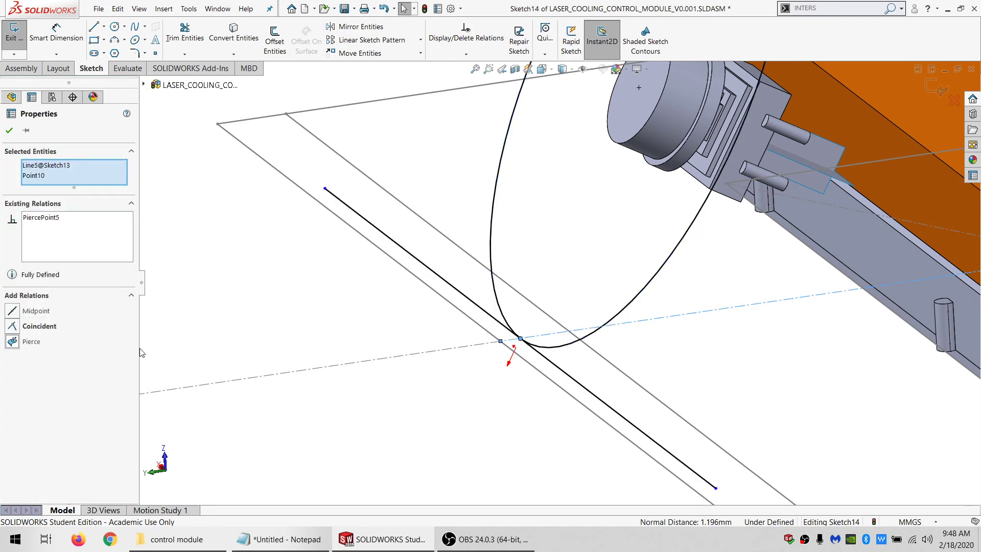
scroll(453, 325, up, 6)
scroll(648, 250, down, 3)
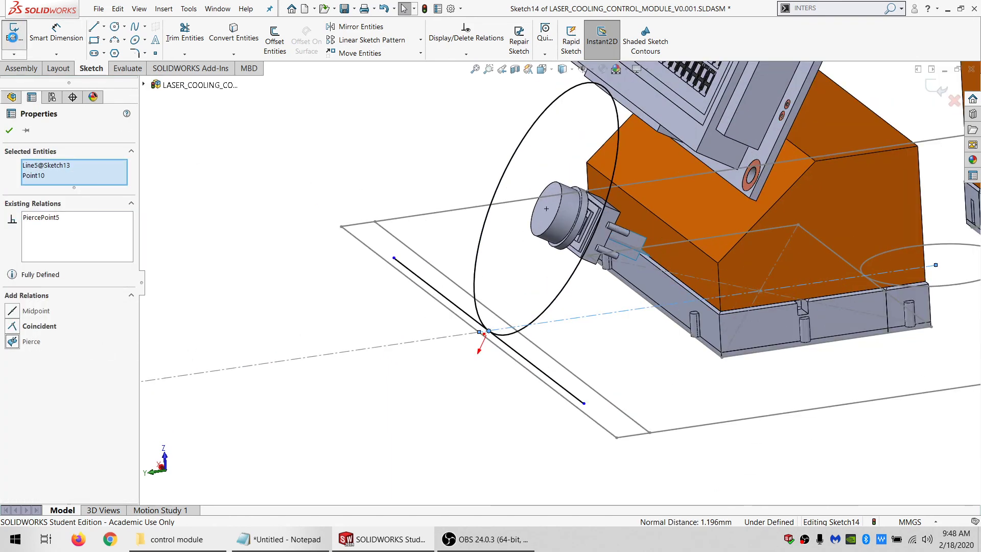
click(14, 33)
scroll(562, 230, up, 2)
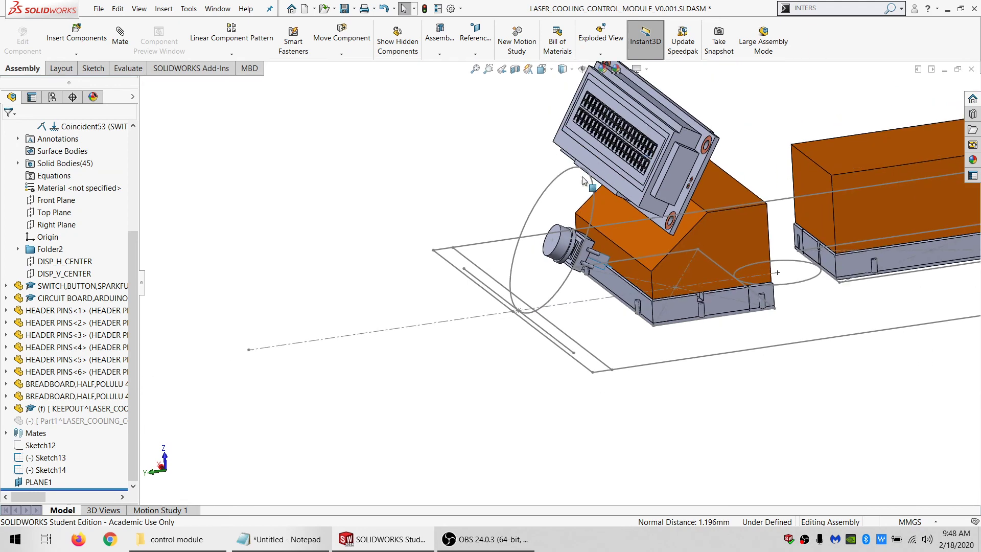
- Add a tangent mate between the recessed face beside the display's character area and the circle of Sketch14
scroll(524, 255, down, 6)
scroll(525, 256, down, 8)
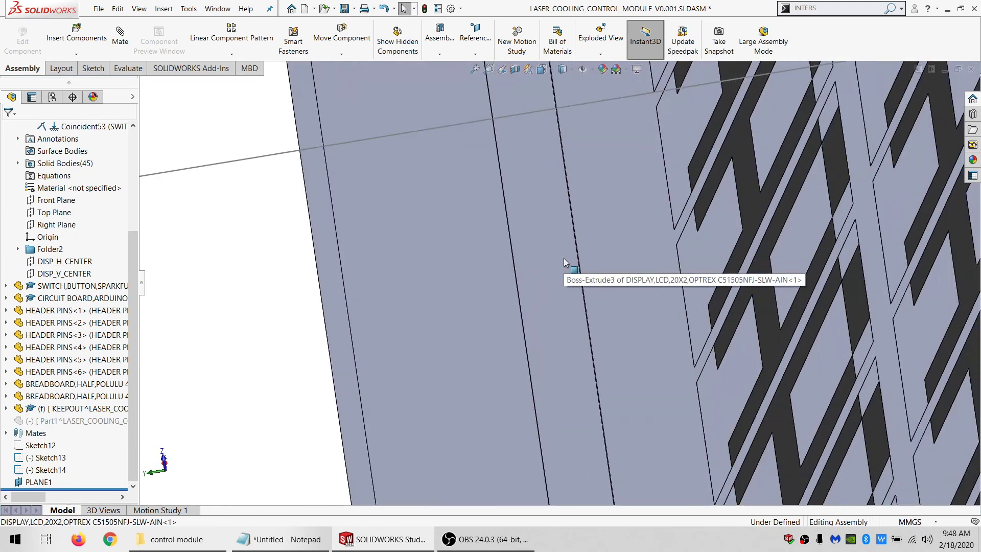
click(516, 274)
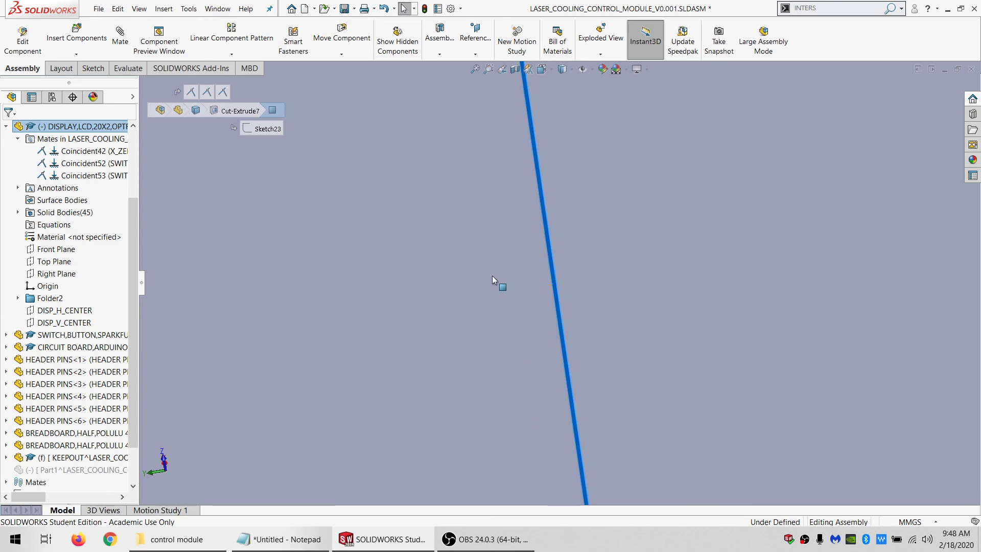
scroll(431, 208, up, 4)
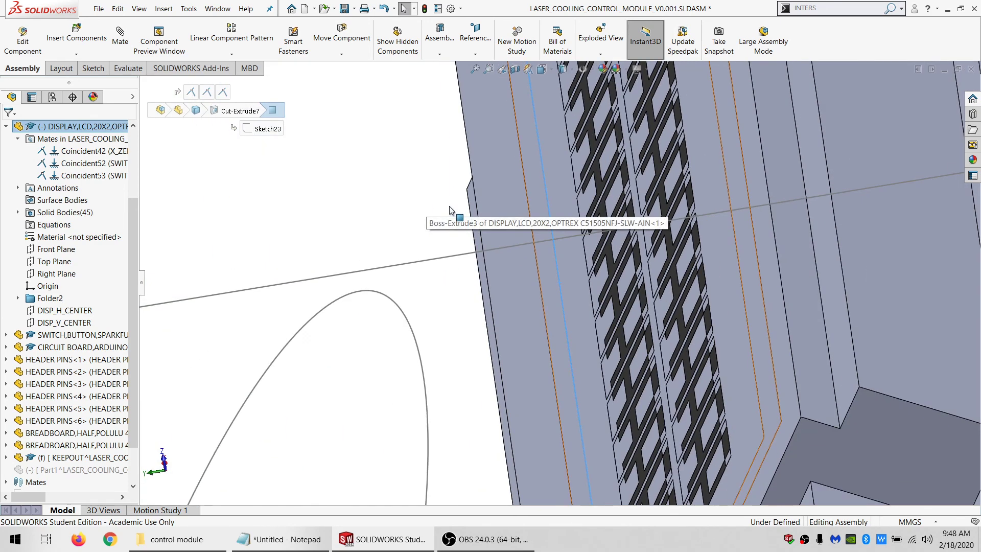
click(423, 376)
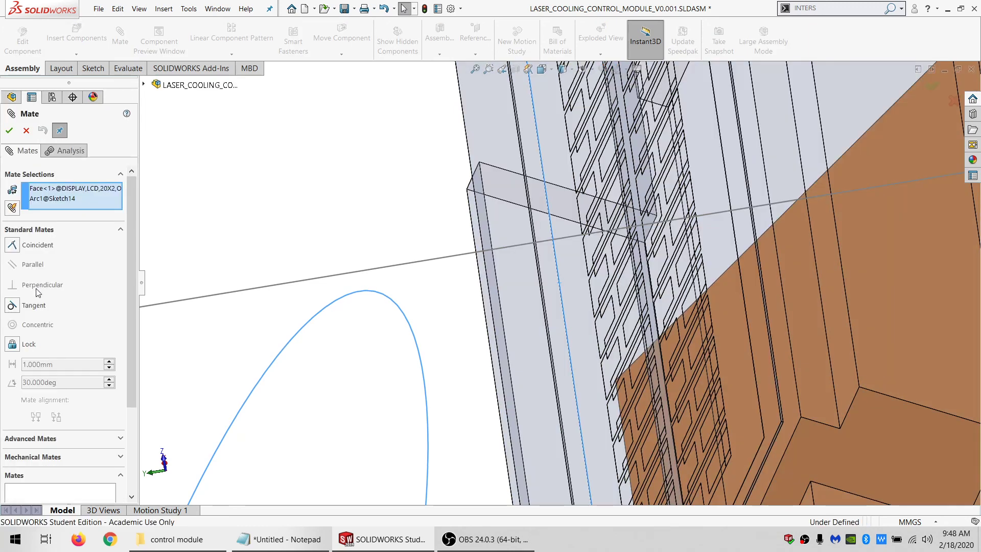
click(12, 305)
click(9, 131)
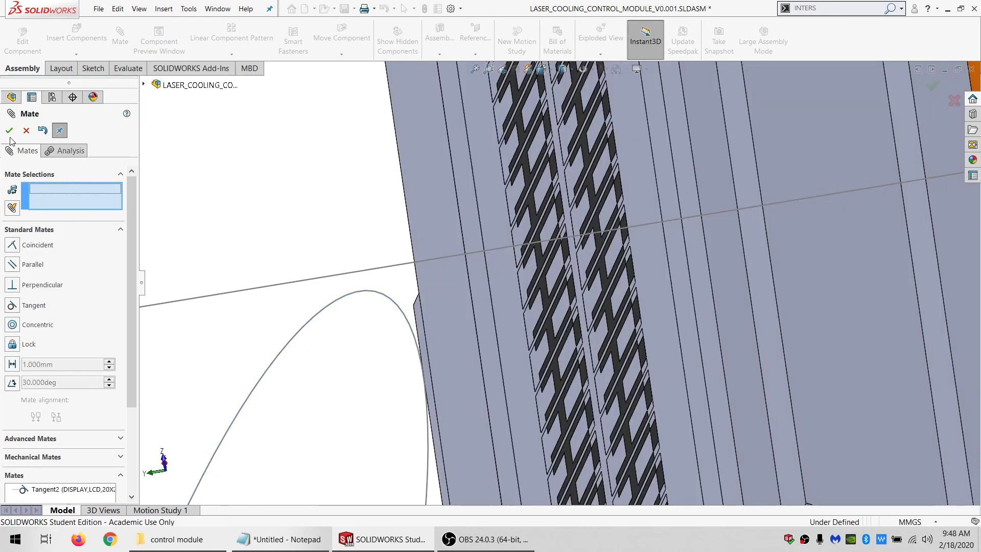
key(Escape)
- Show the hidden Part1 surface component in the assembly and save the assembly
scroll(399, 276, up, 12)
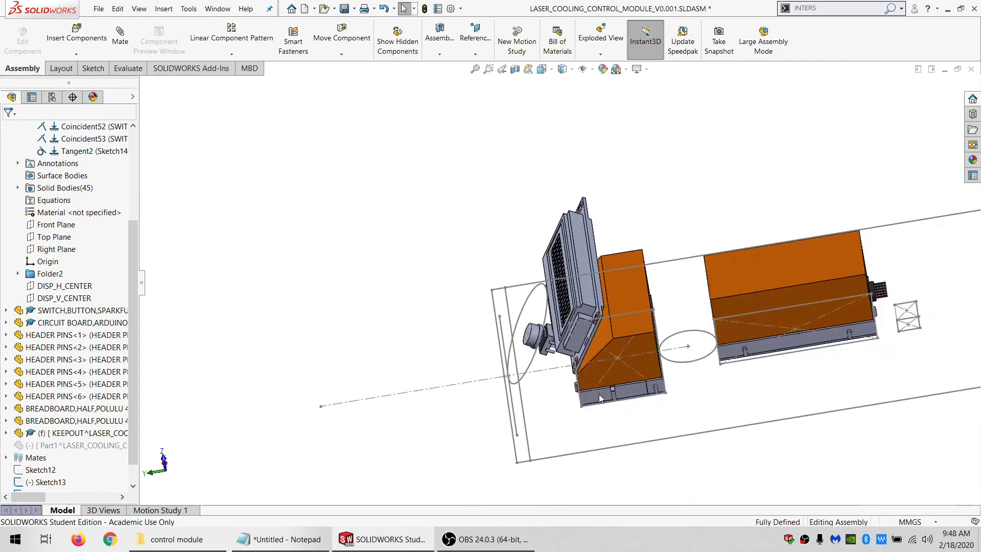
scroll(603, 397, down, 4)
middle_drag(604, 340, 601, 361)
scroll(23, 347, up, 4)
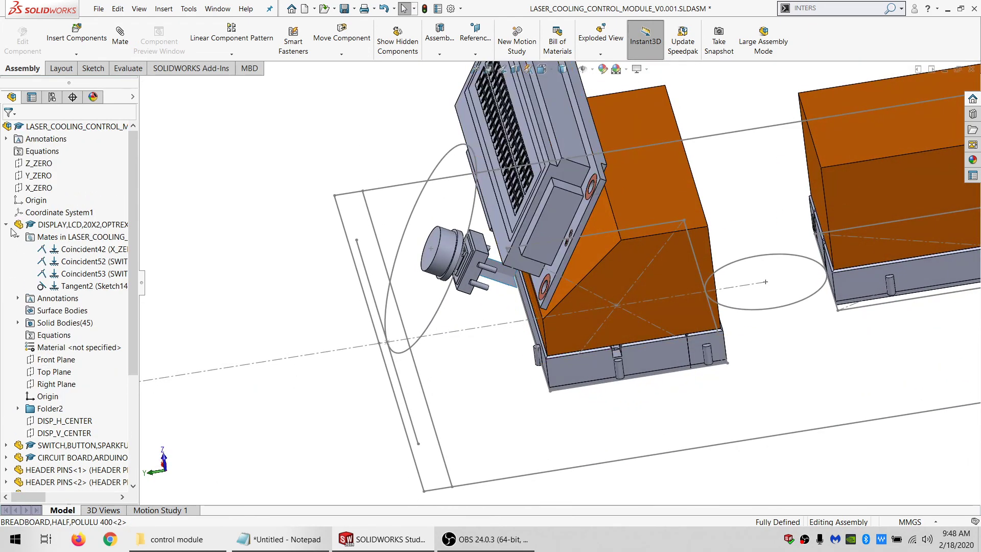
click(6, 225)
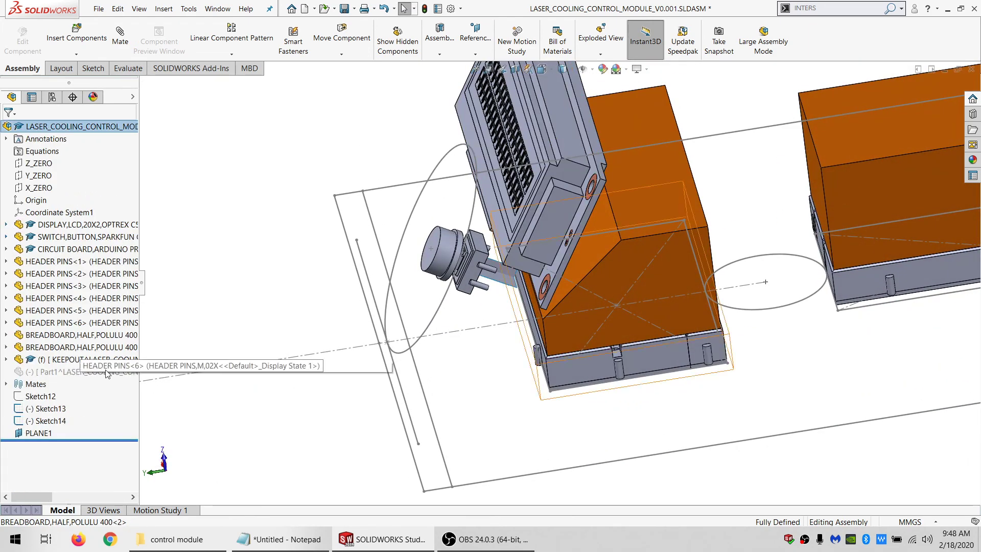
click(51, 373)
click(122, 338)
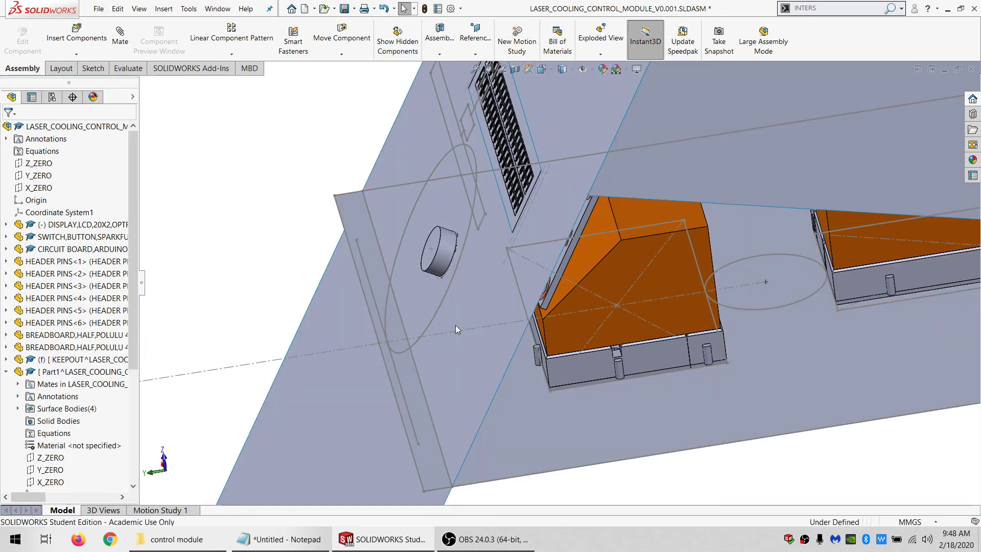
middle_drag(455, 325, 255, 187)
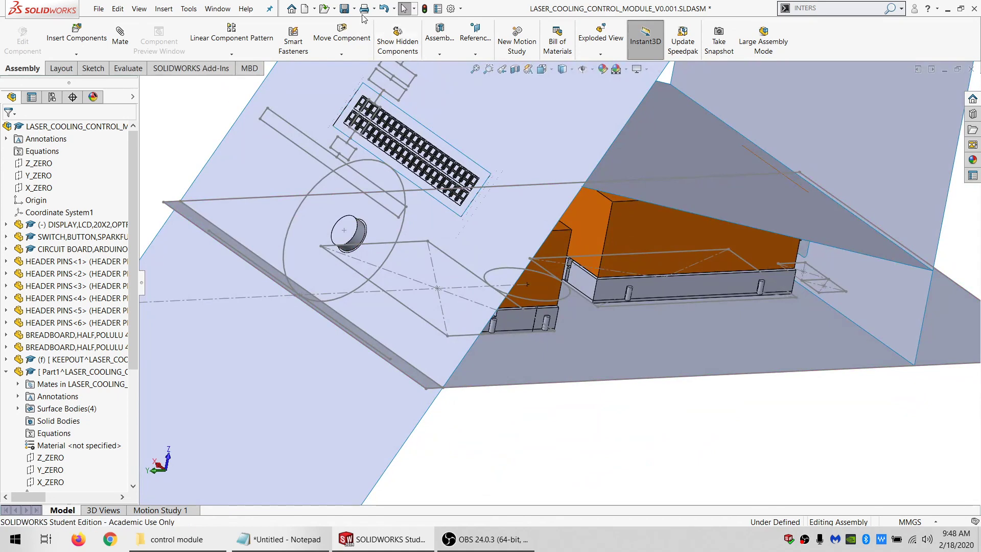
click(344, 8)
click(237, 216)
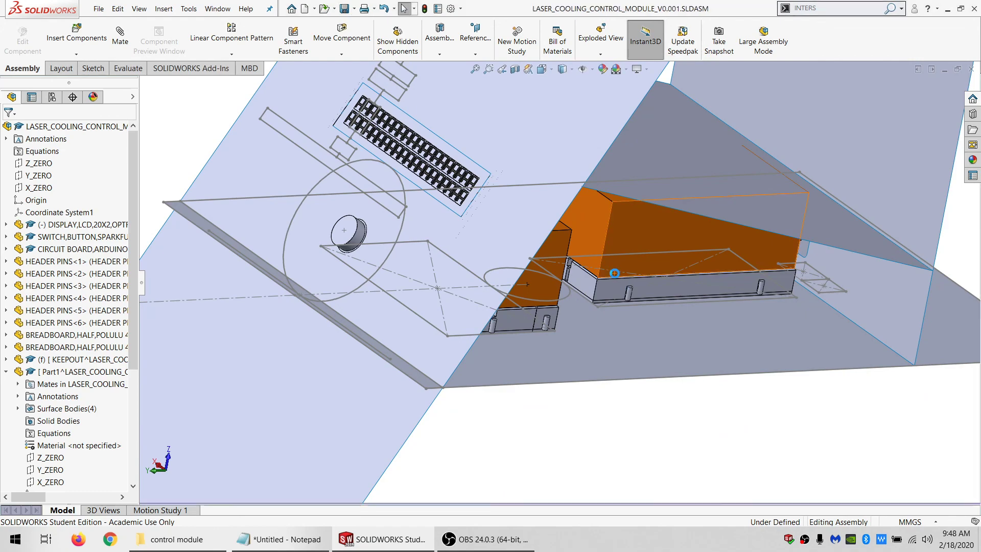
- Open the Part1 surface component for editing in the context of the assembly
middle_drag(615, 274, 527, 378)
middle_drag(473, 344, 736, 317)
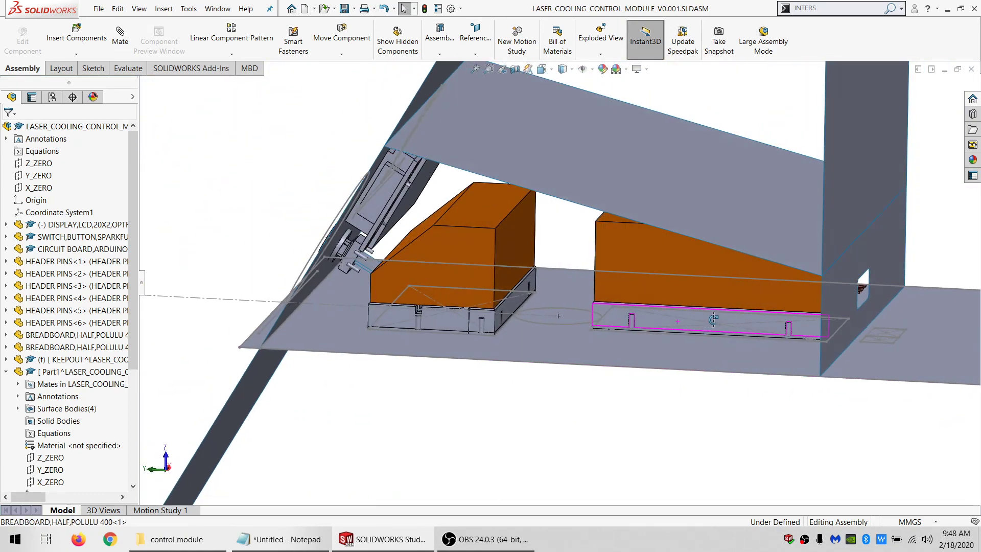
middle_drag(444, 310, 374, 319)
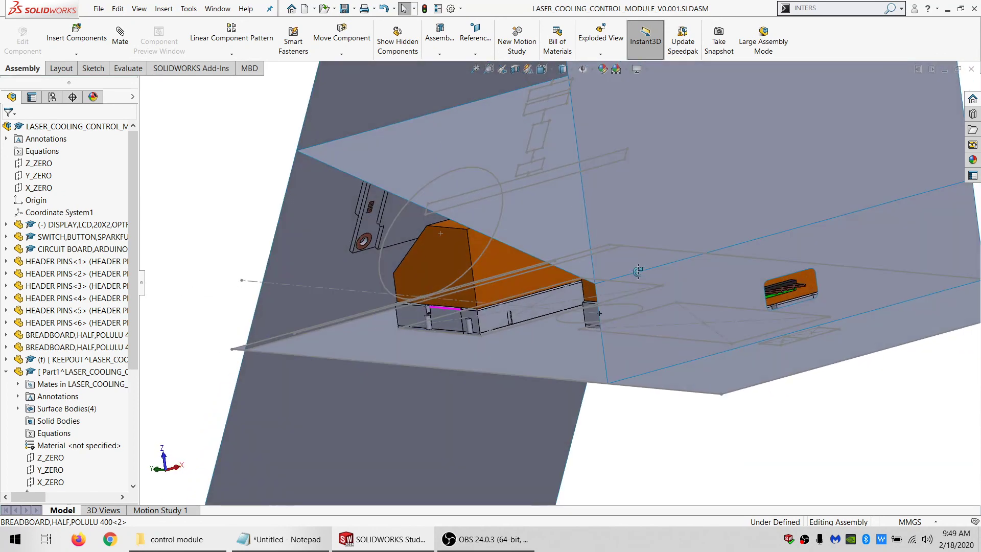
middle_drag(177, 223, 774, 232)
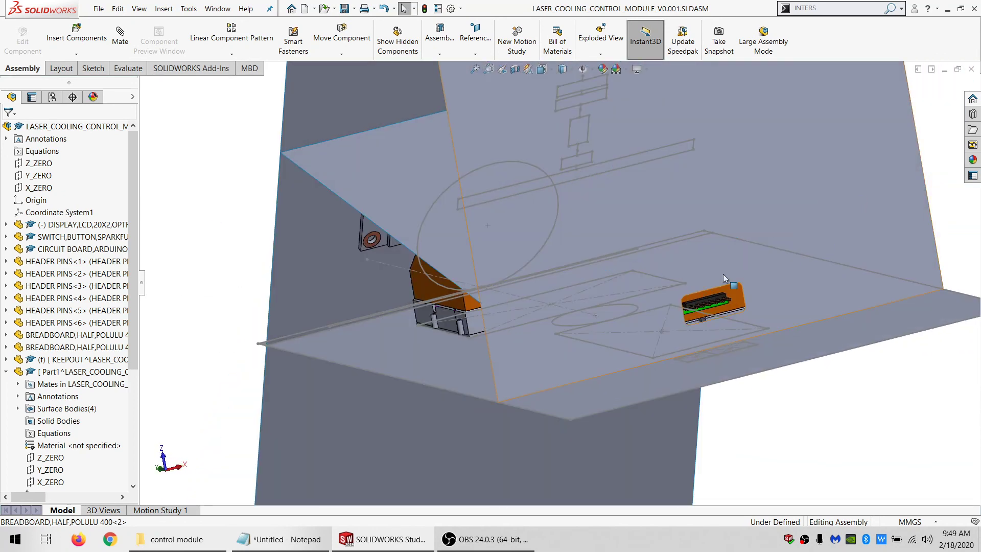
middle_drag(640, 334, 273, 275)
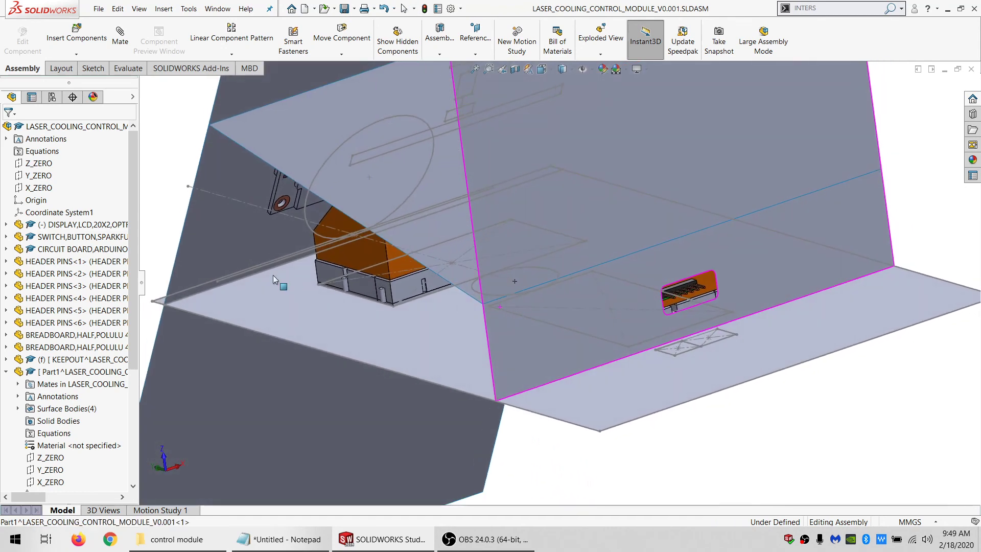
click(242, 296)
click(20, 40)
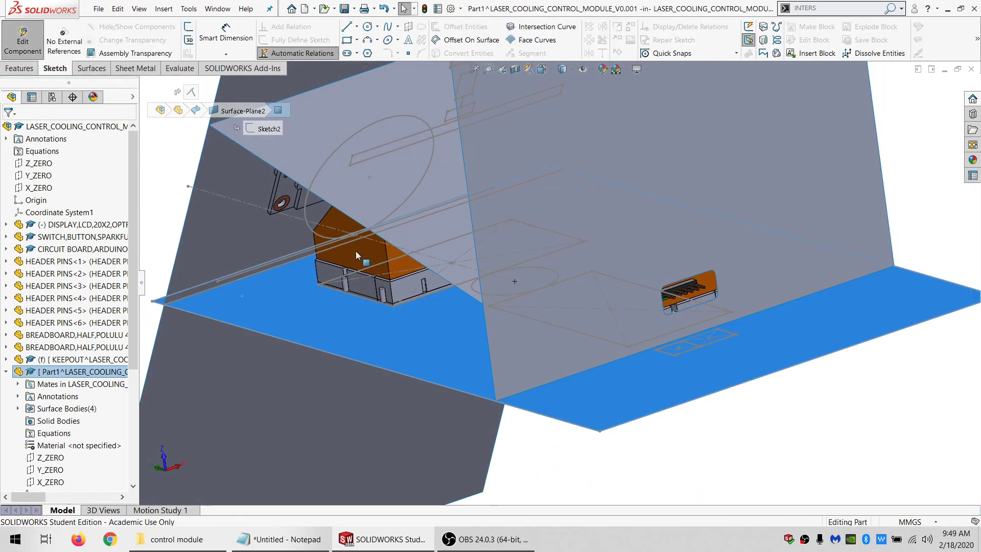
scroll(397, 266, up, 2)
scroll(397, 265, down, 3)
middle_drag(397, 266, 302, 252)
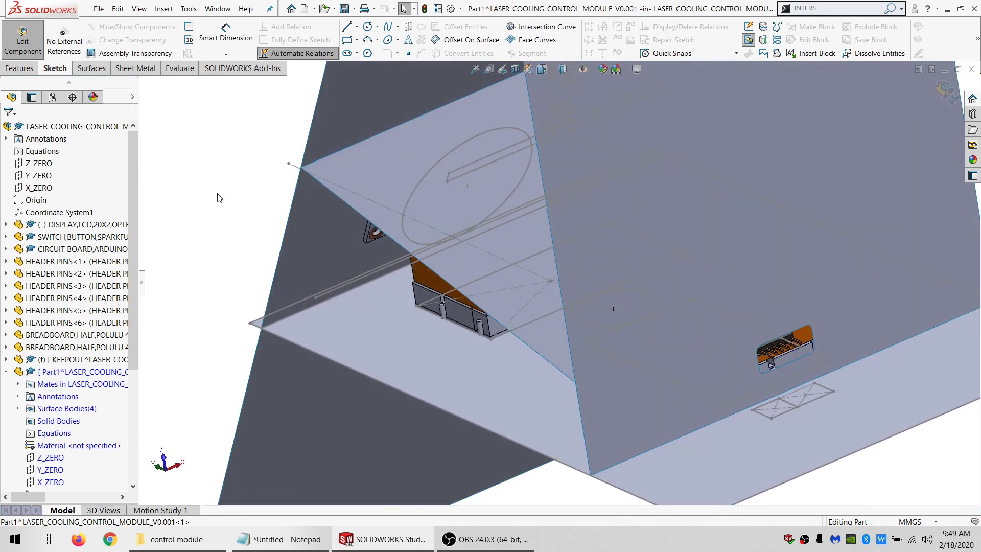
- Start a 3D sketch in Part1 and draw a line about 84 mm long down the angled surface's side edge, from the upper corner to the base surface
click(189, 40)
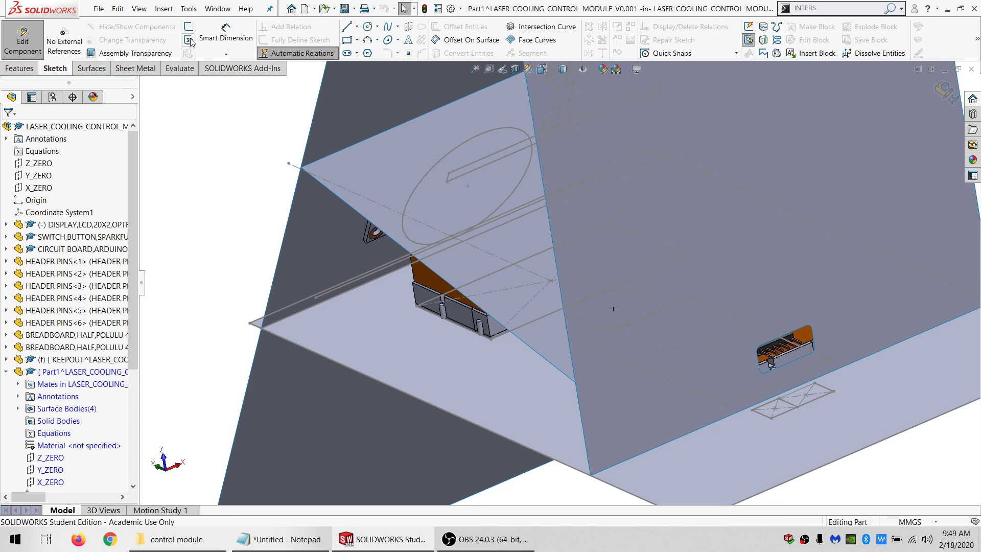
click(349, 27)
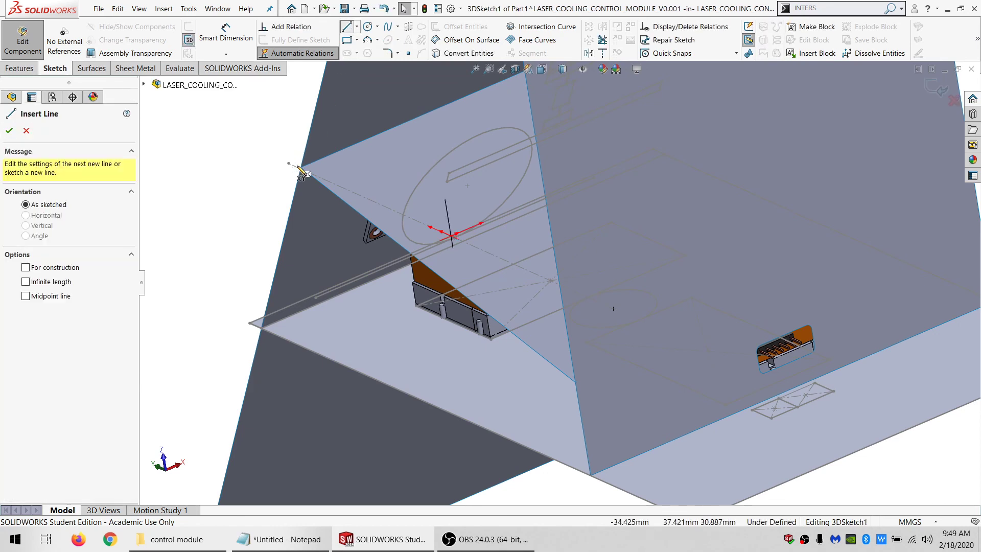
scroll(327, 184, down, 3)
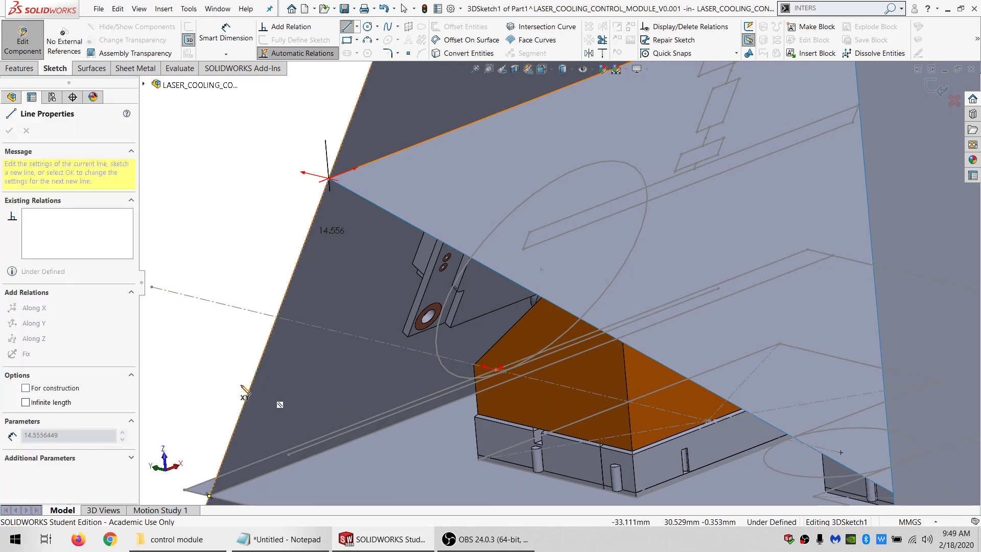
scroll(260, 390, up, 2)
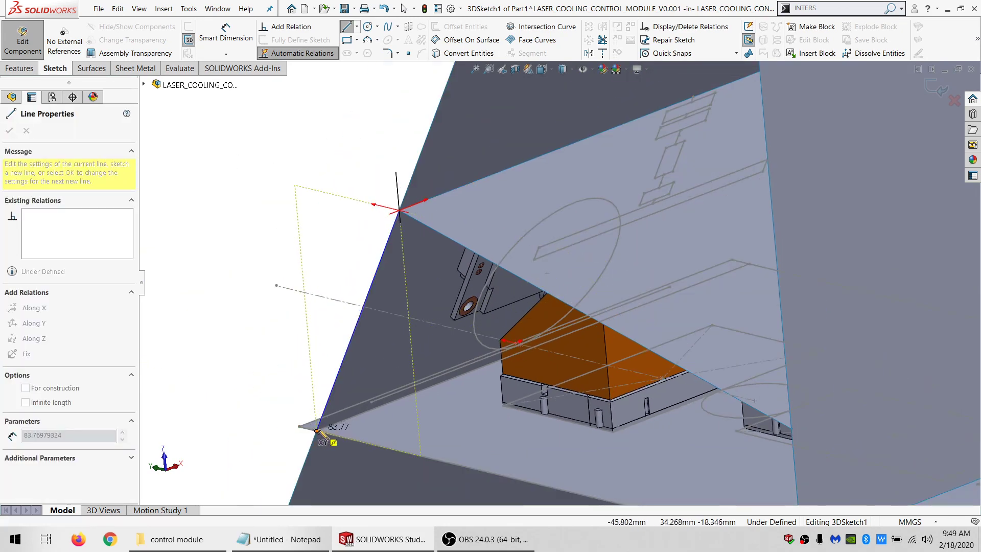
middle_drag(317, 430, 737, 296)
key(Escape)
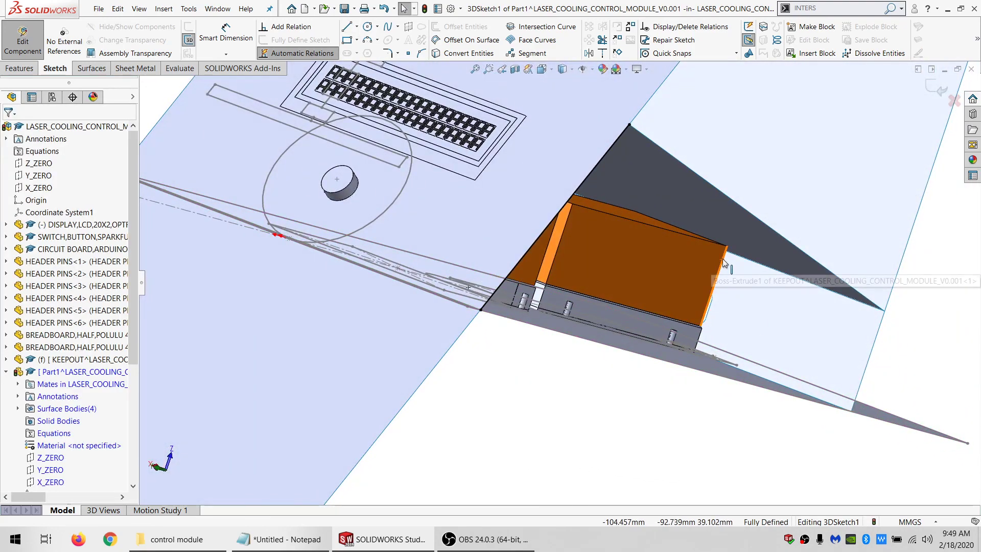
- Draw a 3D sketch line outward from the midpoint of the vertical corner edge of the breadboard under the longer keepout block
scroll(695, 263, up, 3)
middle_drag(691, 264, 651, 353)
click(658, 307)
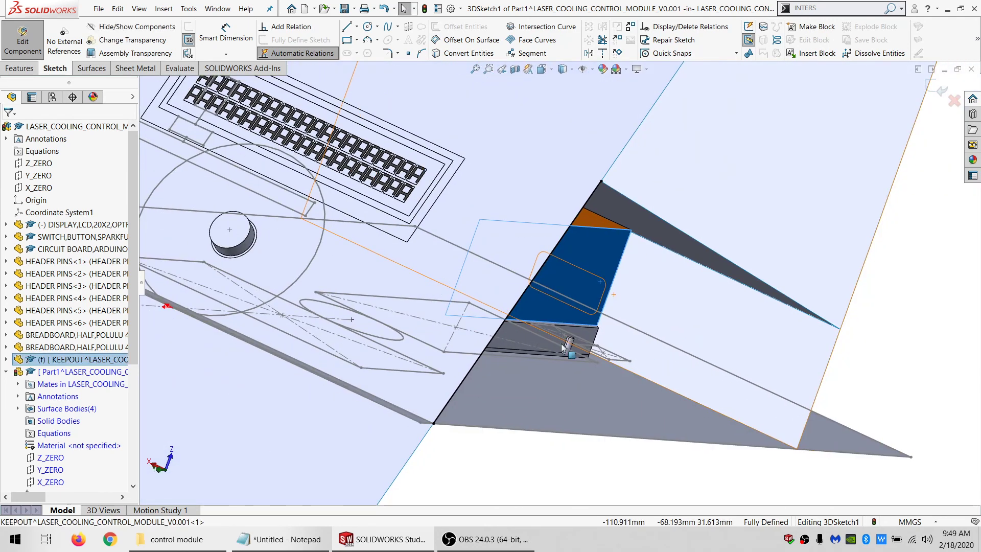
middle_drag(516, 298, 661, 260)
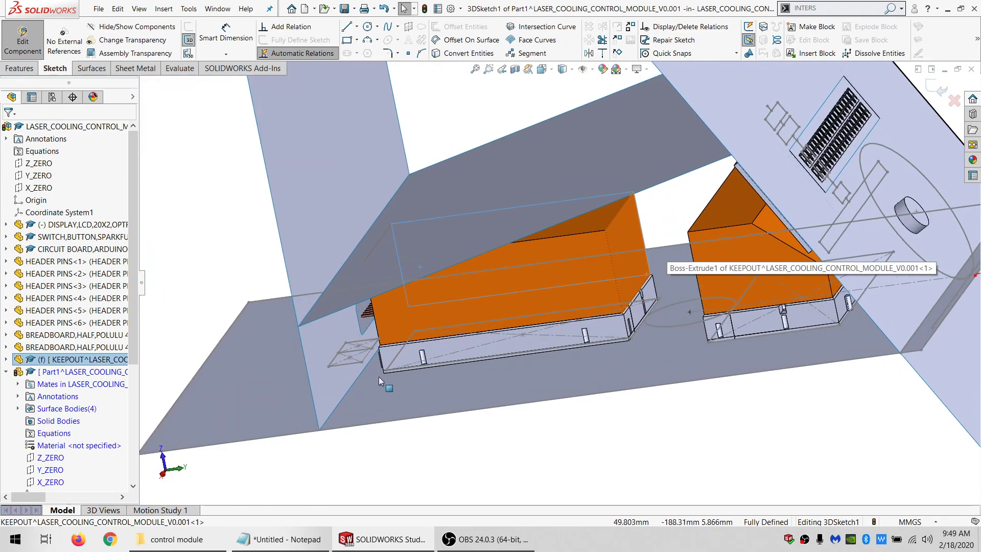
scroll(378, 376, down, 4)
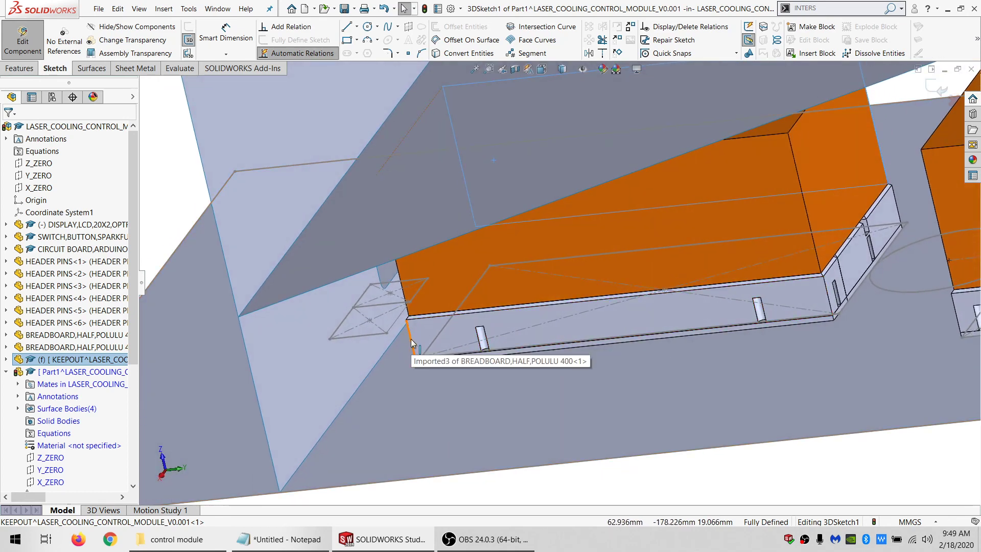
click(411, 339)
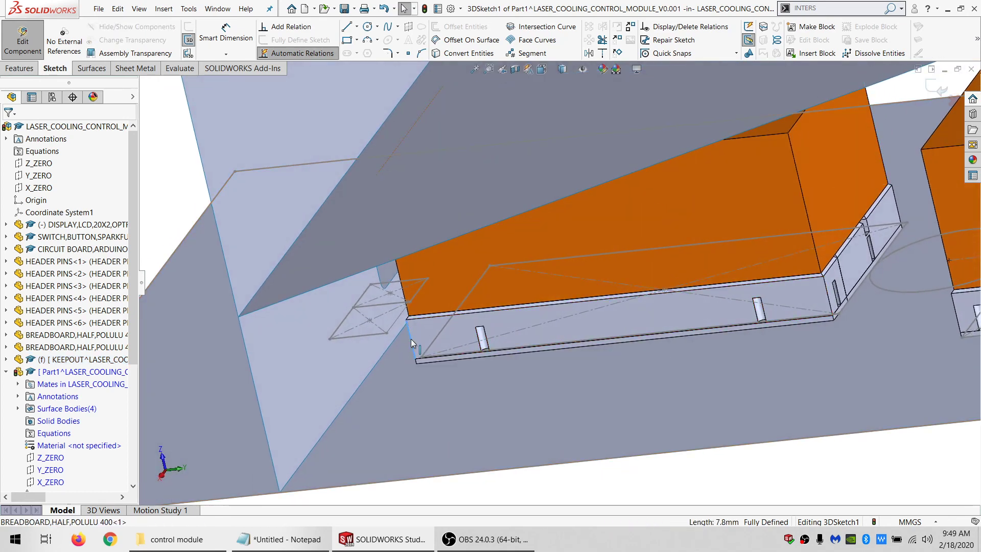
click(349, 28)
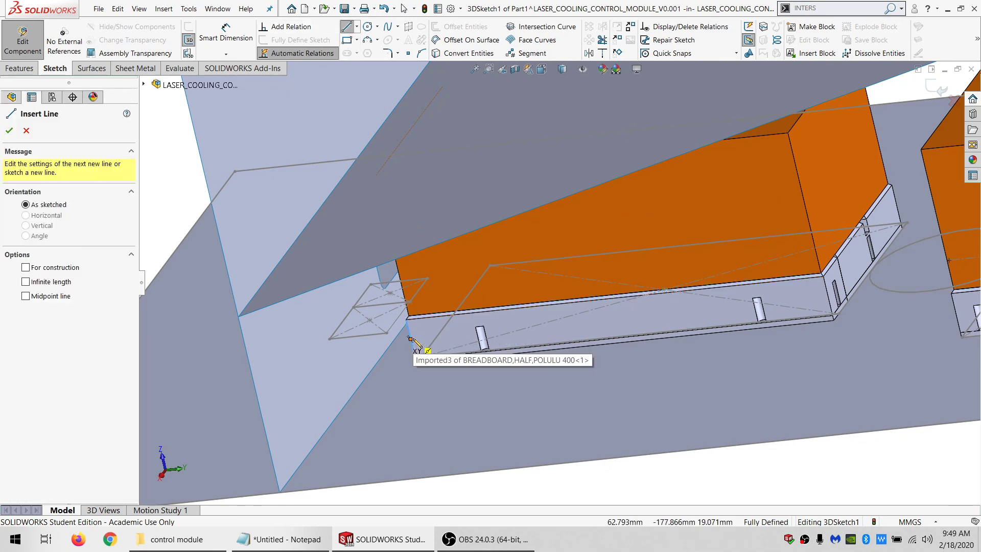
click(411, 338)
click(390, 400)
key(Escape)
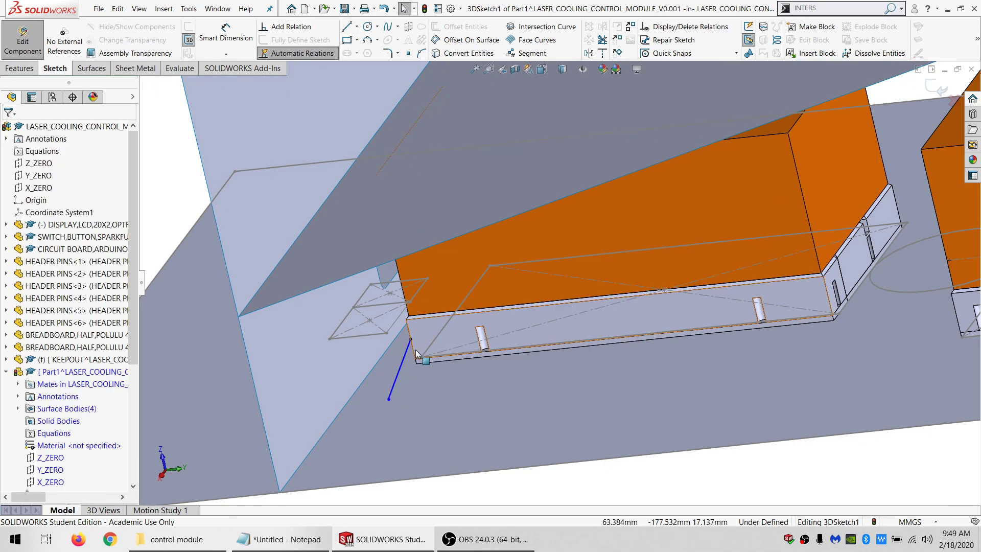
- Constrain the new line normal to the breadboard's long side face
ctrl+click(402, 360)
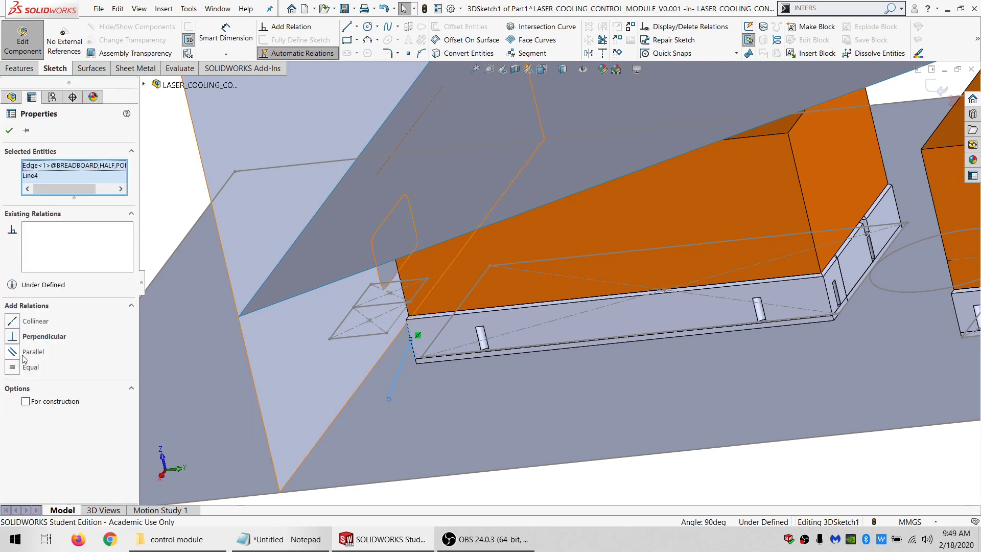
key(ctrl+z)
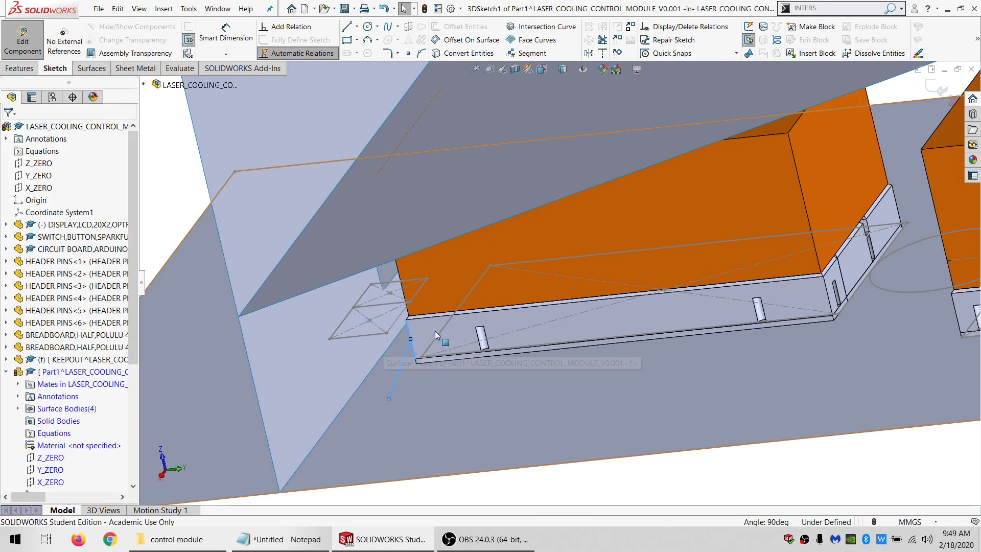
click(425, 332)
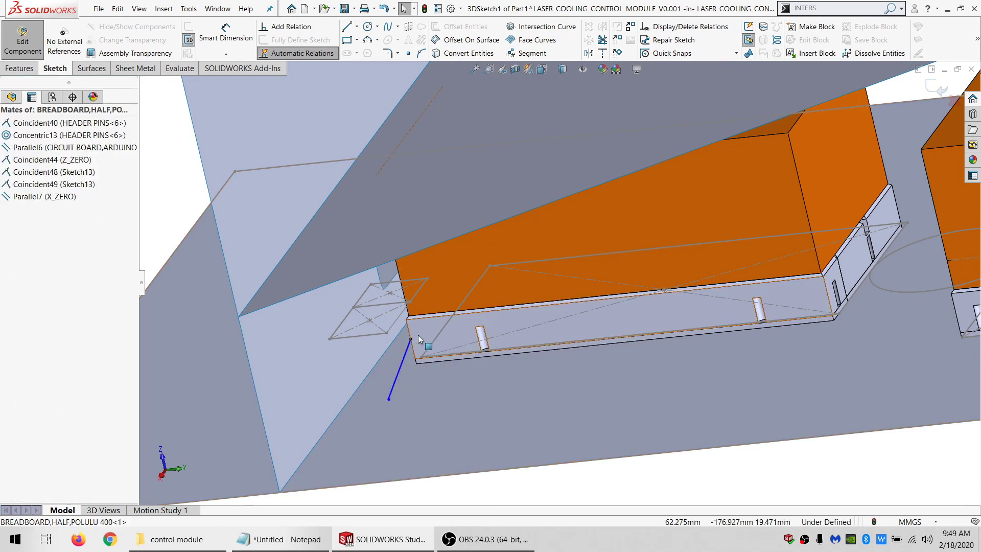
ctrl+click(400, 363)
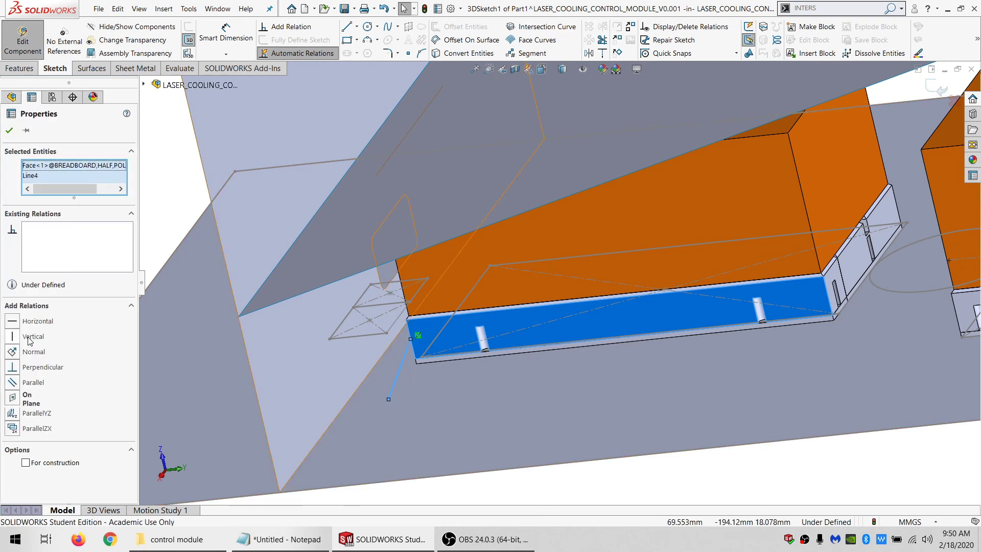
scroll(434, 353, up, 1)
click(491, 473)
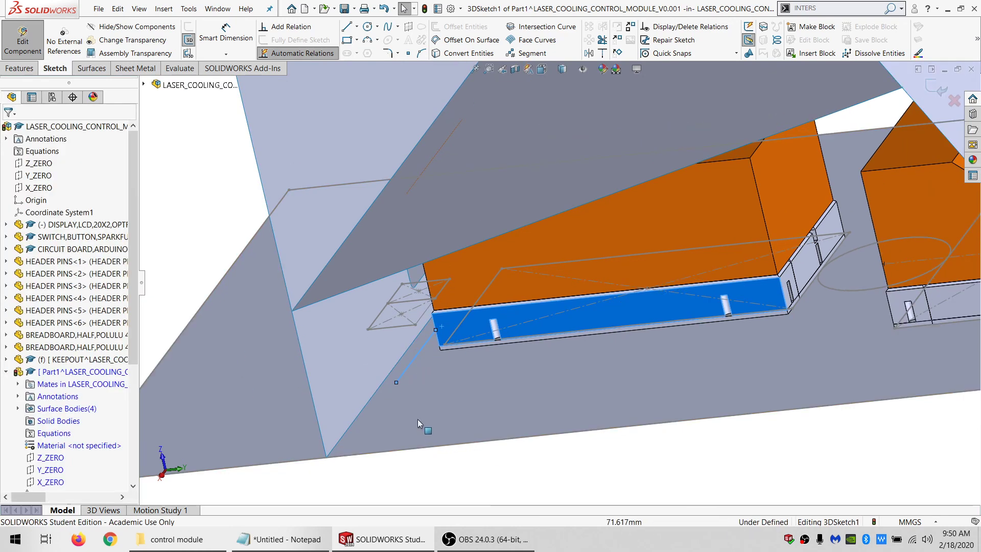
- Dimension the free end of the 3D sketch line 3 mm from the breadboard's long side face
click(227, 34)
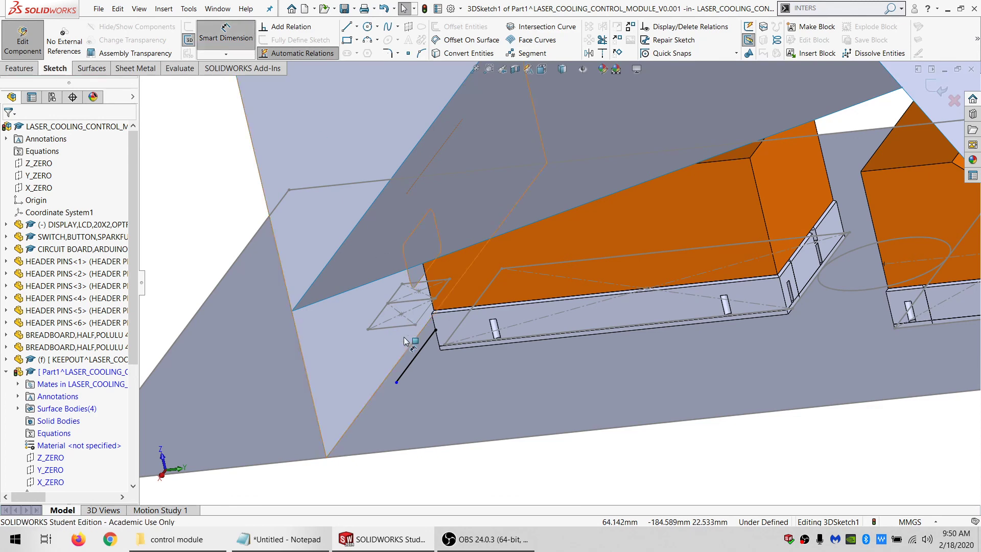
click(397, 382)
click(449, 326)
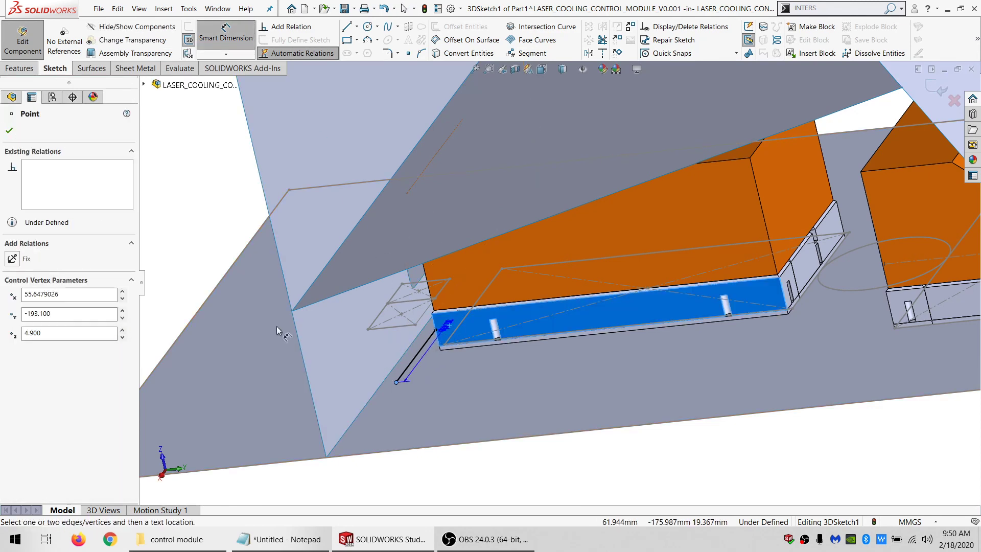
click(225, 378)
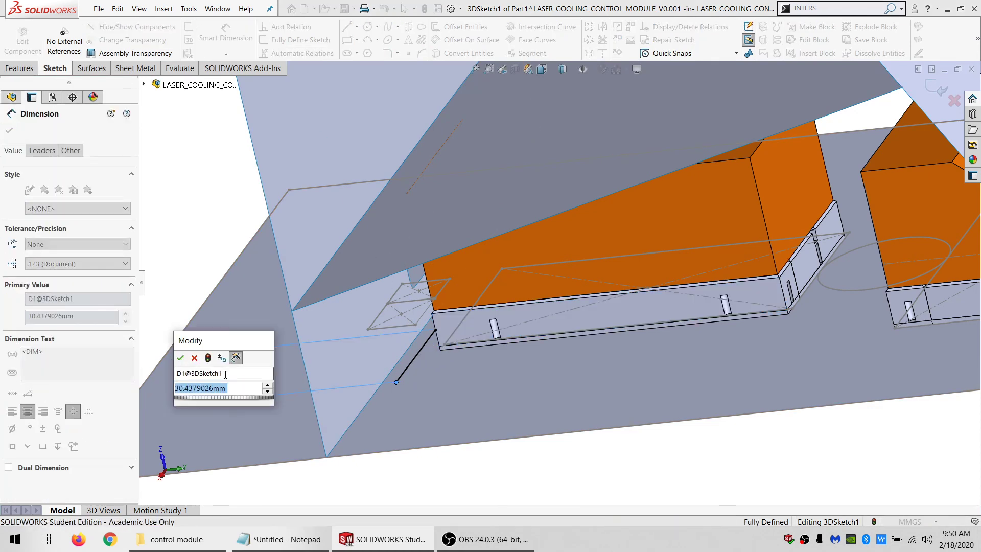
text(3)
key(Return)
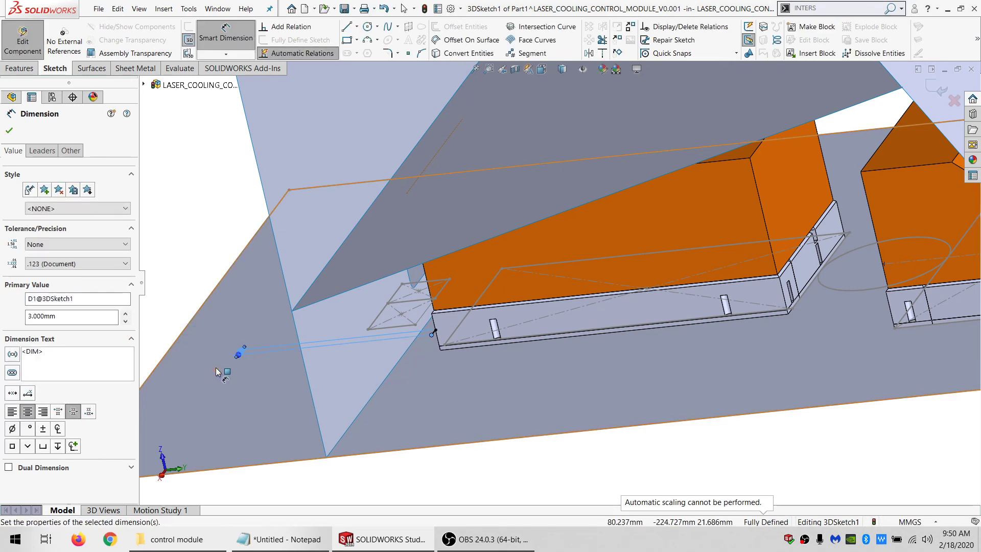
- Check the short offset line against the angled surface's long side edge, and exit the 3D sketch
scroll(481, 333, up, 1)
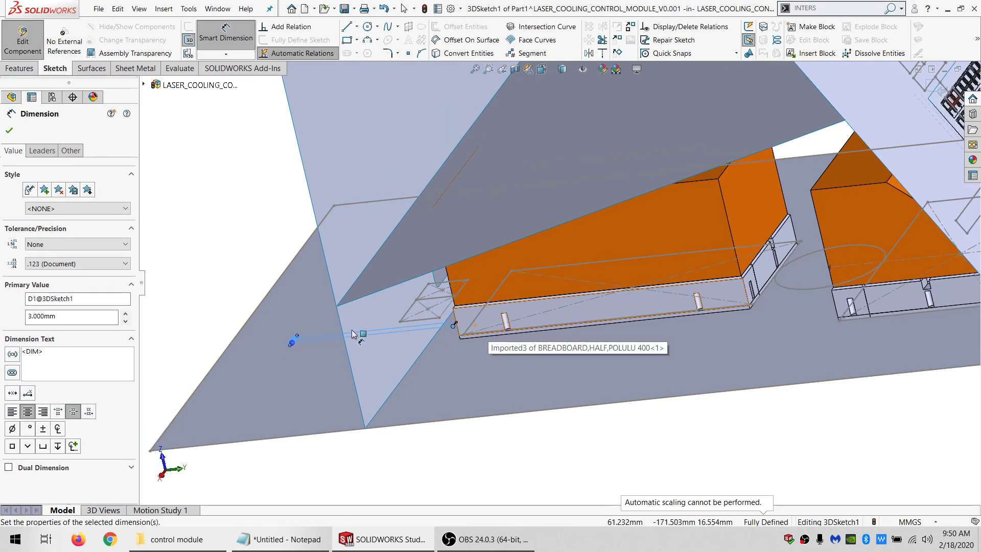
middle_drag(546, 318, 714, 250)
key(Escape)
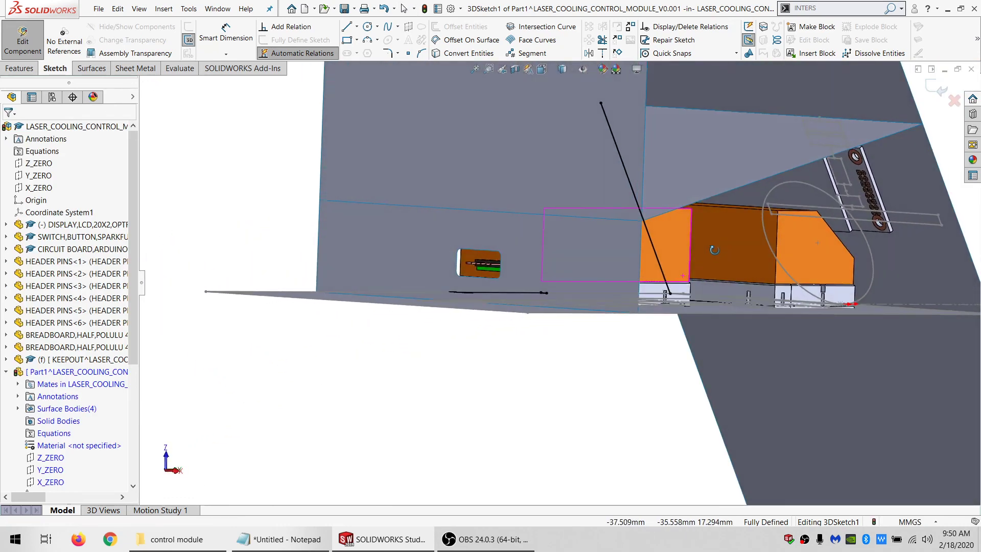
middle_drag(935, 164, 927, 179)
click(938, 164)
middle_drag(663, 269, 562, 314)
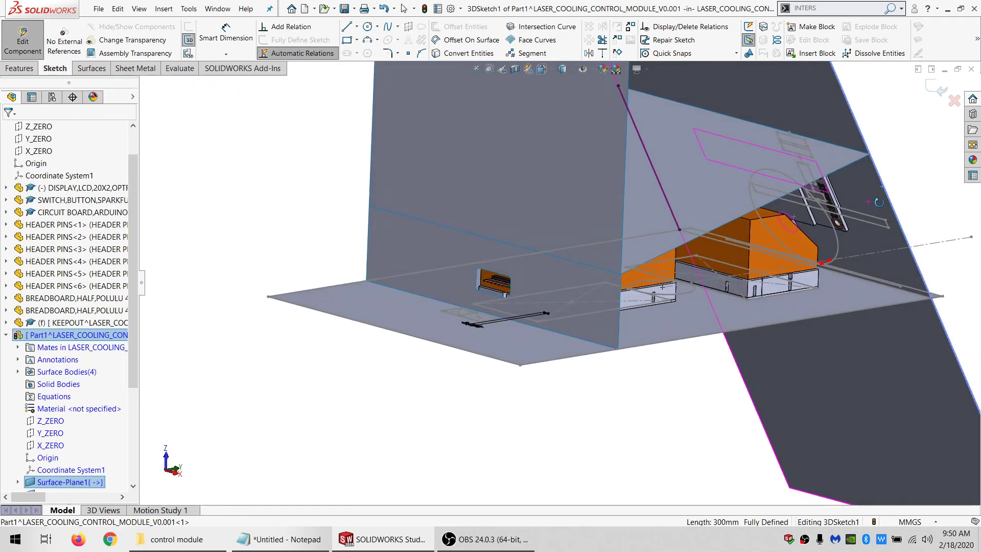
middle_drag(880, 205, 879, 207)
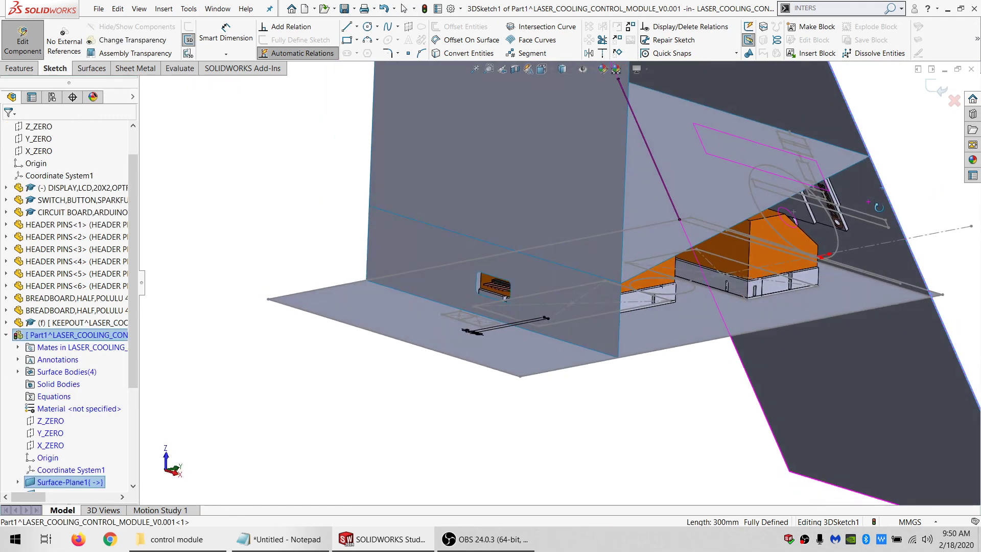
click(192, 41)
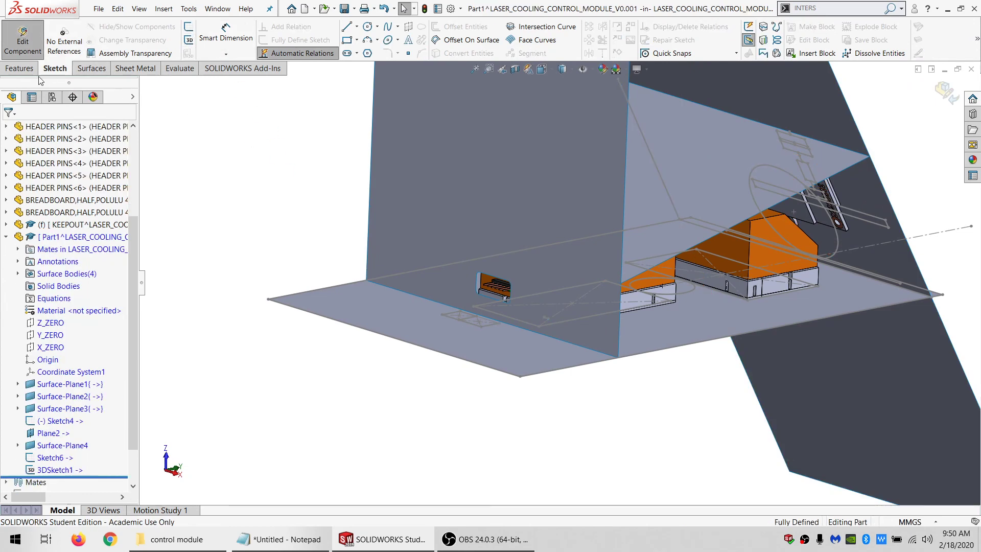
- Create a reference plane coincident with the offset line's end point and the angled surface's side edge
click(570, 30)
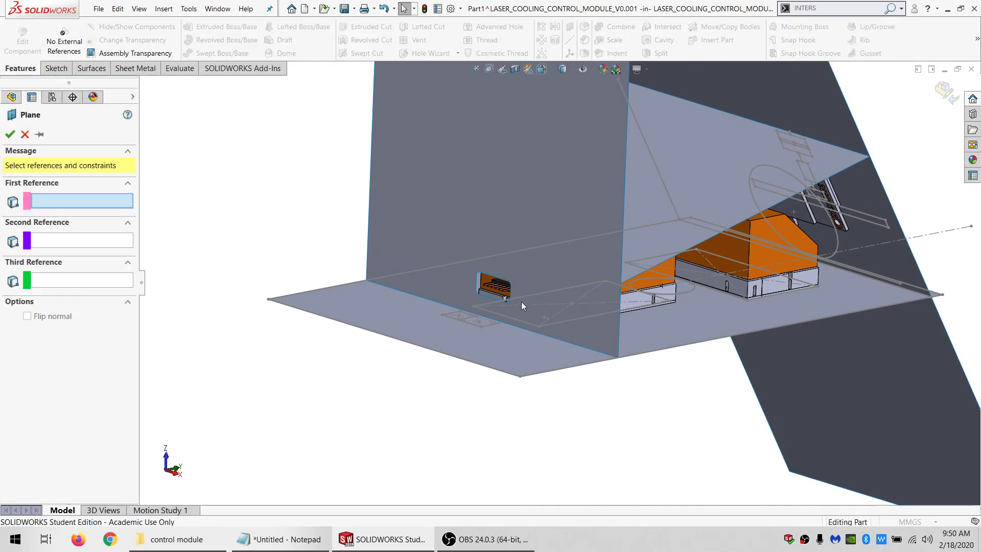
middle_drag(553, 324, 553, 325)
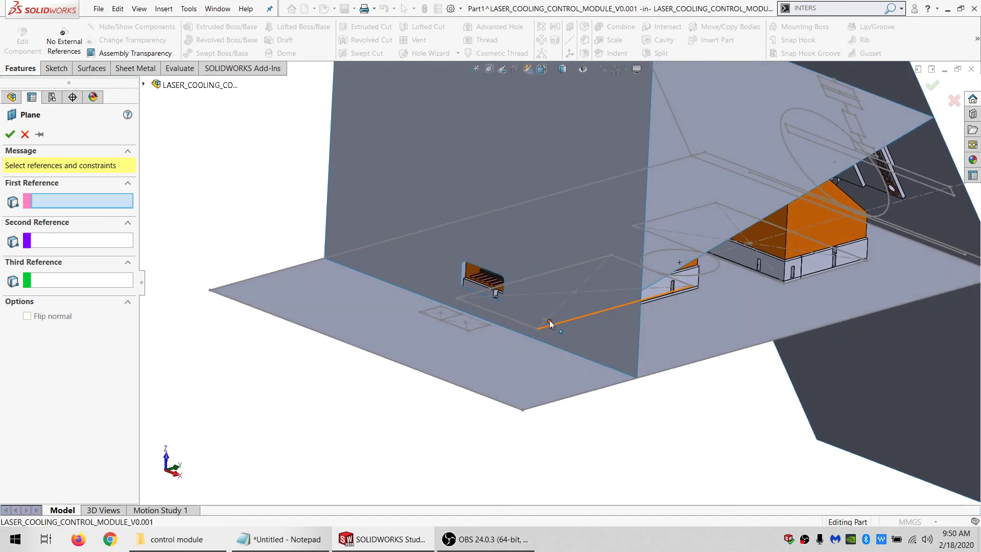
click(550, 323)
click(949, 154)
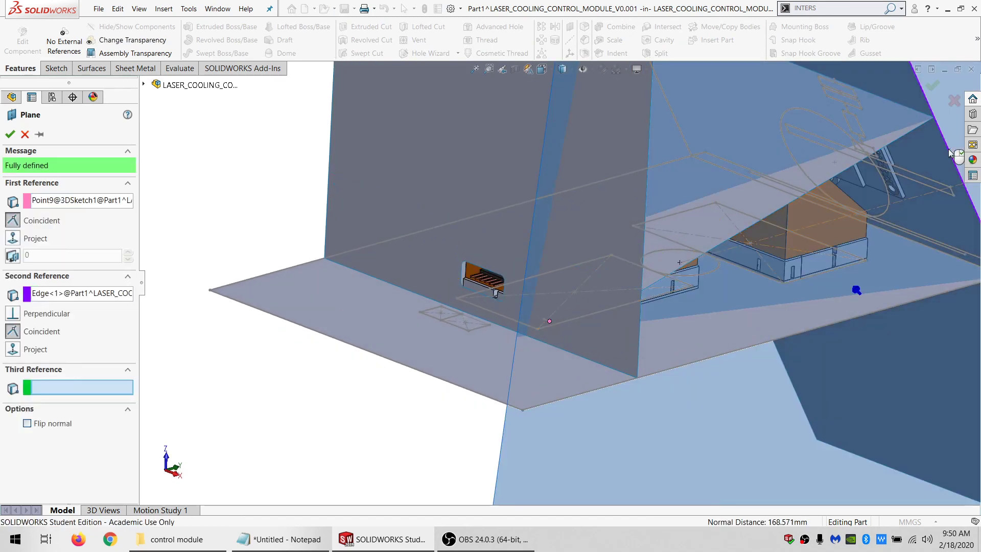
click(9, 134)
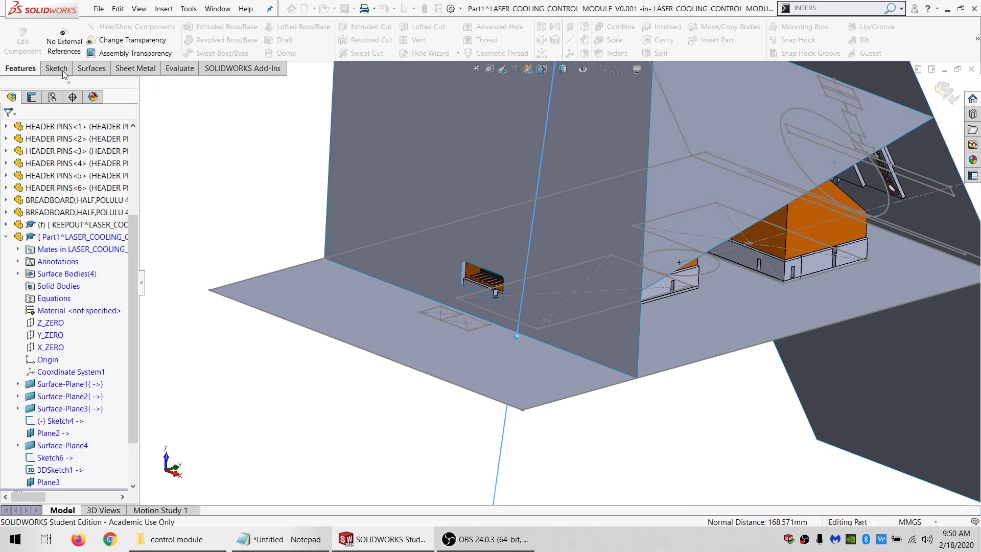
- Sketch a center rectangle about 674 mm long on the new side plane, centered on the sketch origin and enclosing the other surfaces
click(56, 68)
click(188, 26)
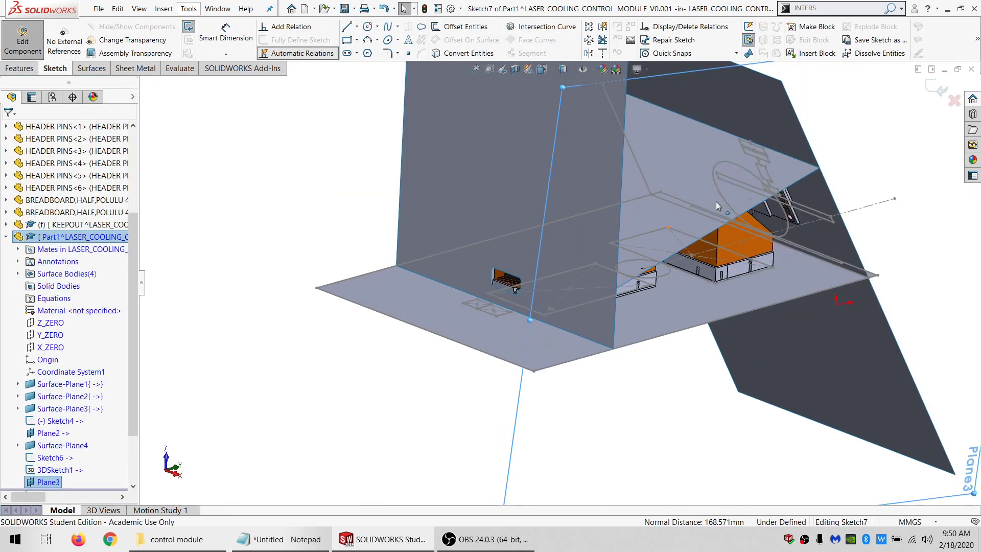
middle_drag(647, 236, 637, 262)
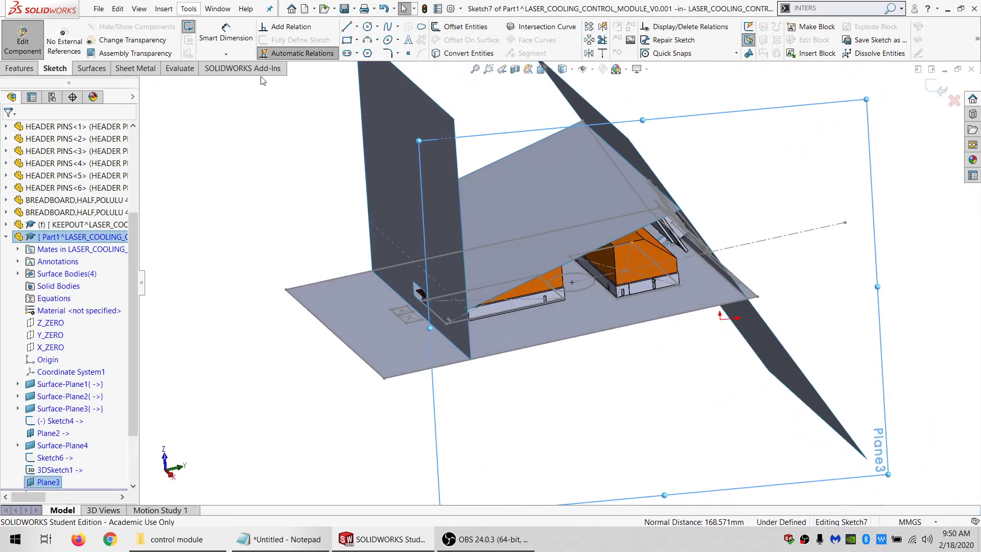
click(350, 47)
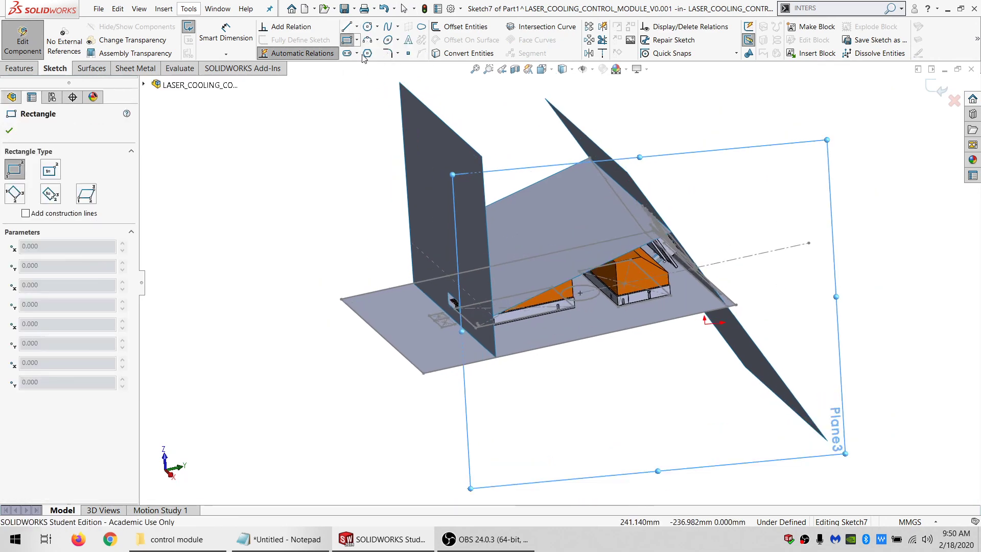
click(357, 41)
click(380, 70)
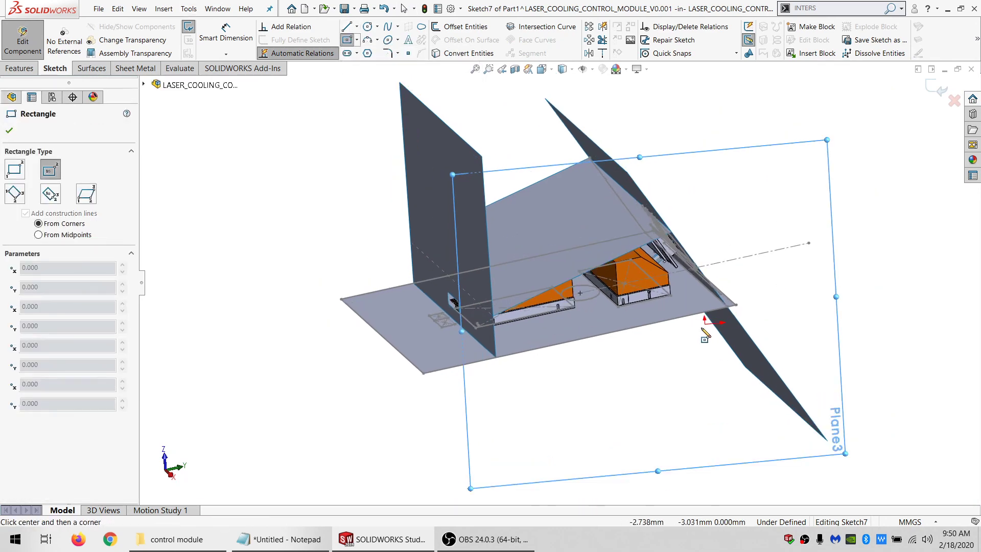
click(705, 324)
scroll(639, 352, up, 3)
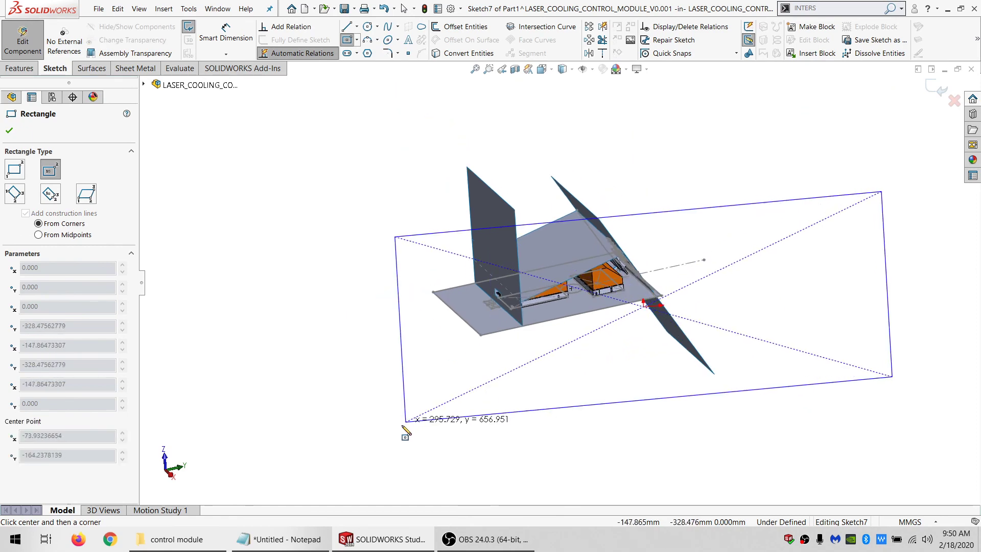
click(399, 427)
key(Escape)
- Make two adjacent sides of the rectangle equal and set the side length to 700 mm
click(433, 424)
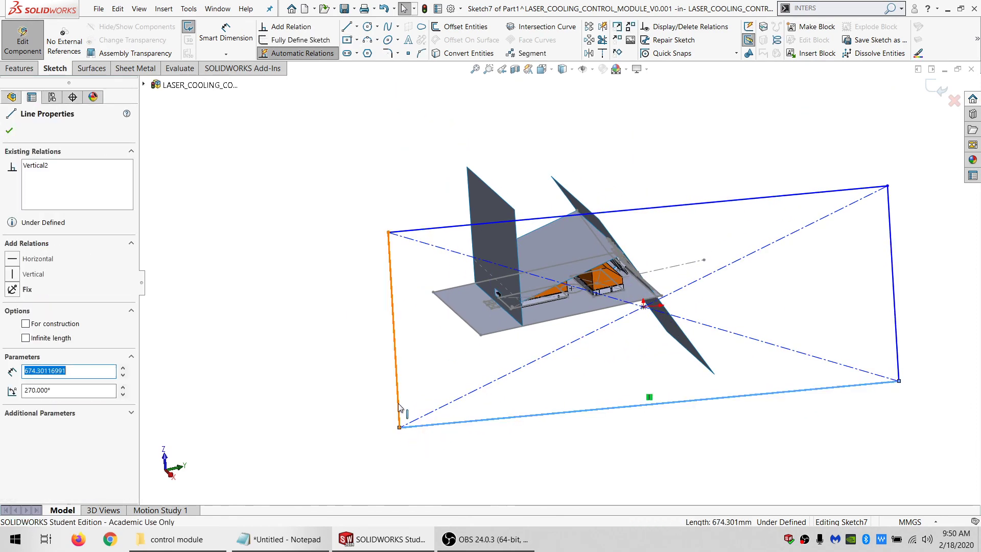
ctrl+click(398, 412)
click(31, 387)
key(Escape)
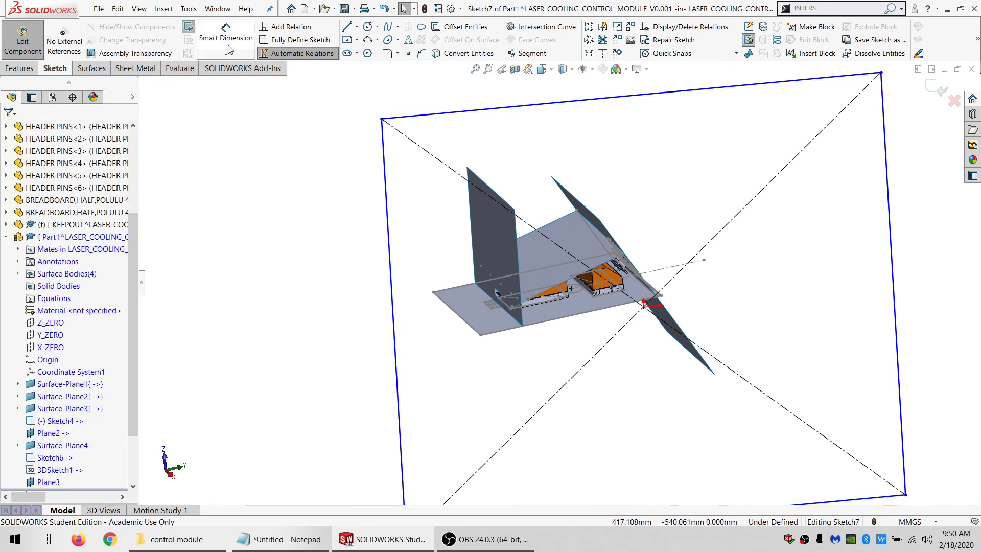
click(225, 38)
click(390, 120)
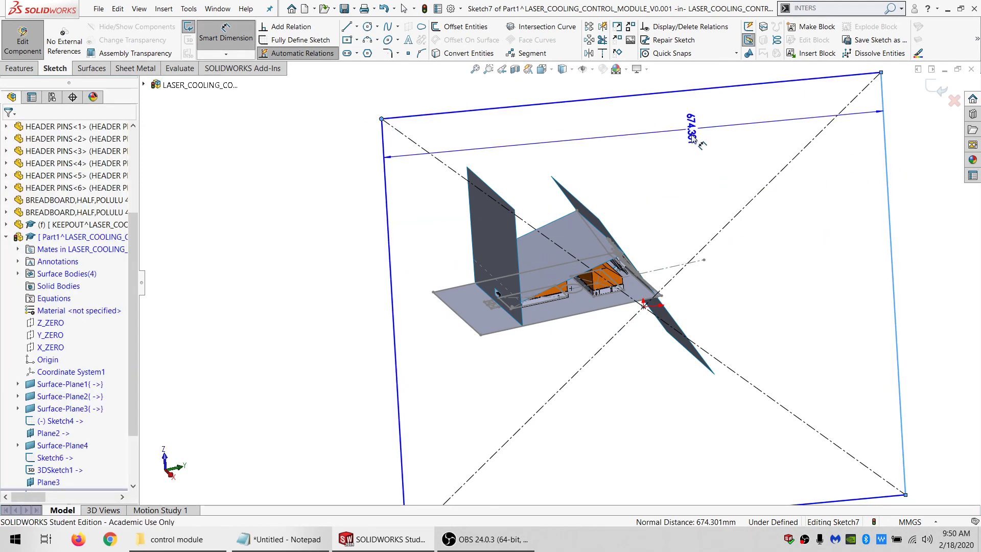
click(693, 139)
text(700)
key(Return)
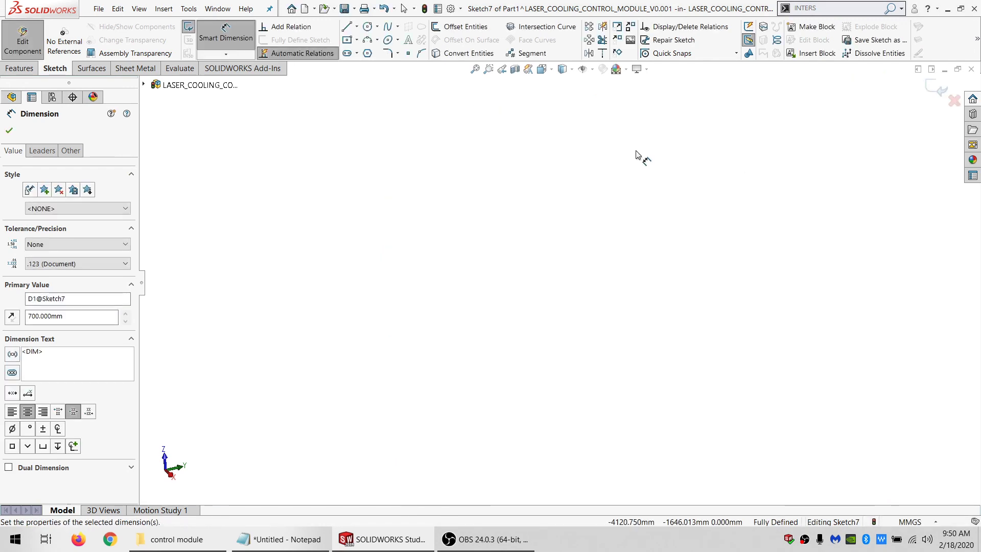
- Create a planar surface from the 700 mm square sketch
click(90, 68)
click(276, 51)
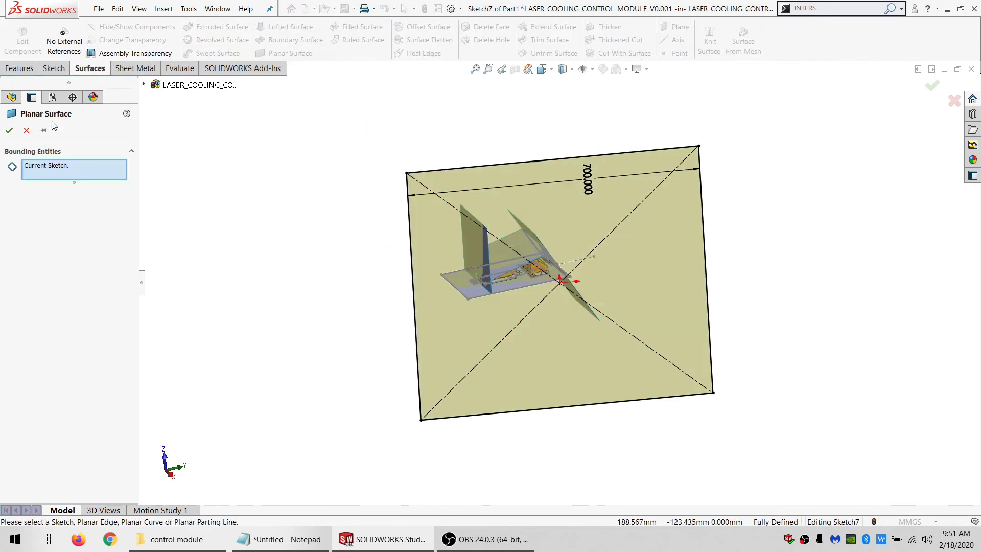
click(10, 131)
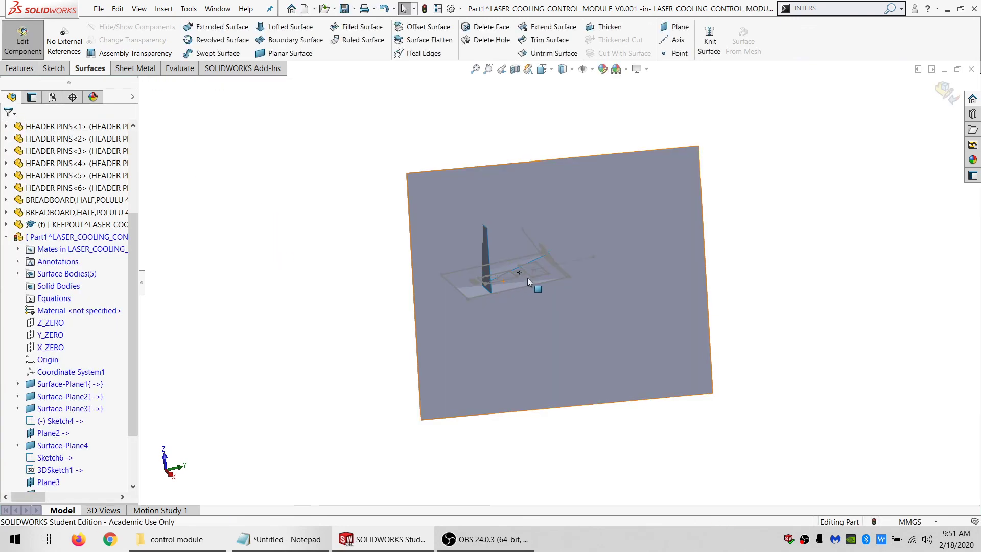
- Stop editing Part1 within the assembly and open the part in its own window
scroll(531, 279, down, 3)
middle_drag(544, 270, 613, 353)
middle_drag(496, 300, 568, 321)
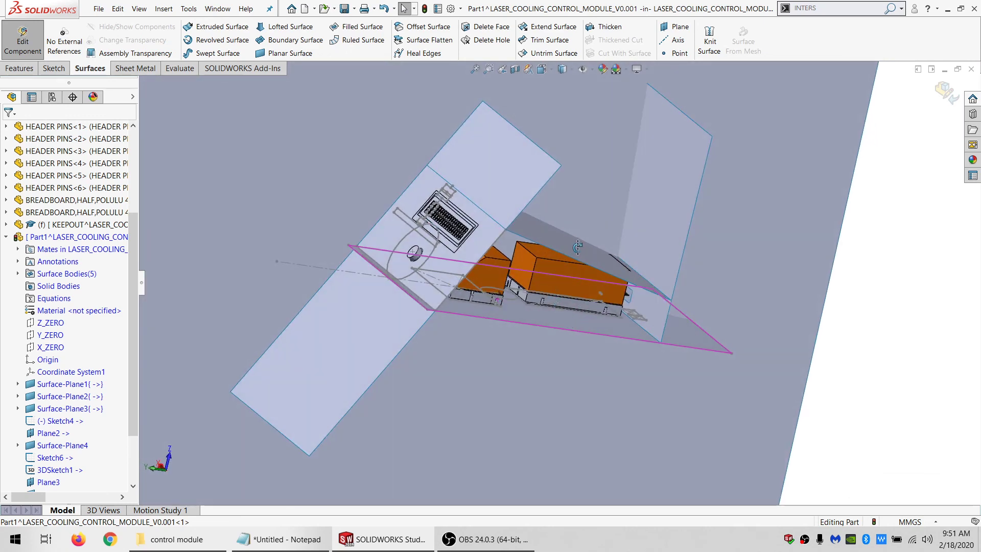
middle_drag(534, 235, 498, 228)
click(23, 40)
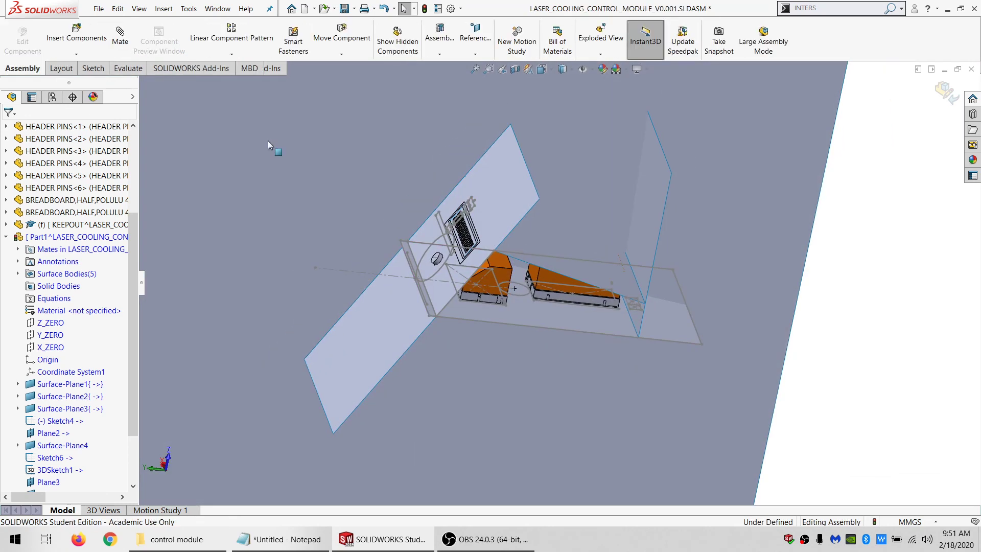
click(336, 175)
click(388, 116)
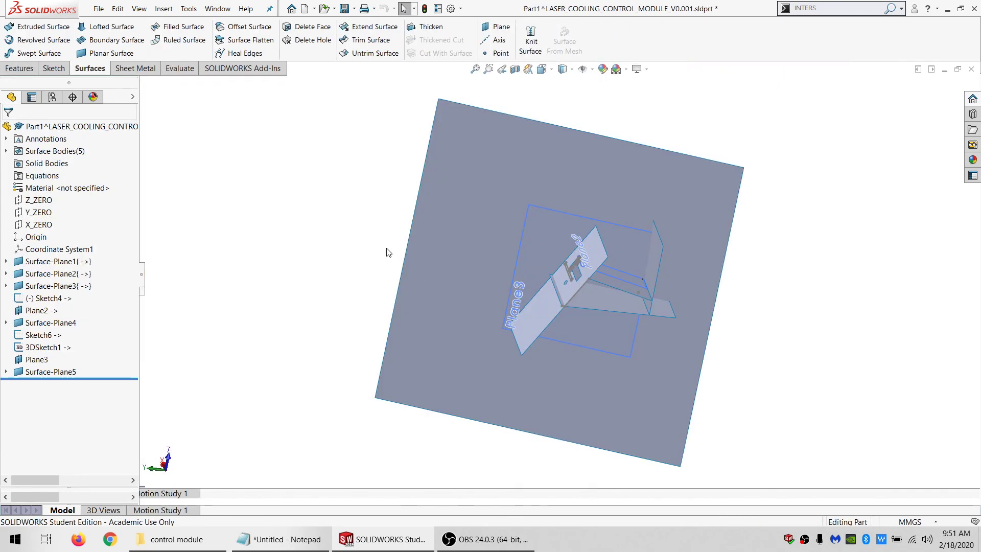
- Hide 3DSketch1, Plane2, Sketch4 and Plane3 so that only the surfaces are displayed
middle_drag(582, 292, 567, 307)
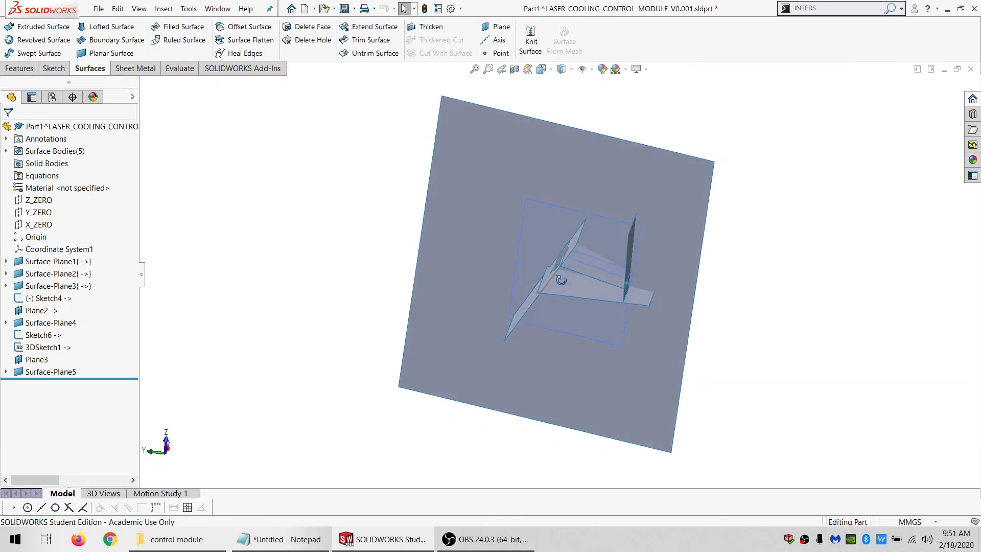
click(36, 337)
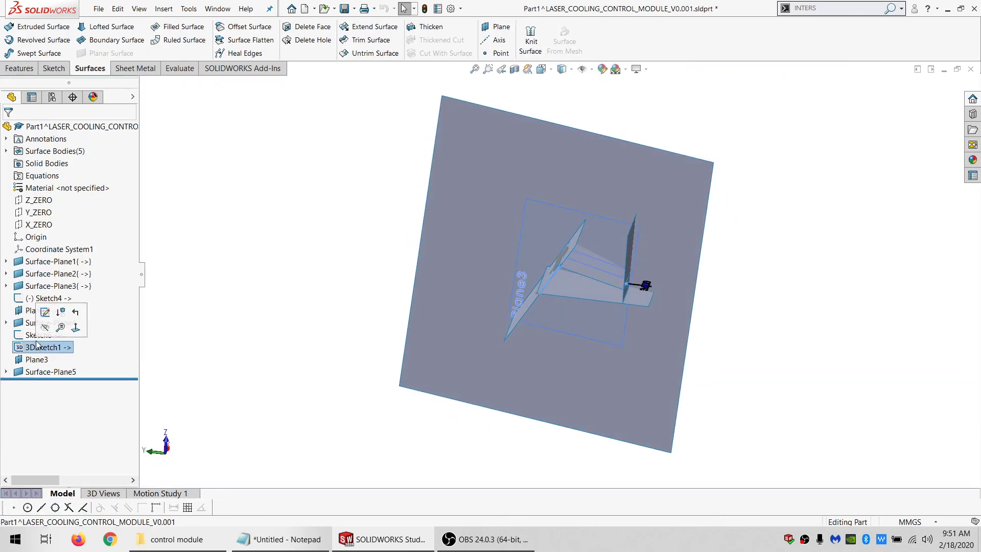
click(53, 321)
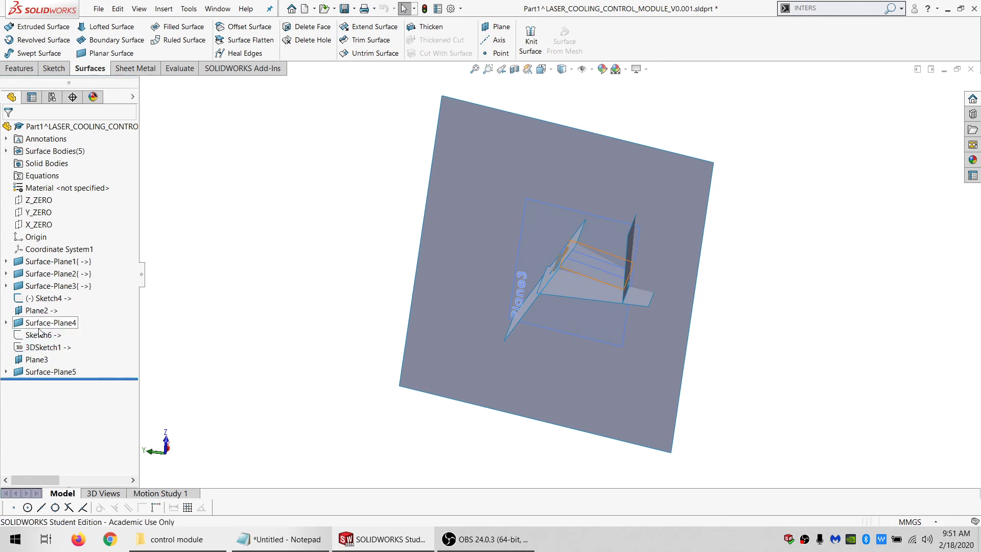
click(40, 312)
click(57, 297)
click(46, 298)
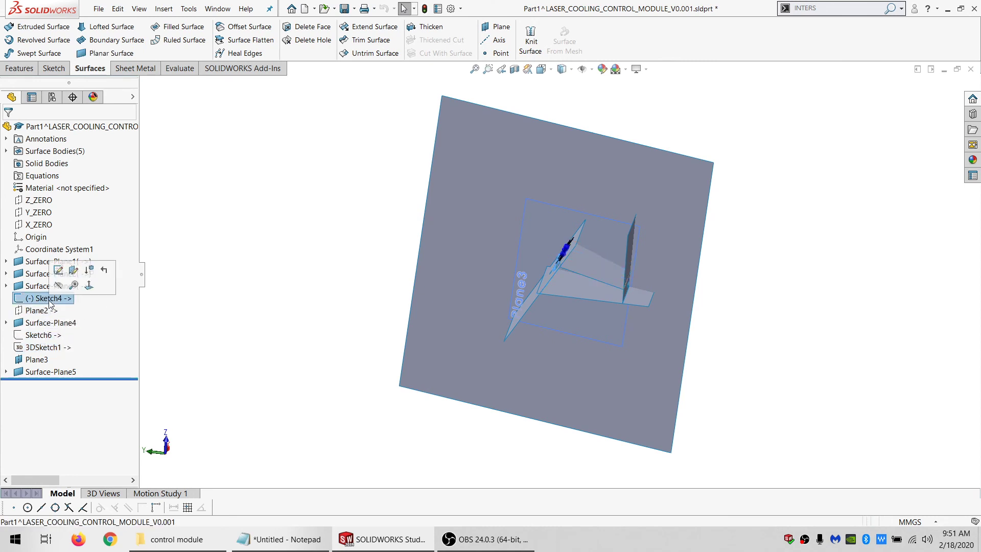
click(60, 289)
click(36, 359)
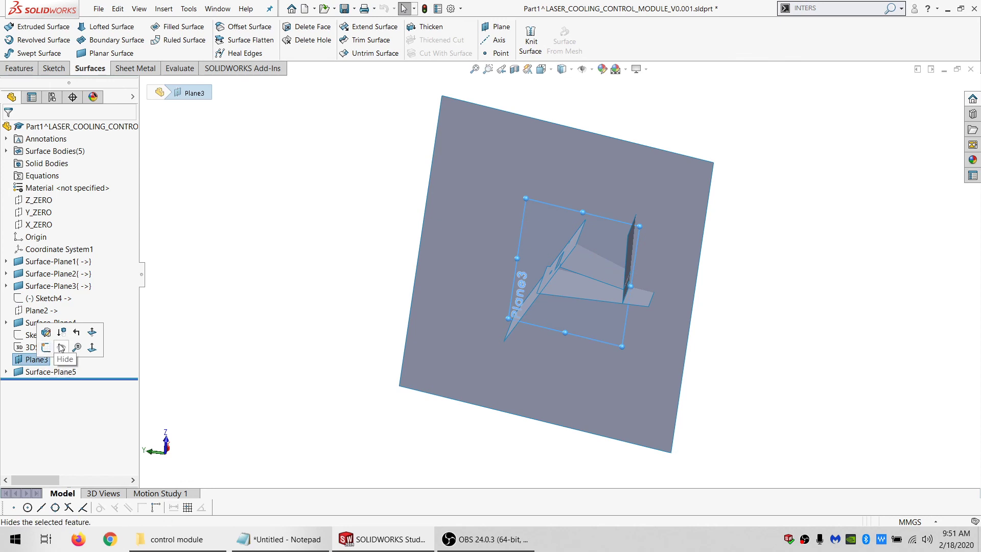
click(59, 346)
- Mirror the large side surface body Surface-Plane5 about the X_ZERO plane
middle_drag(553, 311, 612, 363)
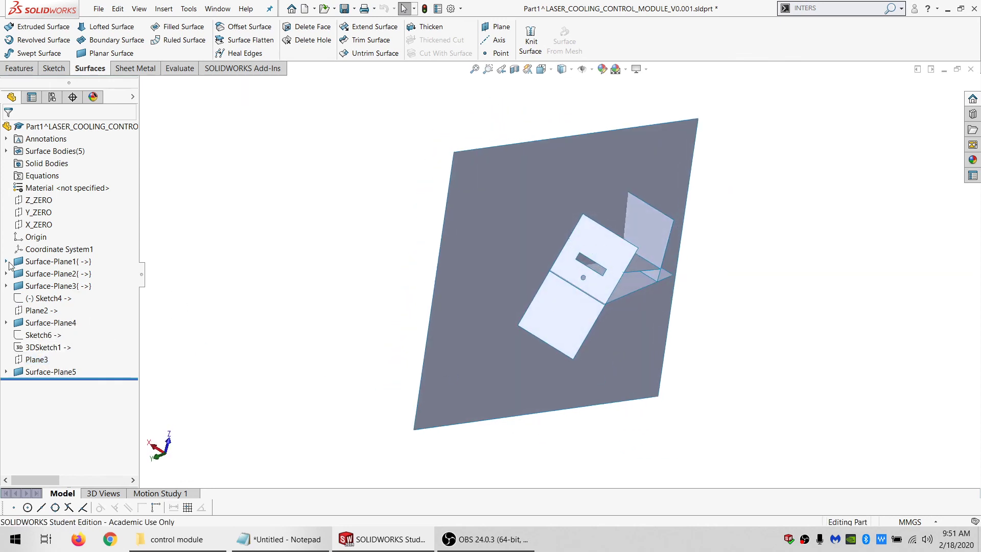
right_click(32, 216)
click(24, 227)
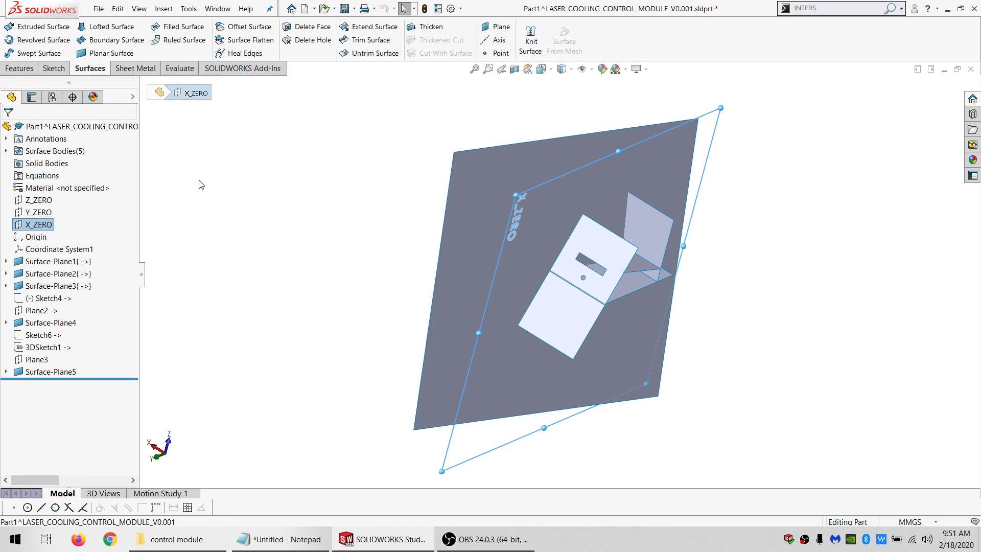
click(14, 73)
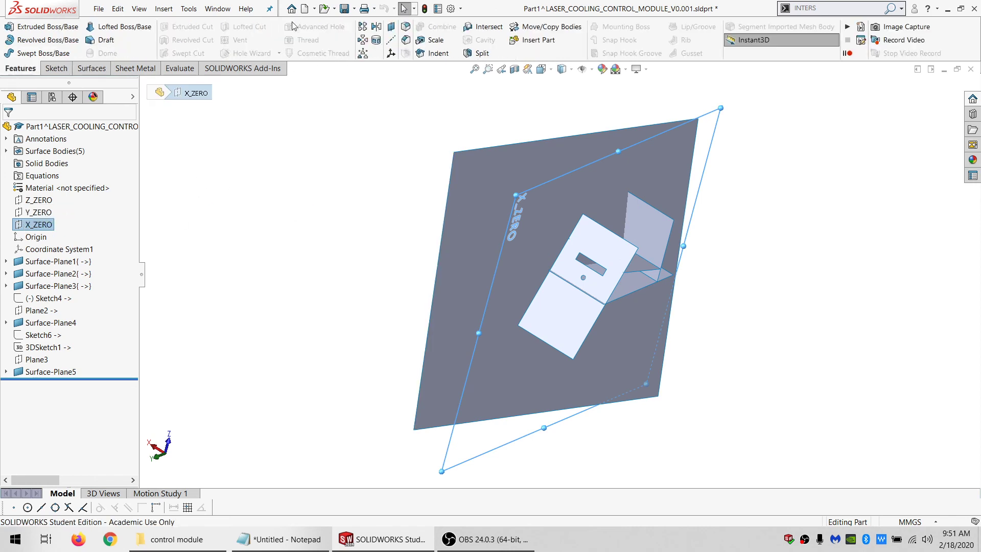
click(377, 28)
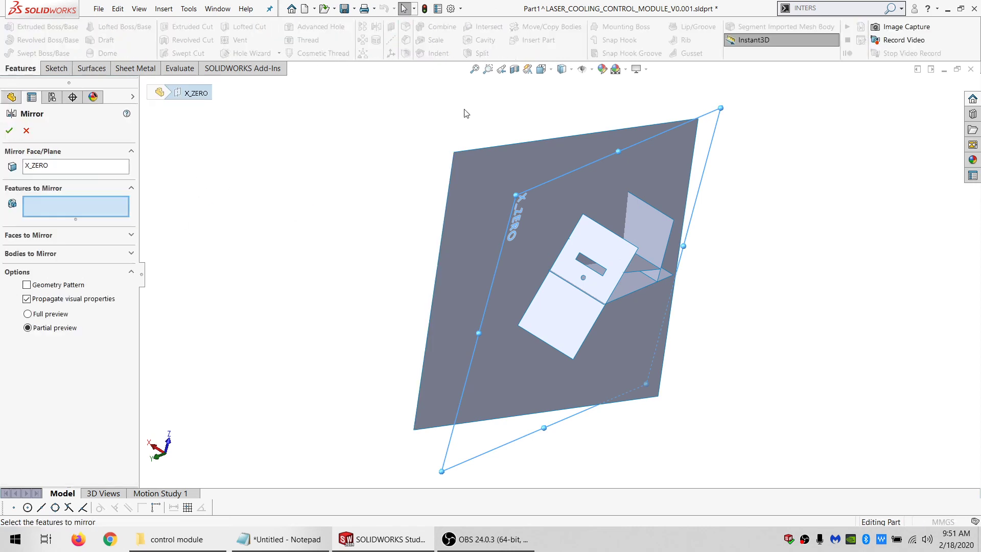
click(44, 253)
click(491, 177)
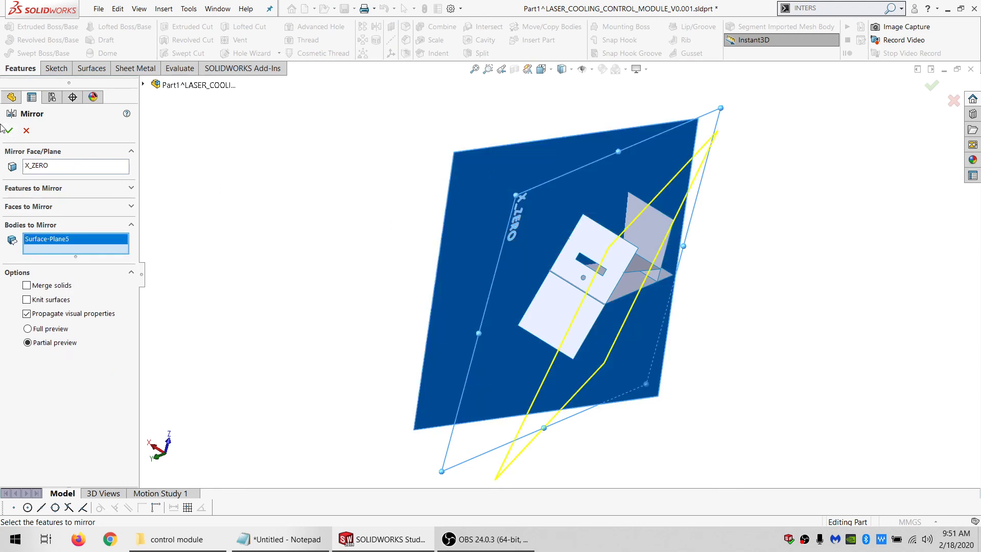
key(Return)
- Start a Split with the mirrored side surface and Surface-Plane5 as trim tools
middle_drag(615, 247, 619, 331)
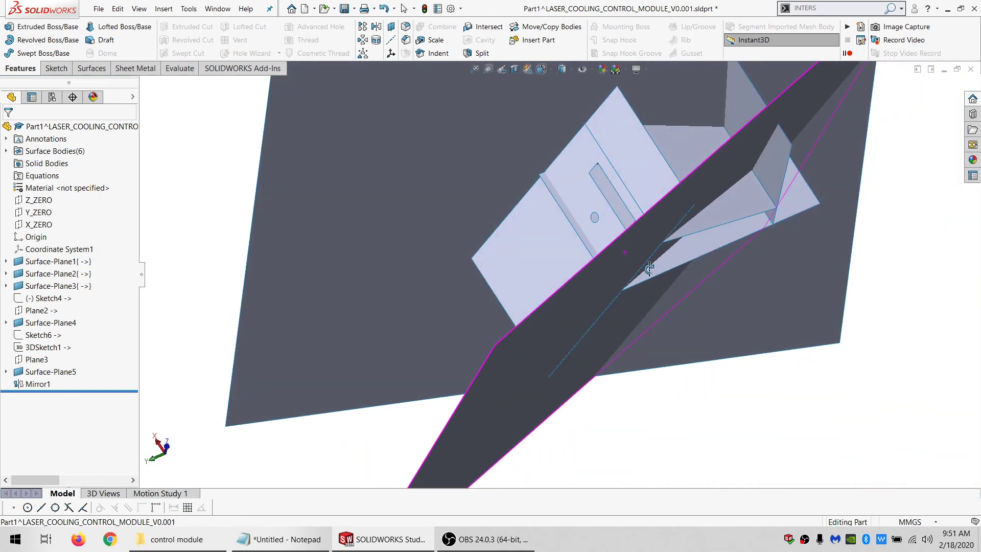
middle_drag(648, 268, 649, 306)
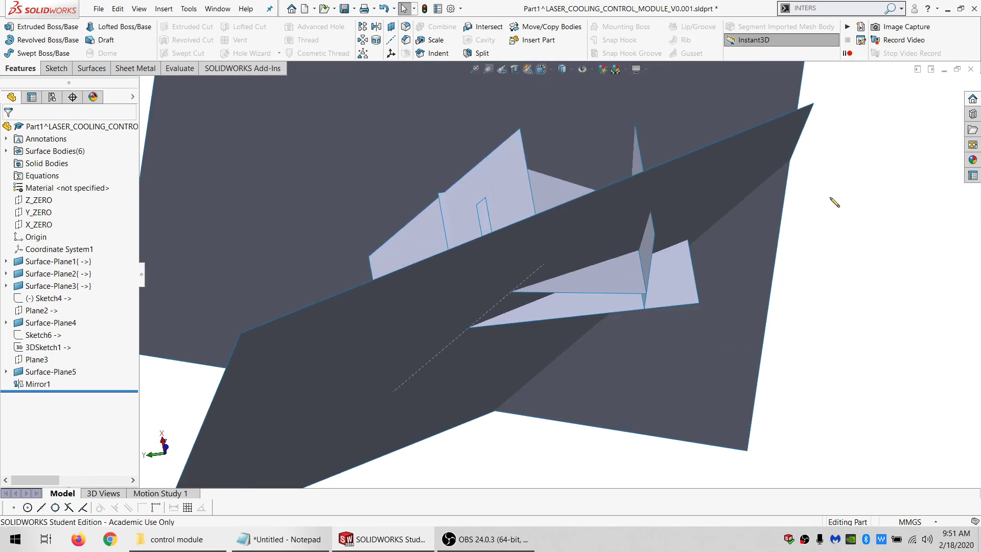
click(89, 69)
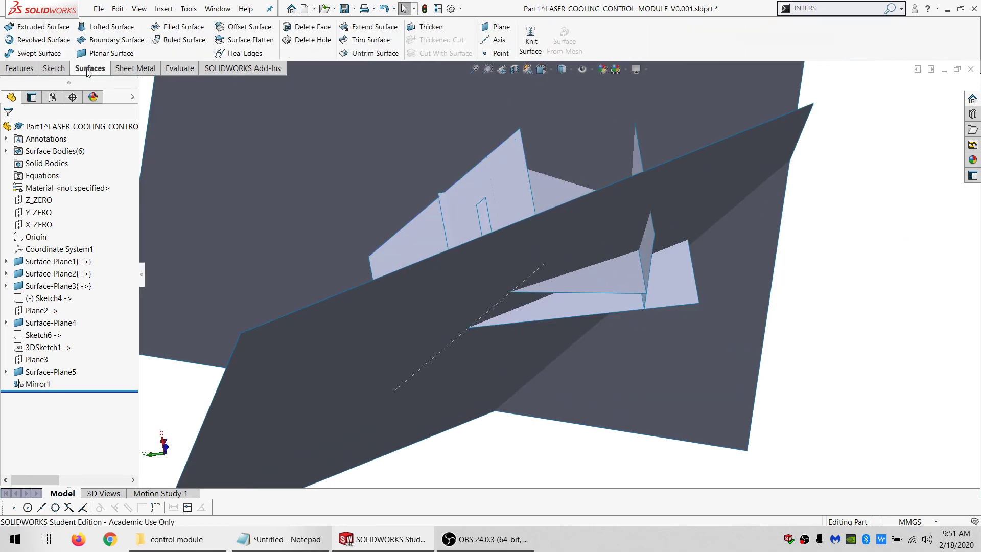
click(21, 69)
click(482, 53)
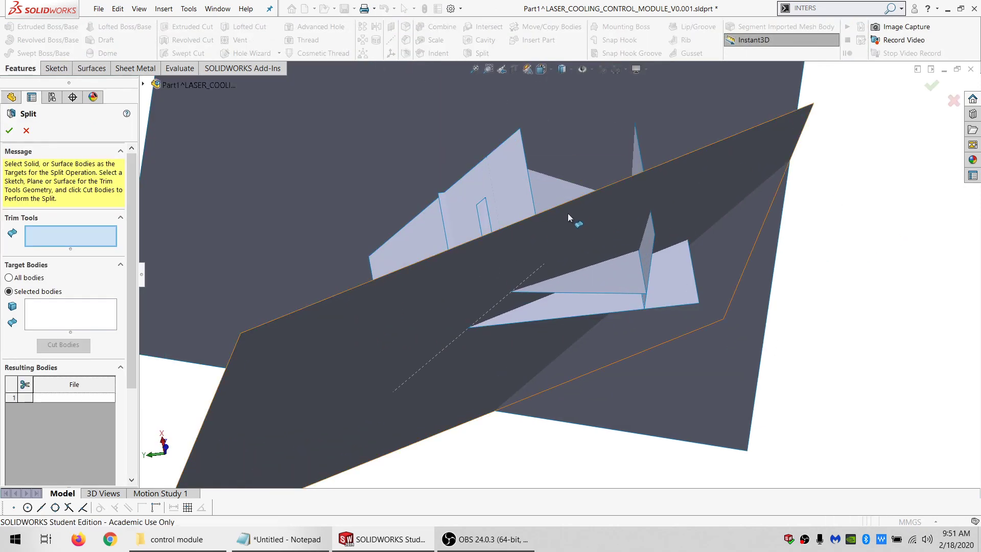
click(572, 206)
click(578, 124)
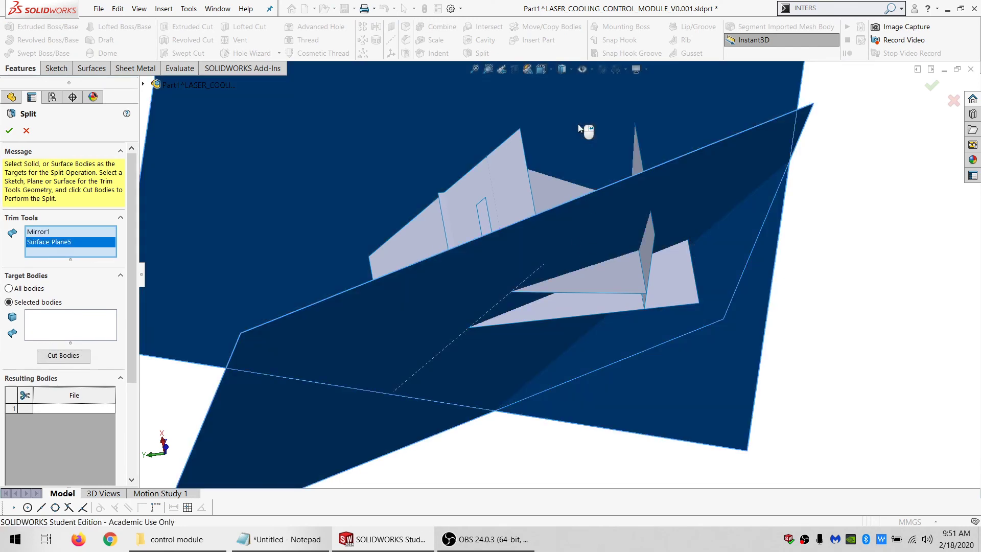
click(634, 169)
mouse_move(634, 168)
middle_down()
mouse_move(605, 199)
mouse_move(641, 176)
middle_up()
click(641, 178)
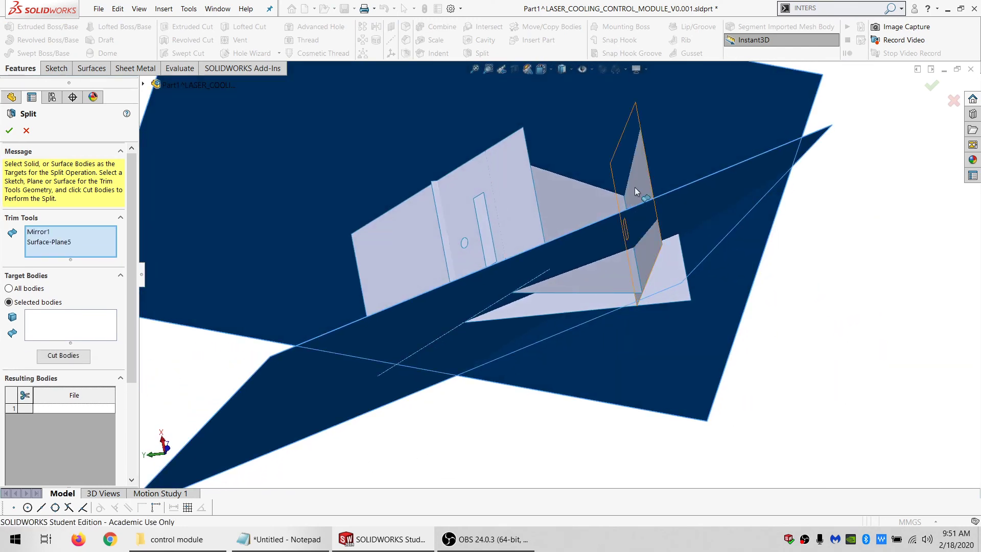
- Cut the Surface-Plane4 body with these trim tools and accept all three resulting pieces
click(55, 327)
click(581, 214)
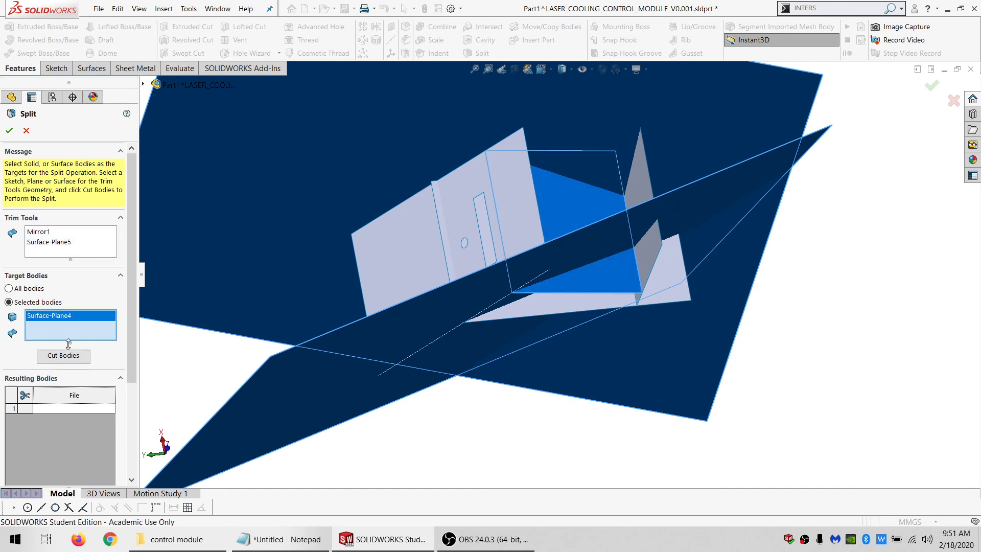
click(70, 356)
click(24, 407)
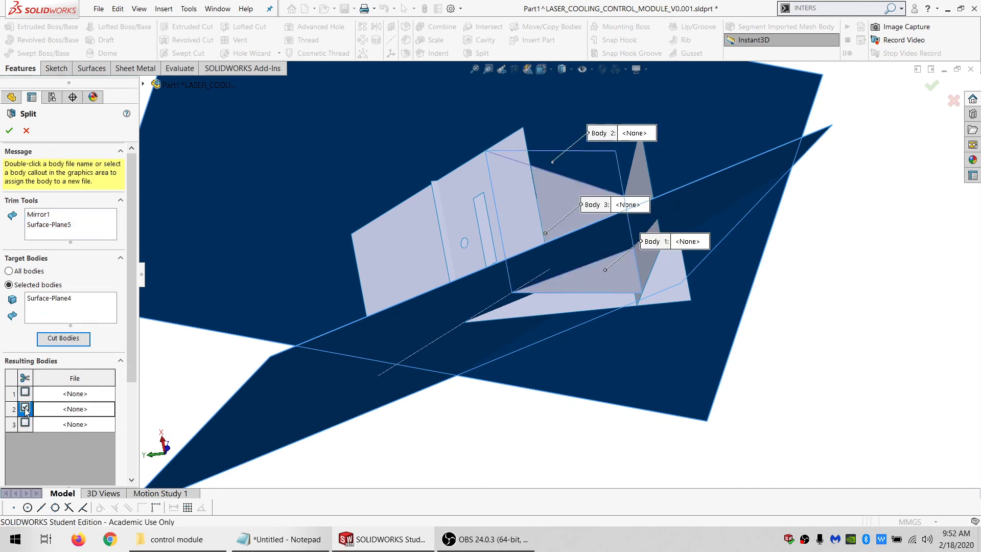
click(24, 379)
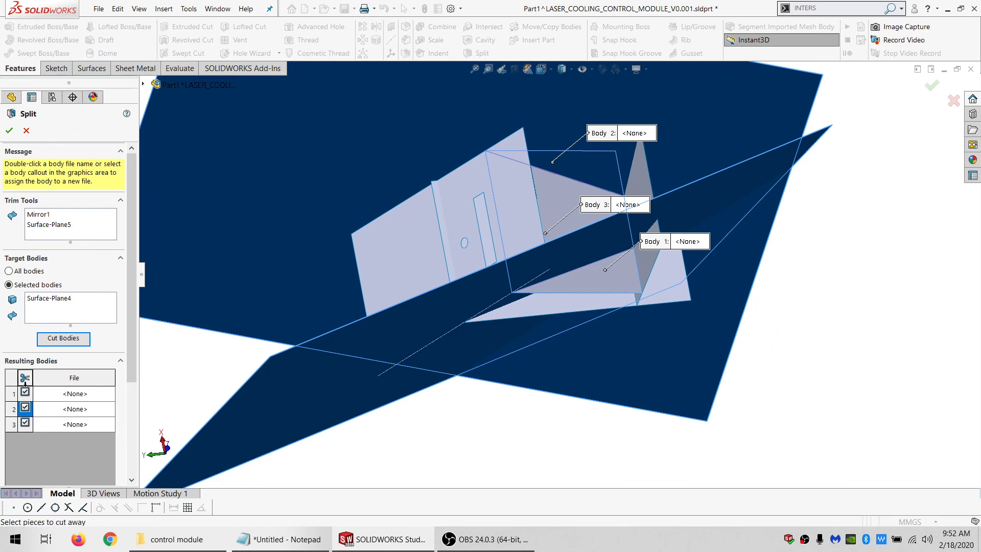
click(10, 131)
- Delete the two outer pieces Split1[1] and Split1[2], leaving only the piece between the side surfaces
double_click(37, 151)
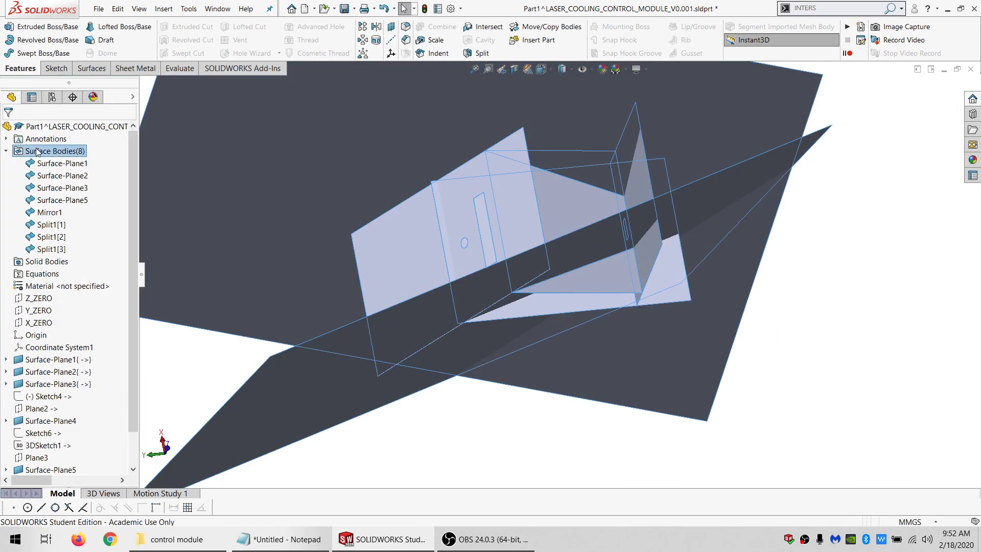
click(55, 164)
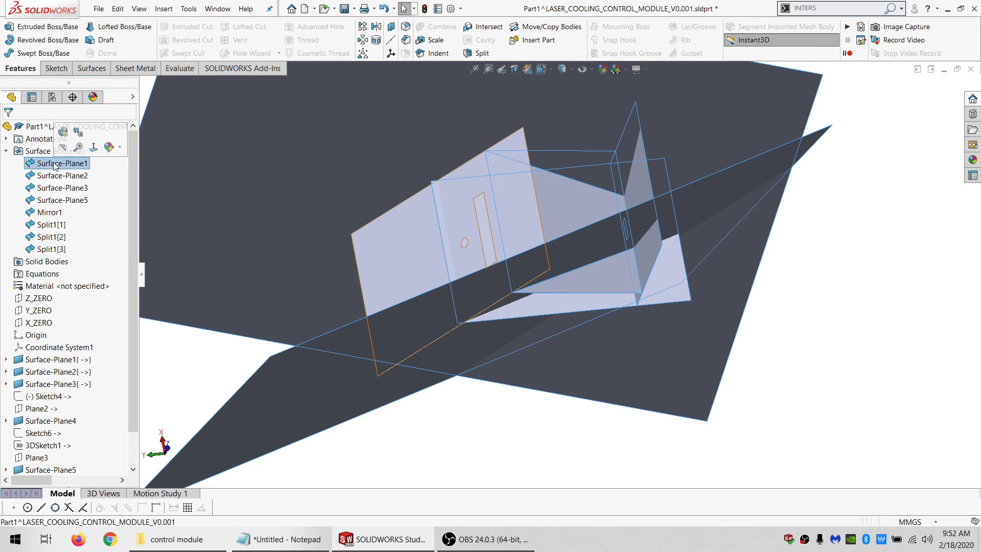
click(49, 249)
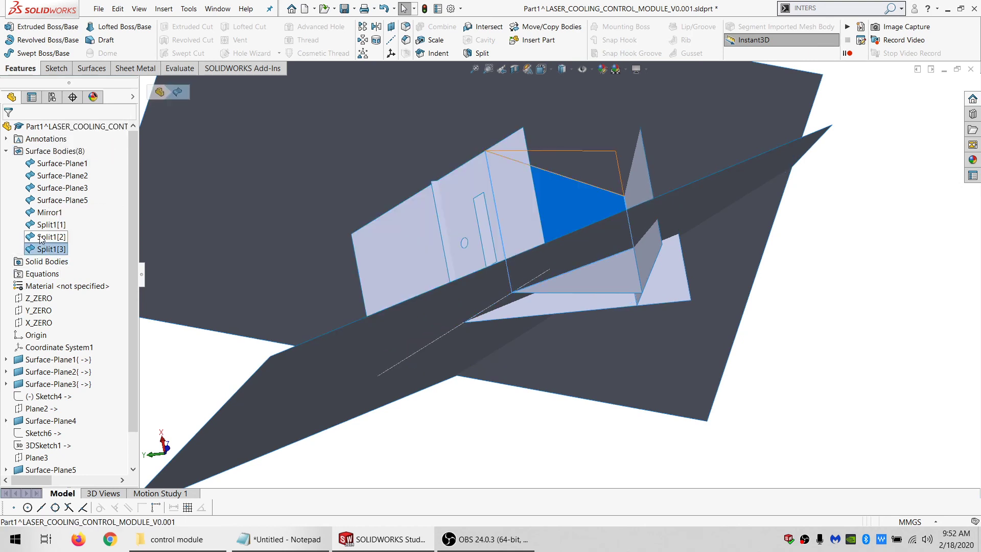
click(42, 237)
ctrl+click(34, 226)
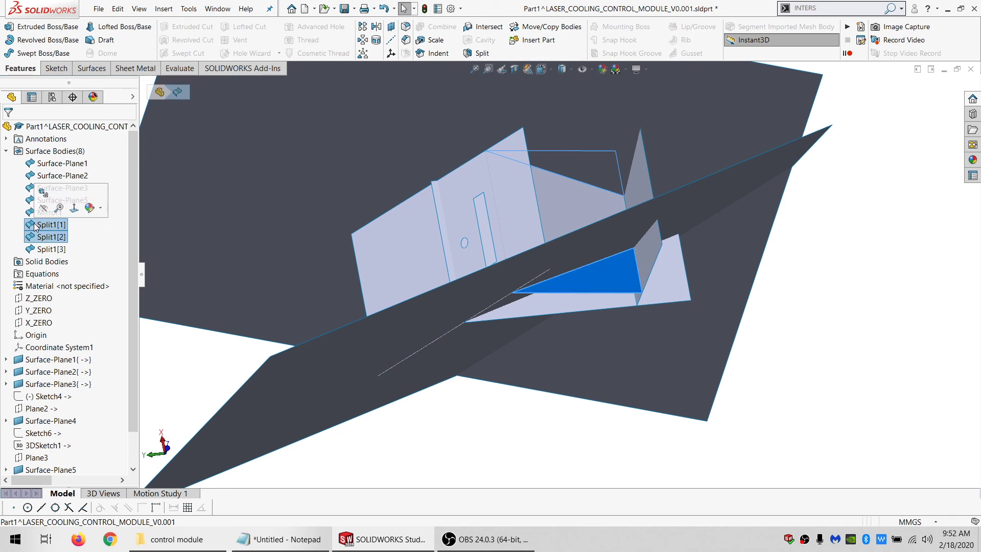
key(Delete)
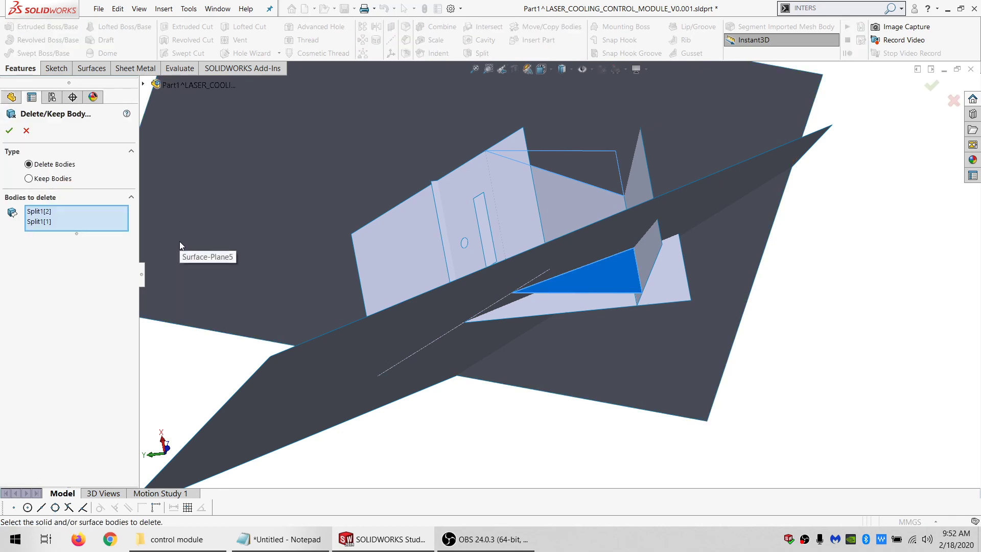
key(Return)
- Start another Split using Surface-Plane1, the trimmed Split1 surface, Surface-Plane3 and Surface-Plane2 as trim tools
middle_drag(618, 189, 599, 171)
middle_drag(582, 274, 563, 243)
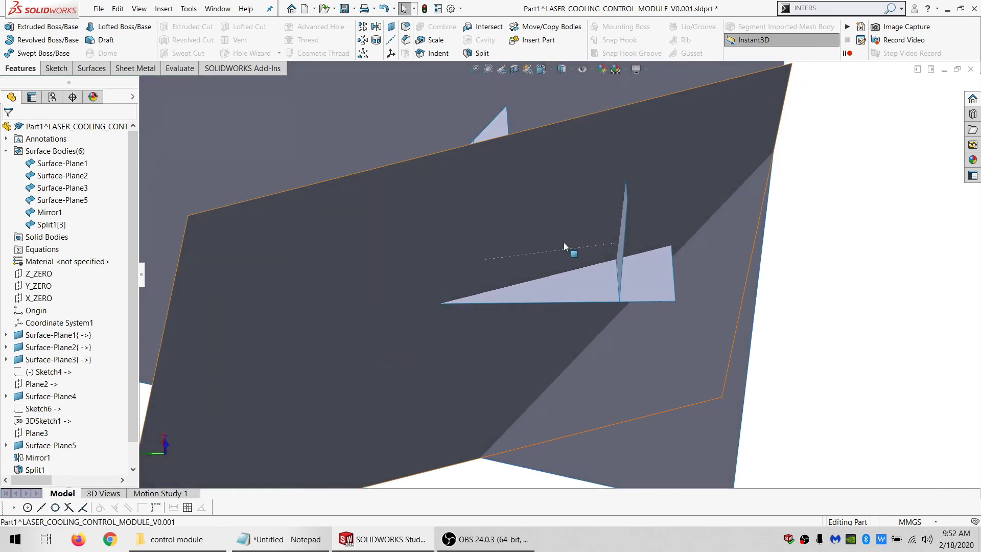
scroll(563, 243, up, 2)
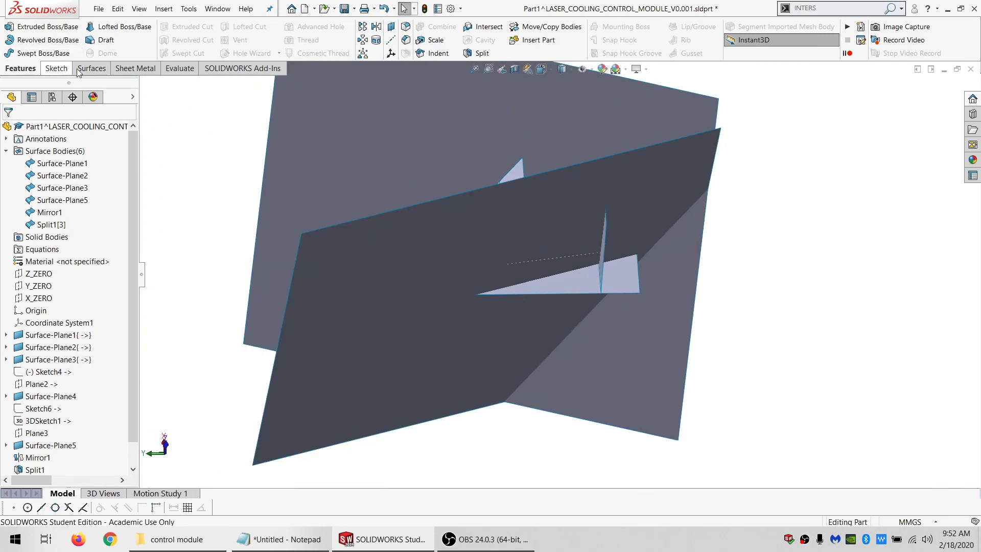
click(483, 53)
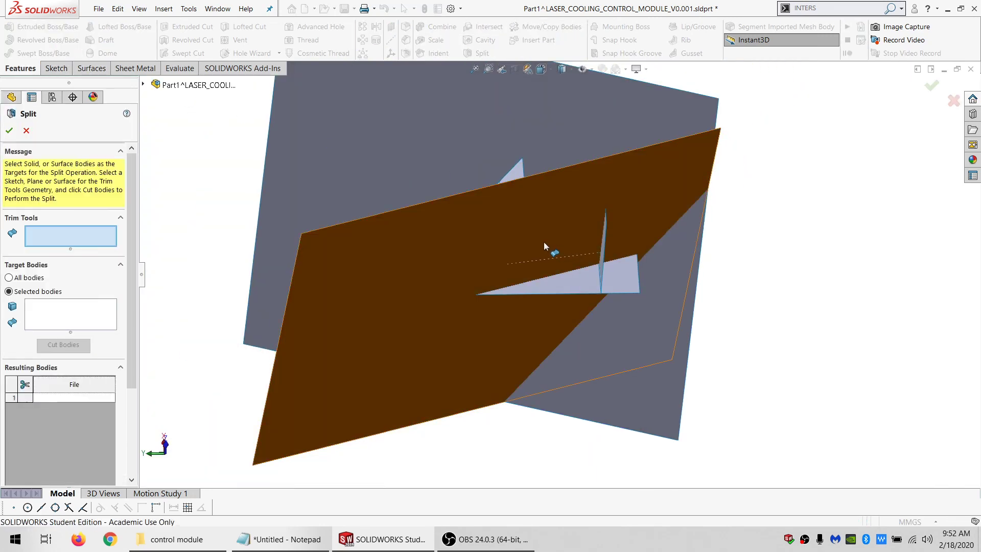
middle_drag(534, 245, 513, 219)
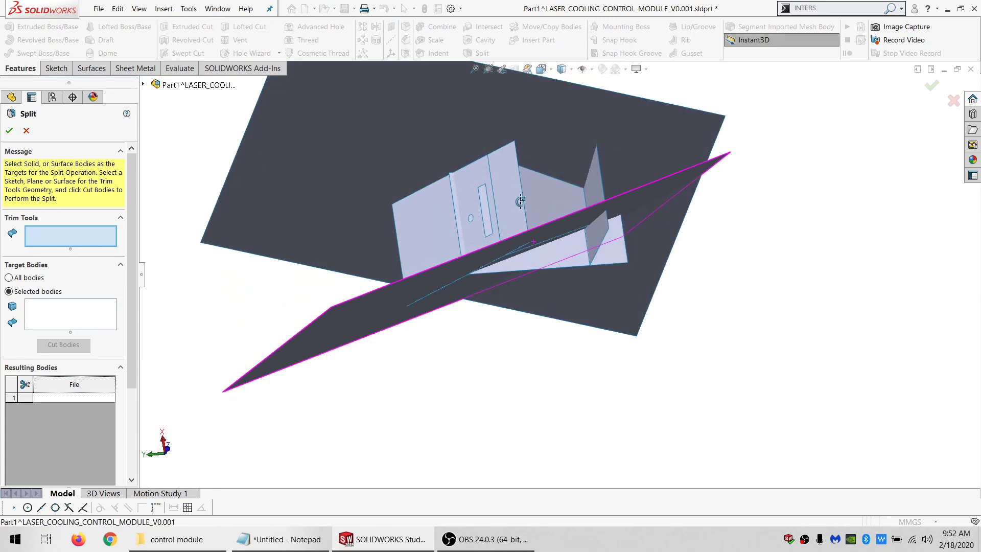
middle_drag(482, 179, 465, 173)
click(463, 176)
click(572, 201)
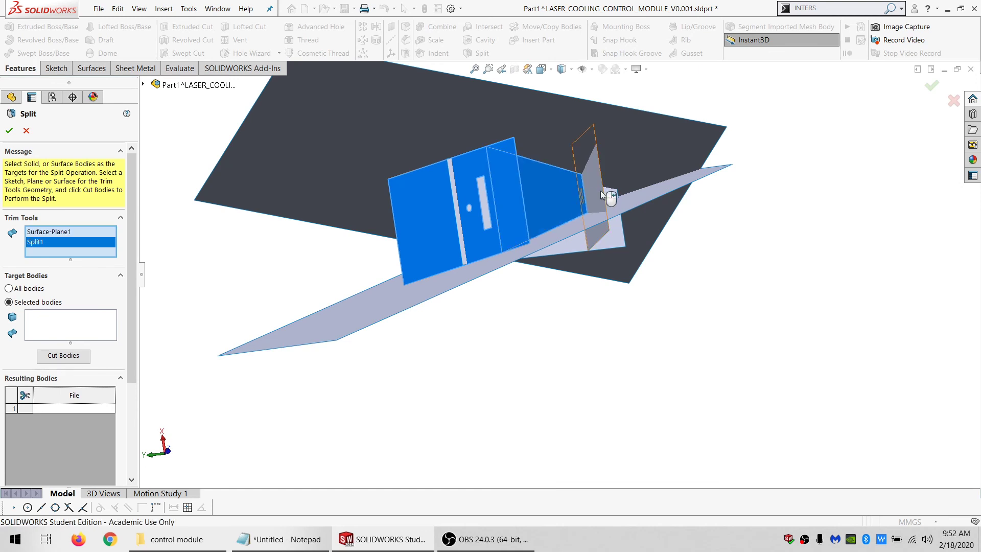
click(599, 247)
click(610, 238)
- Cut the two large side surfaces, Mirror1 and Surface-Plane5, and accept all four resulting pieces
click(30, 358)
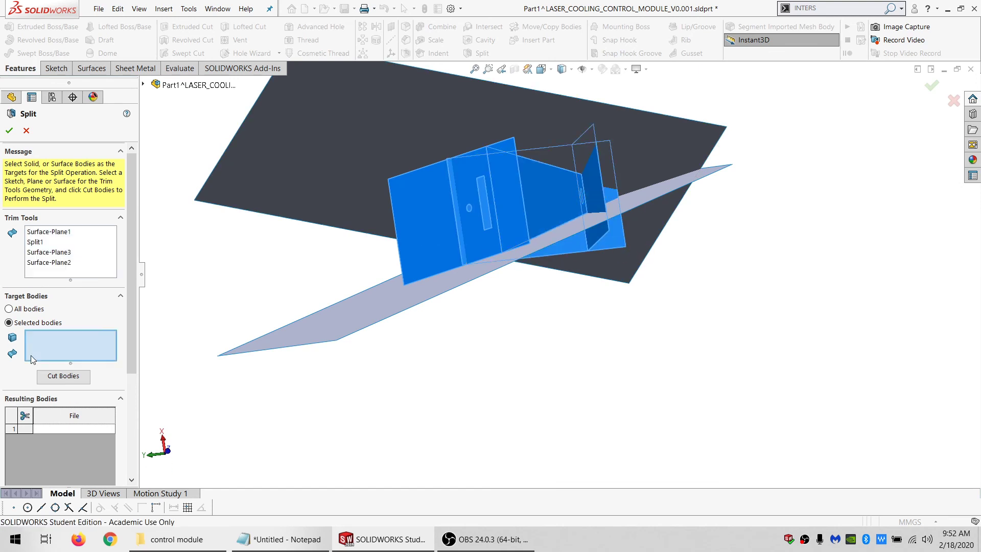
click(355, 316)
click(361, 171)
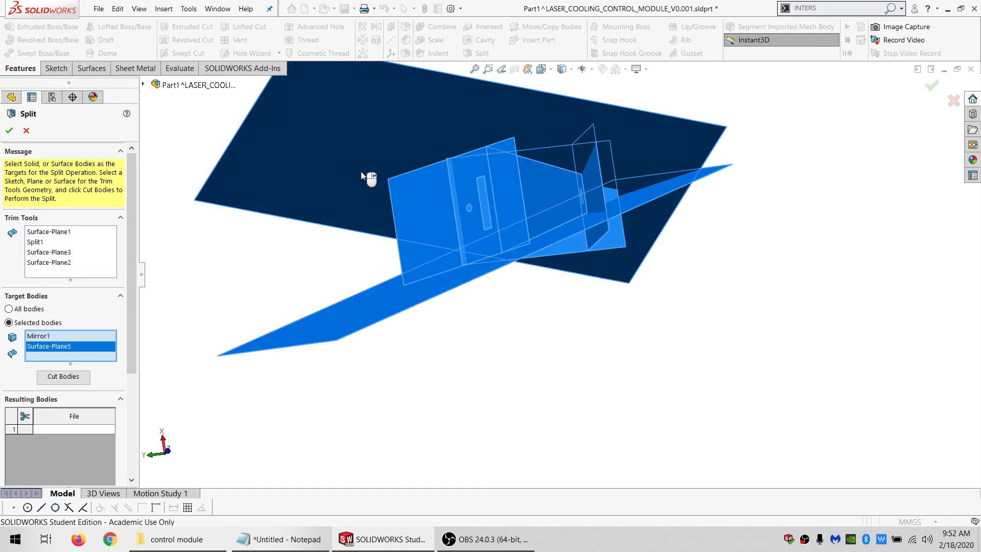
click(46, 376)
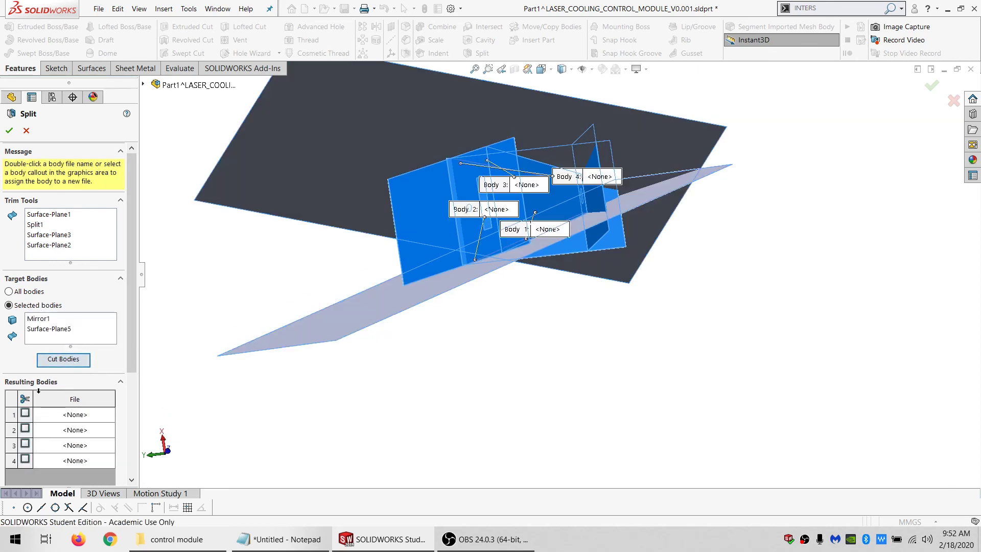
click(24, 398)
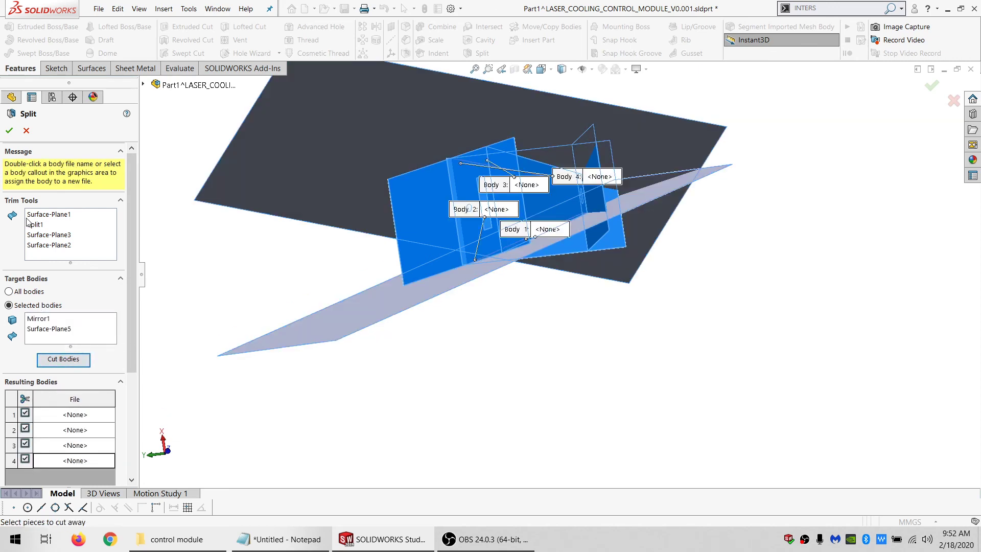
click(9, 131)
- Hide the inner side pieces Split2[1] and Split2[3] enclosed by the other surfaces
middle_drag(501, 248, 483, 175)
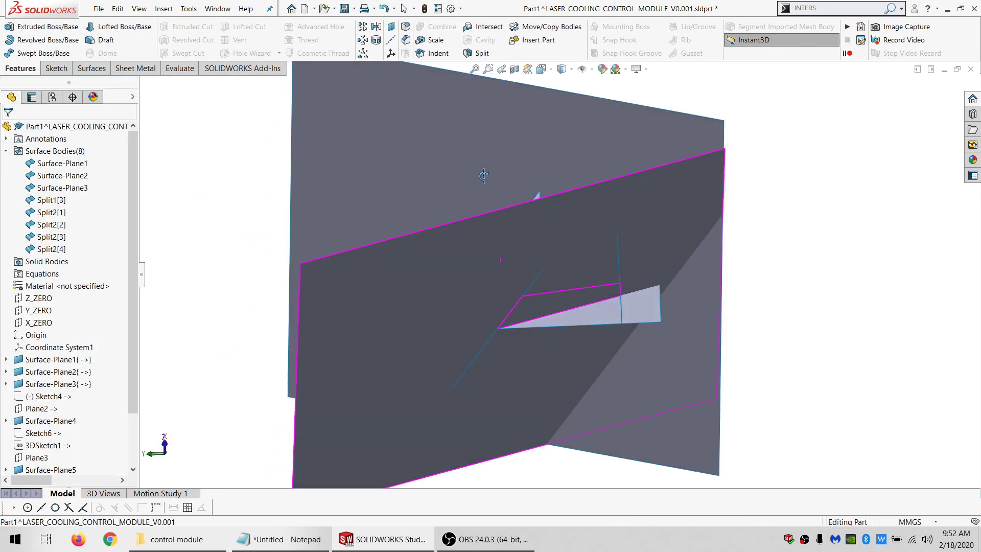
click(552, 307)
click(611, 263)
mouse_move(572, 271)
middle_down()
mouse_move(555, 344)
mouse_move(573, 286)
middle_up()
click(588, 135)
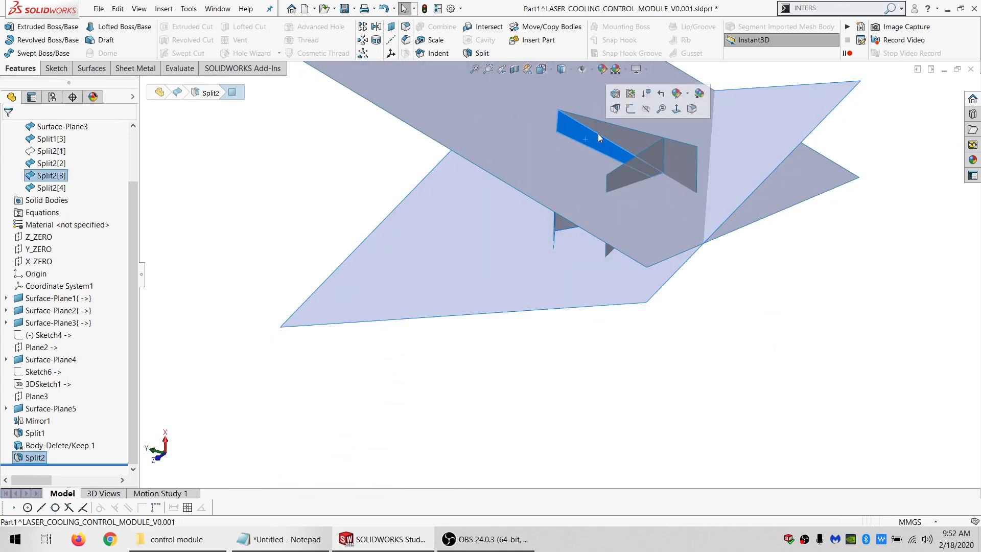
click(647, 109)
- Delete the large outer side pieces Split2[2] and Split2[4]
middle_drag(599, 216, 154, 230)
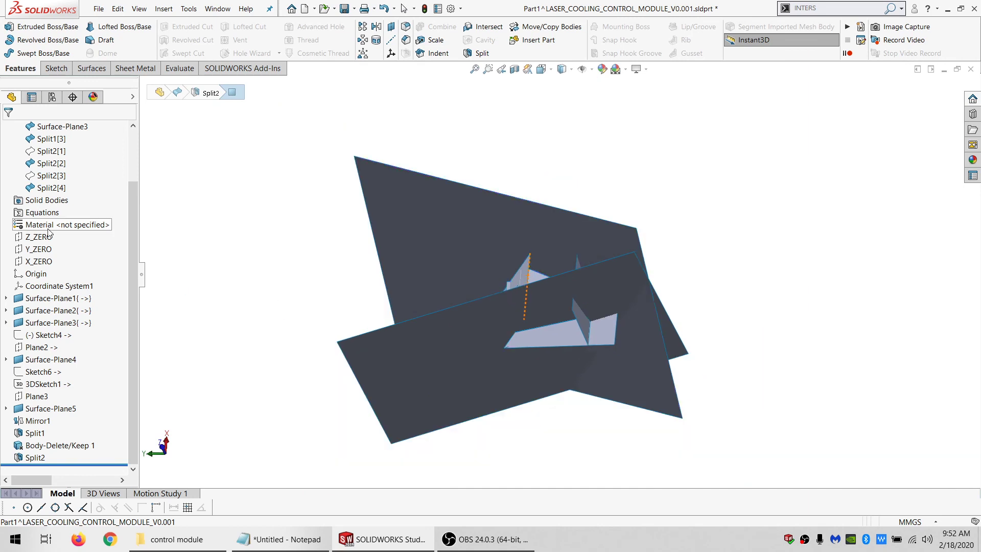
click(52, 187)
ctrl+click(43, 164)
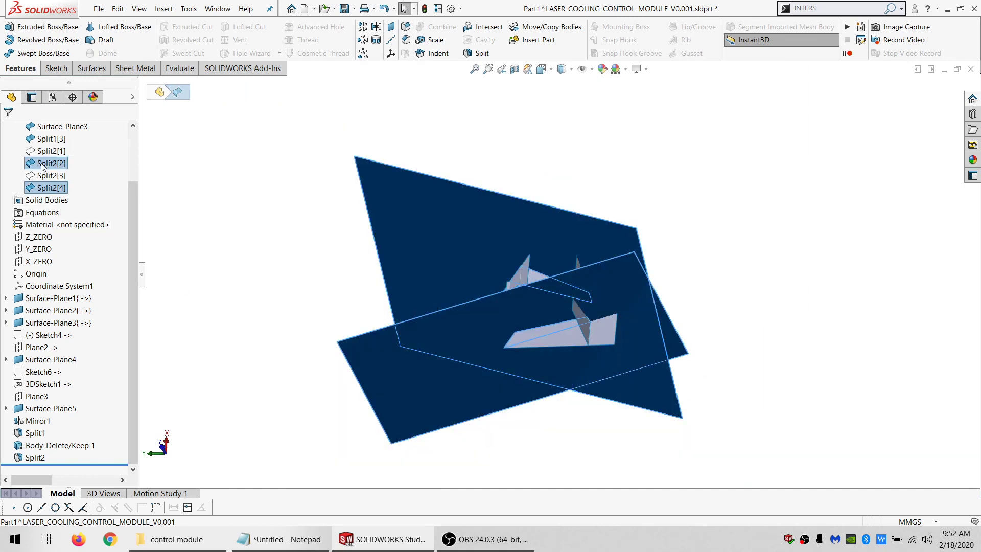
right_click(148, 256)
click(10, 130)
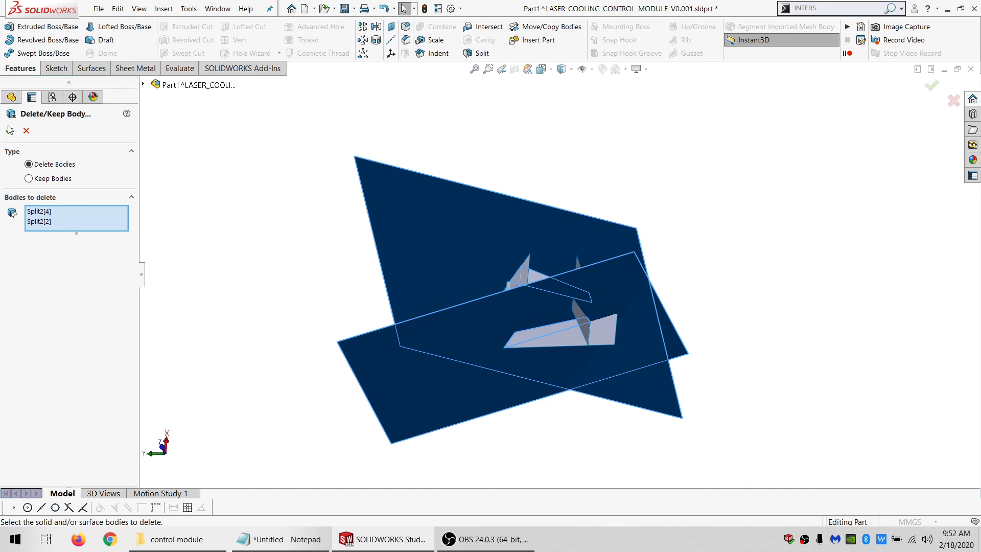
click(9, 130)
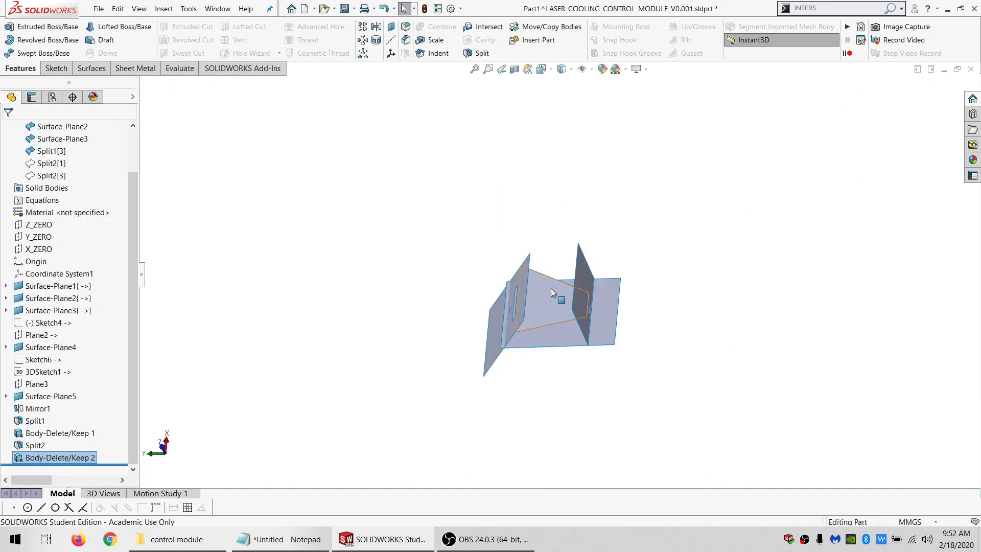
- Show the hidden inner side pieces Split2[1] and Split2[3] again
click(48, 163)
ctrl+click(51, 175)
click(67, 160)
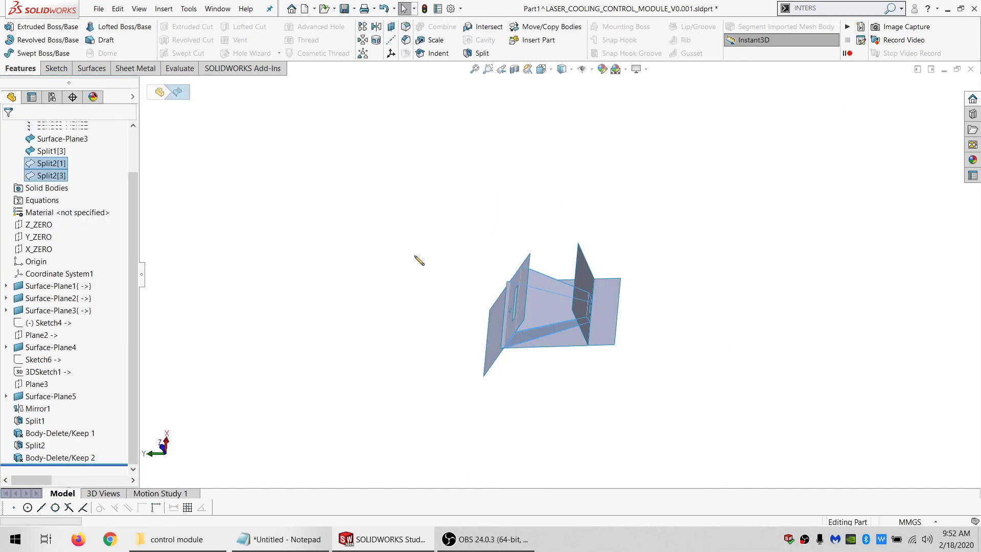
- Split the front surface Surface-Plane1 with the top surface and the base Surface-Plane2, keeping all three resulting pieces
scroll(541, 327, down, 5)
middle_drag(546, 235, 538, 400)
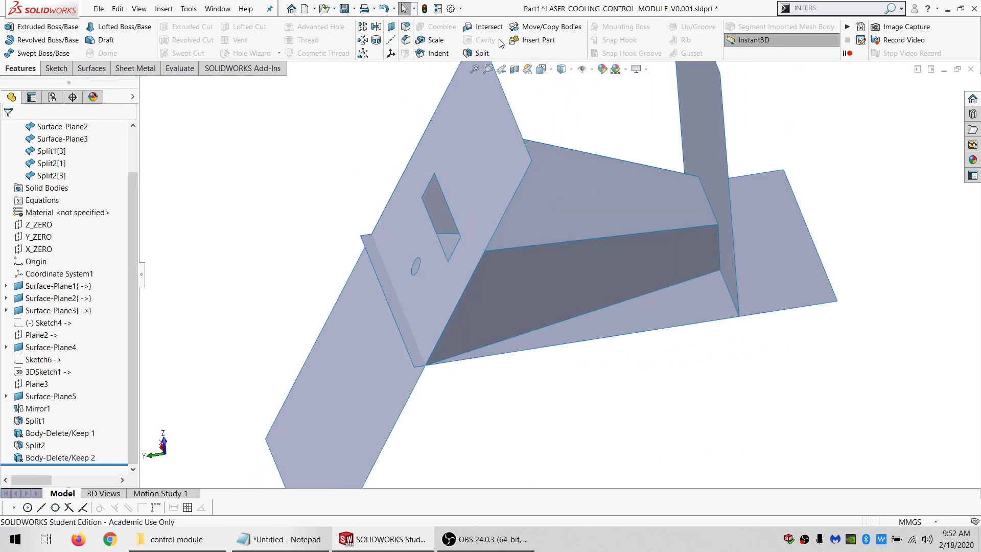
click(481, 53)
click(562, 200)
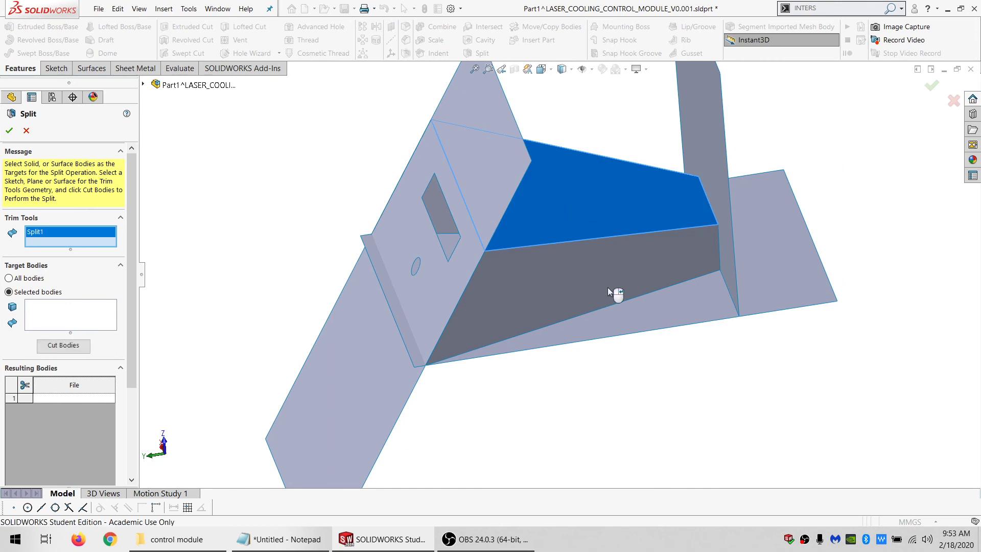
click(609, 319)
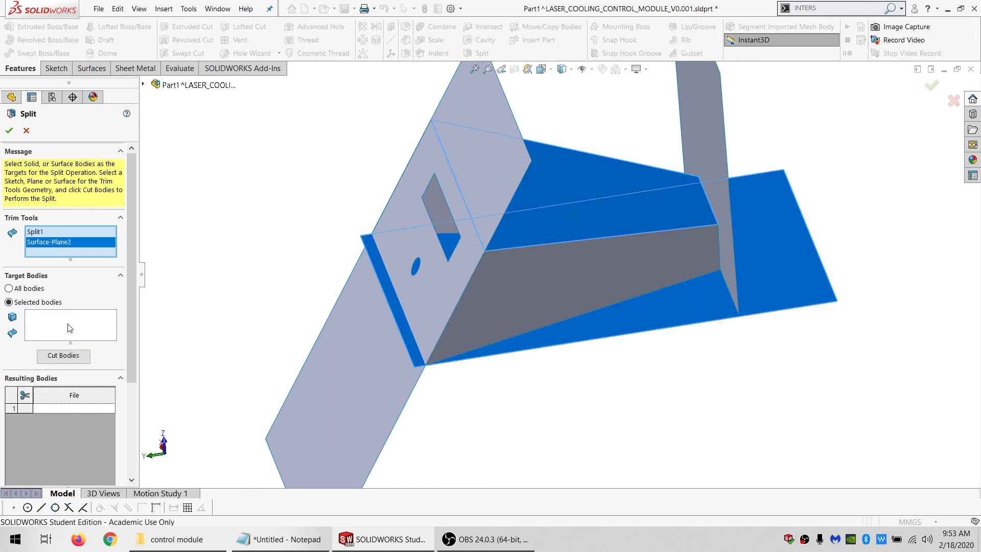
middle_drag(457, 280, 441, 270)
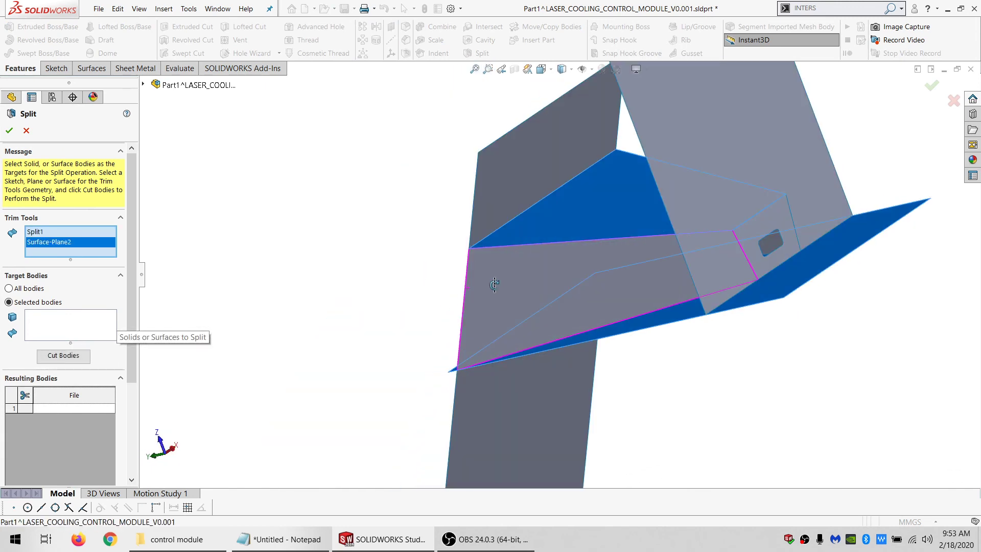
click(80, 326)
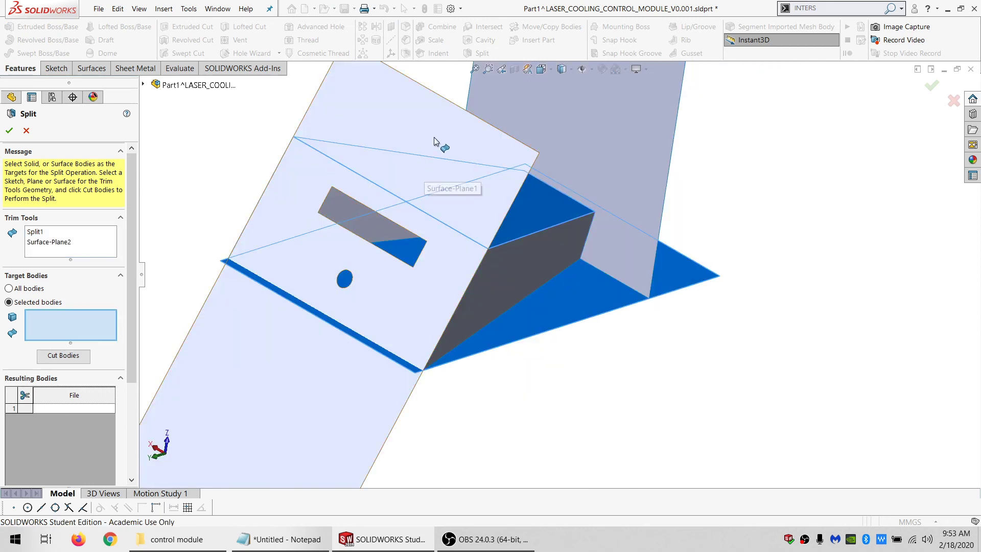
click(390, 165)
click(75, 355)
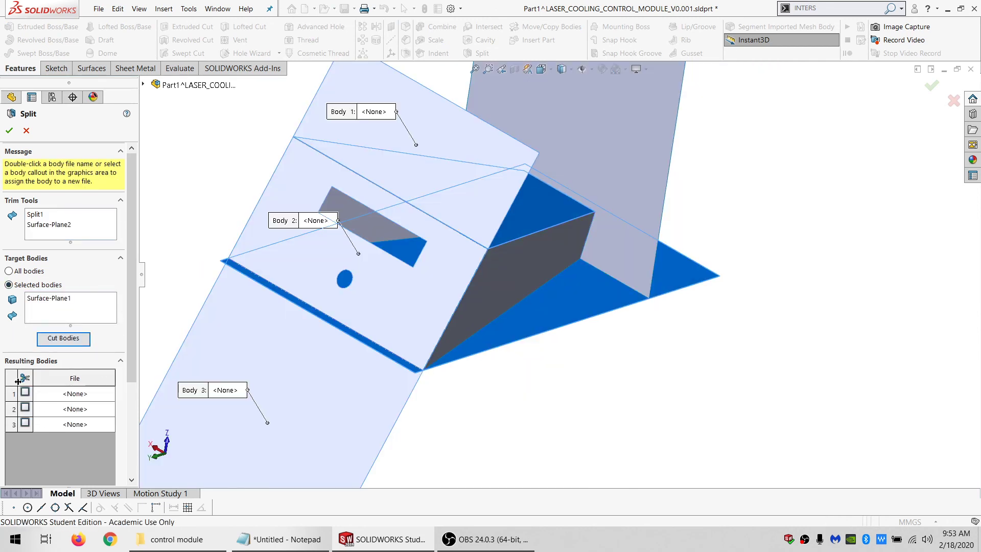
click(9, 131)
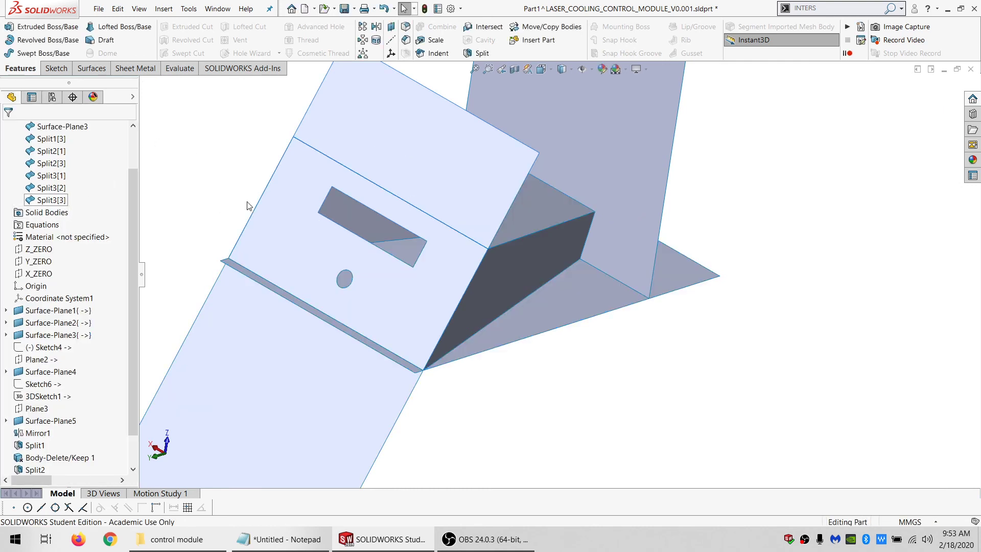
- Hide the middle front panel piece Split3[2] and delete the excess front pieces Split3[1] and Split3[3]
click(335, 197)
click(393, 162)
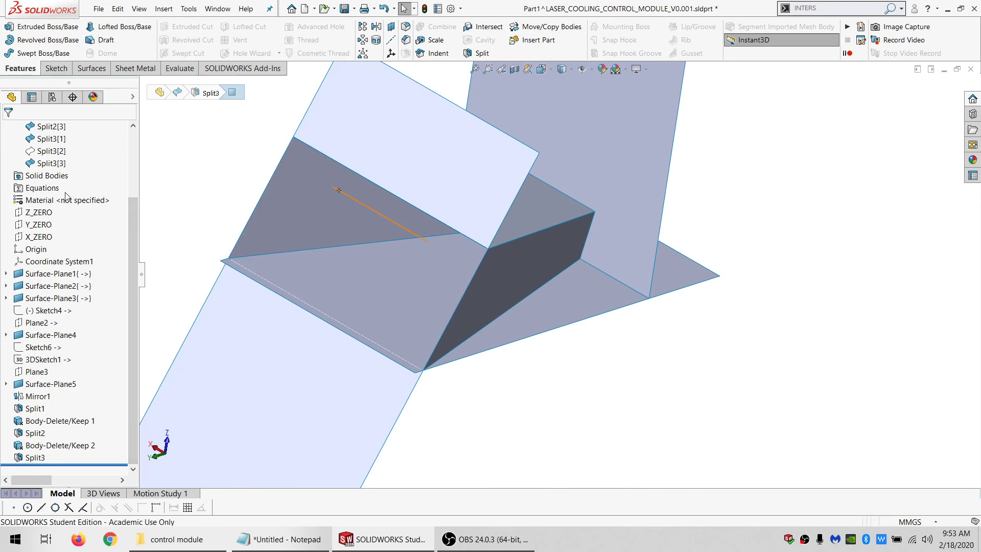
scroll(66, 196, up, 2)
click(50, 237)
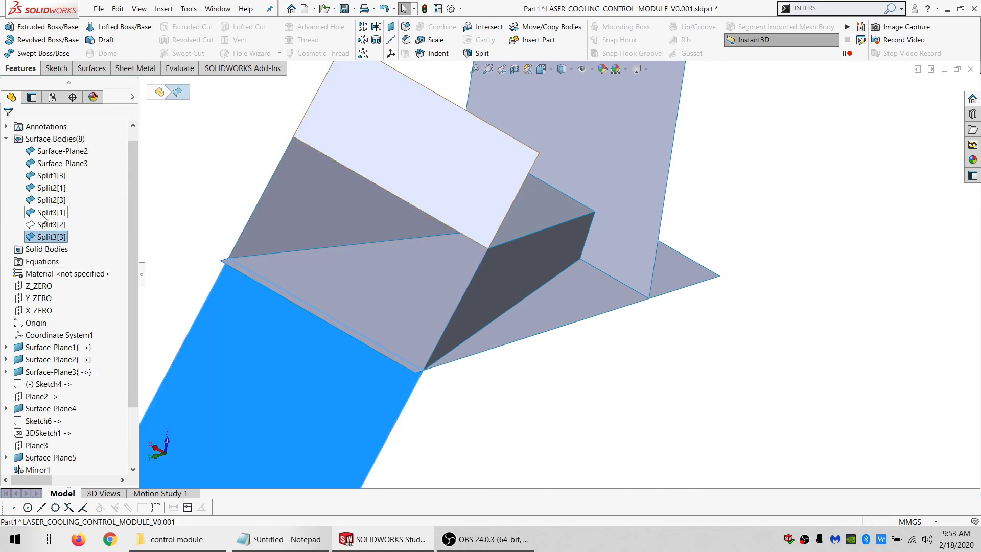
ctrl+click(45, 212)
key(Delete)
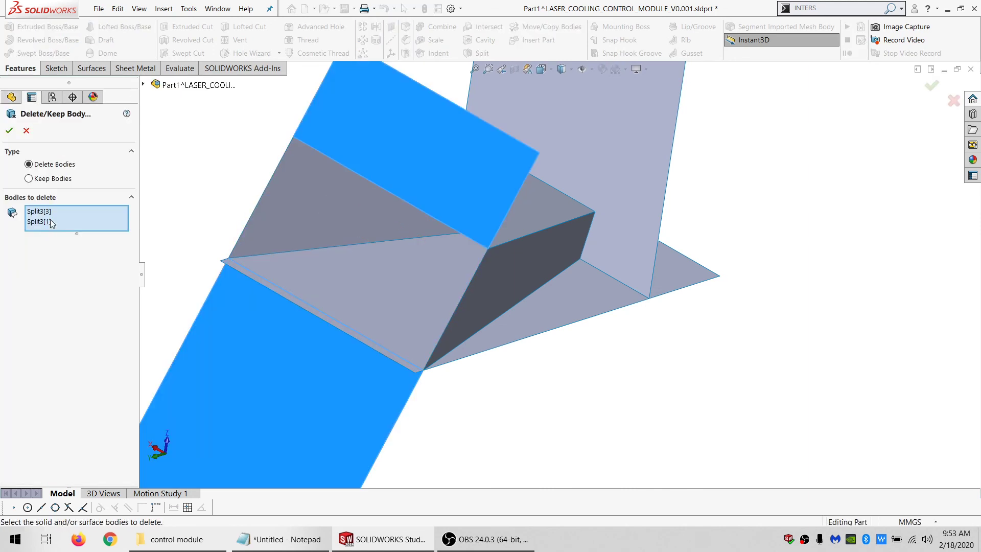
key(Return)
- Show the hidden front panel piece Split3[2] again
click(49, 210)
click(58, 192)
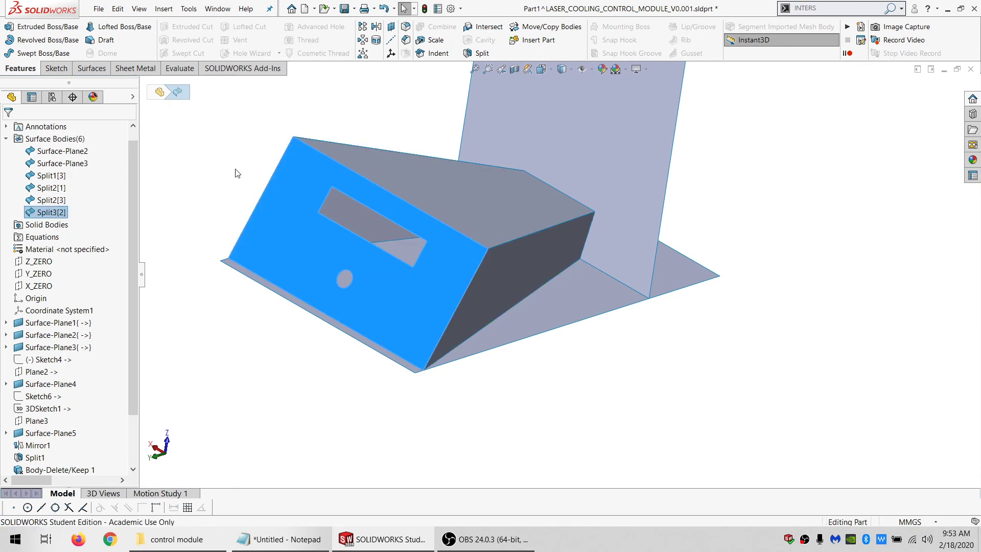
key(Escape)
- Split the rear surface Surface-Plane3 with the top surface, both side surfaces and the base Surface-Plane2, accepting both resulting pieces
middle_drag(508, 231, 567, 291)
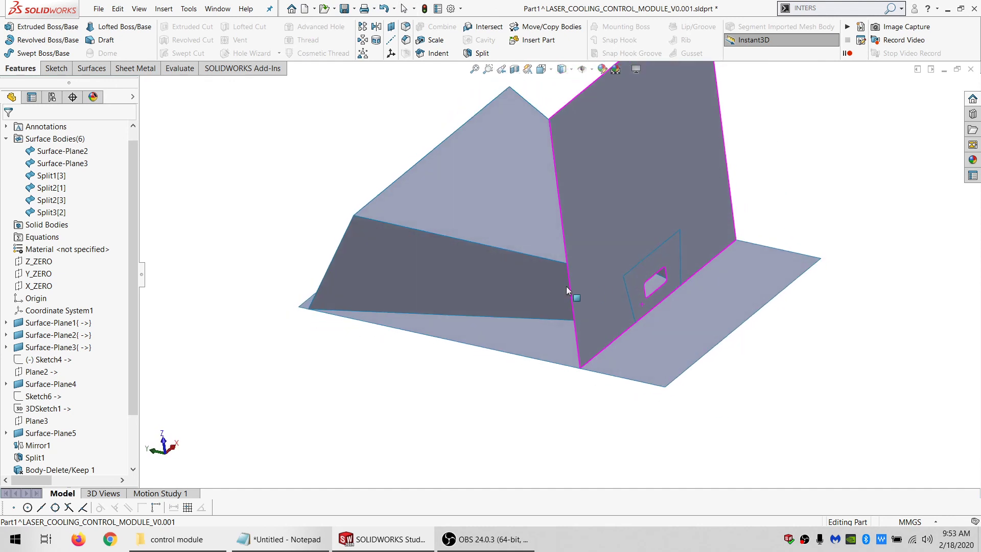
click(482, 54)
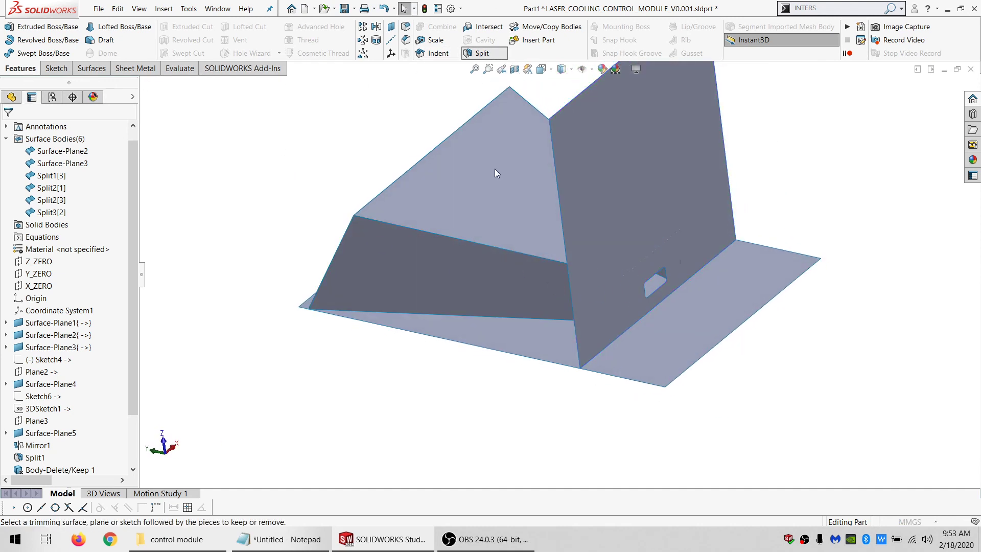
click(498, 231)
click(493, 262)
middle_drag(493, 262, 565, 334)
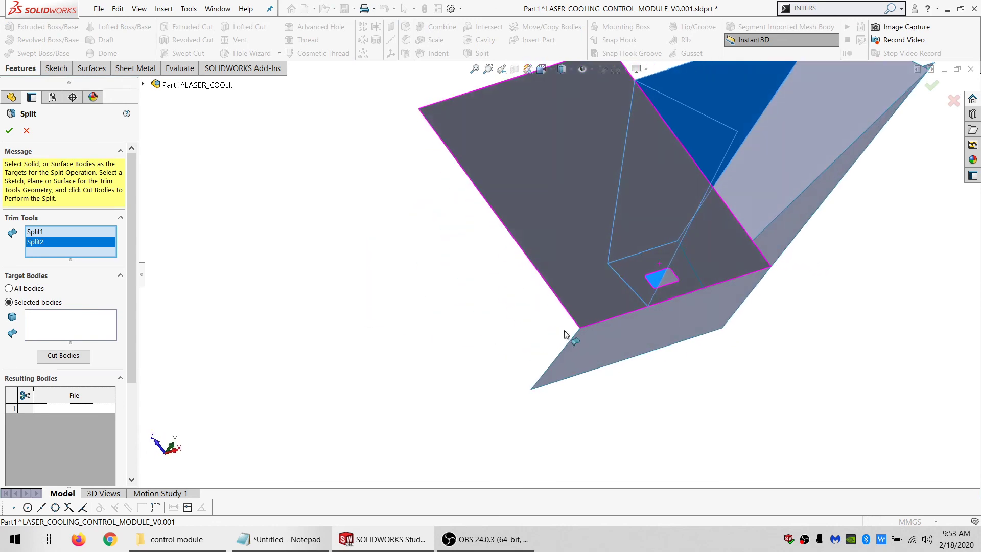
click(785, 164)
middle_drag(785, 164, 760, 263)
click(701, 324)
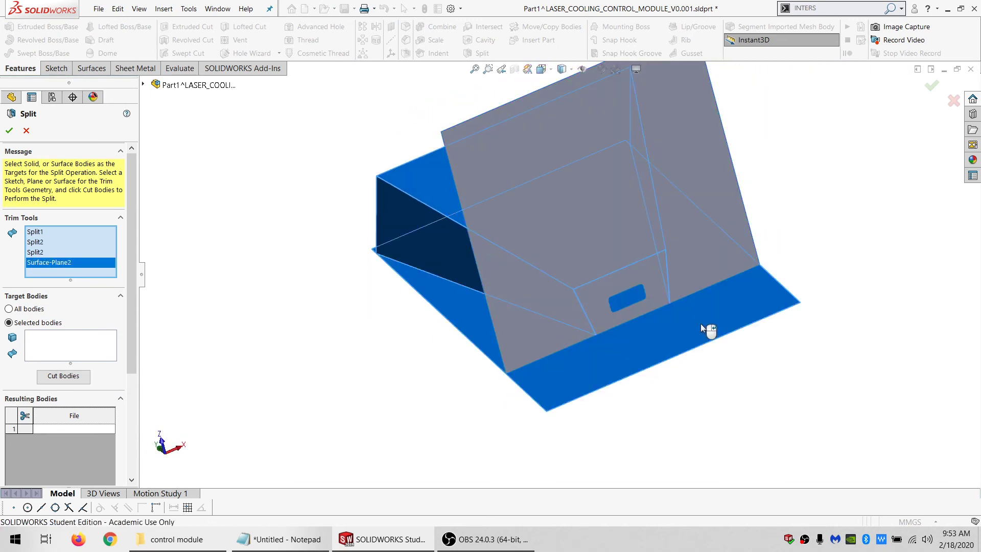
click(66, 349)
click(504, 246)
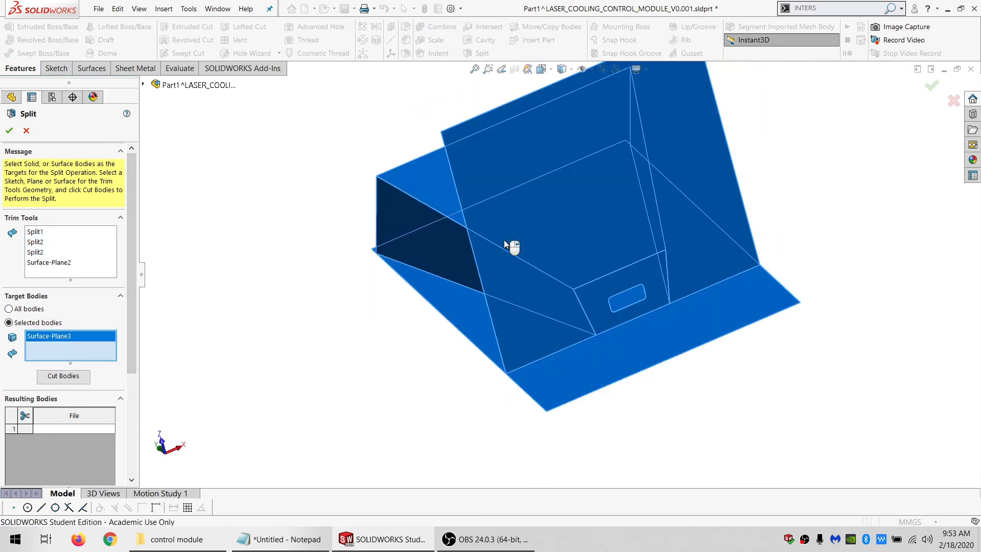
click(42, 379)
click(24, 396)
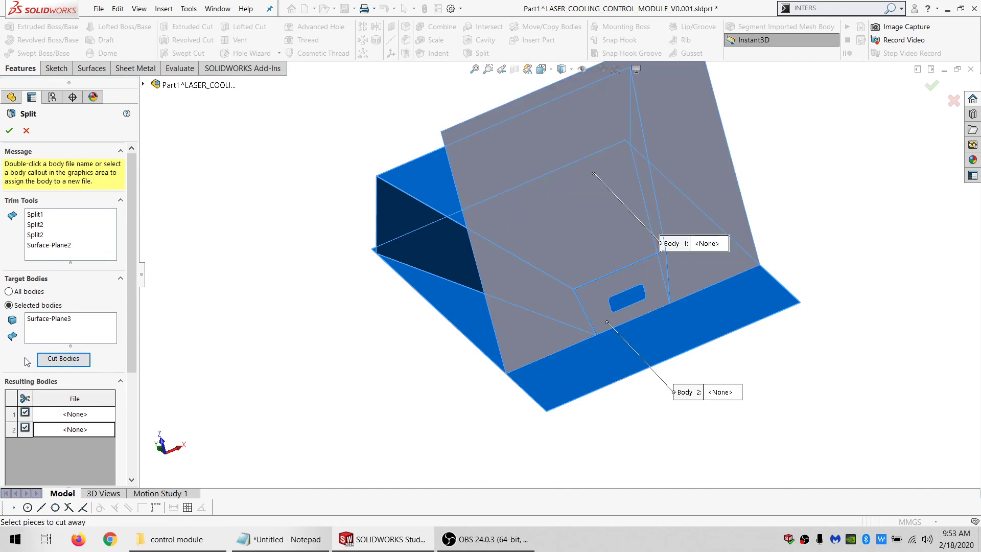
click(9, 131)
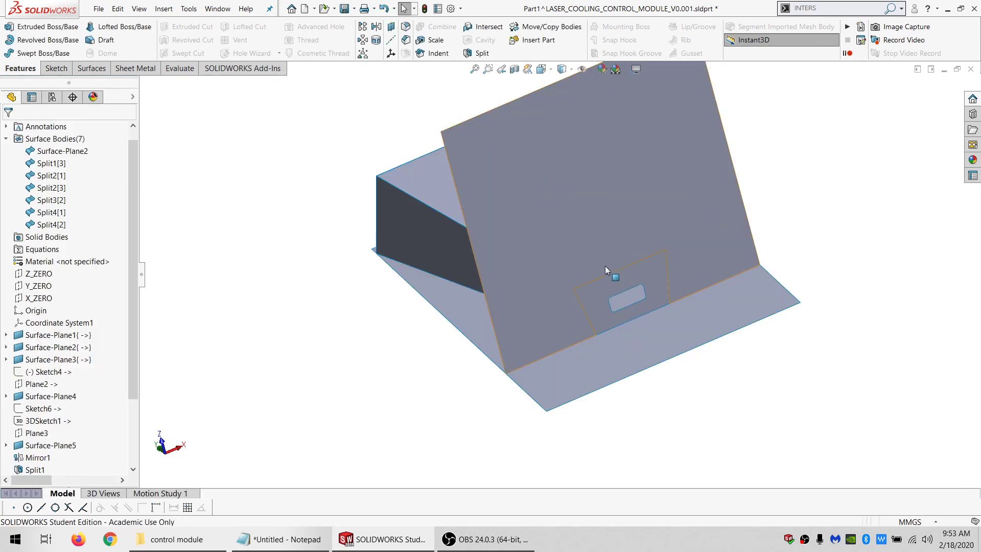
- Delete the large outer rear piece Split4[1] around the trimmed rear wall
click(35, 213)
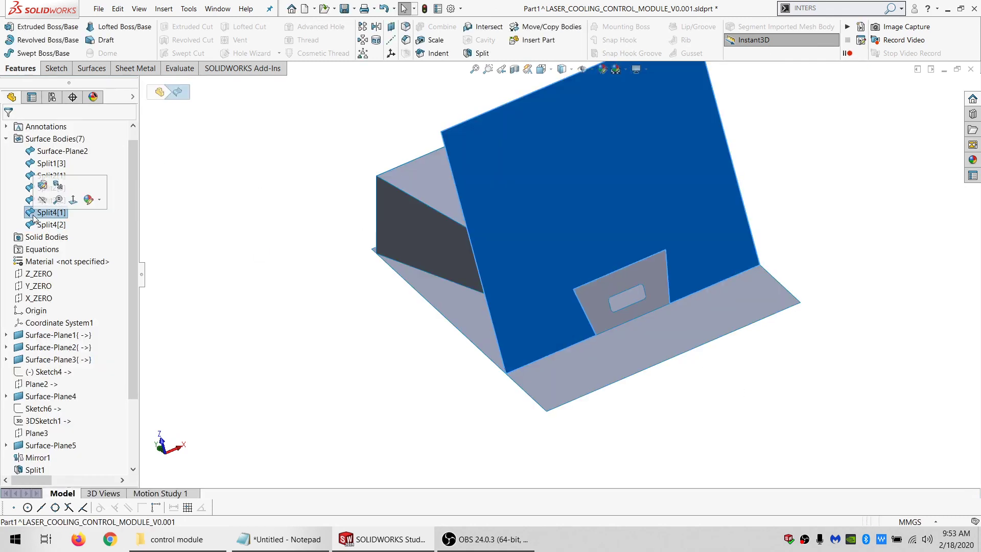
key(Delete)
key(Return)
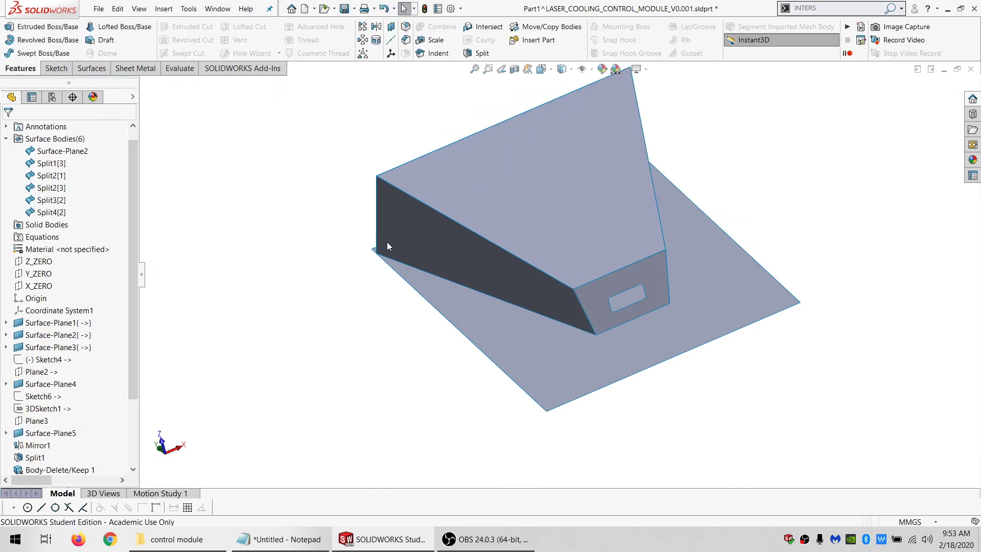
- Examine the trimmed enclosure's corners and the untrimmed base surface from several sides
middle_drag(714, 254, 773, 334)
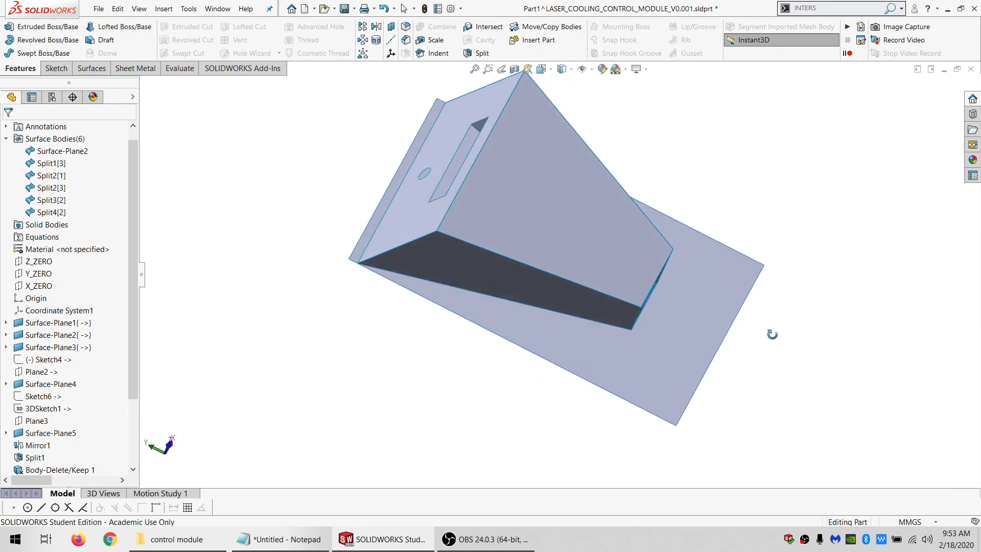
scroll(442, 262, down, 5)
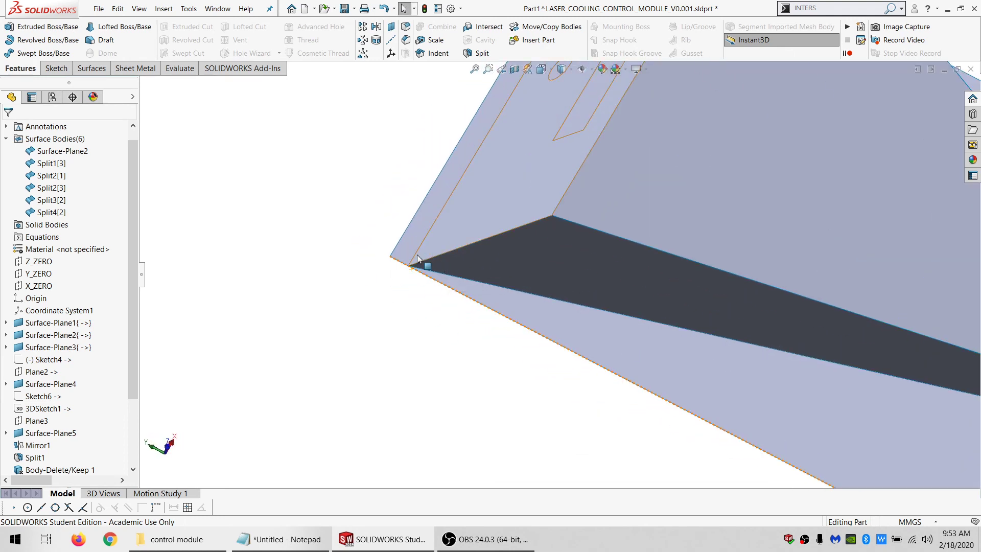
scroll(744, 323, up, 5)
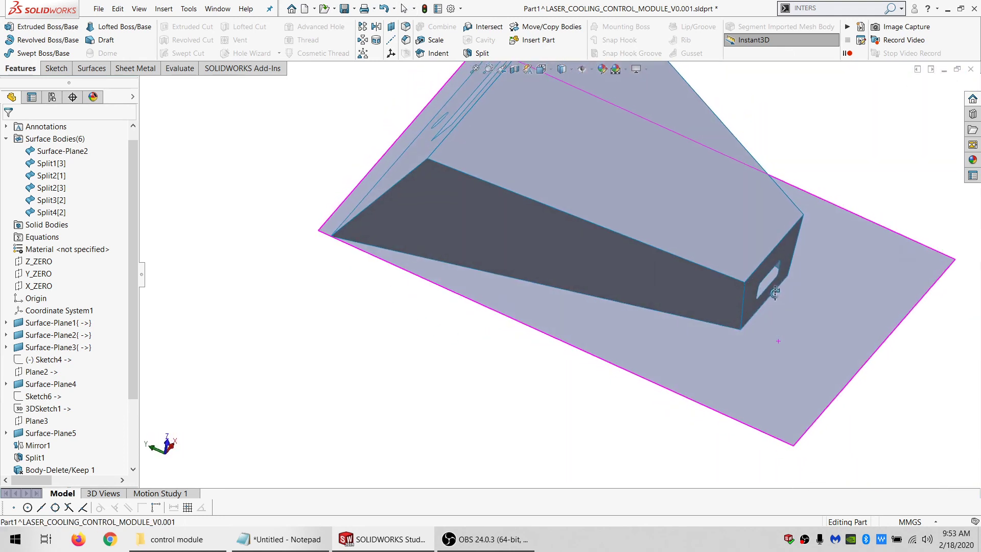
click(724, 367)
middle_drag(591, 323, 192, 128)
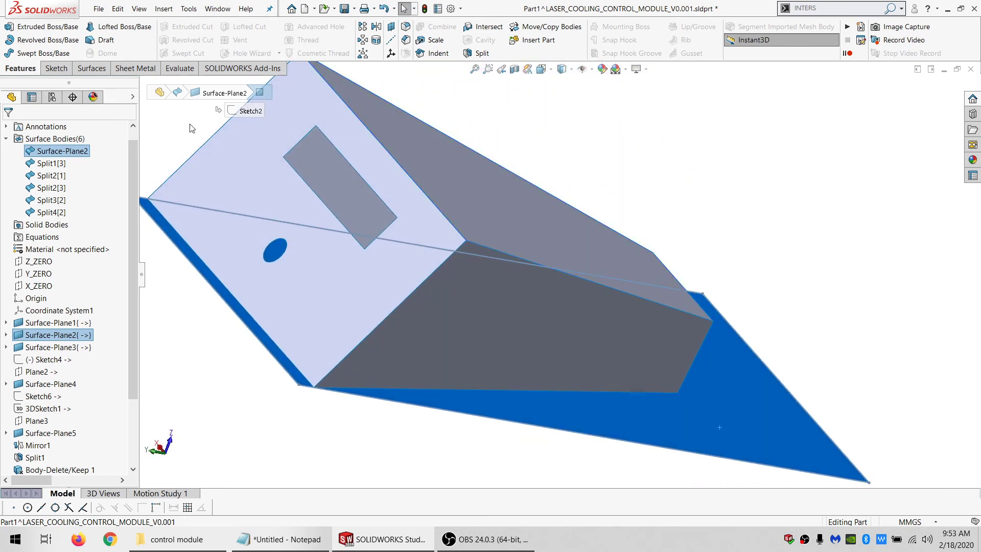
click(177, 122)
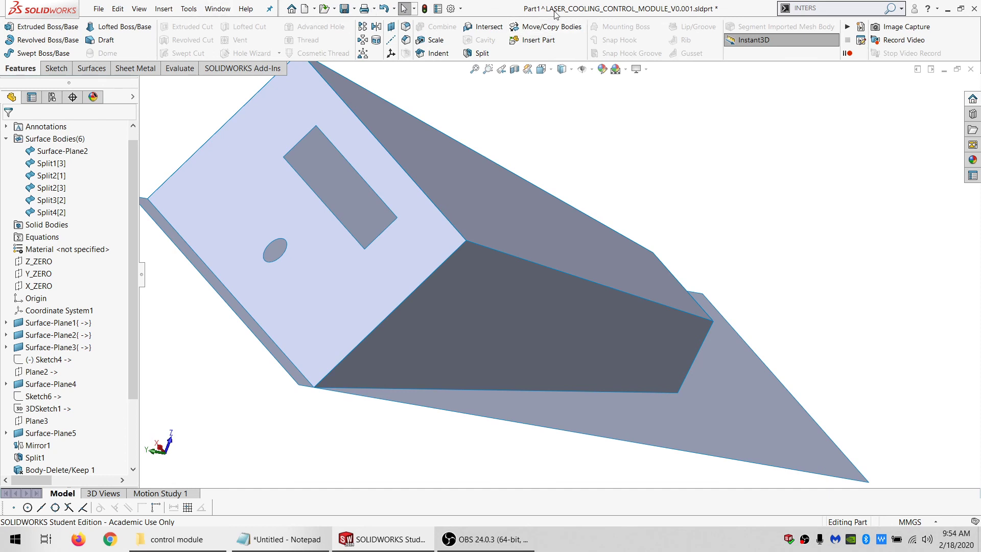
key(f)
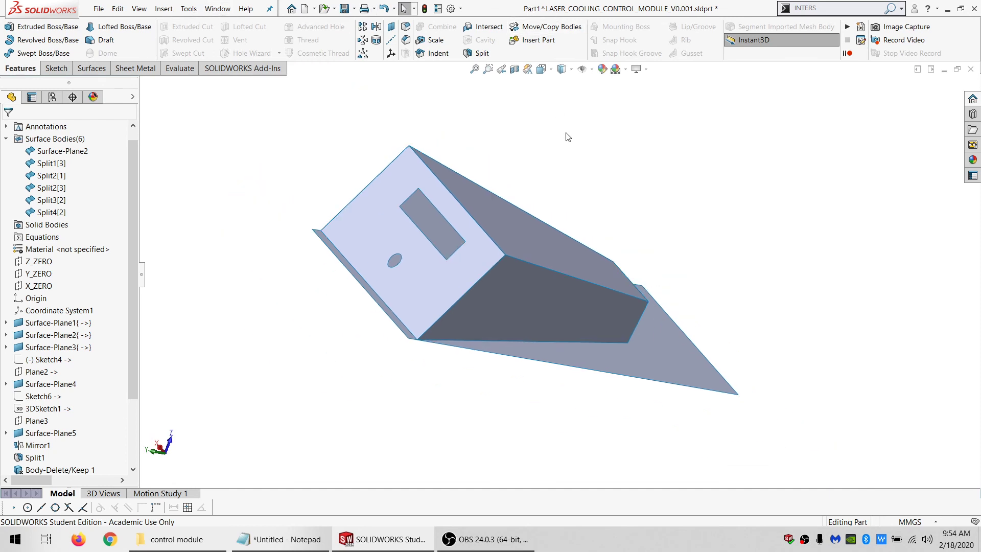
click(92, 9)
click(136, 138)
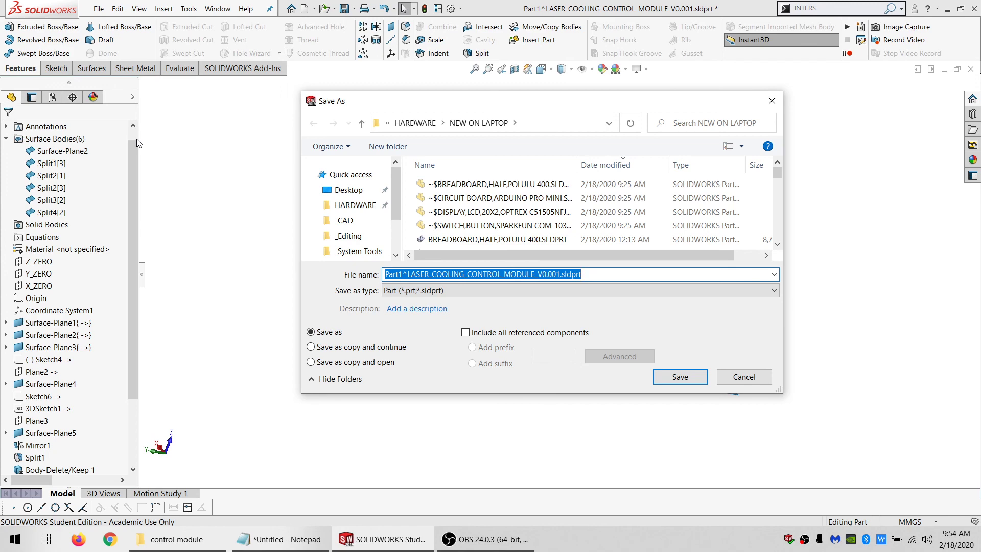
text(SHELL_LASER_CUT)
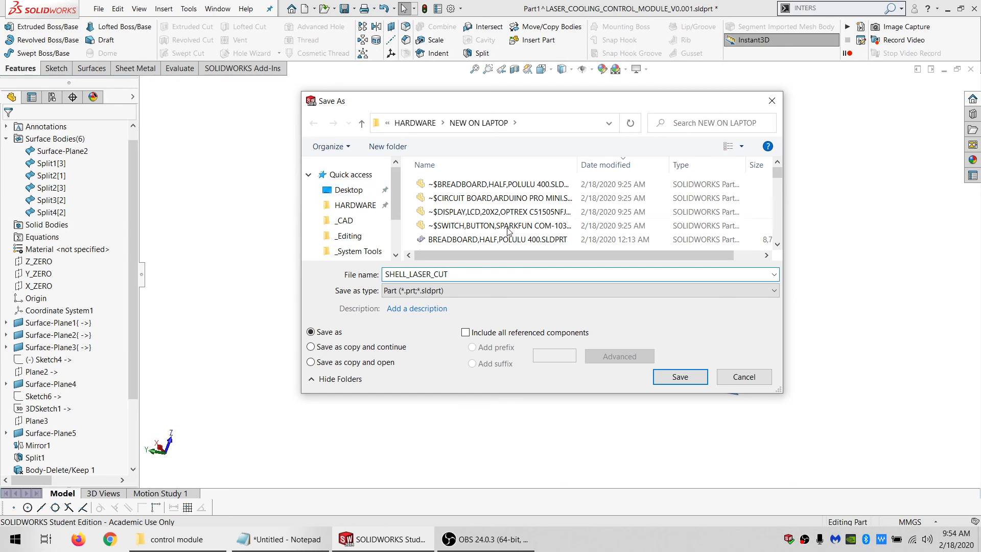
click(754, 378)
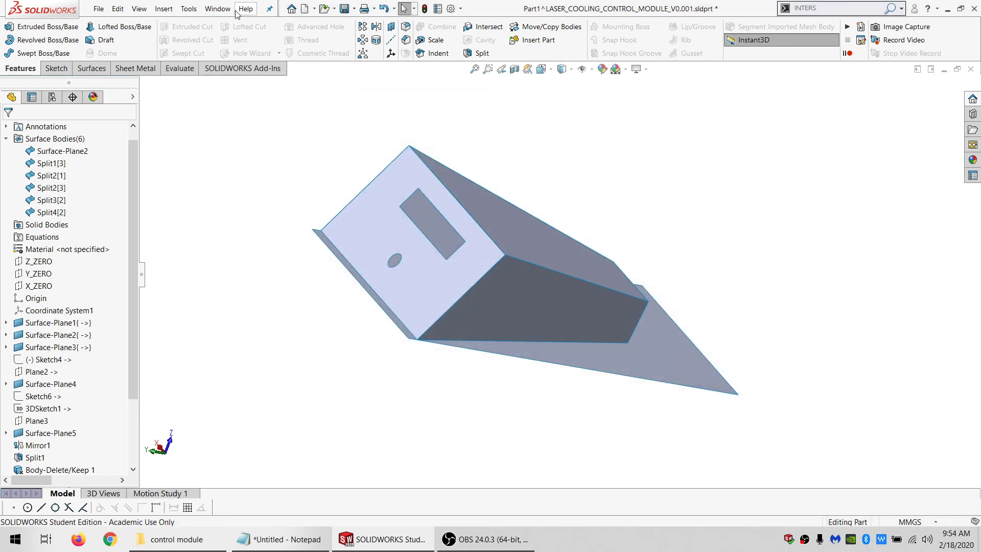
- Switch to the LASER_COOLING_CONTROL_MODULE_V0.001 assembly window and rebuild the assembly with the changed part
click(218, 9)
click(244, 123)
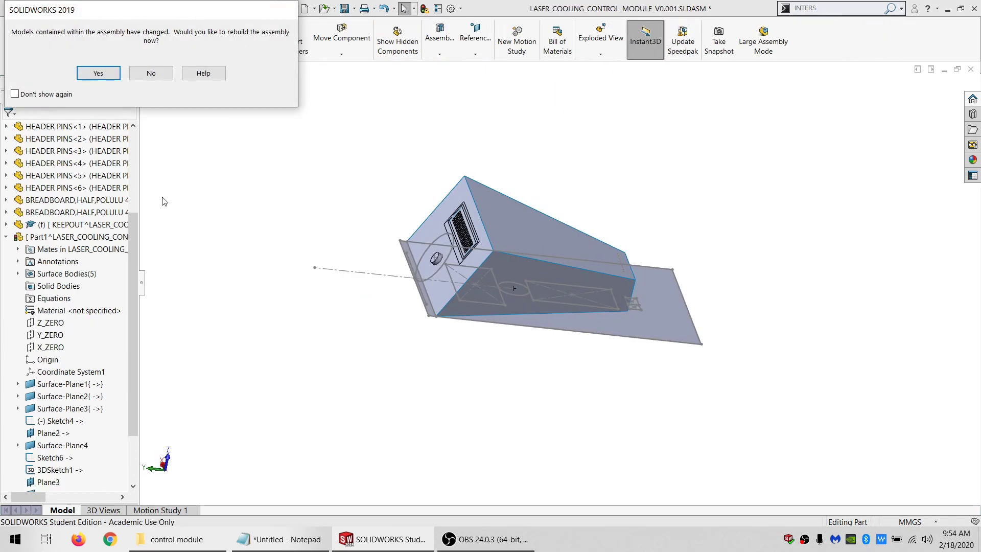
click(90, 73)
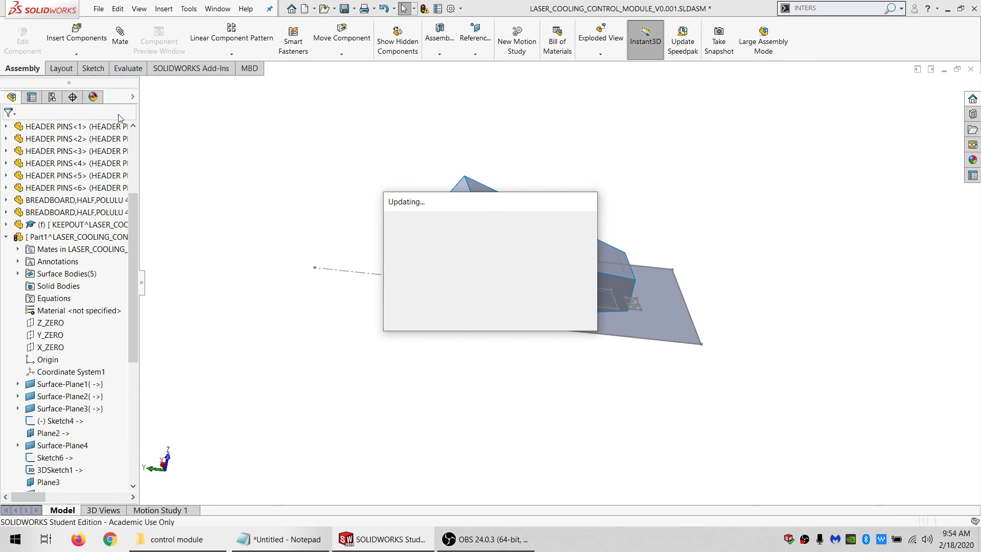
- Rename the Part1 component in the assembly as SHELL_LASER_CUT and save the assembly
double_click(72, 237)
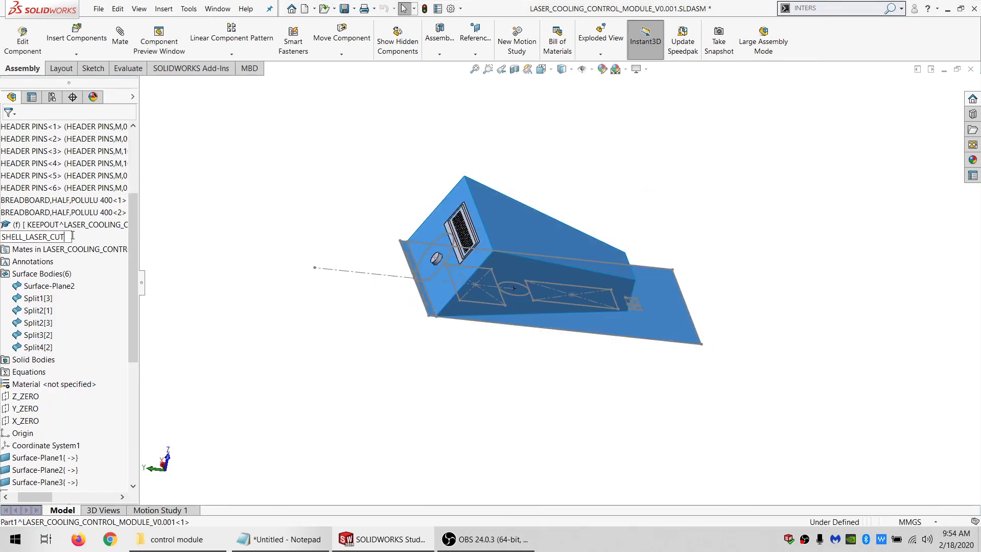
text(SHELL_LASER_CUT)
key(Return)
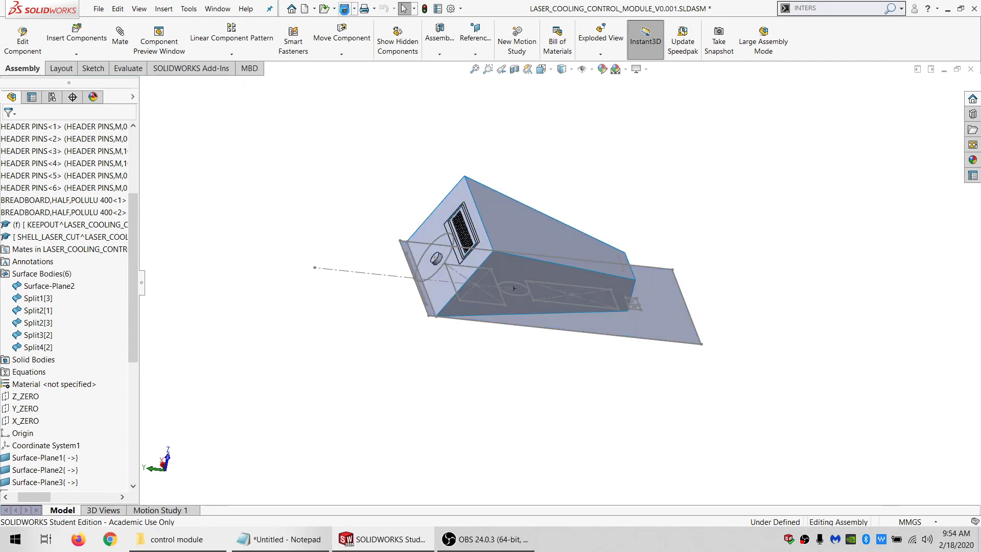
key(ctrl+s)
click(240, 213)
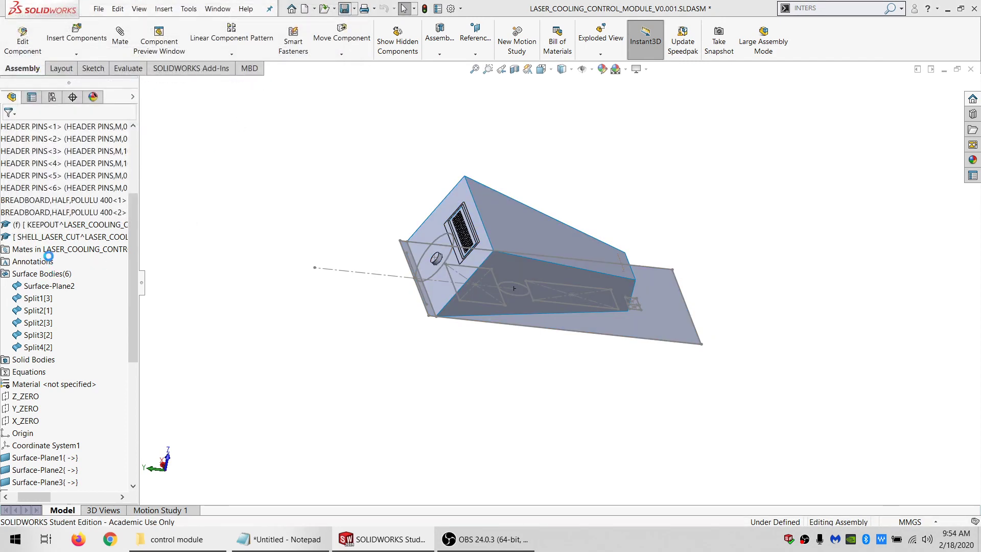
- Open the SHELL_LASER_CUT component in its own part window
click(53, 238)
click(66, 212)
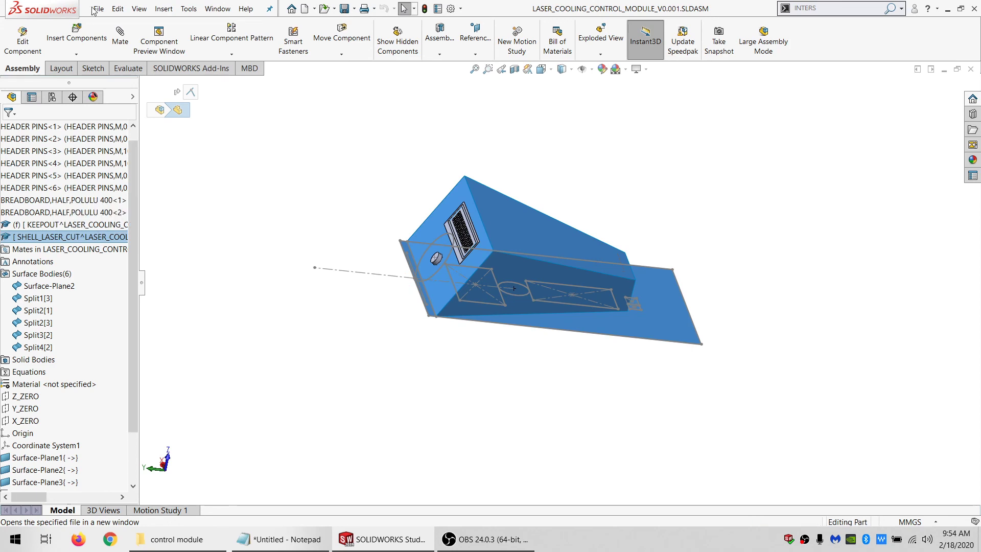
- Save the part externally as SHELL_LASER_CUT in the control module folder inside NEW LASER CUTTER DIAG UNIT on the Desktop
click(99, 9)
click(123, 139)
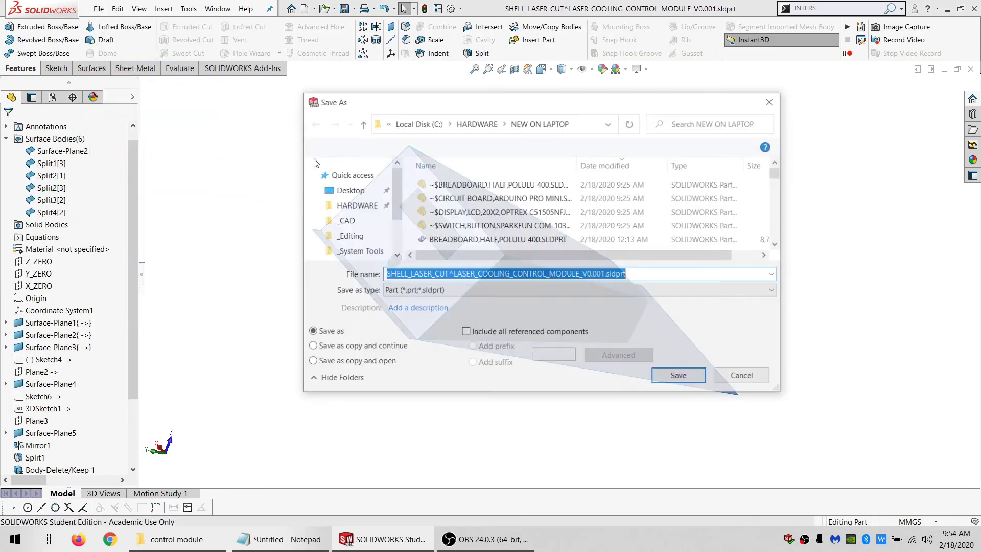
click(348, 190)
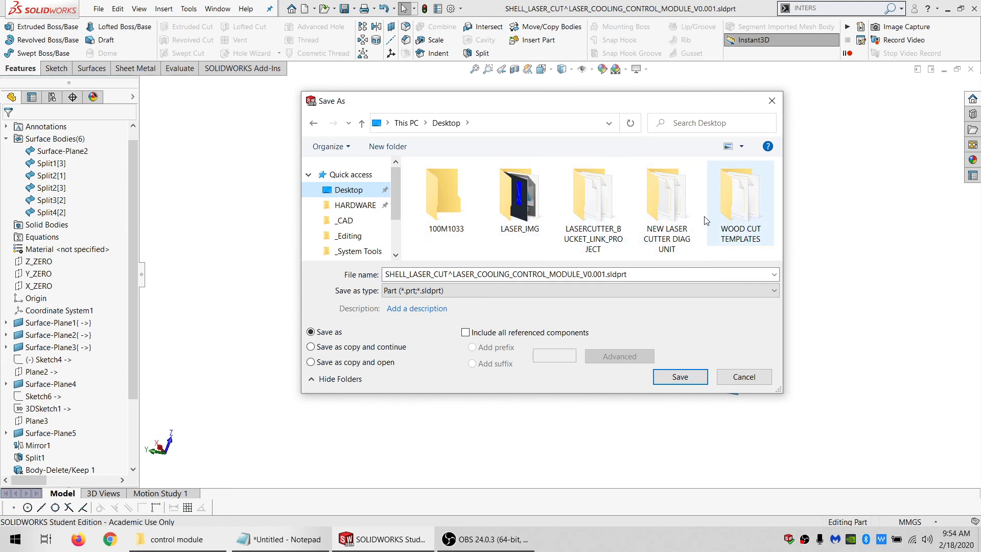
double_click(672, 221)
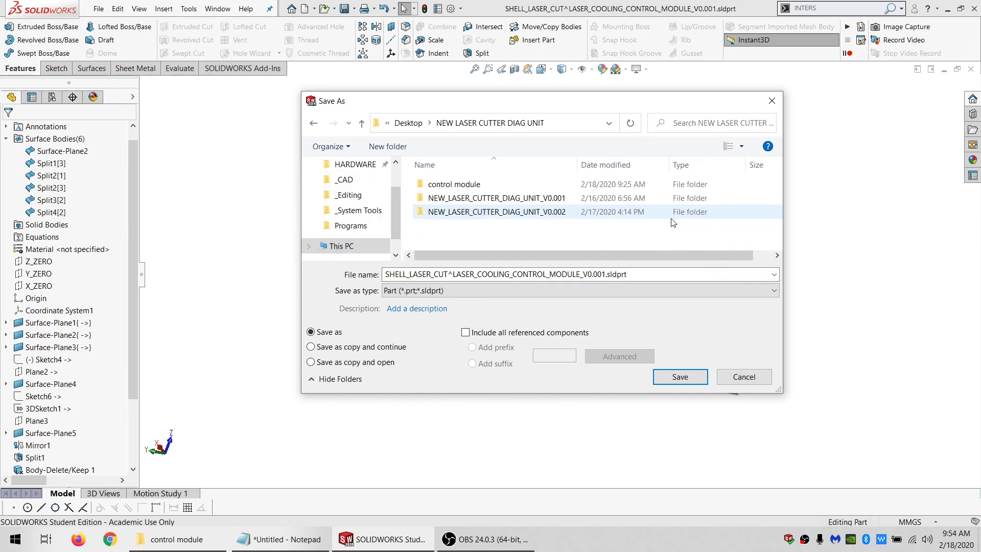
click(486, 188)
double_click(487, 190)
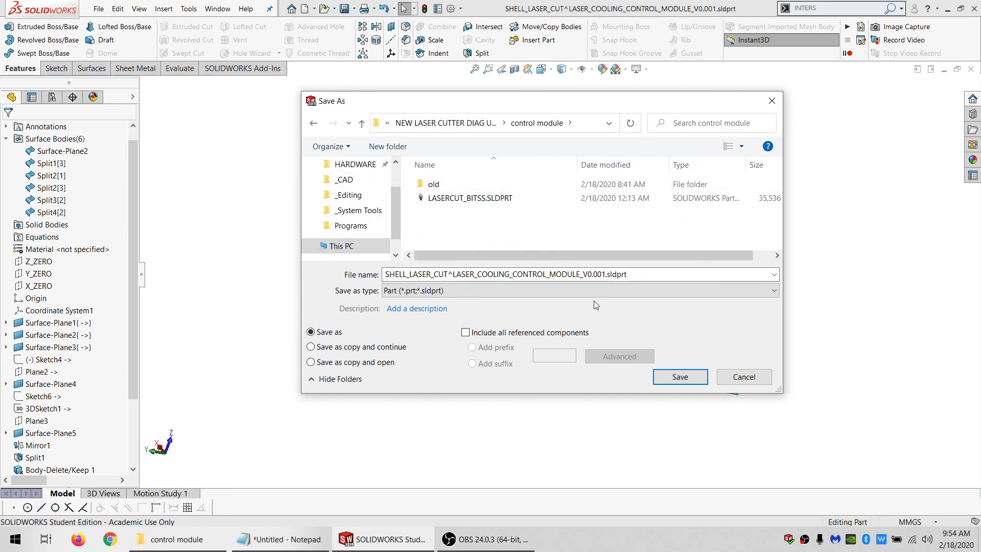
double_click(485, 274)
drag(447, 274, 738, 276)
key(BackSpace)
click(679, 378)
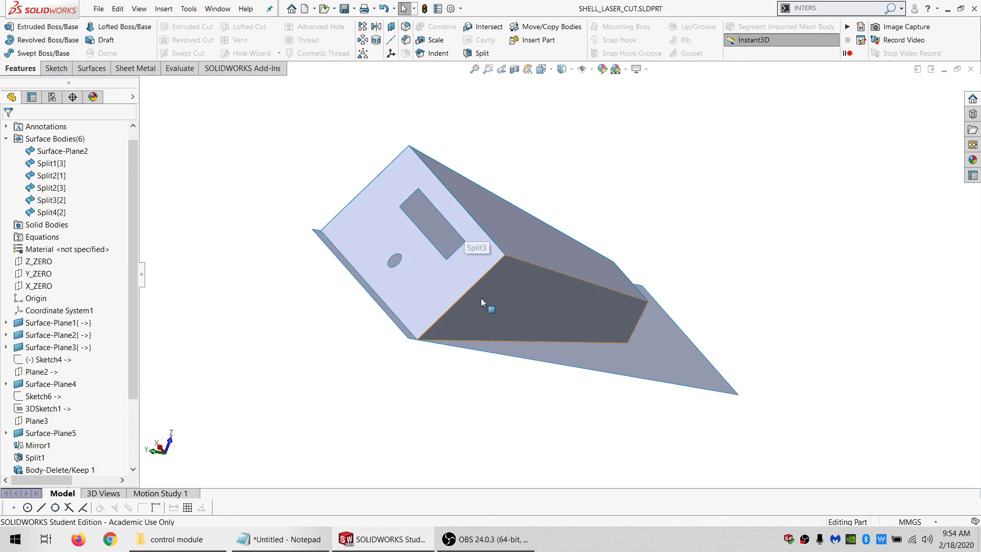
- Examine the enclosure's walls, openings and base surface from several sides, along with the split features in the model history
middle_drag(480, 299, 439, 339)
middle_drag(571, 315, 574, 277)
scroll(581, 278, down, 5)
scroll(572, 278, up, 3)
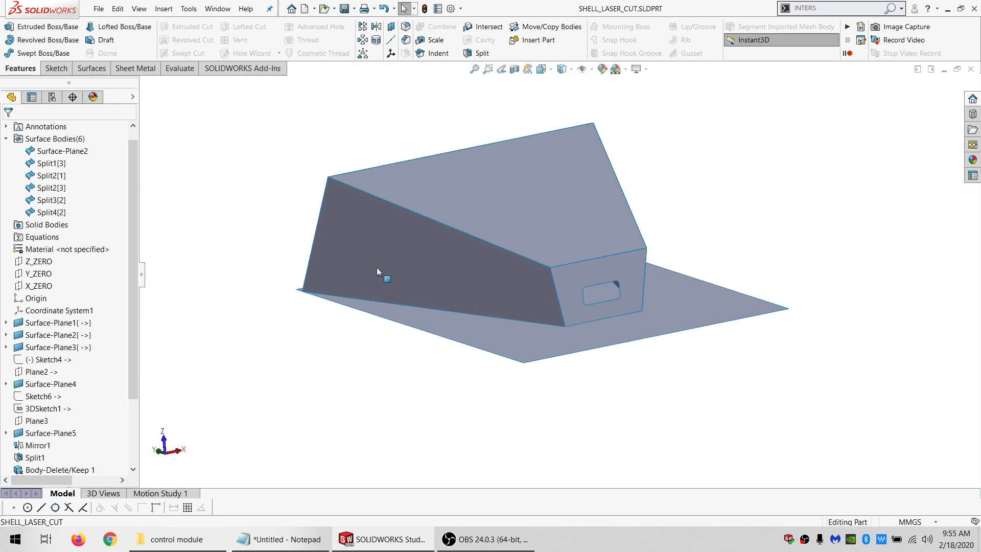
middle_drag(432, 242, 505, 211)
middle_drag(507, 304, 361, 299)
click(493, 198)
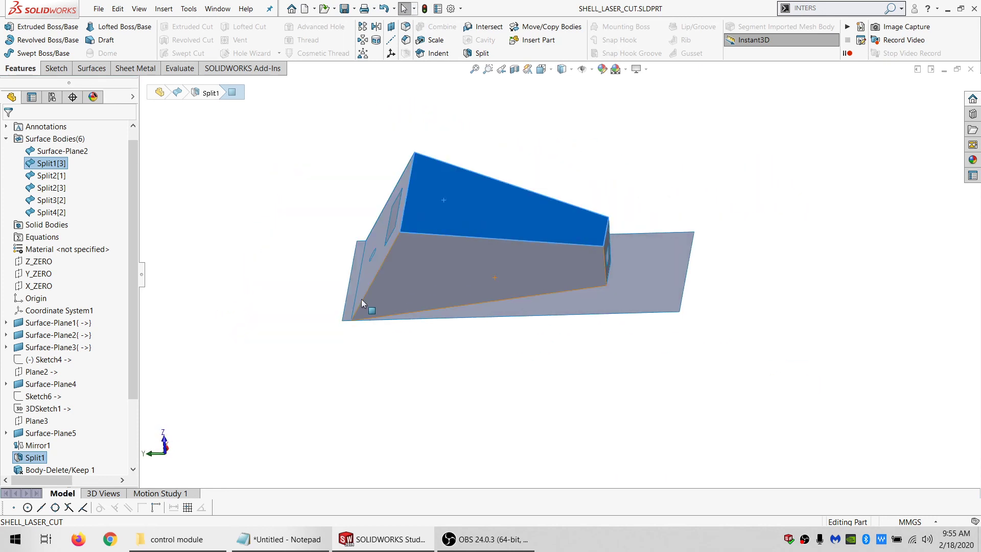
scroll(24, 473, down, 3)
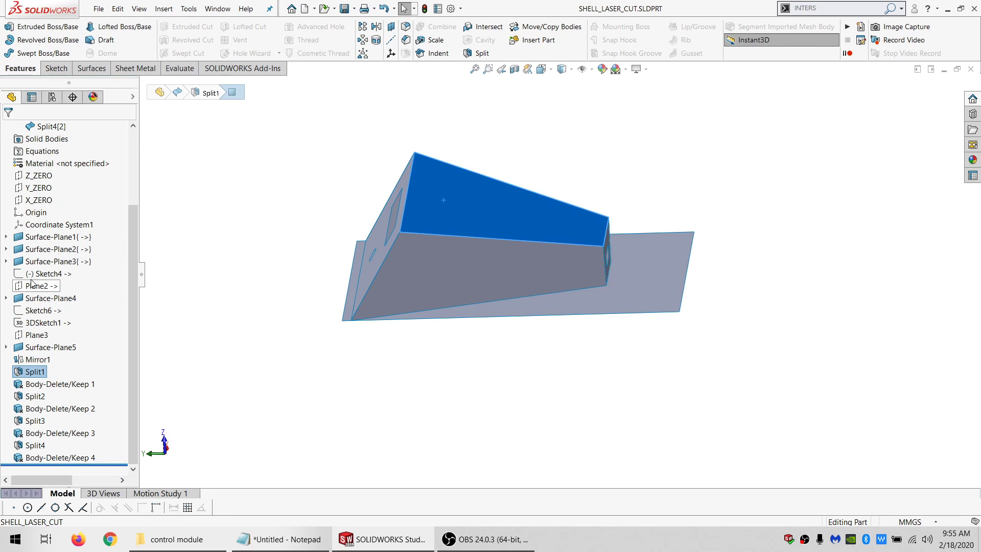
scroll(32, 282, up, 1)
click(261, 227)
middle_drag(485, 258, 180, 153)
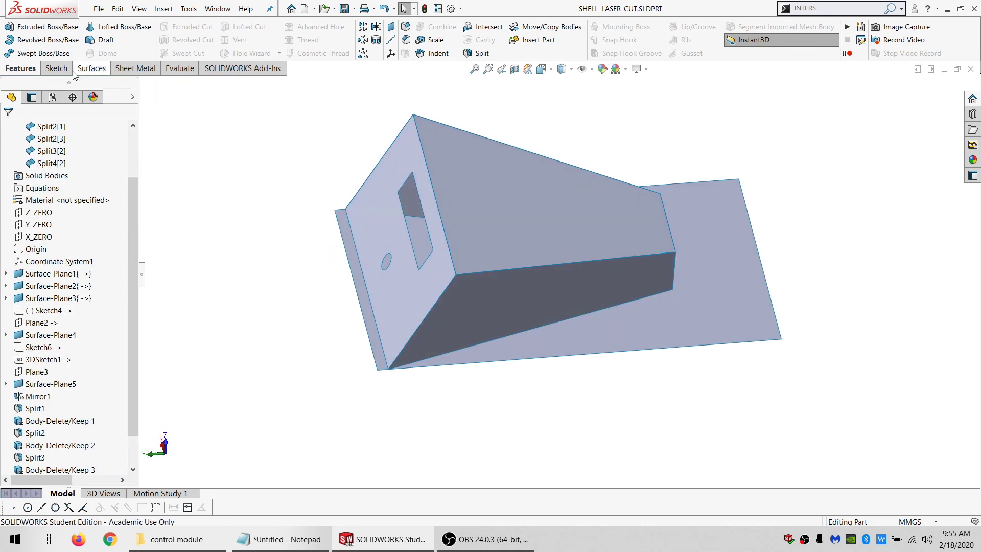
- Start a 3D sketch and trace the four edges of the enclosure's top panel with lines between its corners
click(55, 69)
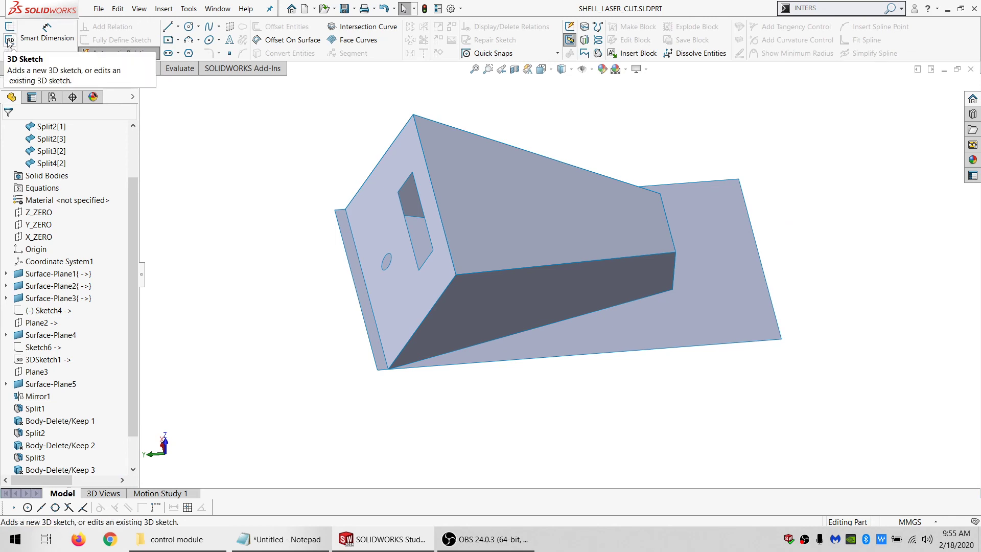
click(8, 41)
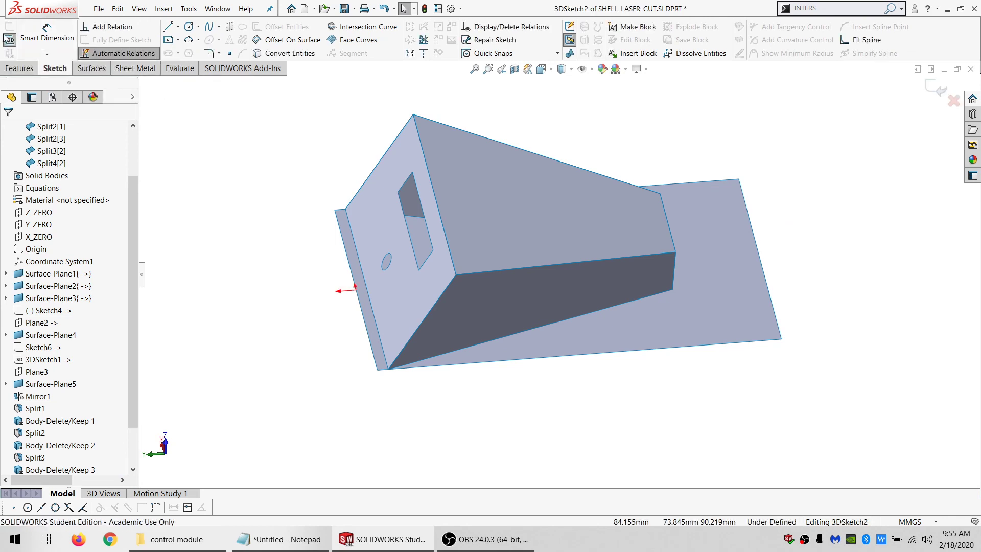
click(167, 26)
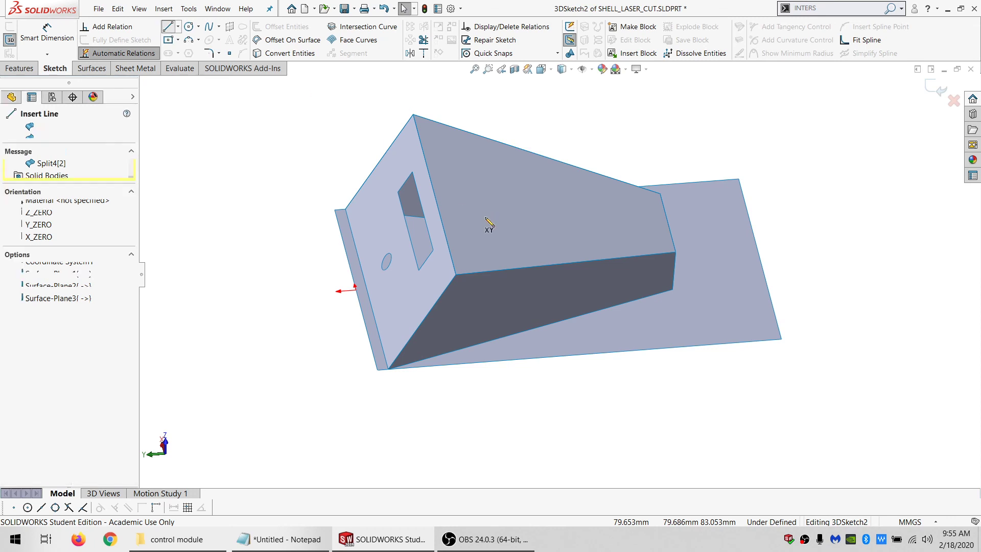
click(456, 275)
click(413, 114)
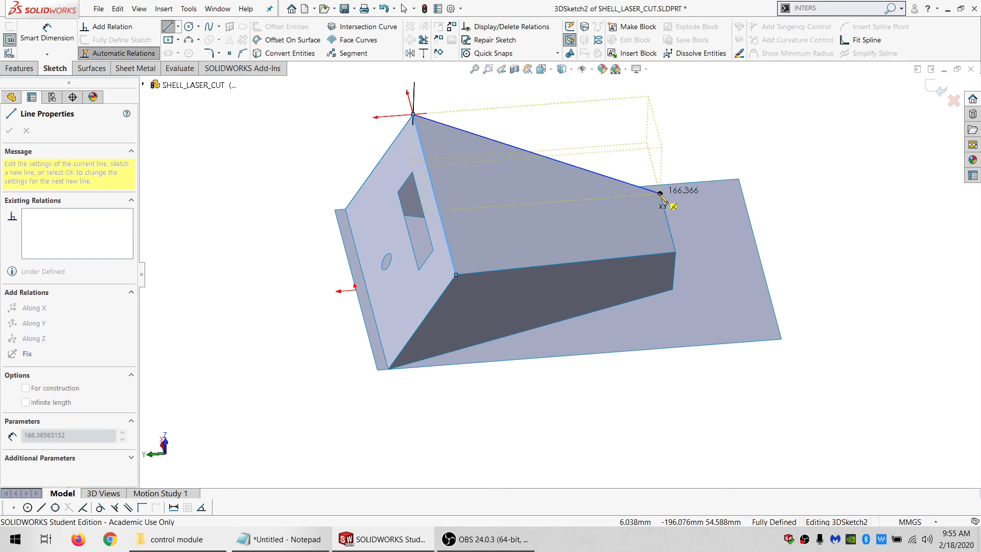
click(660, 193)
click(675, 252)
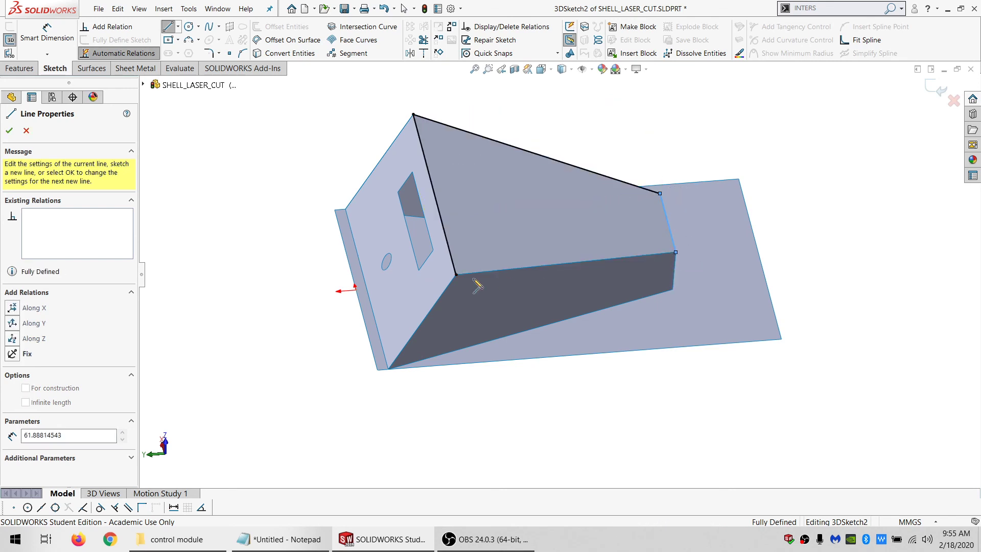
click(456, 275)
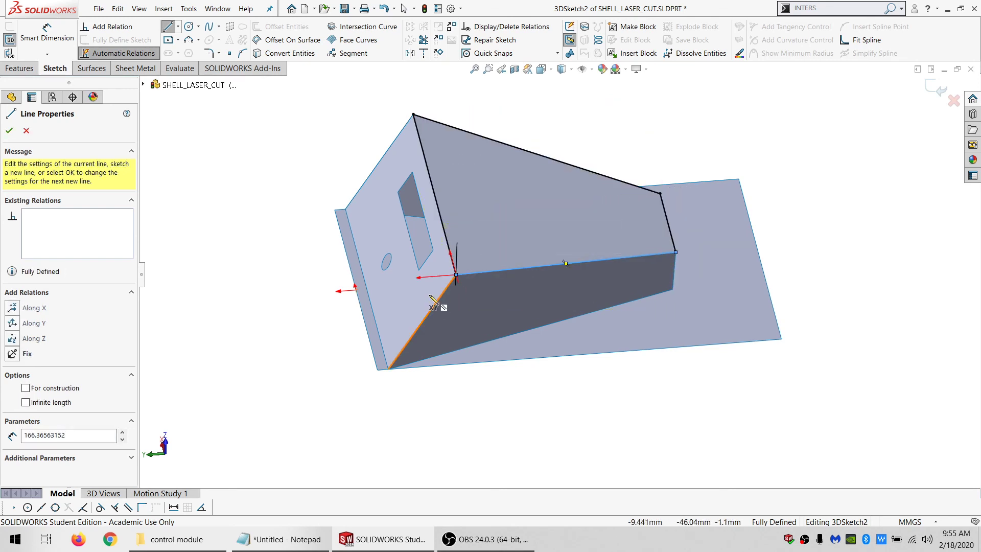
- Trace the two slanted side edges and the bottom edge of the large front panel with lines
click(388, 369)
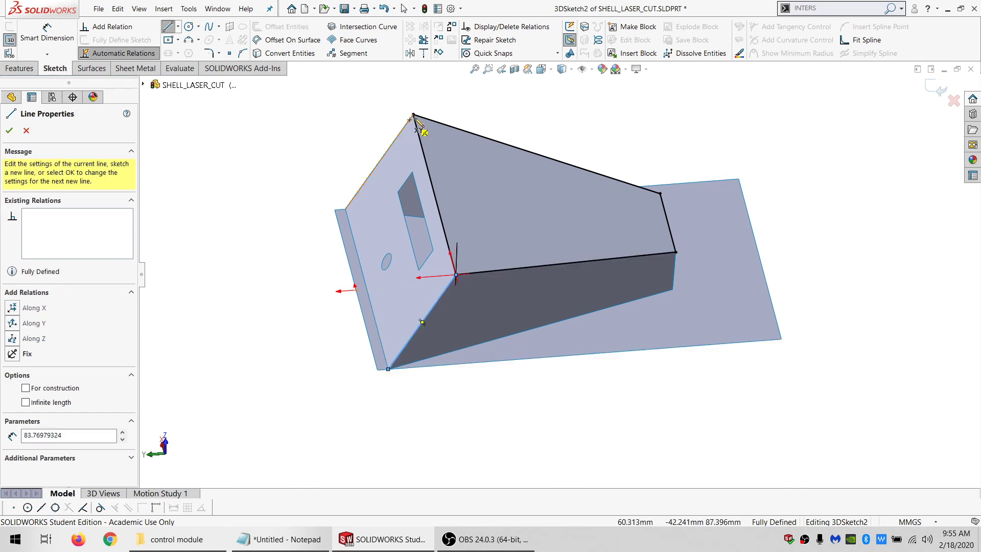
click(346, 209)
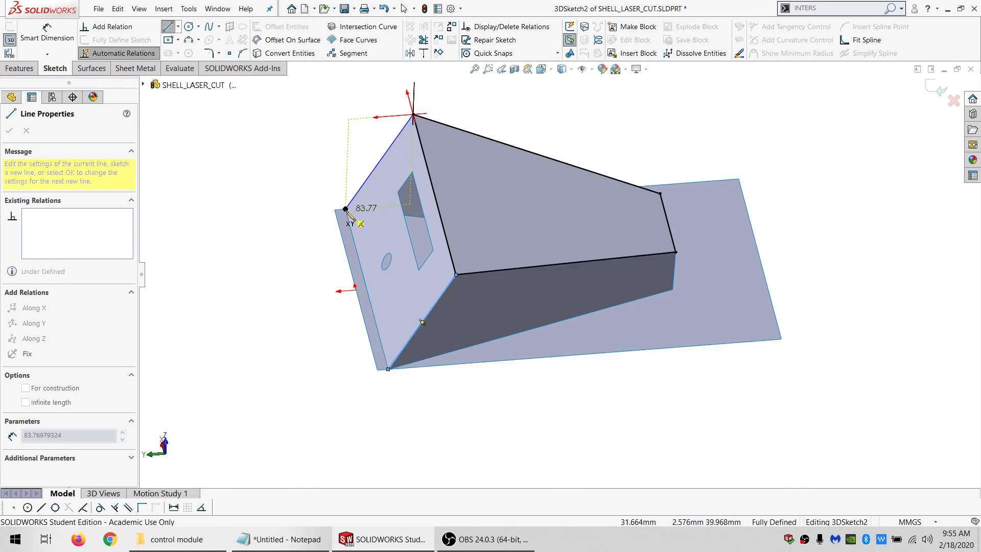
click(389, 369)
- Trace the first side wall's short rear edge and long bottom edge with lines
click(673, 290)
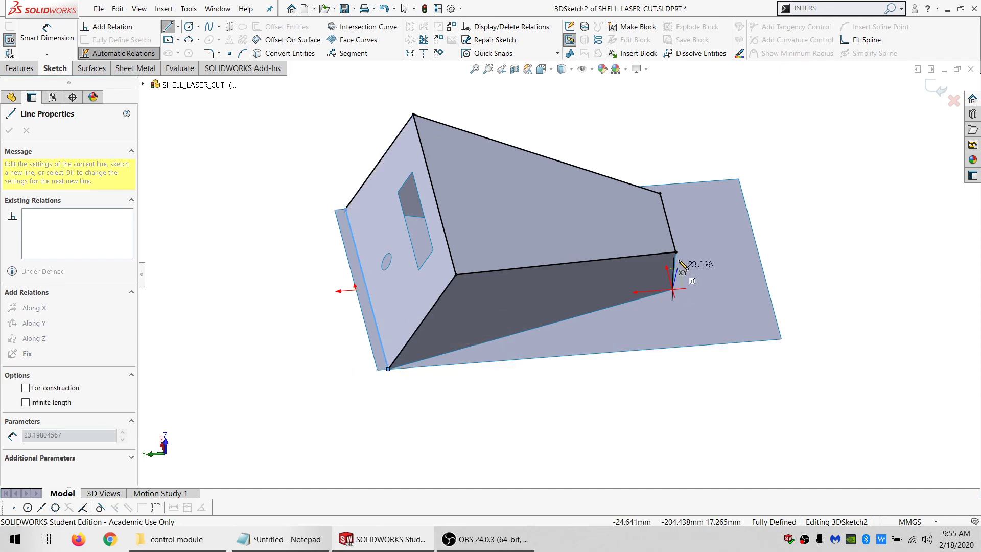
click(675, 252)
click(388, 369)
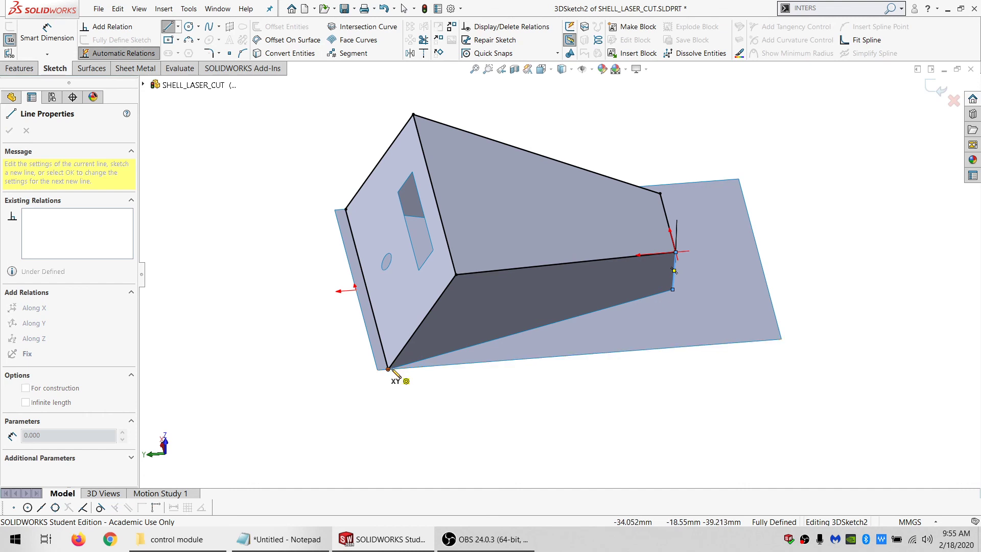
click(672, 290)
- Trace the small rear panel's bottom edge and remaining upright edge, plus the opposite side wall's long bottom edge
mouse_move(668, 276)
middle_down()
mouse_move(516, 312)
mouse_move(484, 276)
mouse_move(475, 307)
mouse_move(459, 304)
middle_up()
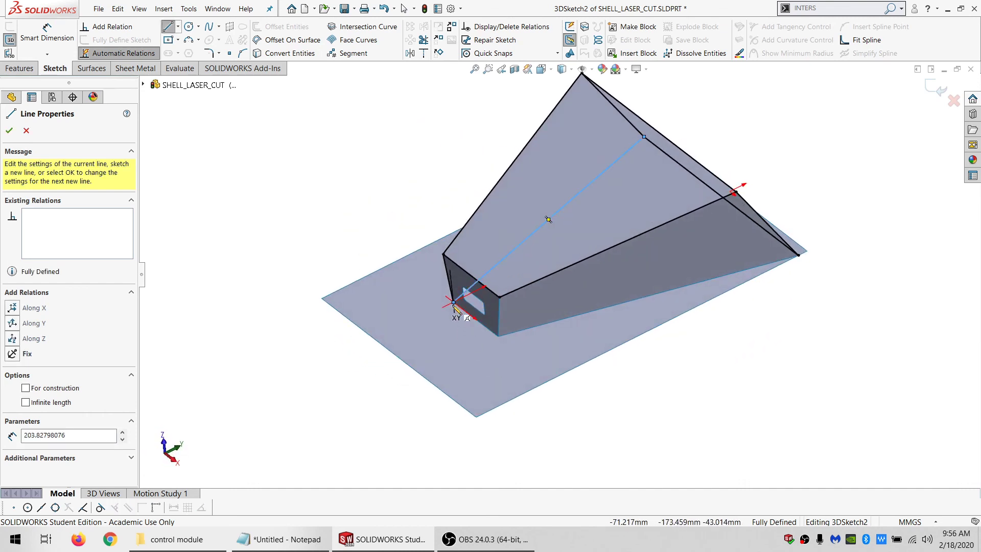
click(454, 304)
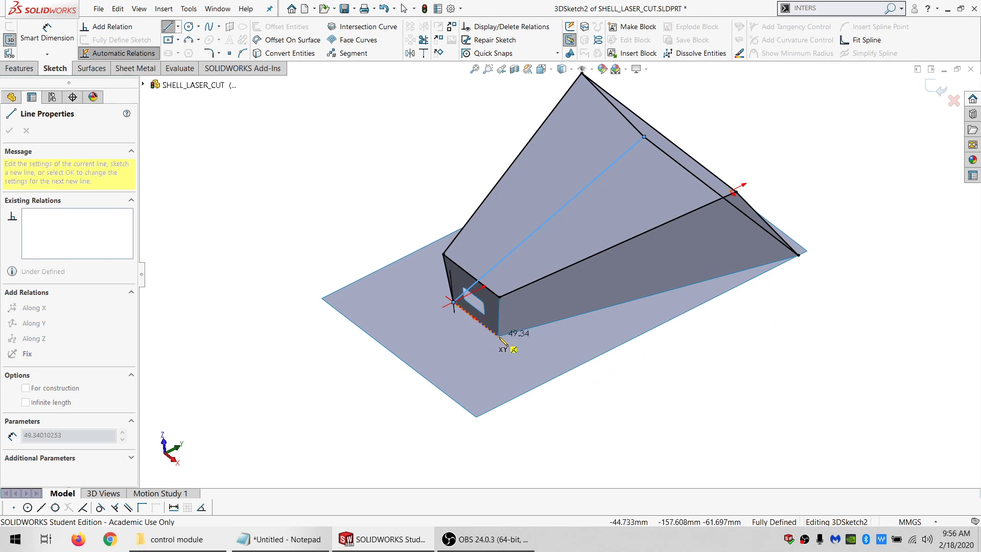
click(498, 336)
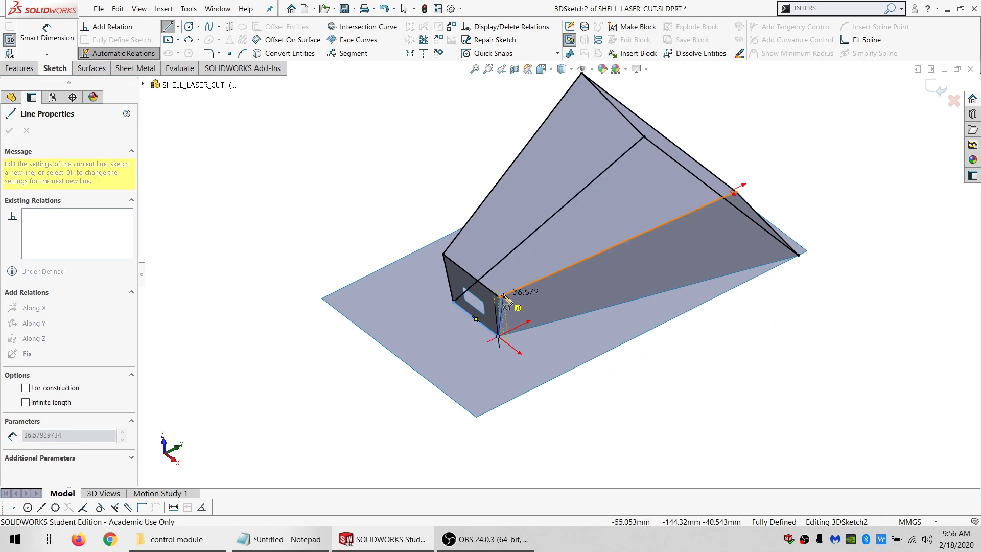
double_click(499, 297)
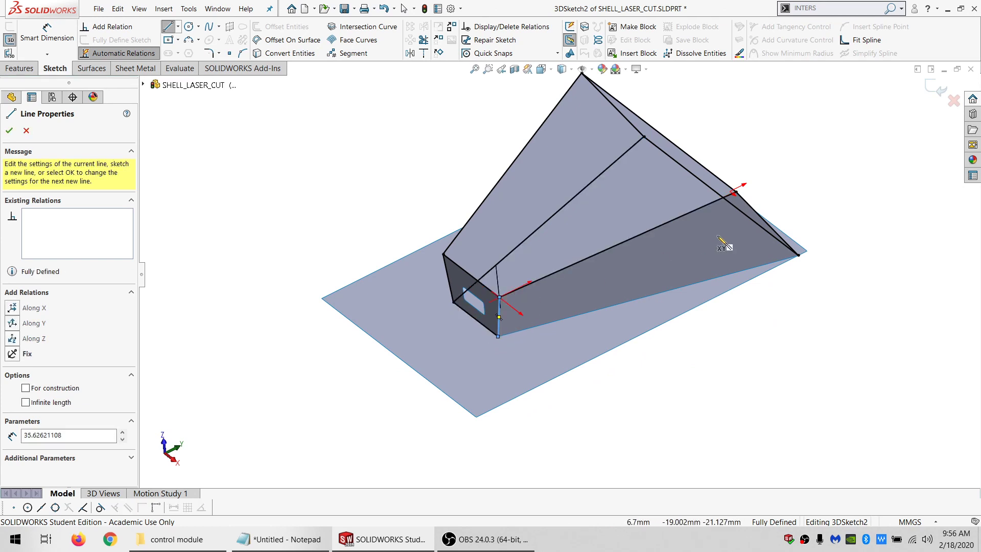
click(799, 255)
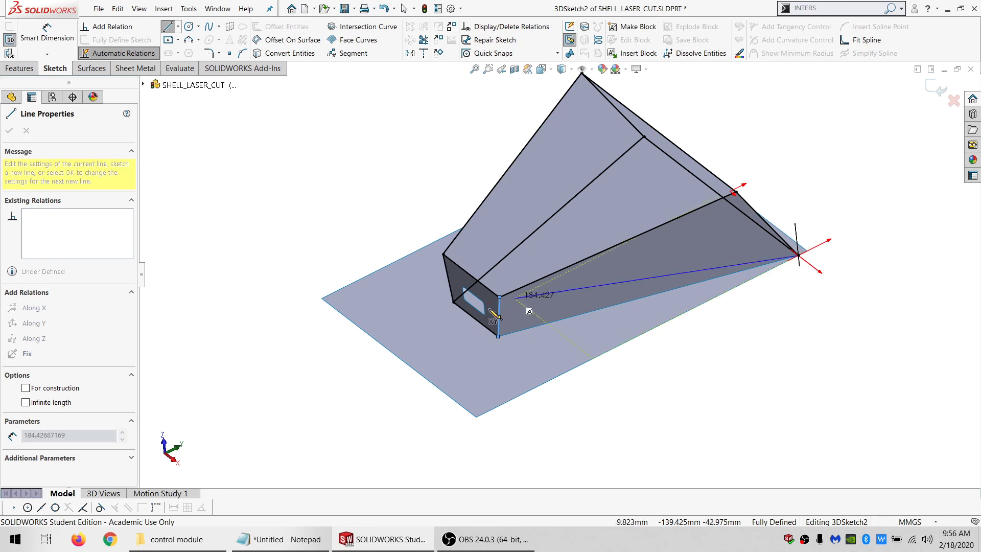
click(498, 336)
key(Escape)
- Convert the base surface's outline and the edge loop of the rear panel's rounded slot into sketch entities
click(478, 383)
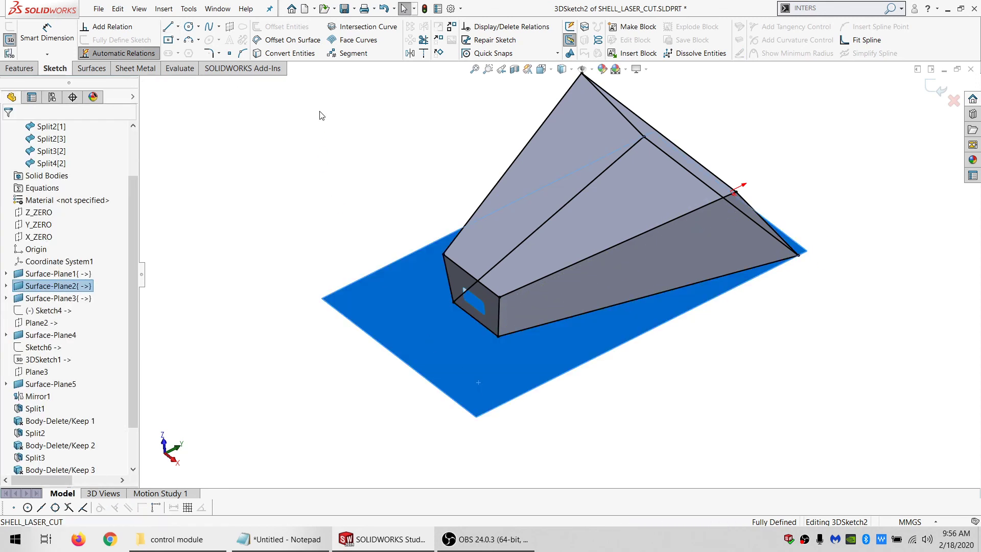
click(295, 55)
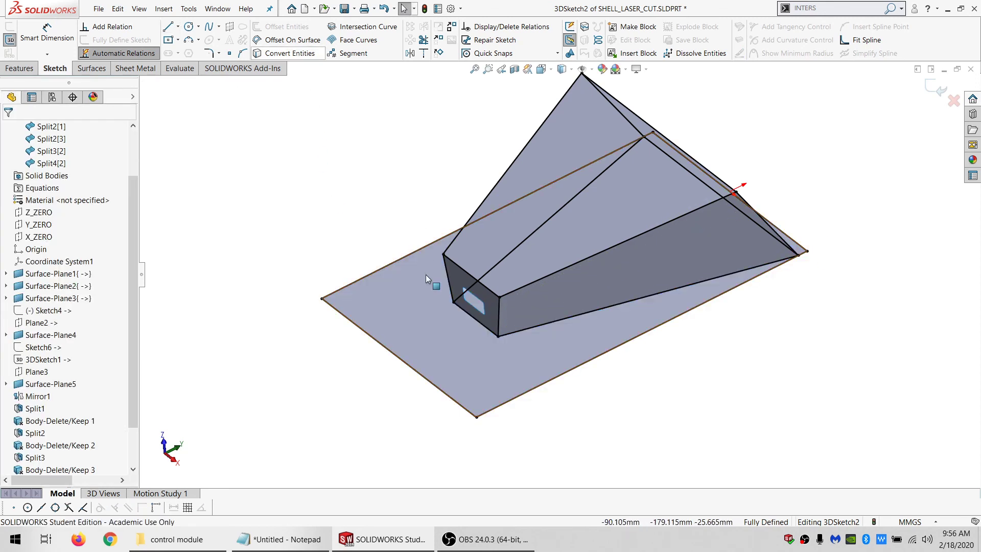
right_click(480, 302)
key(Escape)
right_click(481, 302)
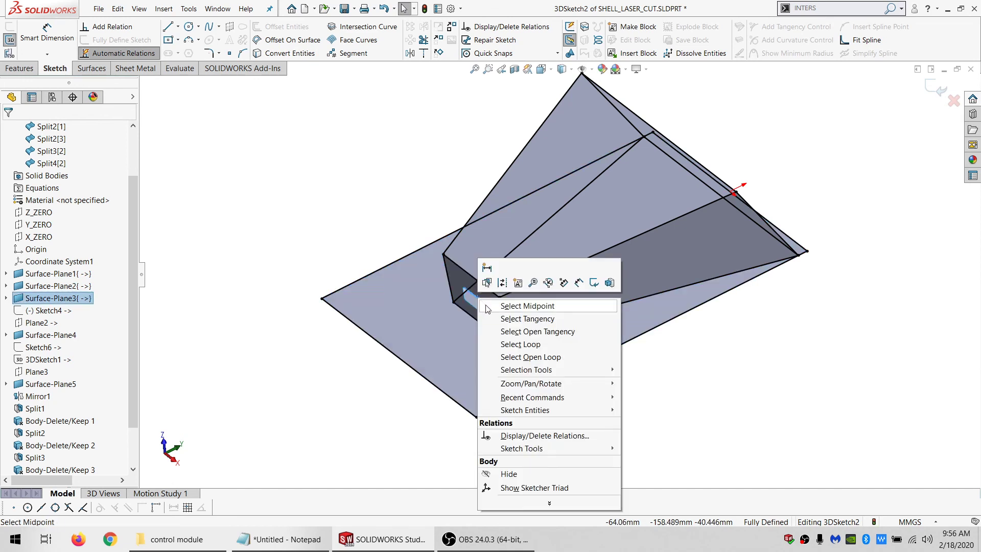
click(531, 357)
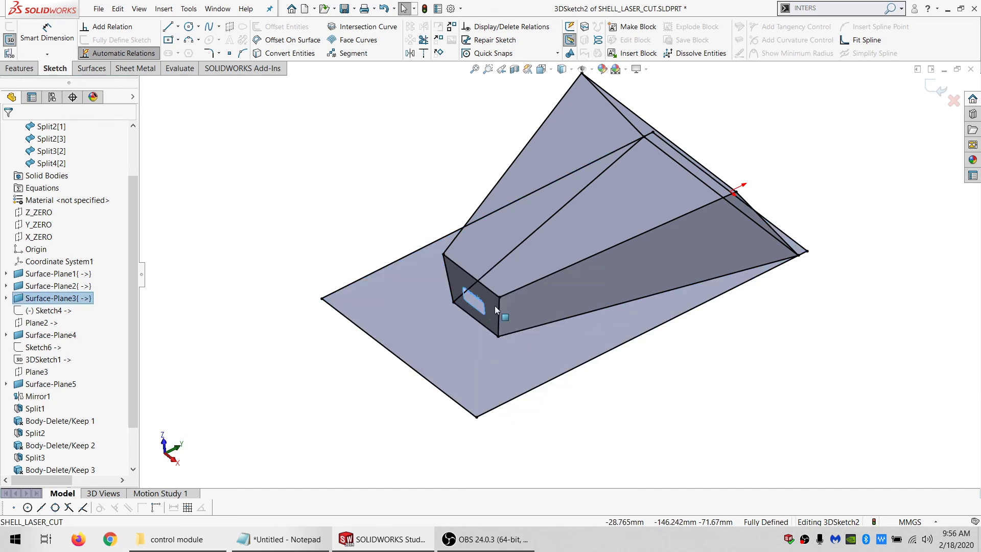
click(282, 55)
- Convert the front panel's circular hole and the edge loop of its rectangular window into sketch entities
middle_drag(603, 265, 854, 158)
click(876, 120)
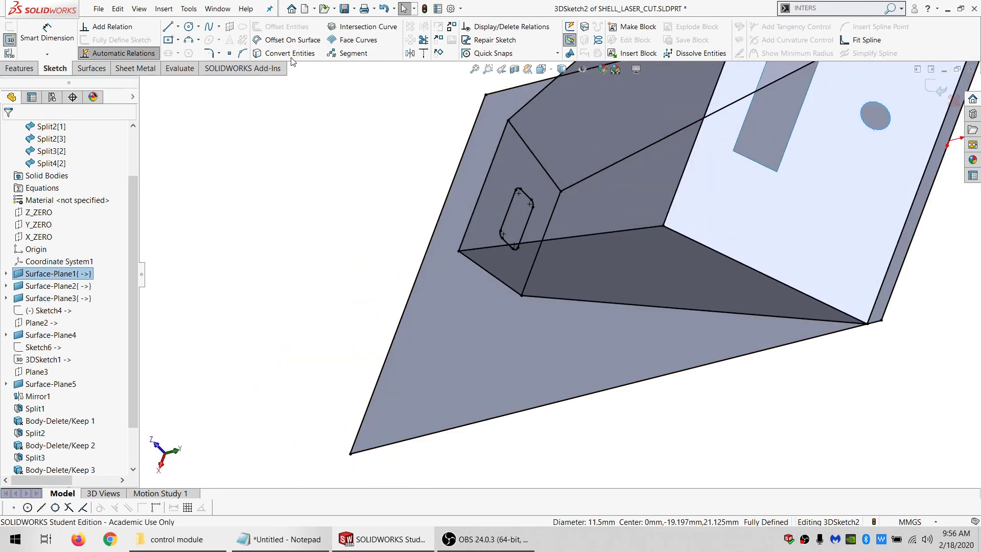
right_click(745, 157)
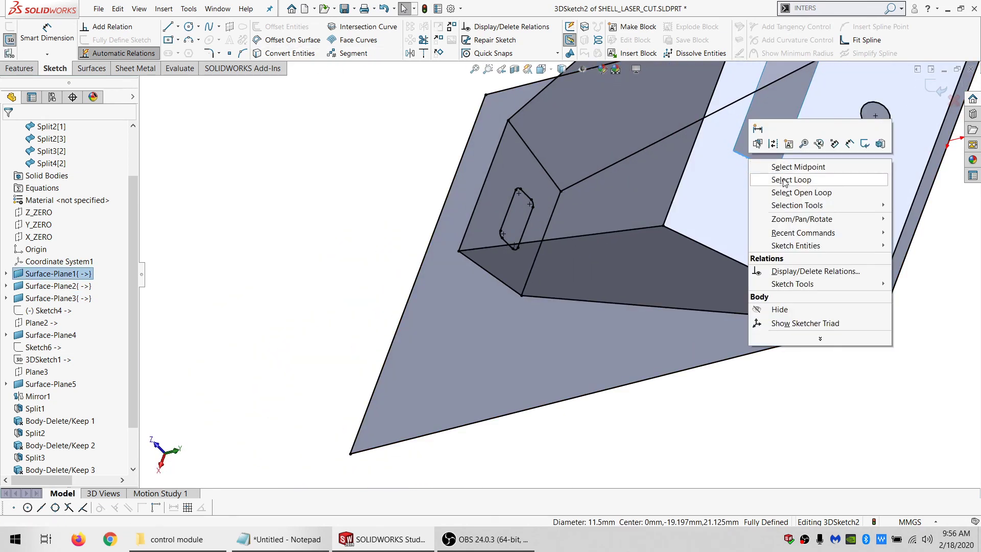
click(785, 181)
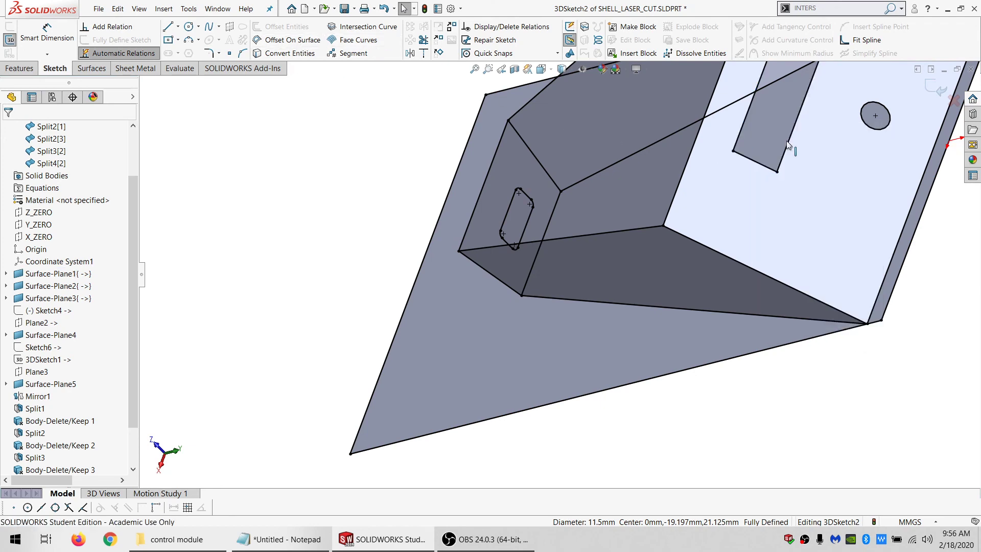
- Delete all relations in the 3D sketch
middle_drag(573, 133, 709, 189)
scroll(504, 228, up, 2)
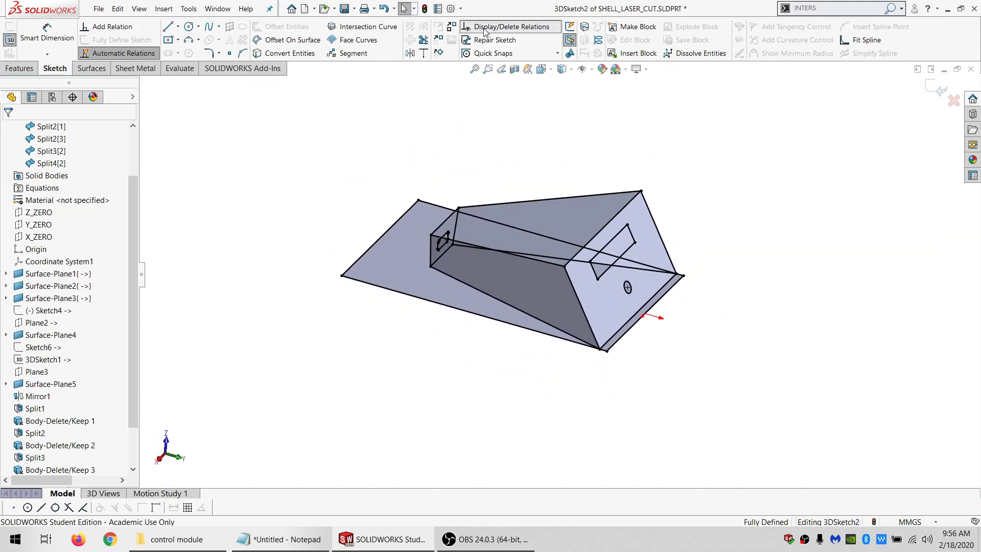
click(506, 27)
click(105, 353)
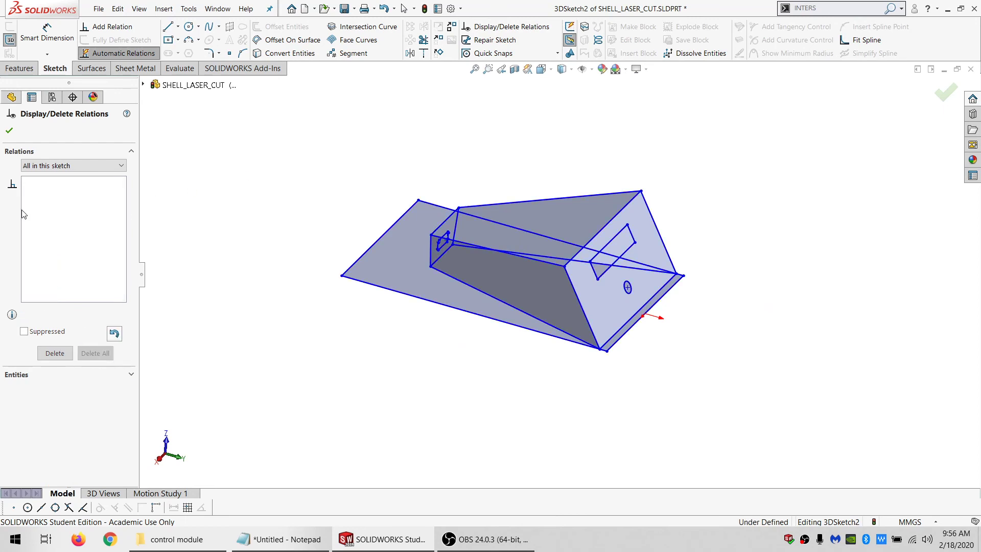
click(9, 131)
- Select every entity of the 3D sketch and apply a Fix relation to them
mouse_move(772, 284)
mouse_down()
mouse_move(657, 121)
mouse_move(153, 346)
mouse_move(788, 351)
mouse_move(775, 289)
mouse_up()
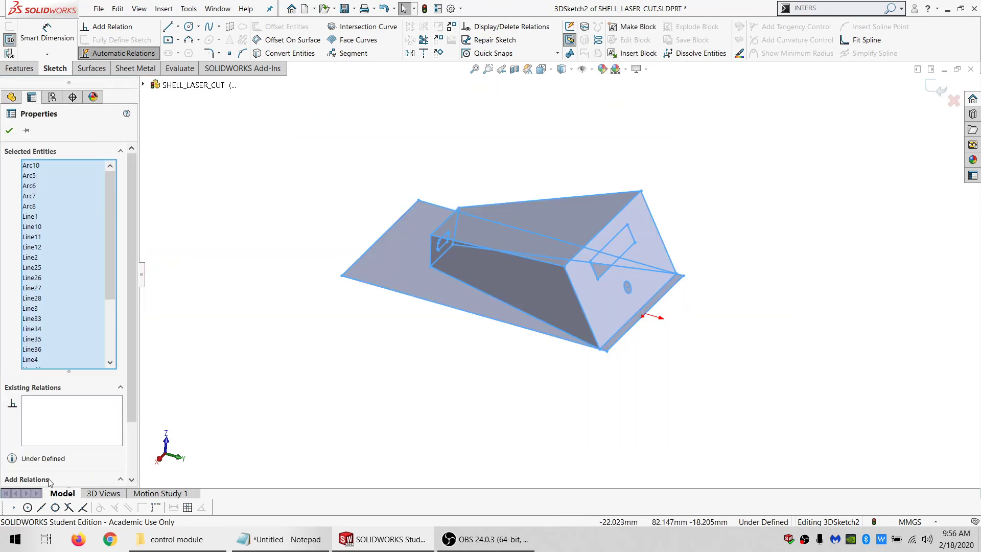
scroll(51, 483, down, 2)
click(12, 428)
click(326, 350)
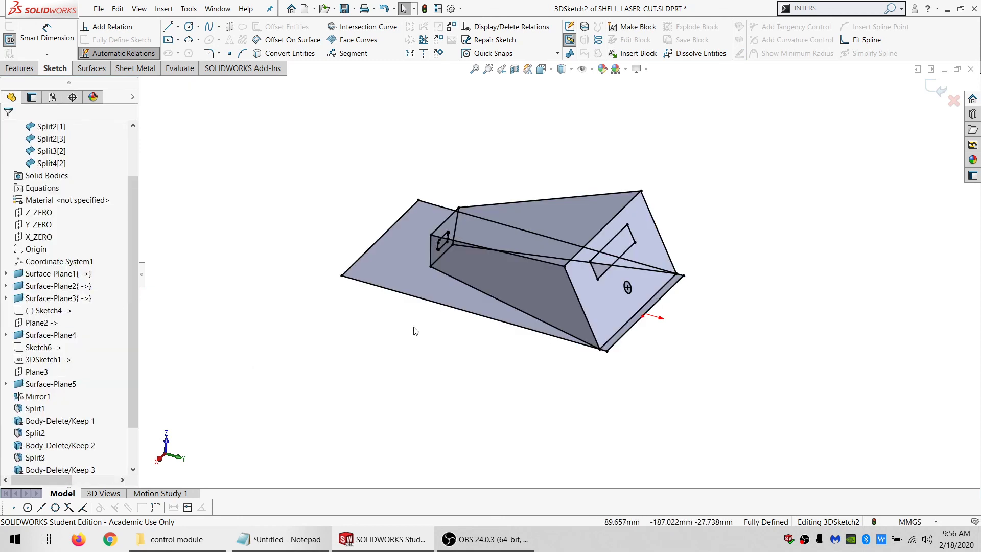
- Exit the 3D sketch and suppress every feature from Surface-Plane1 through Body-Delete/Keep 4
scroll(544, 237, down, 2)
click(10, 39)
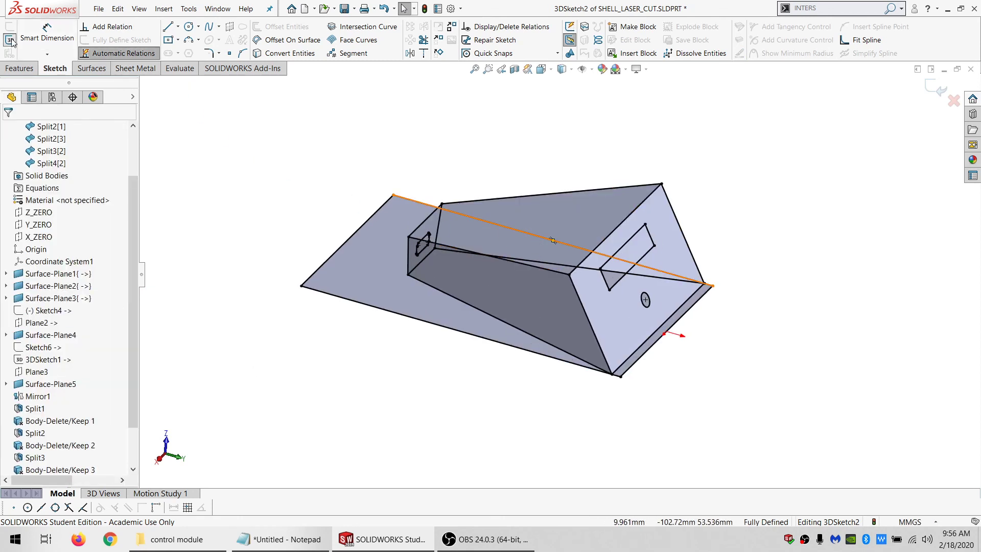
click(55, 445)
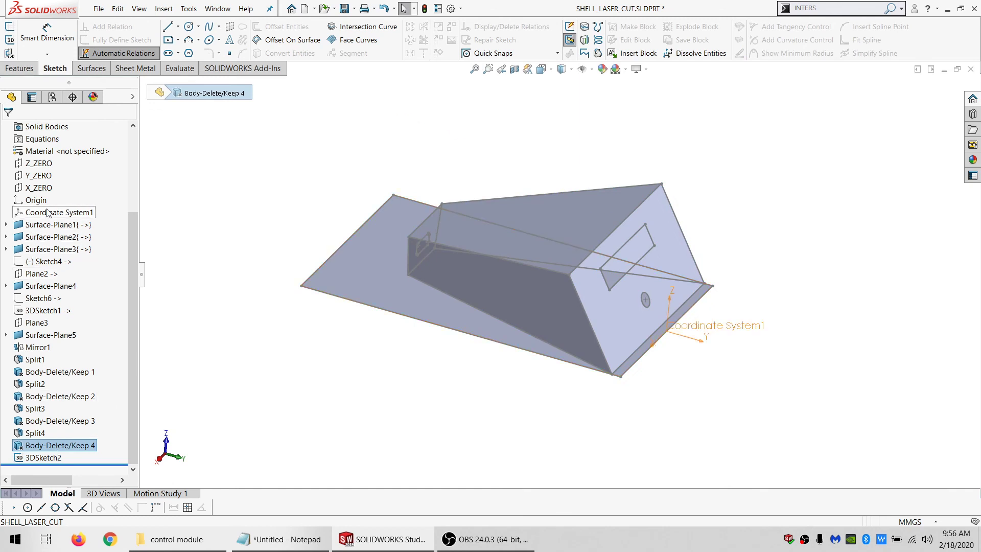
shift+click(51, 225)
click(56, 195)
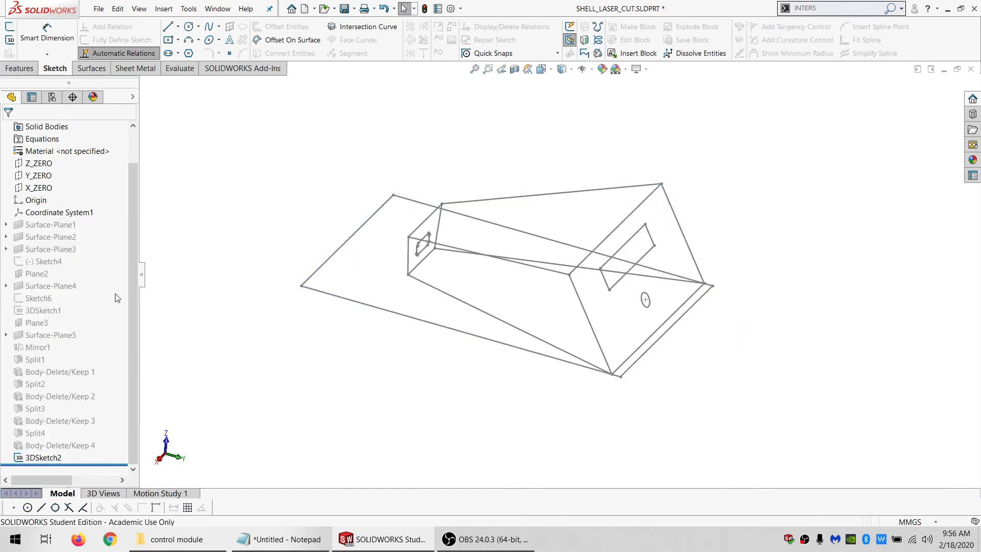
- Delete all the suppressed features from Surface-Plane1 through Body-Delete/Keep 4
scroll(576, 261, down, 2)
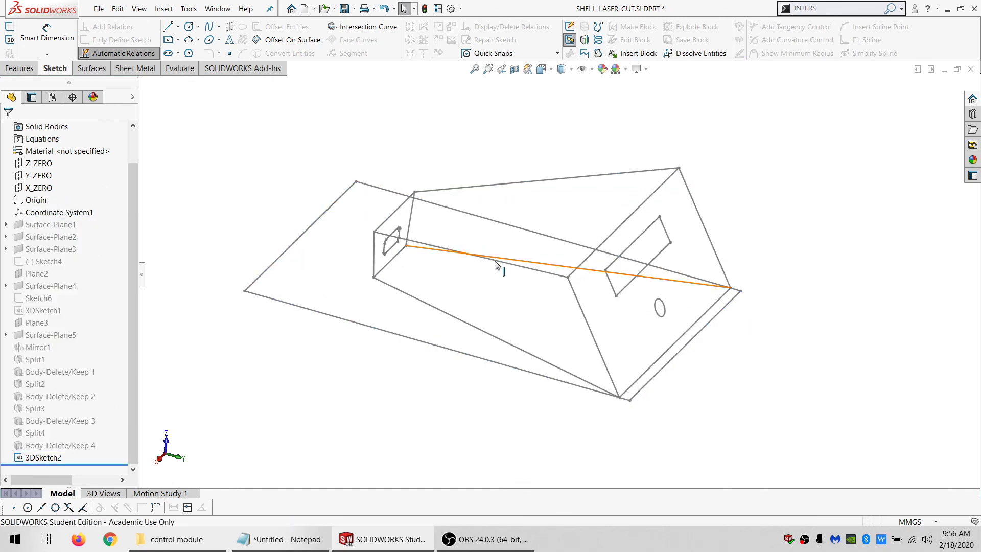
click(34, 228)
shift+click(42, 447)
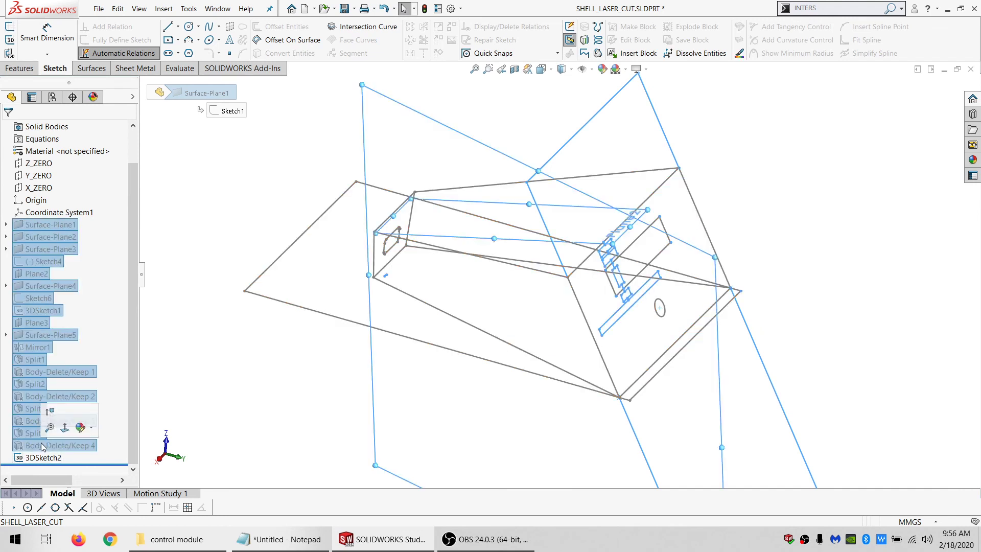
key(Delete)
click(573, 222)
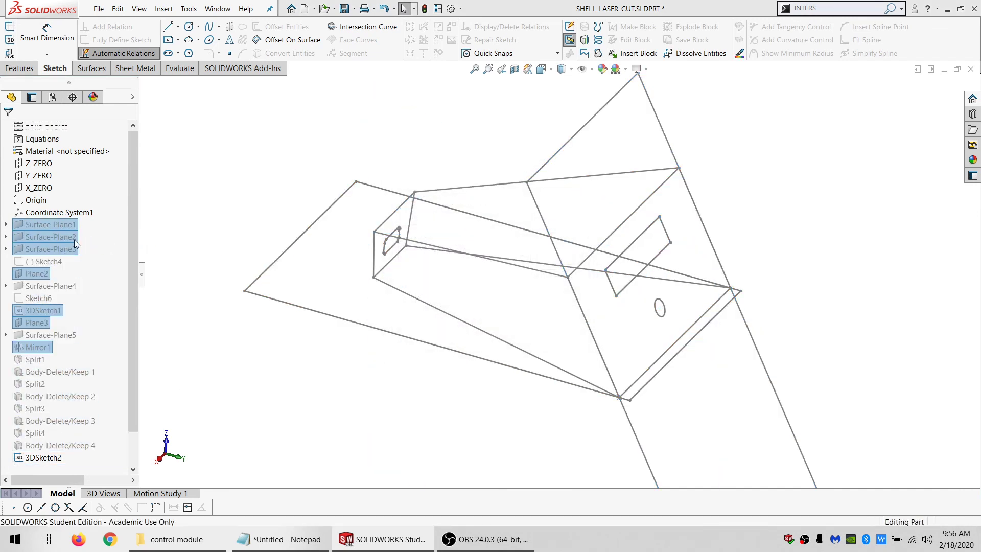
- Suppress and delete the leftover sketches Sketch1 and Sketch2, keeping only the fixed 3D sketch
click(42, 266)
shift+click(43, 276)
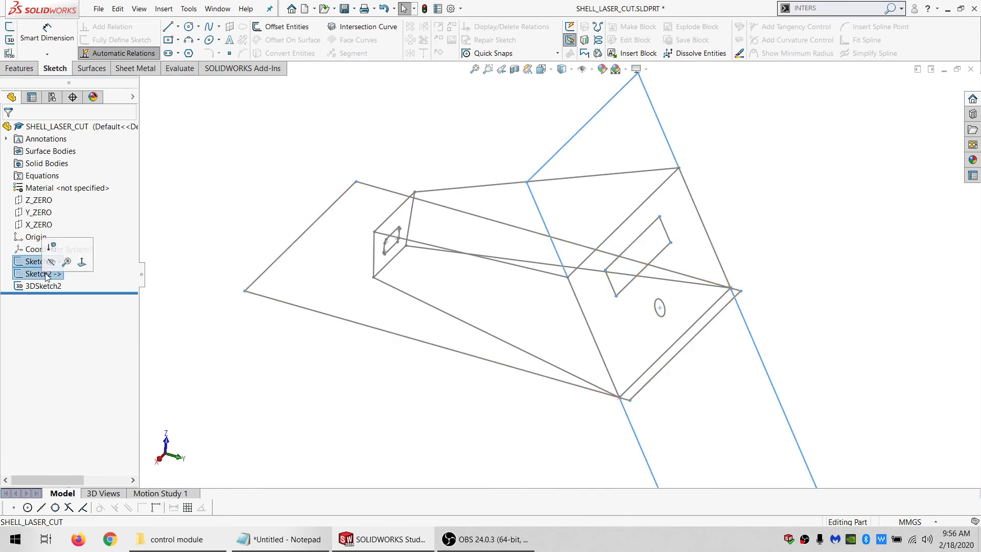
click(52, 247)
click(39, 262)
shift+click(39, 274)
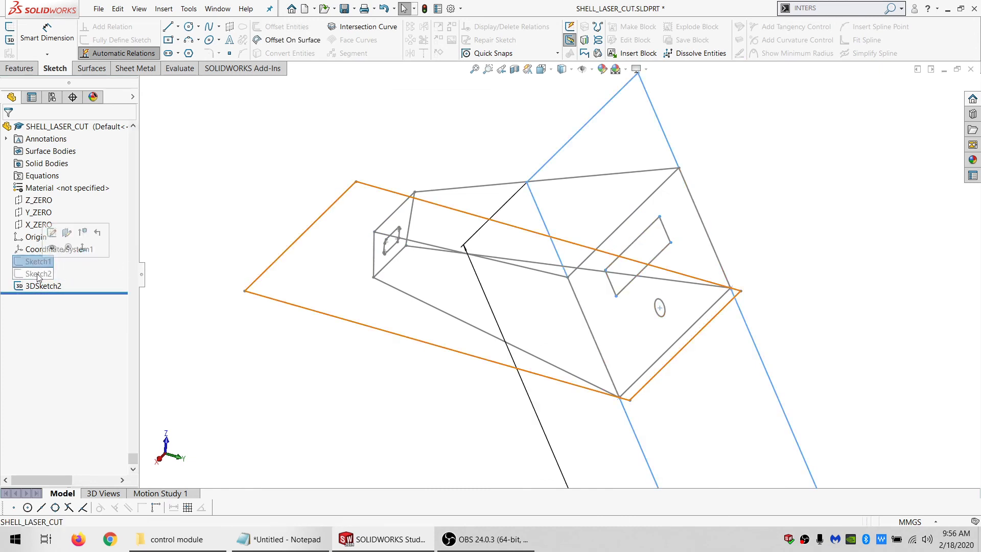
key(Delete)
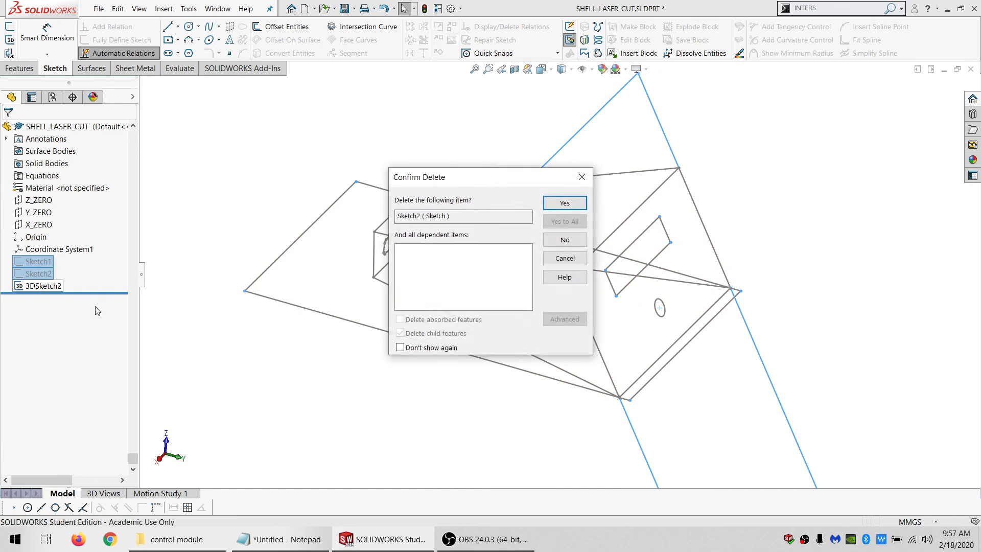
key(Return)
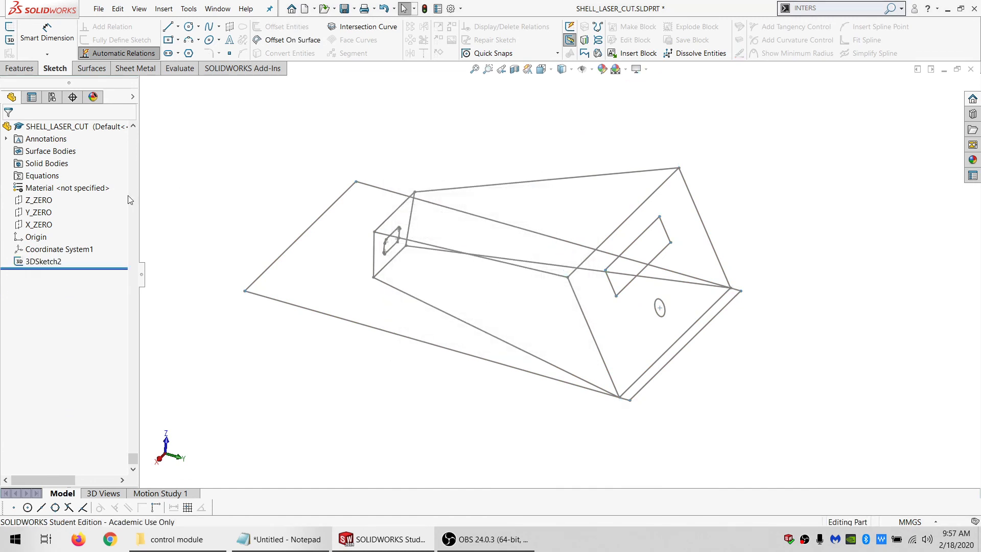
- Save the SHELL_LASER_CUT part
right_click(60, 126)
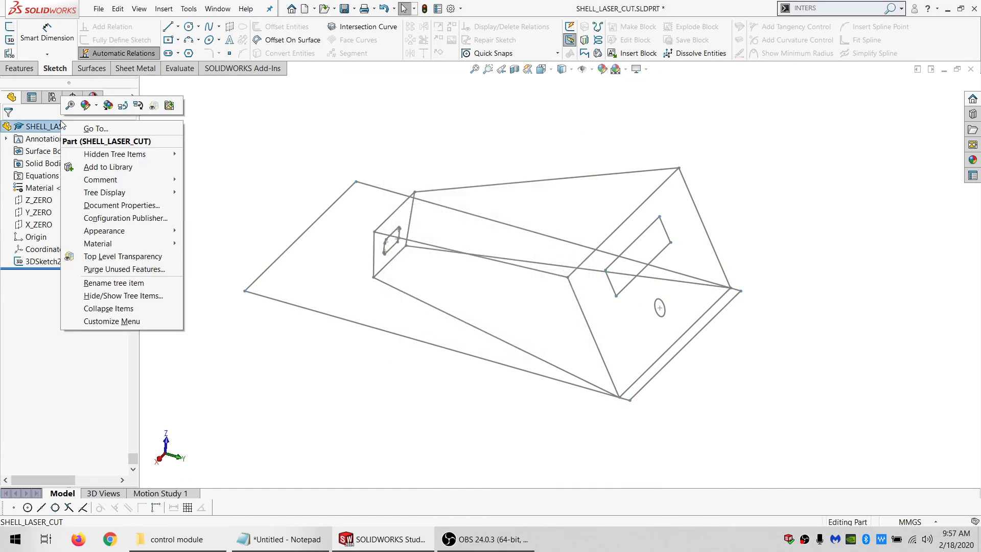
click(313, 137)
click(345, 10)
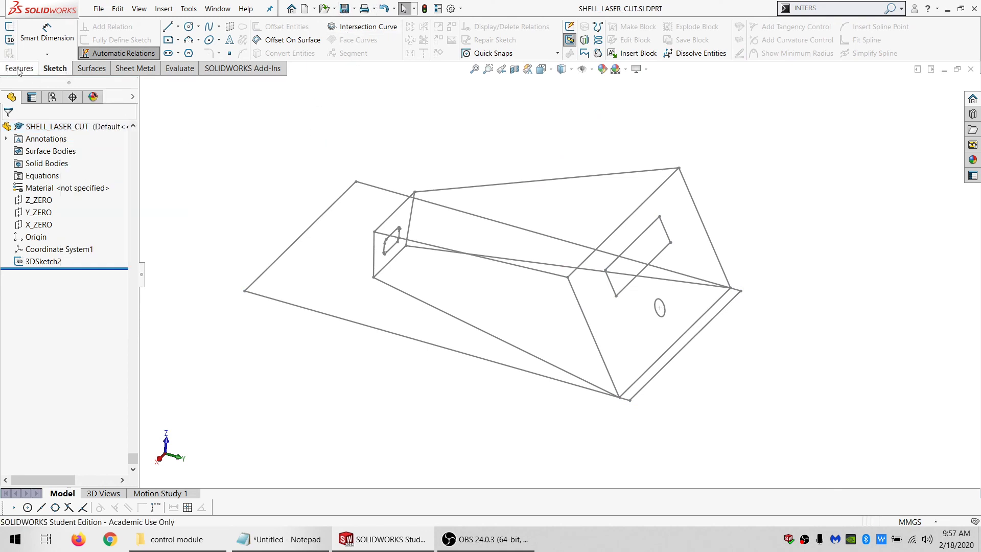
- Convert the four edges of the top panel's outline into a new 3D sketch and exit it
mouse_move(164, 137)
middle_down()
mouse_move(436, 212)
mouse_move(447, 284)
mouse_move(394, 195)
mouse_move(436, 208)
mouse_move(434, 244)
middle_up()
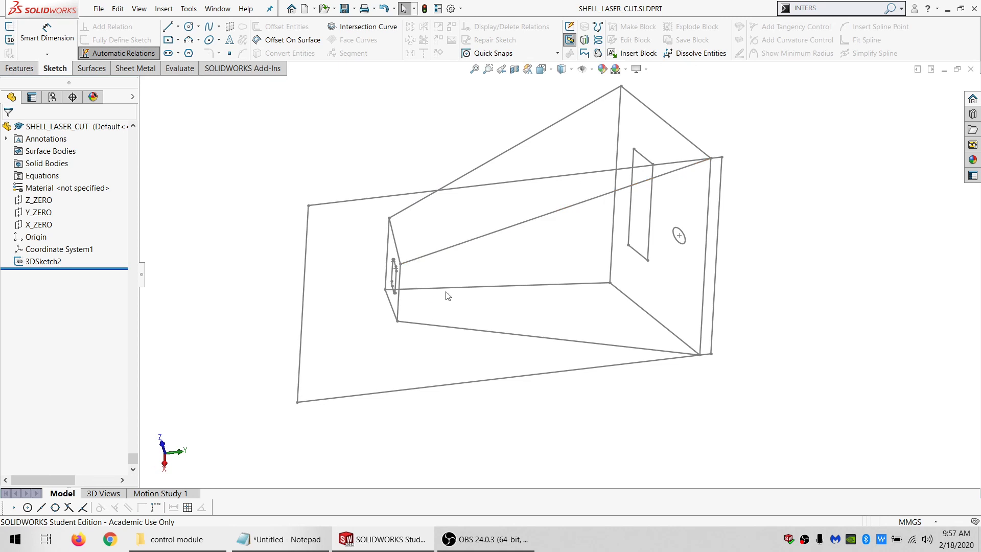
middle_drag(447, 296, 457, 277)
click(13, 31)
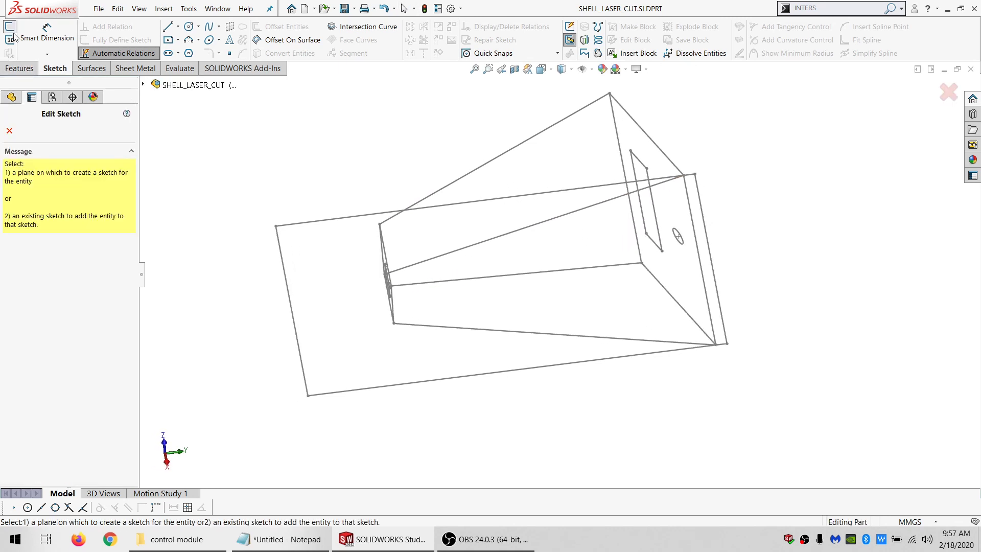
click(13, 40)
mouse_move(371, 219)
middle_down()
mouse_move(394, 221)
mouse_move(398, 248)
middle_up()
click(387, 255)
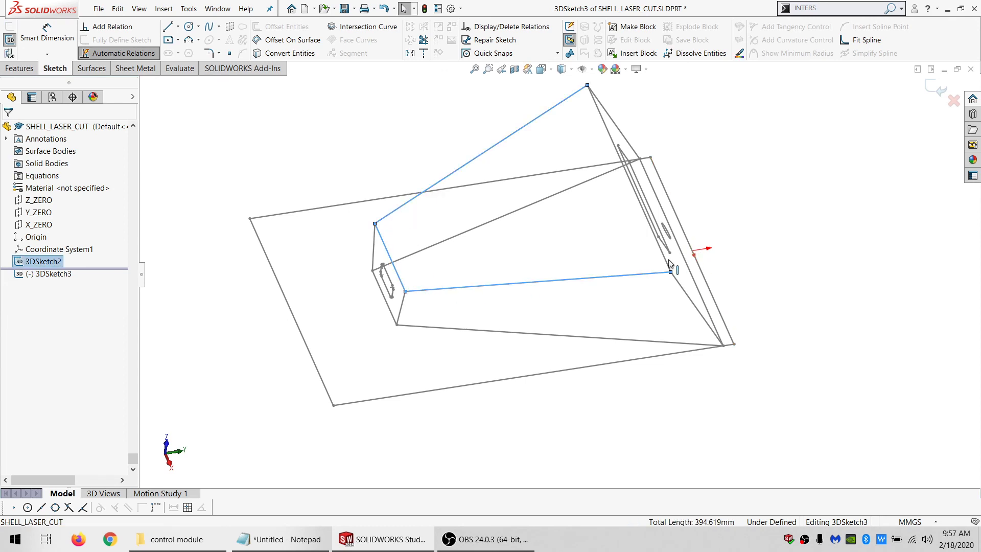
click(288, 56)
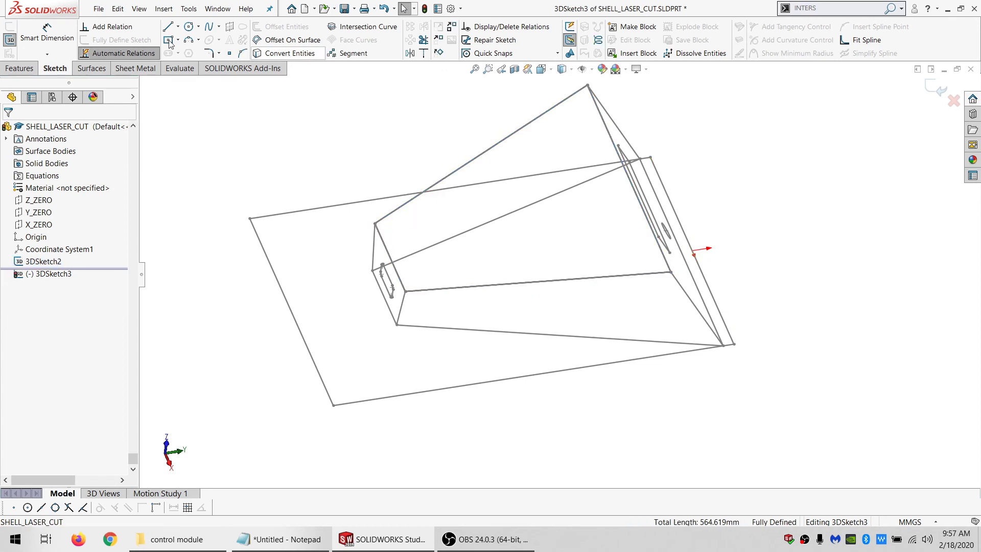
click(9, 39)
- Create a filled surface bounded by the top panel's 3D sketch and select its face
click(90, 69)
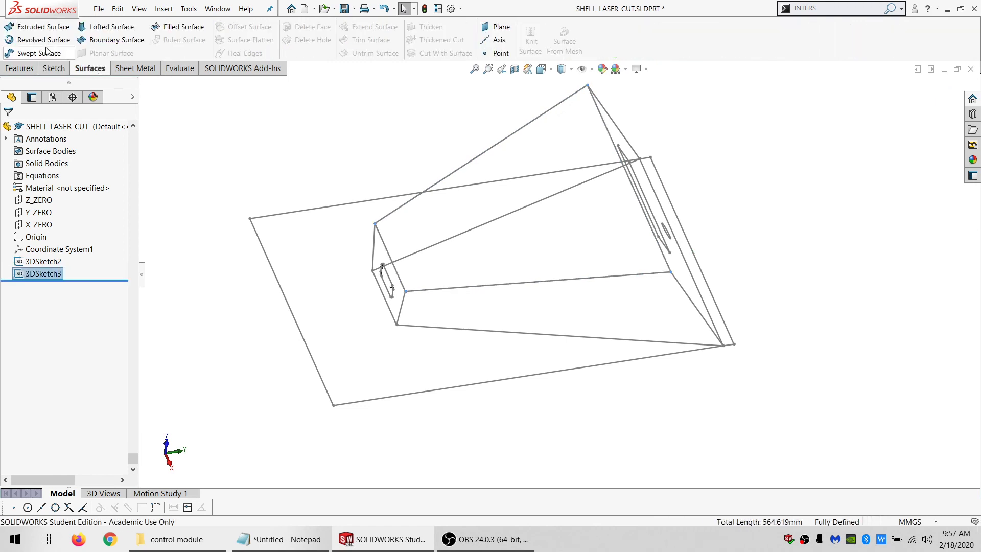
click(179, 26)
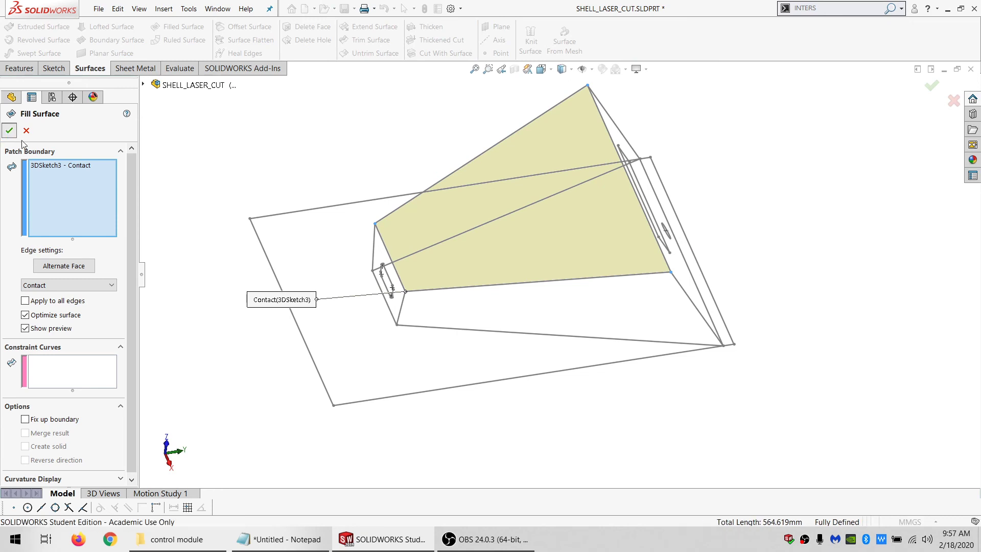
click(9, 130)
click(464, 203)
click(54, 69)
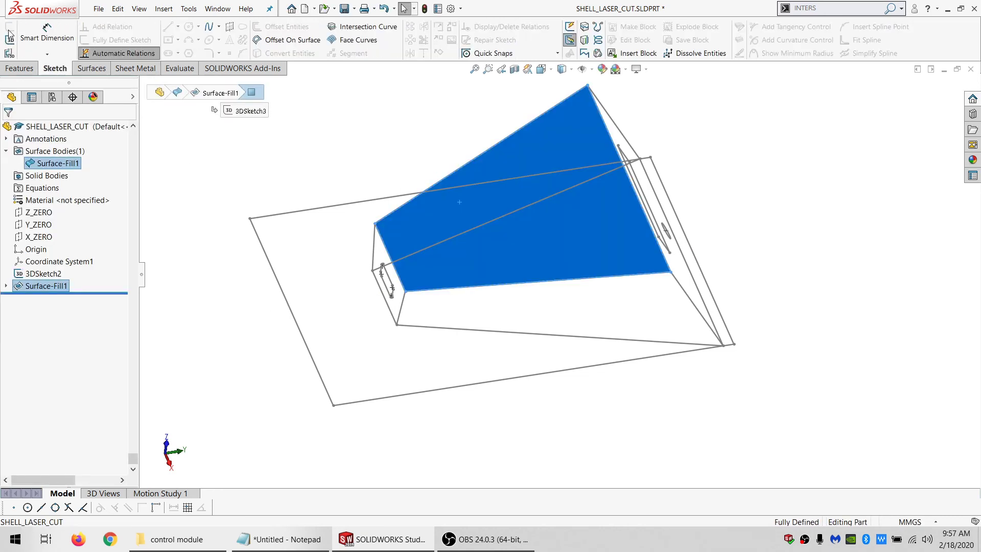
- Delete the top panel's filled surface and the 3D sketch that bounded it
click(38, 287)
key(Delete)
key(Return)
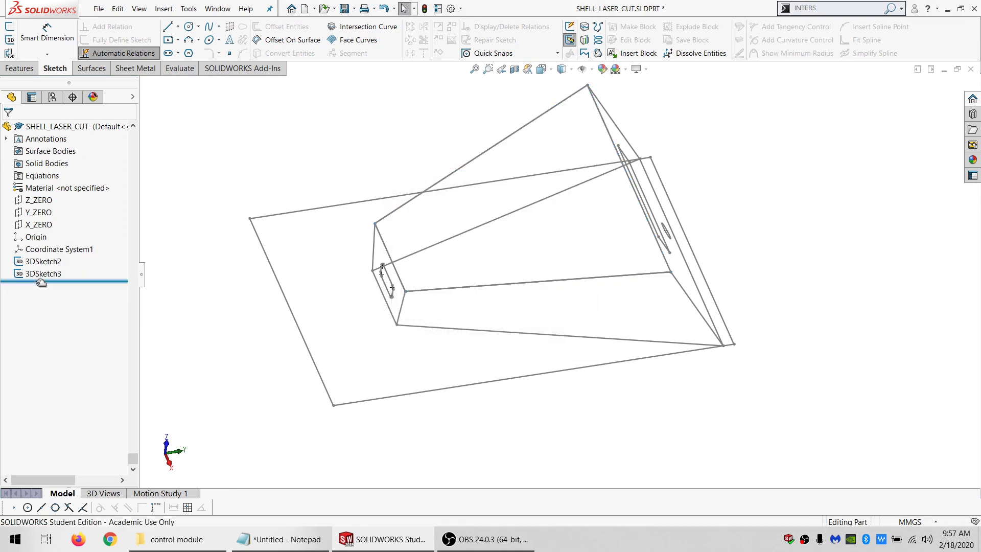
click(41, 275)
key(Delete)
key(Return)
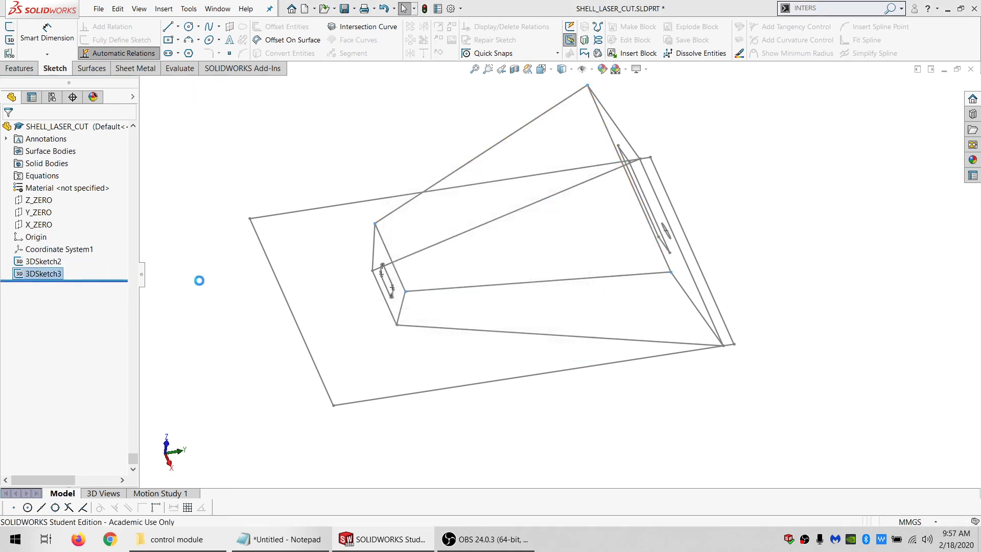
- Edit 3DSketch2 and add a sketch plane coincident with the upper edges of the front and rear panels
middle_drag(509, 303, 547, 275)
middle_drag(448, 222, 457, 200)
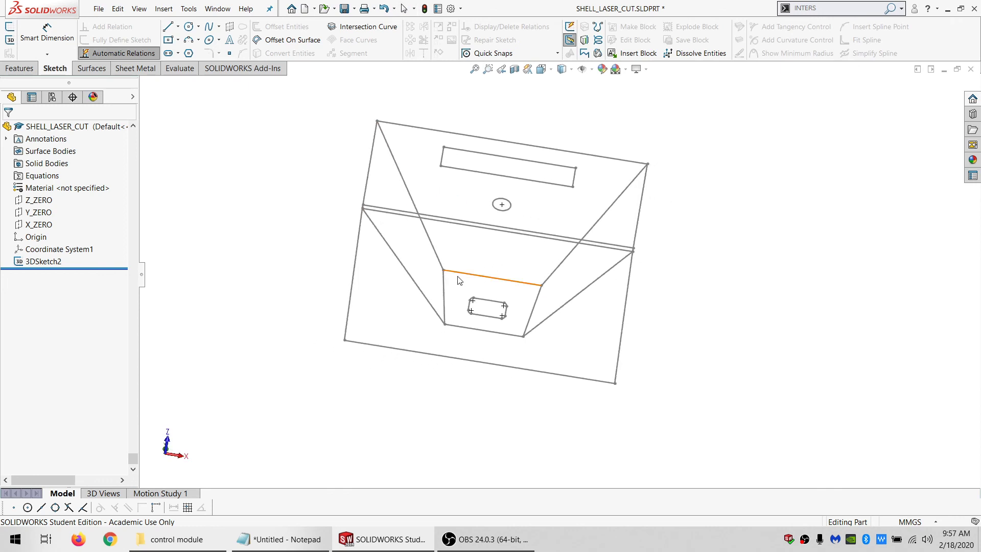
click(459, 274)
ctrl+click(413, 126)
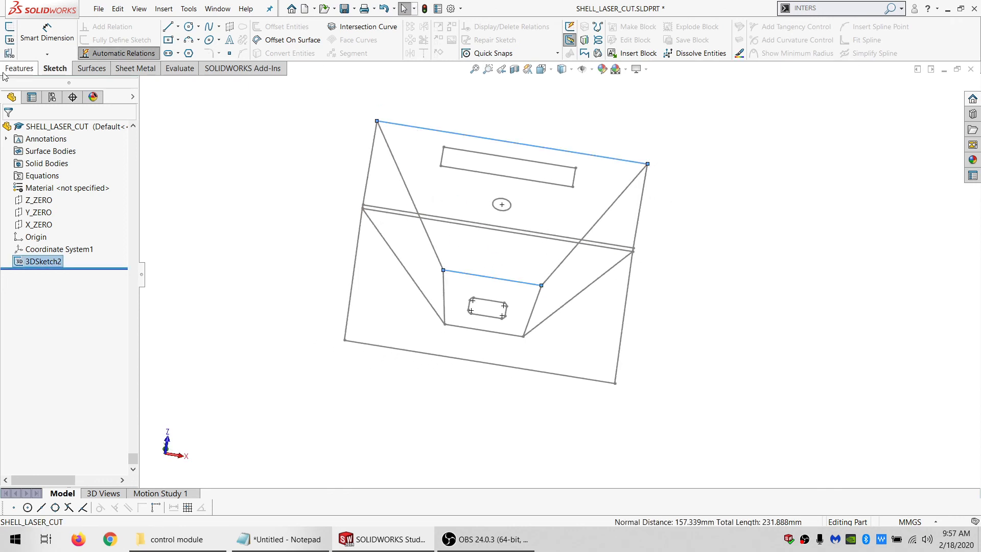
click(243, 145)
click(40, 262)
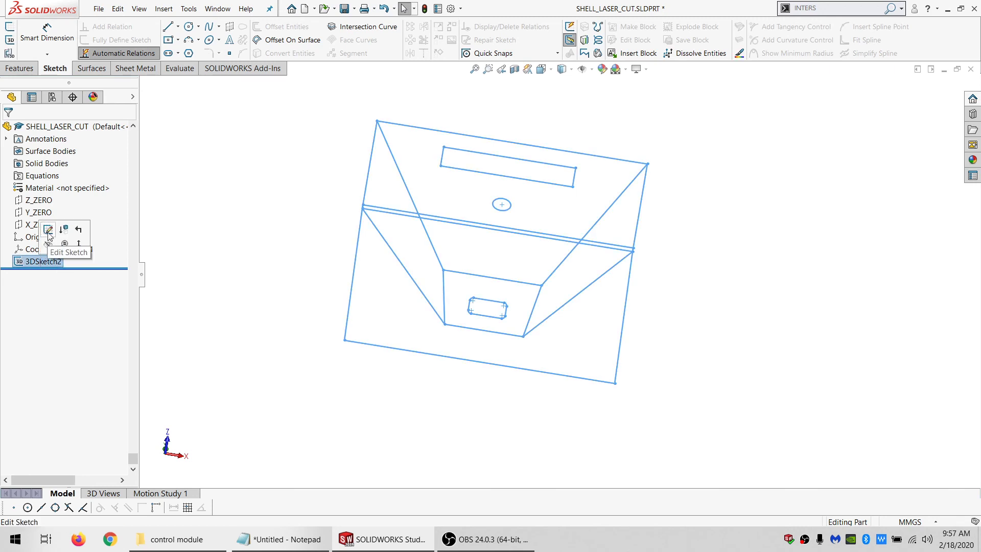
click(49, 232)
mouse_move(505, 267)
middle_down()
mouse_move(487, 254)
mouse_move(478, 263)
middle_up()
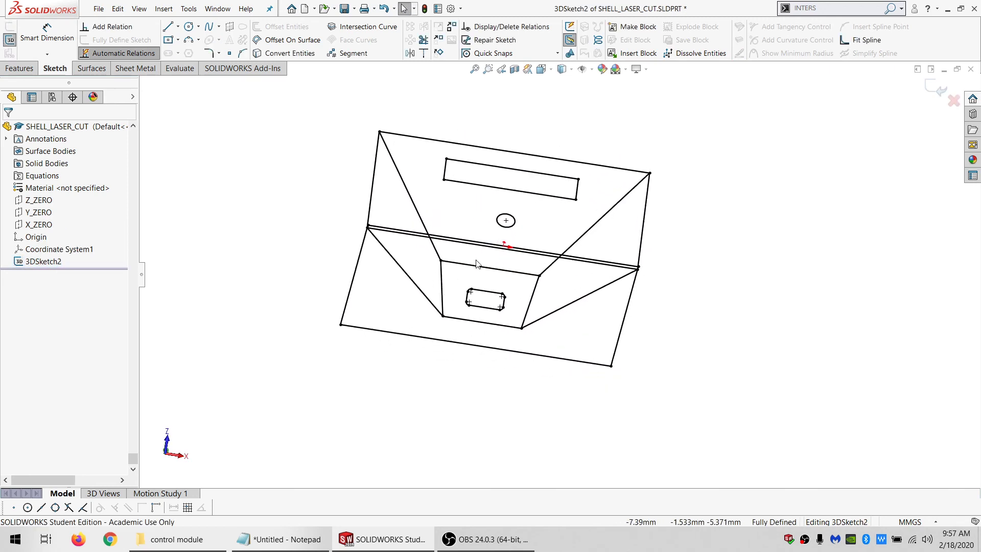
click(481, 266)
ctrl+click(403, 135)
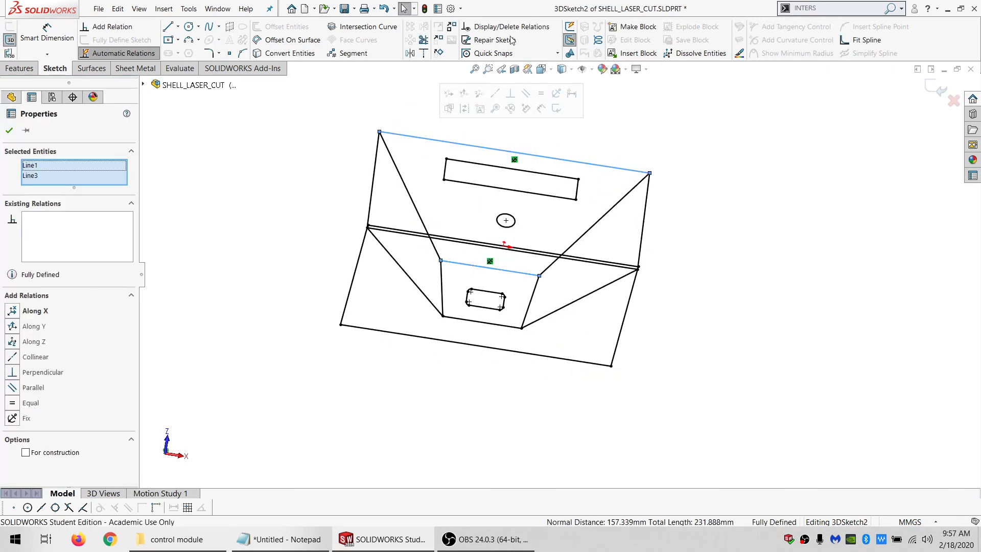
click(585, 37)
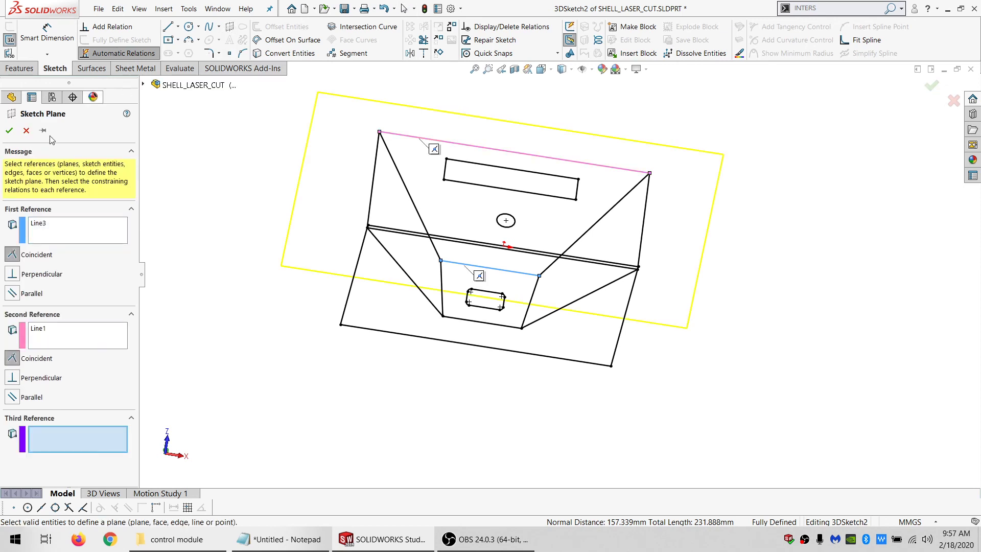
click(9, 131)
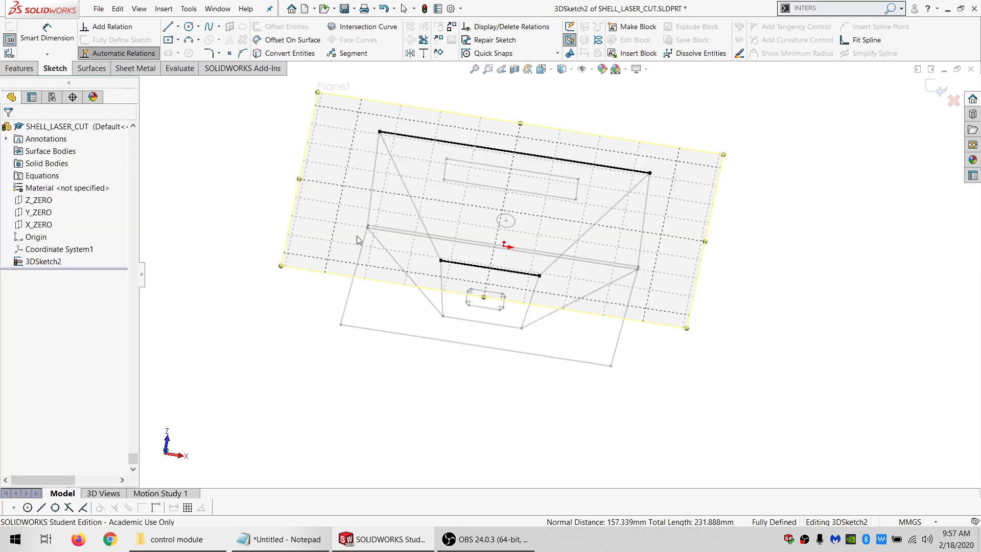
- Add a second sketch plane coincident with matching side edges of the front and rear panels
click(442, 287)
ctrl+click(373, 179)
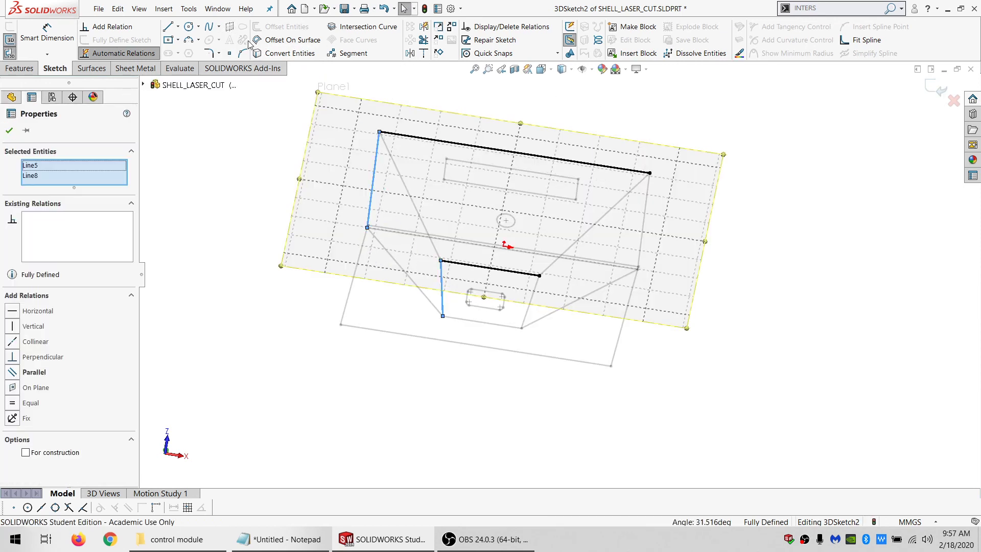
click(231, 27)
click(9, 131)
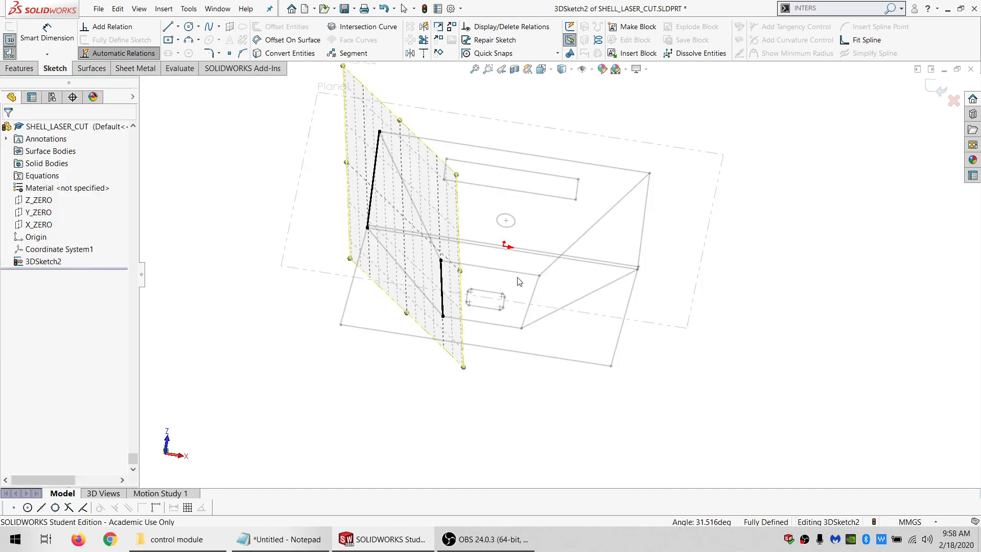
- Select a side edge of the base outline as a reference for a base sketch plane
click(506, 329)
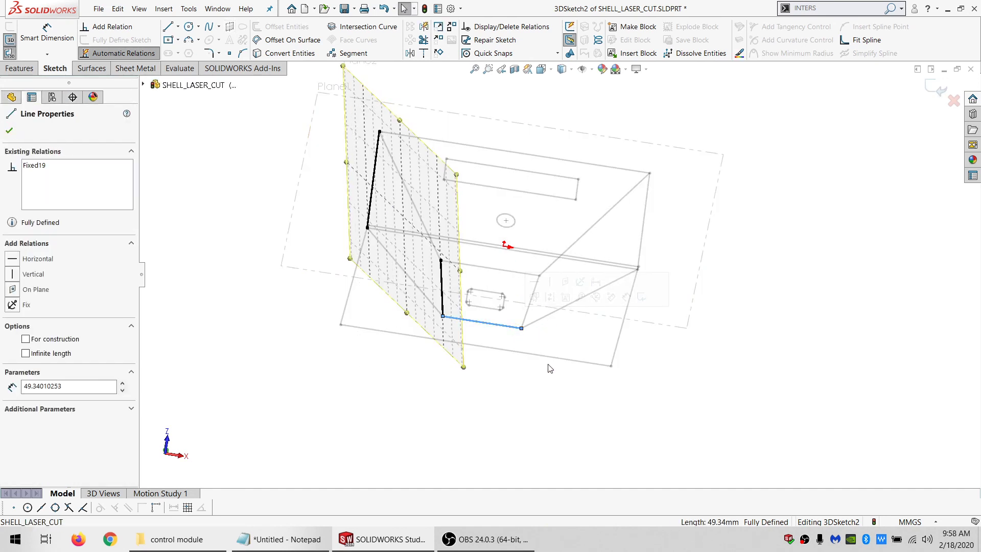
click(616, 356)
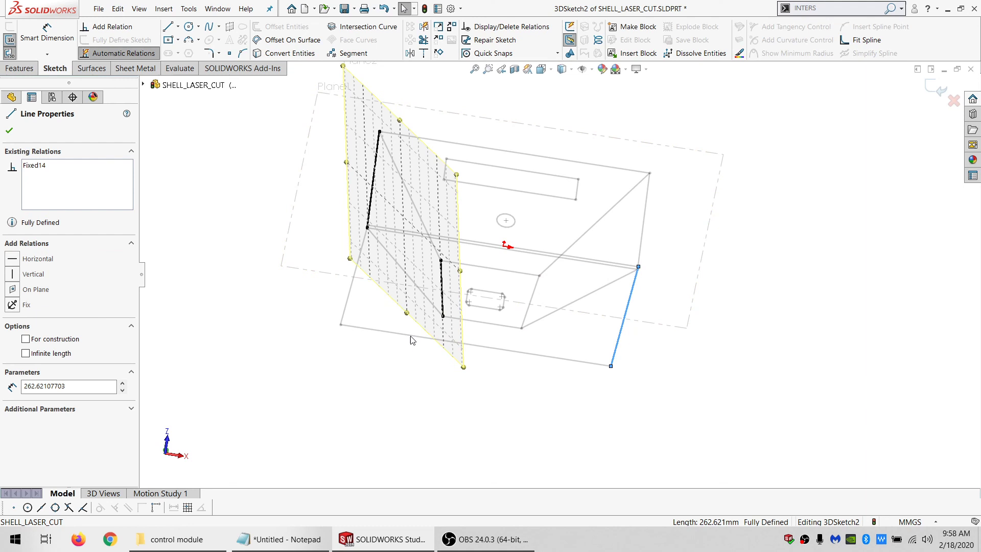
- Add a 3D sketch plane coincident with the two long side lines of the base rectangle
ctrl+click(347, 308)
click(230, 27)
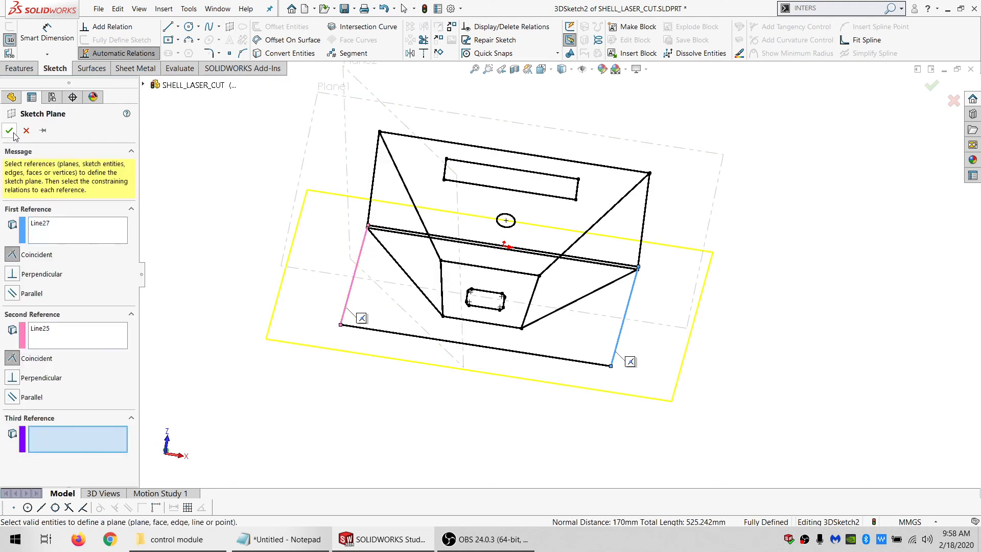
click(12, 132)
- Add a 3D sketch plane through the upper and lower lines of the small end face
click(451, 320)
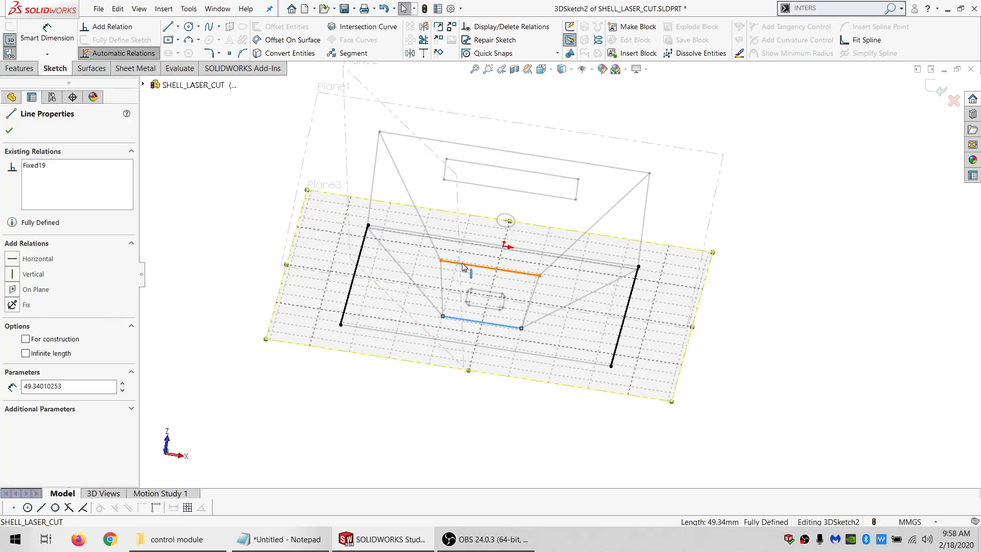
ctrl+click(488, 267)
click(231, 27)
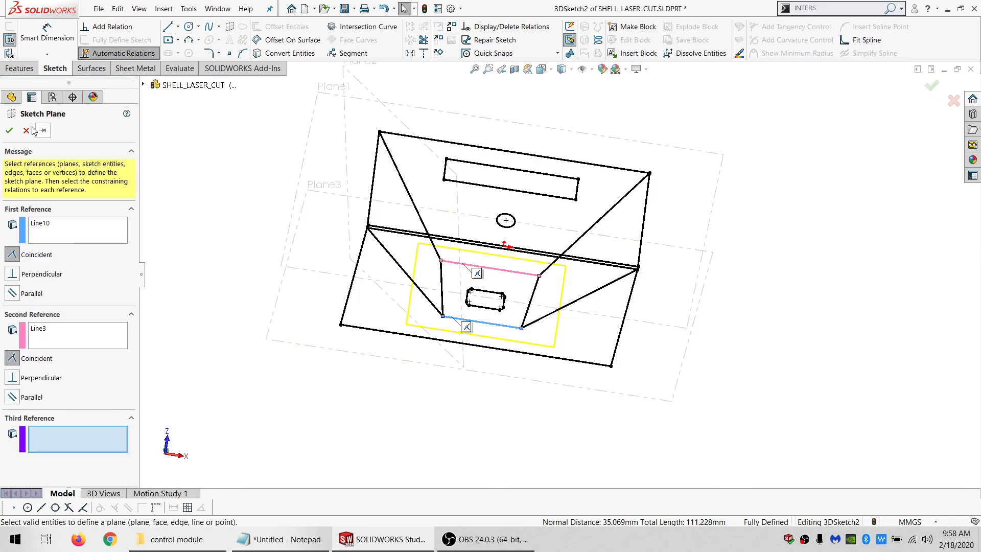
click(12, 131)
- Add a sketch plane through the large end face's upper and lower 170 mm lines, and exit the 3D sketch
mouse_move(495, 212)
middle_down()
mouse_move(353, 168)
mouse_move(466, 294)
middle_up()
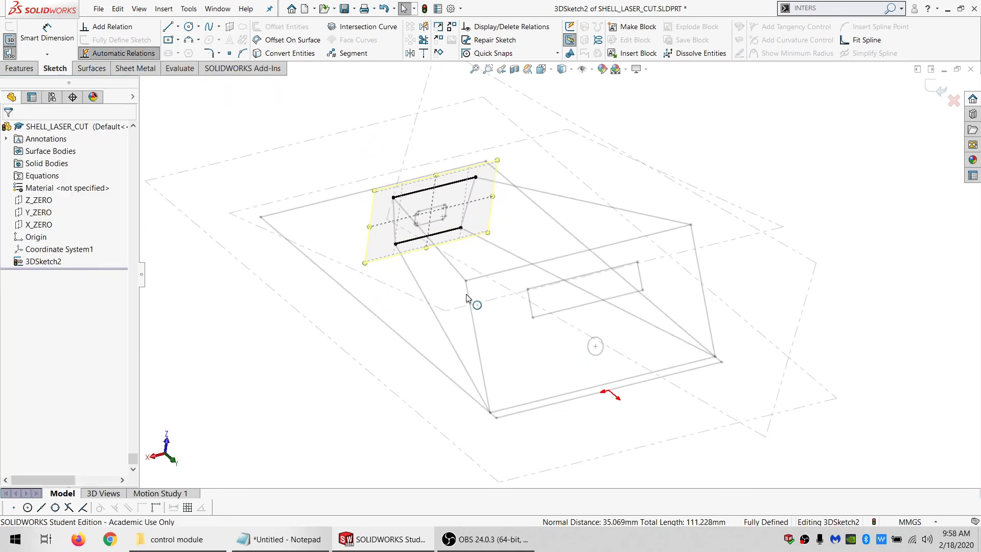
click(654, 377)
click(639, 375)
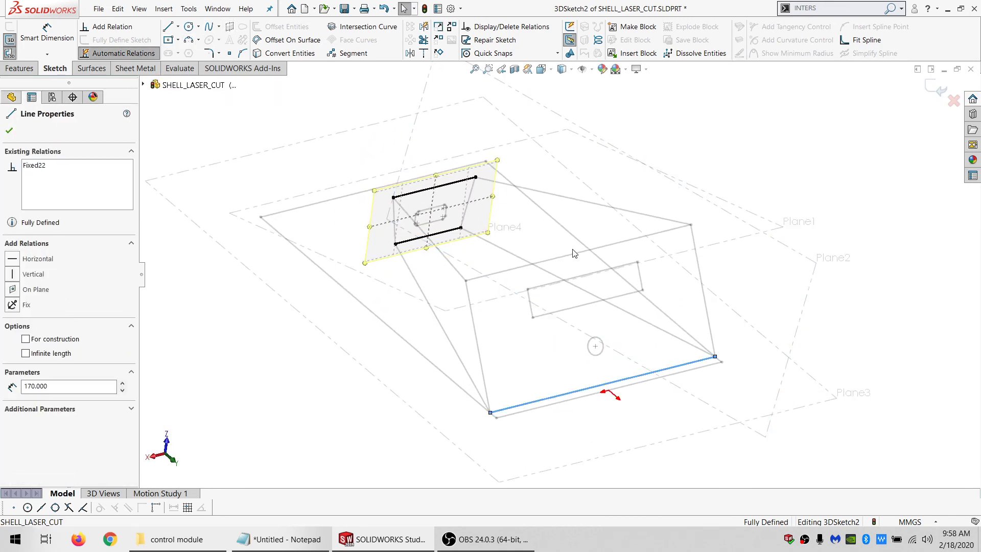
ctrl+click(560, 264)
click(231, 28)
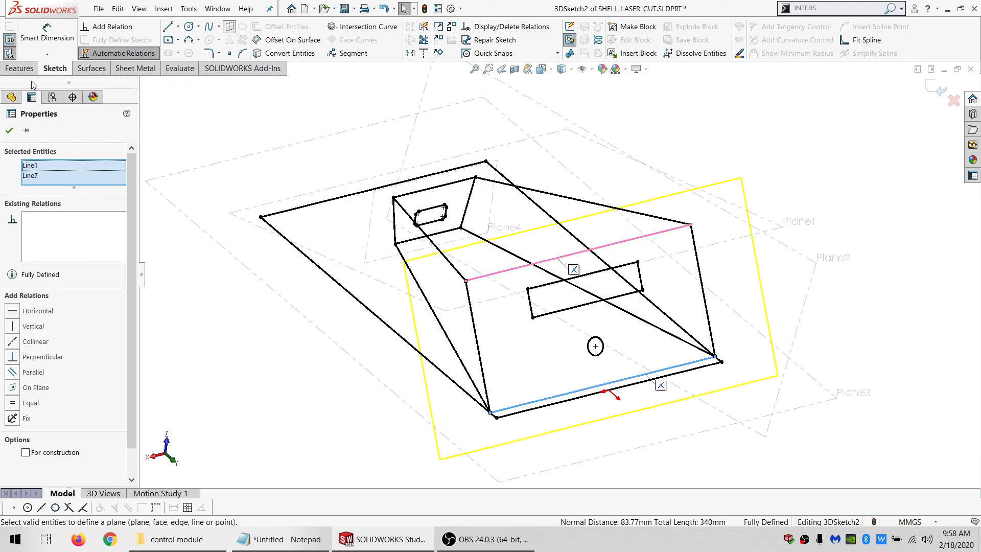
click(11, 134)
click(10, 40)
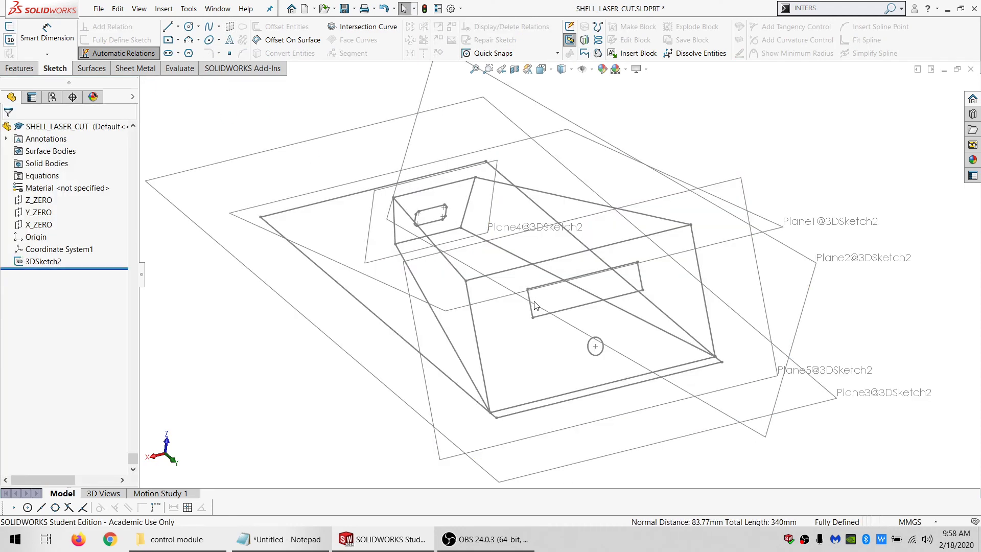
- Start a sketch on Plane5 and convert the large end face's outline, rectangular window and circle into it
mouse_move(535, 306)
middle_down()
mouse_move(554, 268)
mouse_move(589, 269)
mouse_move(593, 313)
mouse_move(605, 262)
middle_up()
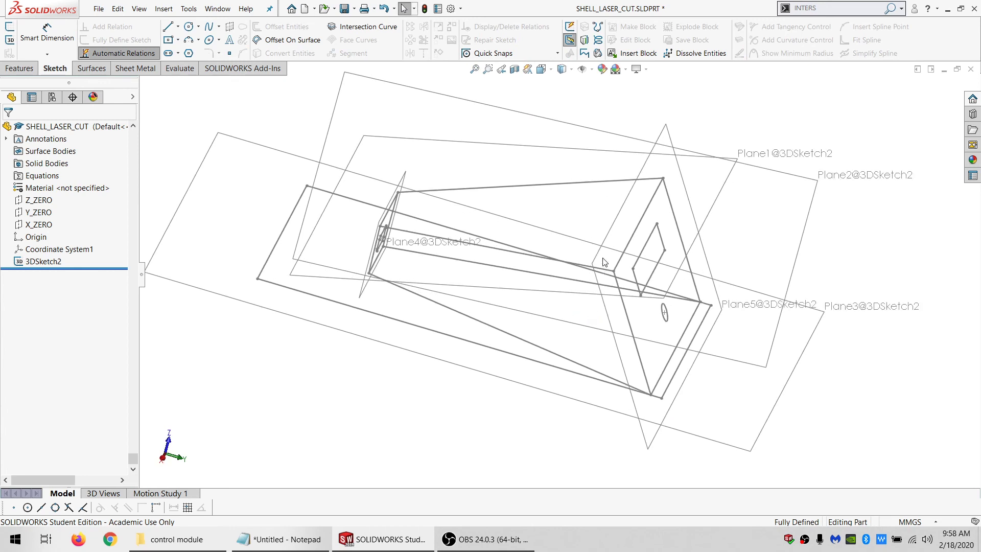
click(600, 248)
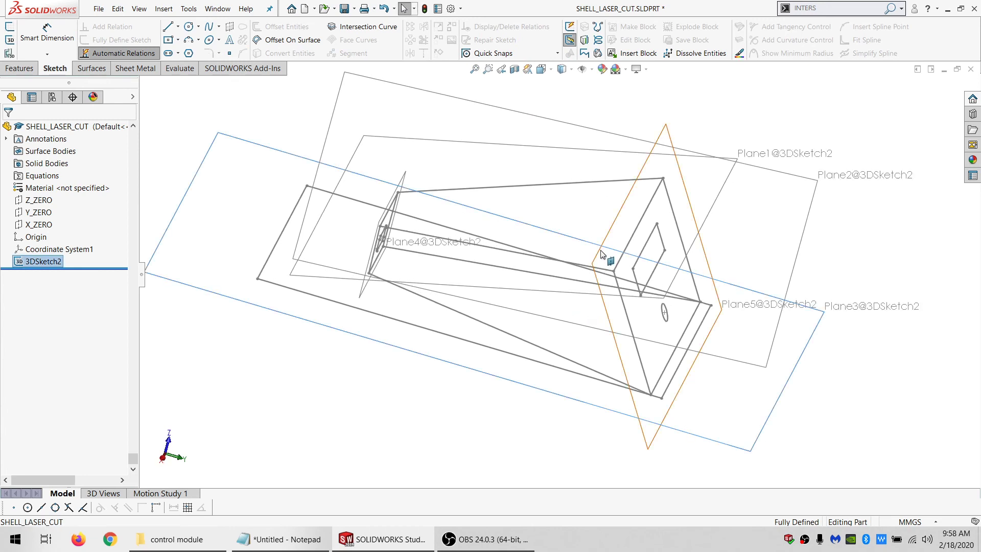
click(9, 25)
middle_drag(626, 266, 618, 263)
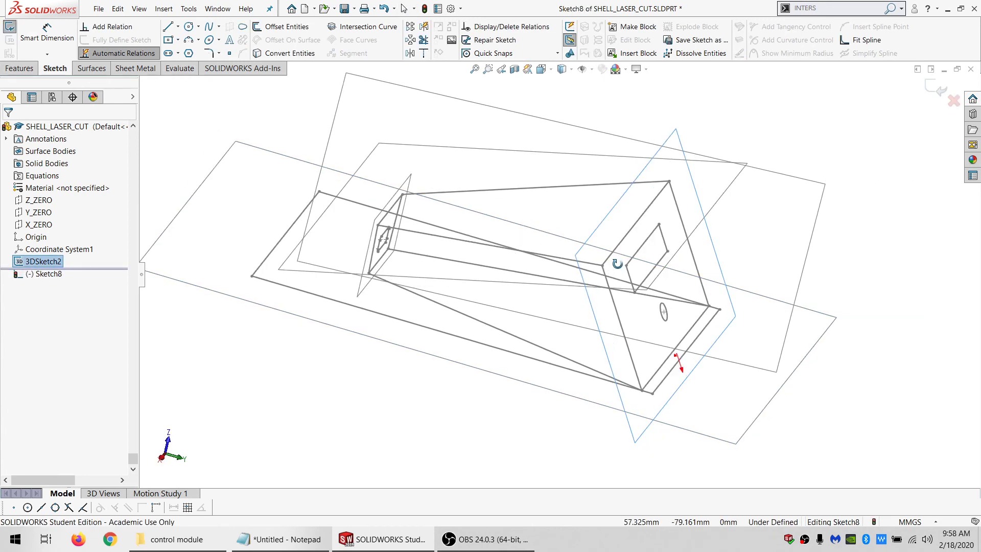
click(613, 252)
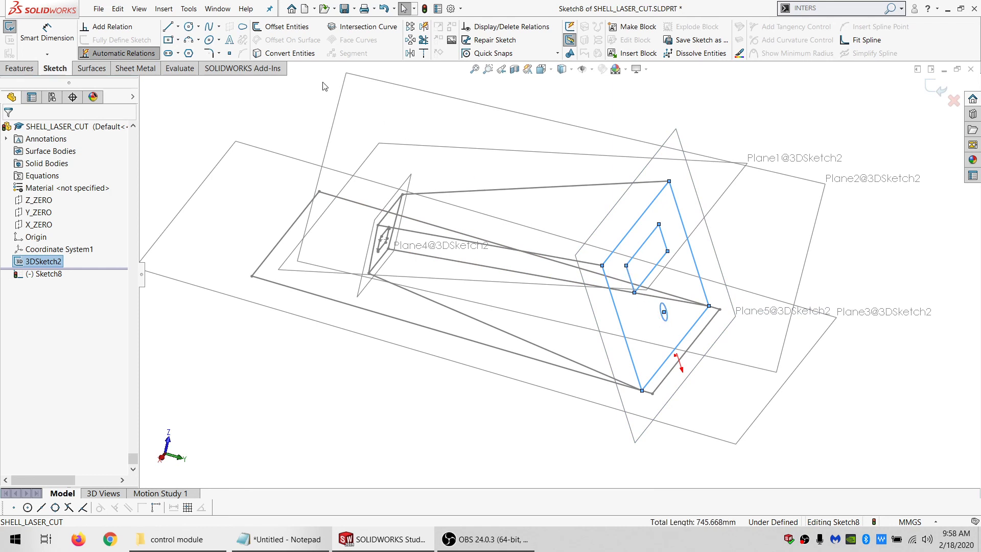
click(283, 53)
- Create a planar surface from the large end face sketch, with its rectangular and circular openings
click(90, 68)
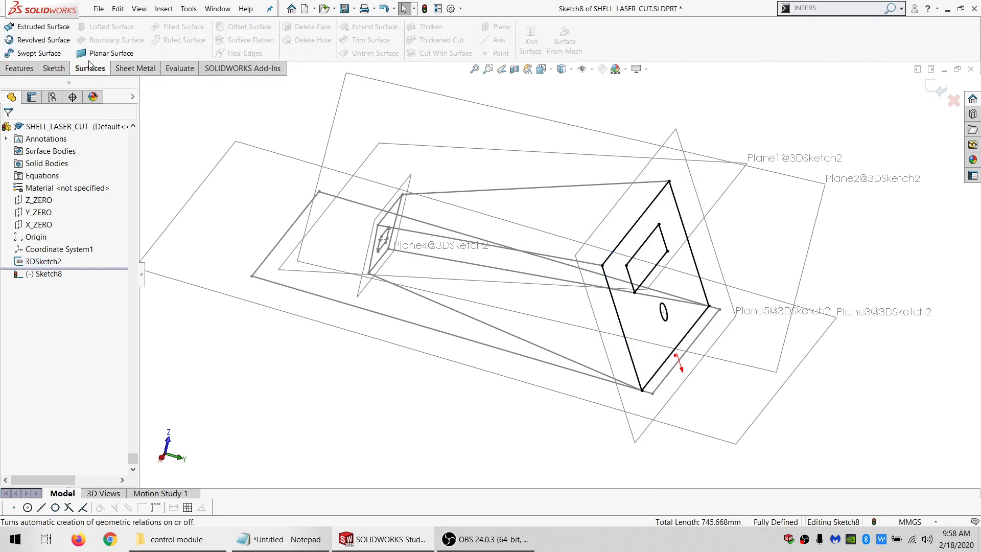
click(108, 53)
click(8, 132)
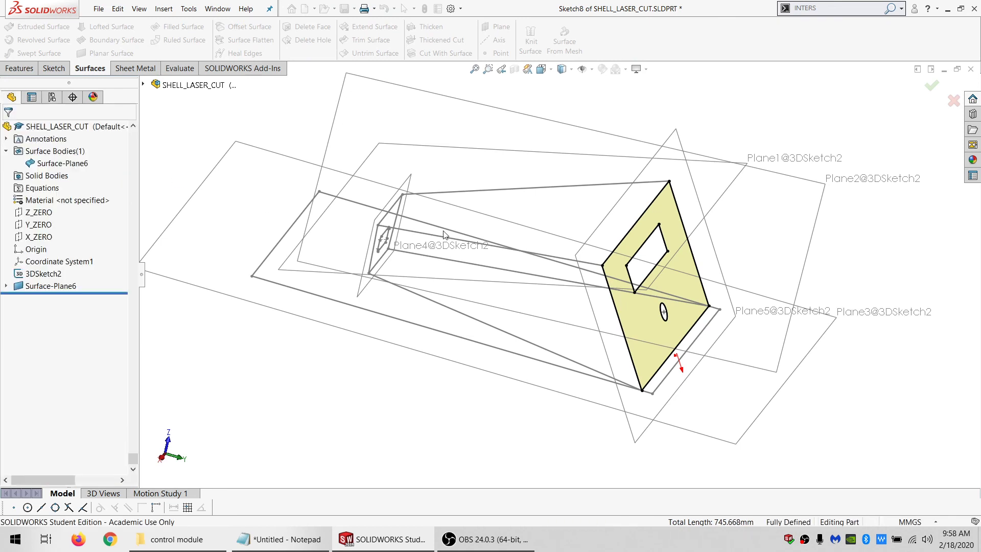
- Start a sketch on Plane1 and convert the four lines outlining the shell's top face
middle_drag(576, 243, 710, 246)
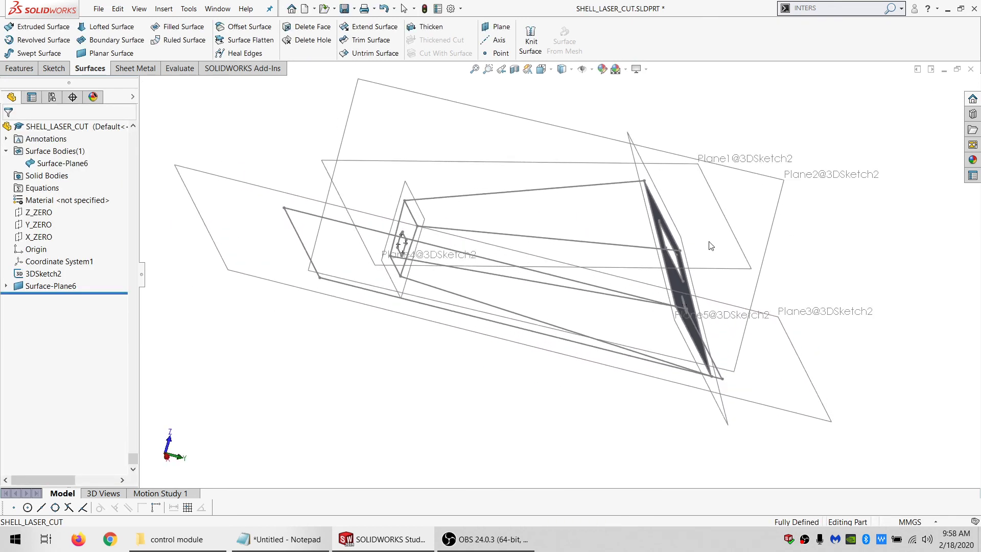
click(722, 271)
click(54, 68)
click(11, 27)
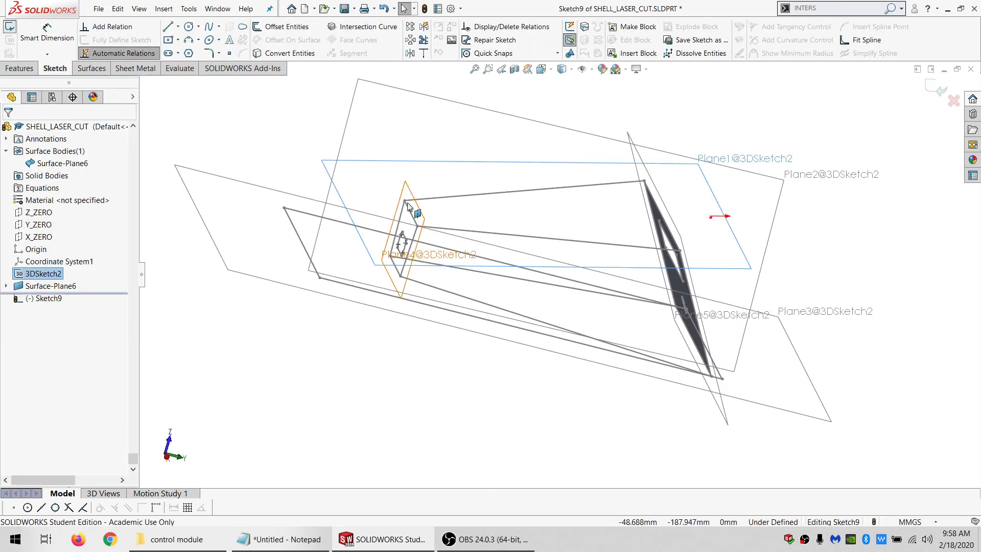
click(436, 232)
ctrl+click(430, 202)
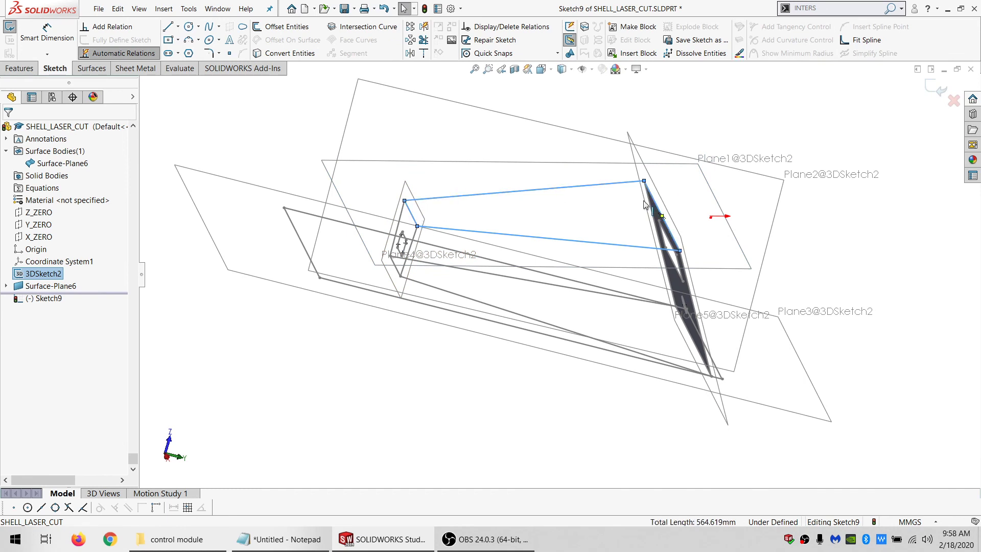
click(264, 53)
- Create a planar surface from the top face sketch
click(92, 70)
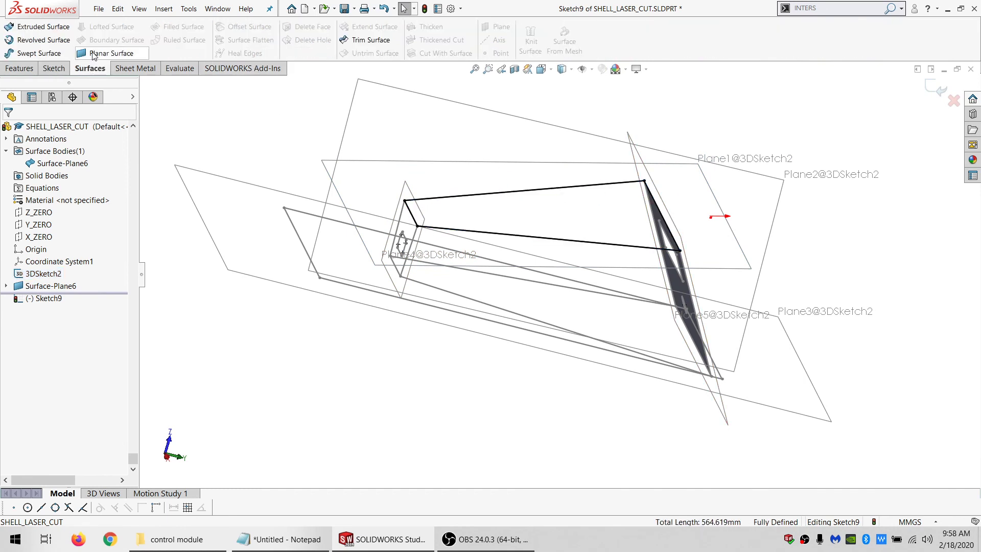
click(93, 53)
click(9, 132)
- Start a sketch on Plane2 and convert the four edges outlining the shell's side face
middle_drag(491, 215, 470, 230)
click(464, 157)
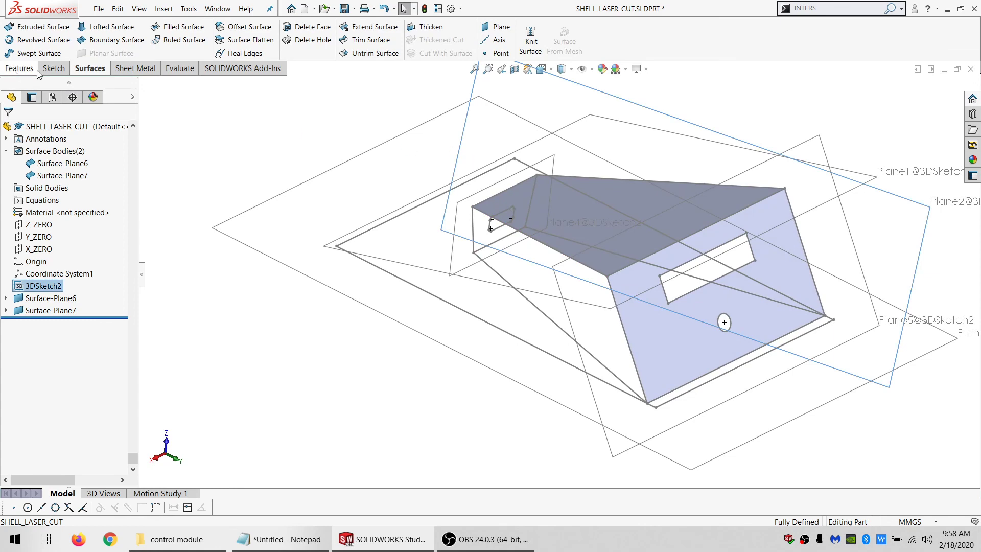
click(419, 127)
mouse_move(649, 192)
middle_down()
mouse_move(600, 154)
mouse_move(526, 208)
mouse_move(519, 202)
middle_up()
click(703, 216)
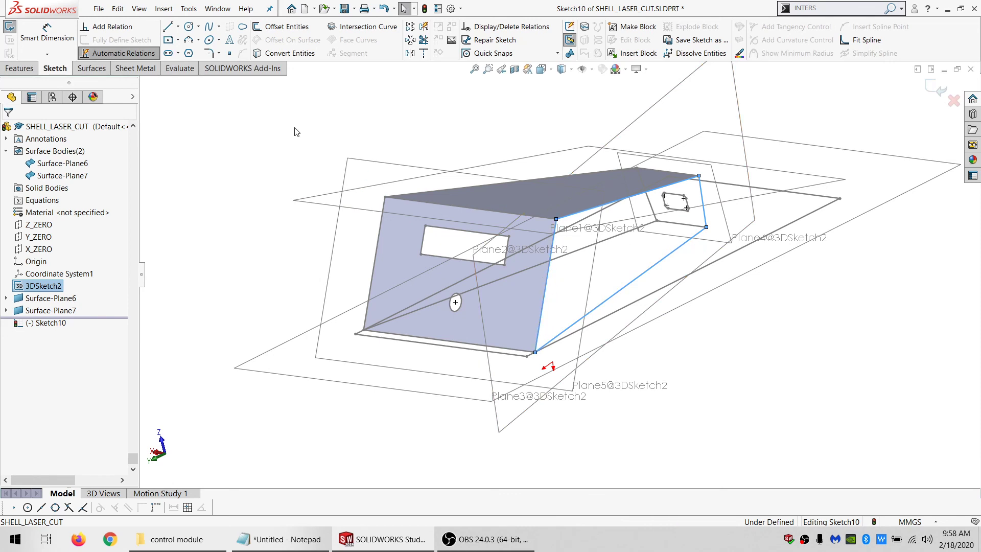
- Create a planar surface from the side face sketch
click(90, 68)
click(108, 53)
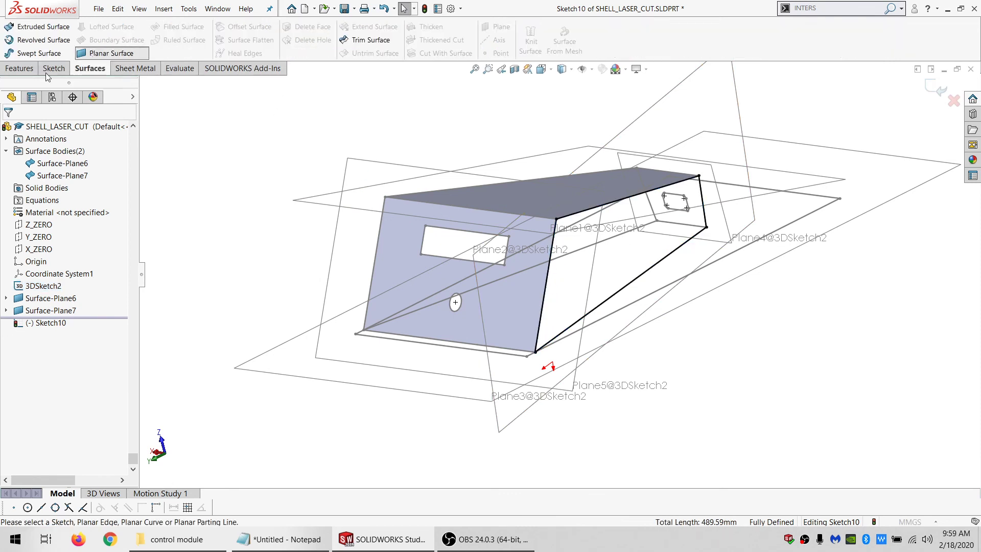
click(10, 130)
- Start a sketch on Plane3 and convert the chain of lines forming the base rectangle
middle_drag(560, 259, 685, 248)
click(806, 269)
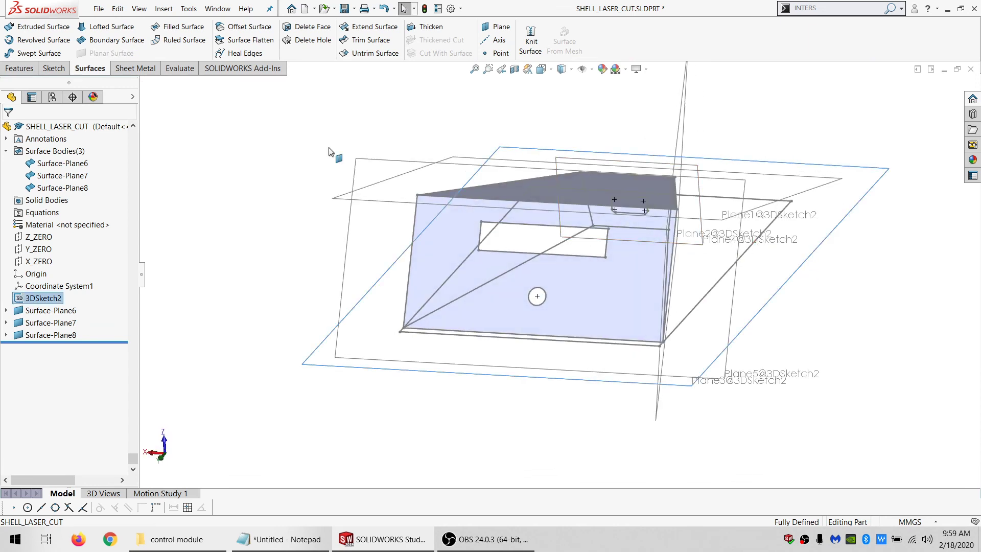
click(51, 72)
click(9, 26)
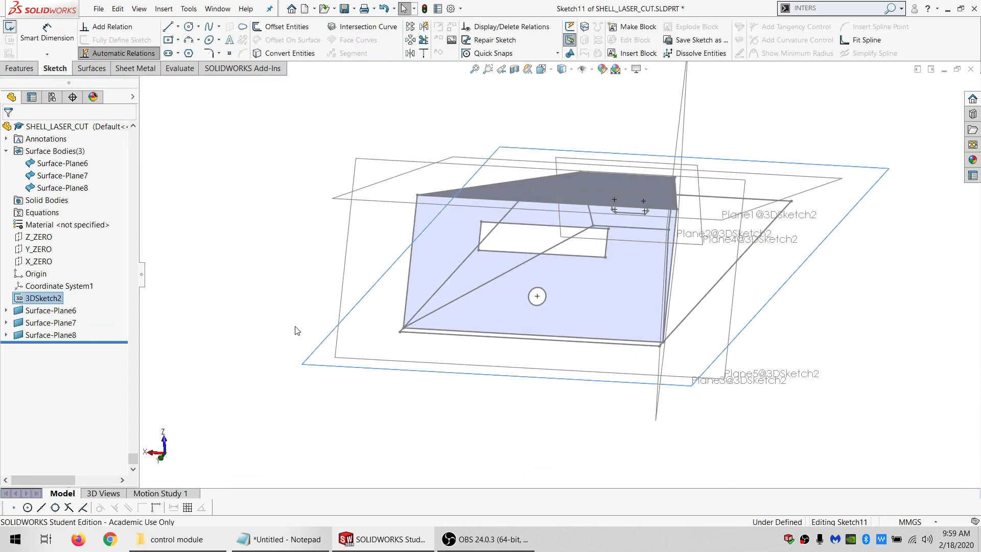
right_click(343, 369)
click(303, 377)
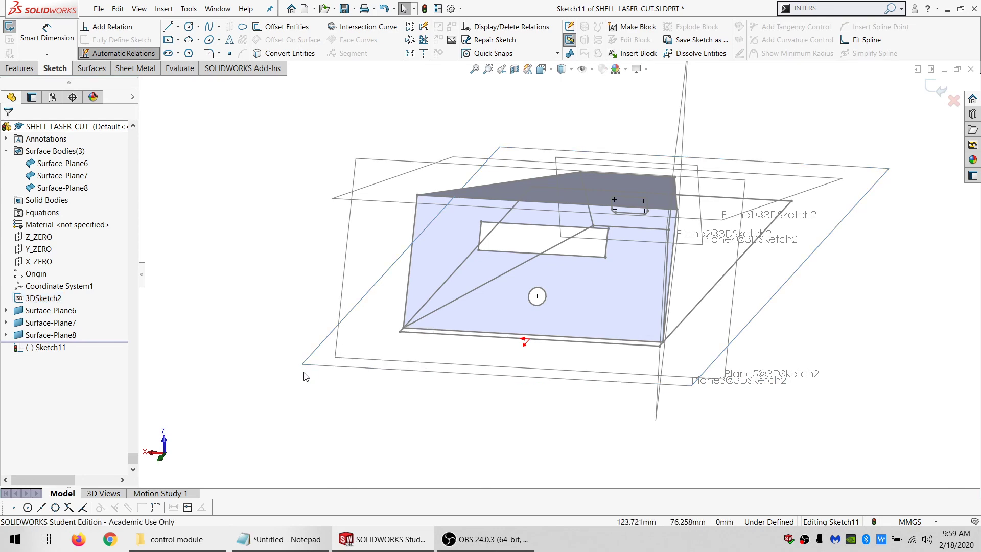
click(362, 361)
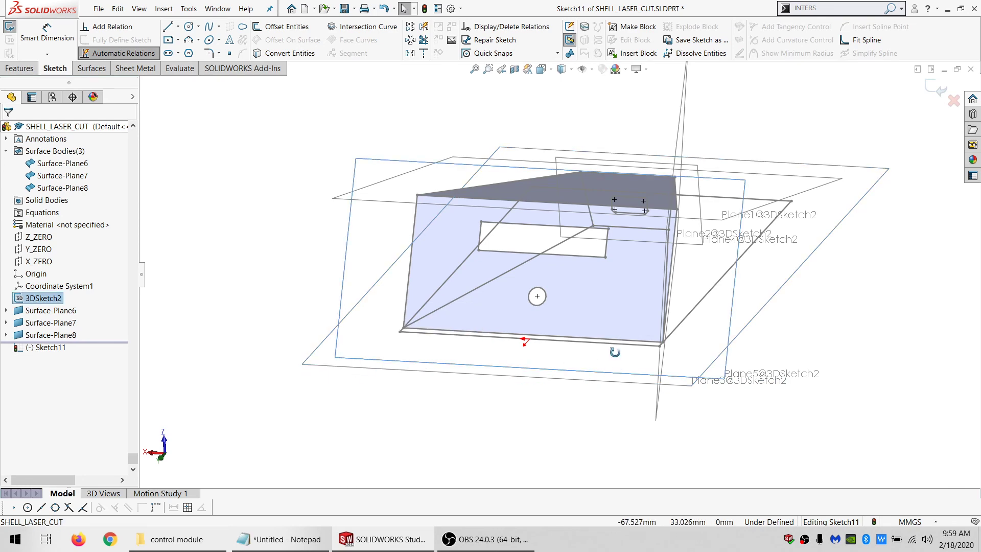
middle_drag(614, 350, 666, 342)
right_click(666, 342)
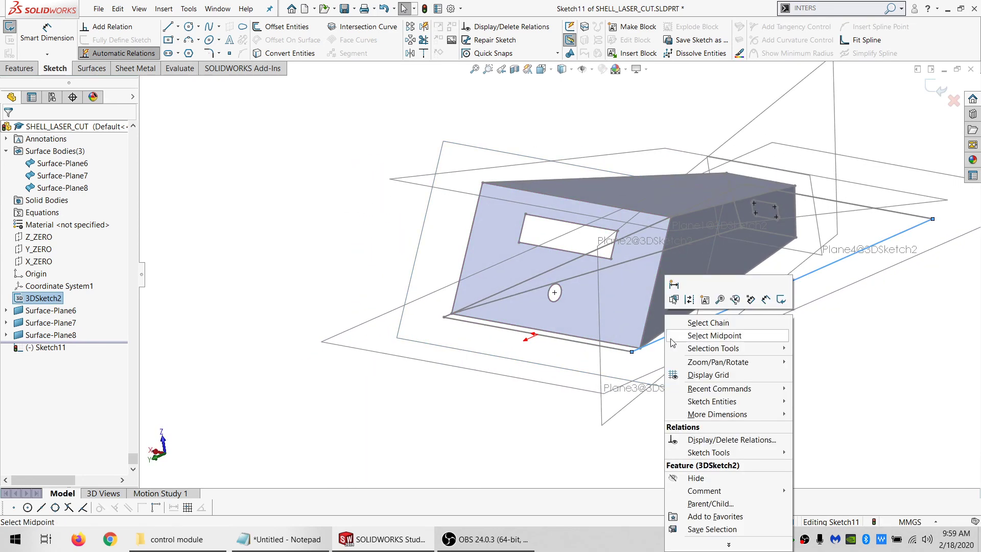
click(697, 331)
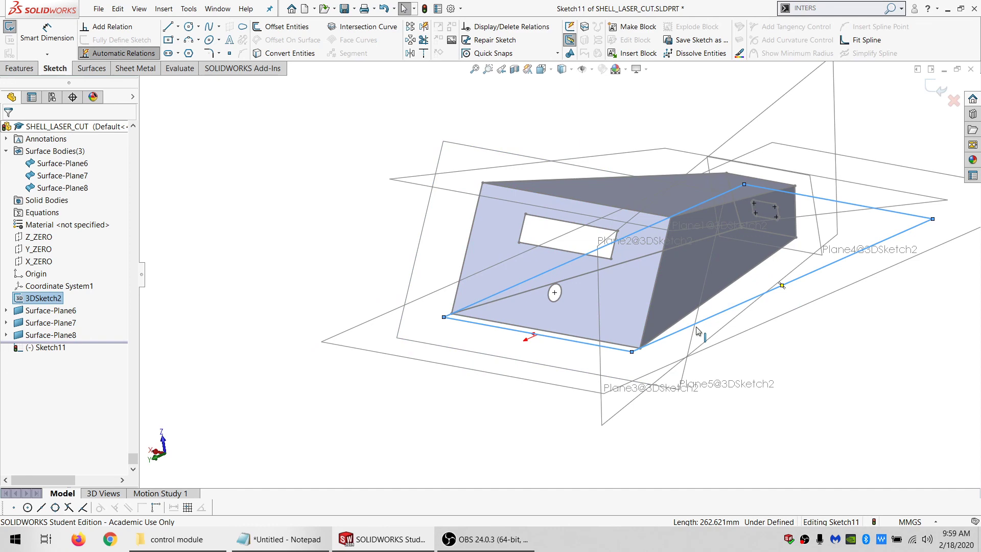
click(284, 53)
- Create a planar surface from the base rectangle sketch
click(91, 68)
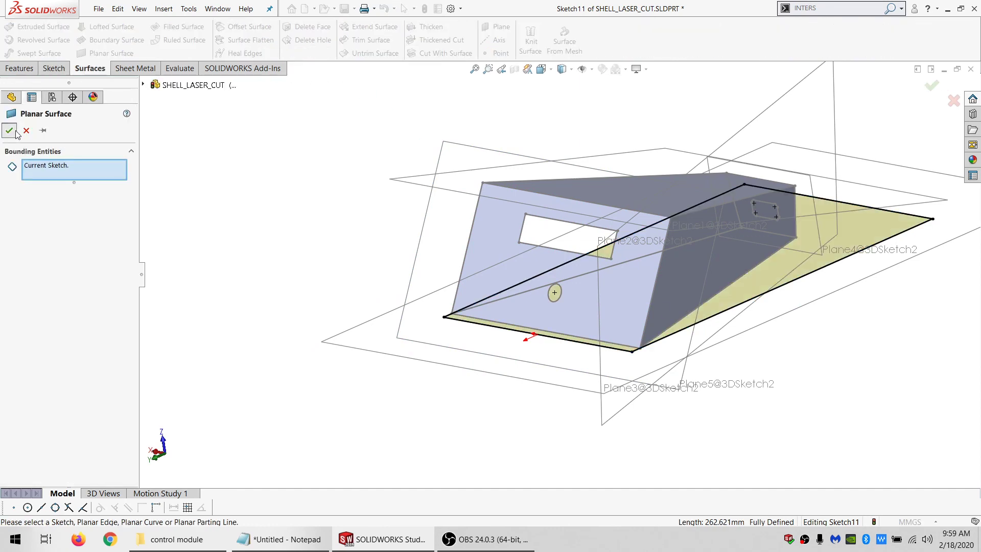
click(9, 130)
- Start a sketch on Plane4 and convert the chain of the rounded rectangular cutout on the small end face
middle_drag(639, 194, 832, 281)
scroll(581, 388, down, 3)
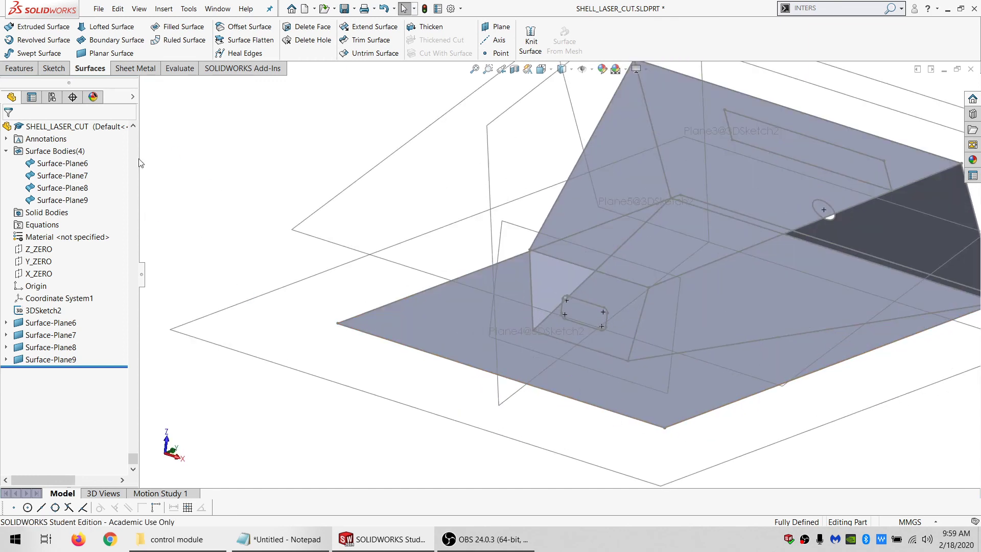
click(492, 217)
click(54, 68)
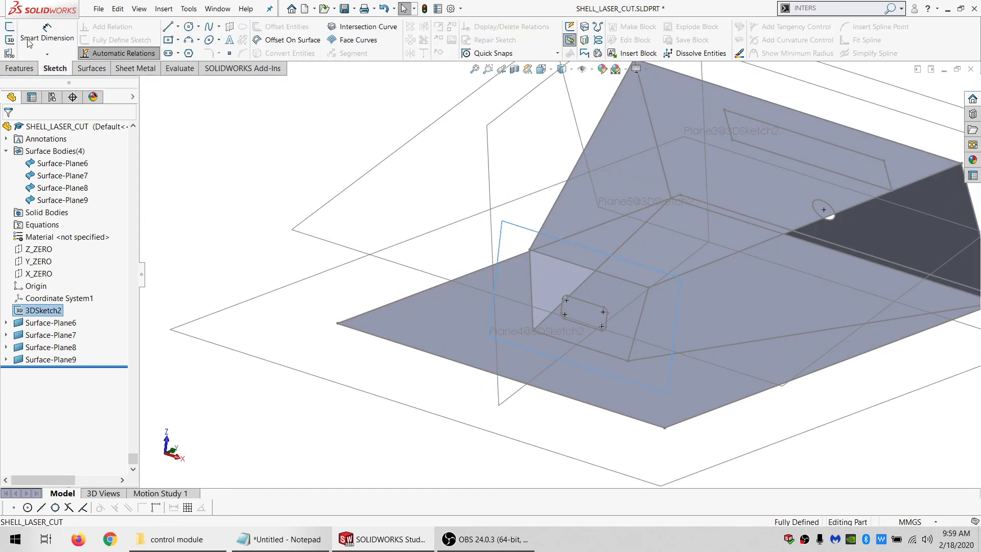
click(10, 31)
right_click(587, 304)
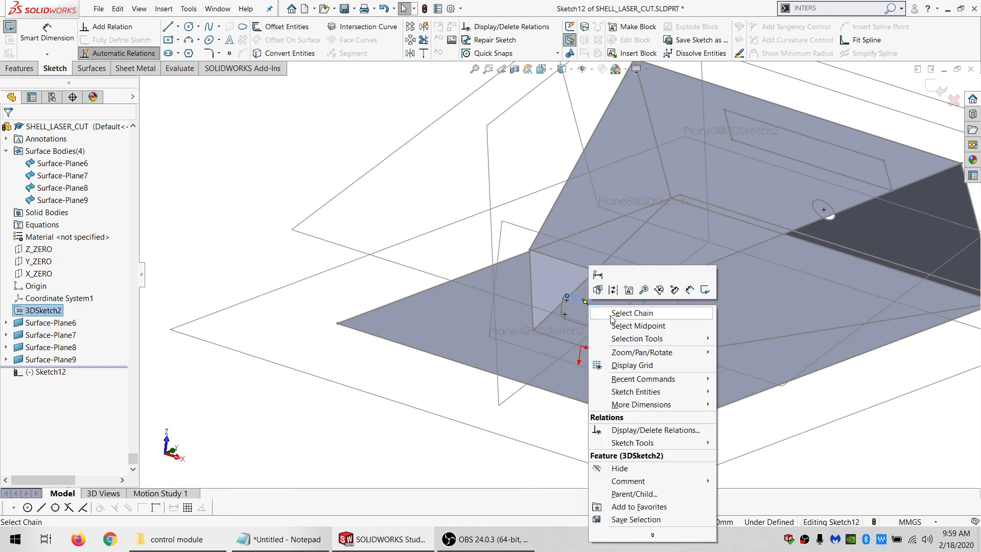
click(286, 53)
click(413, 105)
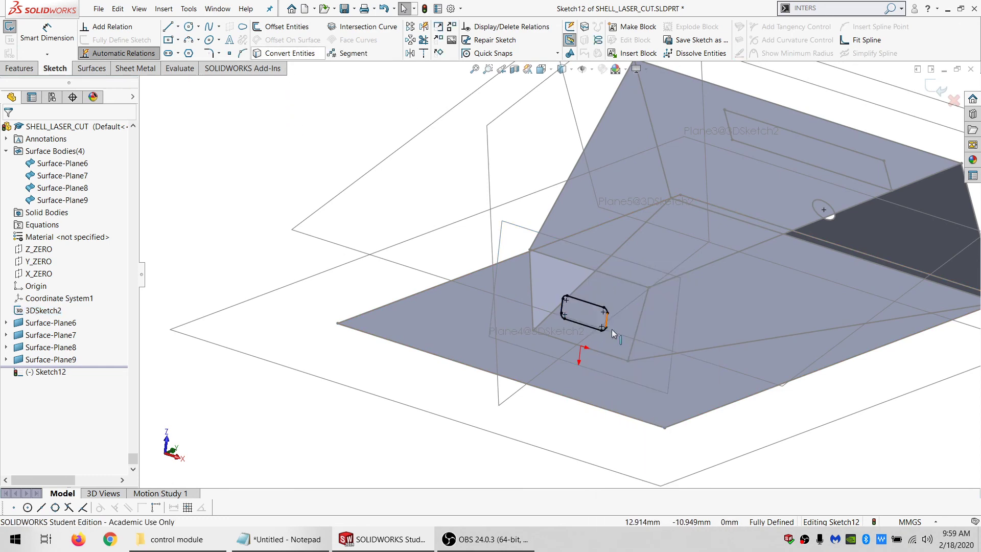
- Convert the four outer edges of the small end face into the same sketch
right_click(645, 302)
click(636, 286)
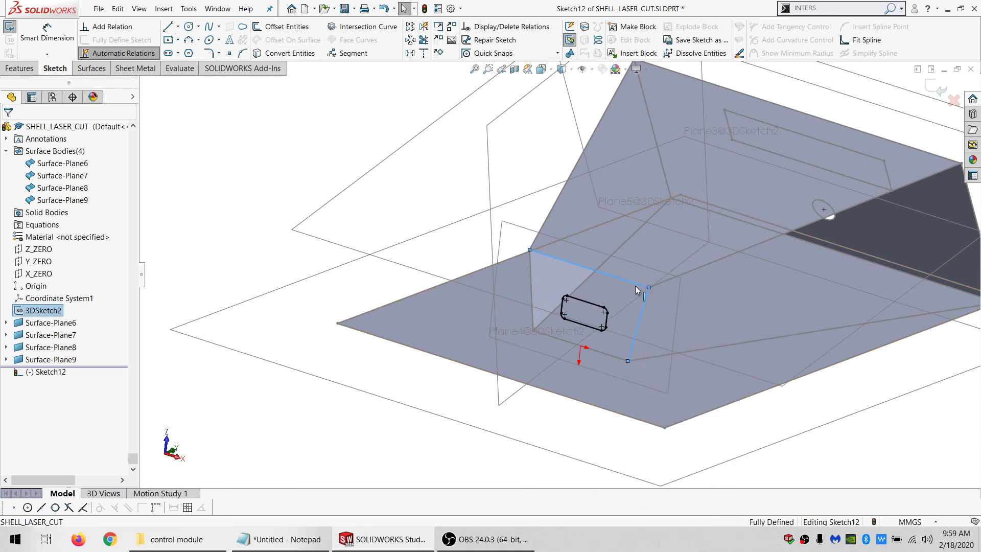
ctrl+click(528, 282)
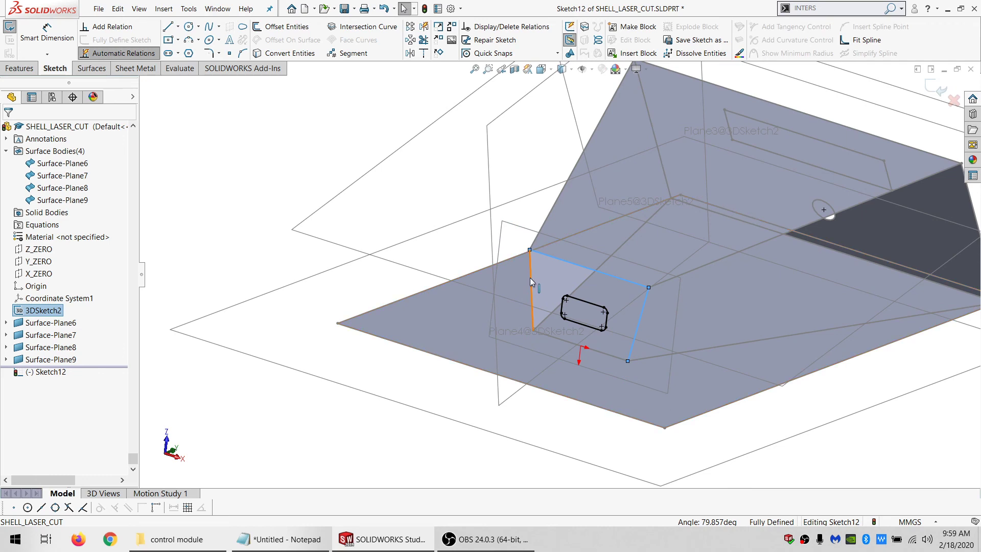
ctrl+click(562, 339)
click(283, 53)
- Create a planar surface from the small end face sketch, leaving the rounded cutout open
click(102, 69)
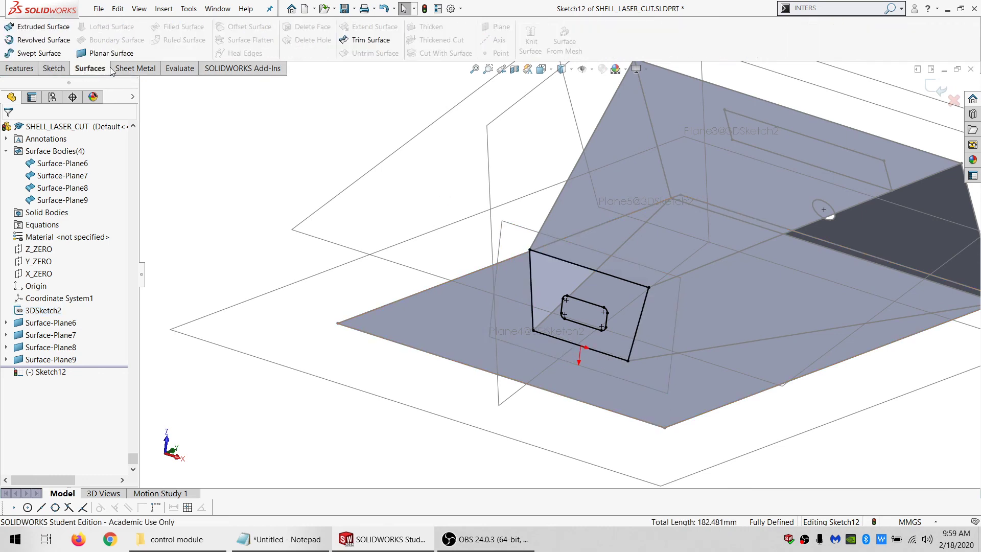
click(111, 53)
click(9, 131)
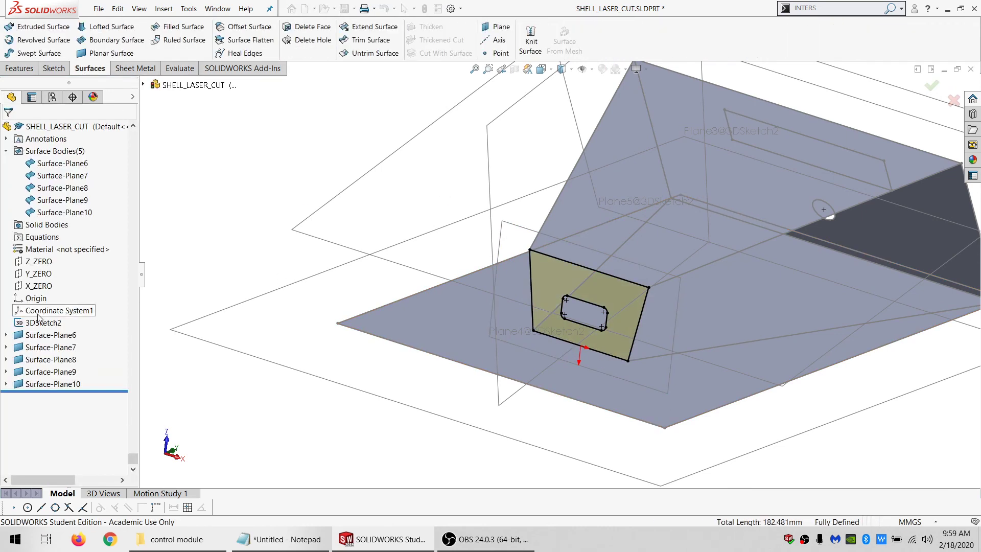
- Mirror the sloped side surface about the X_ZERO plane to create the opposite side wall
click(38, 285)
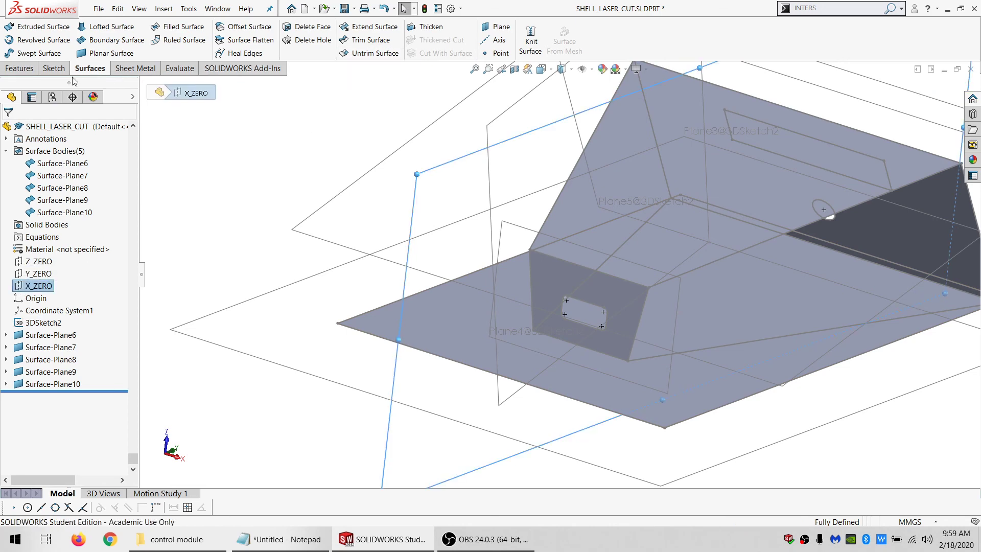
click(19, 68)
click(378, 26)
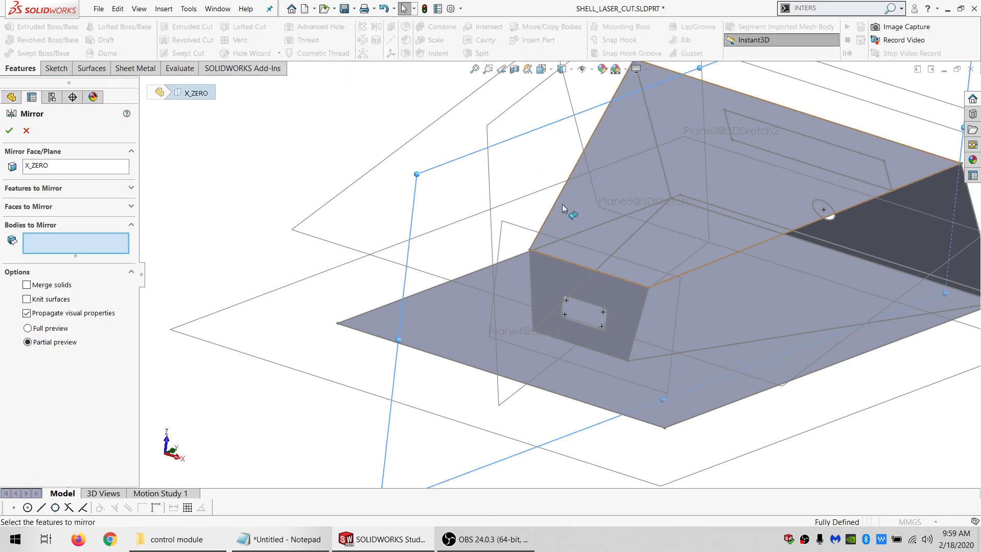
middle_drag(568, 210, 672, 246)
click(682, 220)
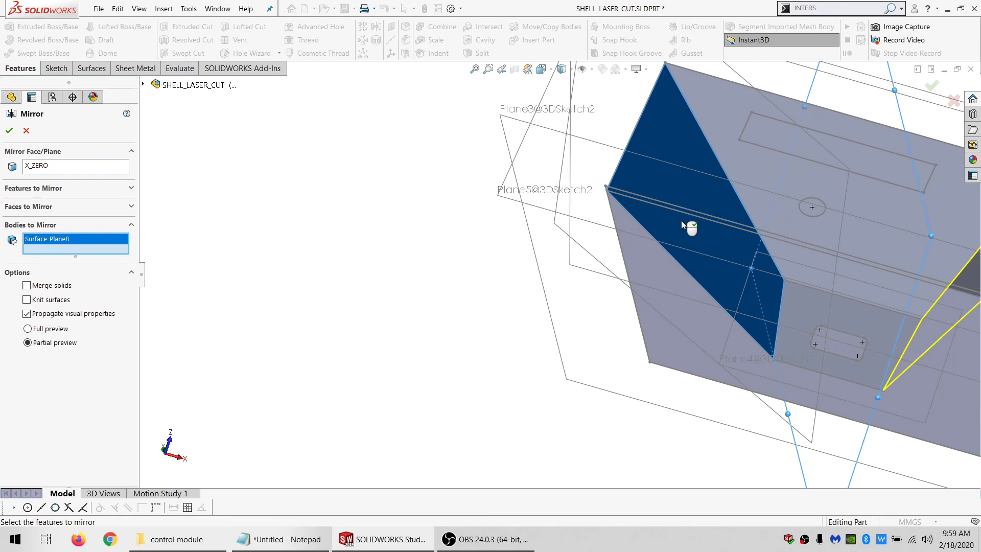
click(8, 132)
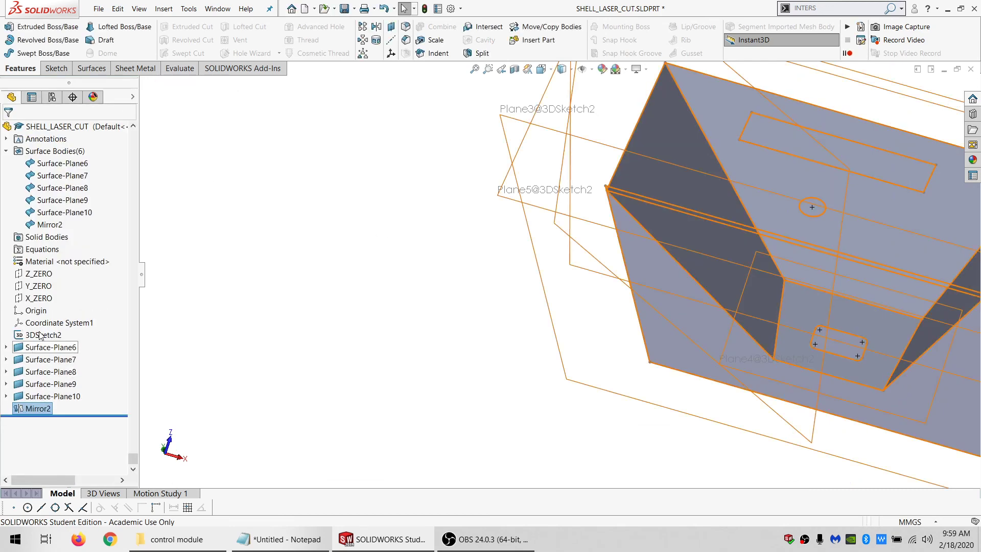
- Hide 3DSketch2 so that only the surfaces show in the model
click(45, 333)
click(49, 315)
middle_drag(774, 229, 624, 306)
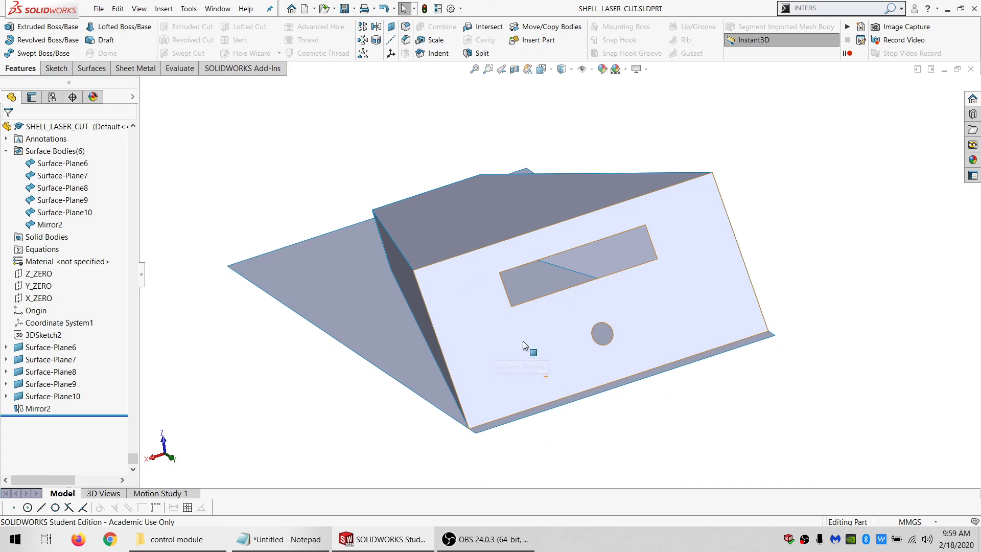
middle_drag(525, 344, 401, 252)
scroll(523, 330, up, 2)
scroll(501, 320, down, 2)
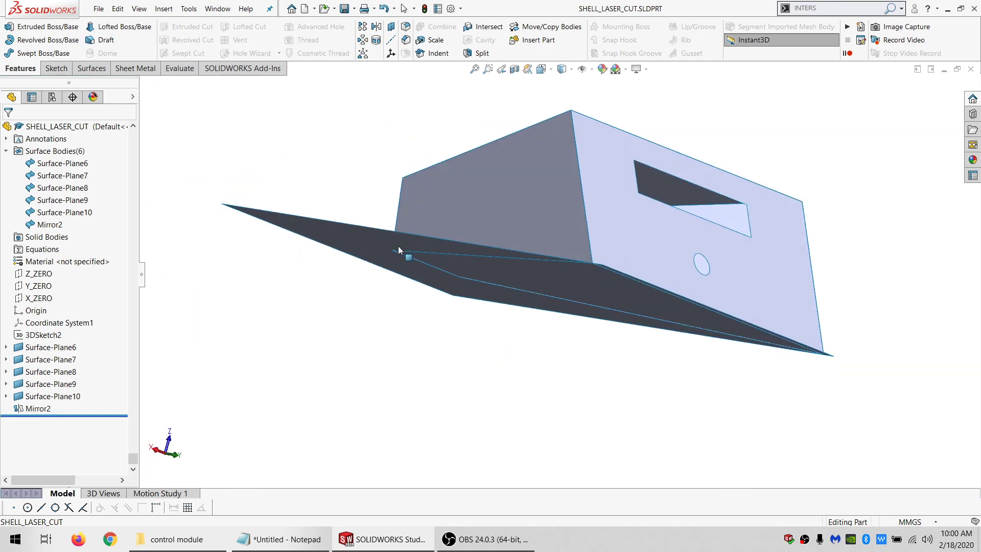
- Add configuration-specific text properties MATL_THK with value 2.45 and KERF with value .13 to the Default configuration
click(435, 8)
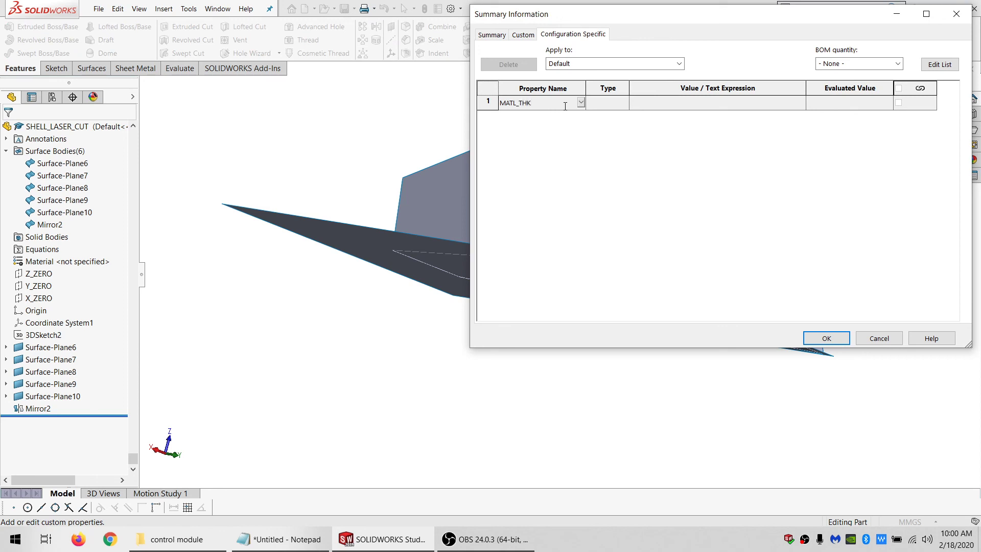
click(647, 105)
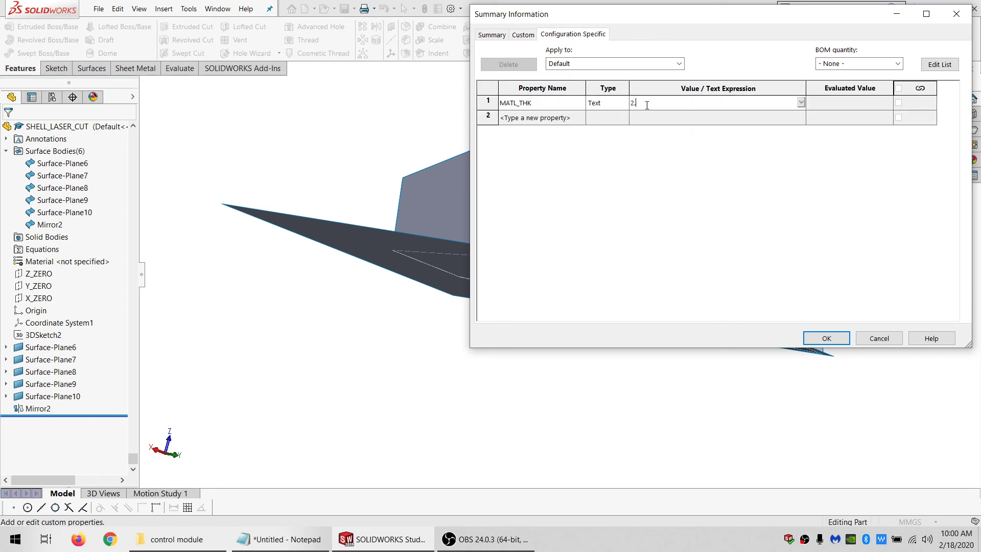
click(567, 119)
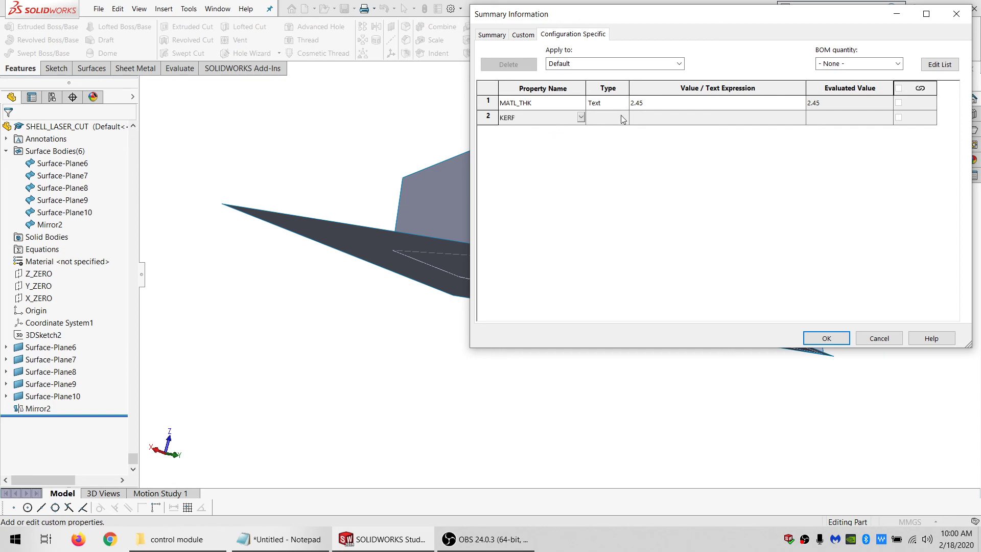
click(634, 117)
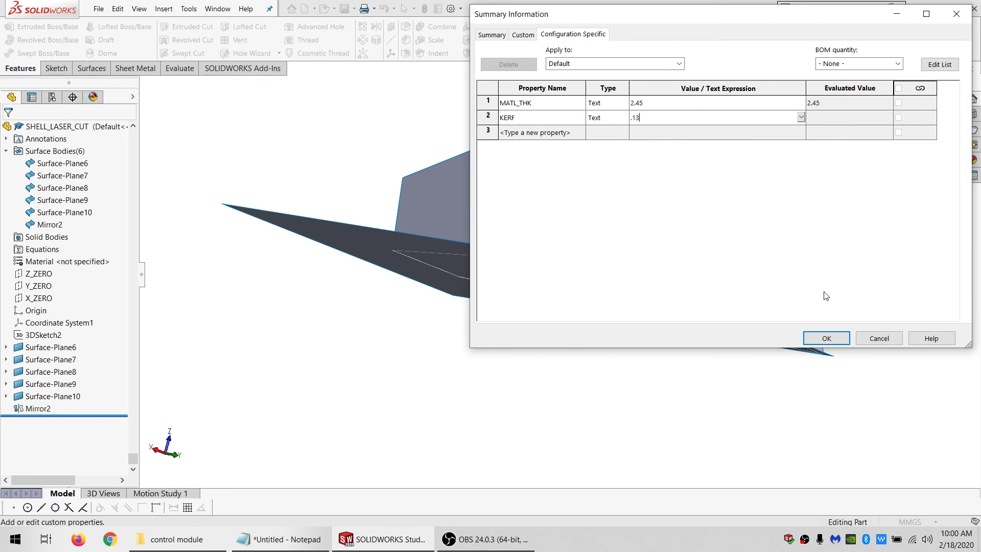
click(826, 339)
- Start a sketch on the front face with the rectangular slot and round hole, and convert its inner loops and outer edges
middle_drag(661, 253, 569, 291)
click(569, 291)
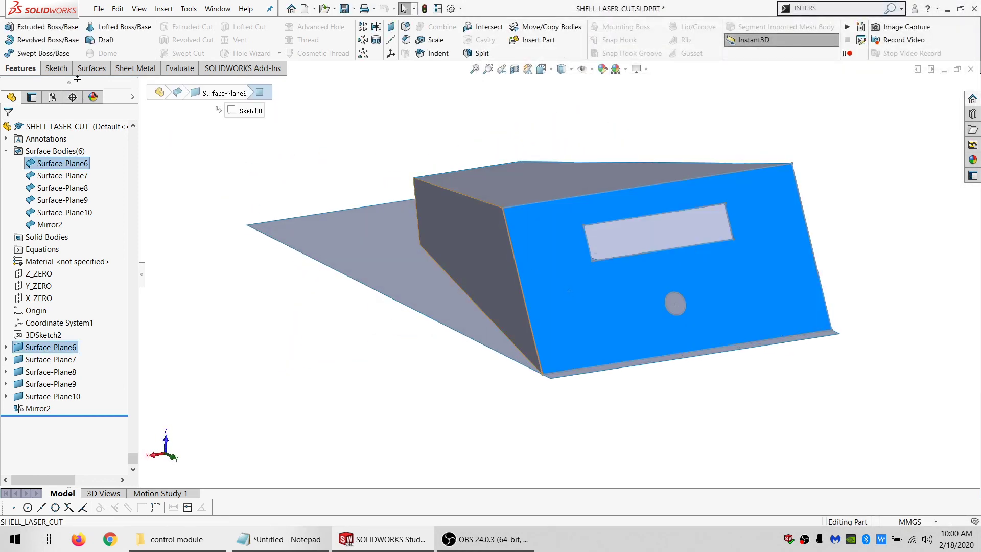
click(48, 69)
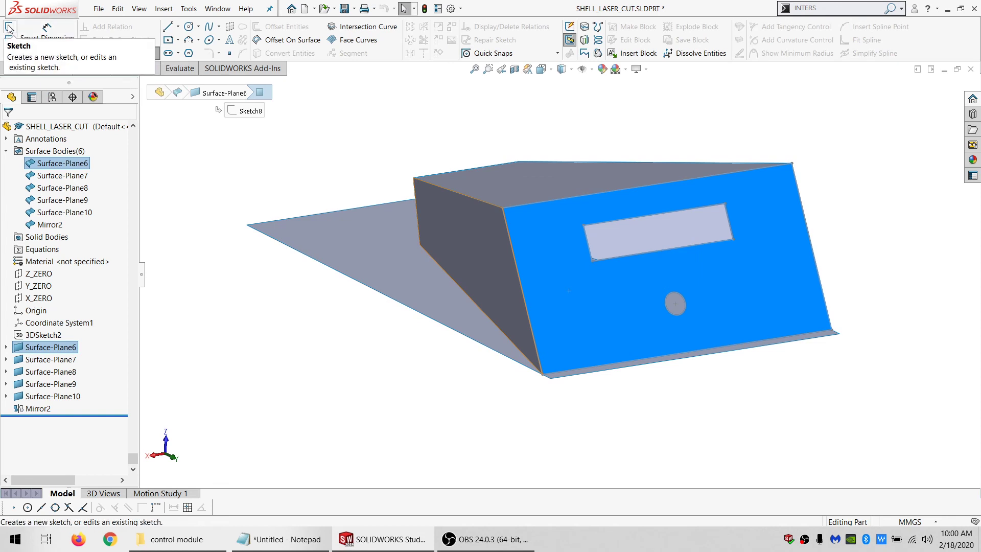
click(8, 28)
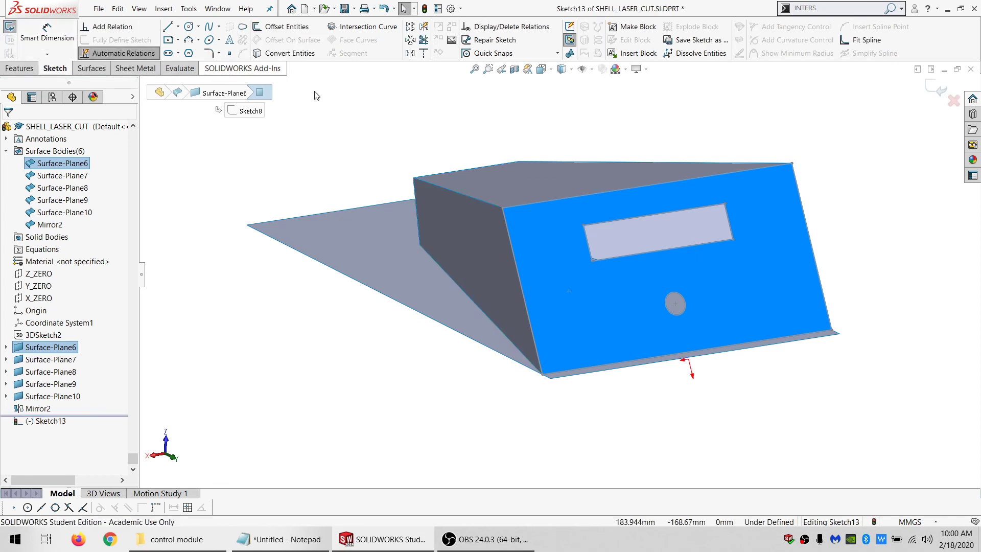
click(548, 223)
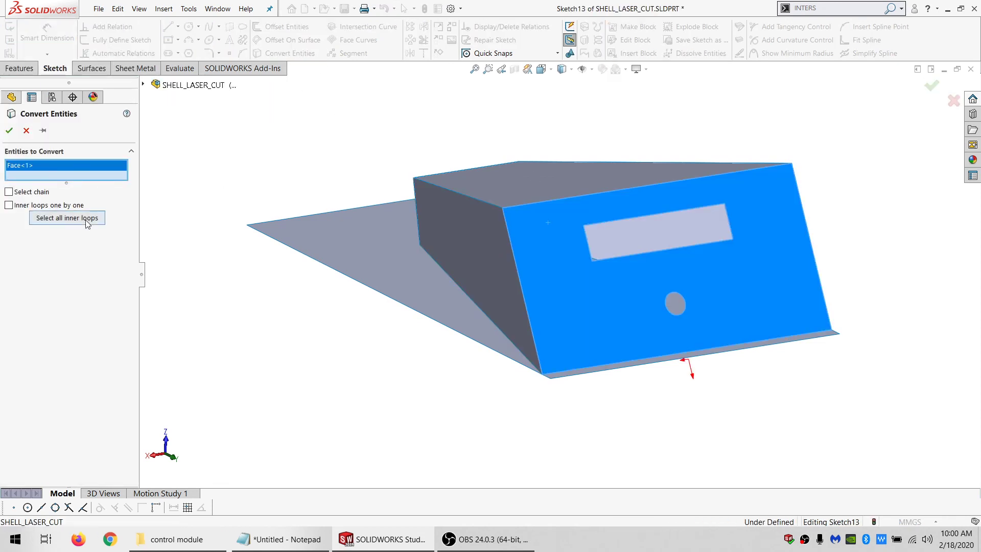
click(87, 220)
click(10, 131)
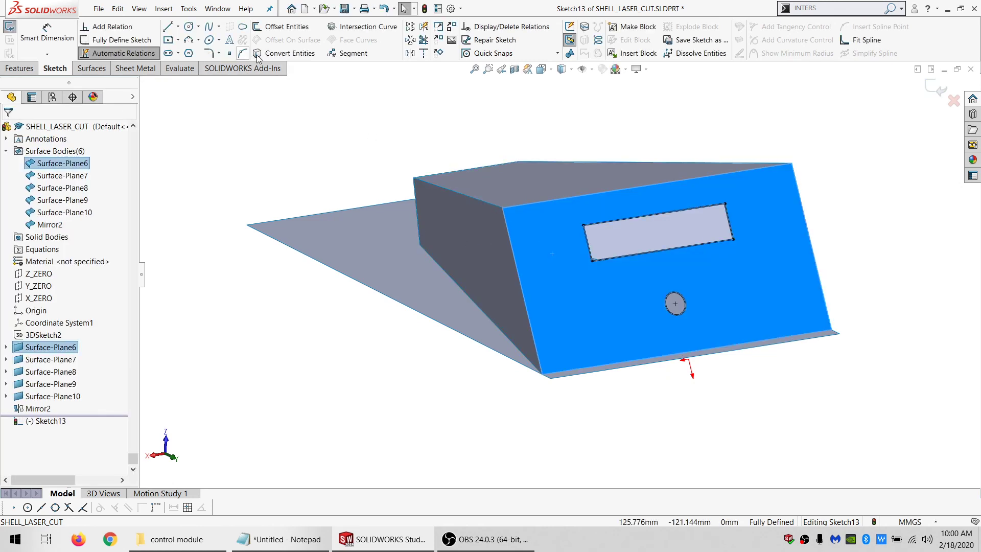
- Extrude the front face sketch with a blind depth linked to the MATL_THK file property
click(19, 68)
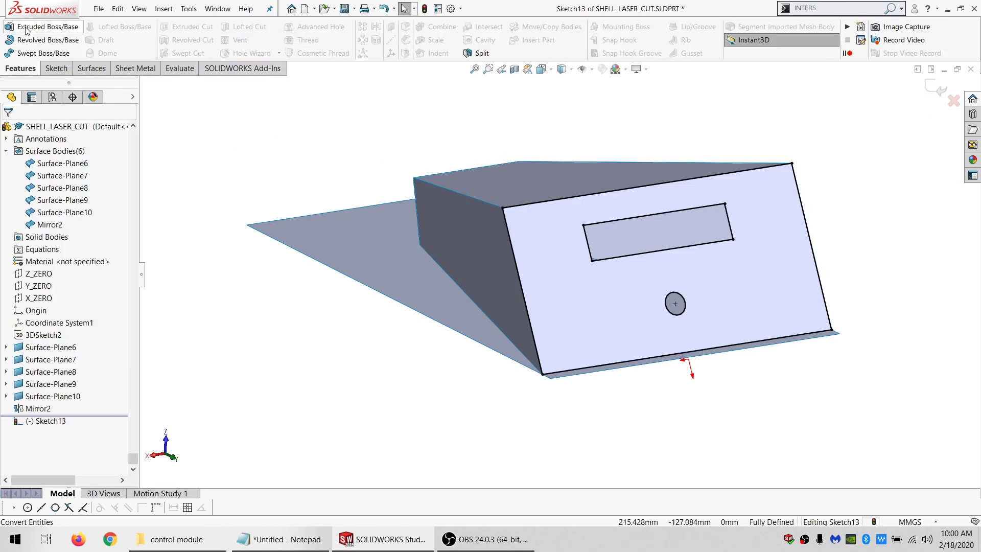
click(27, 31)
text(=)
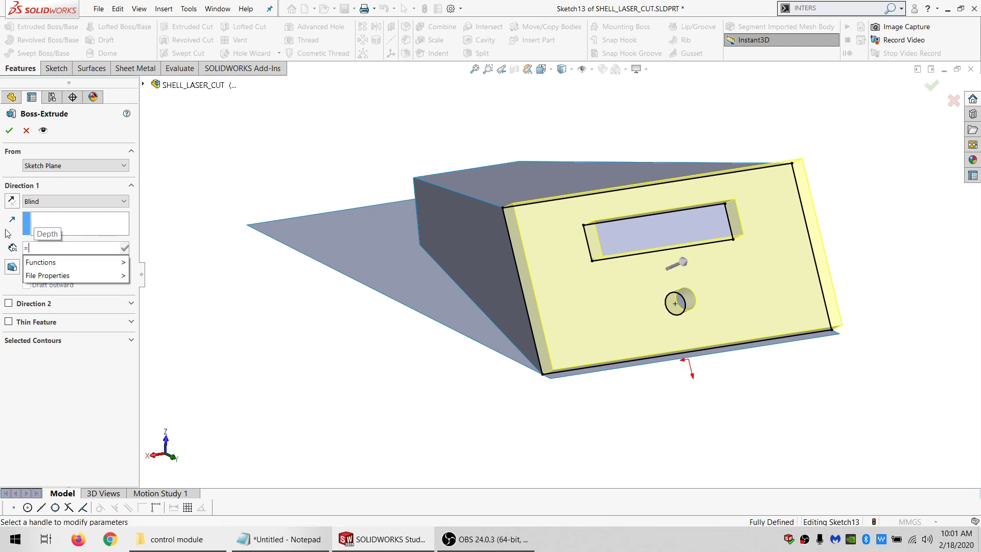
mouse_move(56, 280)
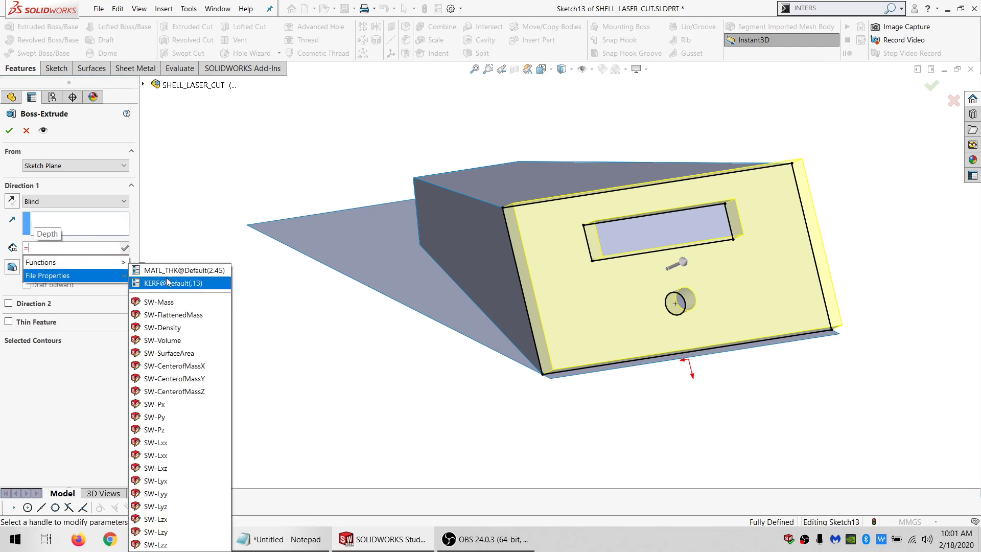
click(142, 272)
click(9, 130)
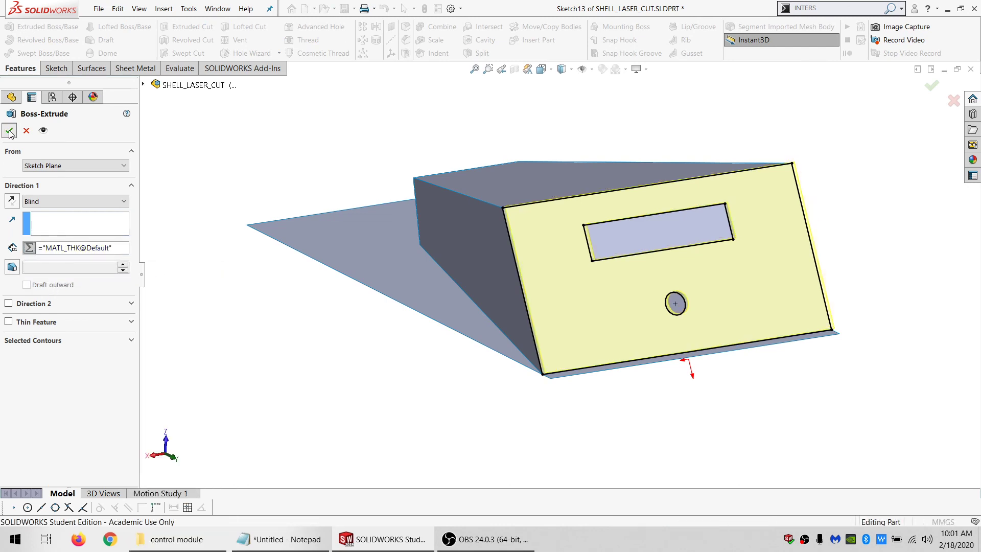
- Start a sketch on the trapezoidal top surface and convert its outline
middle_drag(529, 243, 572, 221)
click(572, 222)
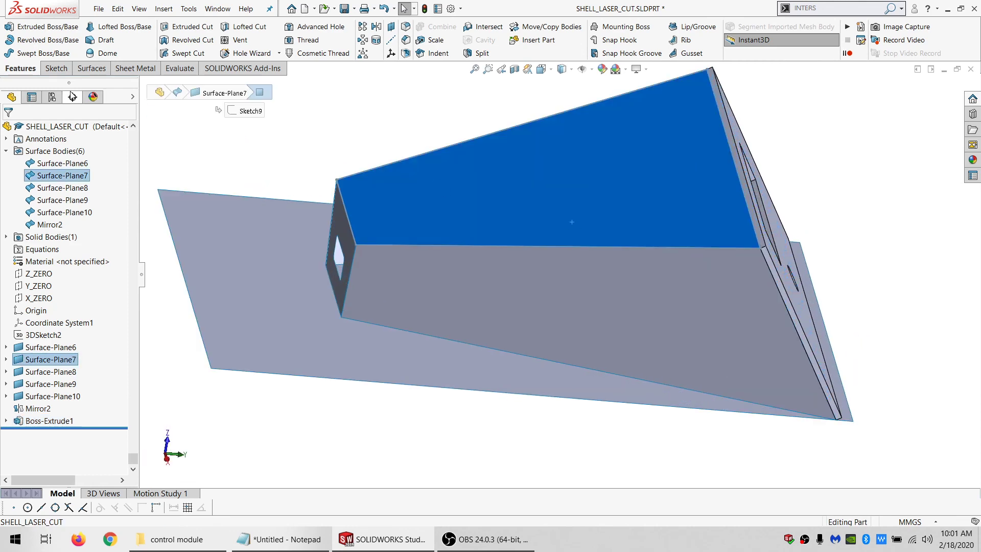
click(56, 68)
click(9, 27)
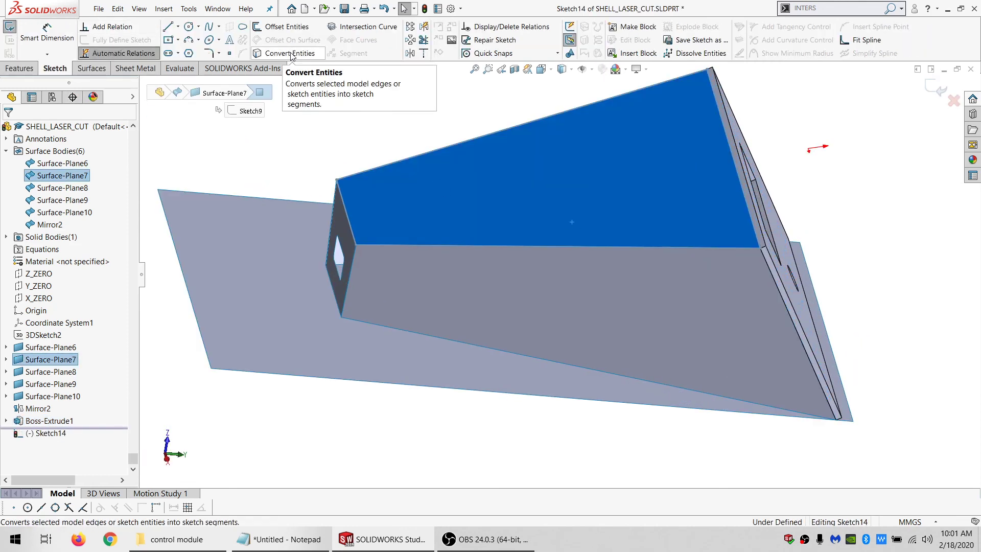
click(270, 53)
- Extrude the top surface sketch by the MATL_THK property as a separate body, without merging the result
click(19, 68)
click(24, 25)
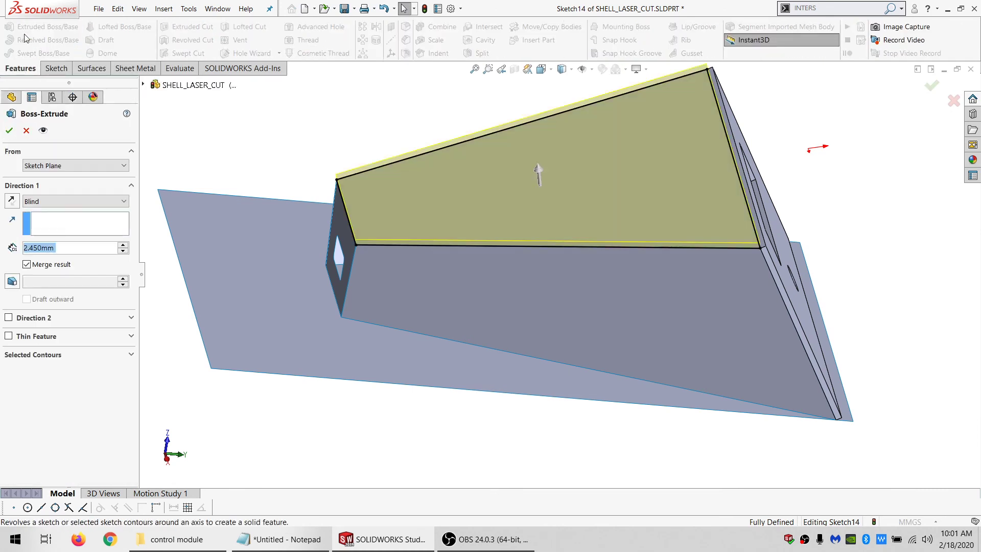
text(=M)
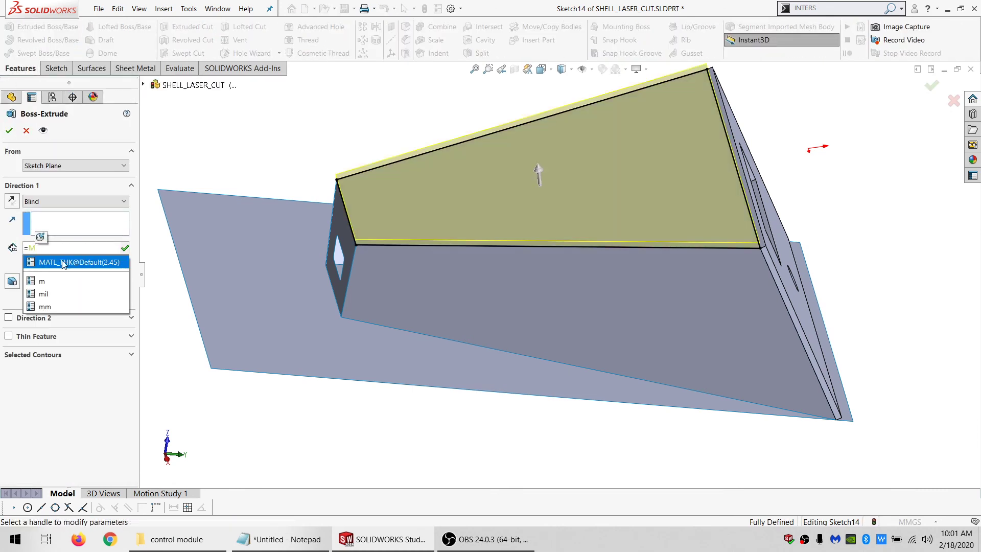
click(64, 259)
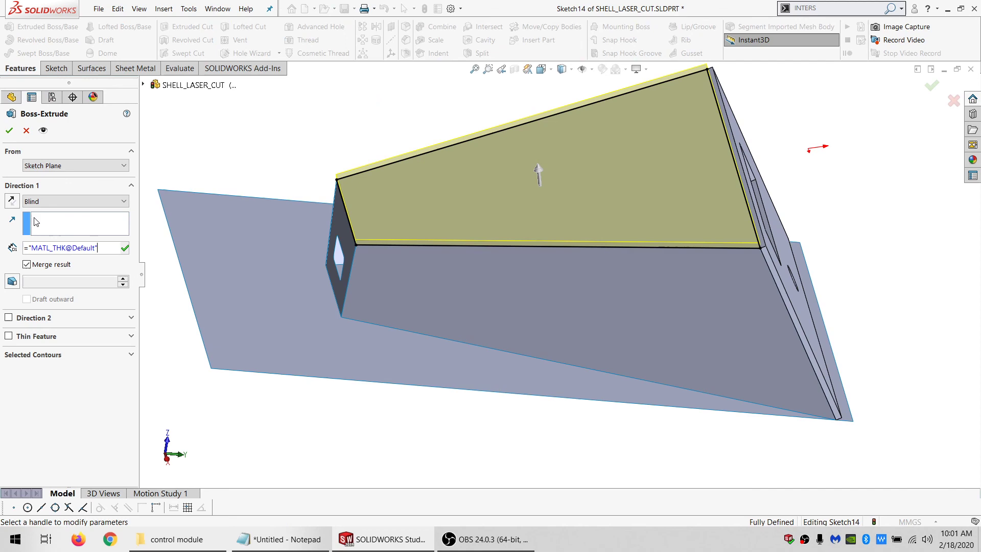
click(35, 266)
click(10, 130)
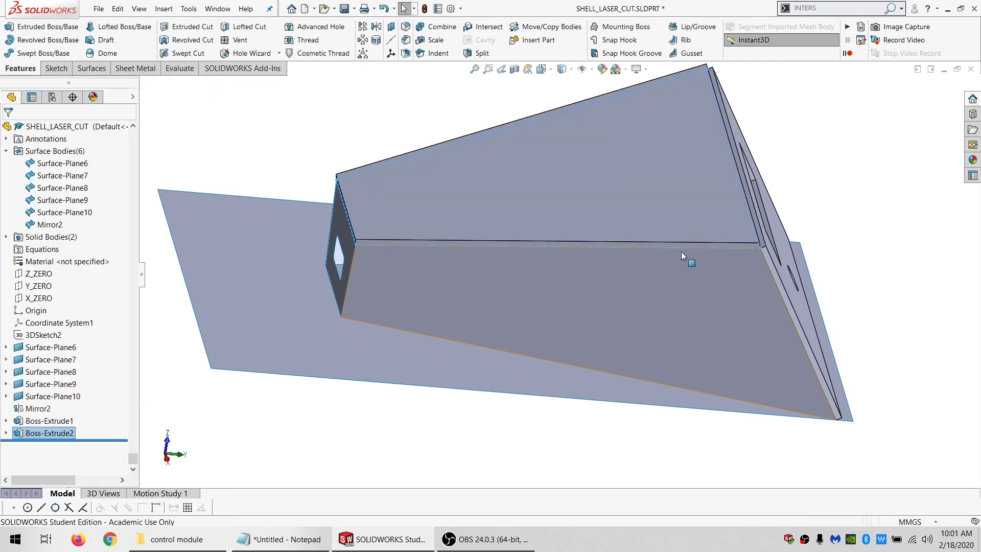
- Start a sketch on the large face of the extruded top panel, near its corner with the front panel
scroll(682, 251, down, 5)
middle_drag(697, 259, 690, 214)
scroll(807, 224, down, 5)
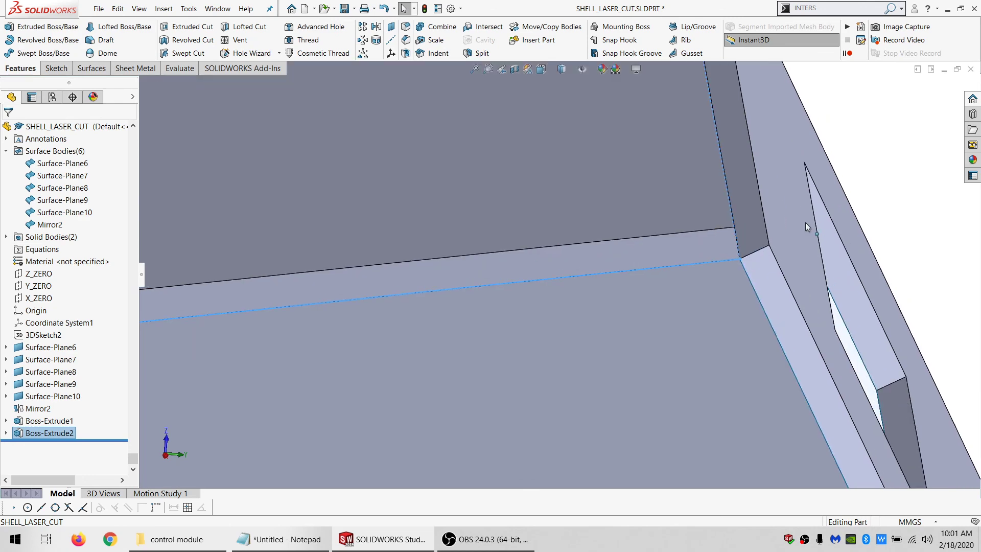
middle_drag(747, 268, 588, 284)
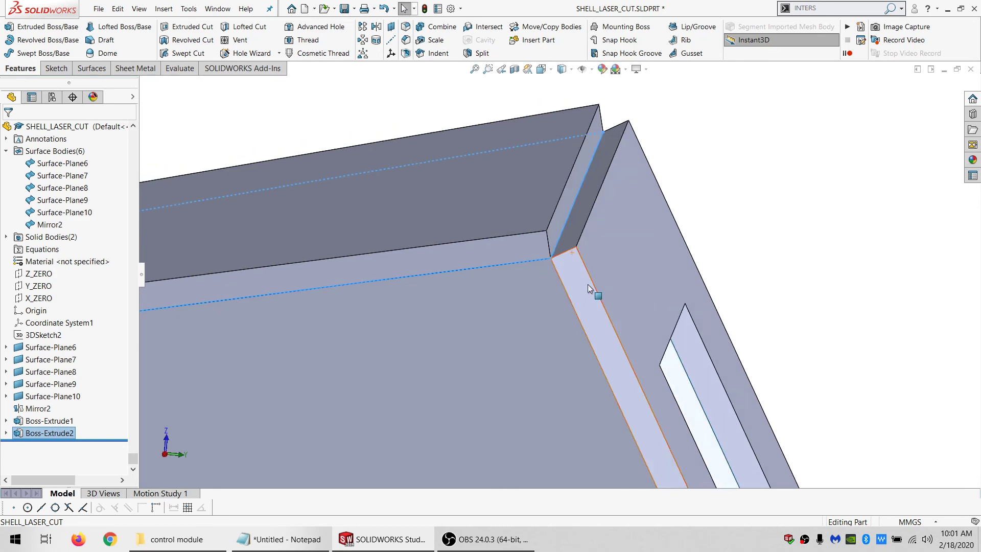
mouse_move(558, 233)
middle_down()
mouse_move(521, 226)
mouse_move(568, 221)
mouse_move(545, 274)
mouse_move(529, 282)
mouse_move(606, 267)
mouse_move(588, 264)
mouse_move(602, 225)
mouse_move(611, 258)
mouse_move(678, 309)
mouse_move(658, 382)
mouse_move(628, 288)
mouse_move(679, 358)
middle_up()
click(575, 295)
click(56, 69)
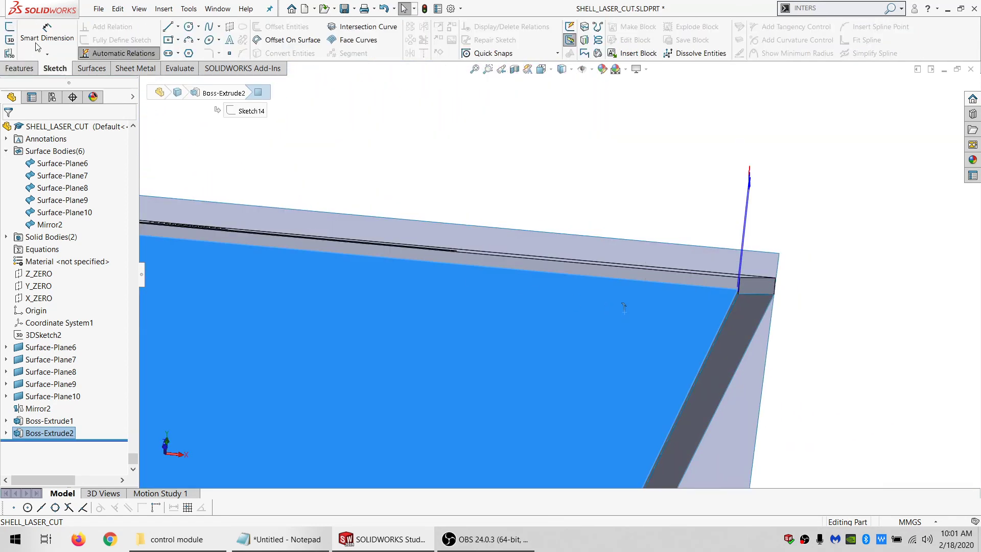
click(10, 28)
- Sketch a corner rectangle about 7 mm wide from the top panel's front edge, near the corner, extending over the front panel
click(178, 39)
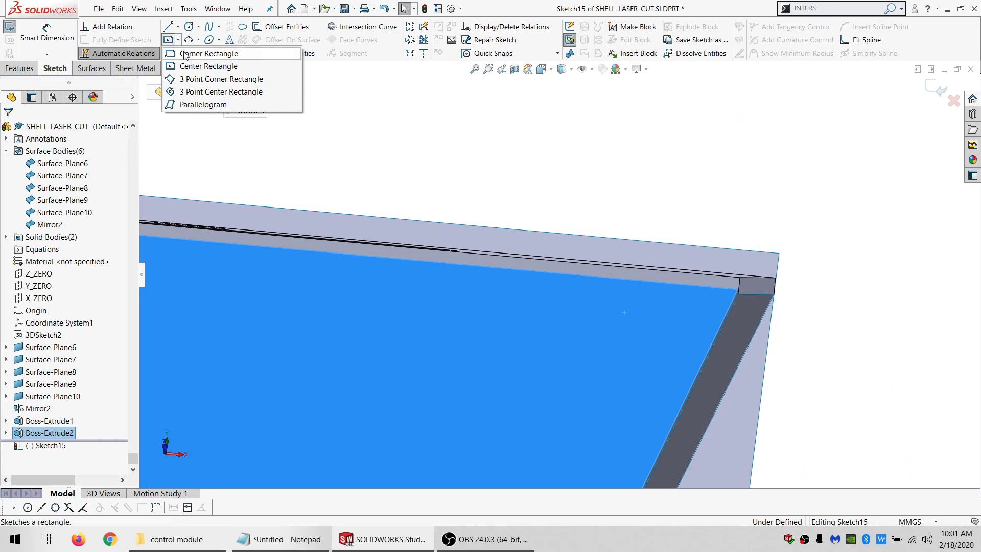
click(199, 54)
middle_drag(743, 269, 711, 314)
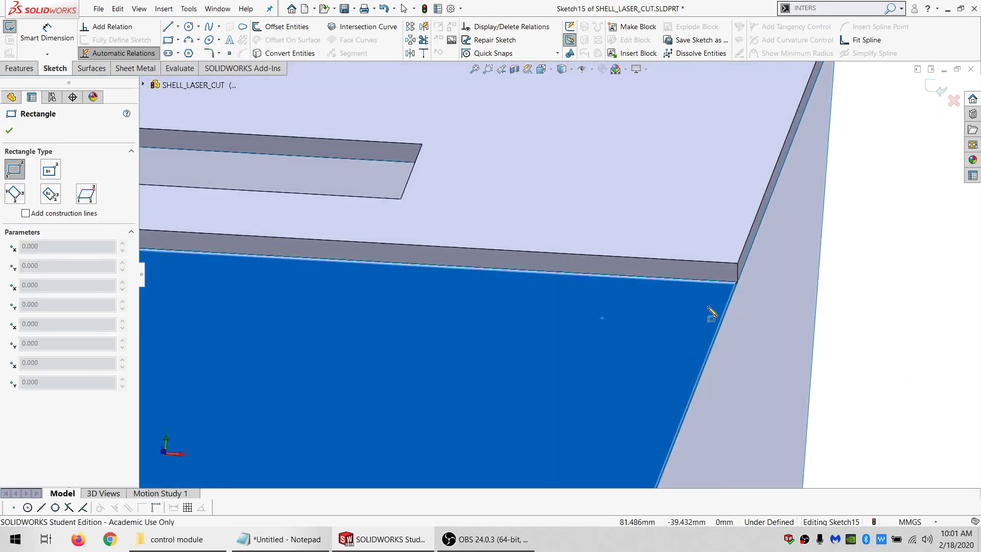
click(718, 282)
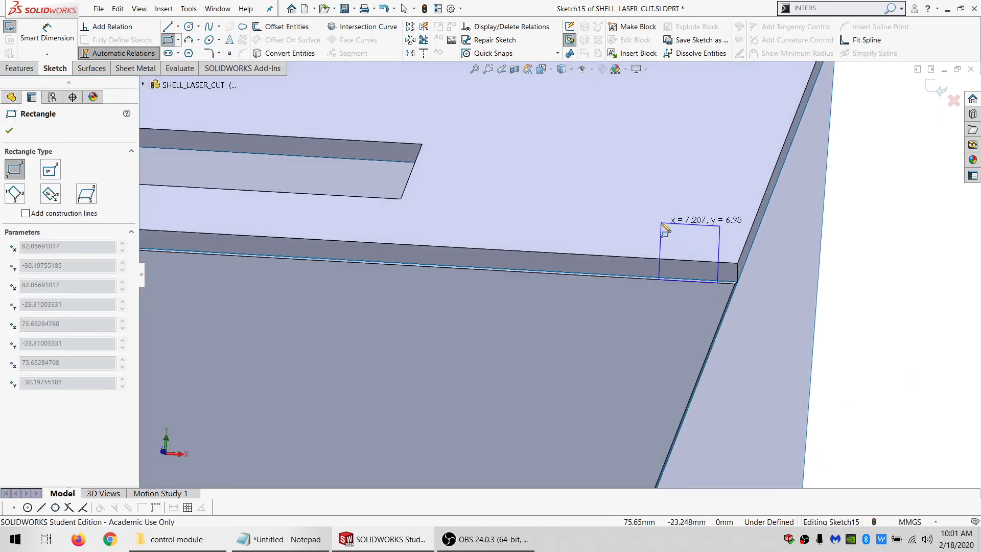
click(661, 204)
key(Escape)
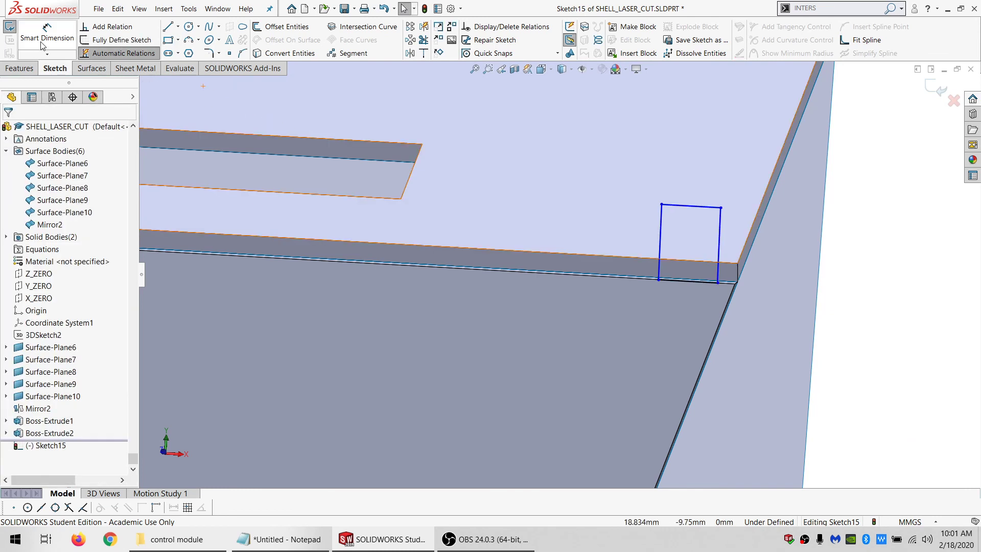
- Draw a short line along the front edge from the rectangle's nearest corner to the top panel's corner
click(169, 28)
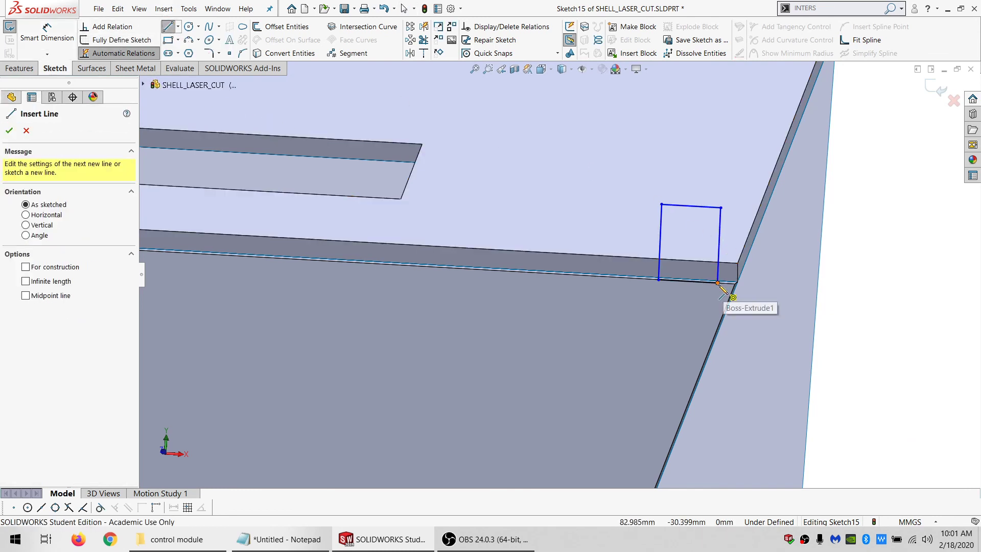
click(720, 283)
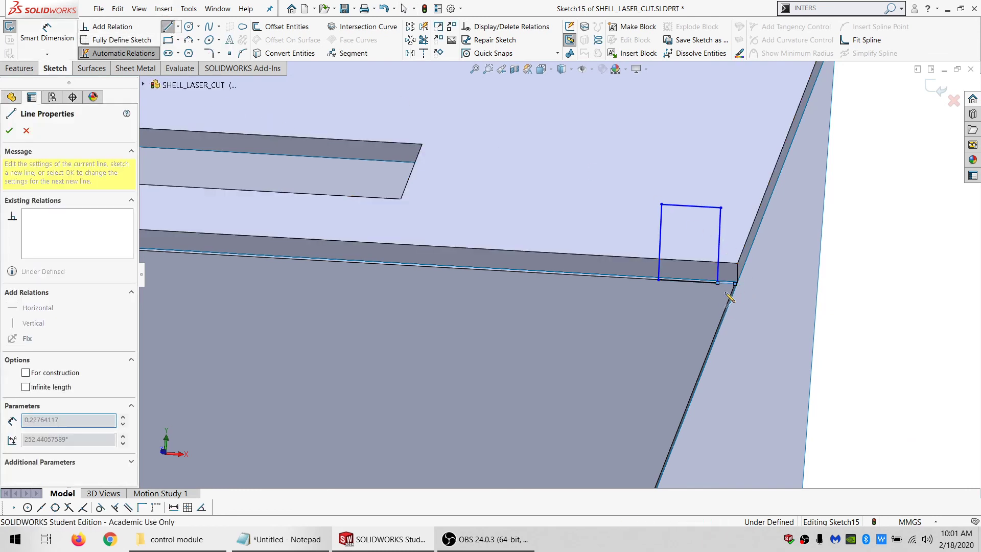
key(Escape)
scroll(716, 291, up, 4)
scroll(554, 293, down, 3)
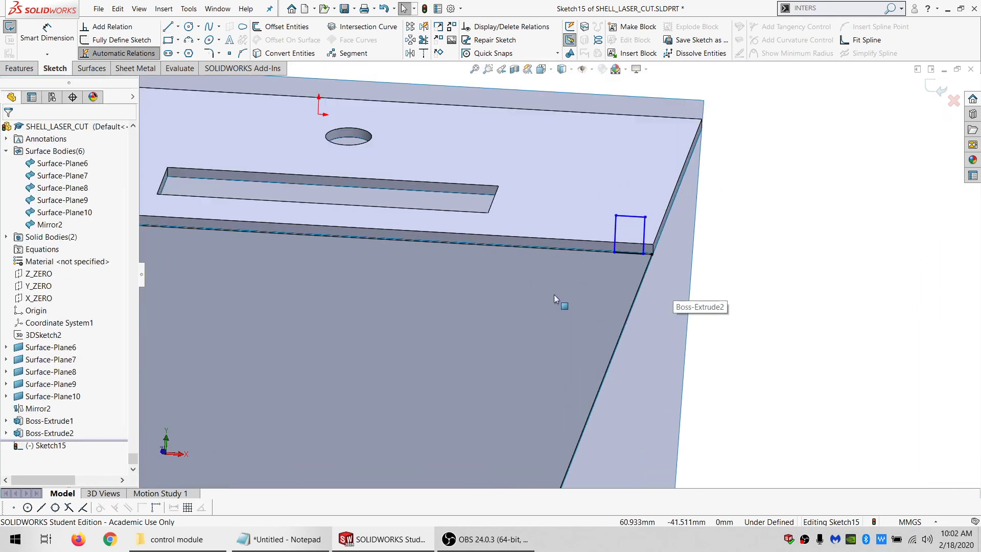
- Dimension the tab rectangle's width as 5 mm
middle_drag(561, 300, 529, 248)
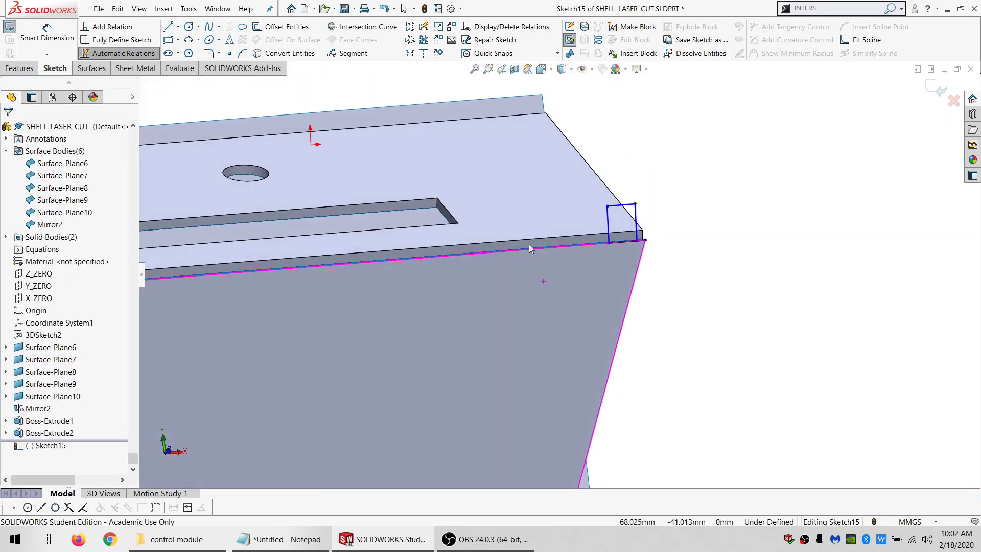
click(55, 47)
scroll(613, 230, down, 4)
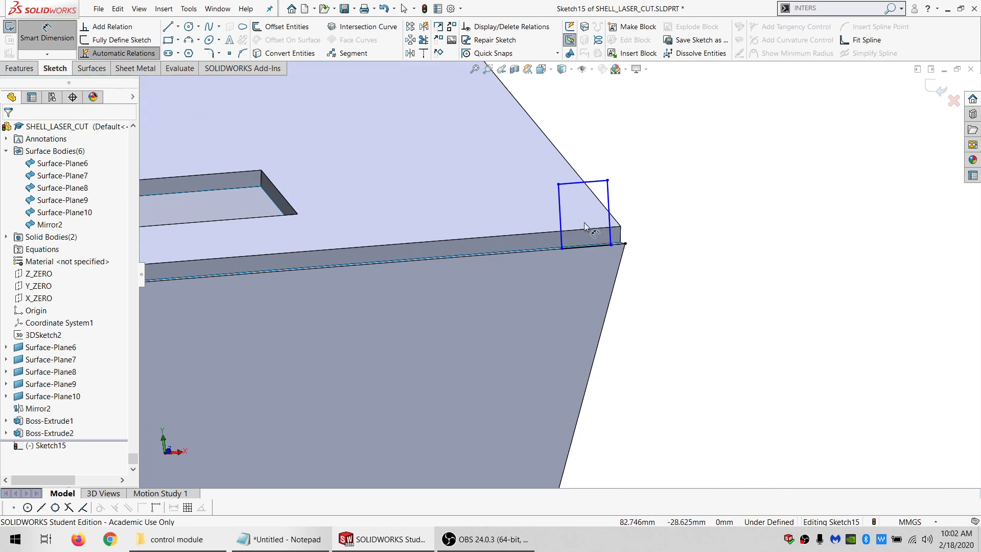
click(583, 153)
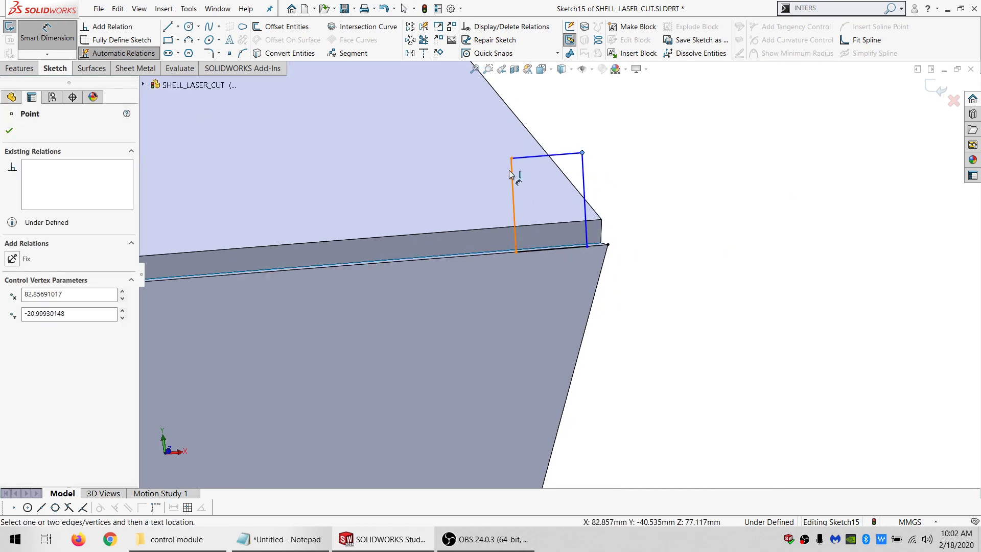
click(512, 170)
click(563, 112)
text(=)
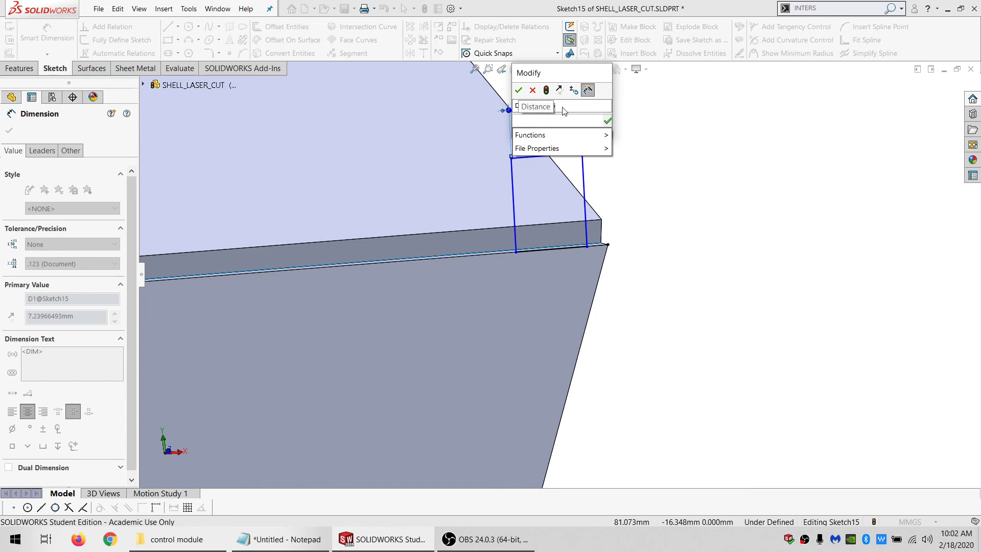
text(5)
key(Return)
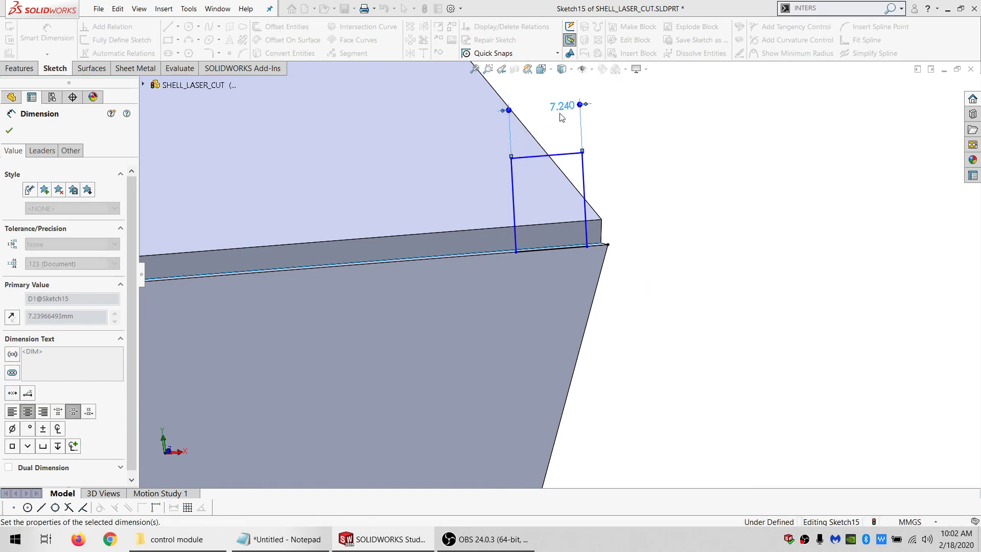
key(Escape)
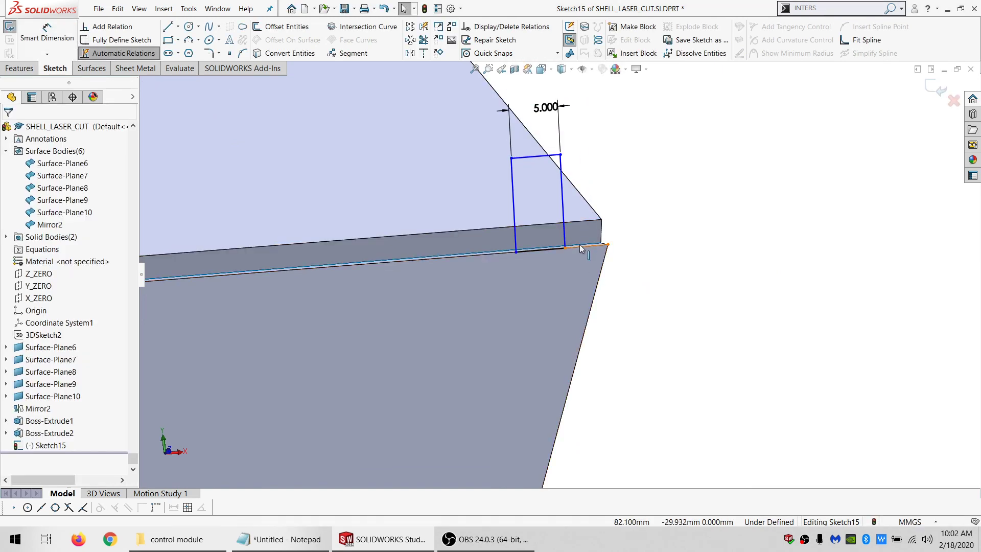
- Set the tab rectangle's width dimension to 4 mm
click(581, 247)
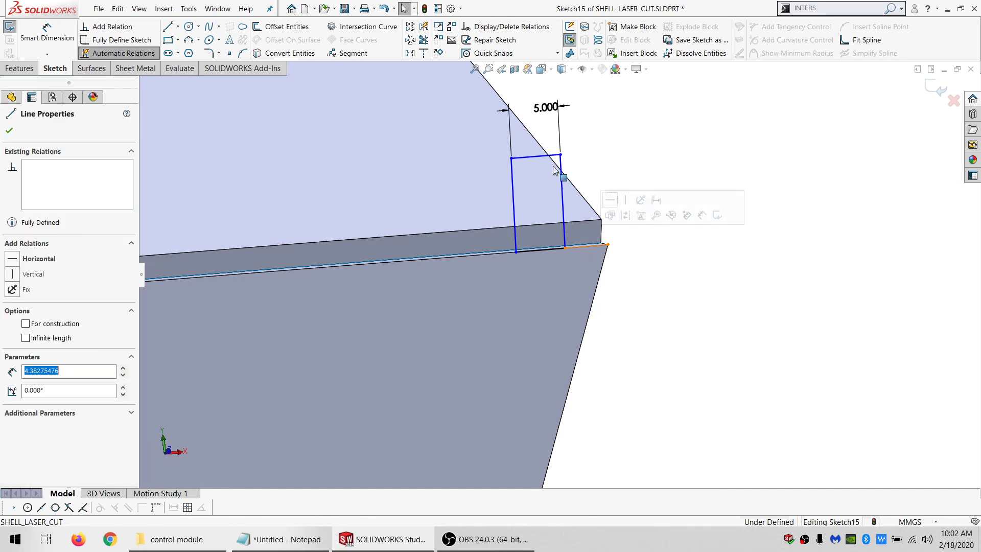
double_click(547, 109)
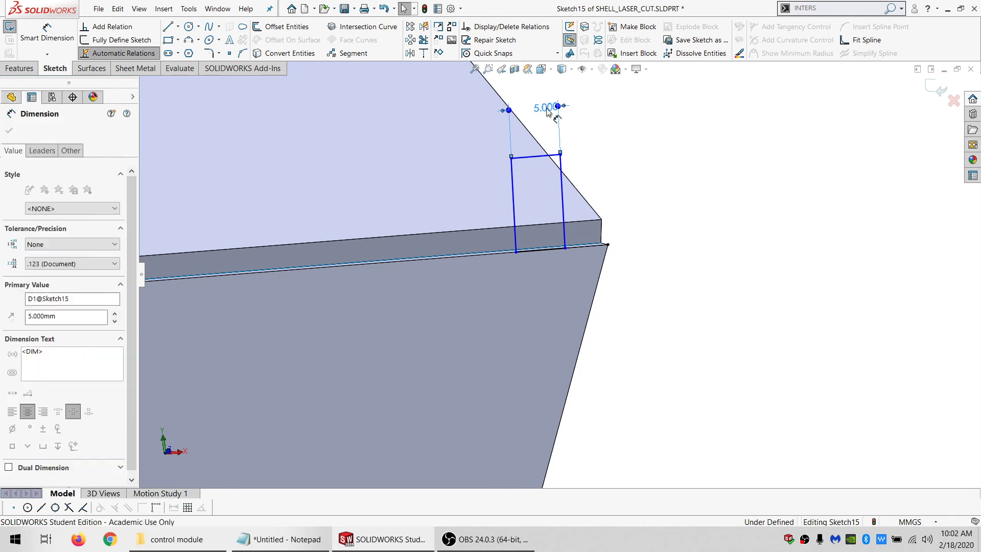
text(4)
key(Return)
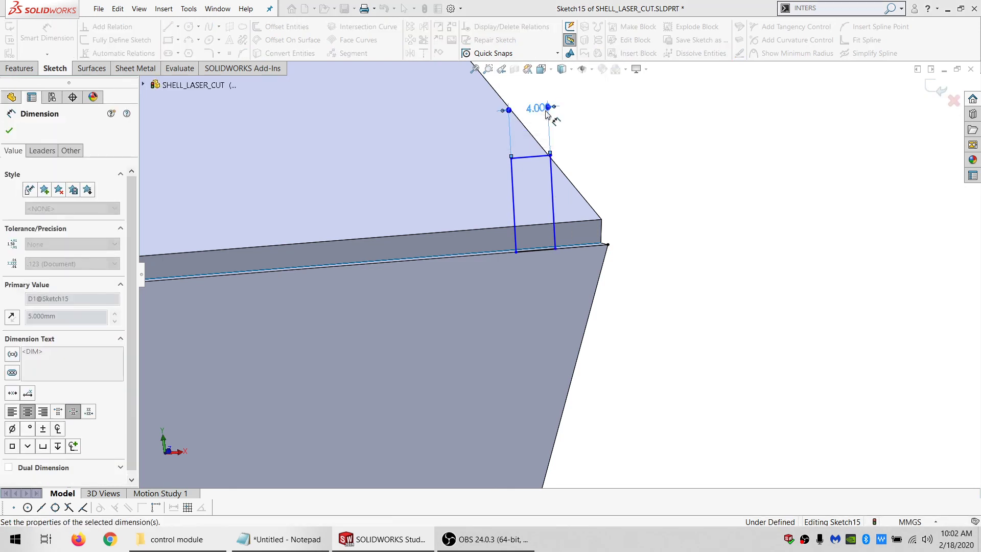
key(Escape)
- Make the short line between the rectangle and the panel corner equal in length to the rectangle's short side lying on the top panel
click(570, 247)
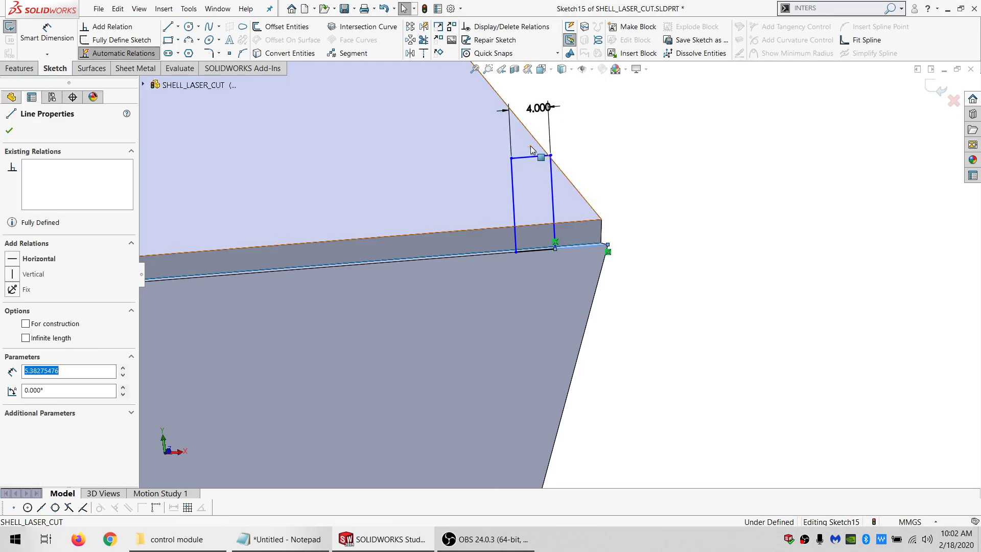
ctrl+click(531, 156)
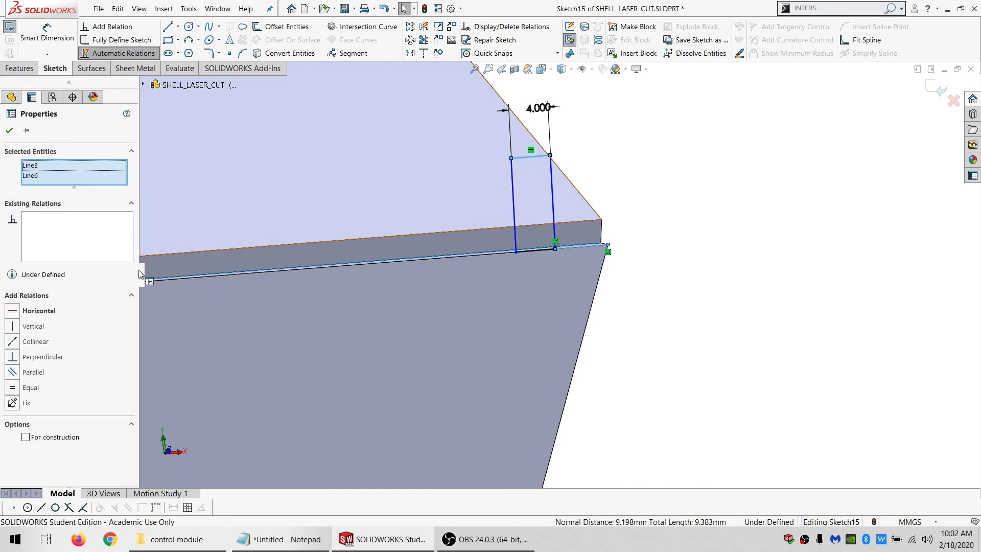
click(33, 387)
click(685, 193)
- Dimension the tab rectangle's height from the front edge line to its opposite side as 10 mm
click(46, 34)
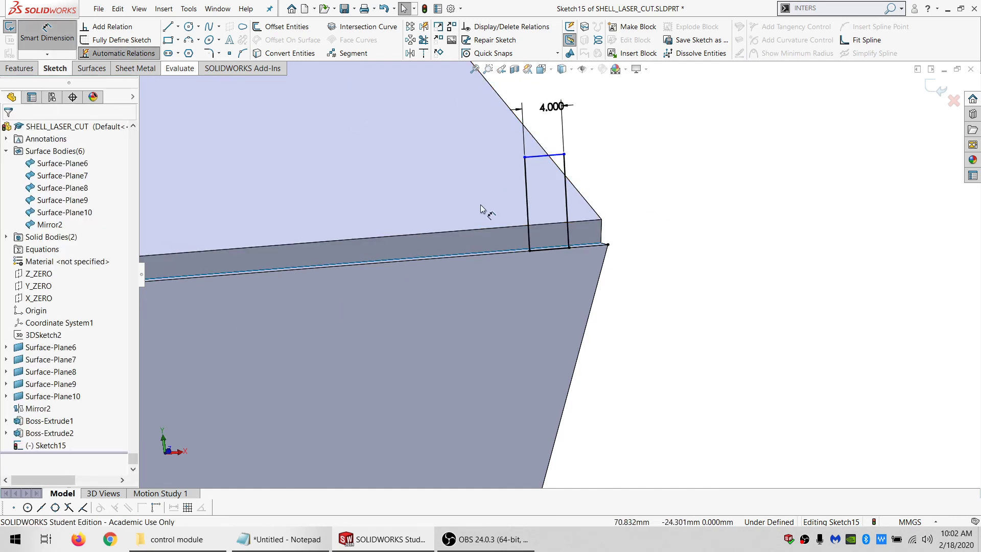
click(570, 249)
click(547, 155)
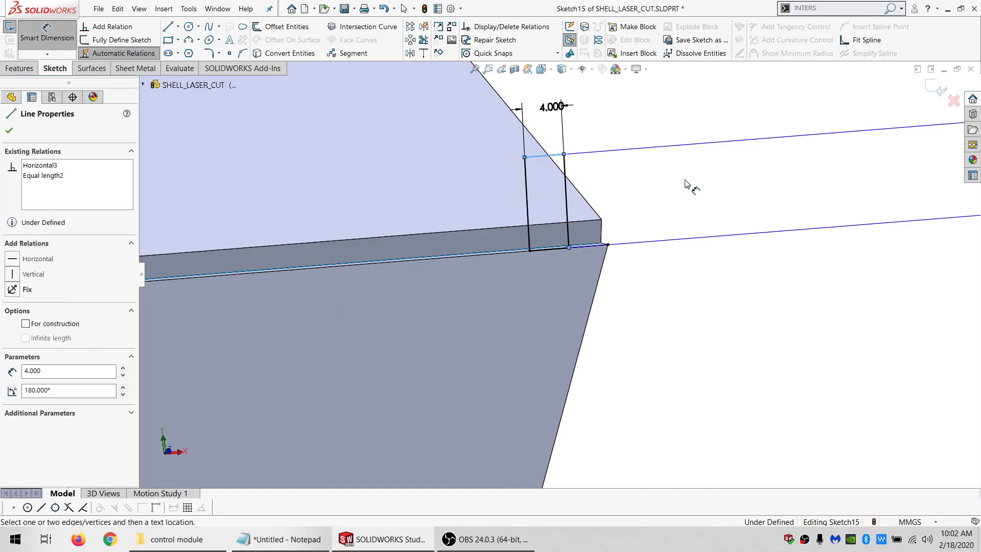
click(693, 197)
text(10)
key(Return)
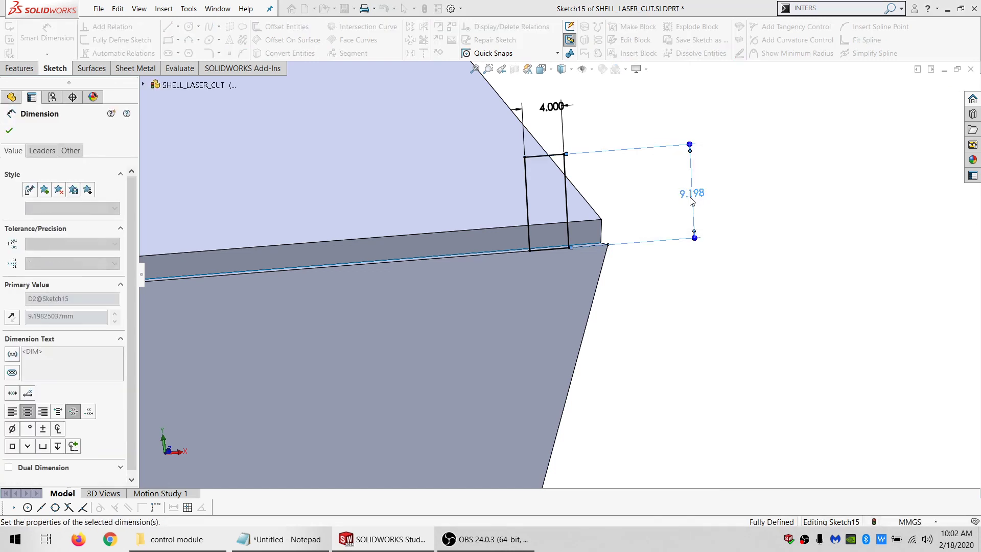
key(Escape)
- Linear-pattern the rectangle's four lines along the panel's front edge with 8 mm spacing and 20 instances
click(557, 250)
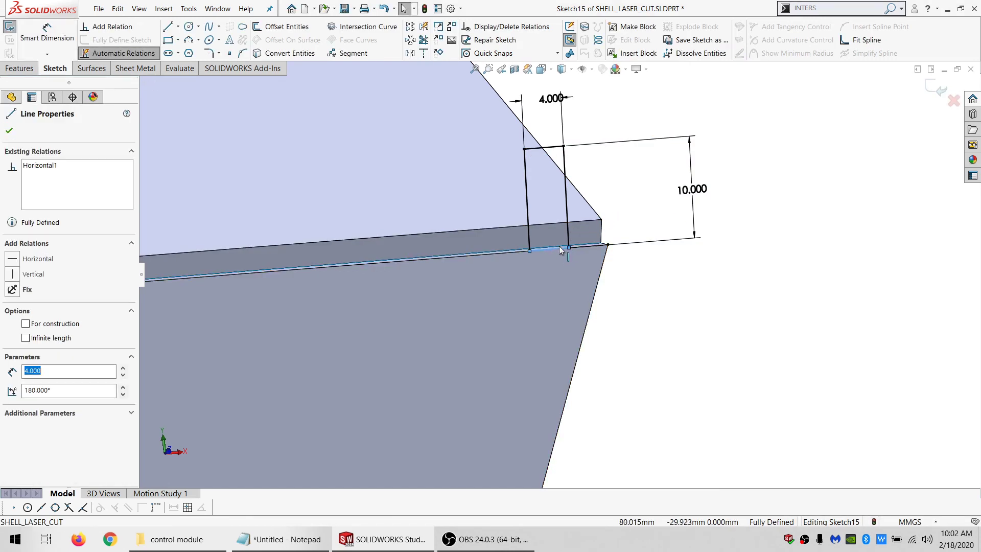
right_click(559, 247)
key(Escape)
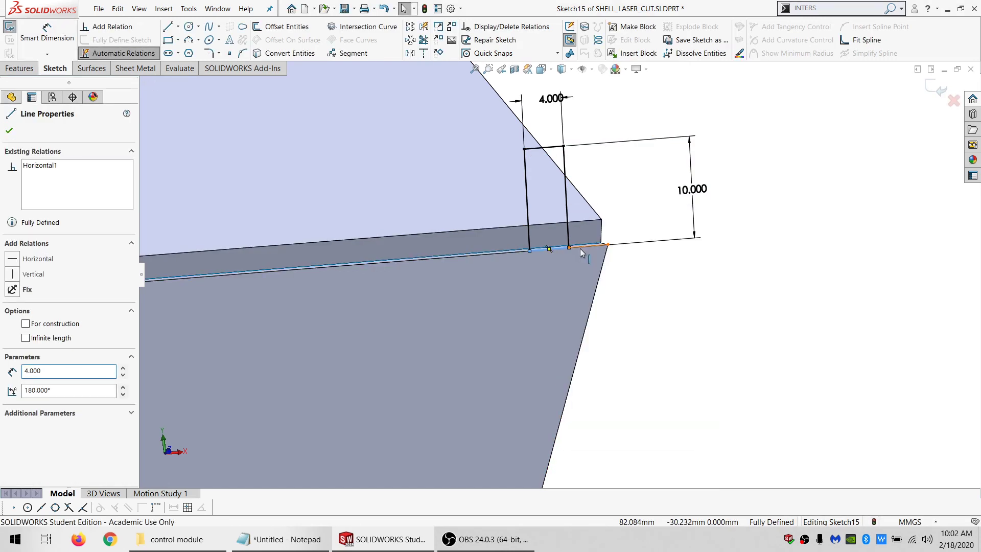
right_click(565, 158)
click(604, 171)
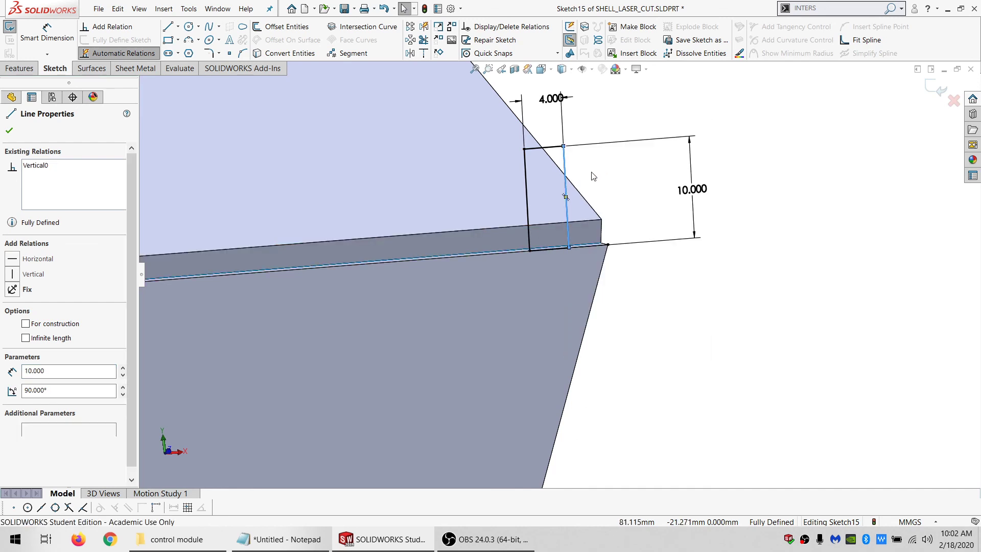
scroll(507, 187, up, 2)
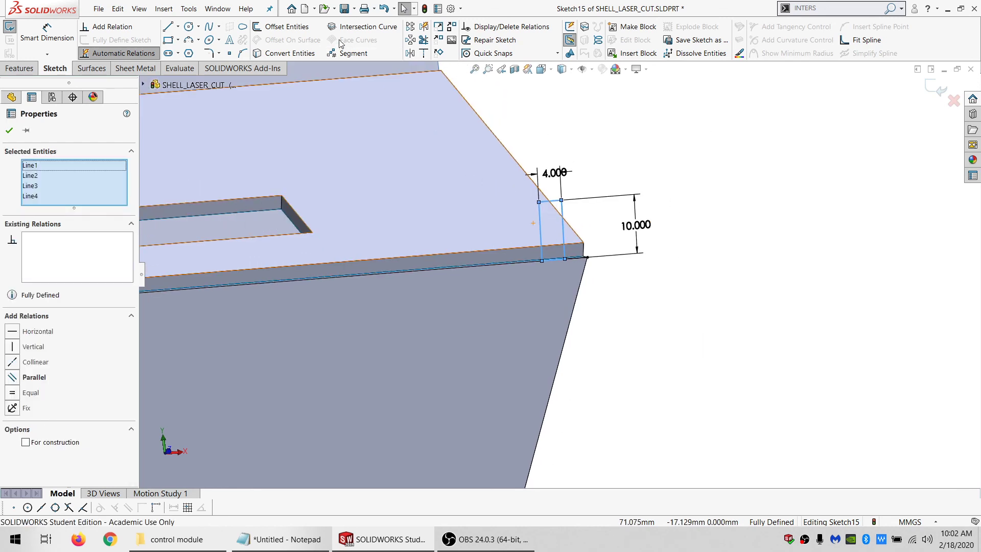
click(413, 28)
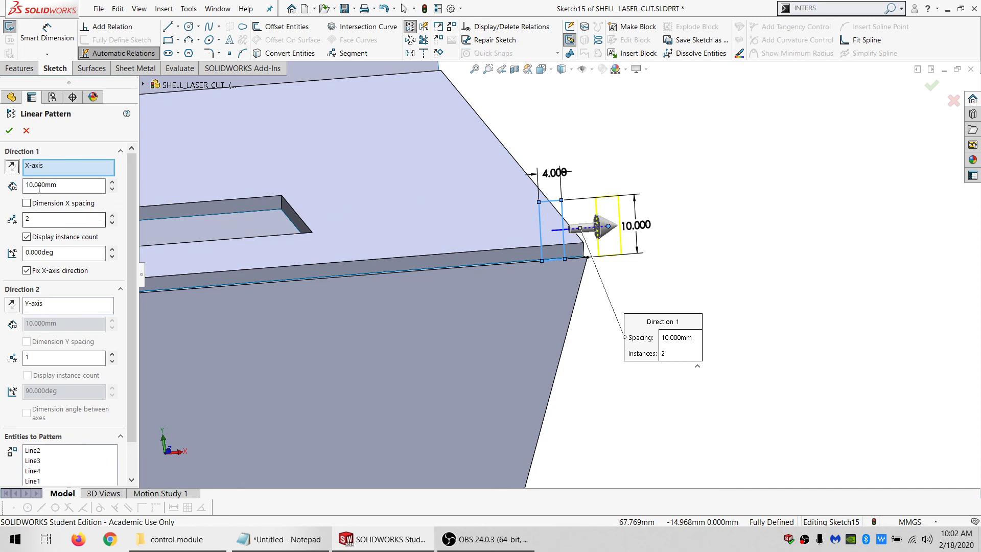
scroll(526, 271, down, 3)
click(526, 270)
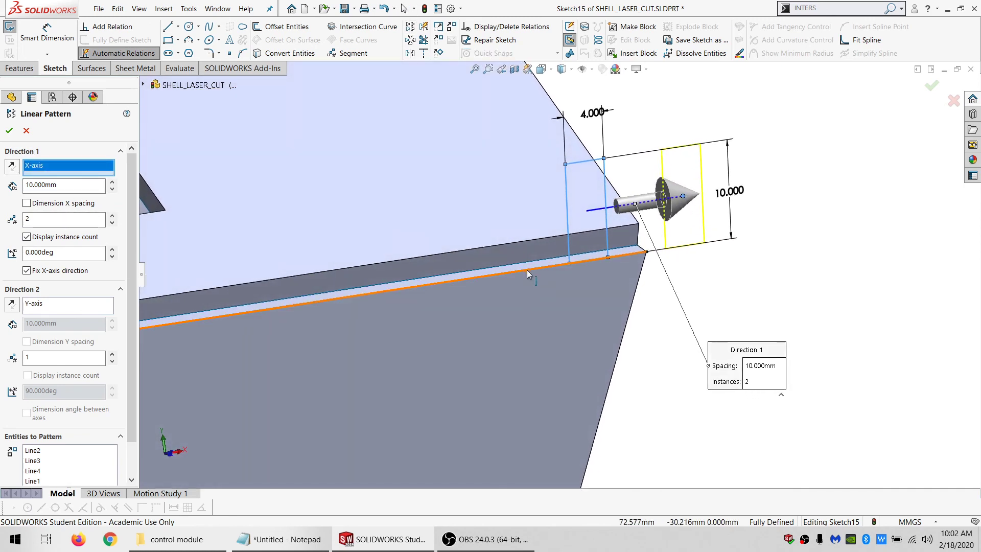
scroll(511, 269, up, 1)
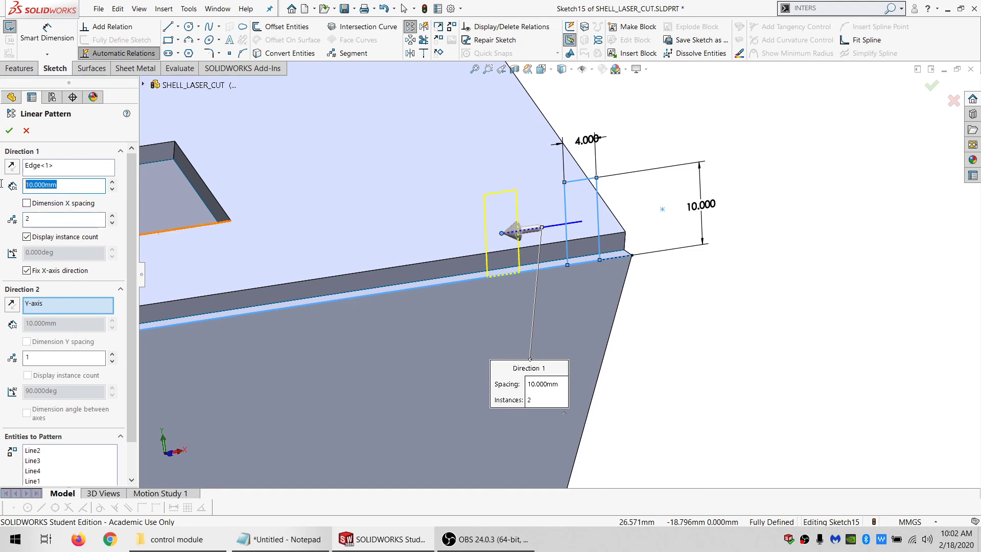
scroll(591, 236, up, 5)
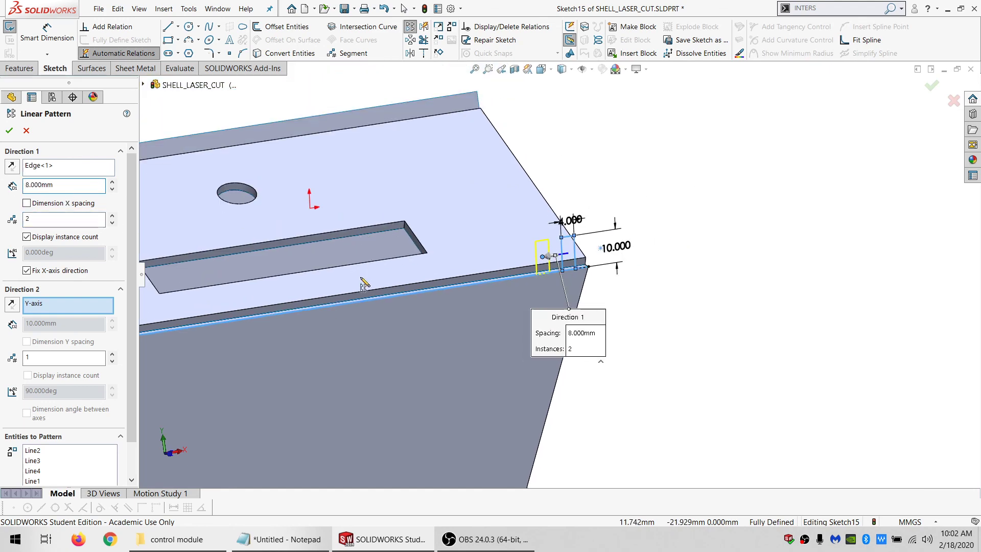
middle_drag(375, 266, 24, 274)
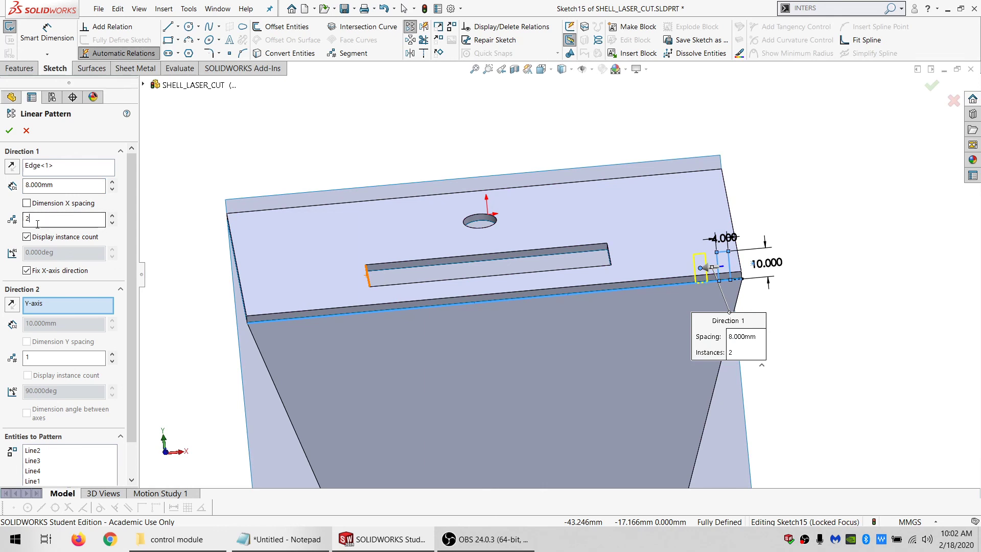
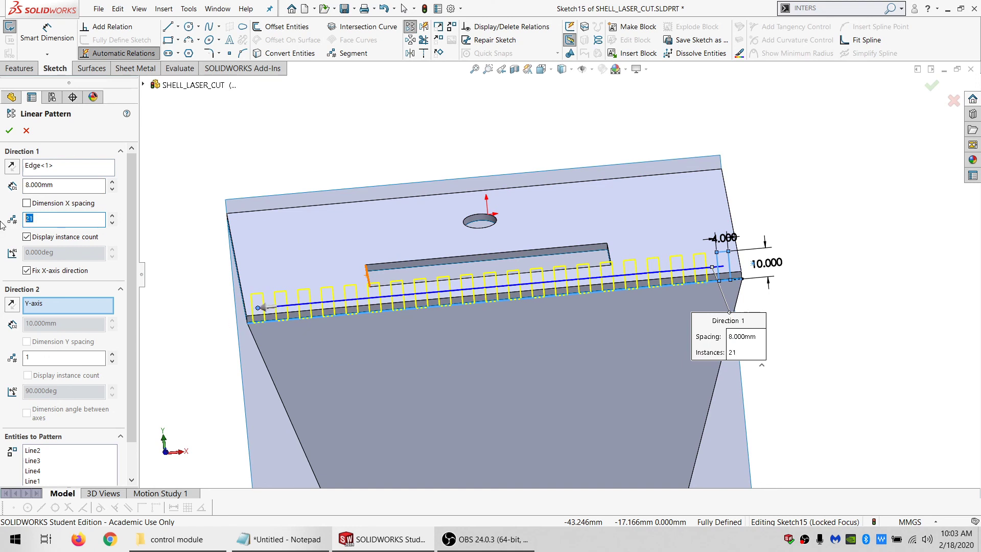
click(9, 130)
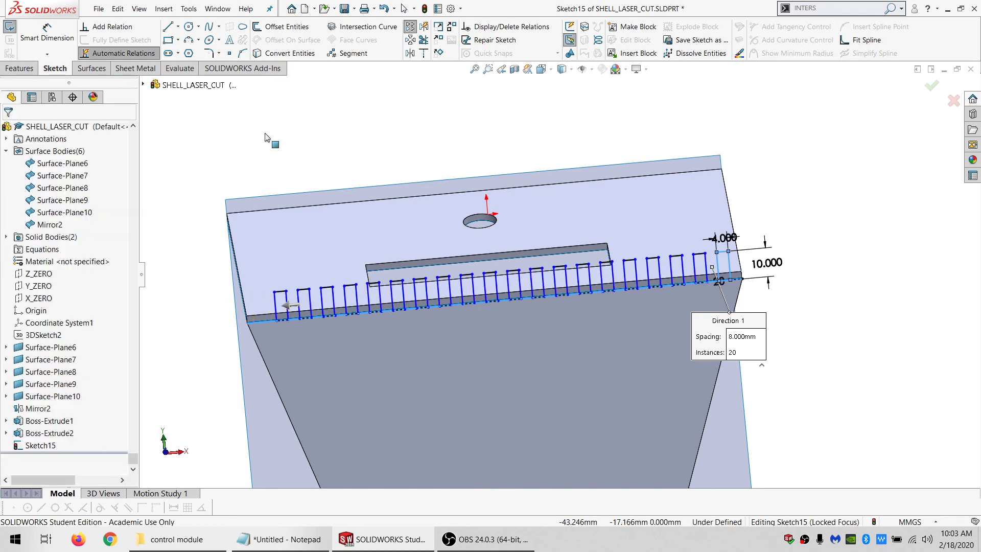
- Delete the original rectangle's 4 mm width dimension
drag(721, 238, 765, 163)
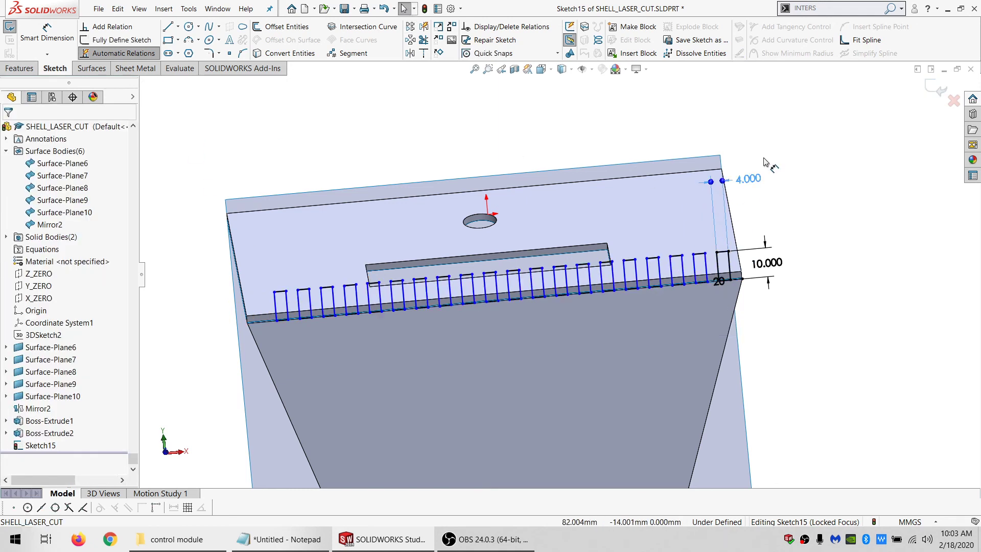
key(Delete)
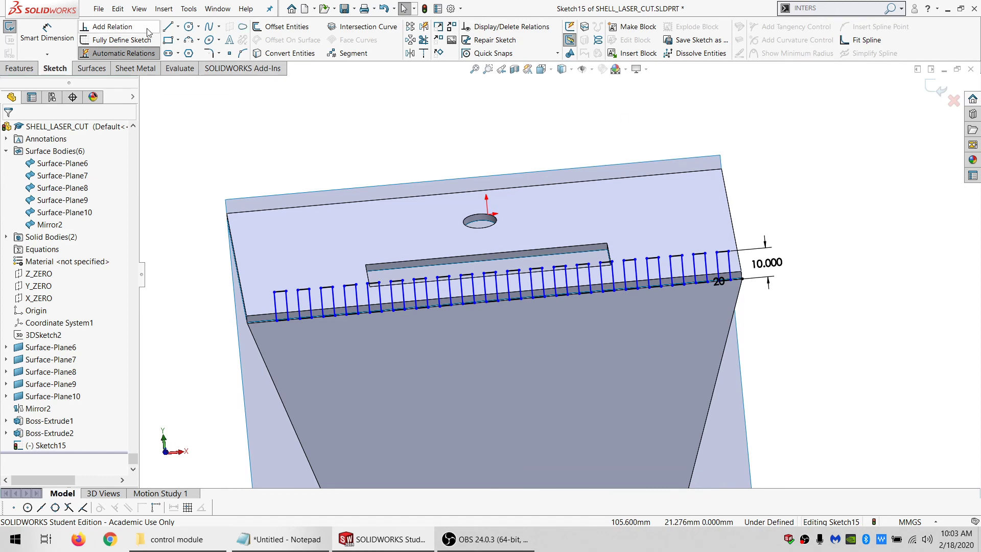
- Draw a construction line about 10 mm long on the front edge, from the panel's far corner to the last patterned rectangle
click(169, 27)
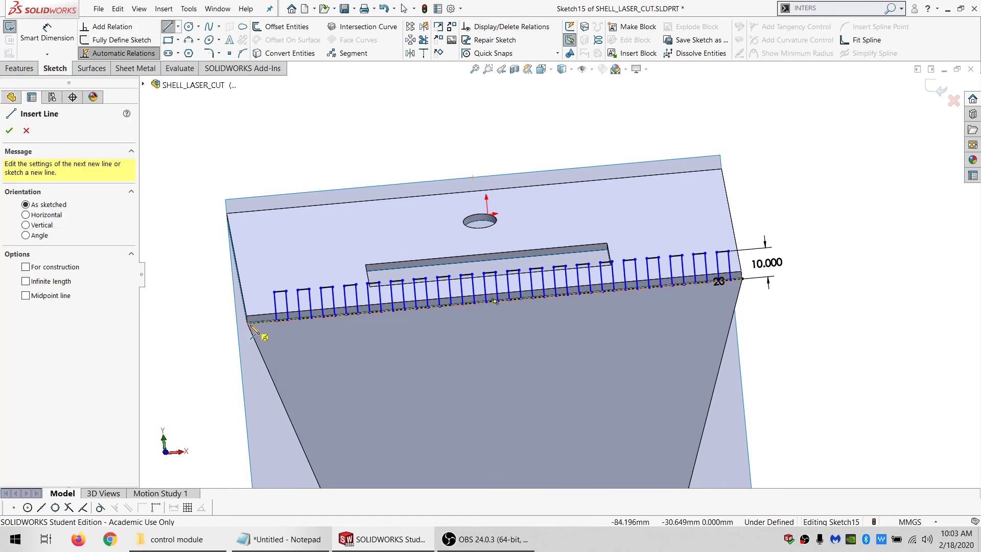
scroll(251, 327, down, 5)
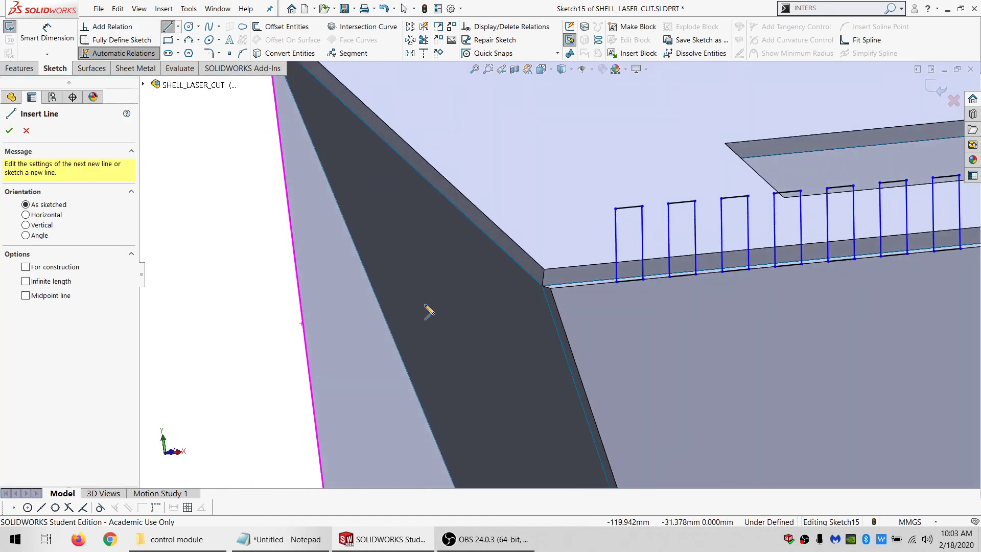
click(550, 288)
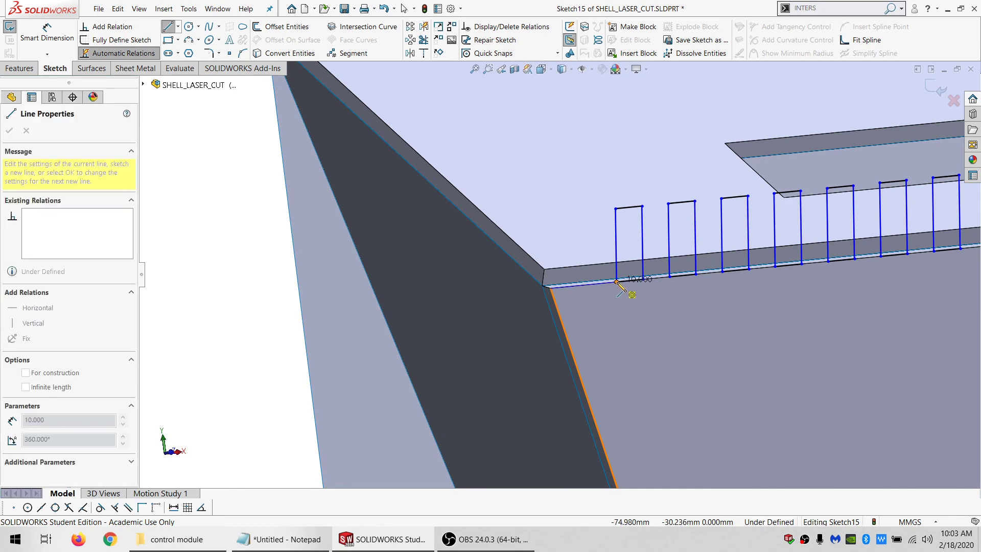
click(617, 281)
key(Escape)
click(600, 280)
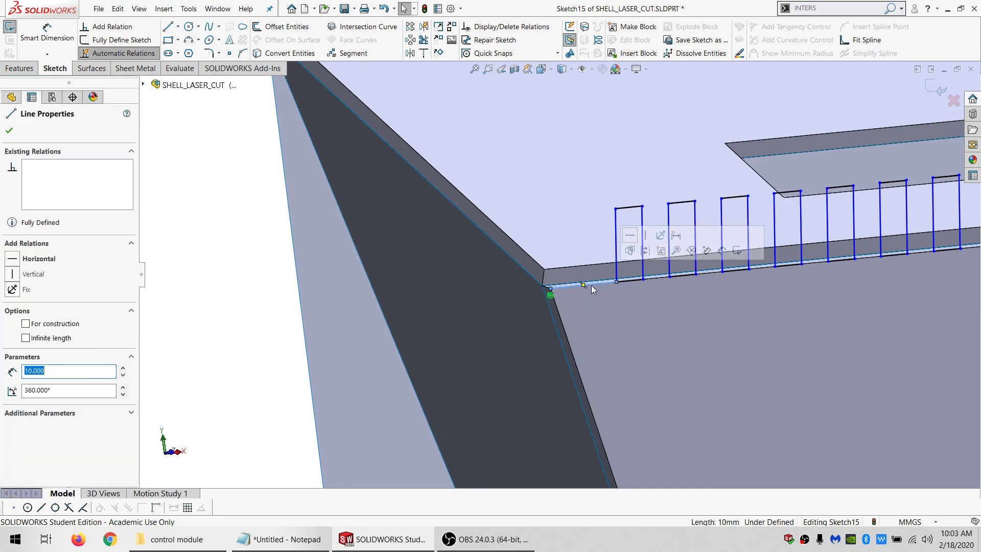
click(61, 325)
- Add an Equal relation between the construction line at the far corner and the short line beside the first rectangle
scroll(738, 278, up, 4)
scroll(716, 286, down, 6)
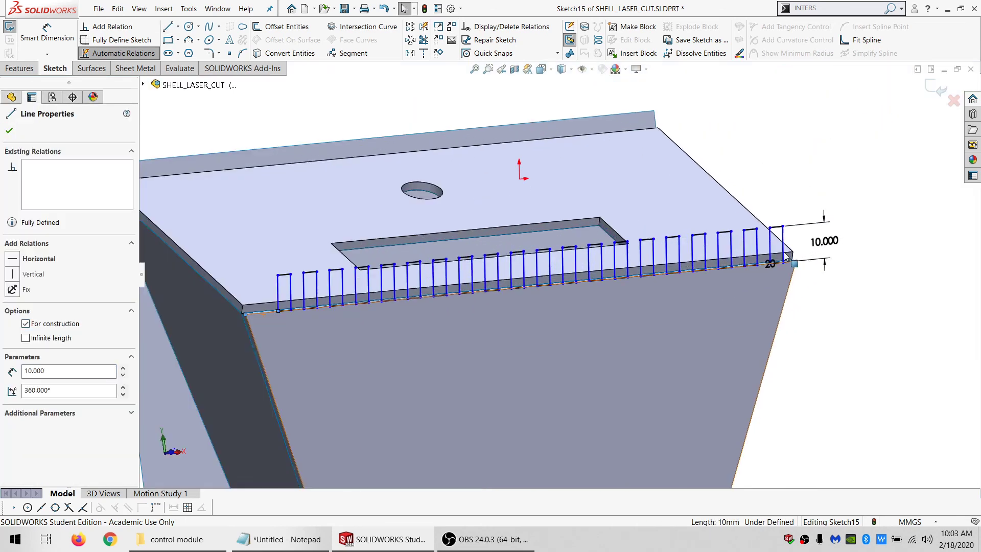
ctrl+click(674, 295)
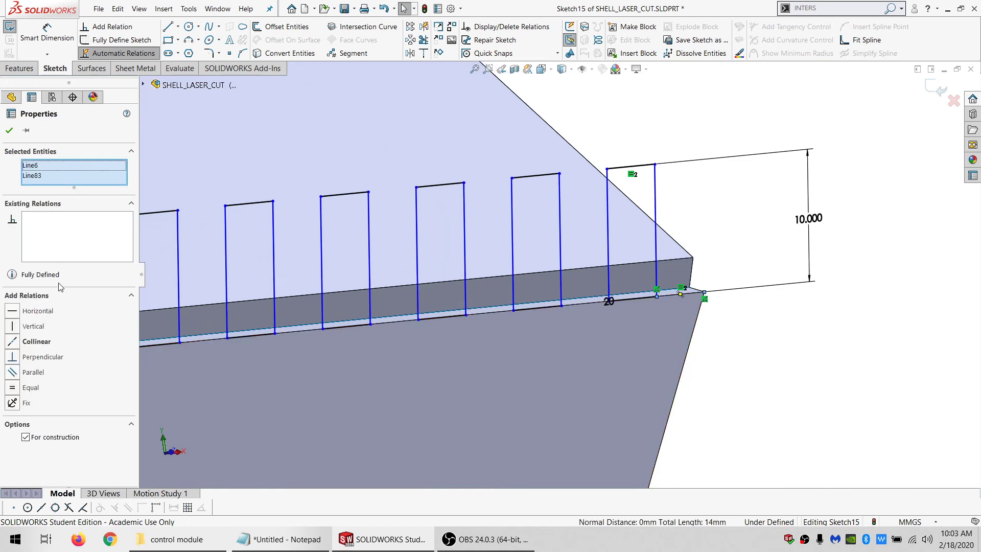
click(699, 348)
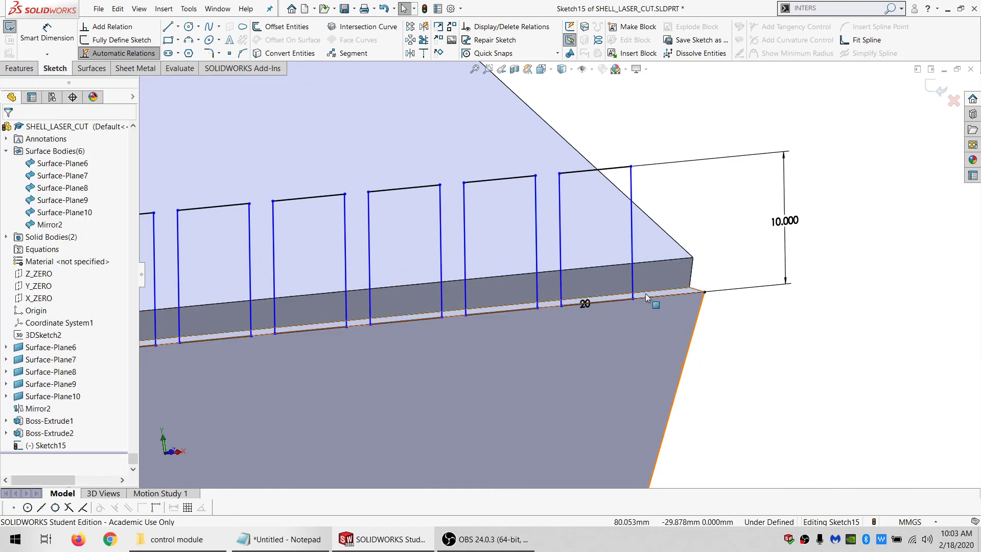
- Draw a construction line across the gap between the last two rectangles and make it equal to the construction line at the far corner
click(646, 297)
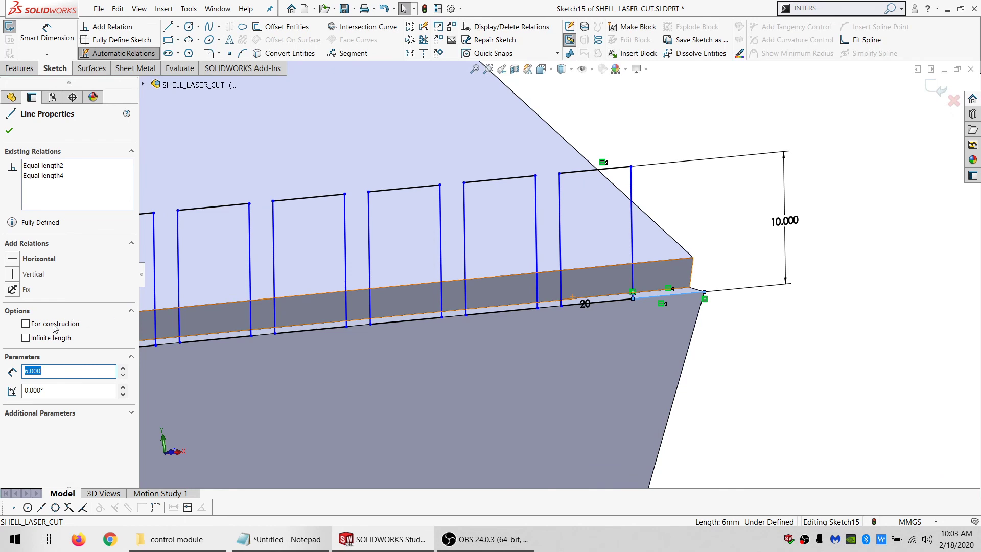
click(731, 338)
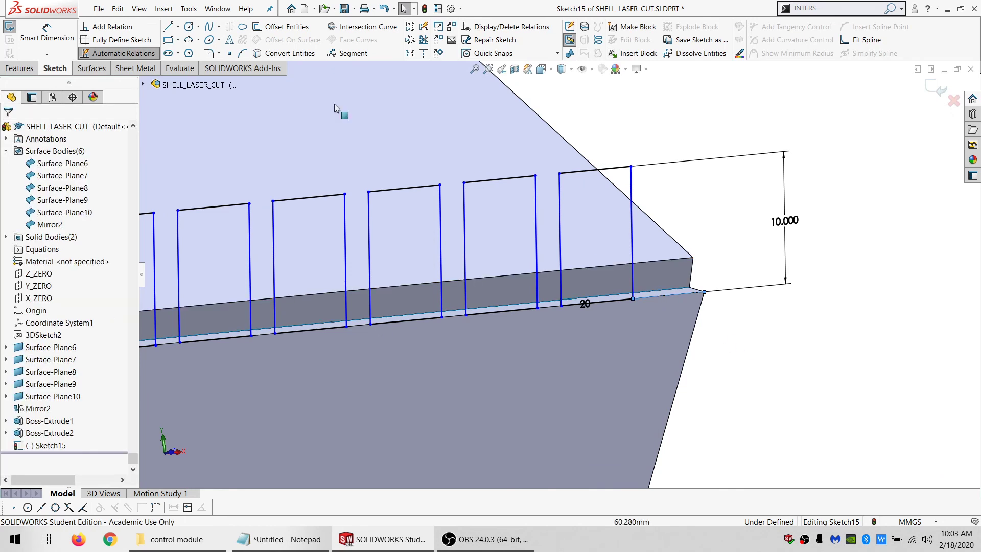
click(168, 28)
click(537, 309)
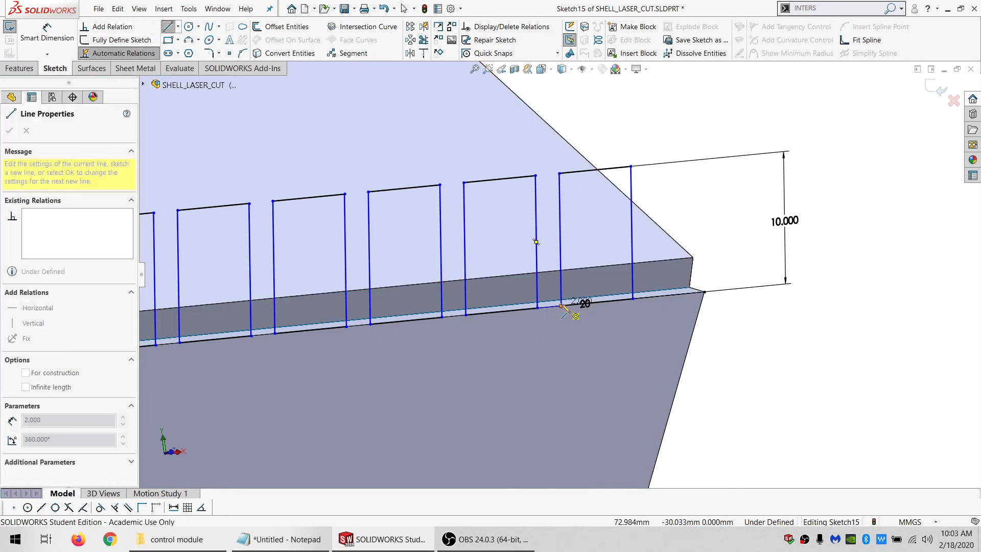
click(561, 305)
key(Escape)
click(545, 308)
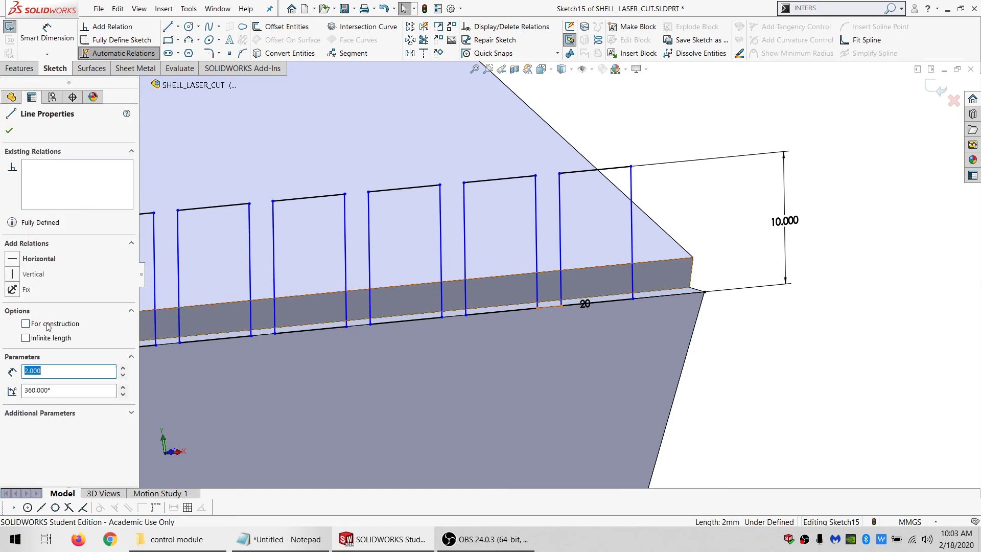
ctrl+click(643, 296)
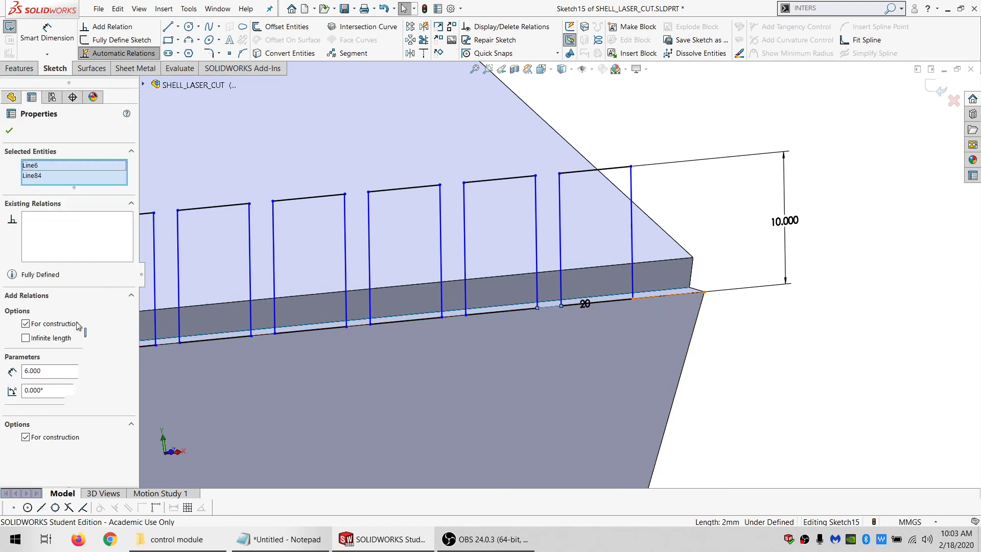
click(26, 390)
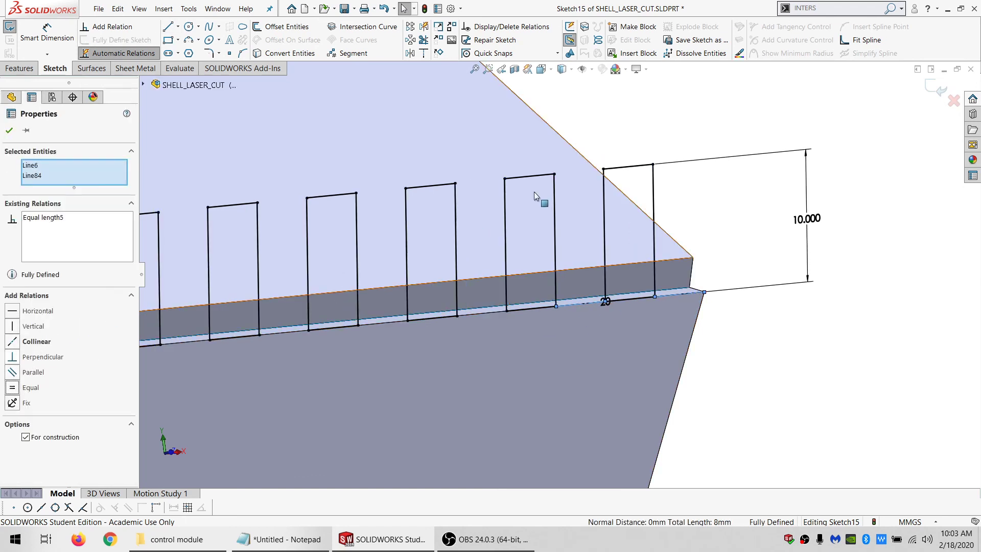
click(609, 168)
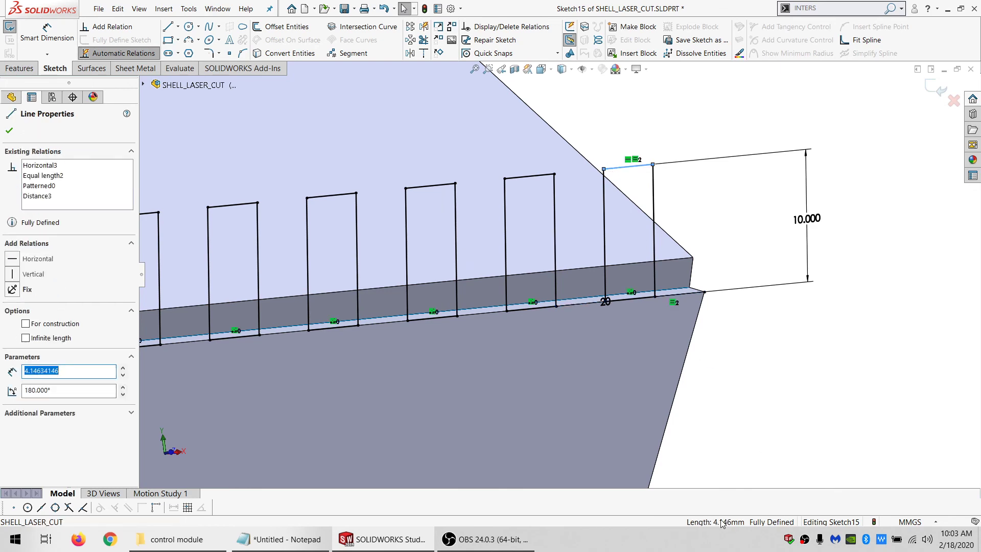
- Hide the top panel's solid body Boss-Extrude1 and the surface body Surface-Plane6 beneath it
scroll(652, 325, up, 10)
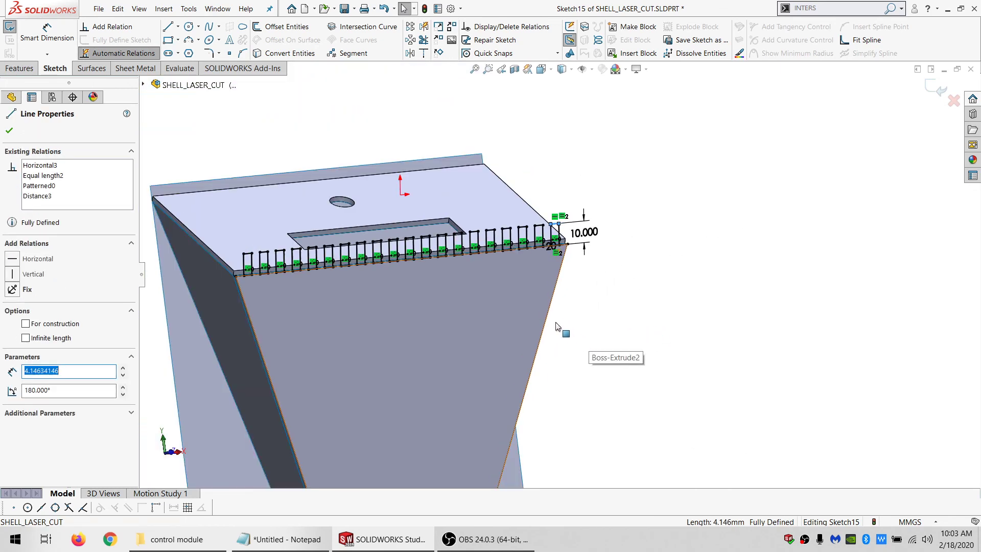
scroll(369, 271, down, 1)
scroll(369, 271, up, 3)
right_click(214, 213)
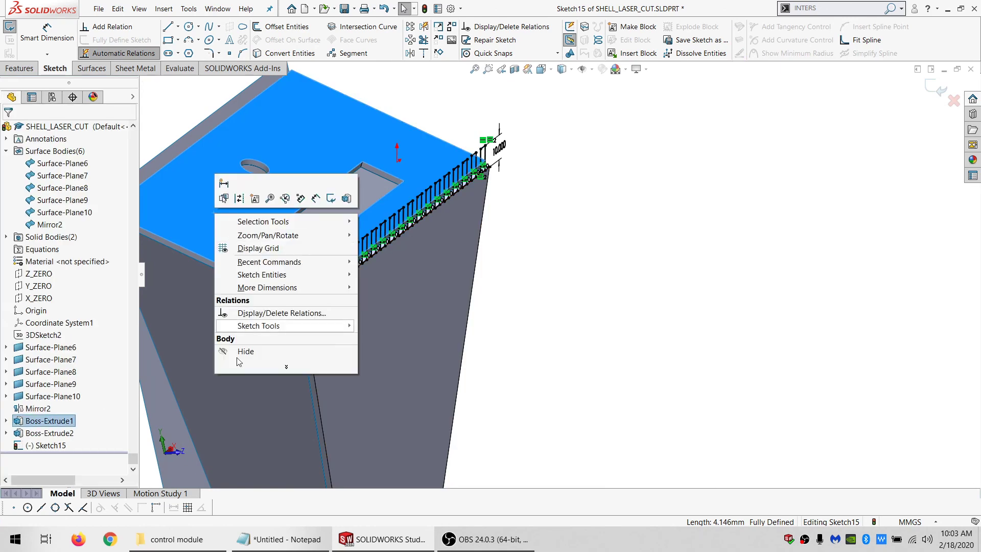
click(241, 355)
scroll(328, 312, down, 2)
middle_drag(335, 314, 276, 292)
right_click(281, 232)
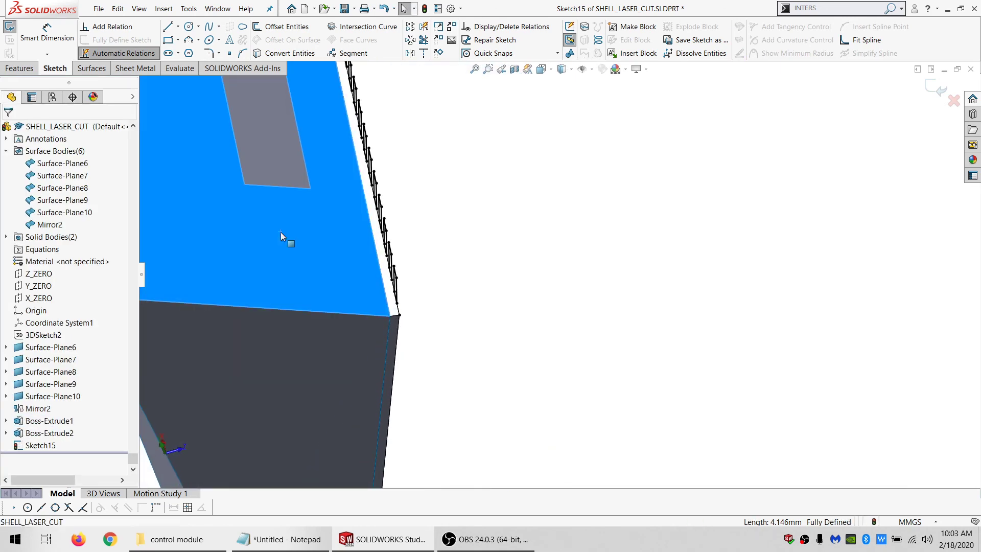
click(329, 369)
mouse_move(390, 241)
middle_down()
mouse_move(396, 213)
mouse_move(398, 230)
middle_up()
- Extrude the tab sketch Up To Surface onto the front panel's inner face, merging it only with the front panel
click(11, 26)
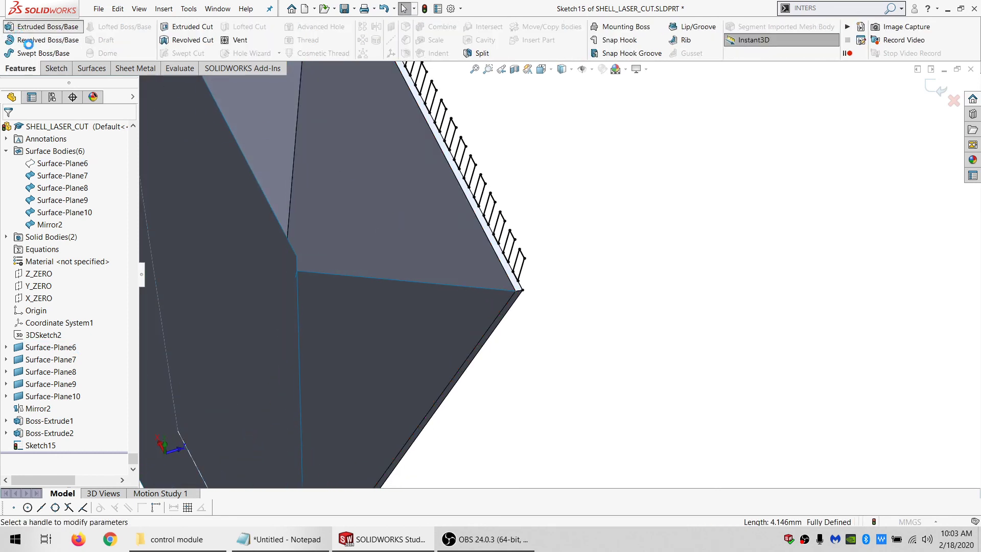
click(76, 201)
click(44, 240)
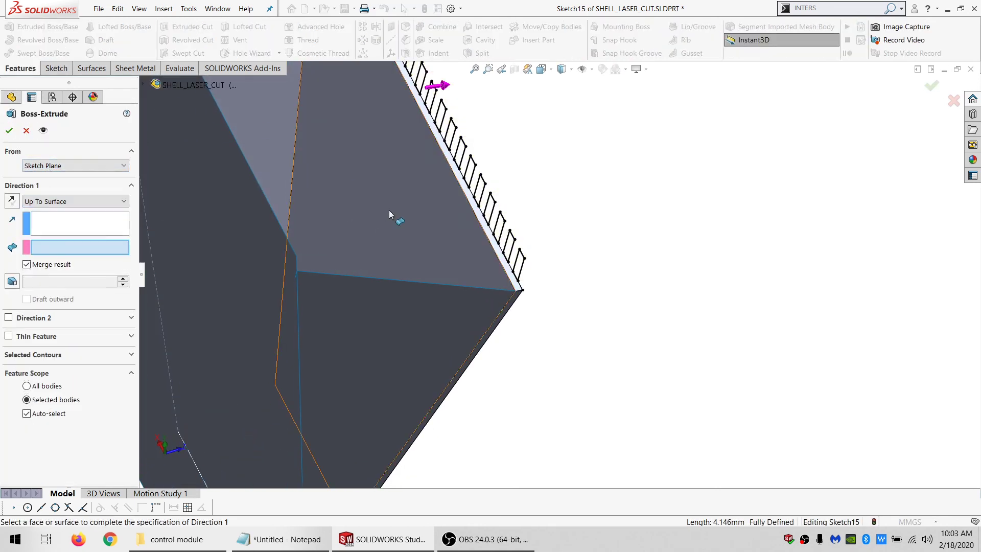
click(389, 214)
click(26, 413)
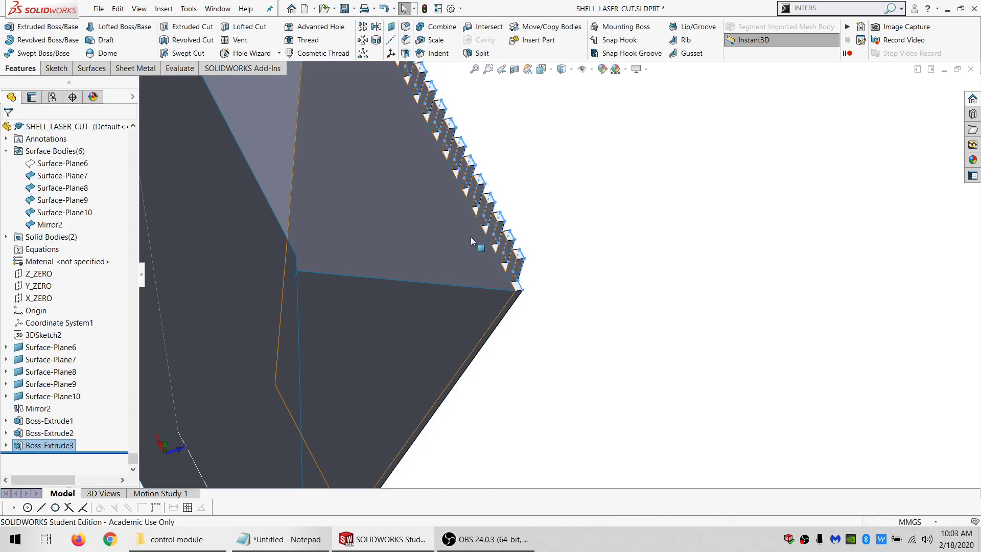
- Show the surface body Surface-Plane6 and the solid body Boss-Extrude1 again
middle_drag(471, 238, 317, 172)
click(55, 163)
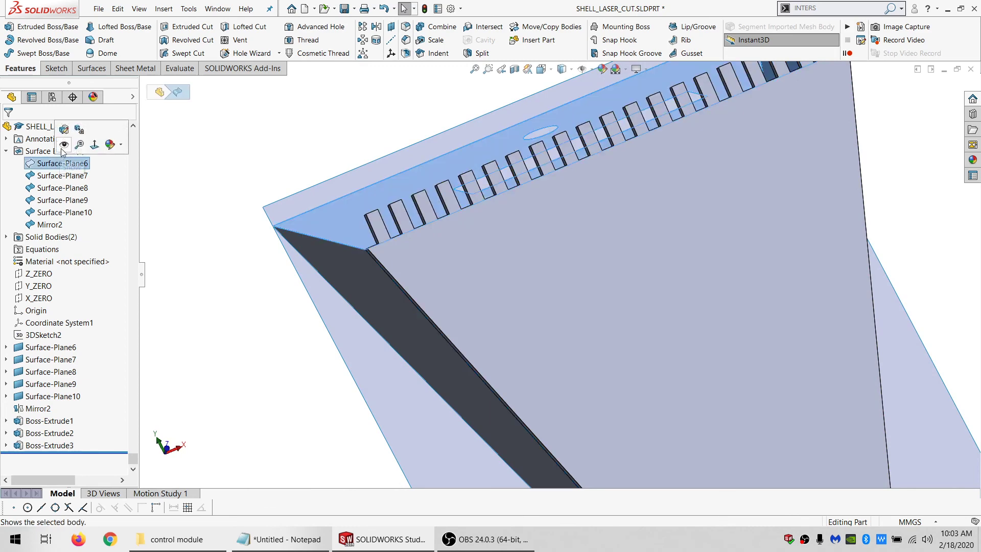
click(65, 145)
click(335, 140)
middle_drag(434, 225, 389, 204)
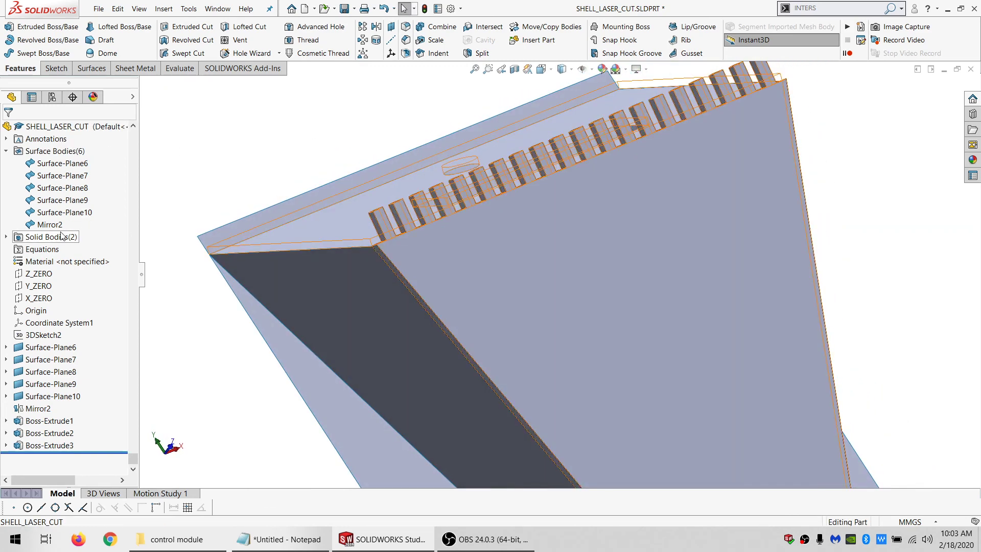
click(7, 237)
click(60, 237)
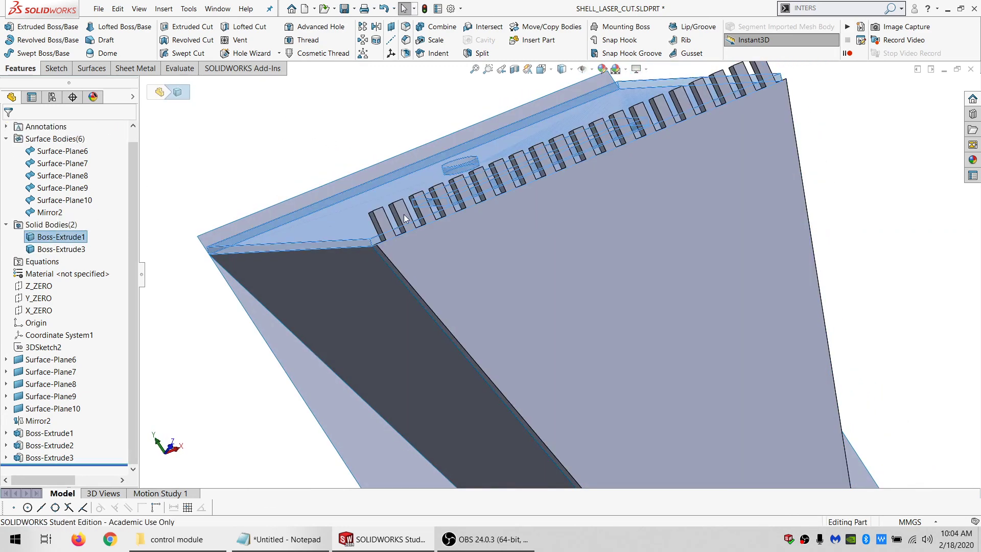
- Start a sketch on the top panel's outer face and draw a circle of about 766 mm radius centred on the origin
middle_drag(404, 219, 360, 224)
click(360, 223)
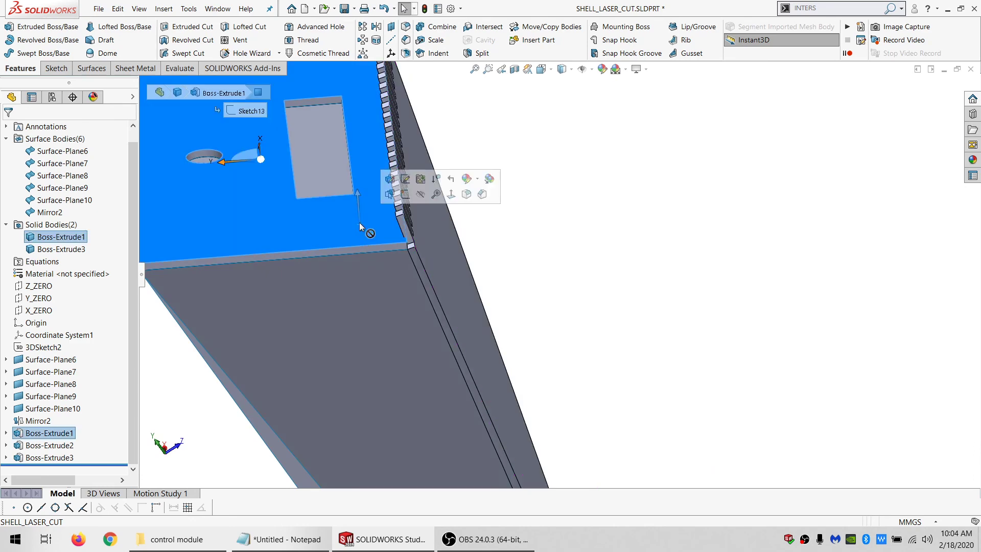
click(56, 68)
click(12, 30)
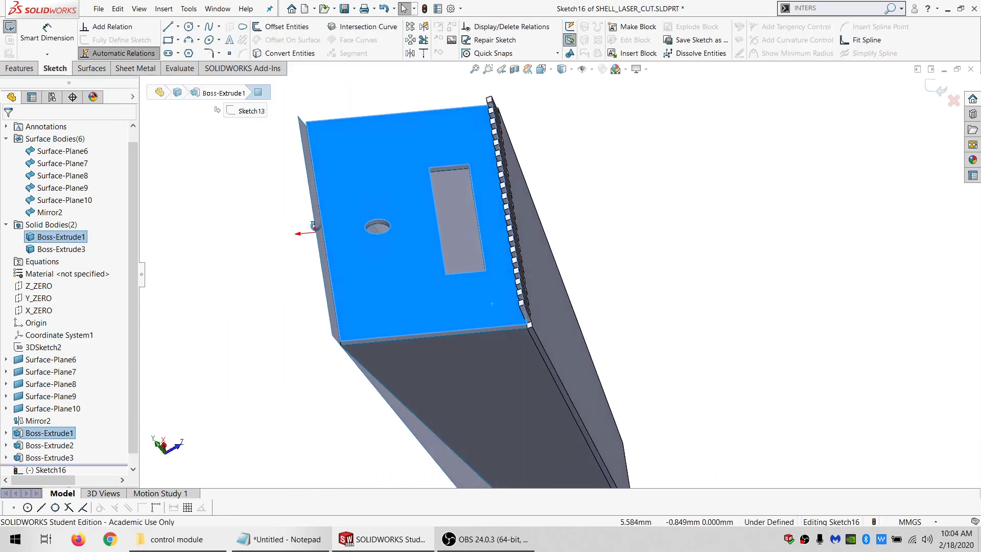
click(188, 26)
middle_drag(317, 238, 323, 245)
click(317, 233)
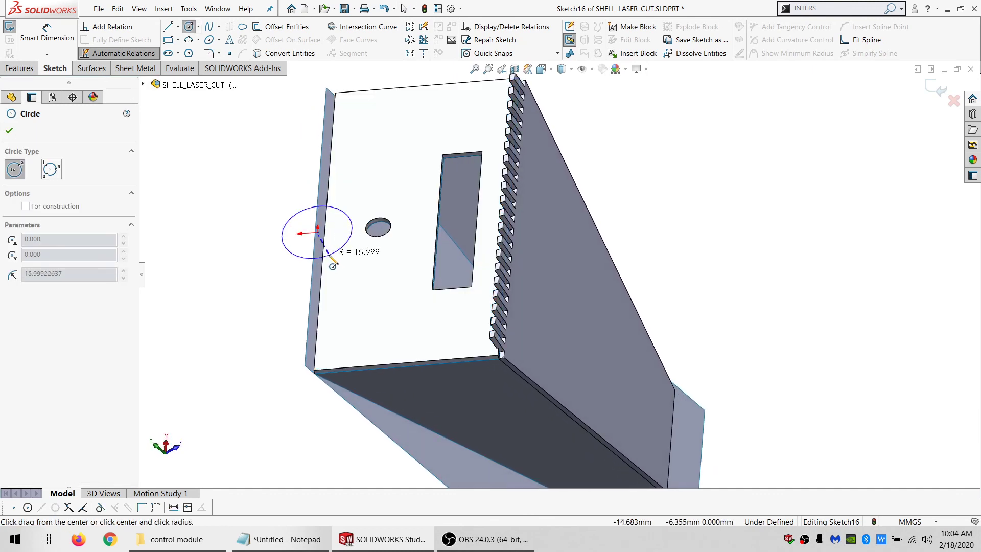
scroll(358, 266, up, 6)
click(252, 270)
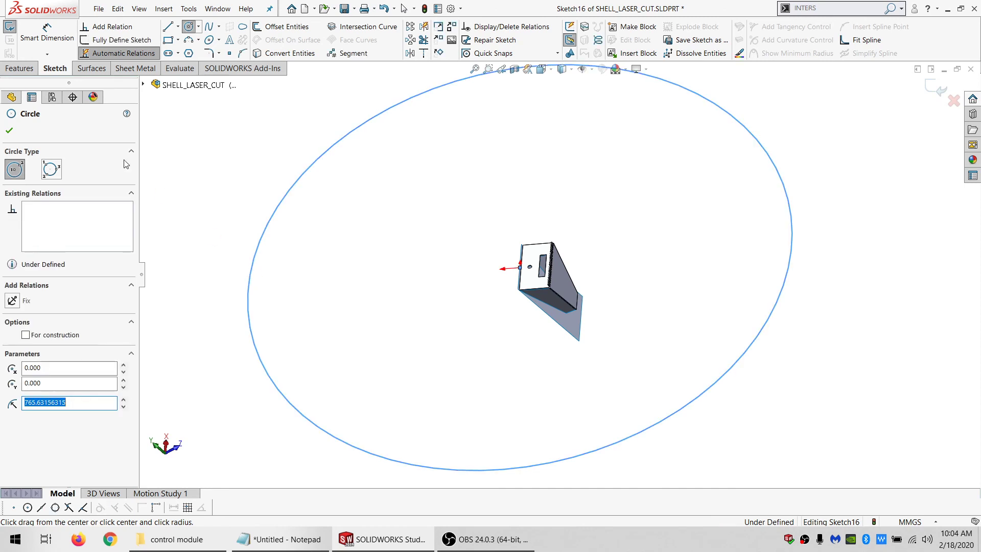
- Dimension the circle's diameter as 500 mm
click(47, 32)
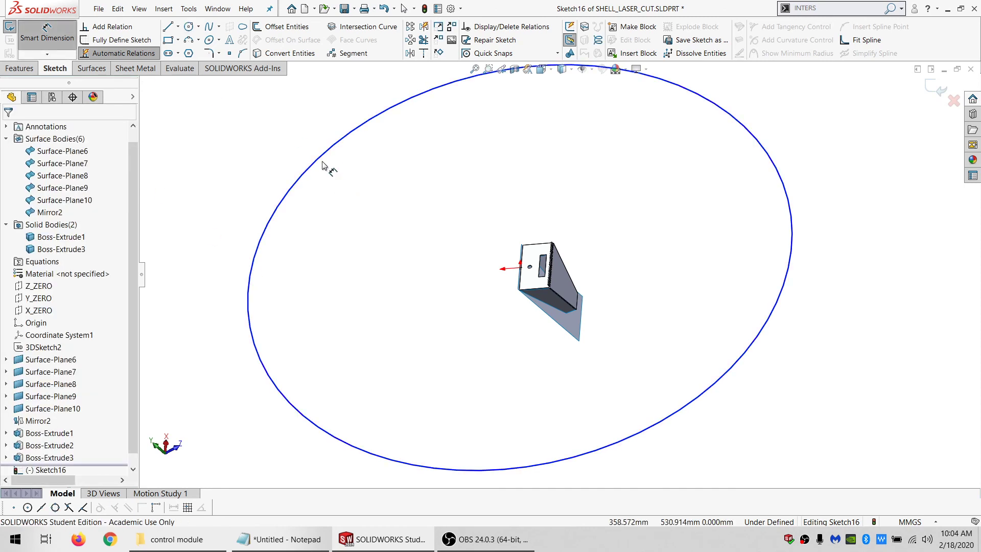
click(301, 180)
click(267, 148)
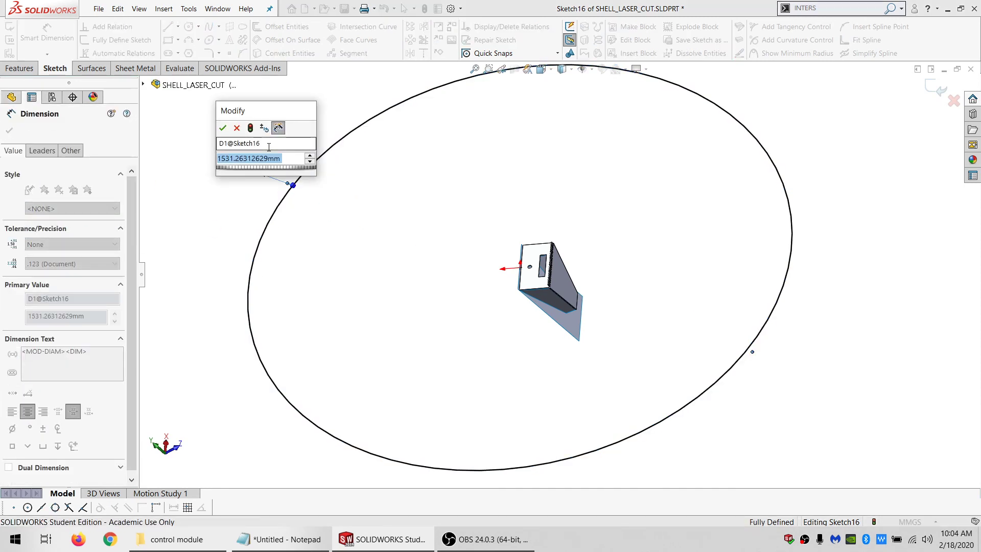
text(500)
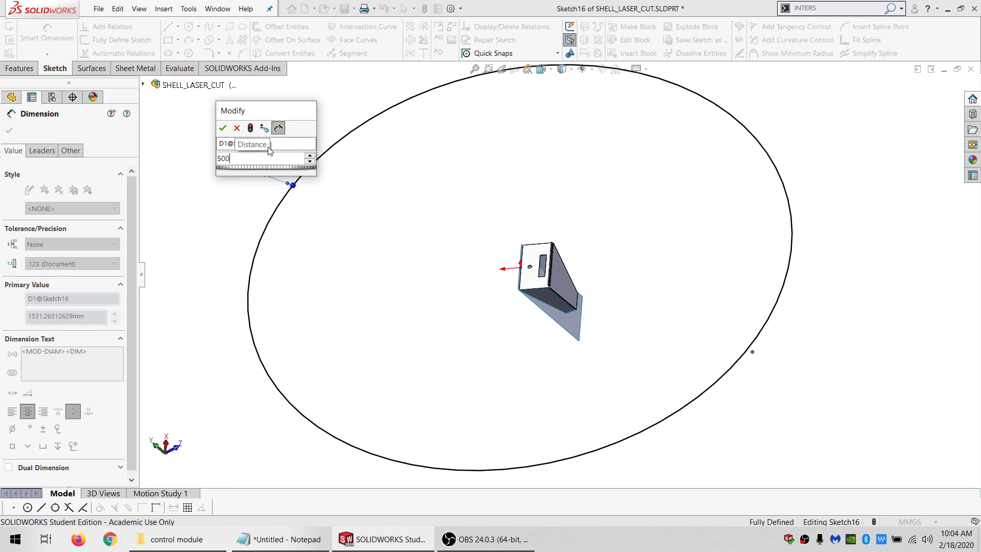
key(Return)
scroll(557, 279, down, 6)
middle_drag(559, 288, 563, 203)
- Cut-extrude the circle Through All in the reversed direction, limiting the feature scope to the Boss-Extrude3 body
click(47, 40)
click(21, 69)
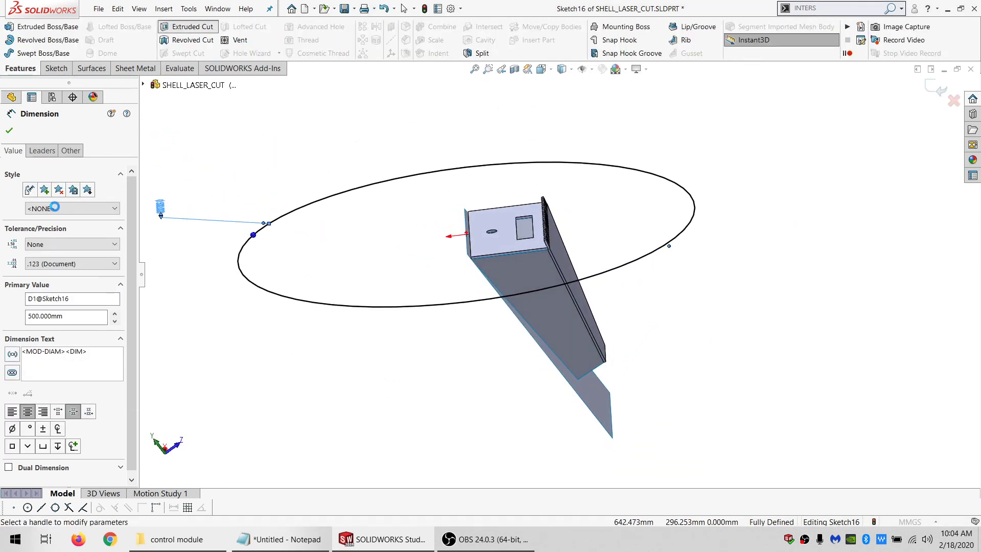
click(72, 201)
click(52, 211)
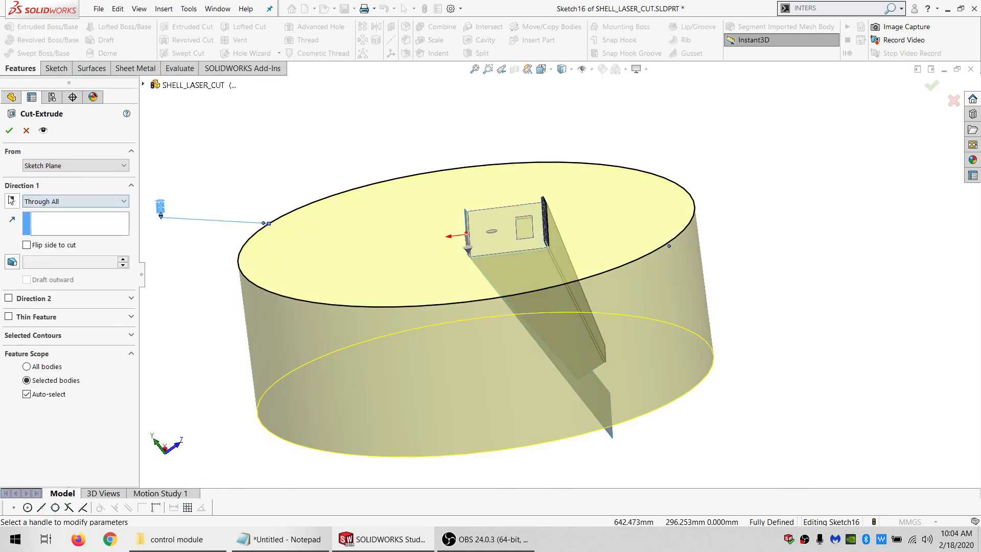
click(11, 199)
click(27, 395)
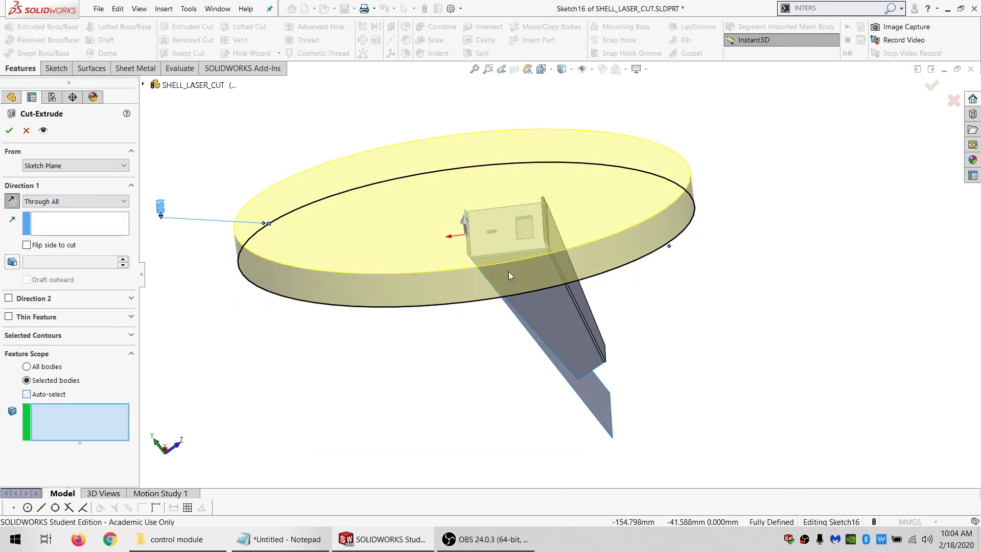
click(560, 262)
click(8, 131)
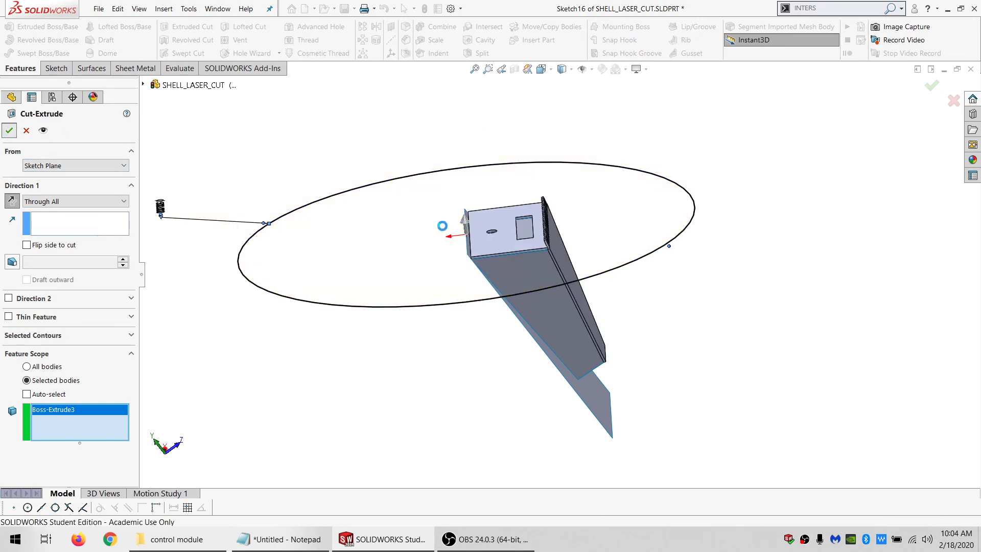
- Hide all the surface bodies and the top panel's solid body Boss-Extrude1, leaving only the tabbed front panel
scroll(543, 310, down, 10)
middle_drag(543, 310, 605, 318)
click(56, 139)
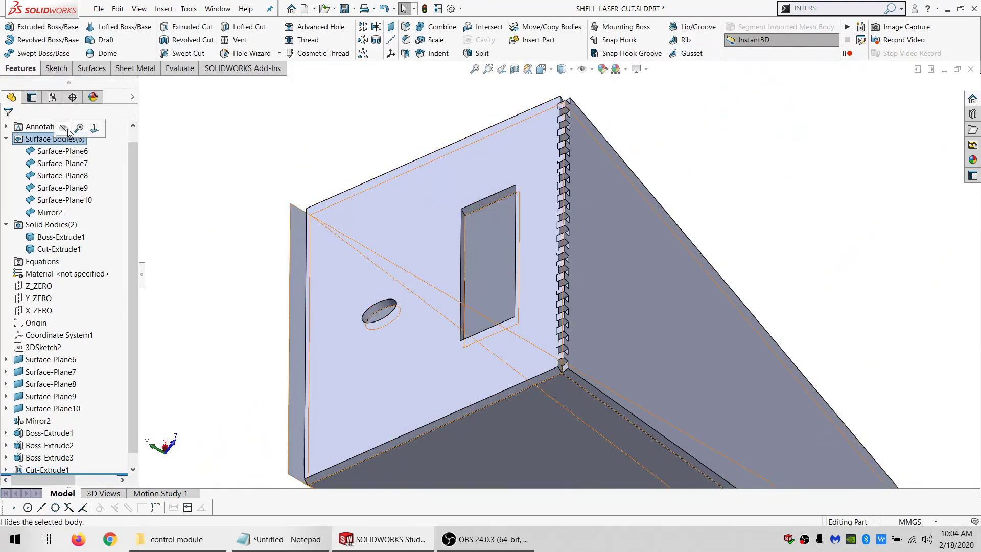
click(71, 131)
click(52, 238)
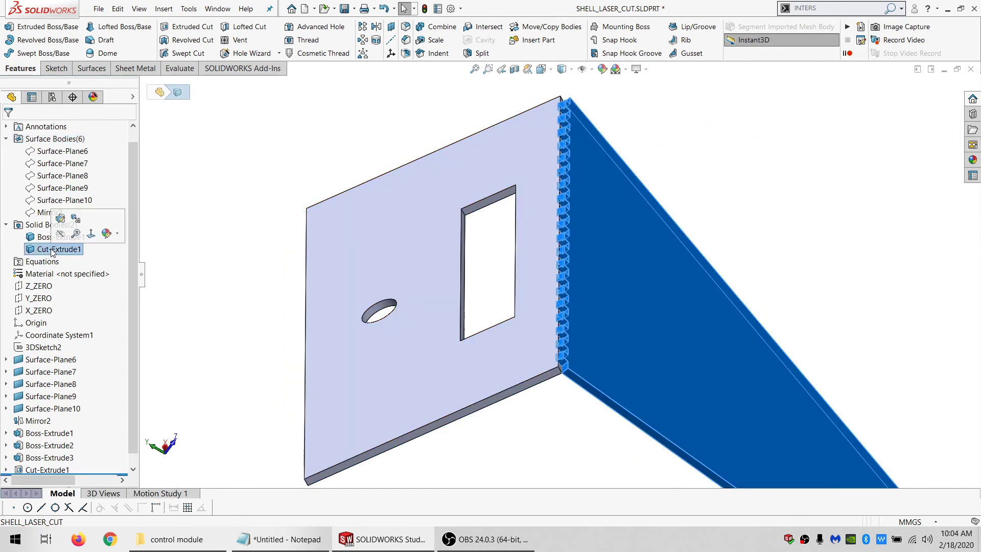
click(44, 225)
click(216, 208)
- Start a sketch on the front panel's tabbed face and draw a corner rectangle about 162 by 1.4 mm across the row of tabs
scroll(572, 374, down, 1)
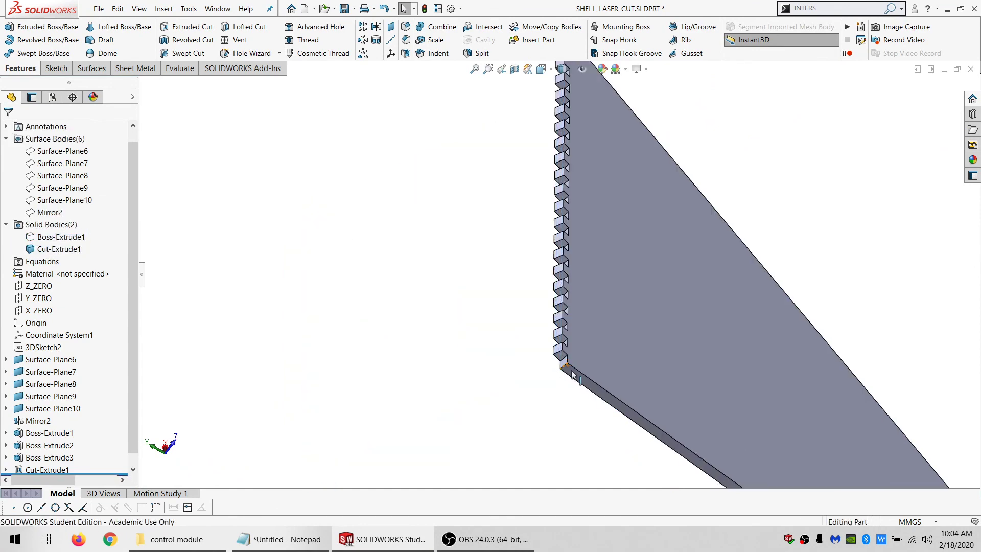
middle_drag(572, 374, 574, 276)
scroll(570, 317, down, 2)
click(615, 325)
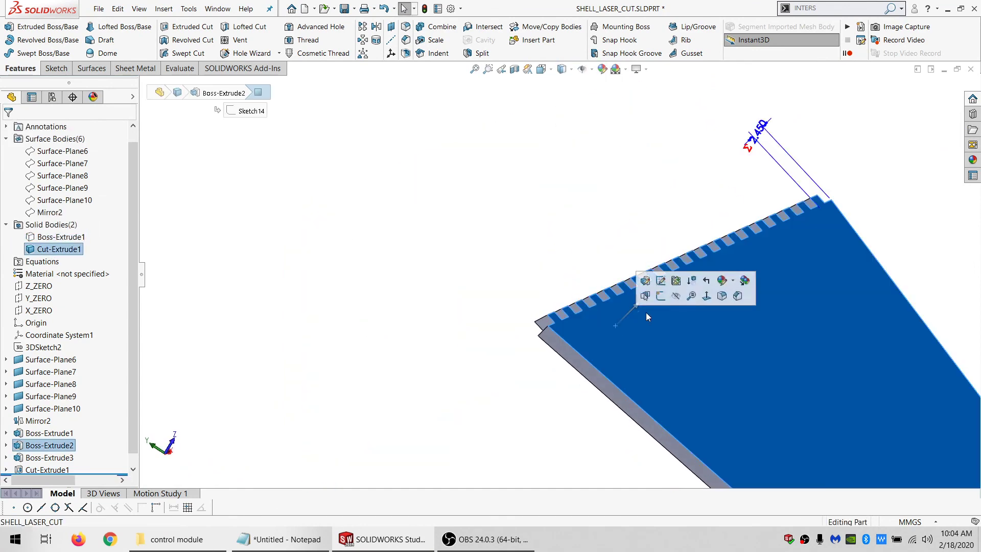
click(707, 295)
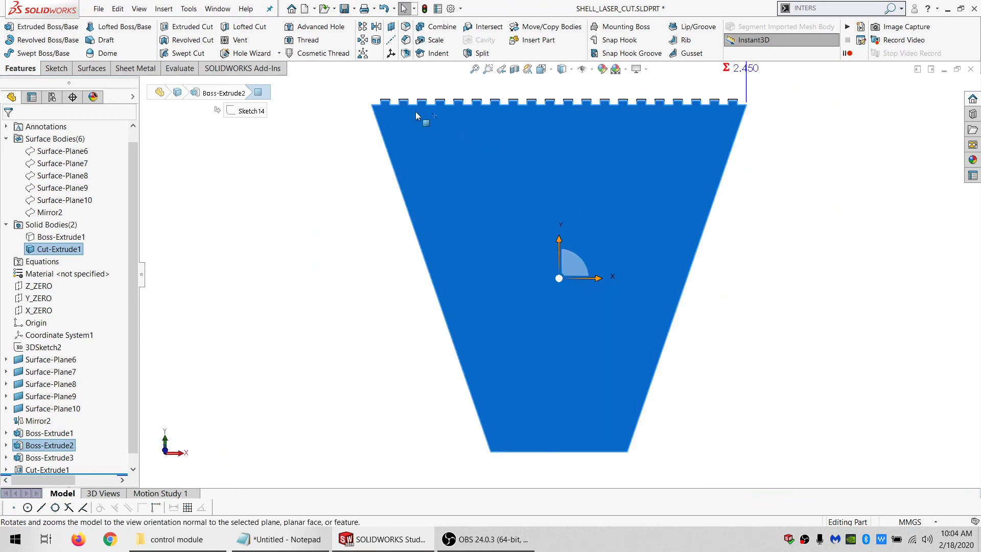
scroll(418, 127, down, 2)
scroll(306, 163, down, 2)
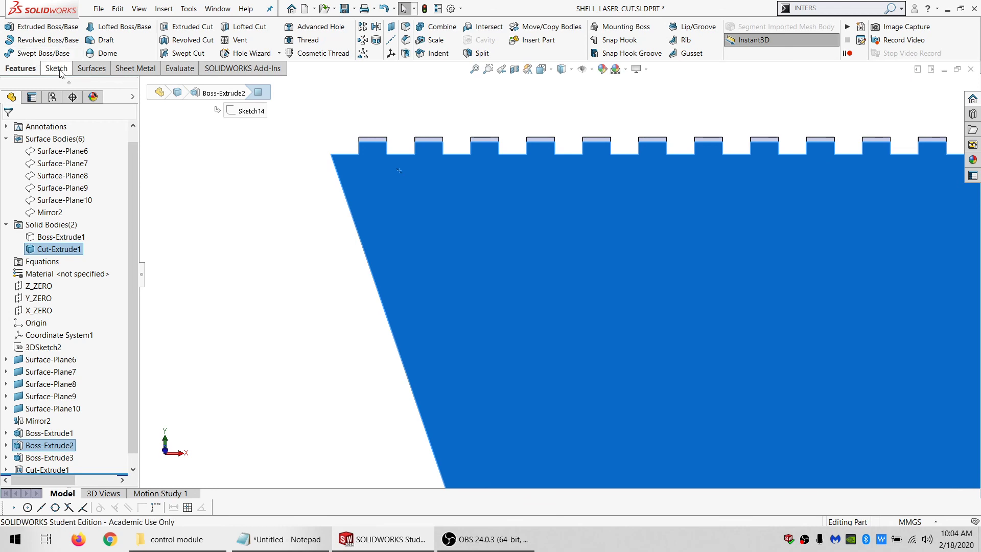
click(56, 69)
click(169, 27)
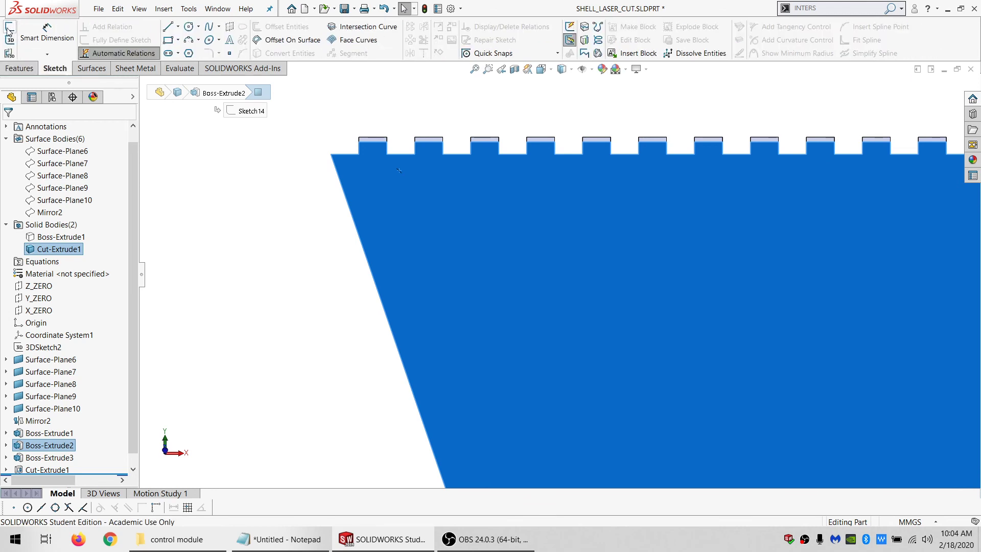
click(359, 141)
scroll(595, 153, up, 5)
scroll(525, 314, down, 8)
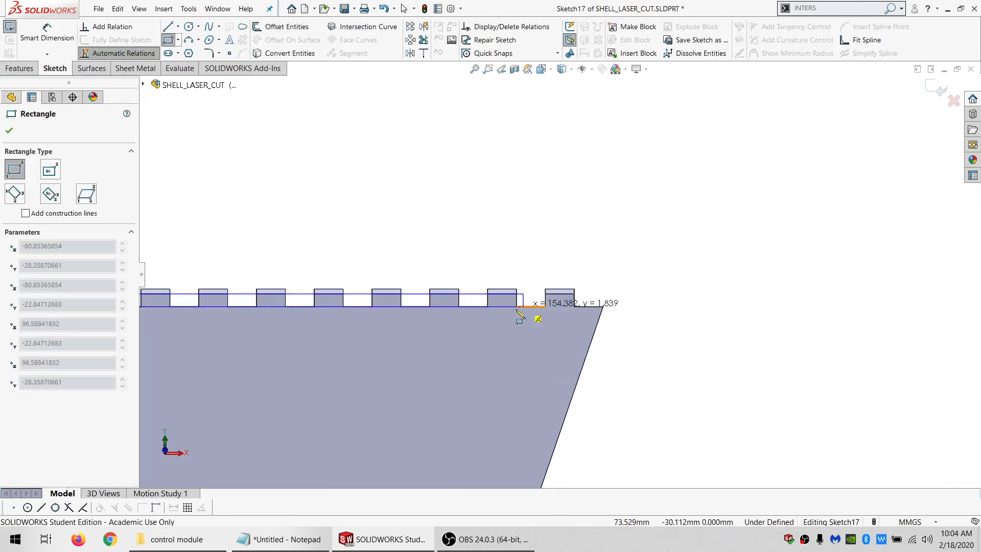
scroll(532, 317, down, 2)
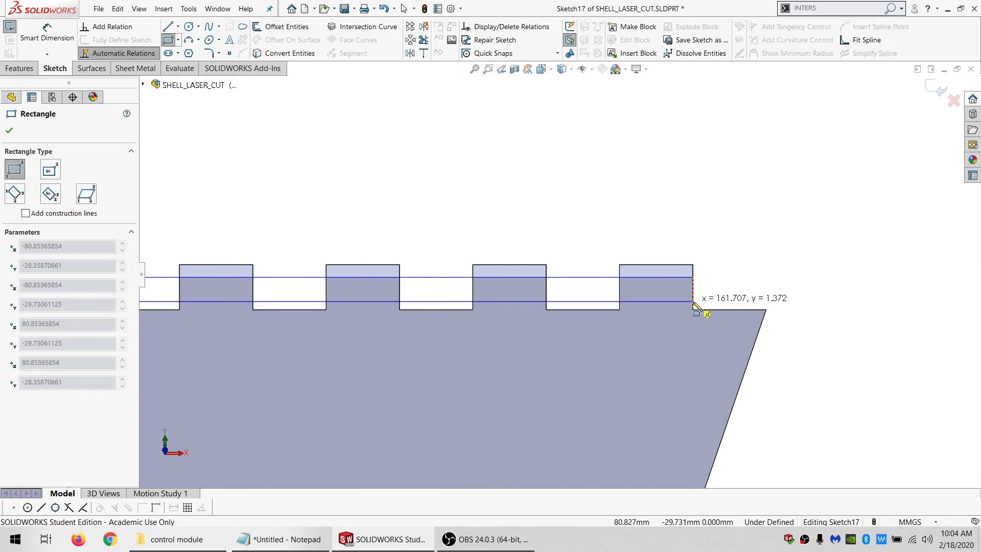
click(693, 302)
key(Escape)
- Make the rectangle's free corner coincident with the outer edge of the tab tips
click(692, 302)
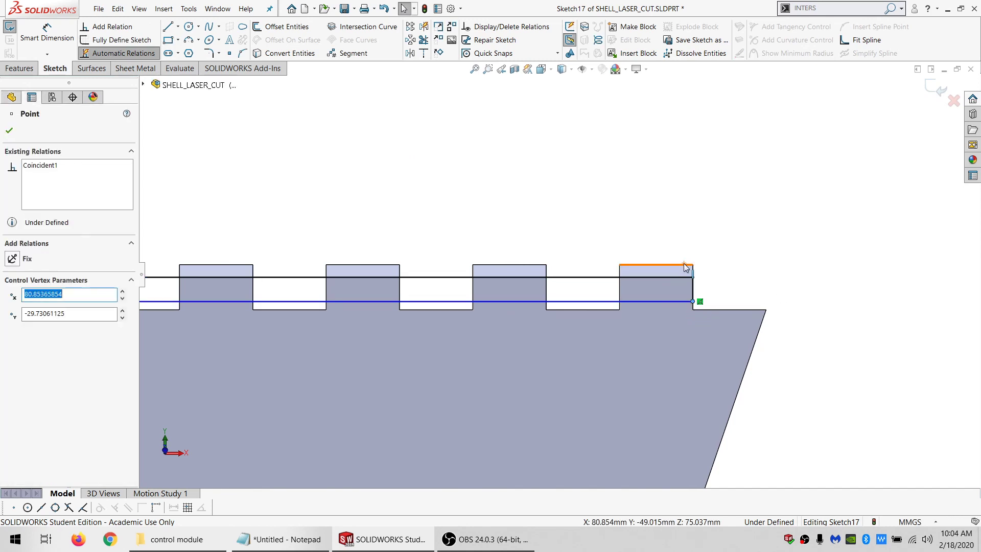
ctrl+click(684, 264)
click(33, 326)
click(306, 171)
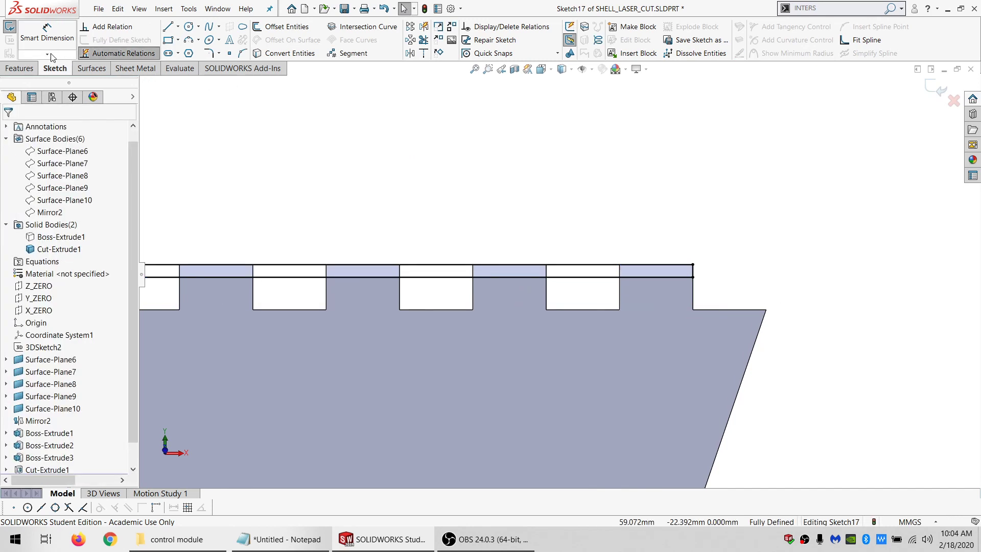
- Cut-extrude the rectangle Through All, limiting the feature scope to the front panel's body
click(20, 68)
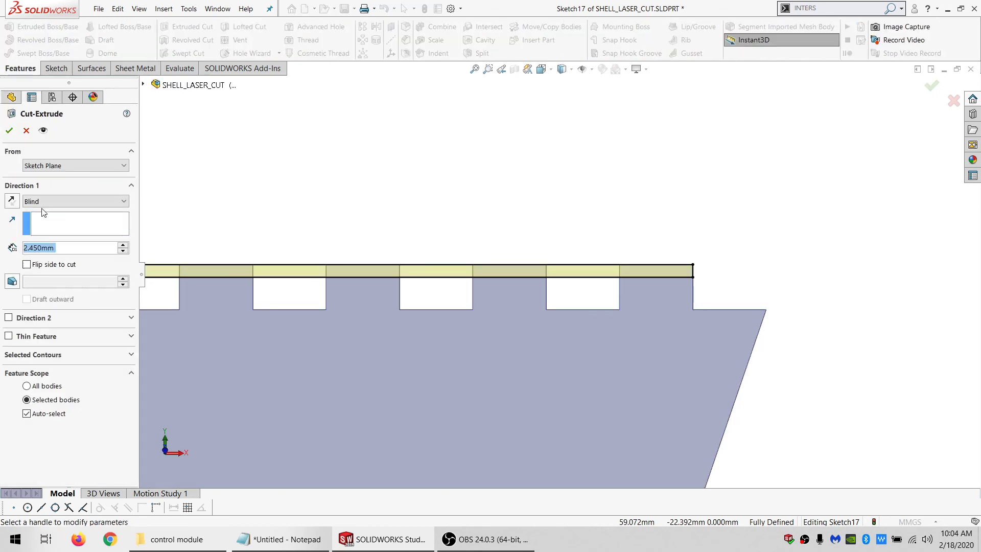
click(71, 201)
click(49, 224)
click(50, 395)
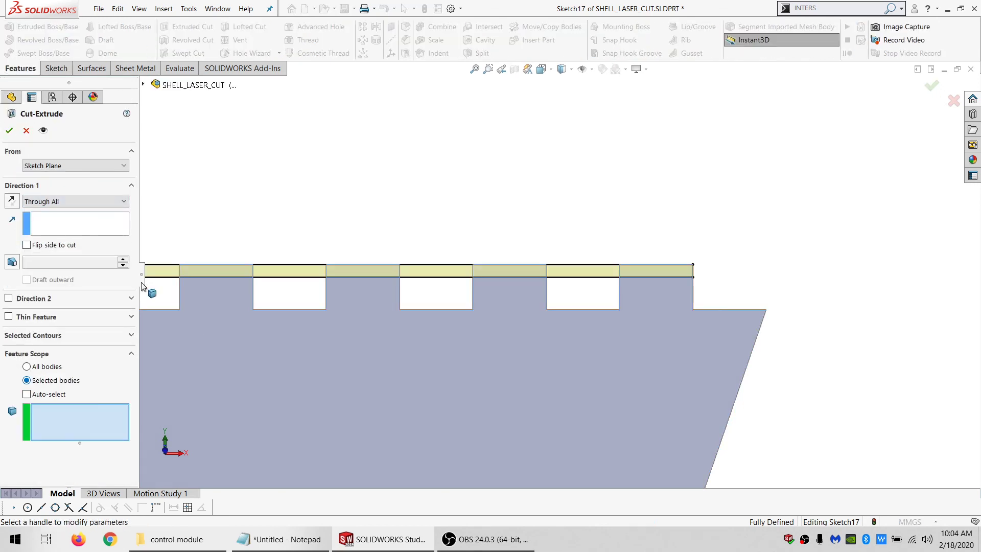
click(191, 299)
click(9, 131)
scroll(357, 326, up, 6)
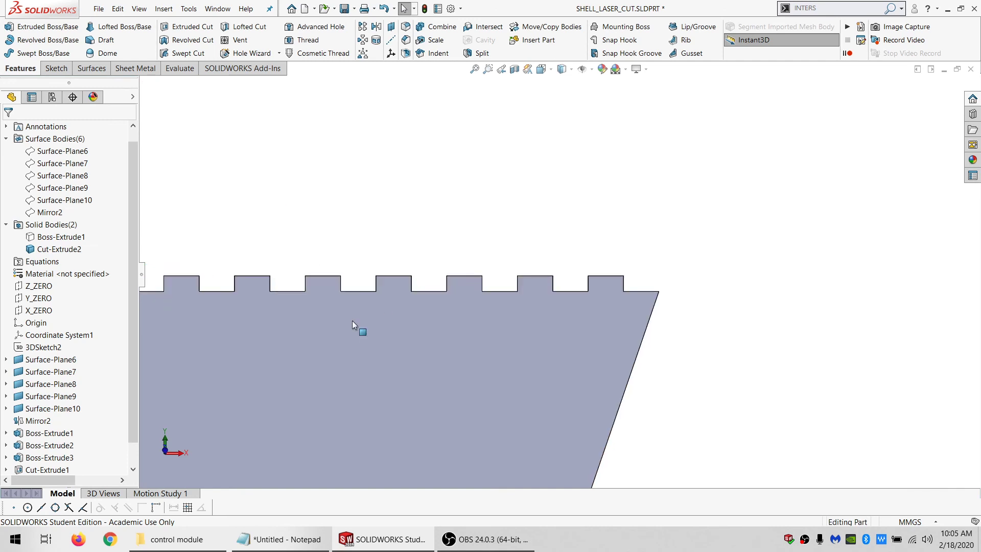
- Show the top panel's solid body Boss-Extrude1 again and examine its joint with the trimmed tabs
middle_drag(427, 300, 552, 342)
click(55, 237)
scroll(467, 366, down, 3)
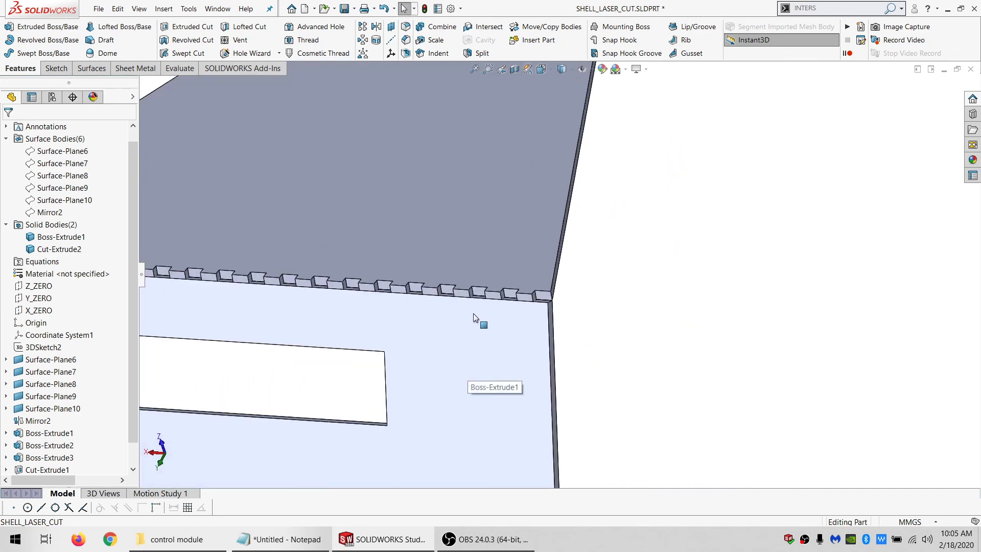
scroll(546, 327, down, 5)
mouse_move(498, 299)
middle_down()
mouse_move(453, 322)
mouse_move(444, 314)
mouse_move(454, 296)
mouse_move(453, 320)
mouse_move(502, 249)
mouse_move(510, 269)
mouse_move(572, 305)
middle_up()
scroll(504, 263, down, 5)
scroll(554, 274, up, 6)
- Start a sketch on the top panel's face and draw a rectangle about 7.1 mm tall from its corner over the adjacent tab gap
click(554, 321)
click(53, 71)
click(11, 27)
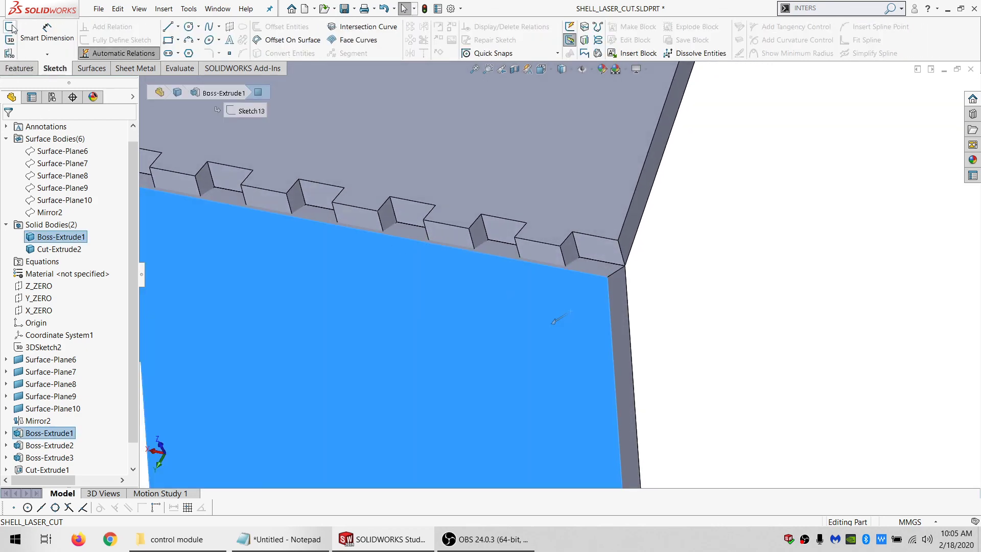
click(168, 41)
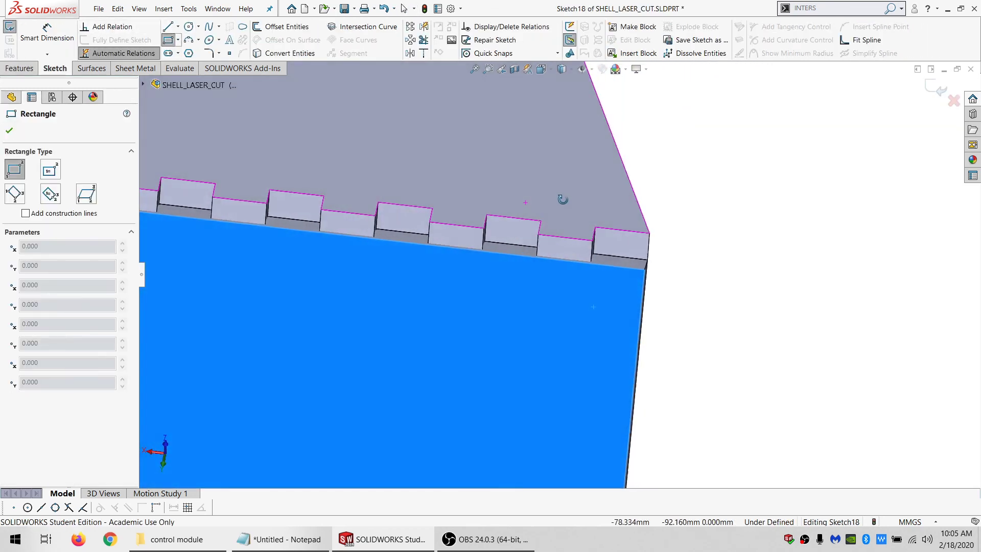
click(643, 276)
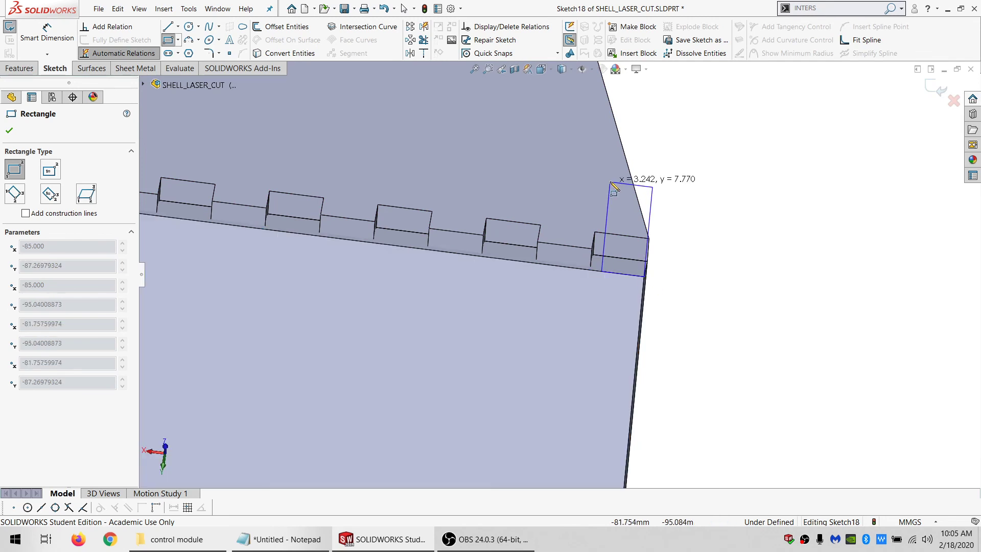
click(606, 189)
key(Escape)
- Make the rectangle's inner side coincident with the neighbouring tab's corner so its width fills the end gap
middle_drag(598, 247, 579, 249)
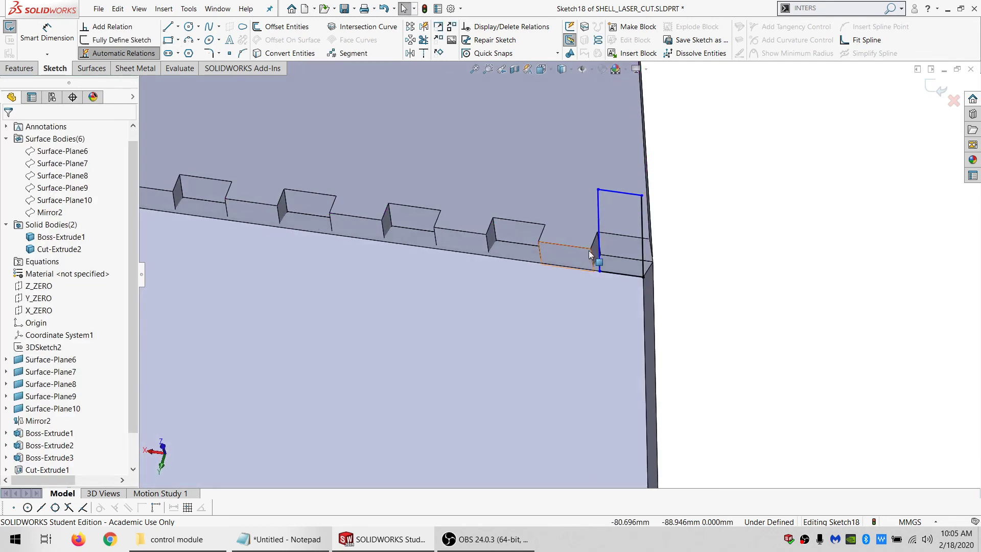
ctrl+click(598, 213)
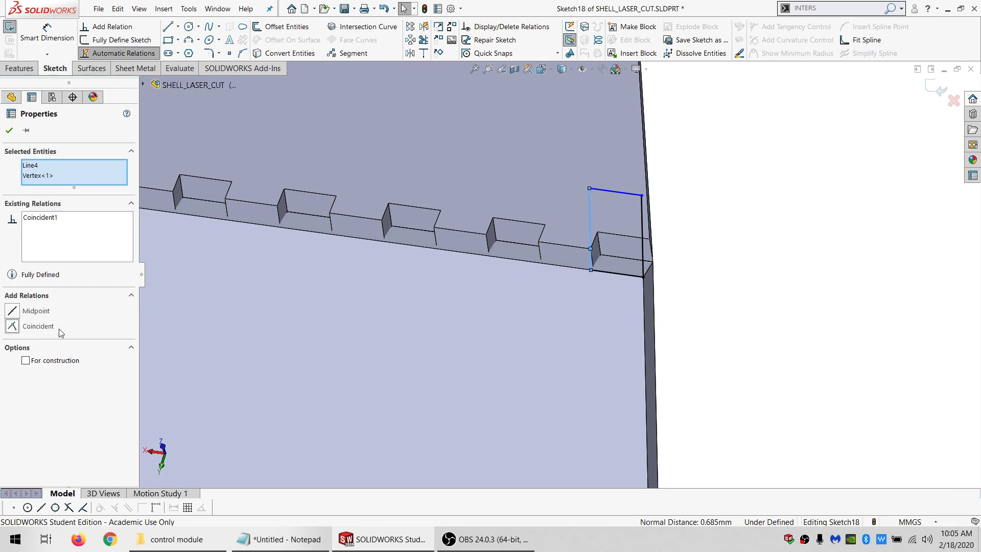
scroll(423, 255, up, 4)
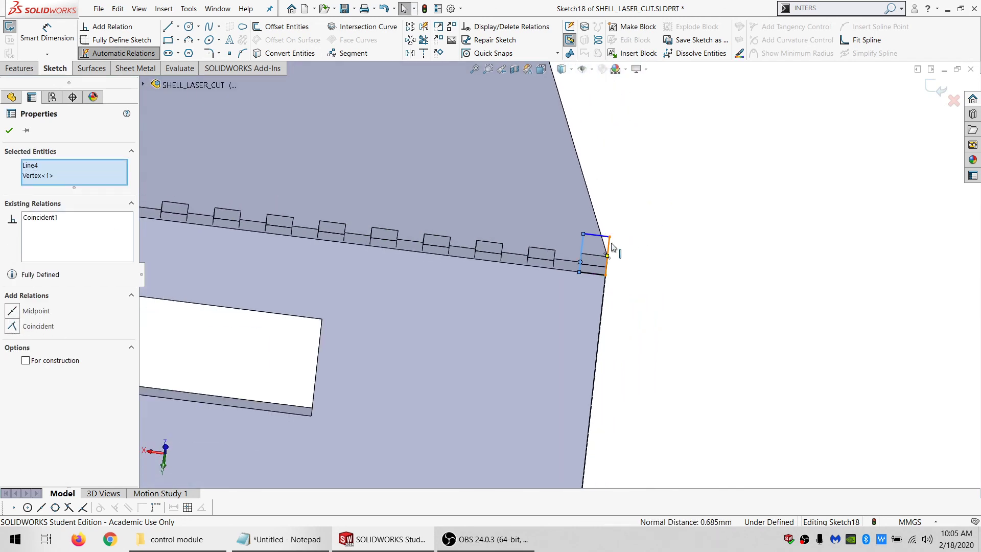
scroll(504, 291, down, 2)
key(Escape)
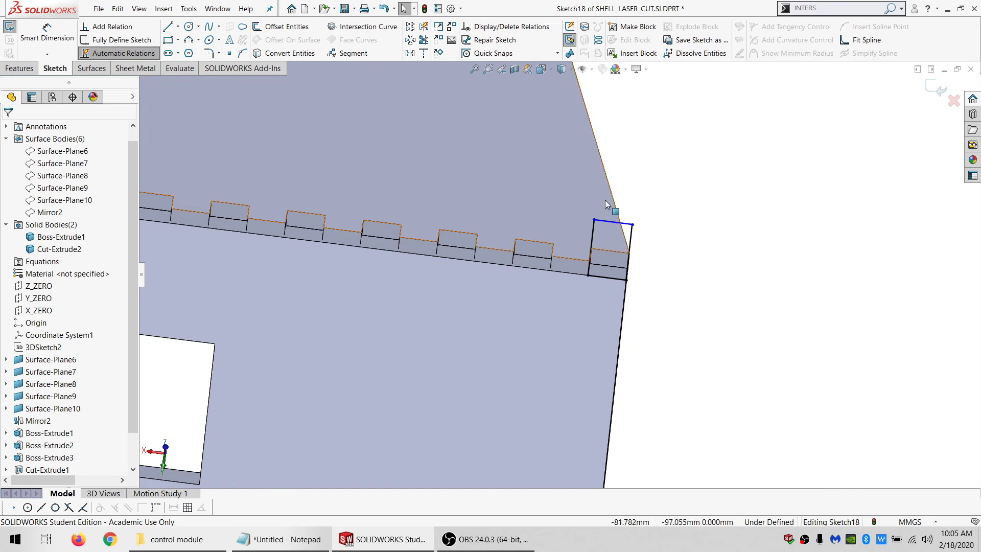
- Linearly pattern the rectangle's four lines along the top panel's joint edge with 20 instances at 10 mm spacing
mouse_move(656, 230)
mouse_down()
mouse_move(574, 333)
mouse_move(635, 213)
mouse_move(645, 221)
mouse_up()
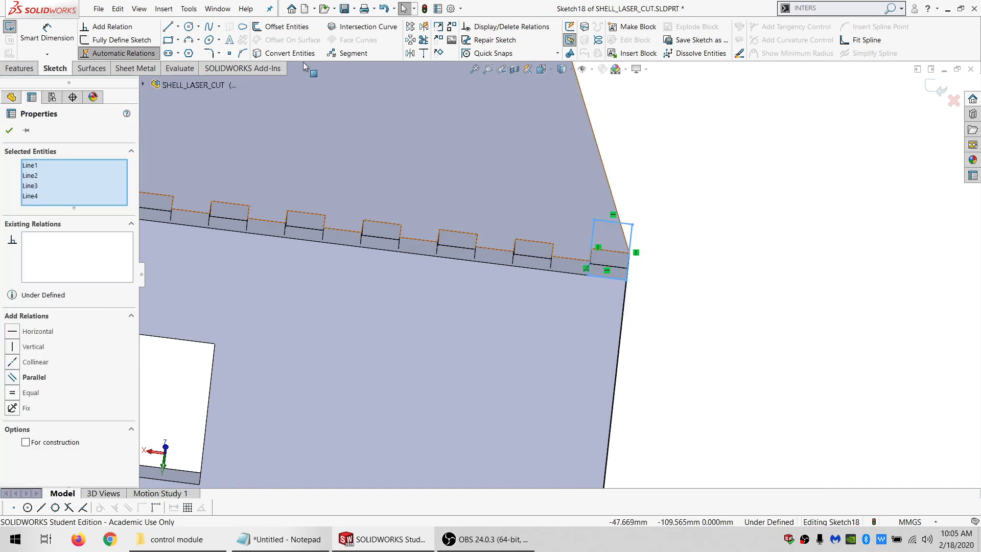
click(411, 26)
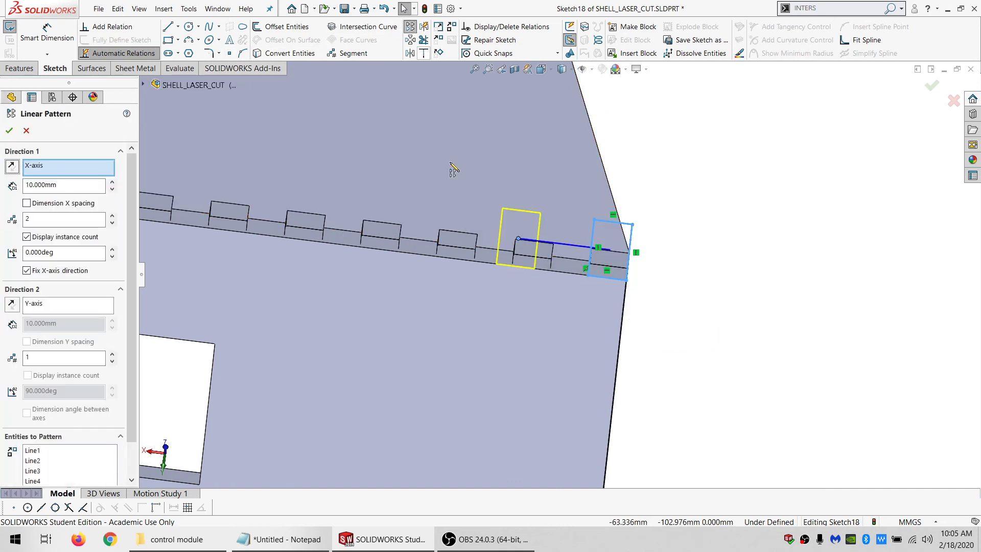
click(301, 243)
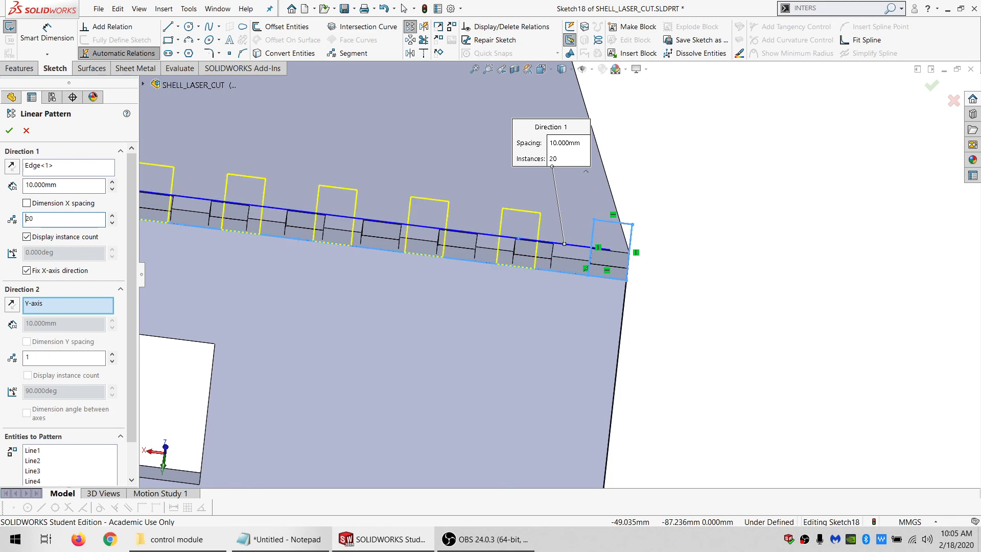
click(9, 130)
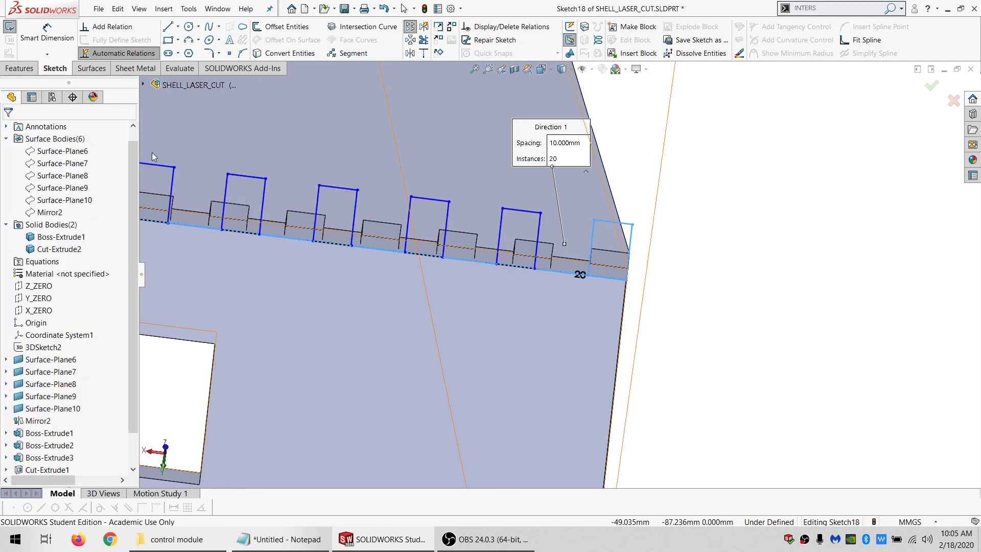
- Make the side of the second patterned rectangle coincident with the corner of the adjacent tab to match the gap spacing
click(539, 240)
ctrl+click(551, 256)
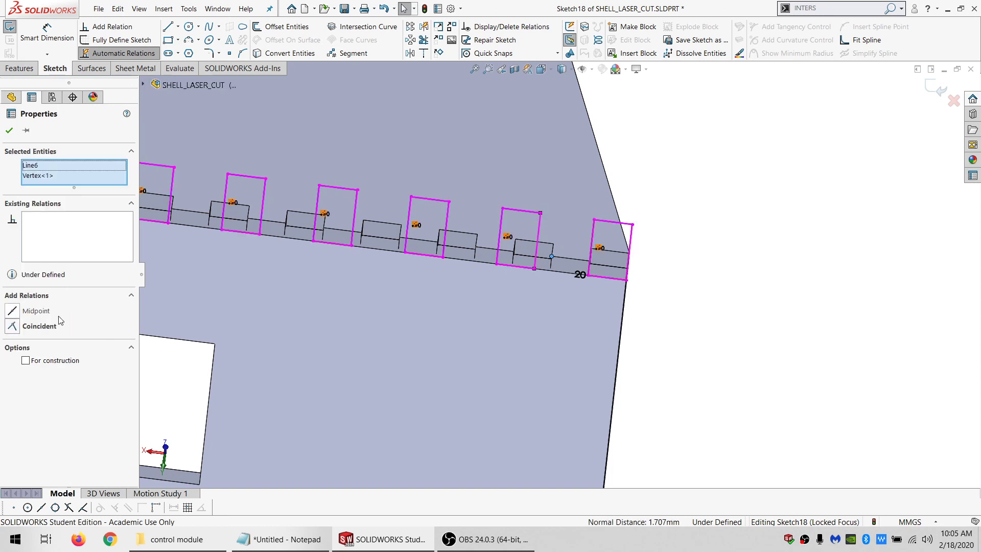
scroll(320, 249, up, 3)
scroll(276, 239, down, 2)
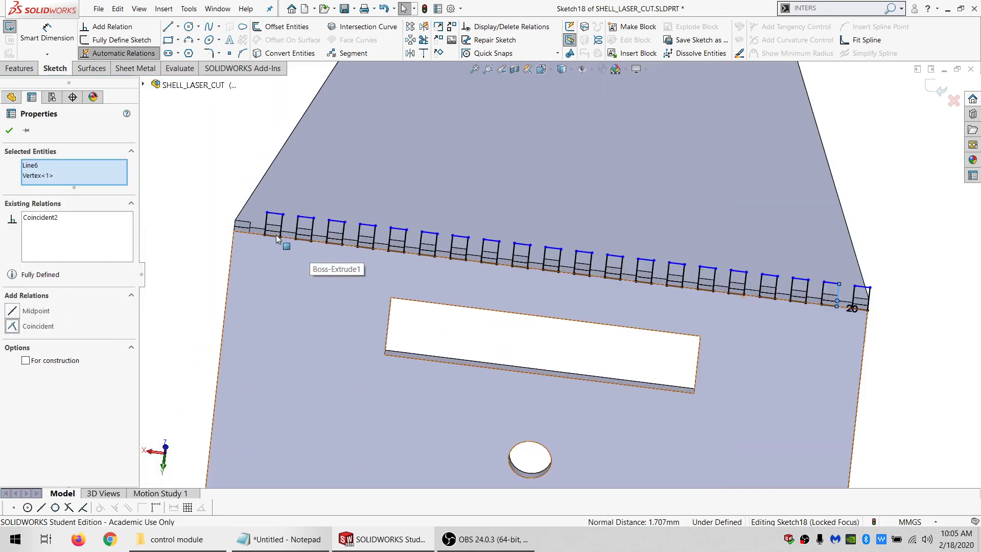
- Move the pattern's instance count label clear of the panel and set the count to 21
mouse_move(851, 307)
mouse_down()
mouse_move(865, 317)
mouse_move(869, 351)
mouse_move(930, 362)
mouse_up()
key(Escape)
double_click(926, 357)
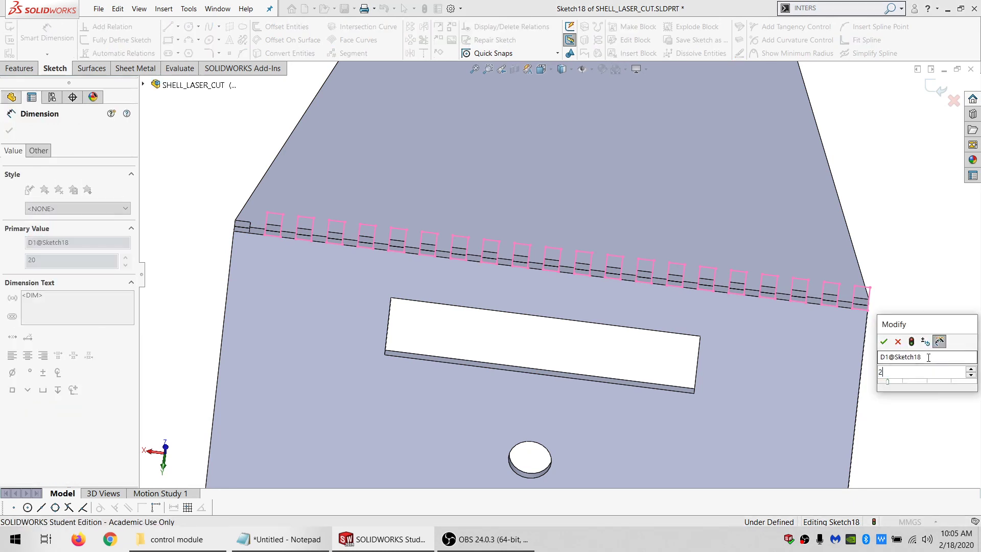
text(21)
key(Return)
click(888, 312)
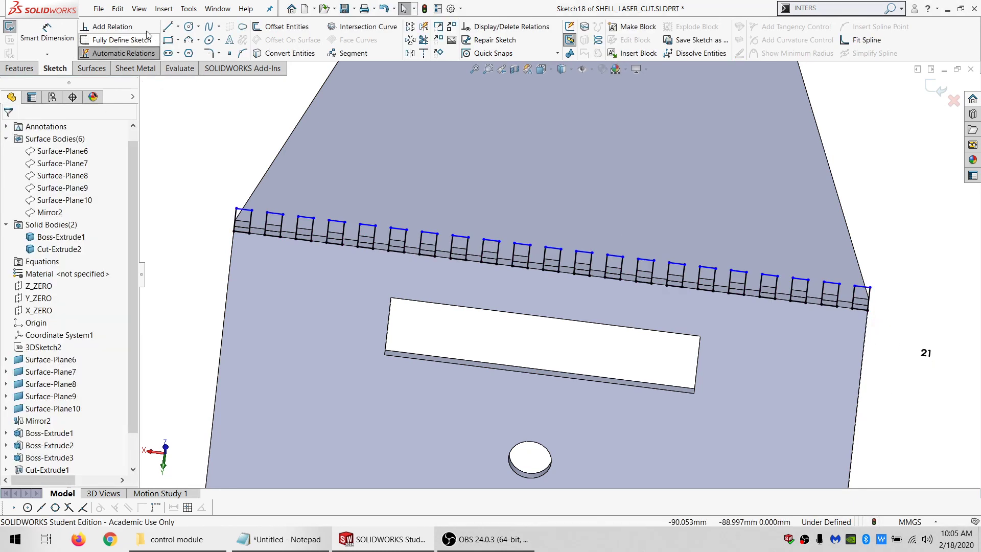
- Dimension the patterned rectangles' height from the panel edge as 10 mm
click(47, 32)
click(234, 231)
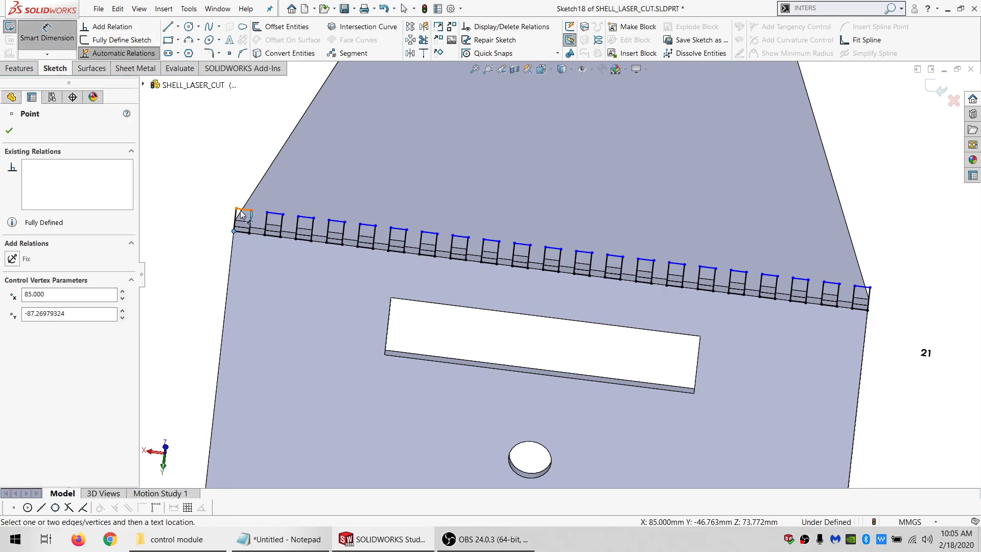
click(244, 210)
click(199, 219)
text(10)
key(Return)
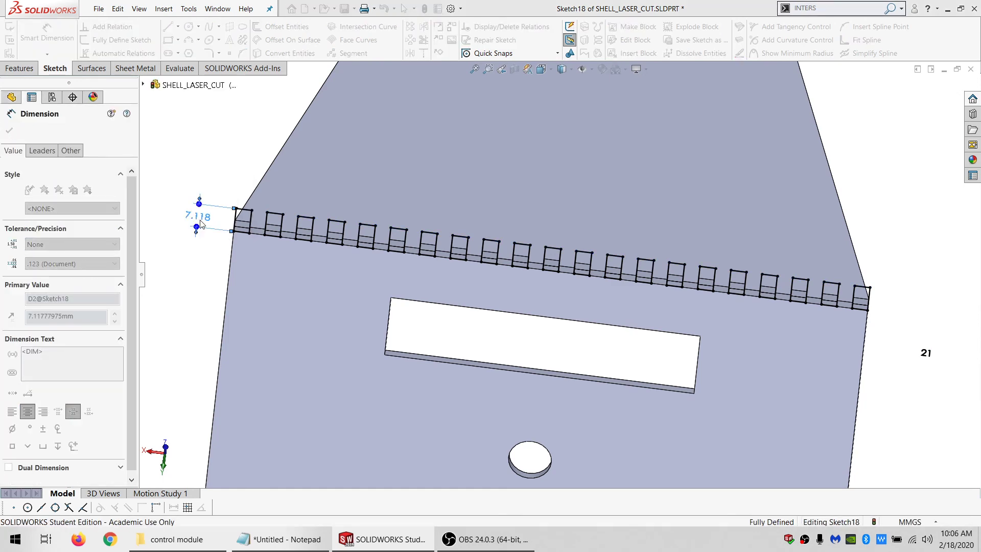
- Boss-extrude the rectangles Up To Surface to the top panel's opposite face, merging only with the Boss-Extrude1 body
key(Escape)
middle_drag(689, 260, 566, 328)
click(19, 68)
click(43, 27)
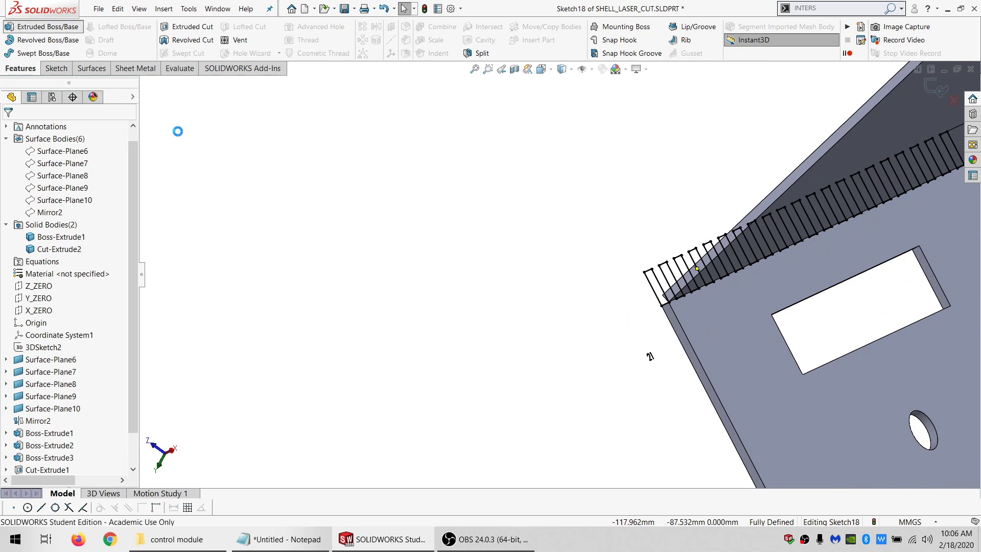
click(50, 200)
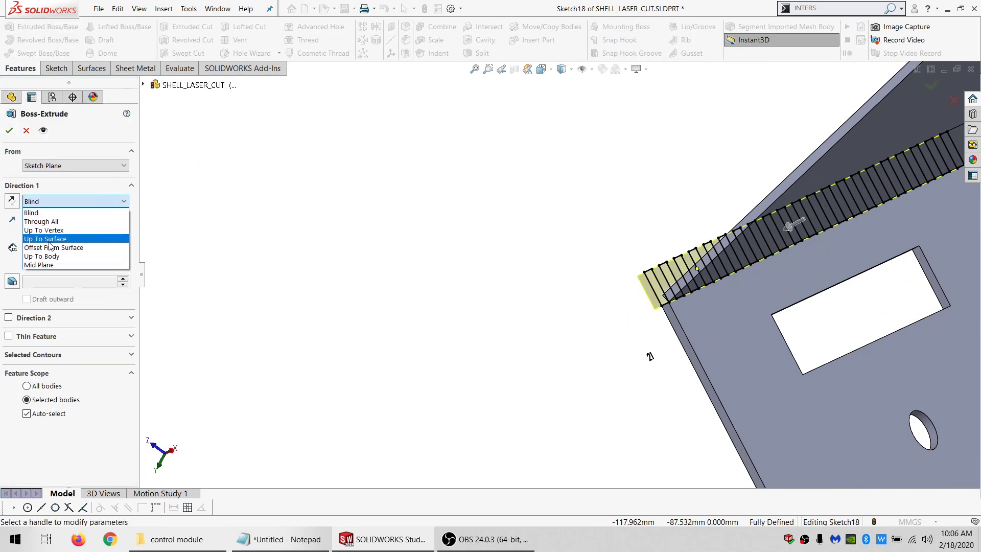
click(46, 244)
click(754, 338)
click(51, 415)
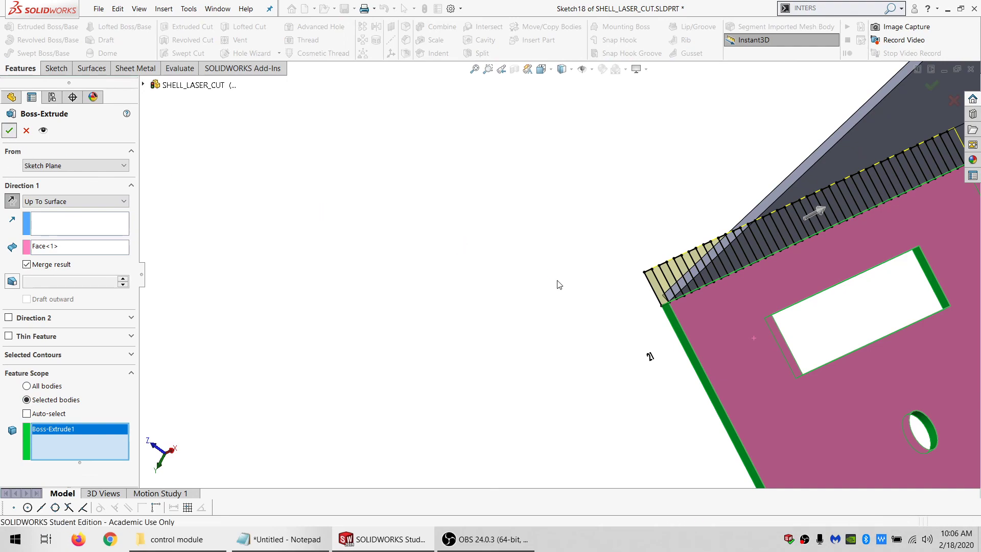
- Sketch a circle of about 333 mm diameter around both panels, centred at the origin, on the top panel's face
scroll(712, 325, down, 2)
middle_drag(712, 325, 808, 259)
click(812, 198)
click(55, 68)
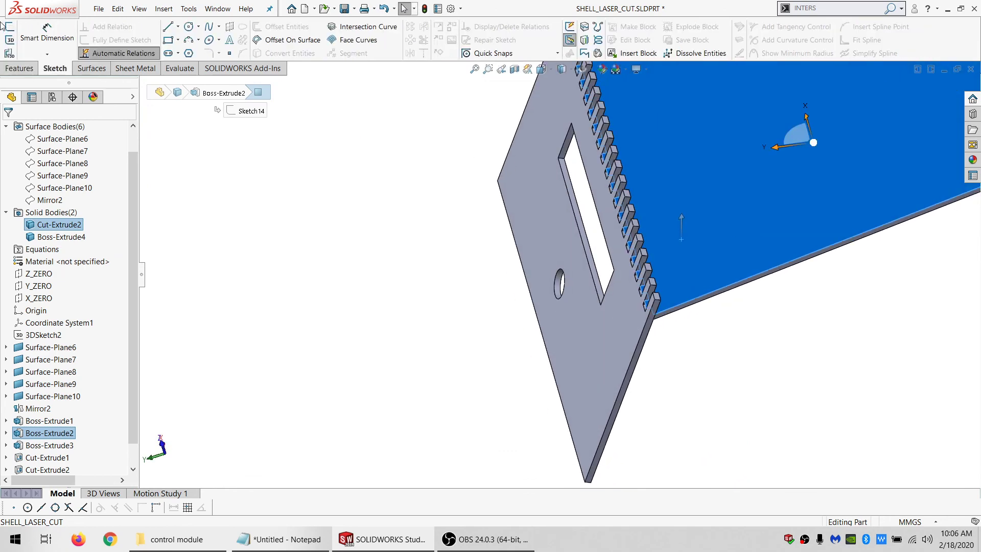
click(9, 28)
key(c)
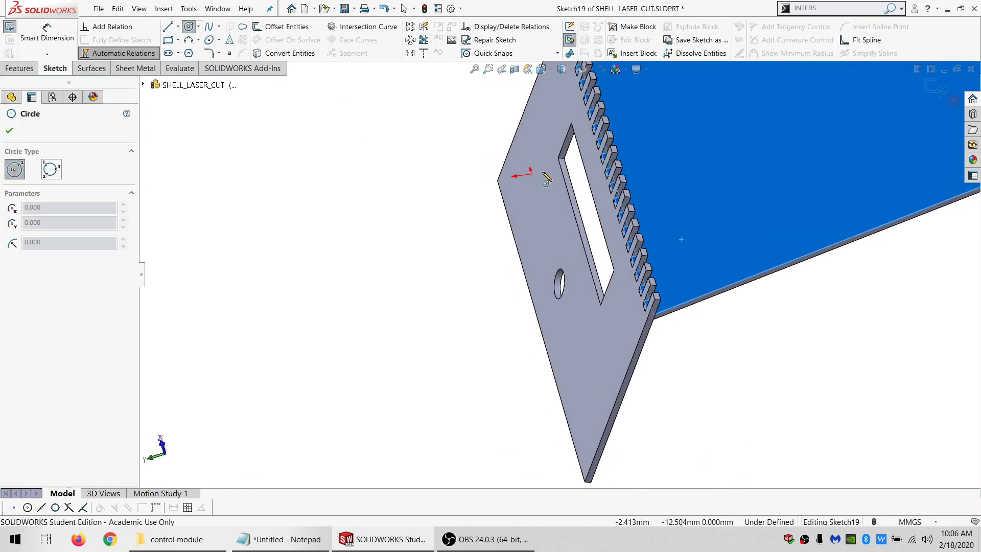
scroll(535, 180, up, 5)
drag(545, 224, 470, 367)
middle_drag(559, 283, 557, 316)
- Dimension the circle's diameter as 500 mm
click(47, 37)
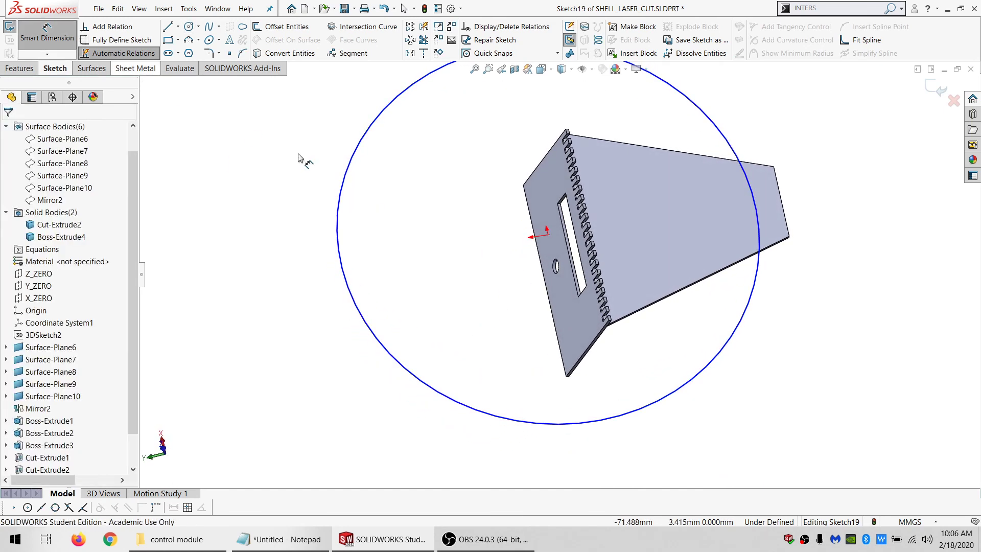
click(345, 183)
click(275, 175)
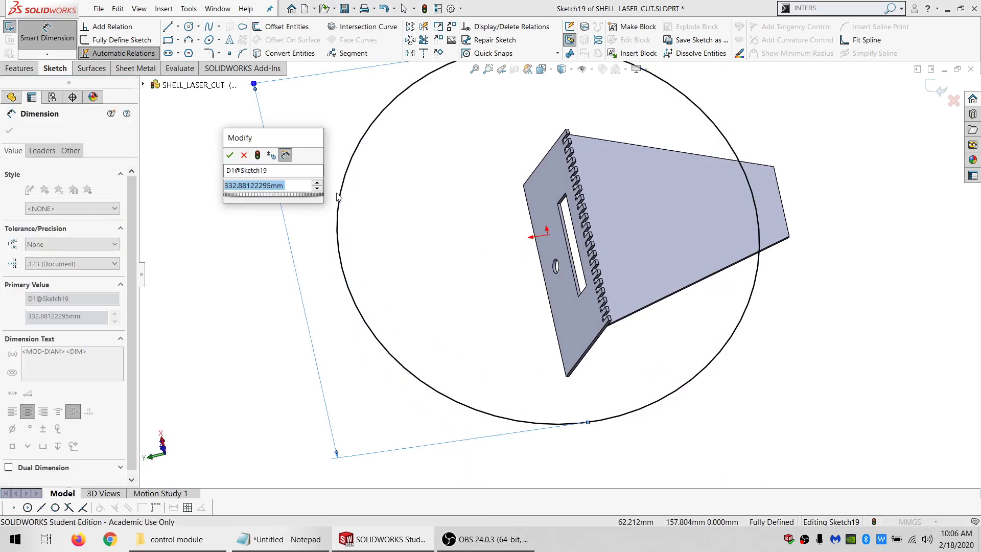
text(500)
key(Return)
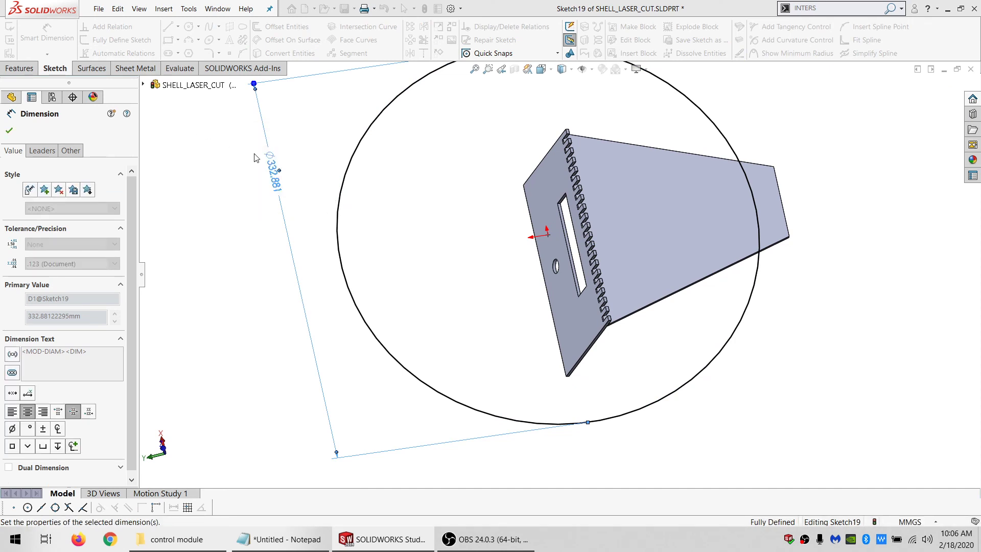
- Cut-extrude the circle Through All in the reversed direction, limiting the feature scope to the slotted panel body Boss-Extrude4
click(27, 70)
click(177, 27)
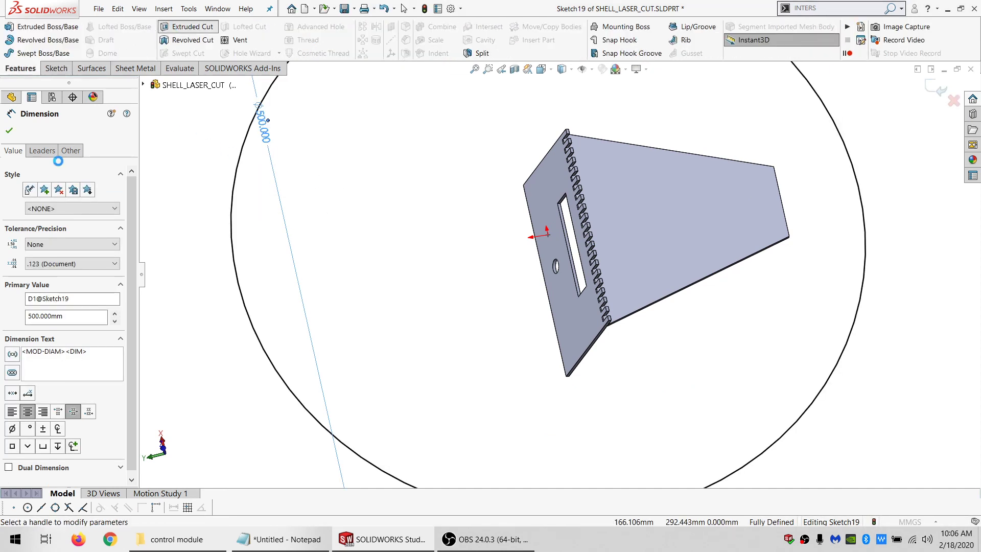
click(76, 201)
click(41, 220)
click(17, 202)
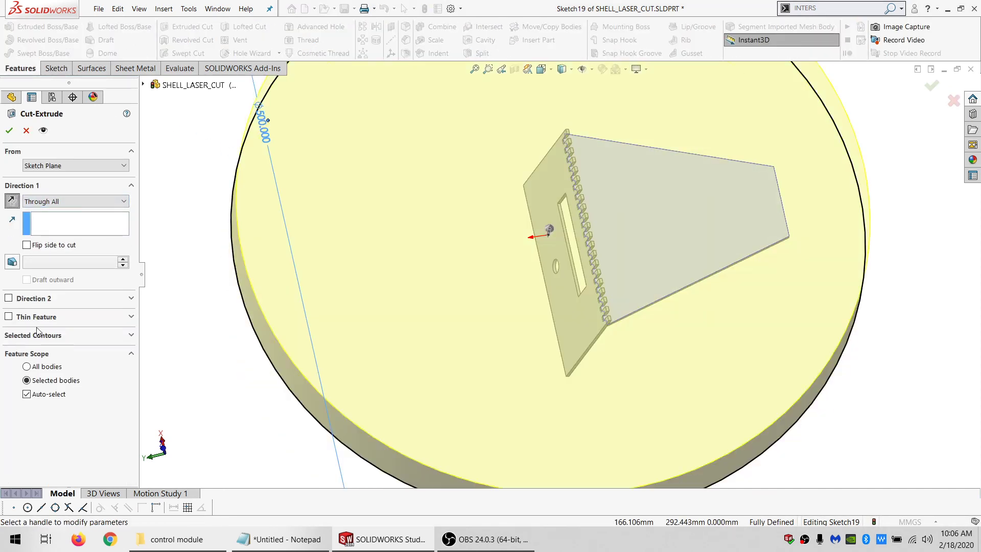
click(55, 395)
click(574, 327)
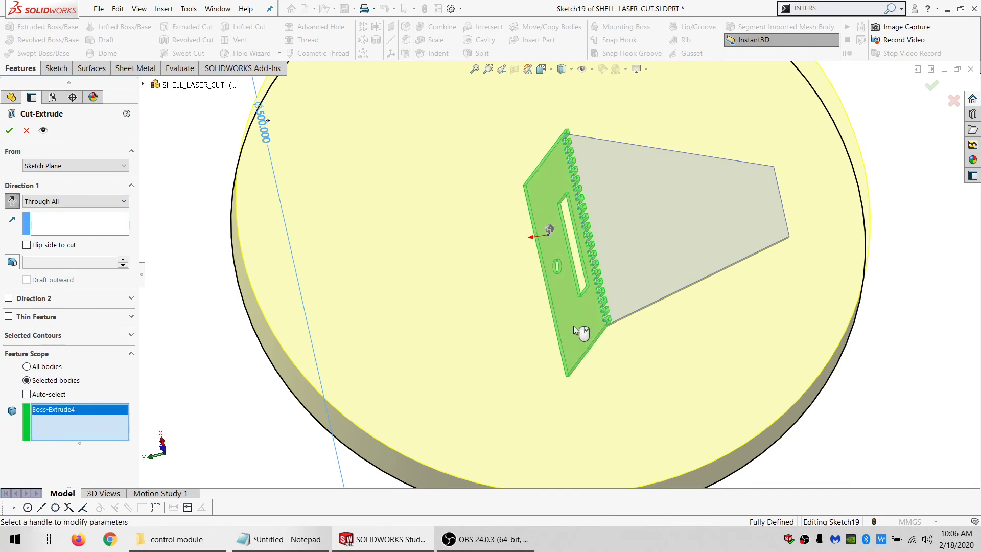
click(9, 130)
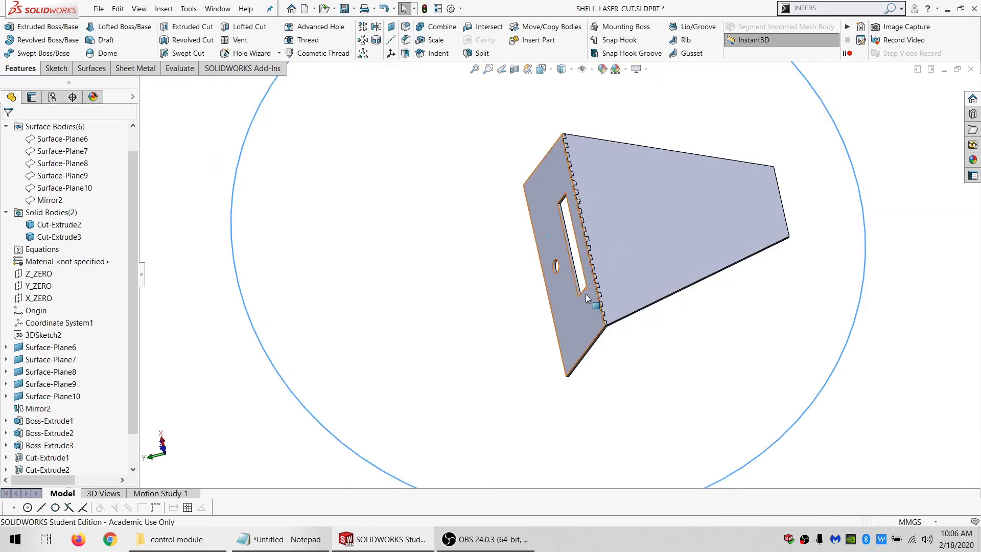
- Hide the top panel and start a sketch on the slotted panel's Boss-Extrude1 face, viewed normal to it
scroll(586, 293, down, 5)
middle_drag(598, 316, 562, 194)
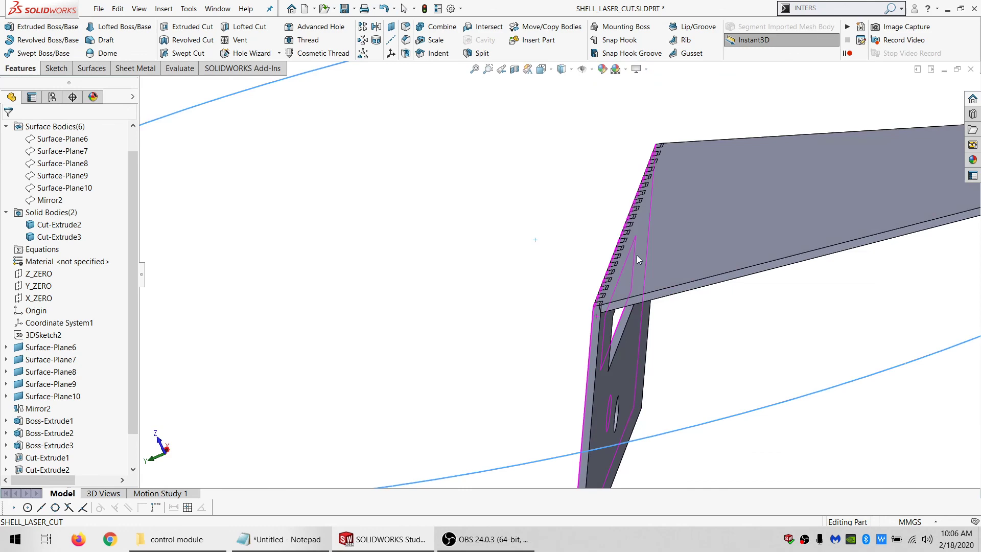
click(703, 249)
middle_drag(683, 294, 582, 363)
click(581, 363)
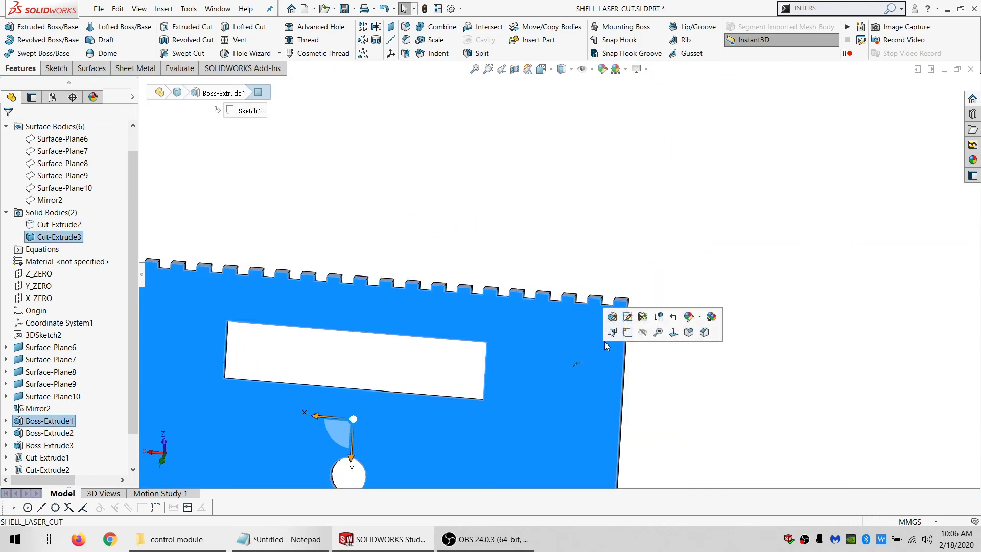
click(674, 333)
click(47, 70)
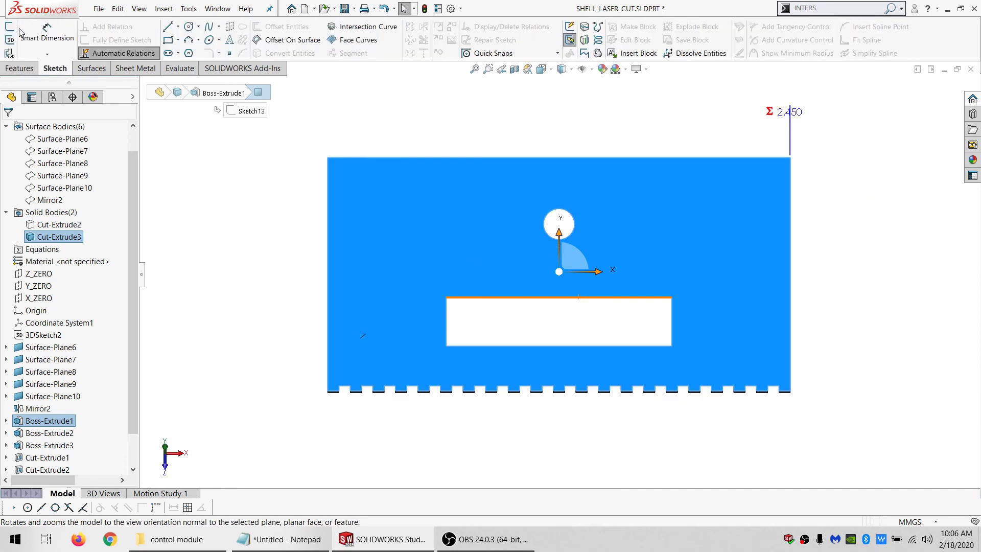
click(10, 26)
- Draw a 170 mm wide rectangle along the beveled tab ends and make its free long edge coincident with the tab's outer corner
click(169, 41)
scroll(353, 367, down, 5)
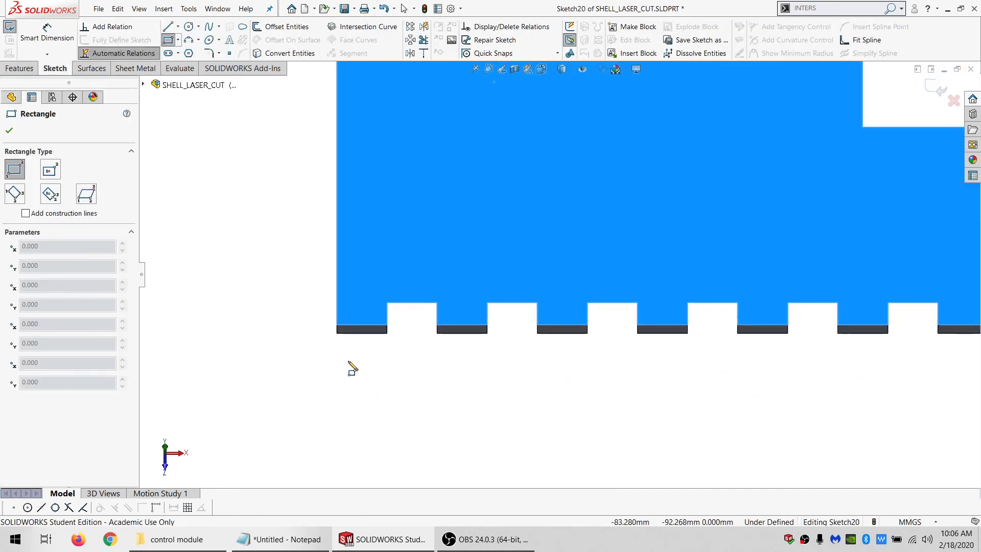
click(338, 328)
scroll(872, 332, up, 5)
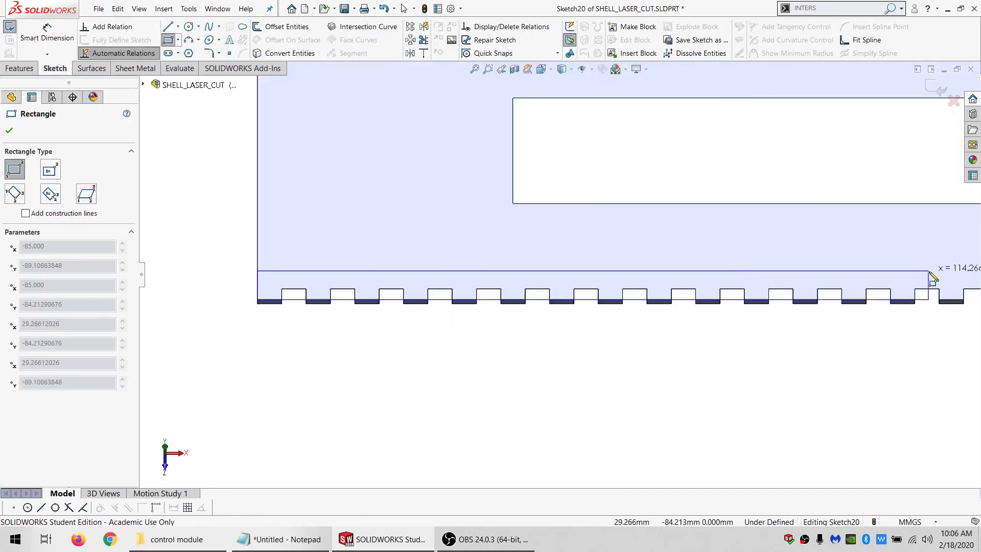
scroll(752, 274, down, 8)
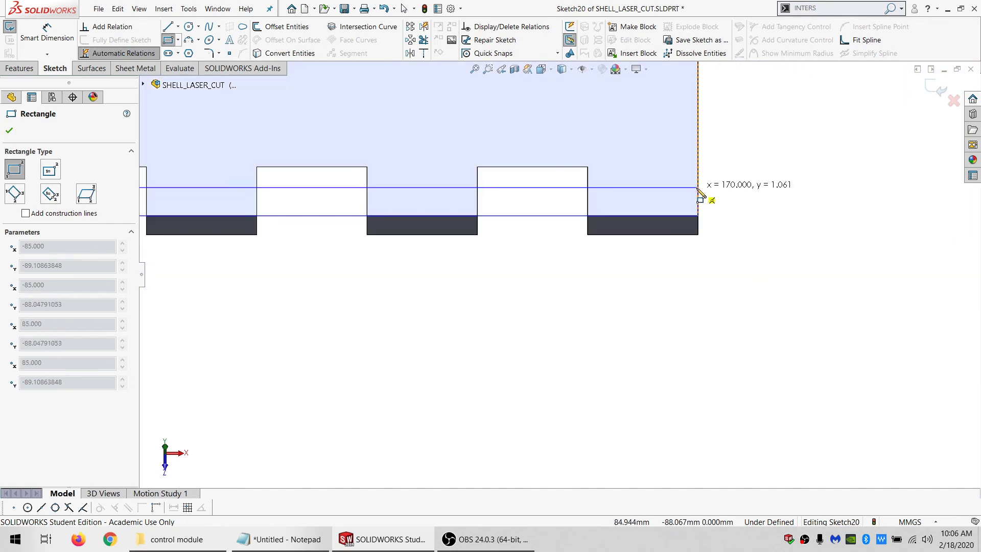
click(699, 217)
key(Escape)
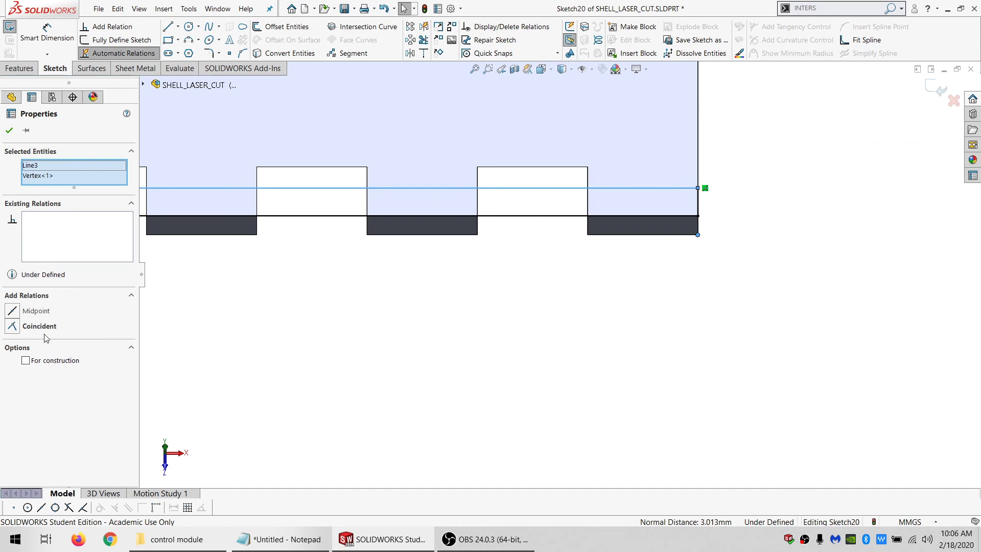
click(41, 327)
click(291, 245)
- Cut-extrude the thin rectangle Through All, affecting only the Cut-Extrude3 body, to square off the tab ends
click(19, 68)
click(193, 26)
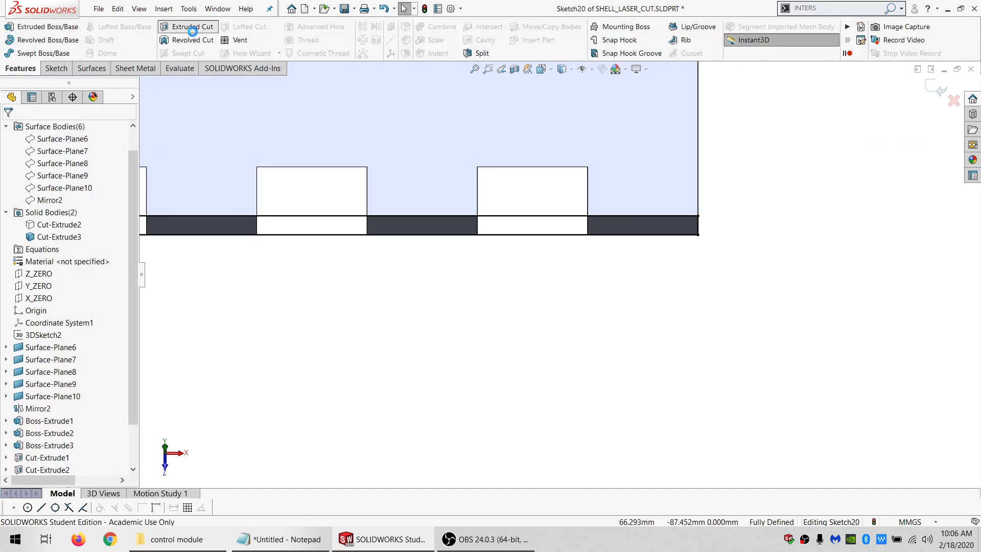
click(74, 202)
click(41, 210)
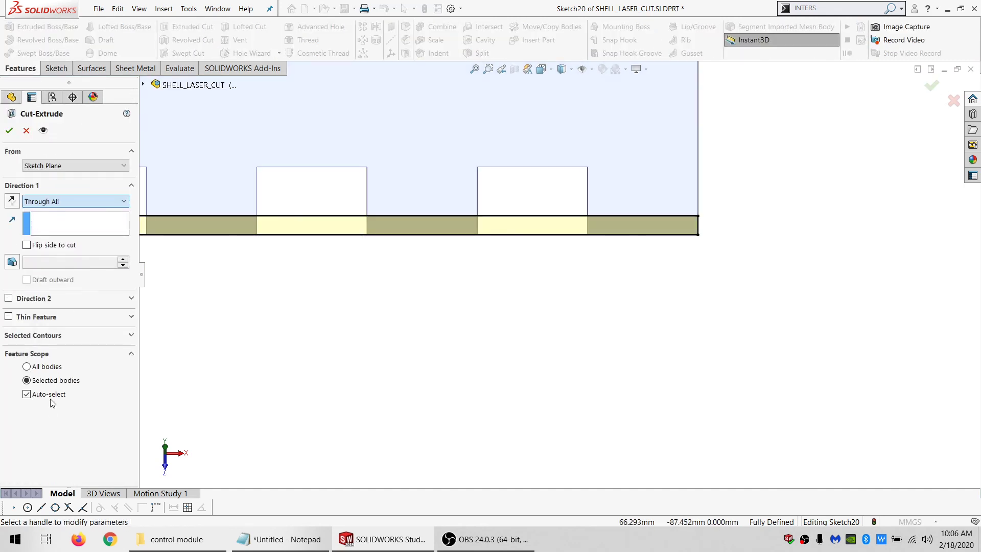
click(51, 400)
click(234, 158)
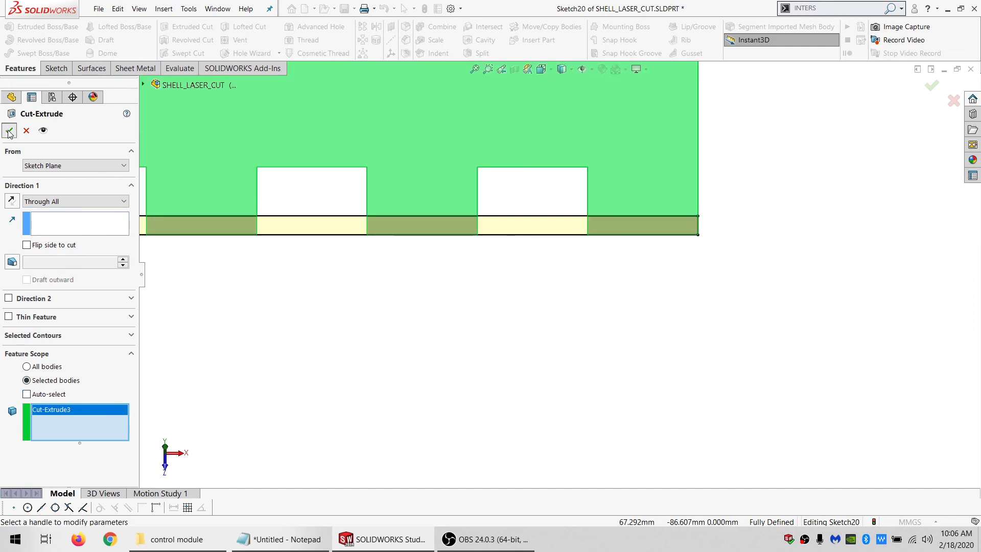
click(8, 131)
- Show the hidden top panel body Cut-Extrude2 again
click(76, 226)
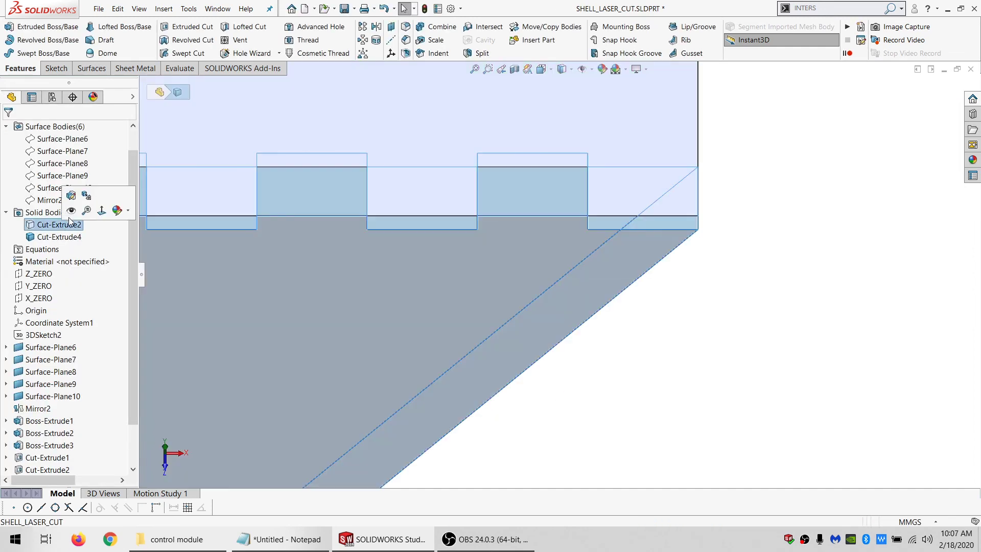
click(72, 210)
key(Escape)
- Examine the interlocking tab joint between the top panel and the slotted panel from inside and outside
middle_drag(555, 248, 404, 409)
middle_drag(635, 341, 477, 252)
scroll(665, 300, up, 6)
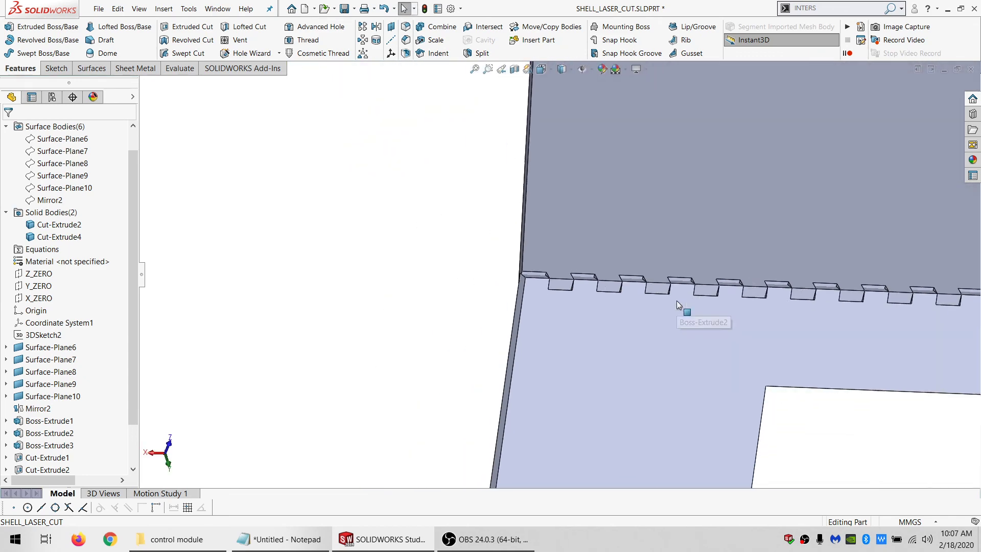
middle_drag(618, 266, 759, 149)
scroll(745, 221, down, 5)
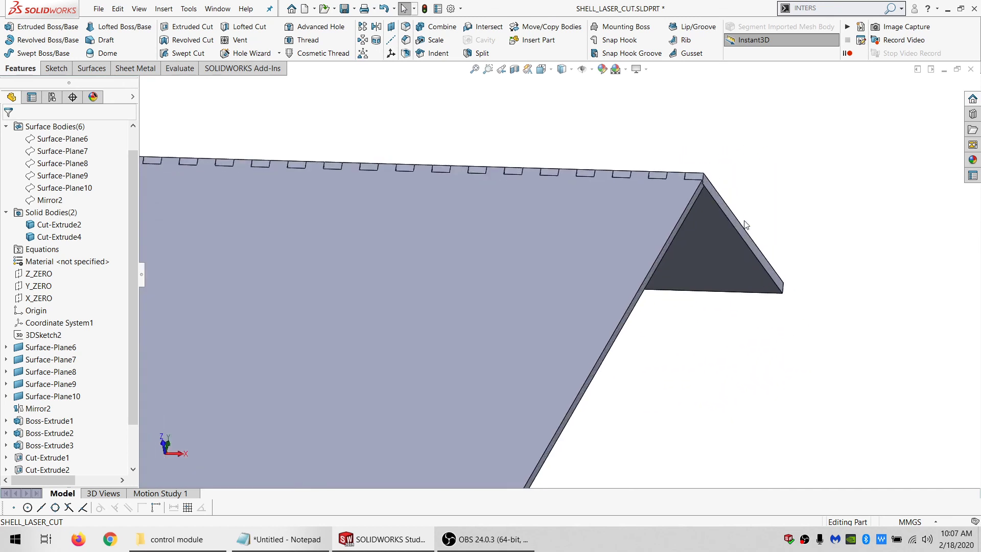
scroll(689, 197, up, 10)
scroll(499, 381, down, 8)
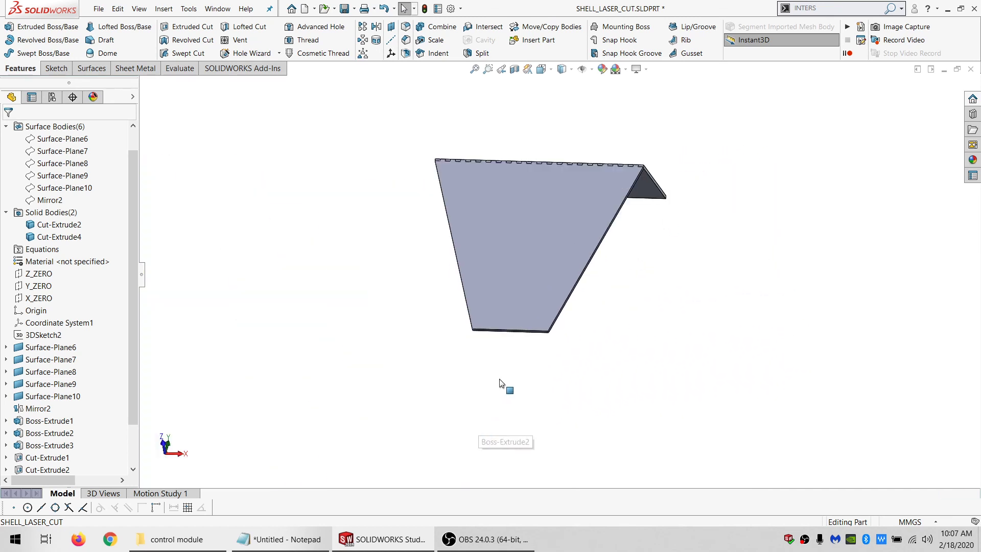
- Show all the surface bodies and start a sketch on the small end surface, Surface-Plane10
middle_drag(567, 237, 563, 209)
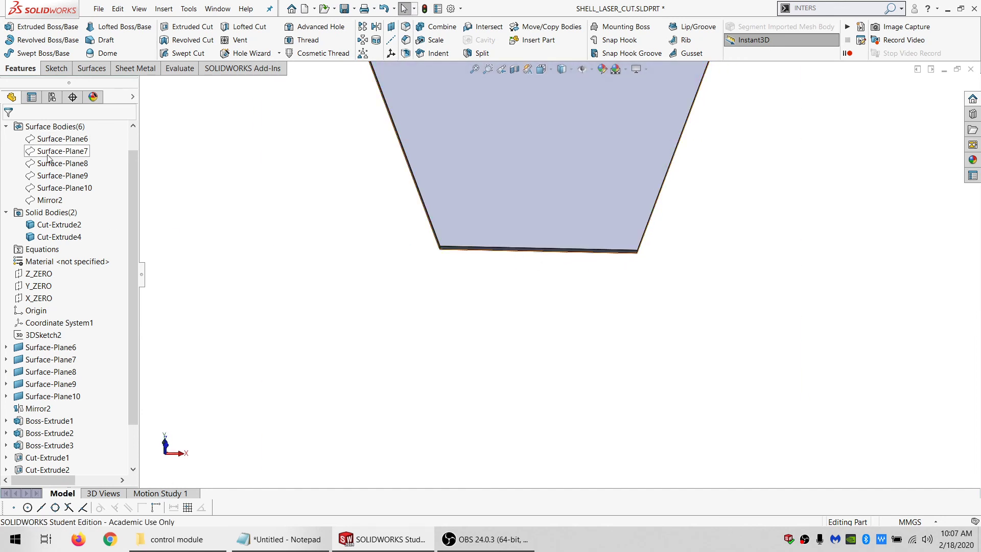
click(57, 115)
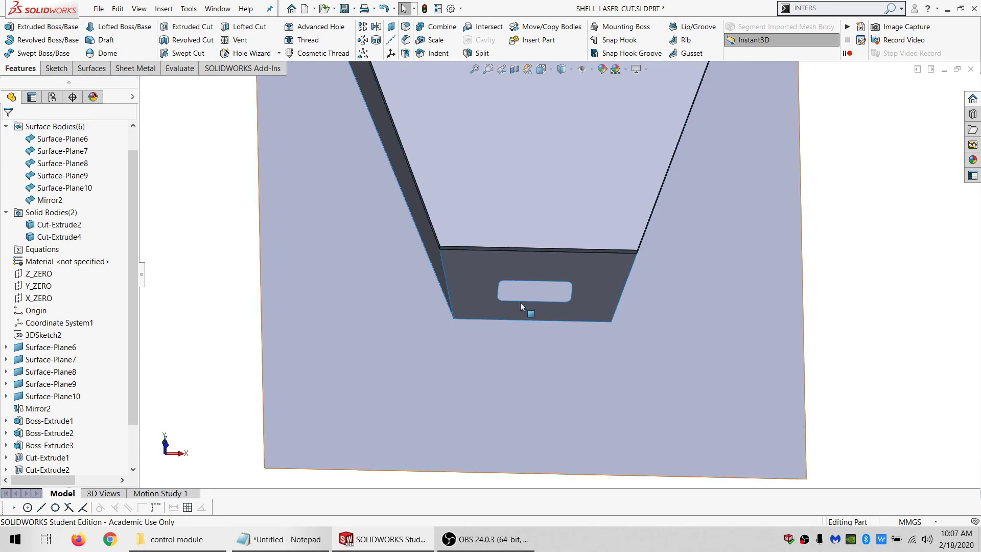
middle_drag(520, 302, 446, 247)
click(446, 246)
click(9, 40)
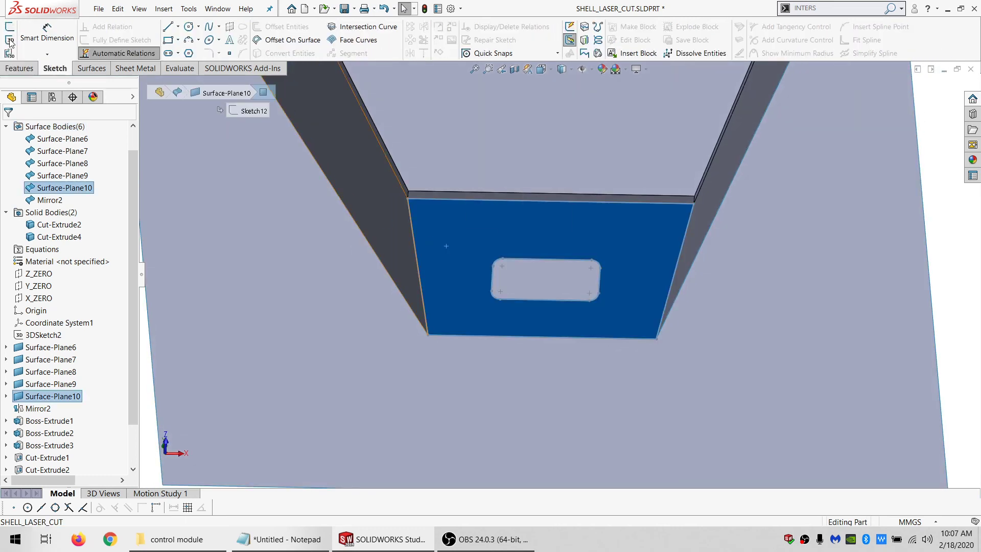
click(10, 28)
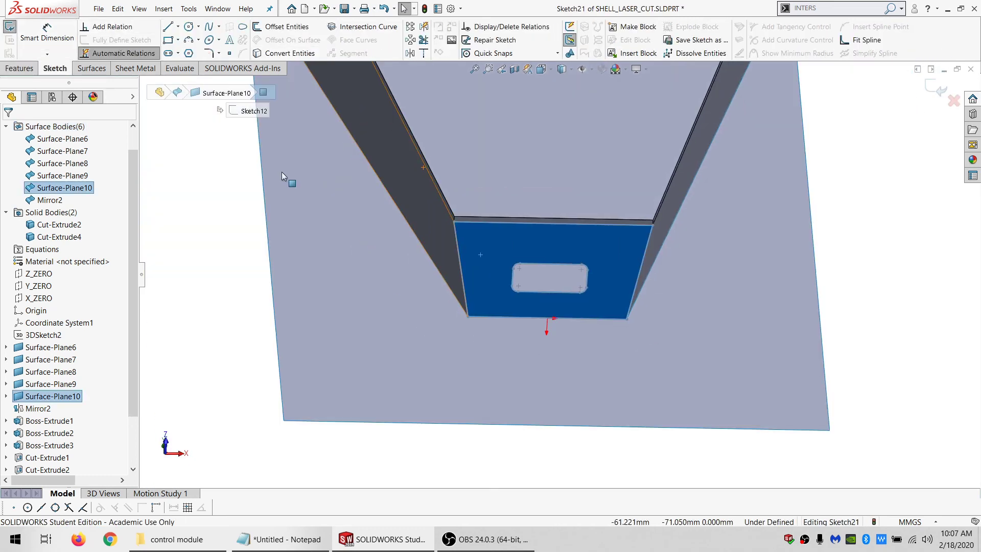
- Convert the end surface's rounded cutout and its outer boundary into sketch entities
click(289, 53)
click(523, 245)
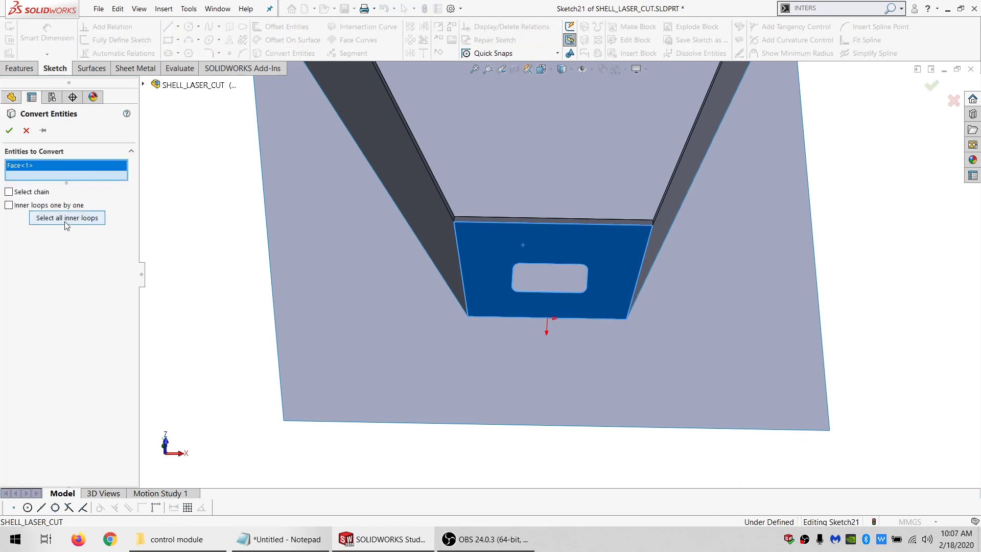
click(65, 221)
click(9, 130)
click(475, 266)
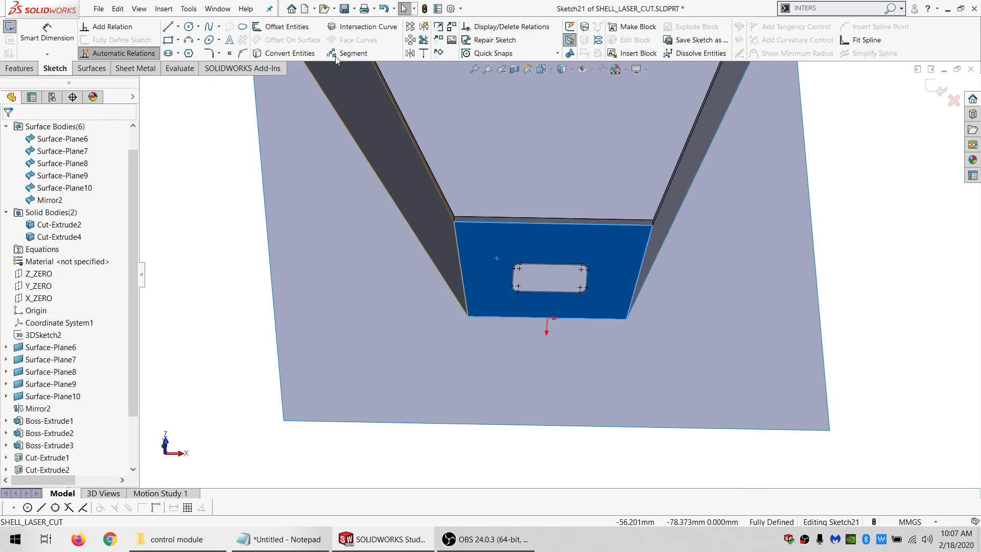
click(276, 53)
- Boss-extrude the end panel sketch by MATL_THK in the reversed direction as a separate body, with Merge result off
click(19, 68)
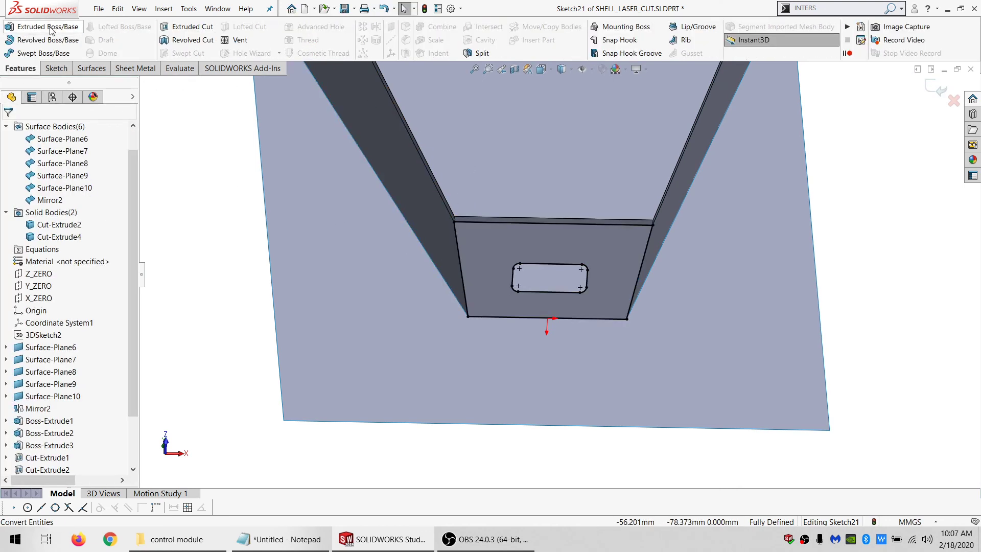
click(51, 29)
text(=M)
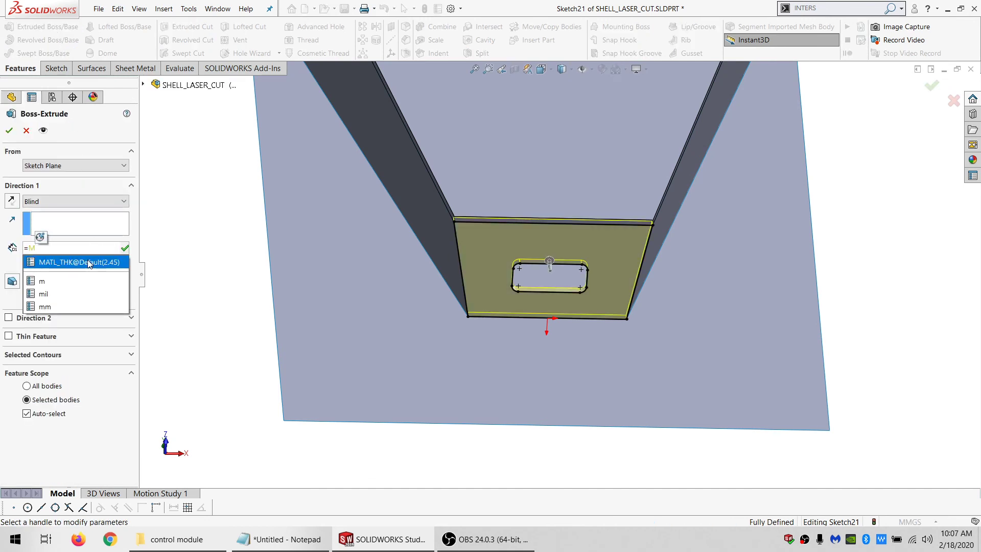
click(88, 262)
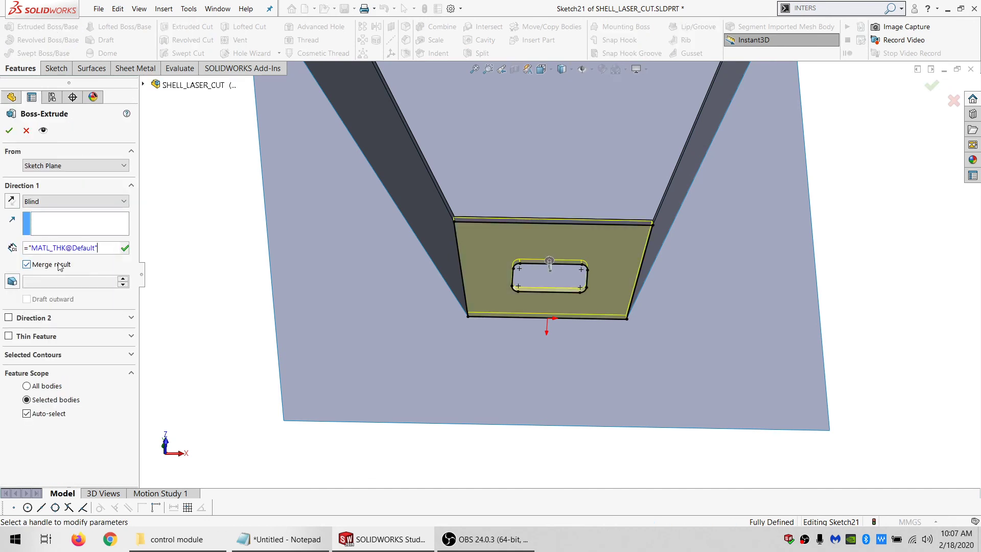
click(14, 200)
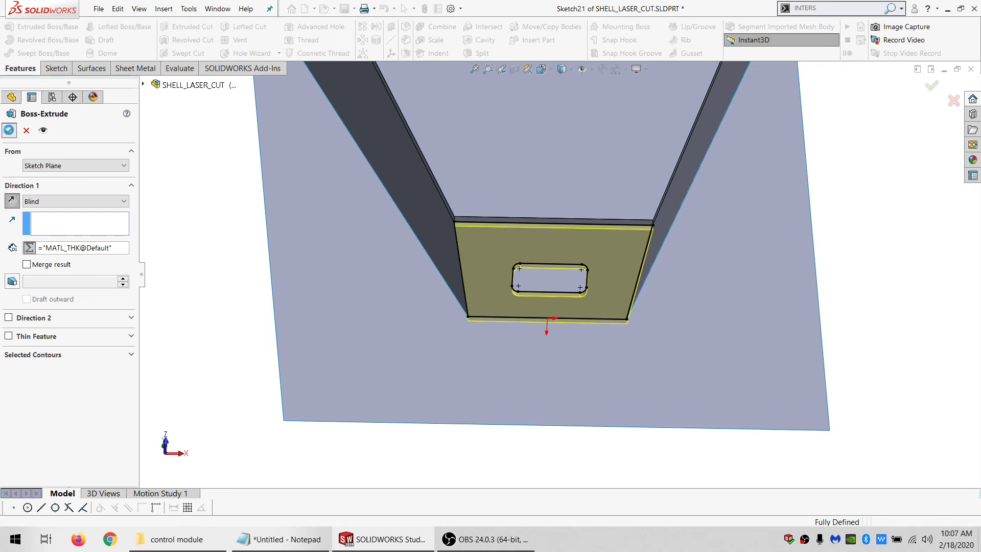
key(Return)
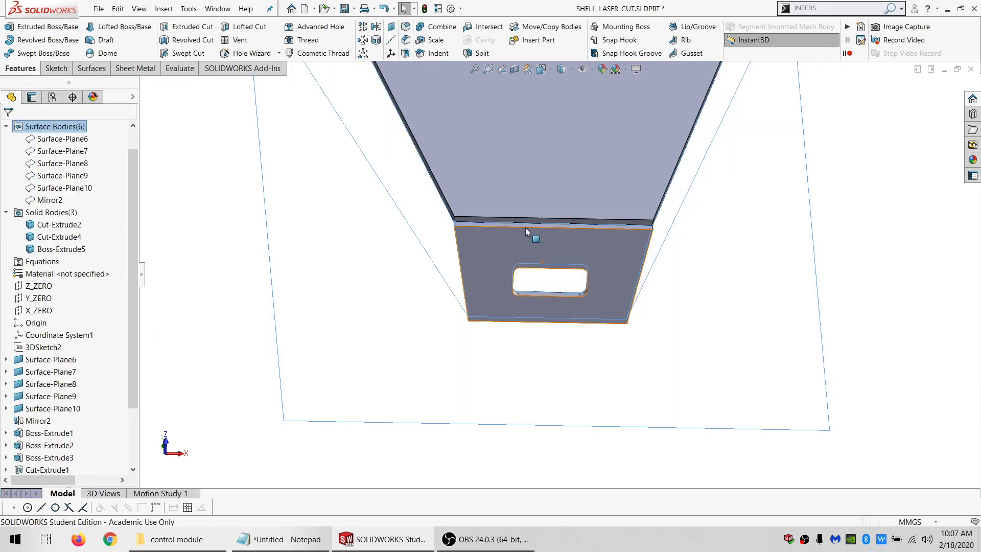
- Examine the edge where the new end panel meets the top panel
scroll(501, 252, down, 3)
middle_drag(501, 252, 453, 245)
scroll(453, 245, down, 5)
scroll(453, 246, up, 4)
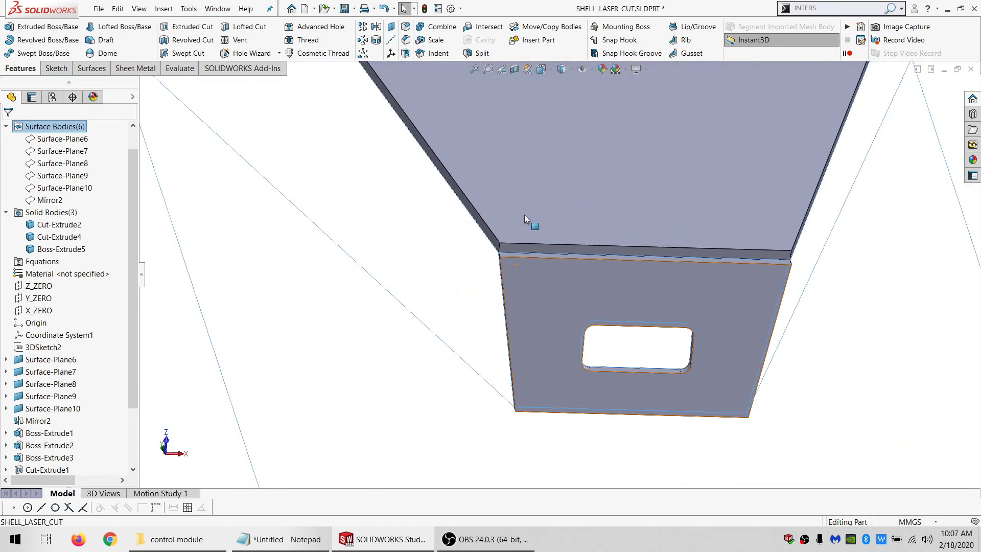
- Start a sketch on the top panel's outer face and draw a rectangle about 6.4 by 11.6 mm outward from its end edge
scroll(524, 214, down, 4)
middle_drag(531, 251, 530, 273)
click(514, 259)
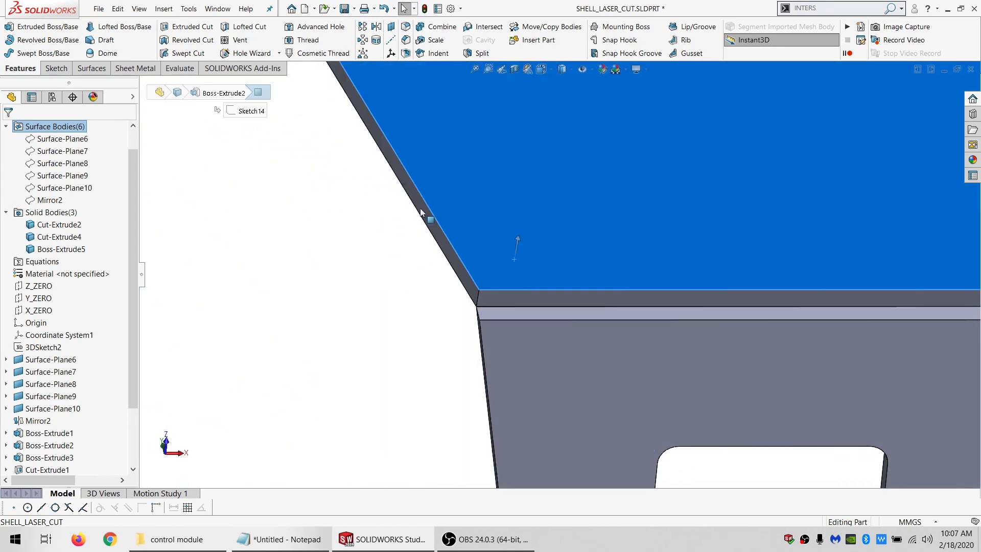
click(56, 69)
click(11, 28)
click(168, 40)
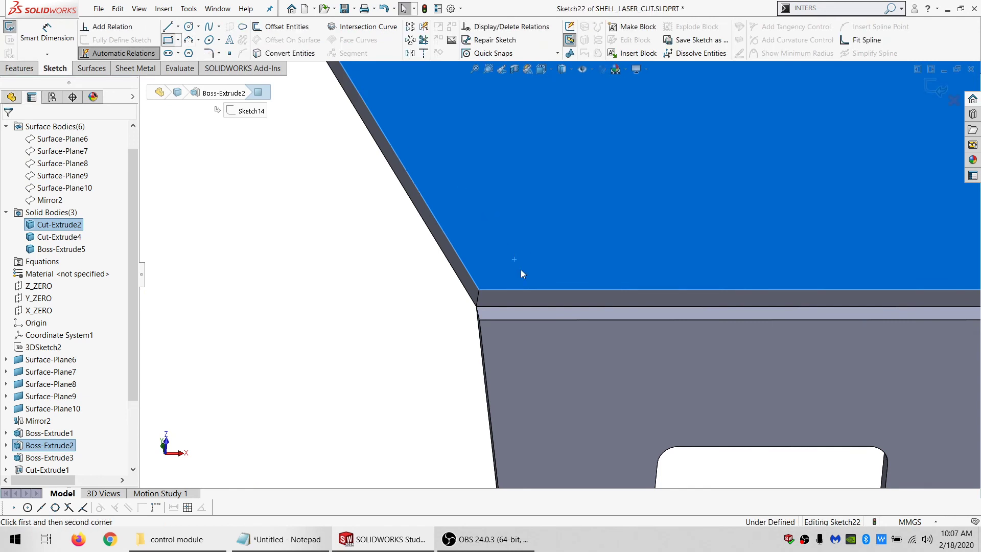
click(535, 290)
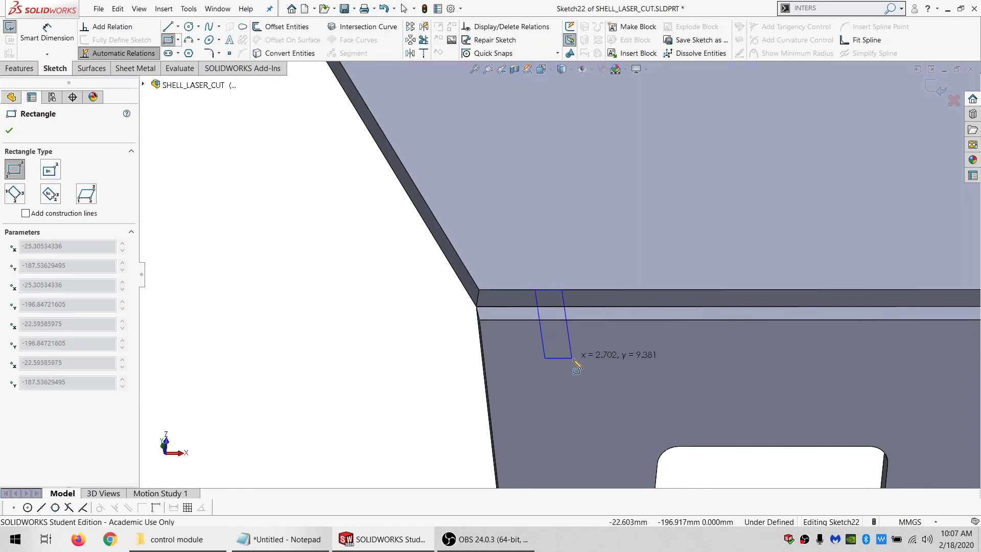
click(611, 374)
scroll(643, 303, up, 8)
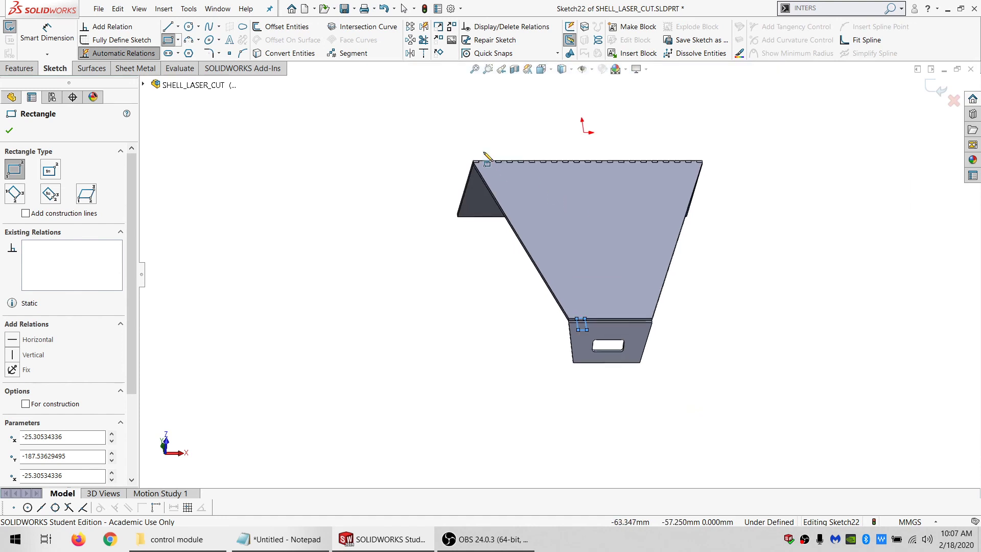
scroll(517, 209, down, 8)
key(Escape)
scroll(646, 313, up, 6)
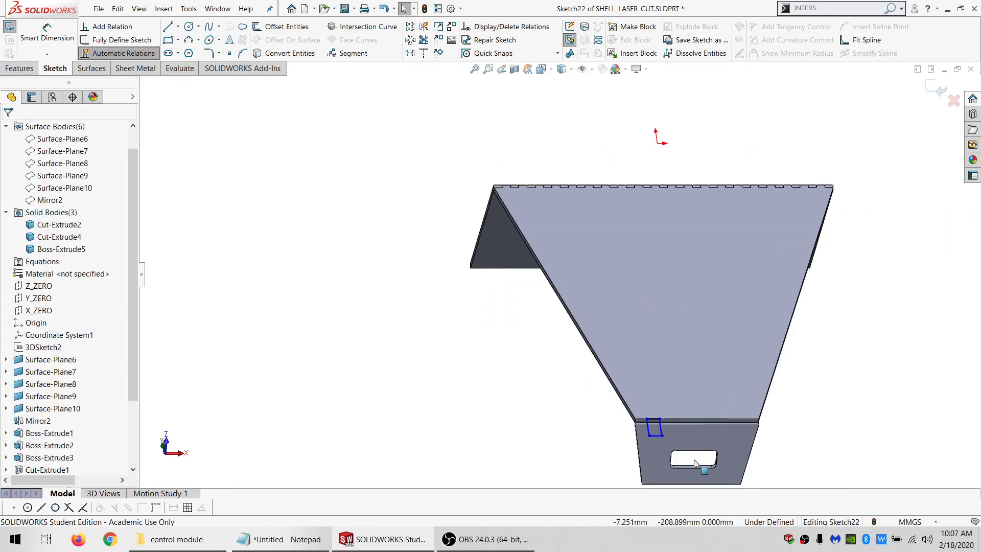
scroll(618, 369, down, 6)
scroll(609, 339, down, 3)
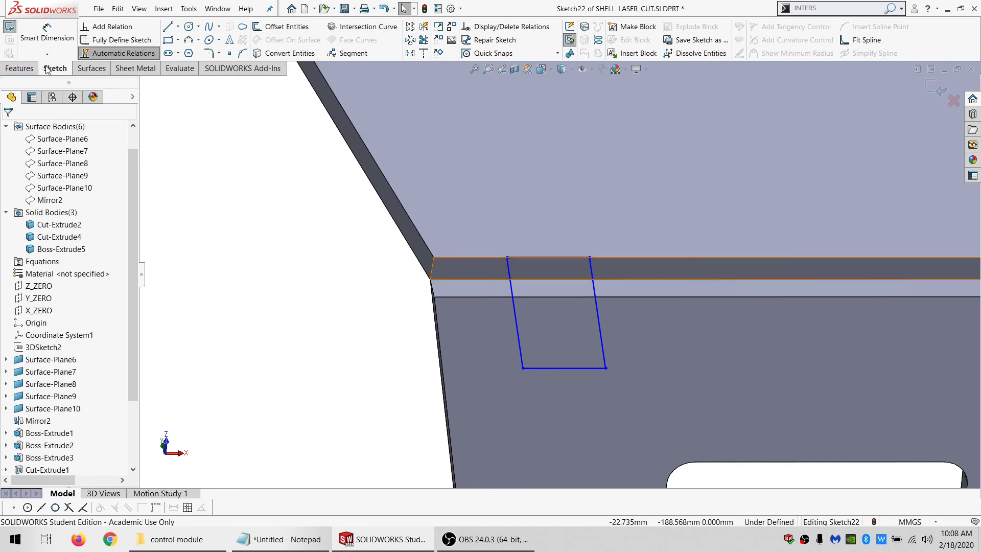
- Draw a line along the end edge from the rectangle's nearest upper corner to the top panel's corner
click(169, 26)
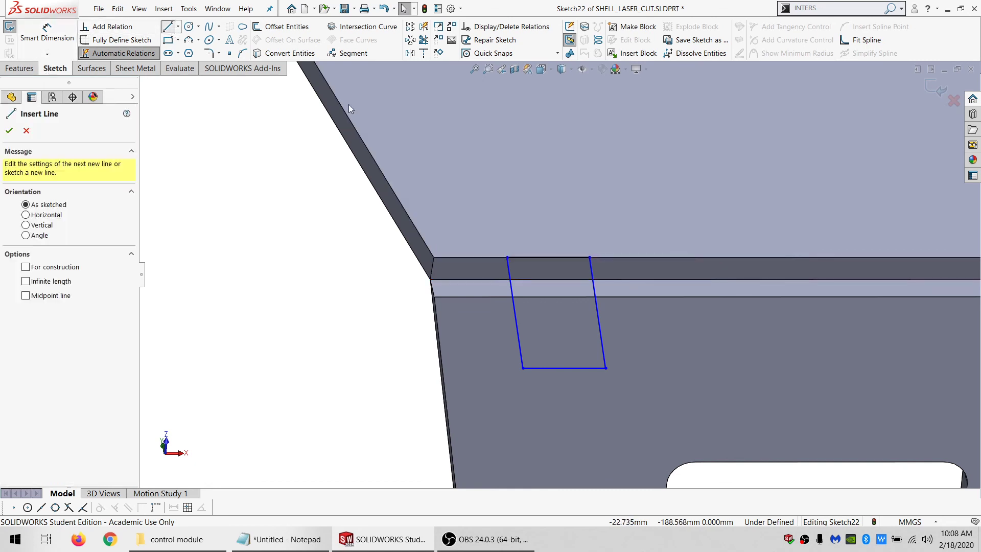
click(507, 258)
click(434, 257)
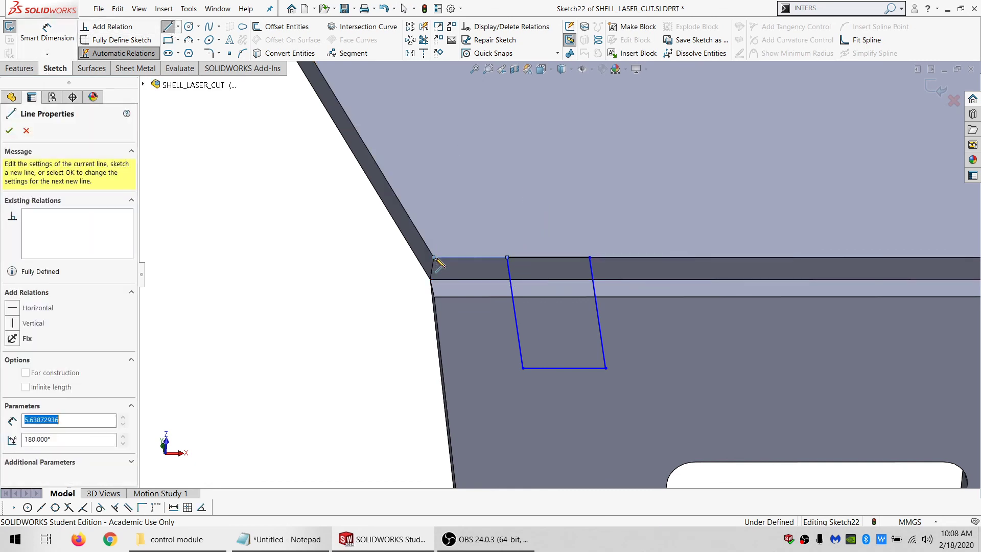
key(Escape)
scroll(503, 179, up, 10)
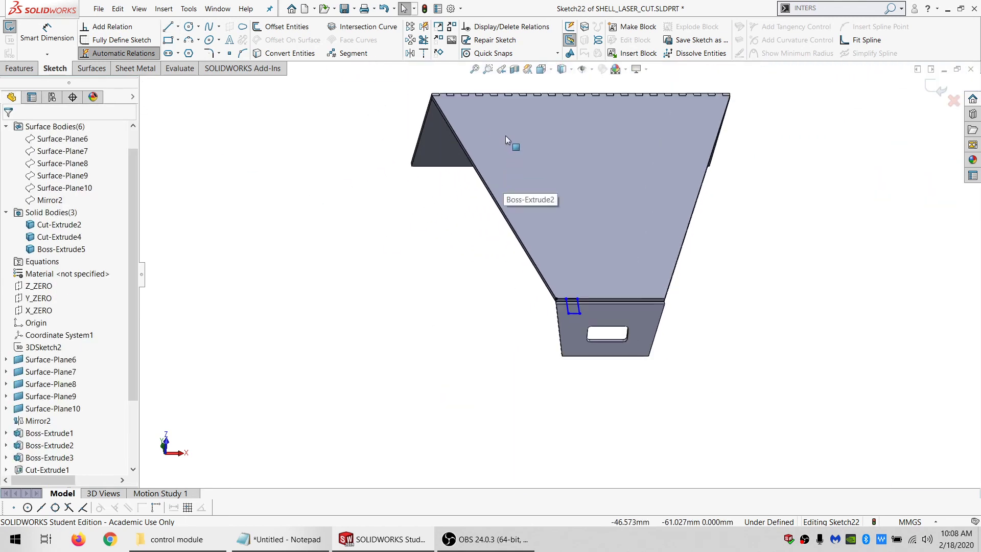
scroll(632, 407, down, 5)
scroll(534, 127, down, 4)
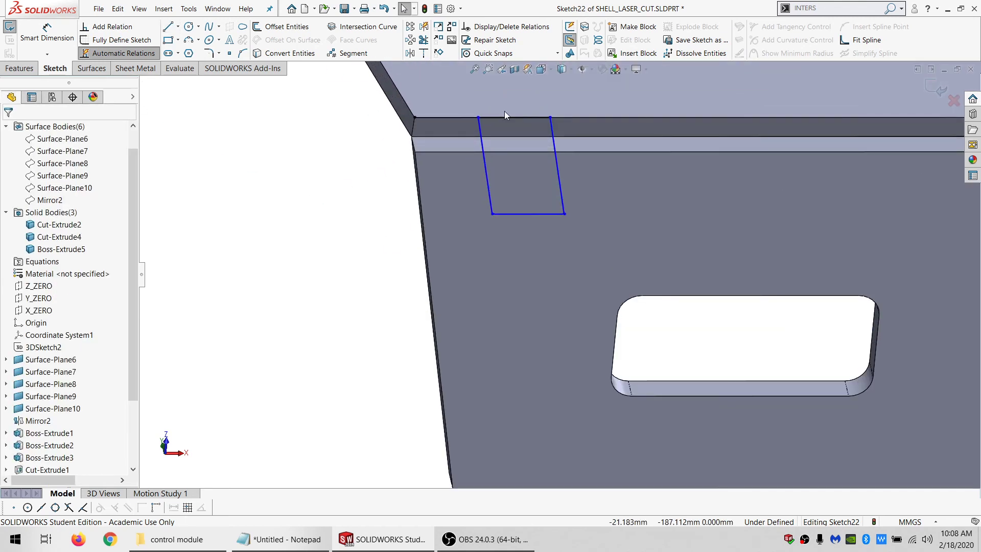
- Dimension the rectangle's near side 4 mm from the top panel's corner
click(46, 33)
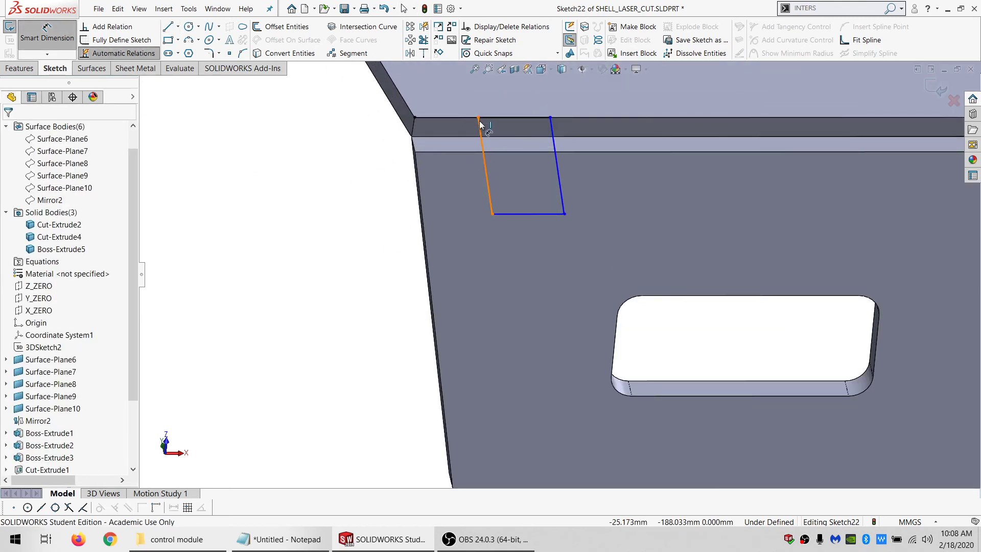
click(415, 118)
click(484, 148)
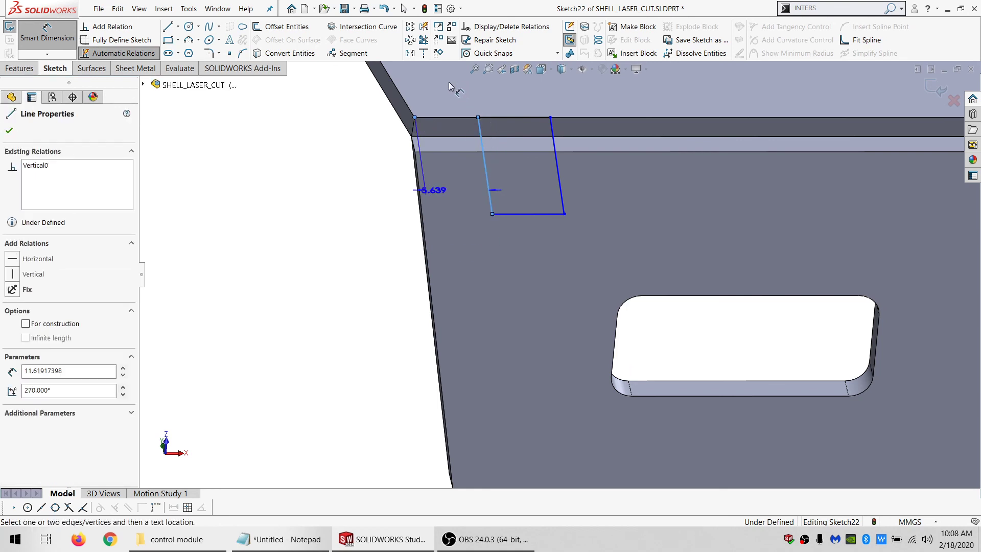
click(443, 96)
text(4)
key(Return)
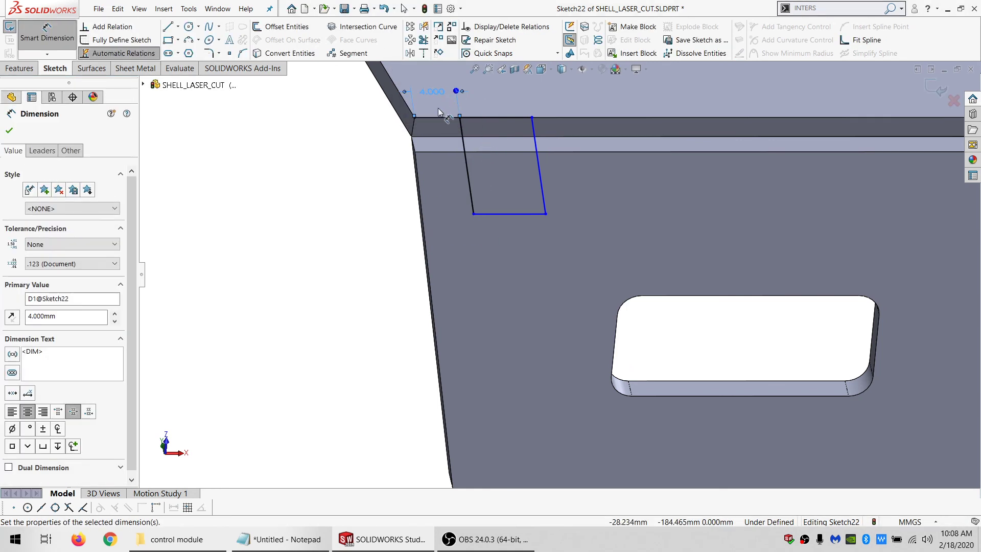
key(Escape)
key(Escape)
- Make the corner gap line construction geometry and set the rectangle's upper edge equal to it in length
click(437, 117)
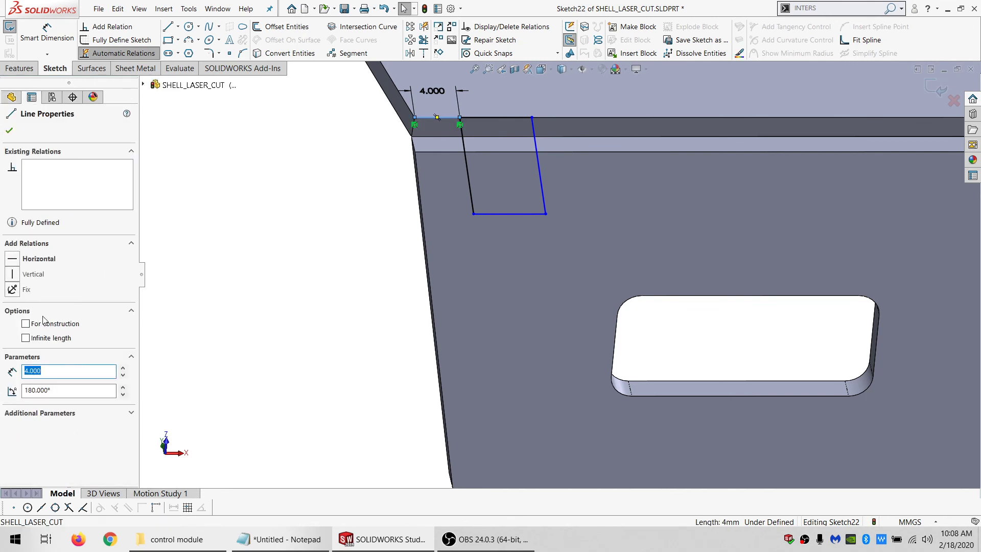
ctrl+click(475, 117)
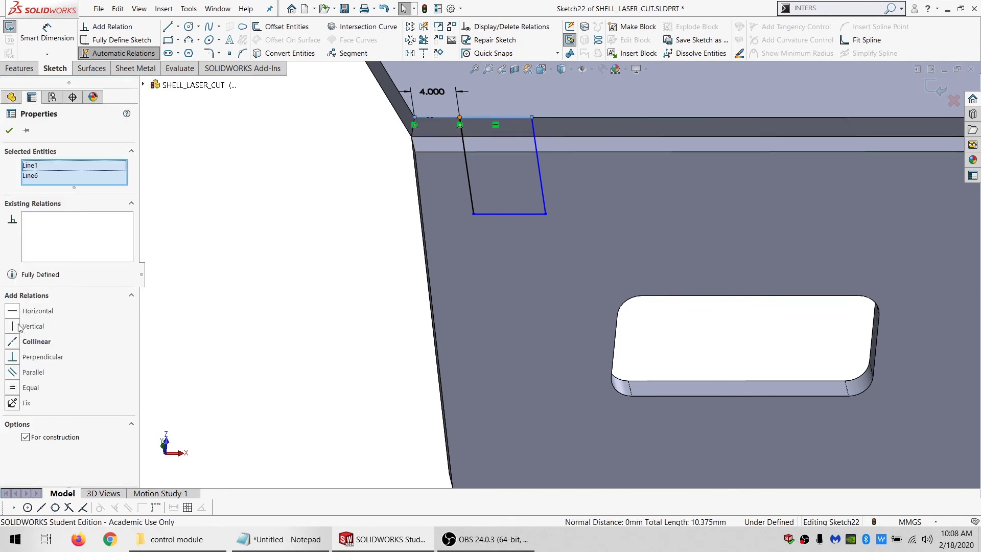
click(241, 226)
- Dimension the rectangle's length outward from the panel edge as 10 mm
click(46, 34)
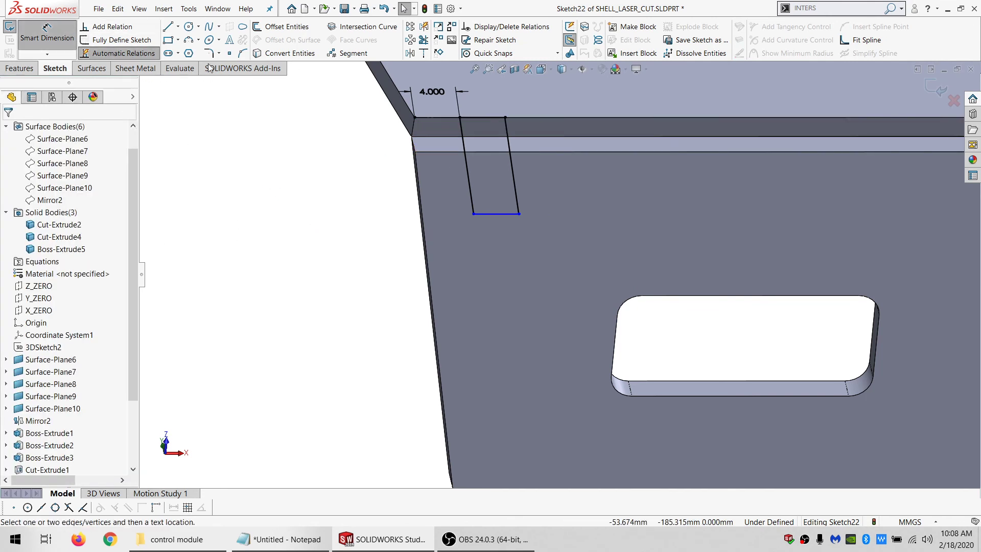
click(474, 215)
click(477, 117)
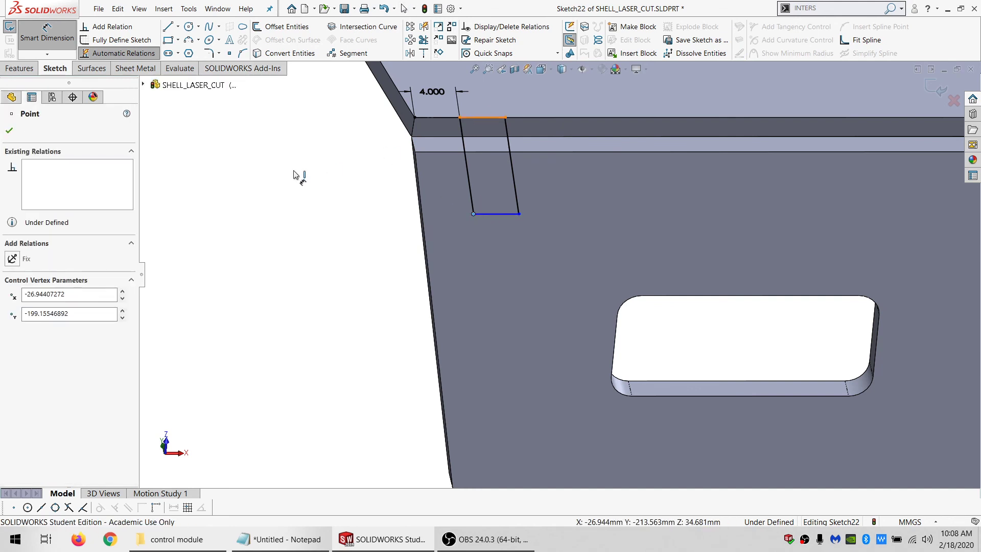
click(266, 180)
text(10)
key(Return)
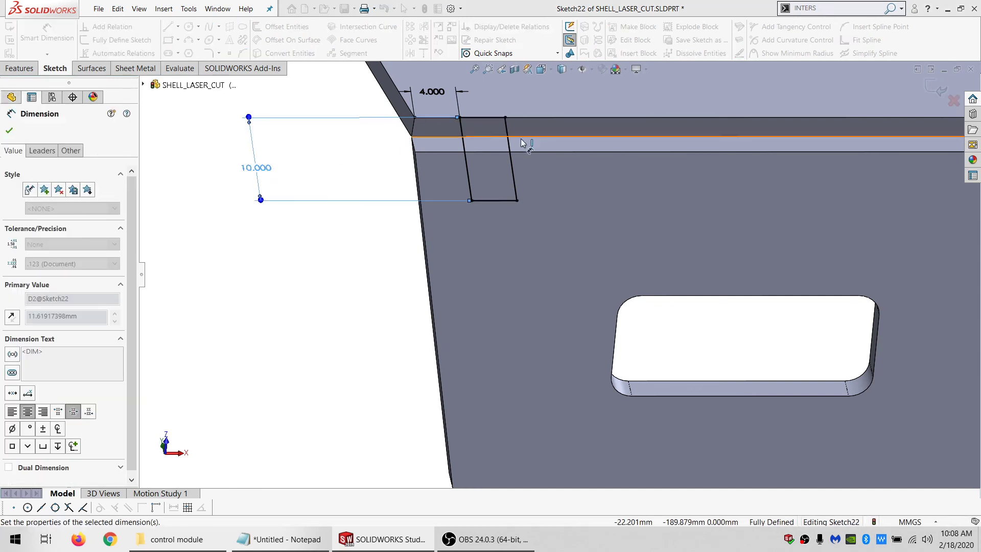
key(Escape)
- Linear-pattern the whole rectangle along the top panel's end edge with 8 mm spacing and 7 instances
click(507, 201)
right_click(507, 200)
click(532, 209)
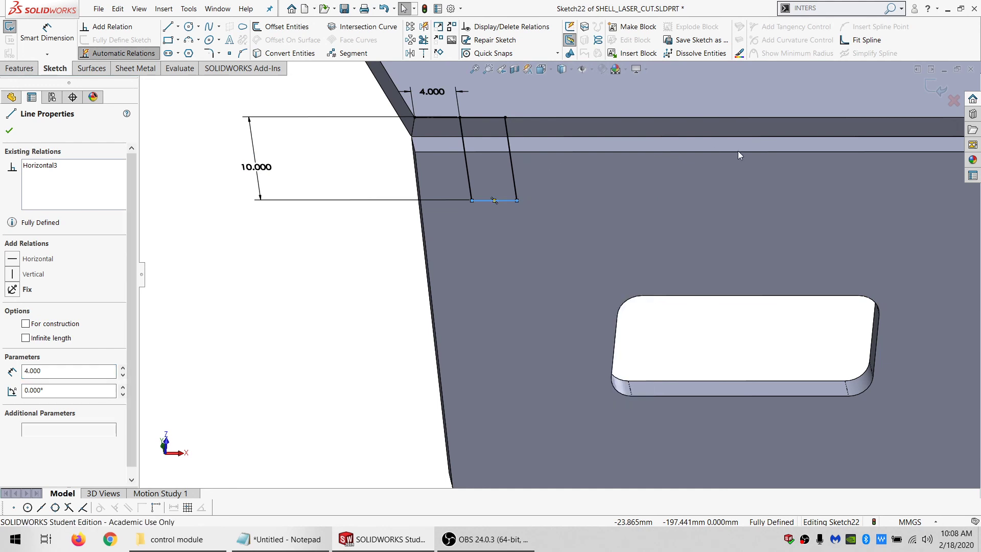
scroll(738, 151, up, 6)
scroll(775, 165, down, 2)
click(409, 27)
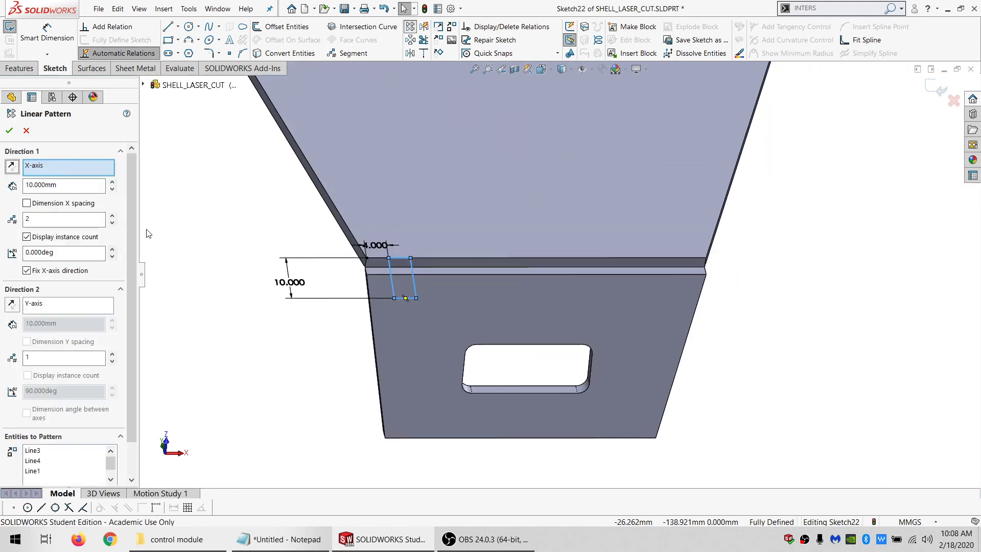
click(495, 262)
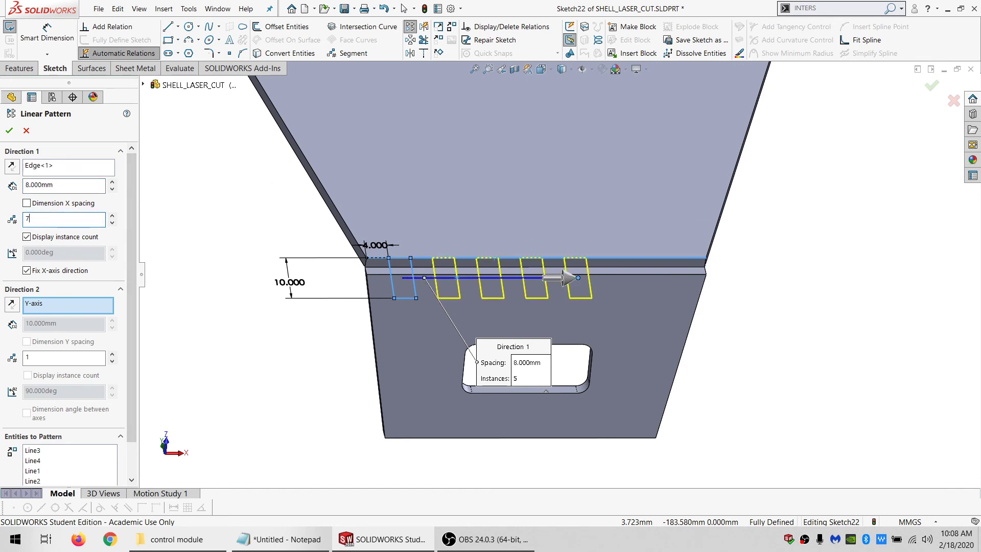
click(9, 131)
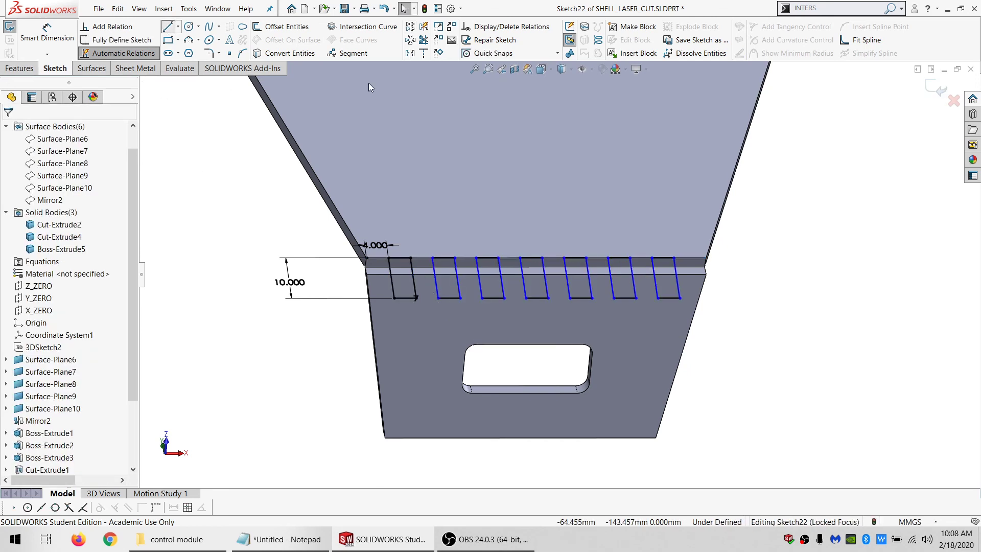
- Draw a line from the last rectangle's upper corner to the panel's far corner and delete the 4 mm dimension
key(l)
click(674, 258)
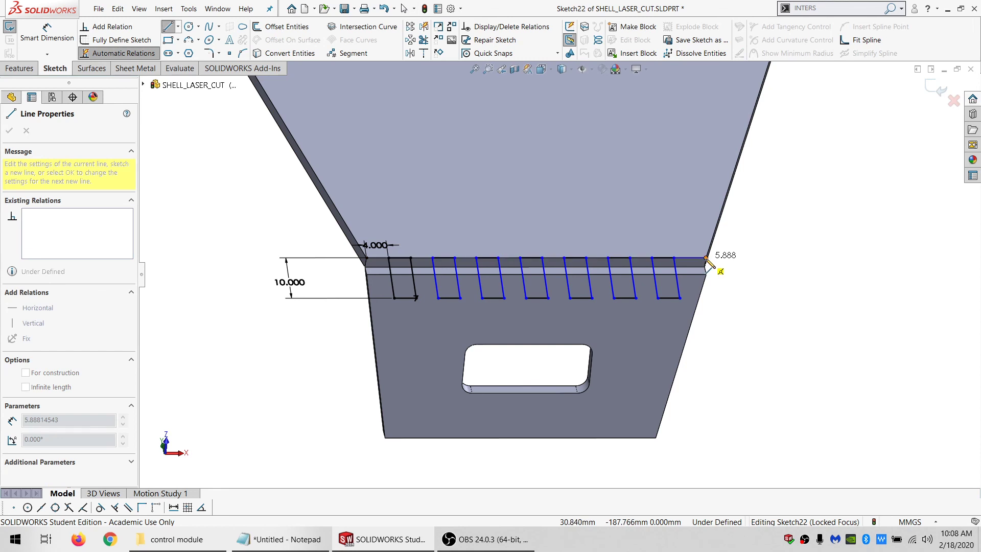
key(Escape)
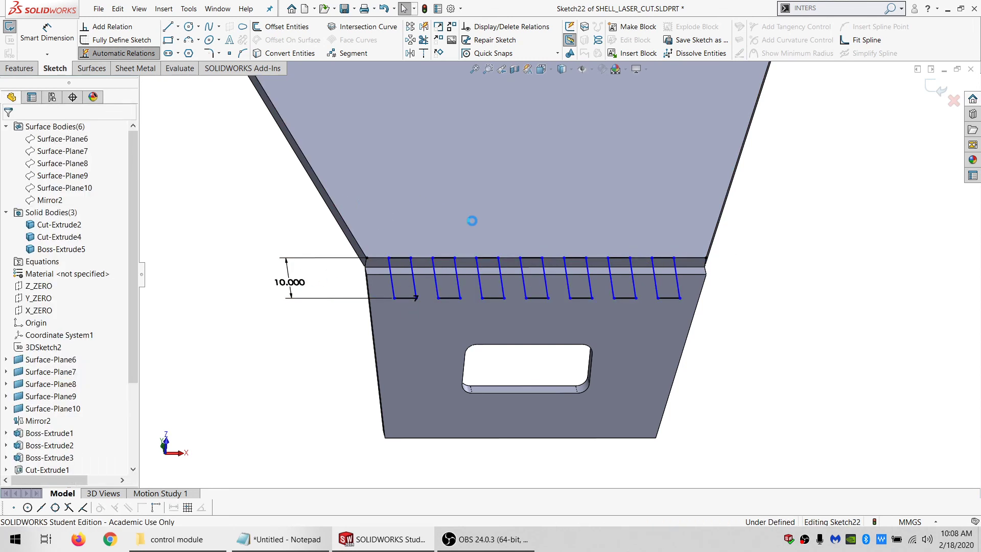
- Make the far corner gap line construction geometry and equal in length to the first corner gap line
click(691, 255)
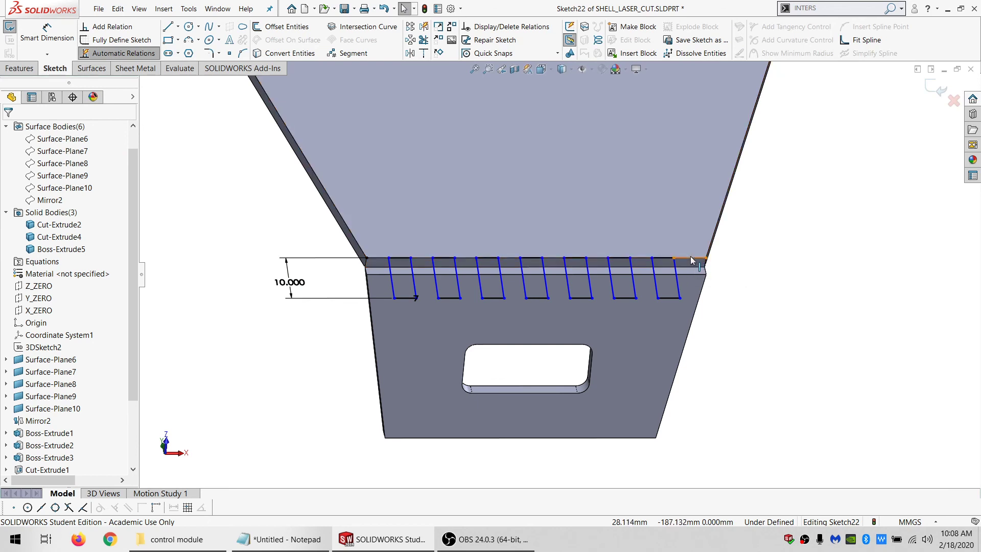
ctrl+click(386, 262)
click(31, 387)
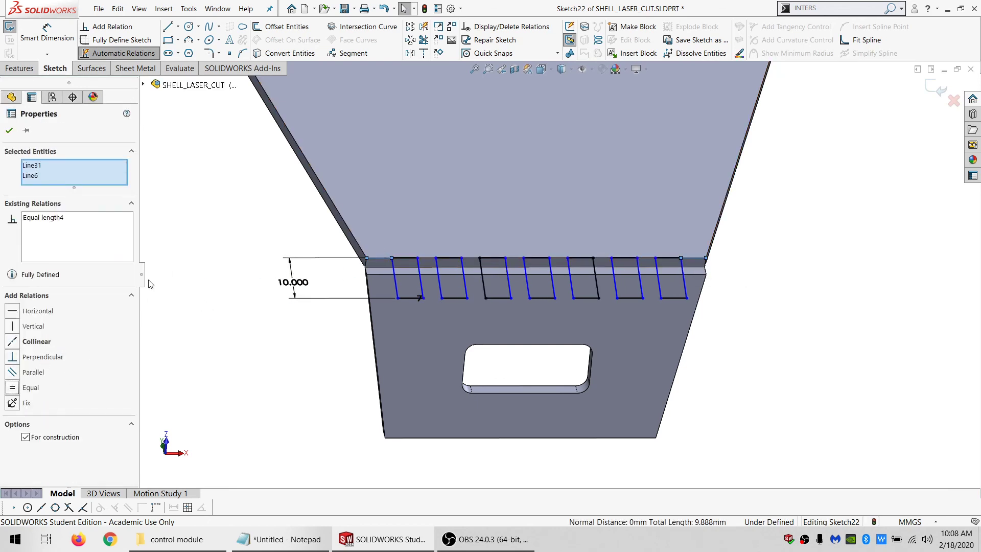
key(Escape)
- Draw a construction line across the gap between the first two rectangles and make it equal to the first corner gap line
click(168, 27)
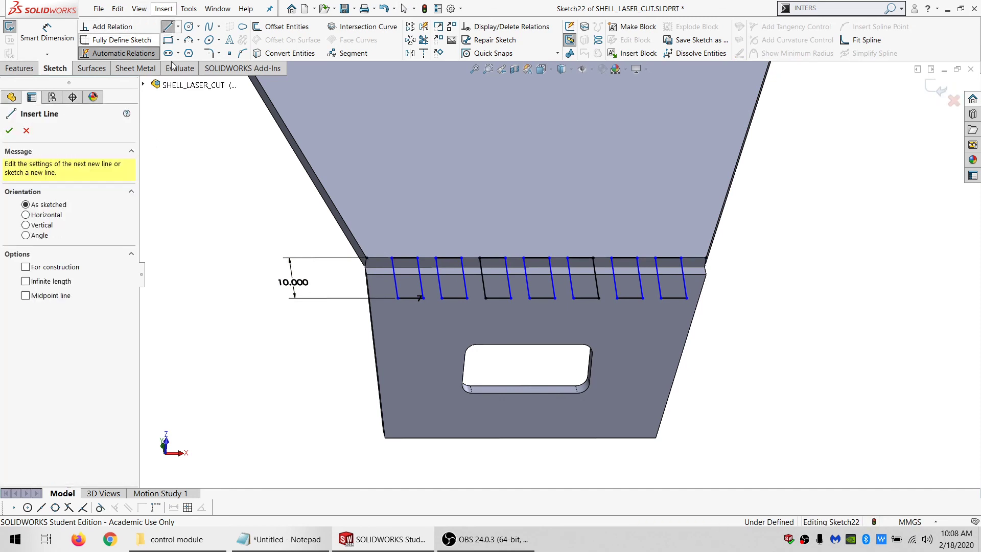
click(418, 261)
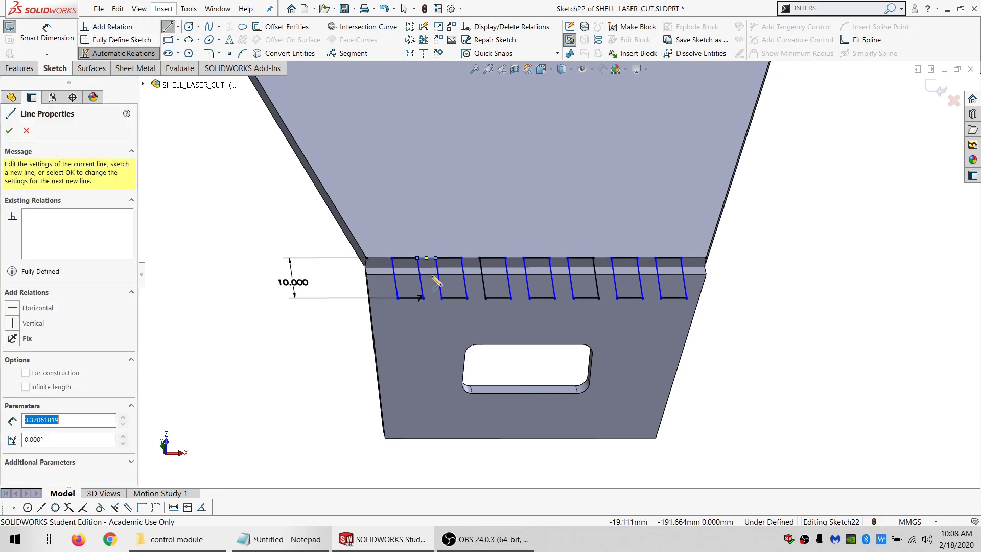
key(Escape)
click(424, 261)
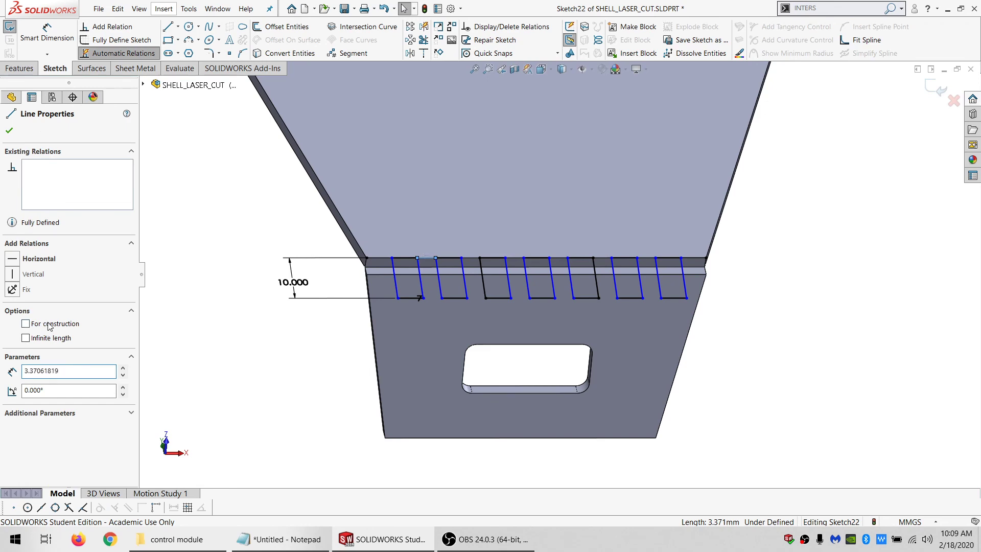
click(48, 324)
ctrl+click(384, 259)
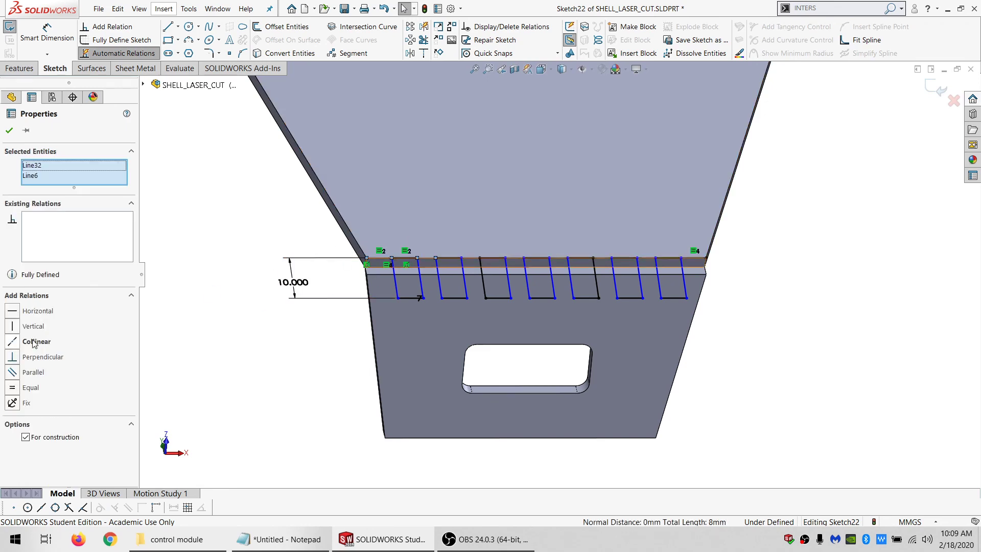
click(28, 386)
click(193, 242)
- Boss-extrude the rectangles up to the top panel's inner face, merging them only with the top panel body
middle_drag(408, 248, 521, 169)
click(23, 68)
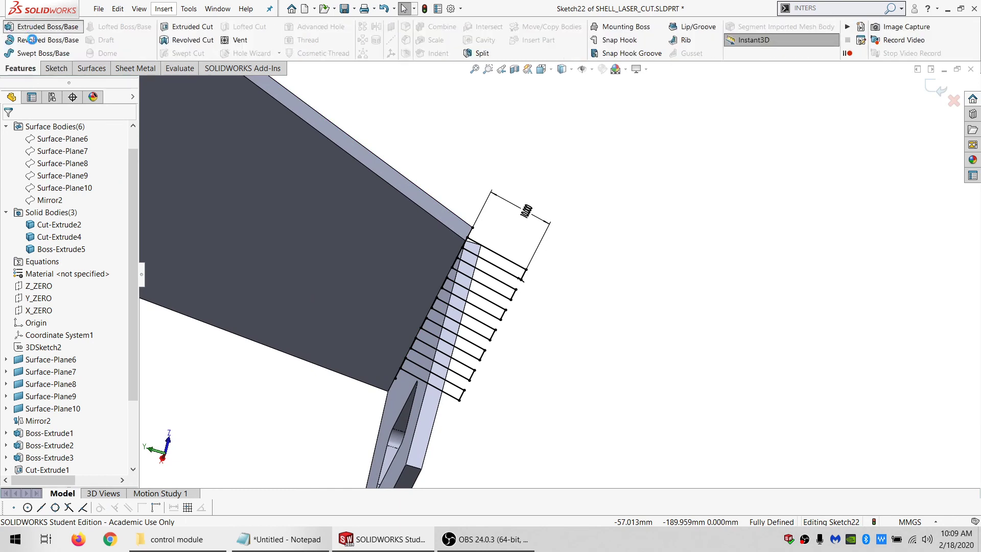
click(72, 201)
click(65, 247)
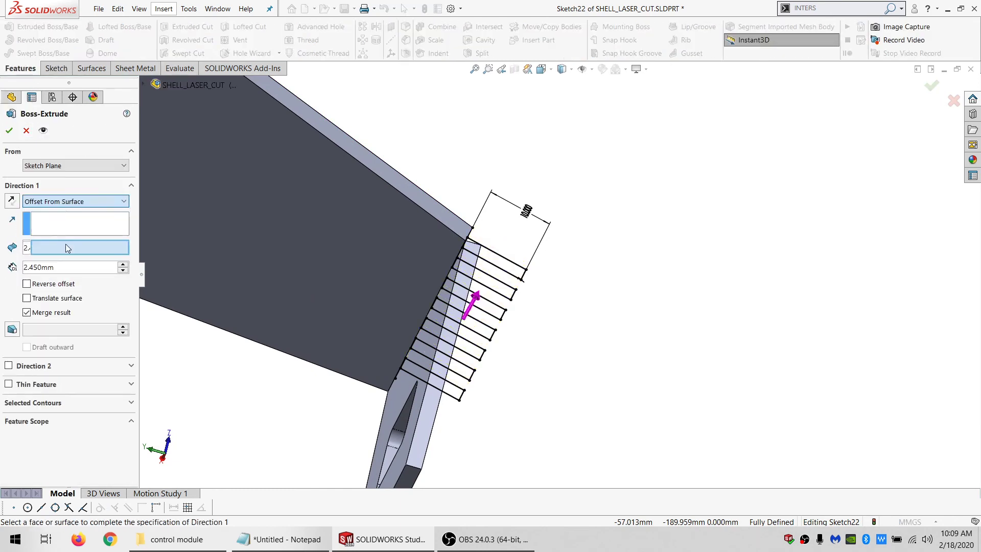
click(66, 204)
click(51, 240)
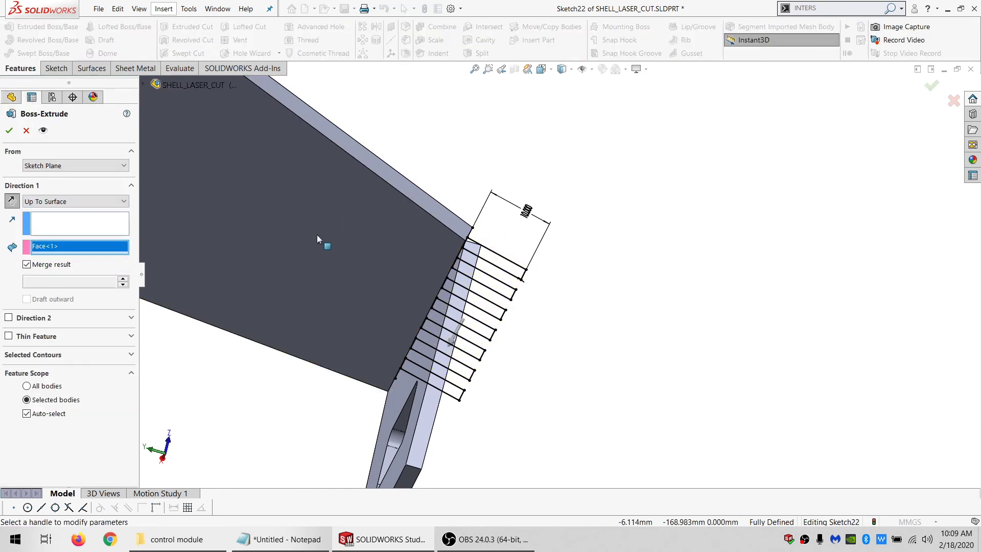
click(279, 250)
click(26, 413)
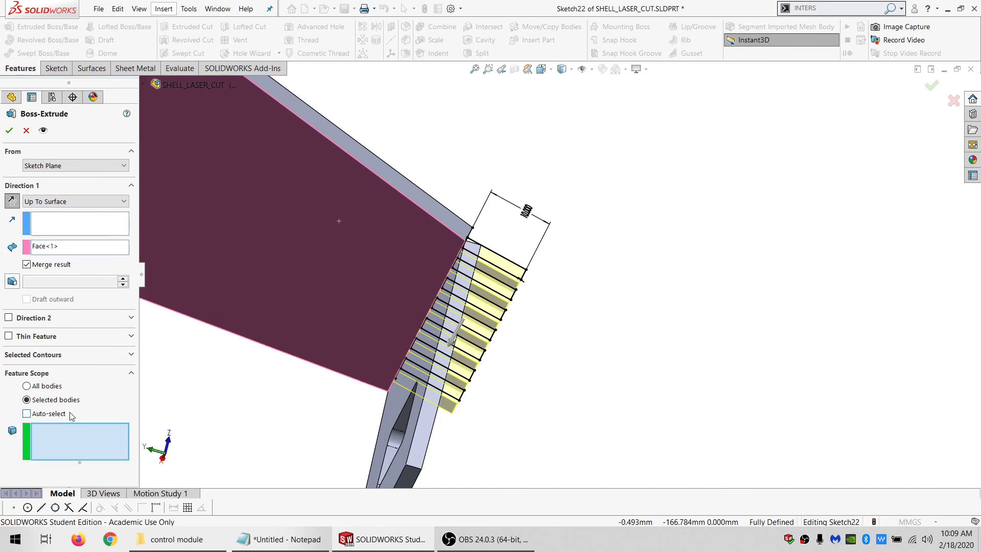
click(219, 279)
key(Return)
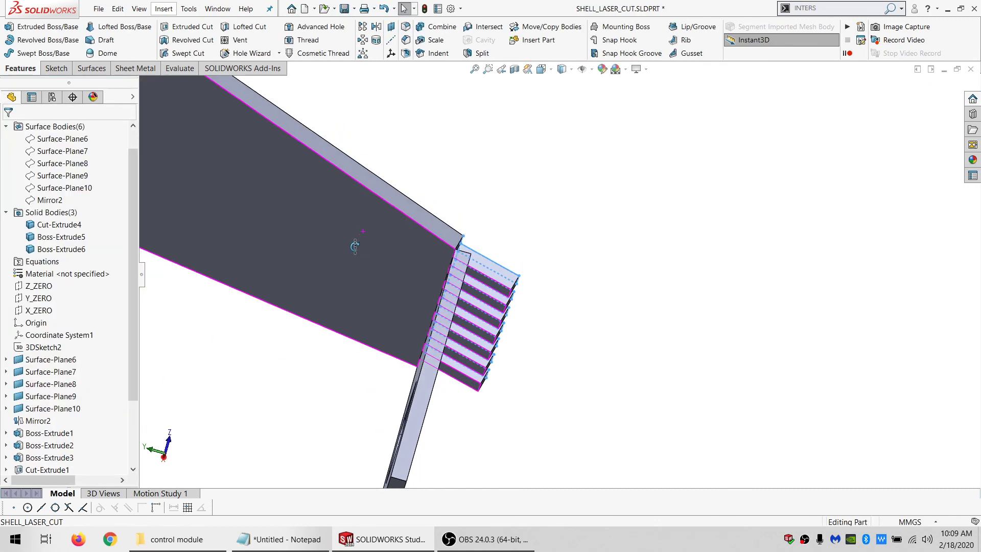
- Start a sketch on the slotted end panel's outer face and draw a narrow corner rectangle upward from the panel's upper corner
middle_drag(355, 247, 247, 309)
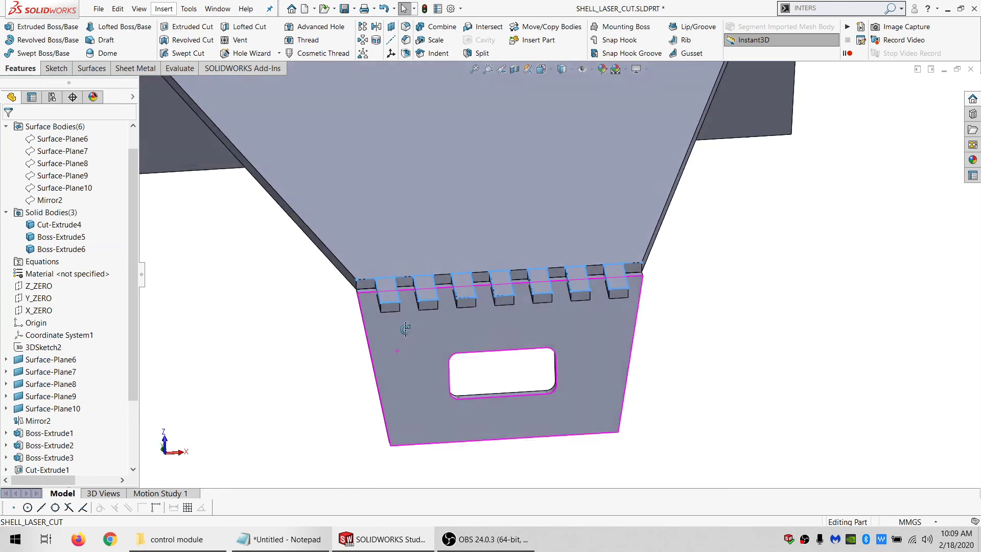
click(407, 327)
click(57, 68)
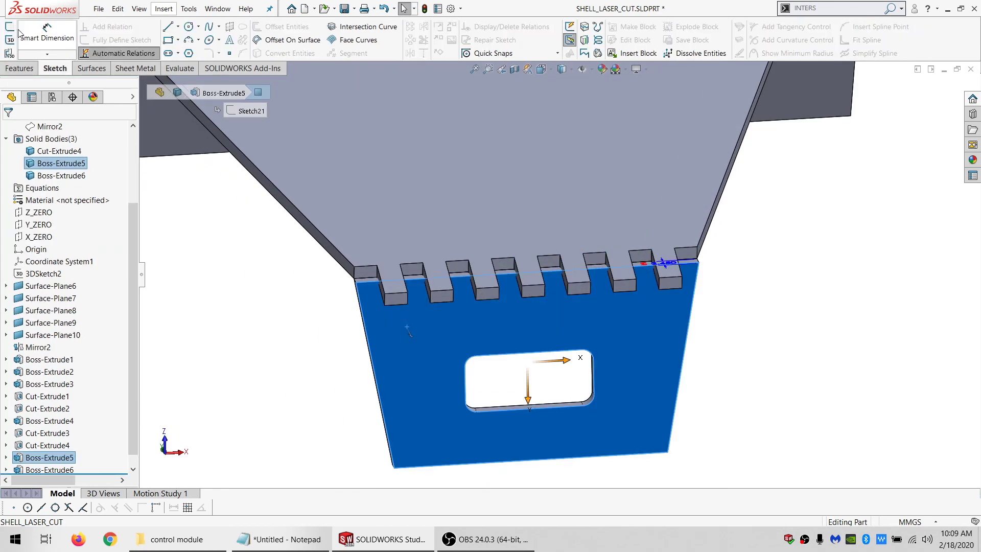
click(9, 26)
click(166, 41)
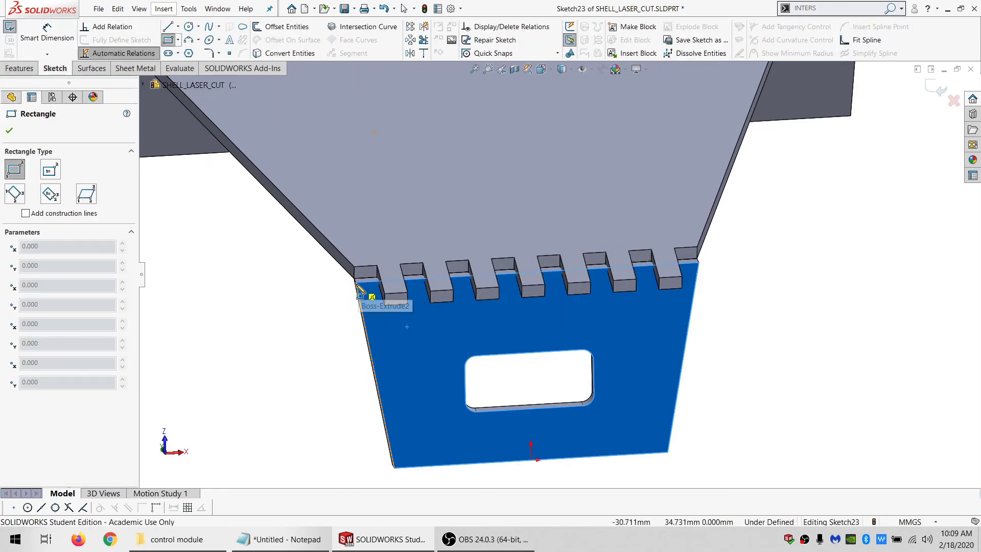
click(355, 280)
click(371, 213)
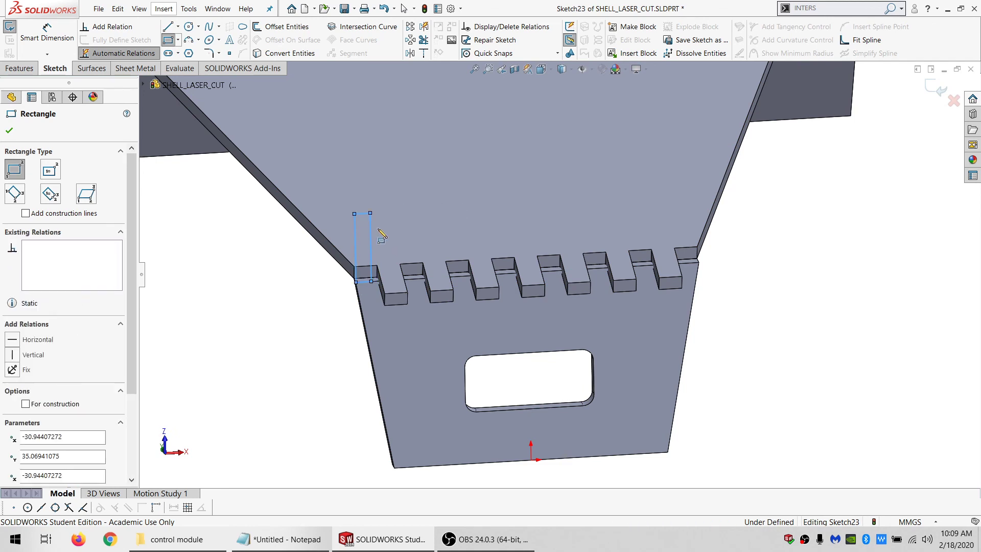
key(Escape)
- Make the rectangle's free lower corner coincident with the side face of the first top-panel tab
scroll(380, 296, down, 5)
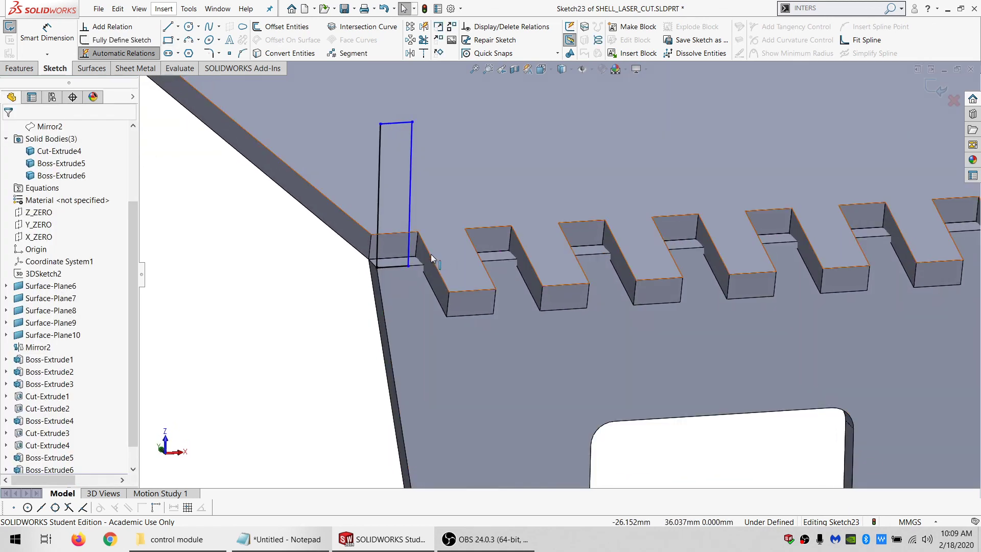
click(415, 263)
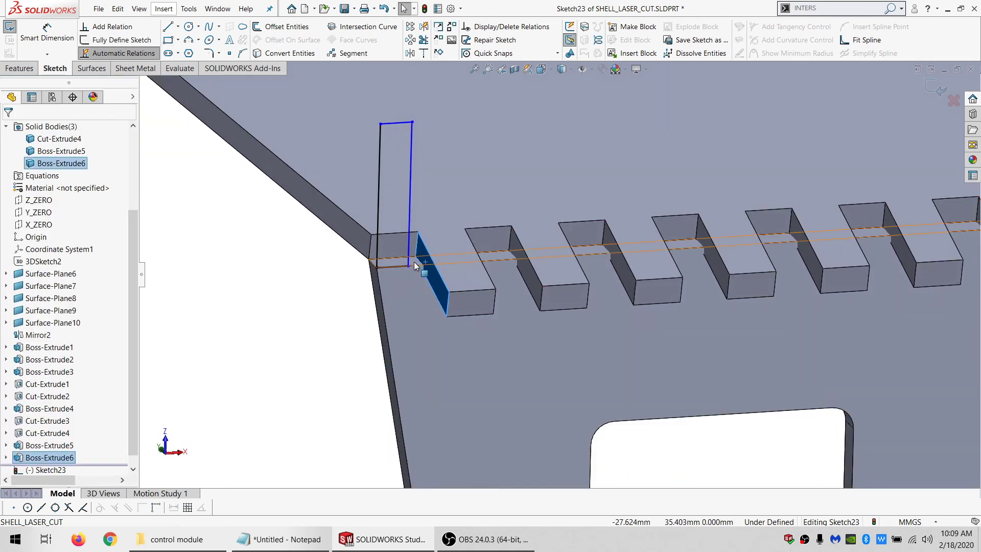
ctrl+click(408, 265)
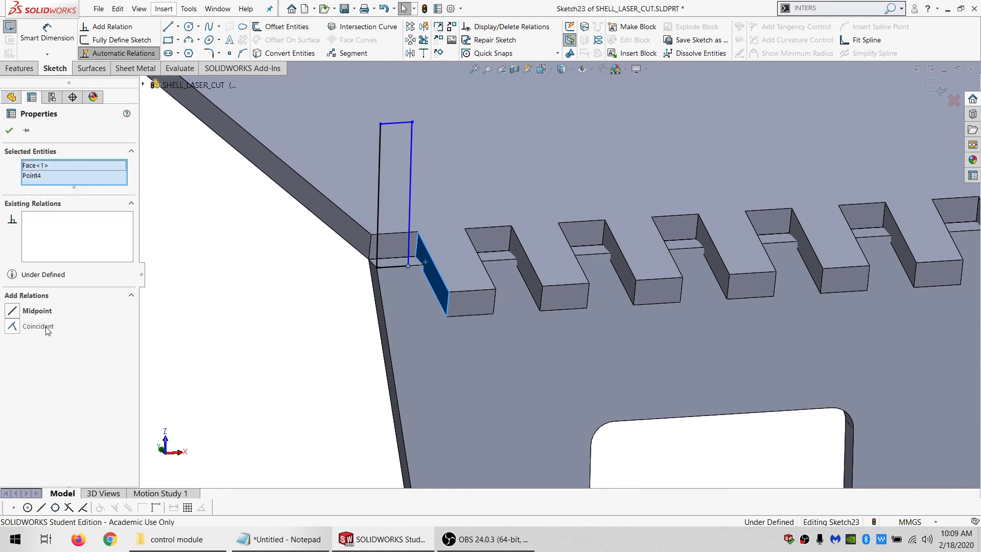
click(220, 324)
scroll(245, 159, up, 1)
- Dimension the rectangle's height from its lower corner to its upper edge and set it to 10 mm
click(56, 39)
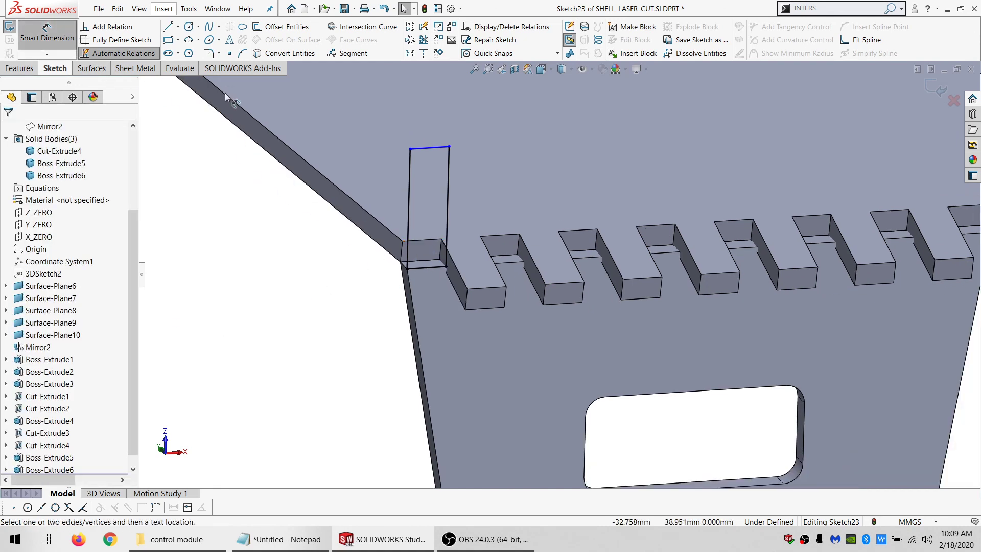
click(408, 270)
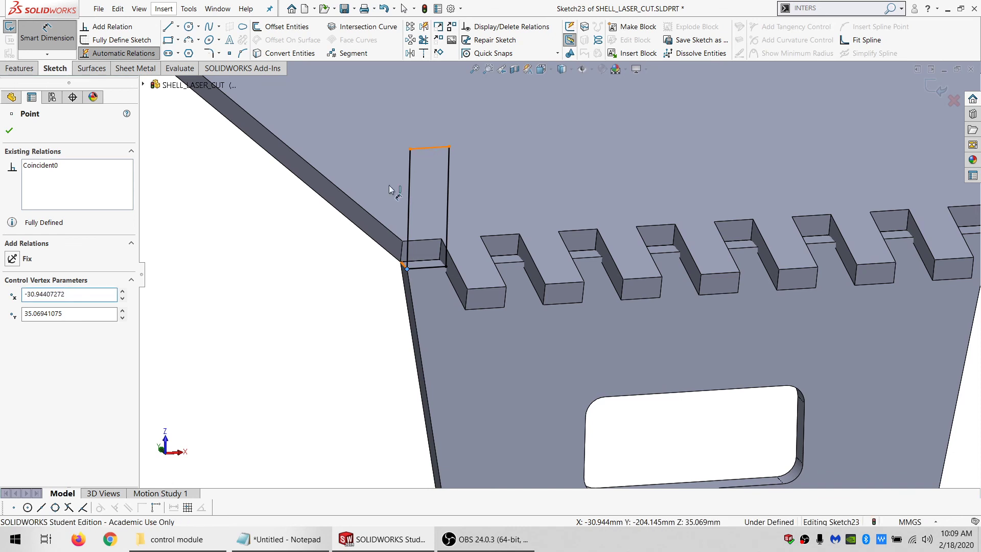
click(408, 194)
click(274, 224)
key(Return)
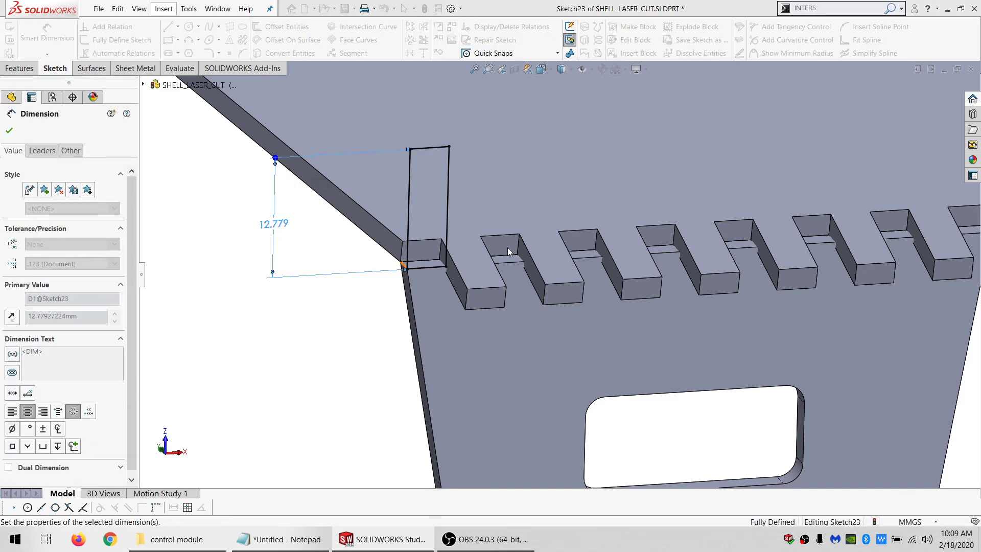
key(Escape)
- Linear-pattern the whole rectangle along the end panel's upper edge with 8 instances
scroll(657, 257, up, 5)
scroll(661, 255, down, 2)
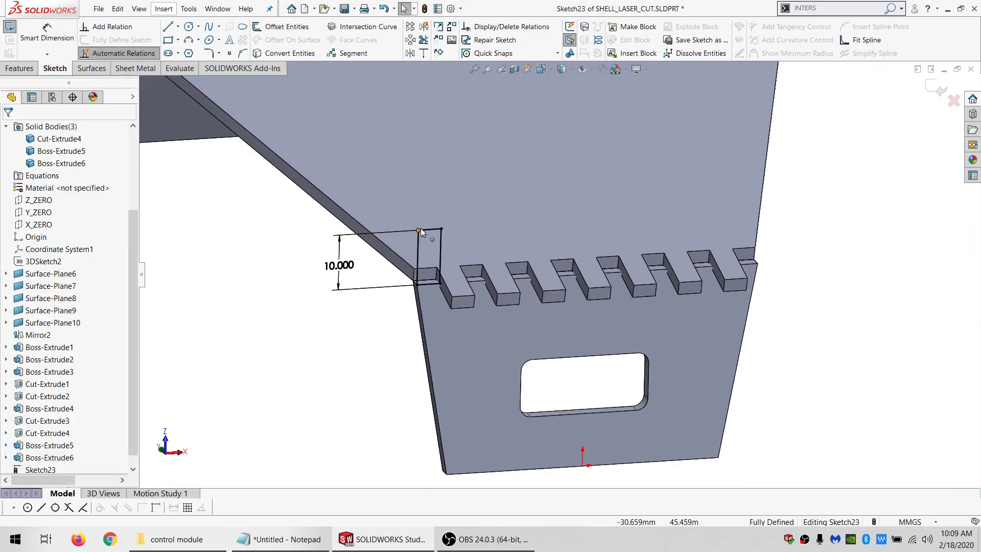
click(419, 231)
right_click(421, 230)
click(419, 244)
right_click(419, 242)
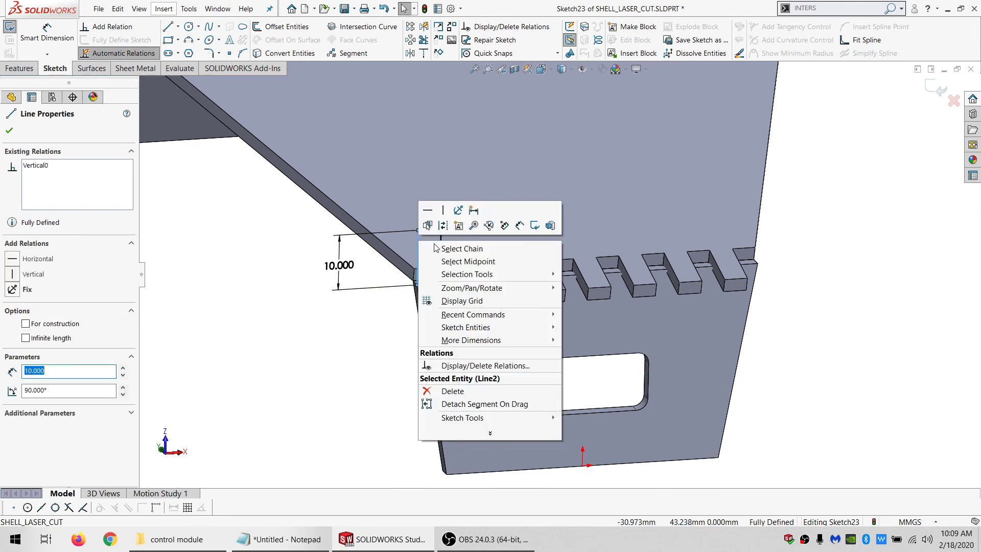
click(436, 249)
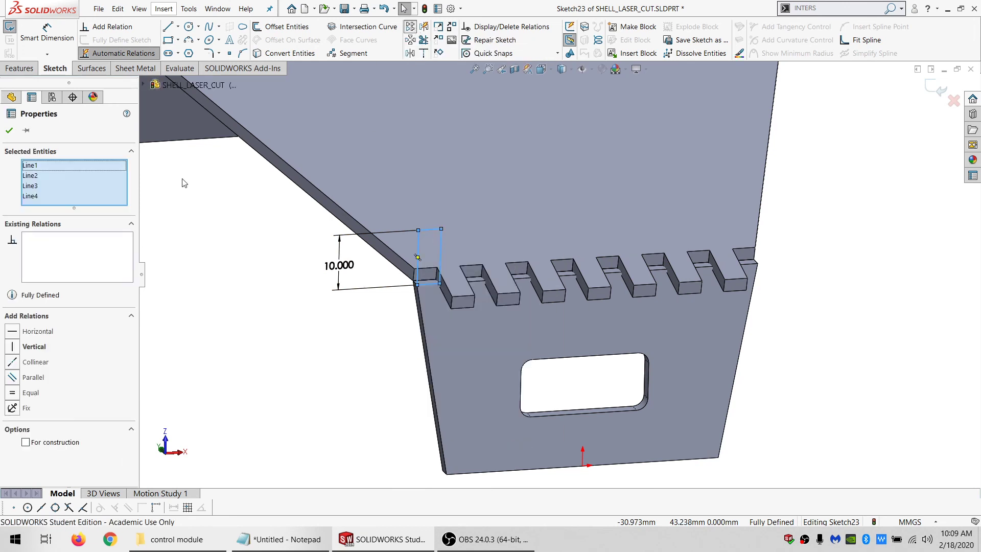
click(67, 166)
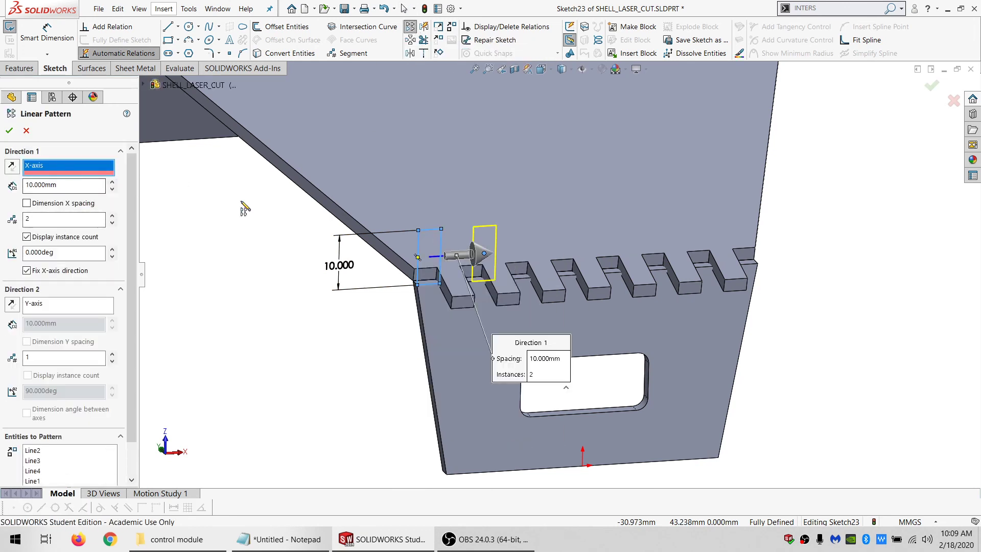
click(527, 282)
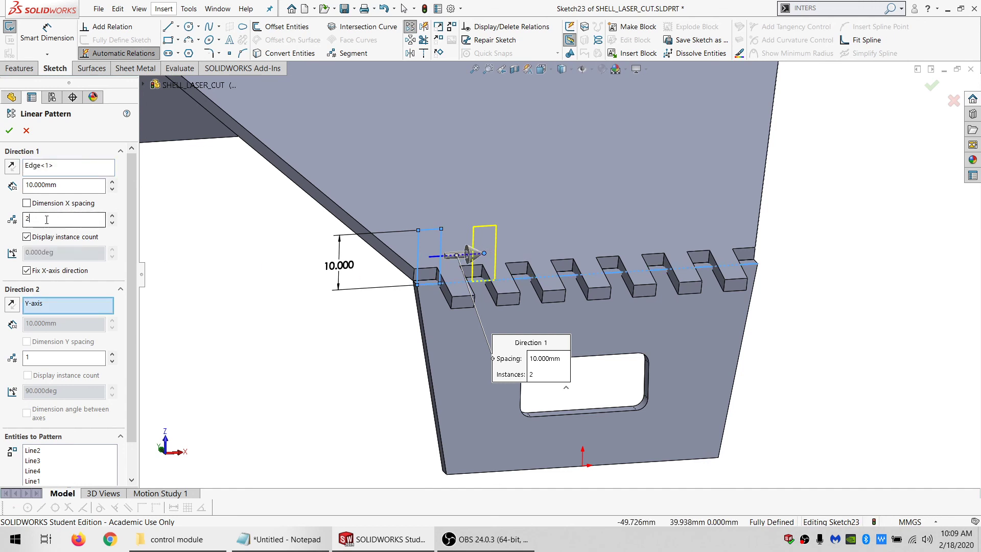
text(8)
click(8, 131)
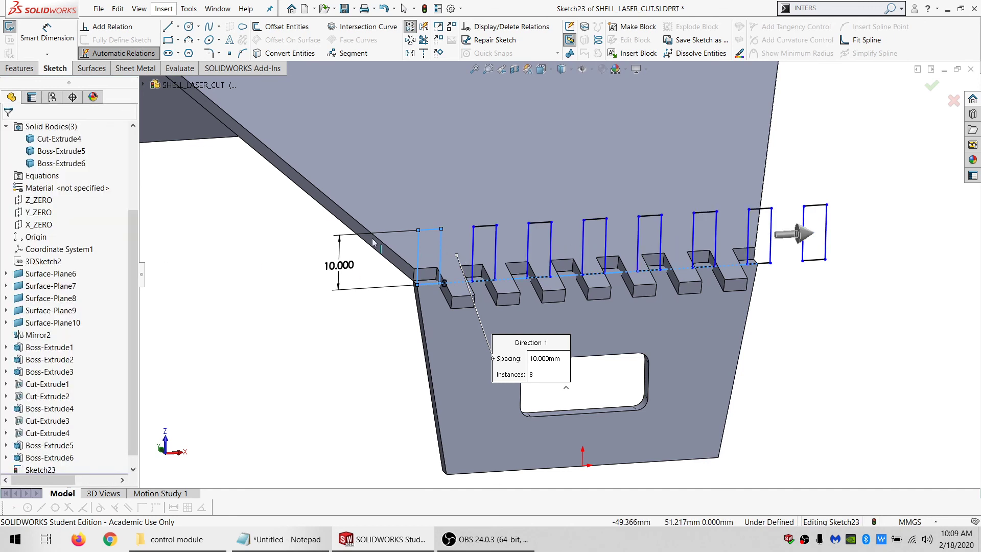
- Make the second rectangle's lower corner coincident with the second tab's side face to fix the pattern spacing
scroll(455, 270, up, 5)
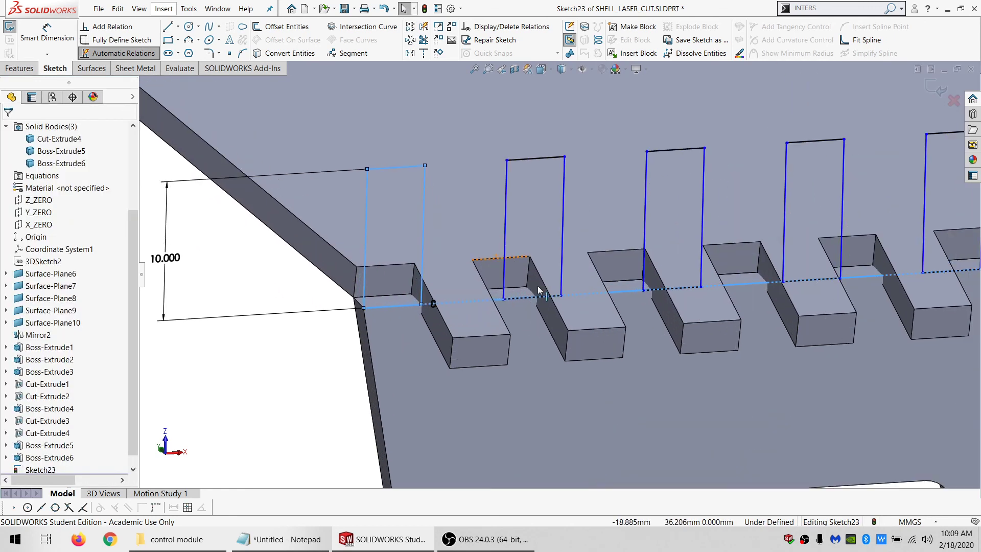
click(562, 297)
ctrl+click(557, 321)
click(38, 326)
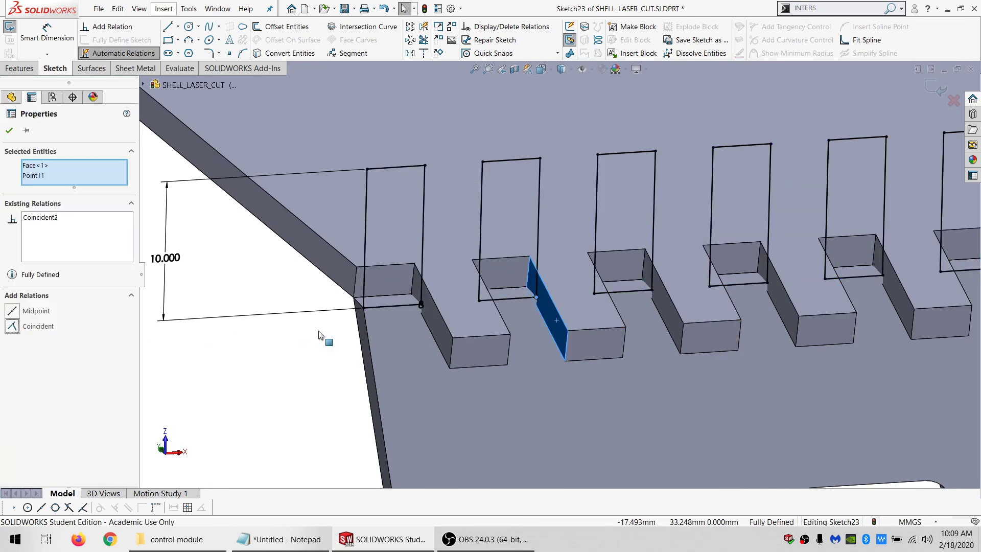
- Boss-extrude the rectangles up to the end panel's inner face, merging them only with the end panel body
scroll(538, 303, down, 5)
scroll(495, 317, down, 3)
middle_drag(495, 317, 618, 307)
click(618, 306)
click(19, 68)
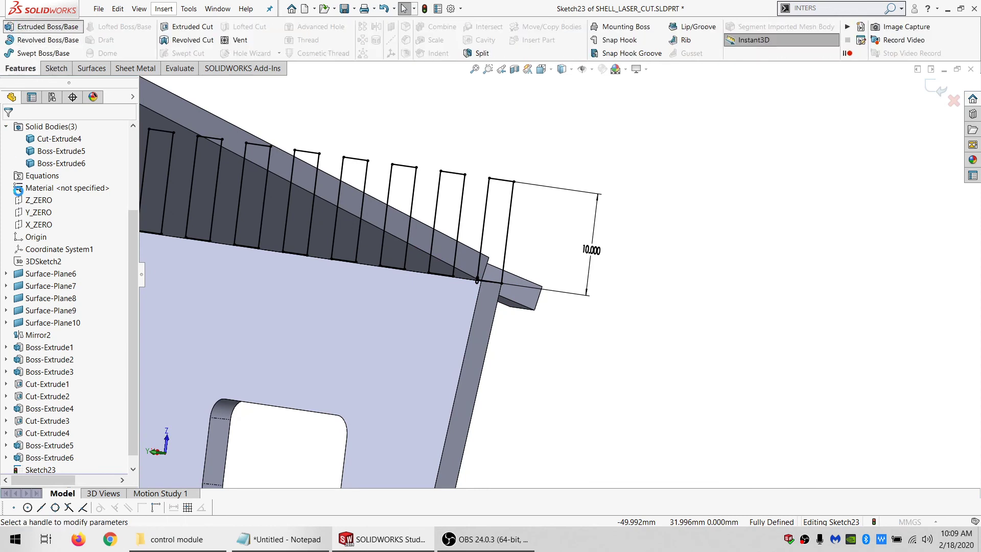
click(76, 201)
click(51, 236)
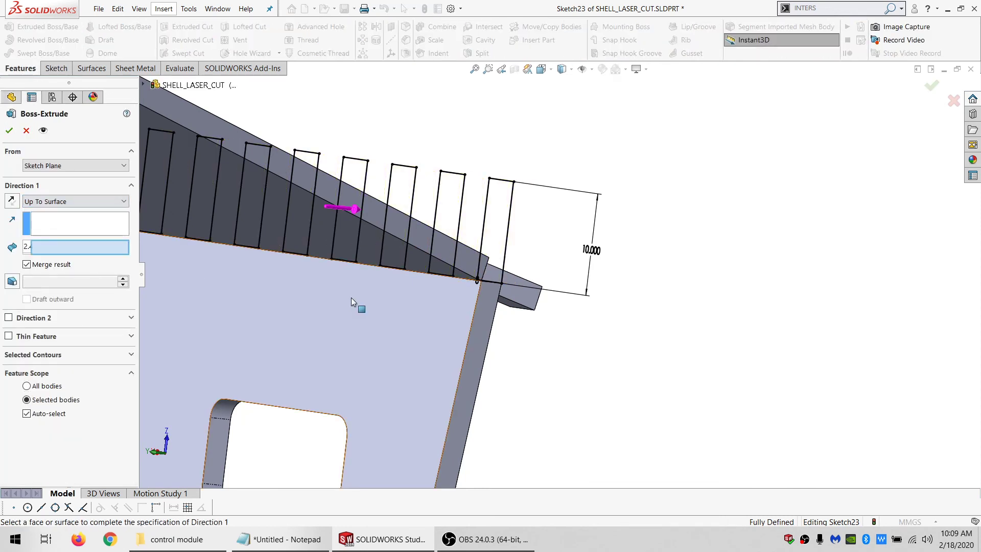
click(351, 302)
click(42, 415)
click(279, 334)
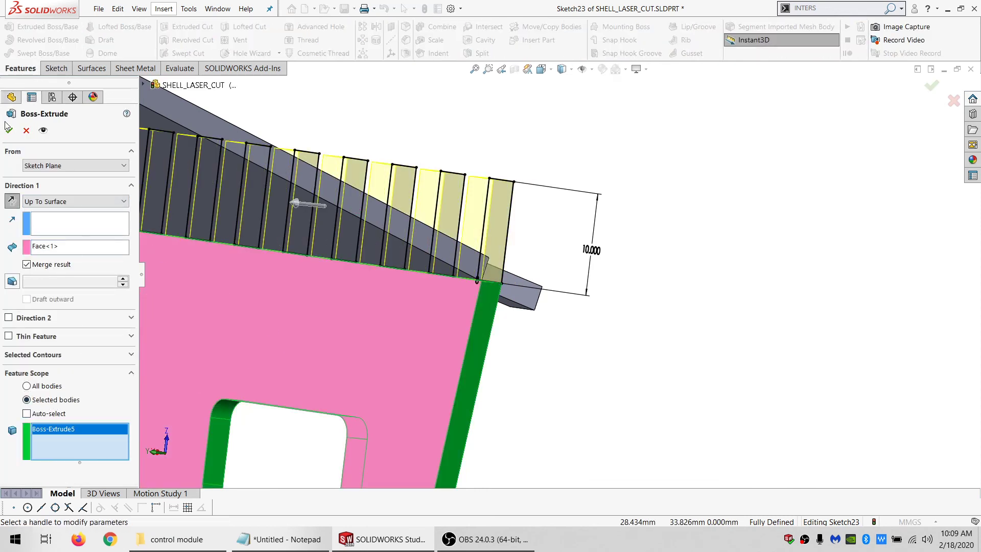
click(8, 130)
- Examine the new end-panel tabs and review the settings of their boss-extrude
middle_drag(483, 311, 400, 332)
scroll(627, 337, up, 4)
scroll(635, 321, down, 4)
middle_drag(635, 320, 592, 327)
drag(134, 434, 133, 446)
click(51, 458)
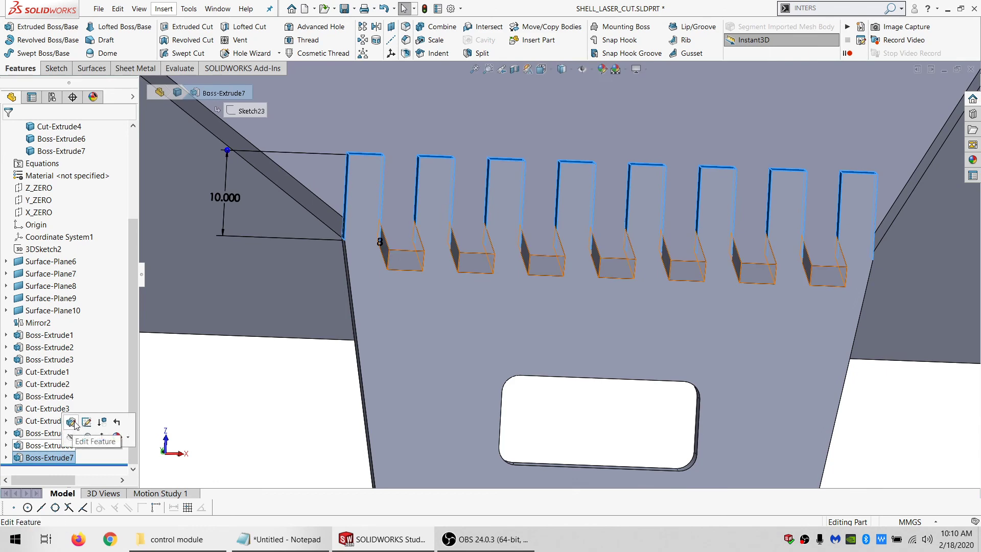
click(77, 442)
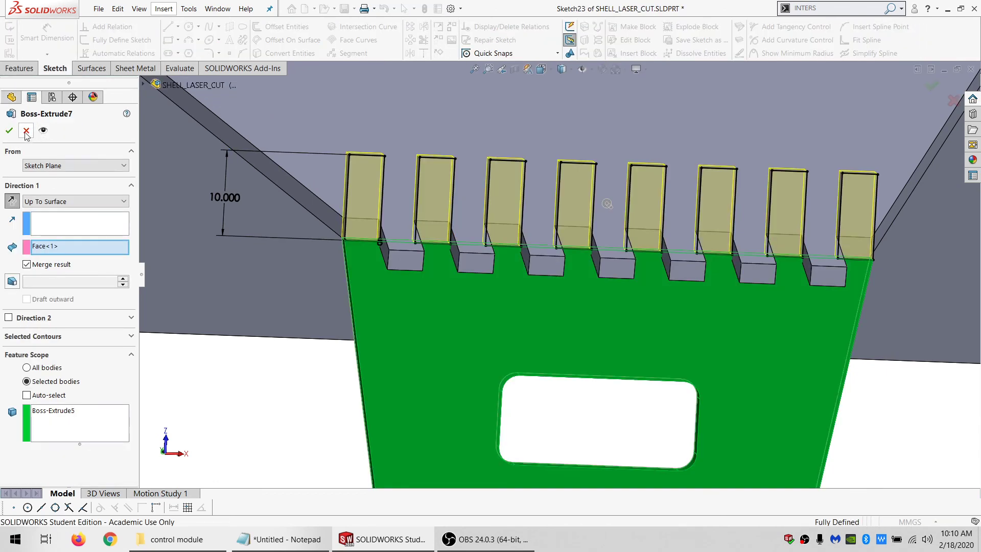
click(26, 130)
- Sketch a circle on the top panel's outer face, centred on a middle tab's end corner, and set its diameter to 500 mm
middle_drag(612, 221, 476, 184)
click(468, 180)
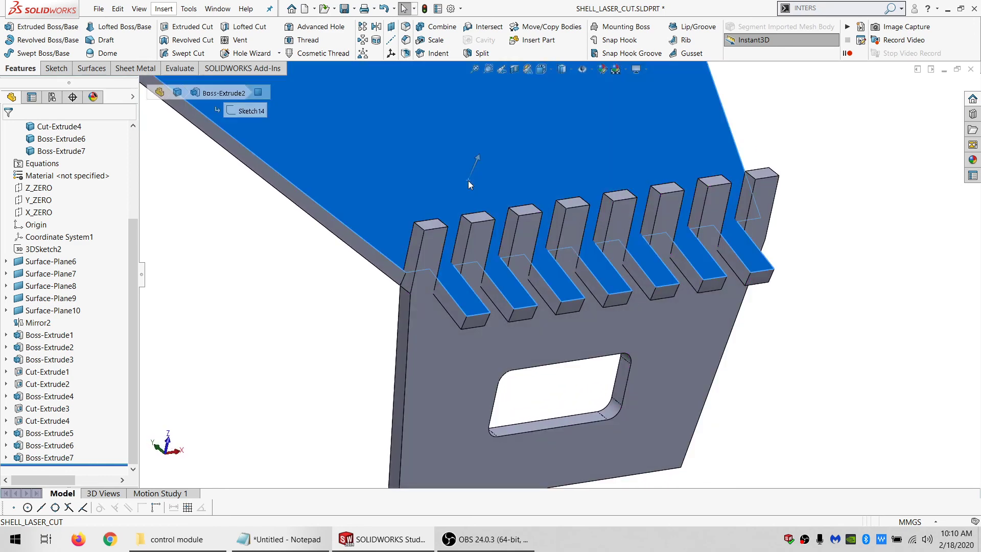
click(56, 68)
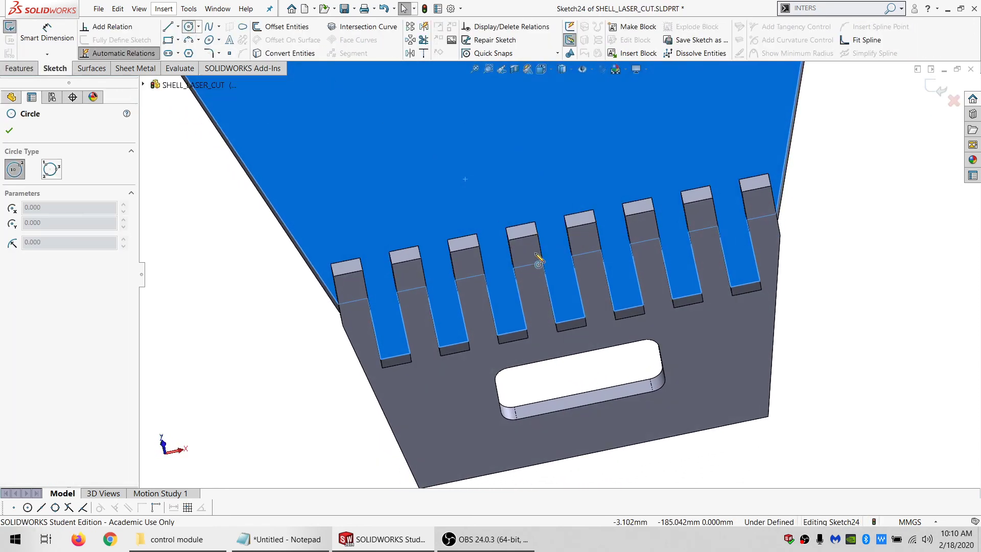
click(557, 324)
click(865, 241)
right_drag(865, 241, 864, 225)
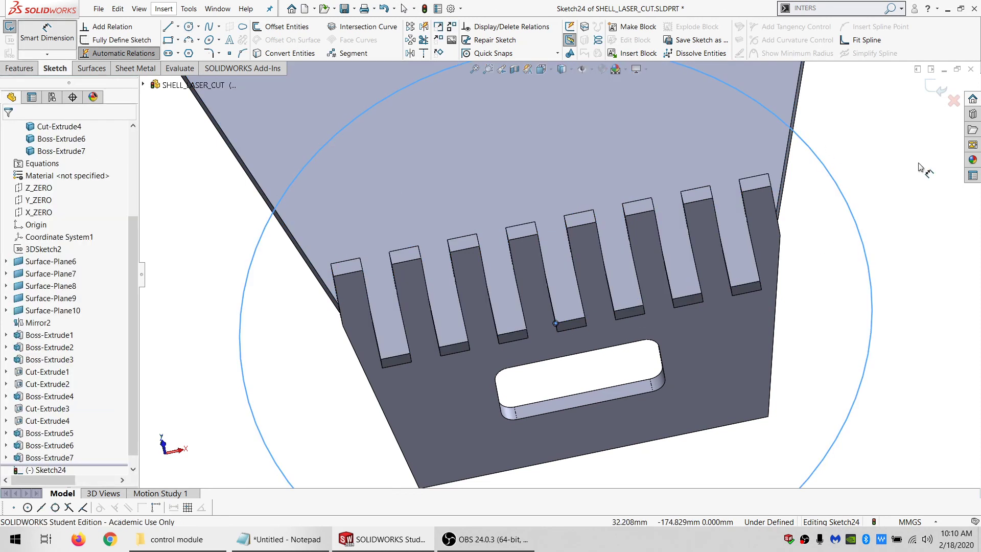
click(863, 225)
click(889, 190)
text(50)
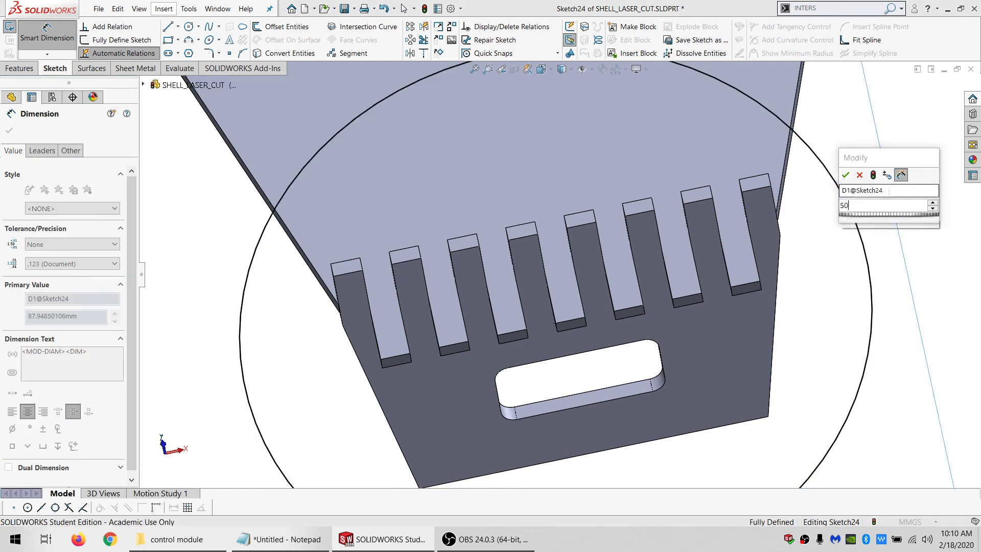
text(0)
key(Return)
- Cut-extrude the circle through all, outward from the top panel, affecting only the end panel body to trim its tabs
click(19, 68)
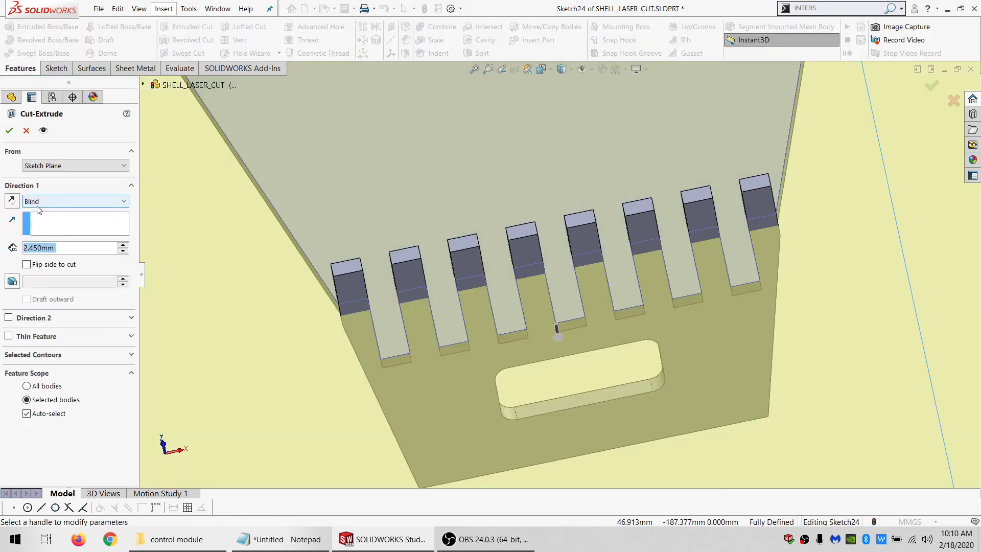
click(56, 202)
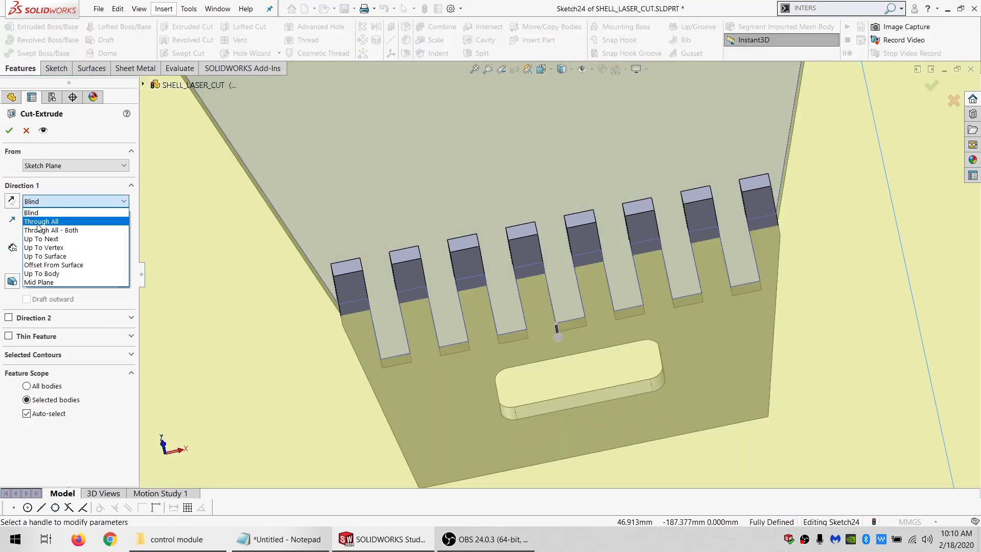
click(34, 215)
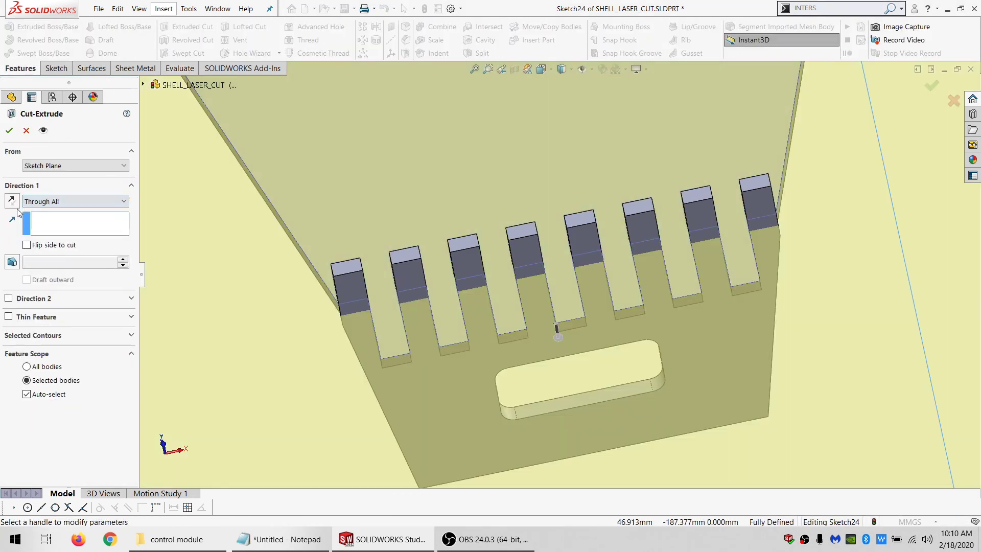
click(40, 398)
click(438, 401)
click(9, 131)
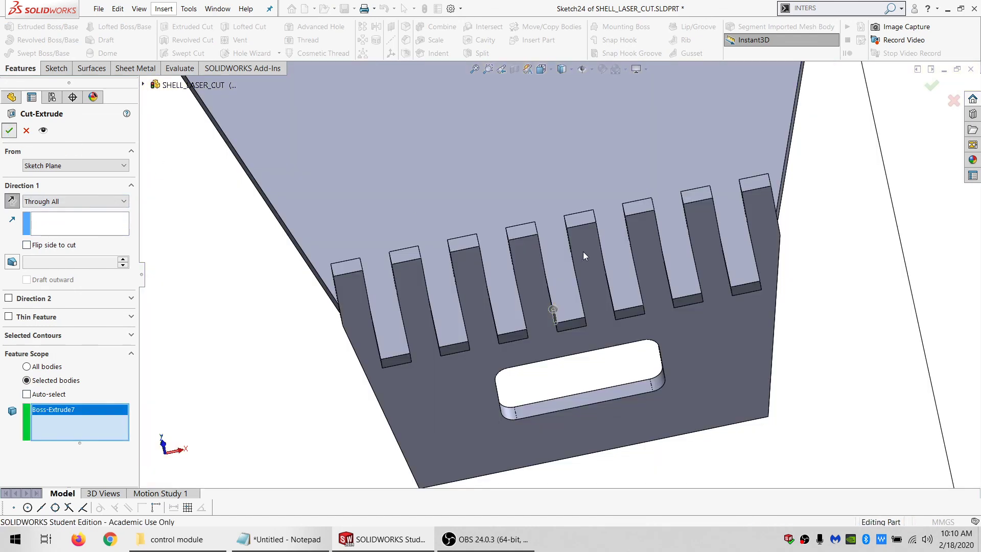
- Sketch a circle on the end panel's outer face, centred at a middle tab's corner, and set its diameter to 500 mm
scroll(572, 327, down, 3)
click(572, 339)
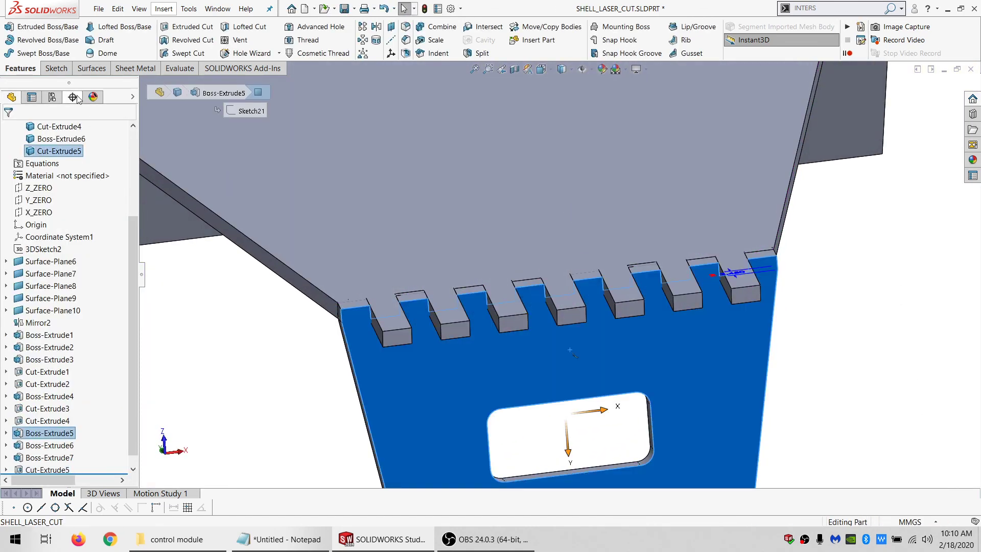
click(57, 68)
click(189, 29)
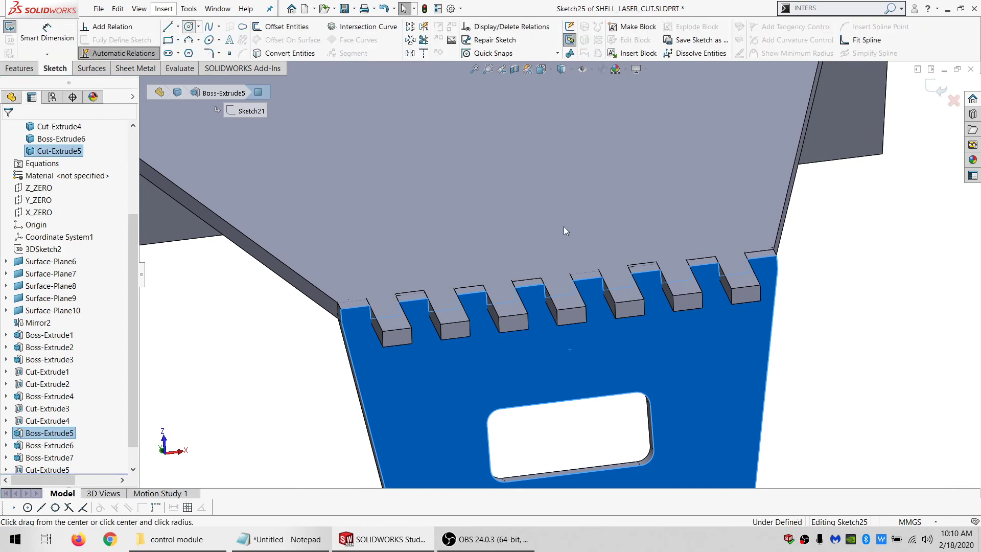
click(545, 298)
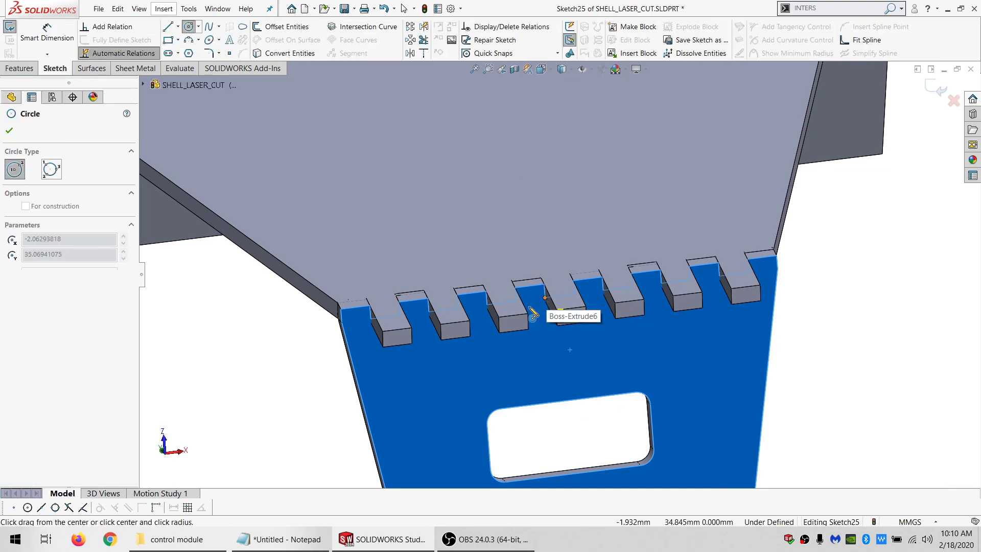
click(299, 352)
click(58, 30)
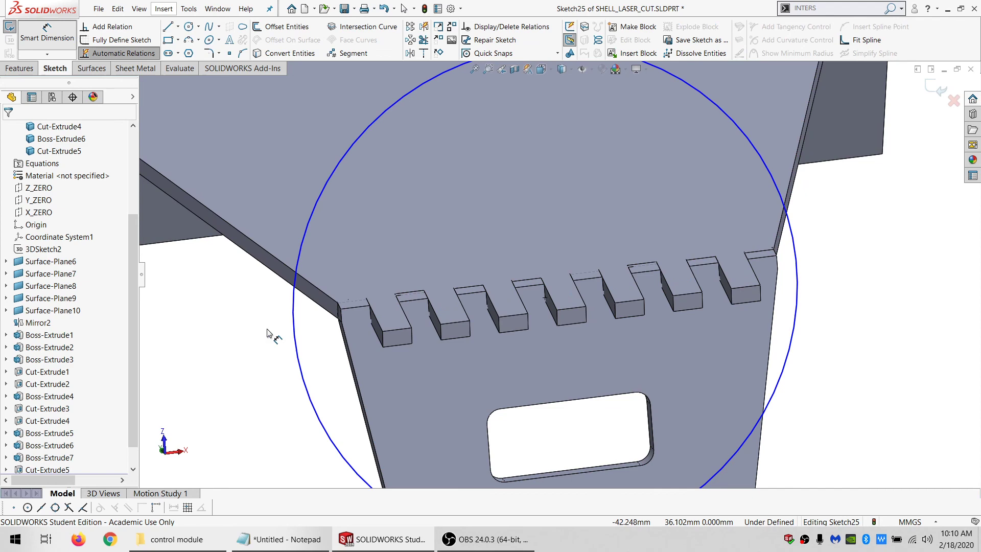
click(296, 338)
click(229, 337)
text(500)
key(Return)
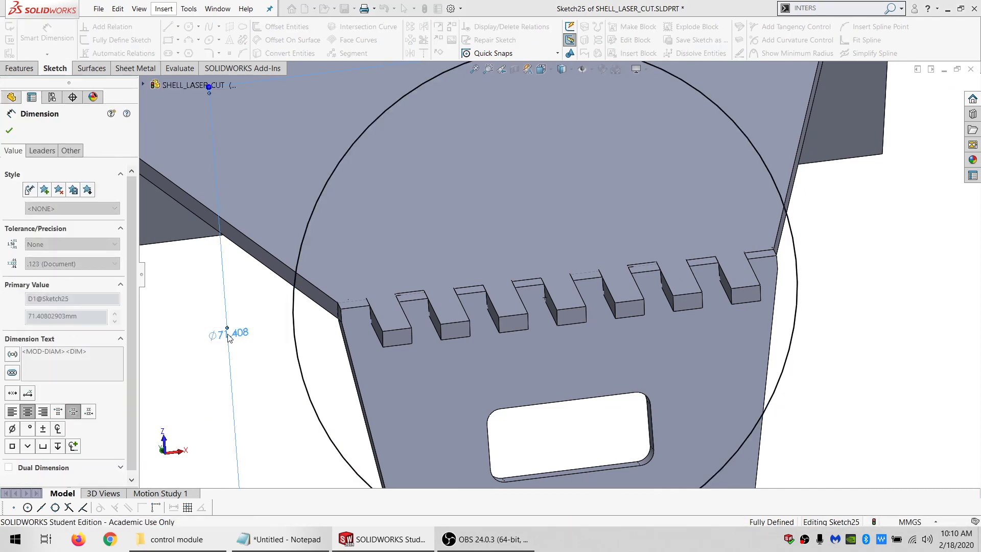
- Cut-extrude the circle through all, outward from the end panel, affecting only the top panel body to trim its protruding tabs
click(19, 68)
click(170, 31)
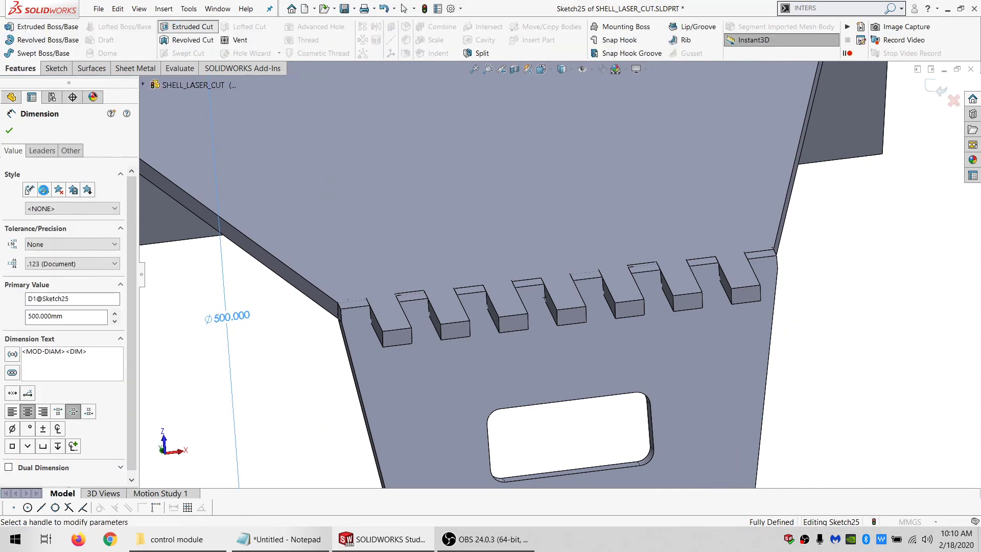
click(76, 201)
click(32, 219)
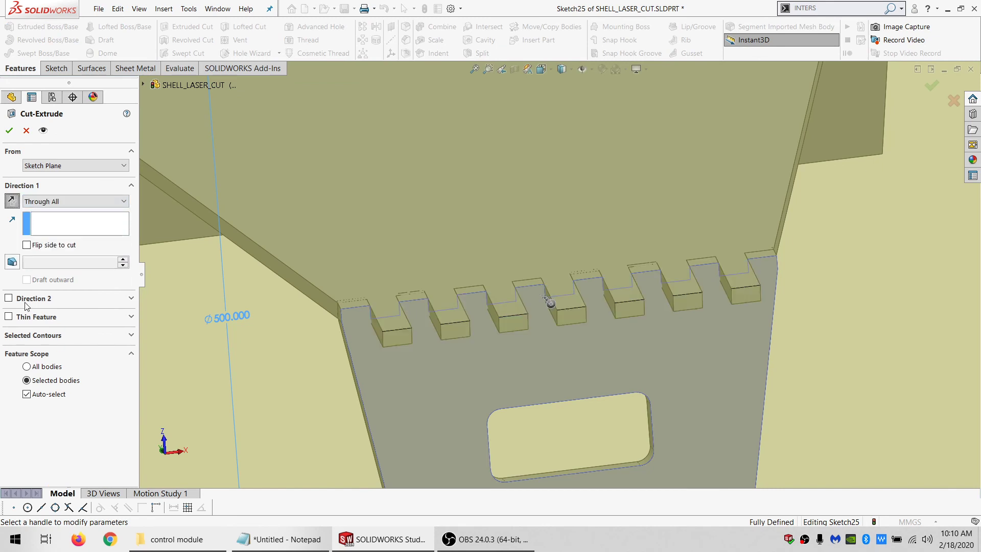
click(42, 392)
click(397, 241)
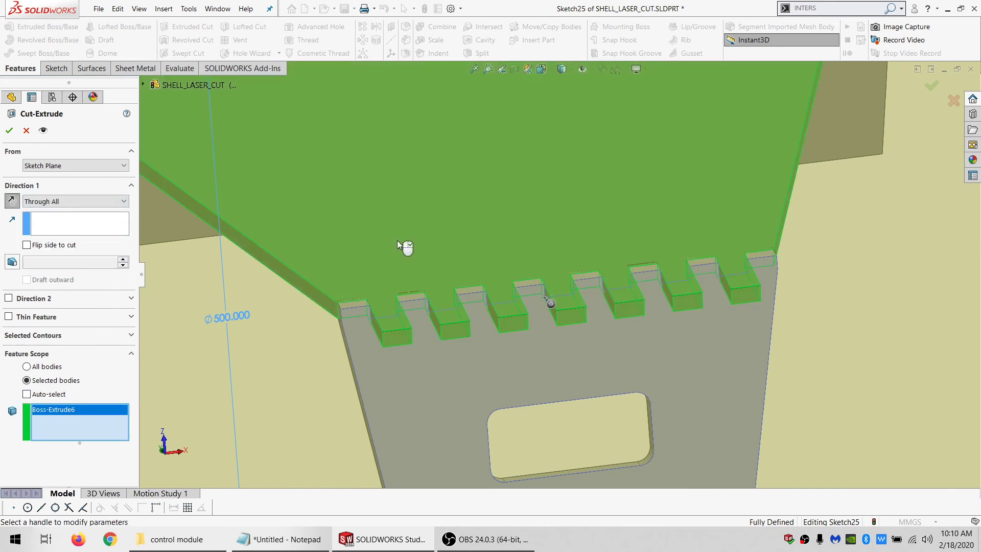
click(9, 132)
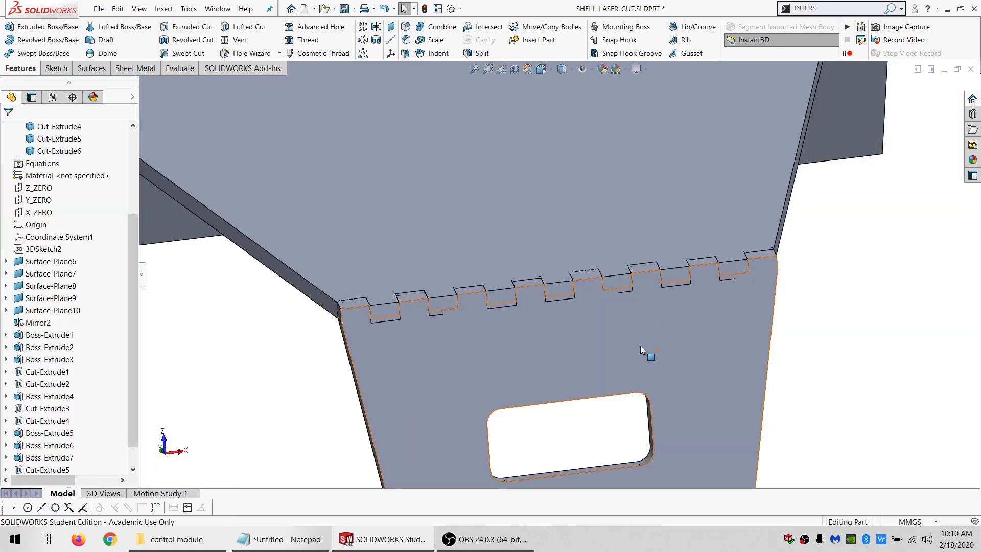
- Examine the trimmed interlocking joint between the top and end panels from close up and across the whole shell
scroll(640, 343, down, 2)
scroll(379, 323, down, 5)
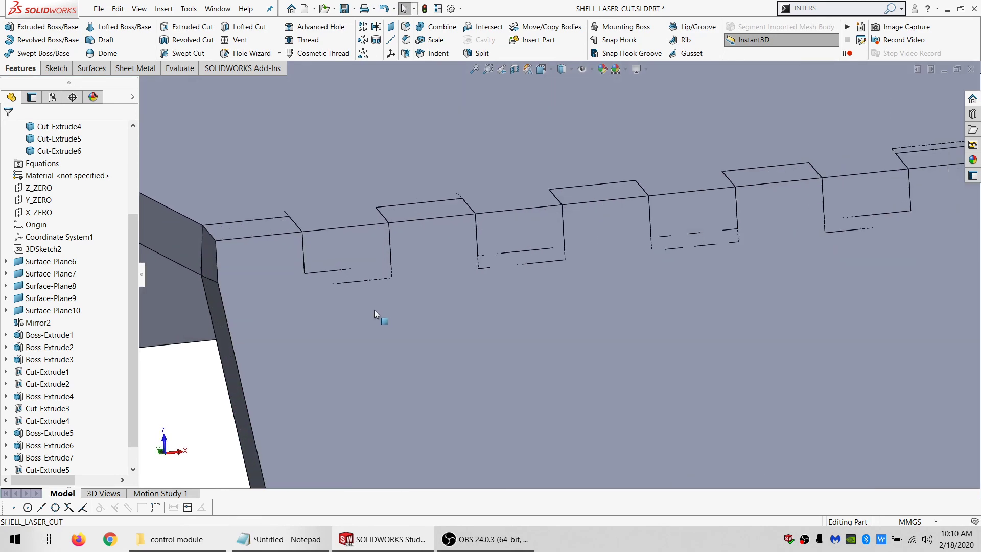
click(337, 251)
middle_drag(333, 263, 204, 187)
click(204, 187)
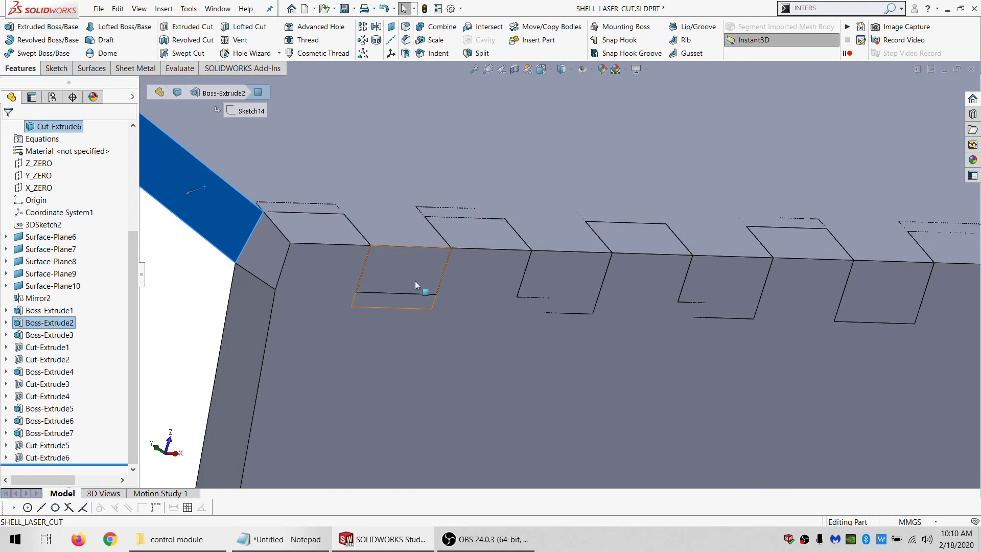
mouse_move(415, 281)
middle_down()
mouse_move(400, 262)
mouse_move(397, 286)
middle_up()
scroll(409, 276, up, 11)
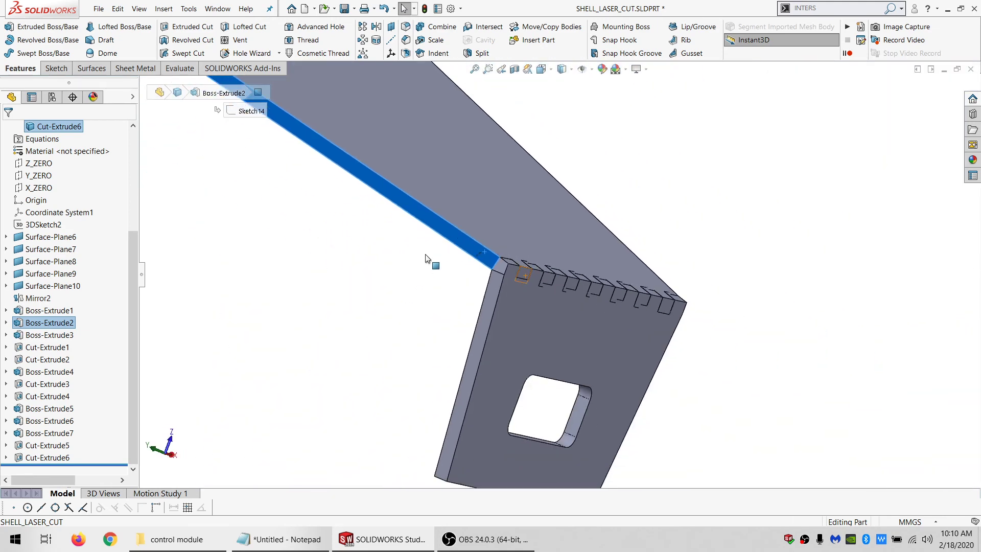
middle_drag(421, 188, 468, 255)
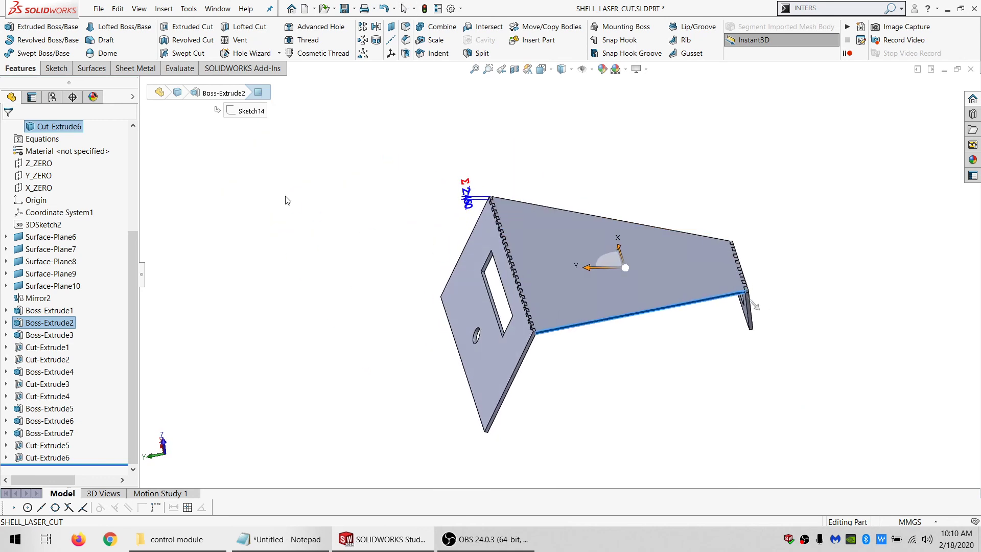
click(286, 199)
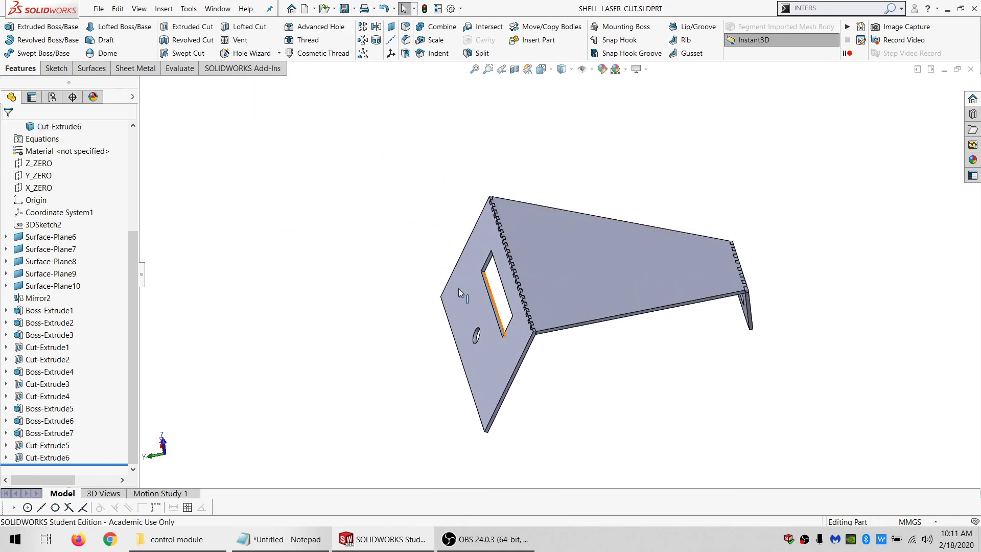
- Show all surface bodies and check the side and bottom surfaces against the existing panels
scroll(71, 214, up, 4)
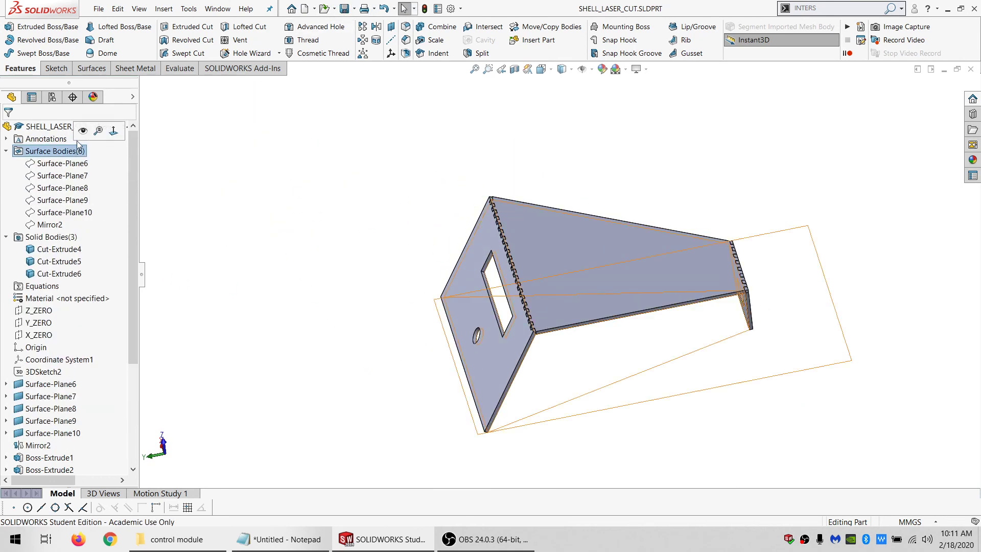
click(163, 177)
middle_drag(632, 387, 571, 394)
click(527, 321)
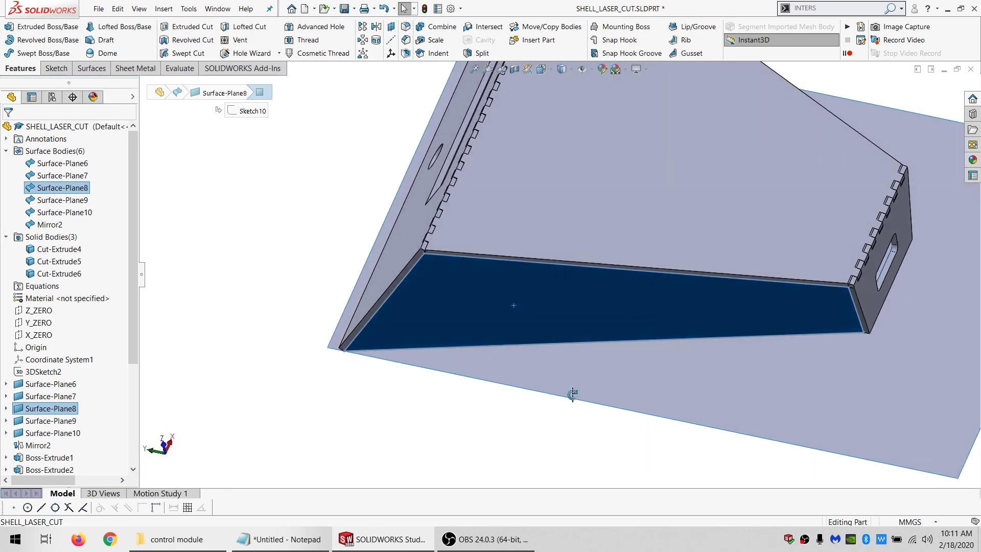
middle_drag(440, 308, 536, 363)
scroll(536, 363, up, 3)
scroll(514, 366, down, 3)
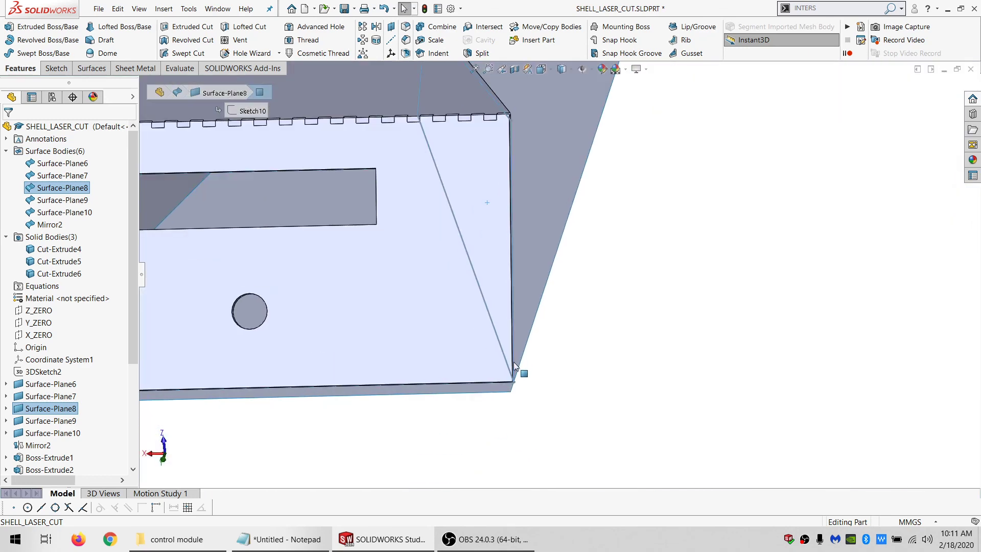
click(495, 397)
scroll(423, 326, up, 3)
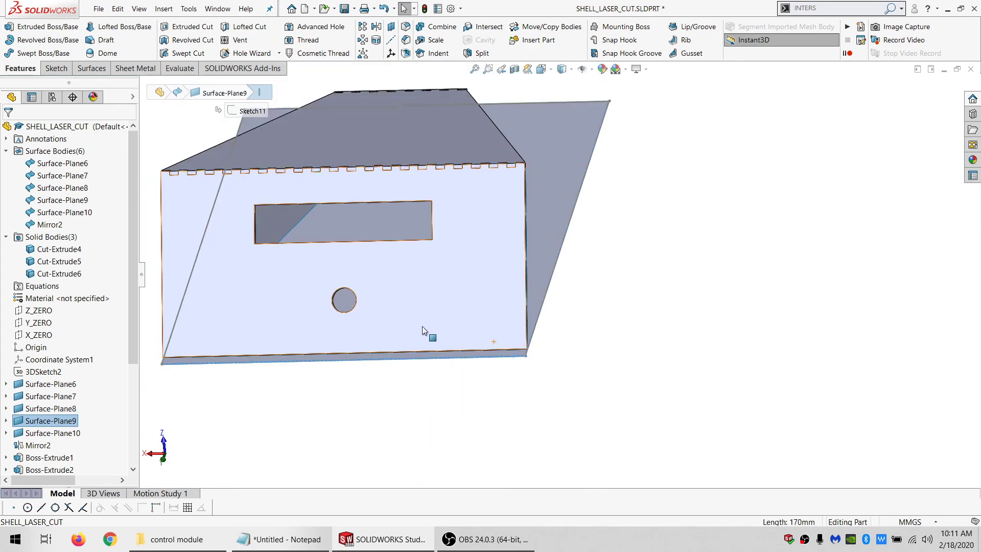
middle_drag(422, 326, 471, 341)
- Start a sketch on the Surface-Plane8 side surface and convert its outline into sketch entities
click(471, 342)
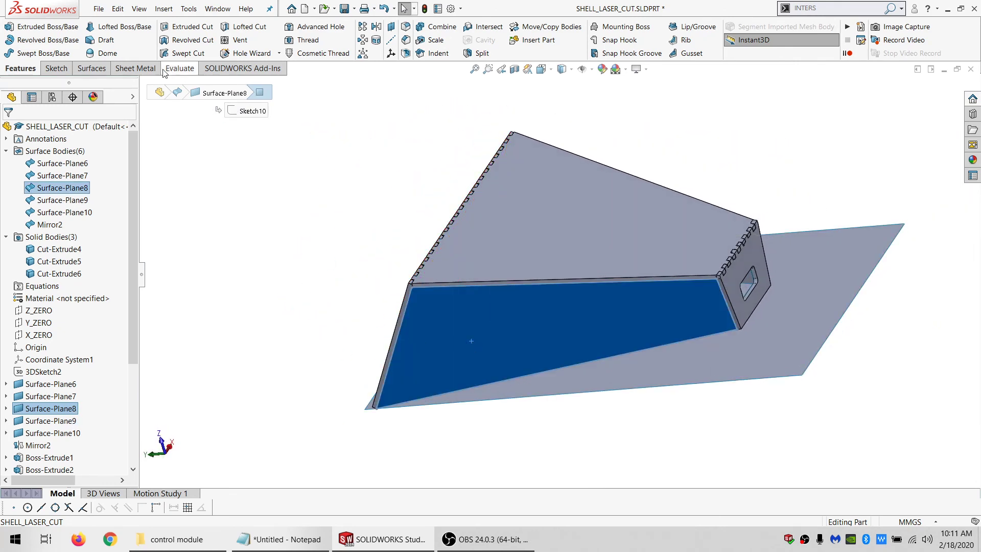
click(55, 68)
click(11, 27)
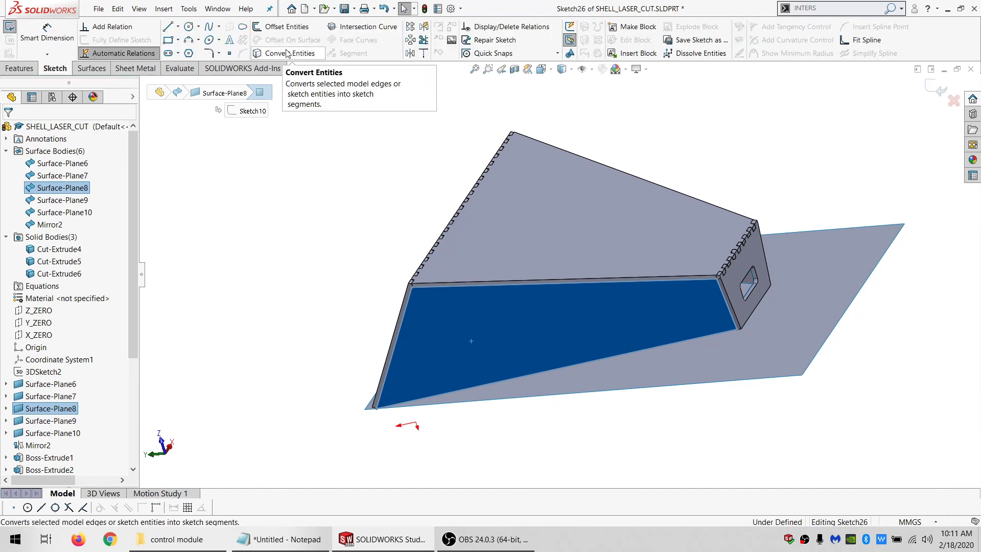
- Boss-extrude the converted side outline outward by MATL_THK as a separate body without merging
click(18, 70)
click(21, 28)
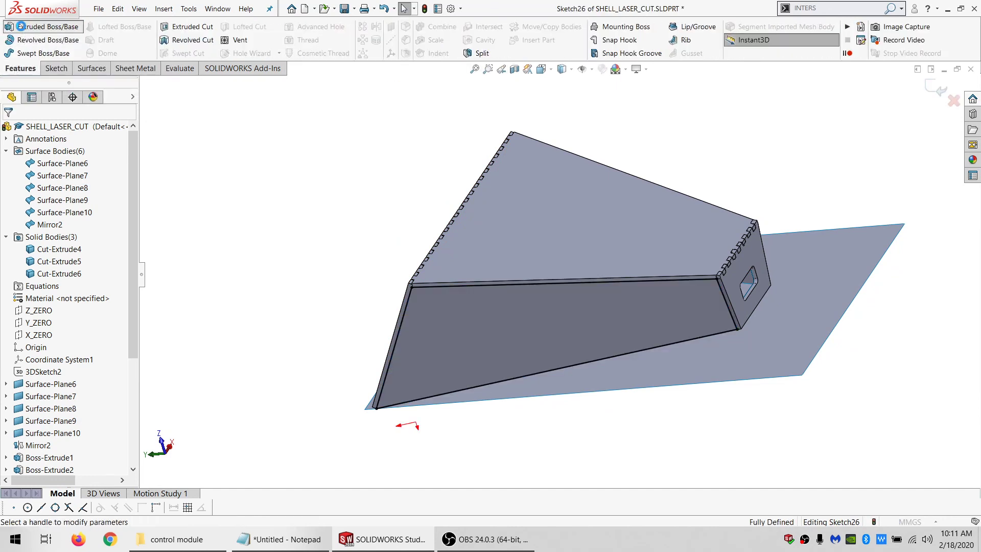
text(=m)
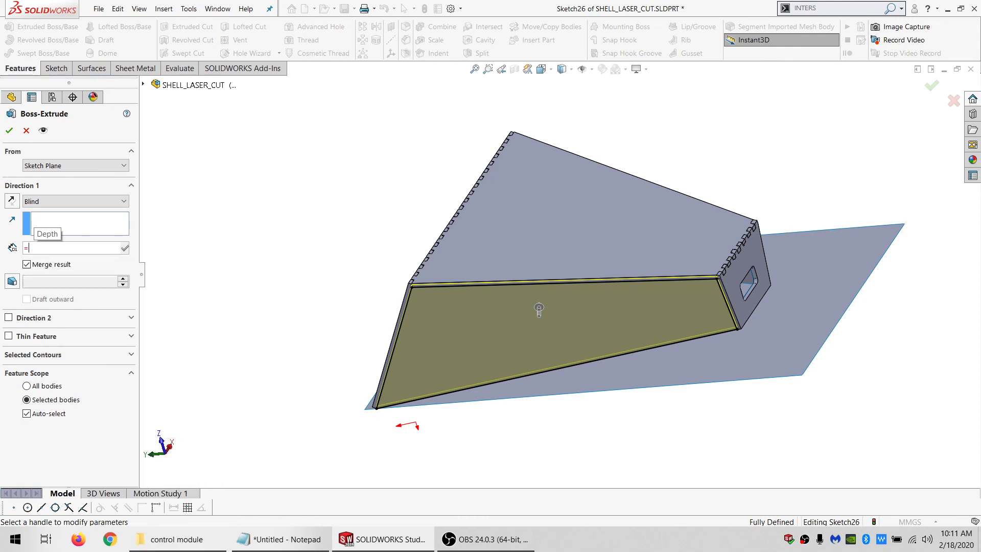
click(45, 263)
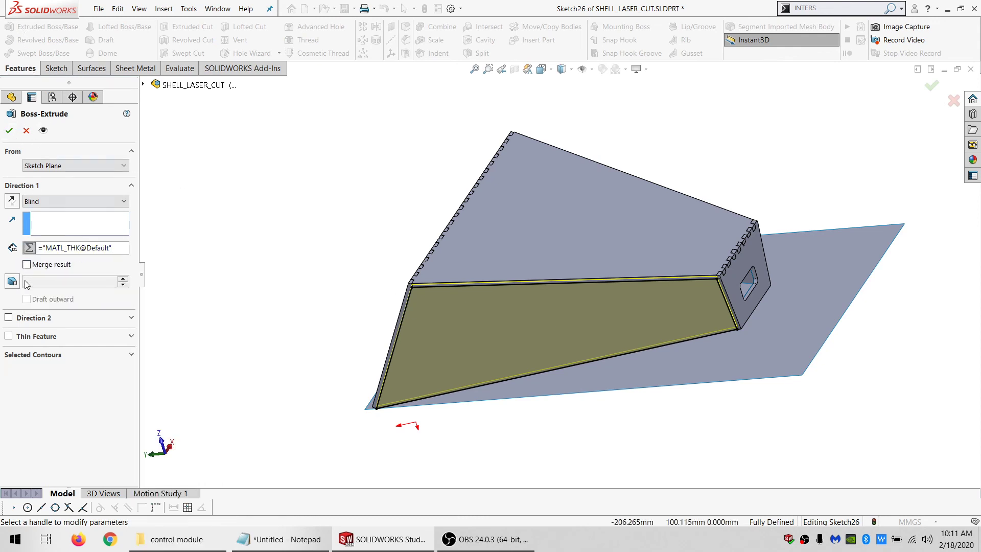
click(12, 201)
click(12, 201)
click(12, 201)
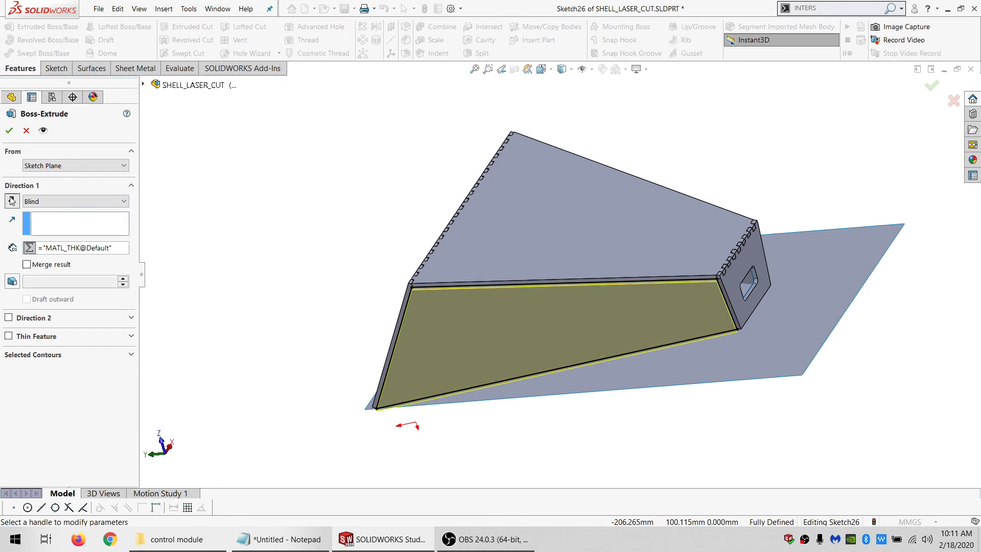
click(10, 131)
- Start a sketch on the opposite, mirrored side surface and convert its outline into sketch entities
scroll(744, 302, down, 5)
middle_drag(696, 317, 677, 307)
scroll(459, 292, up, 7)
scroll(433, 276, down, 7)
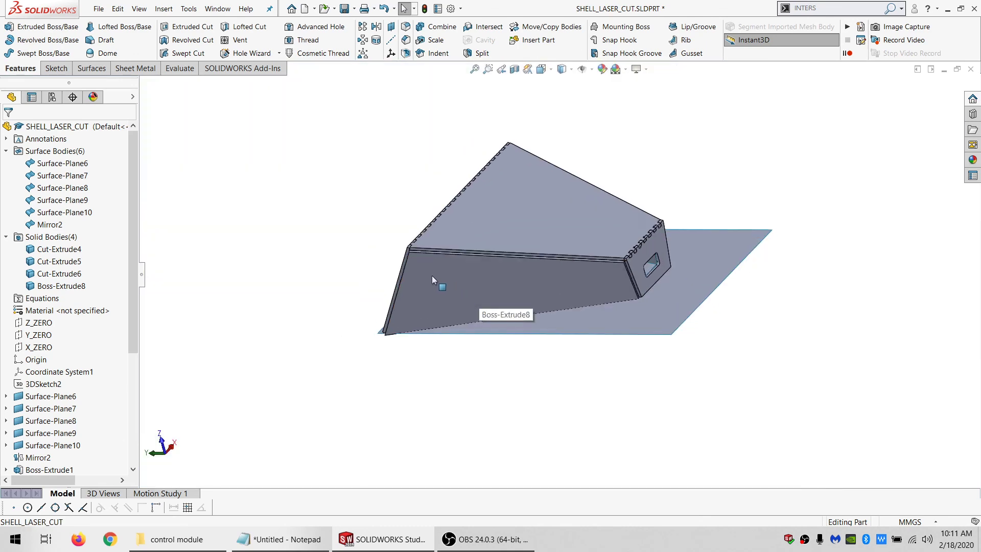
middle_drag(444, 270, 578, 284)
scroll(502, 269, up, 5)
click(578, 285)
click(57, 68)
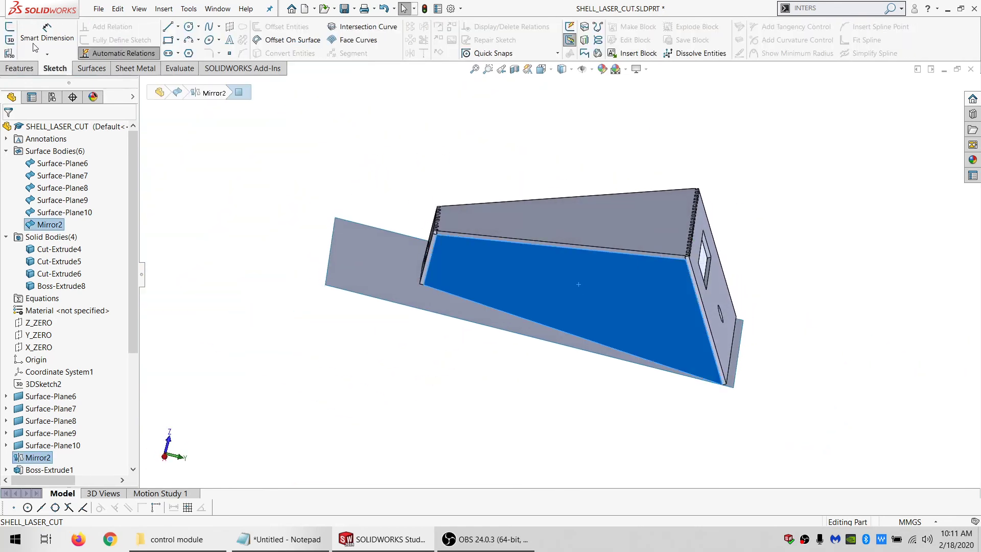
click(290, 54)
- Boss-extrude the mirrored side's outline outward by MATL_THK with merging turned off to form the second side panel
click(20, 69)
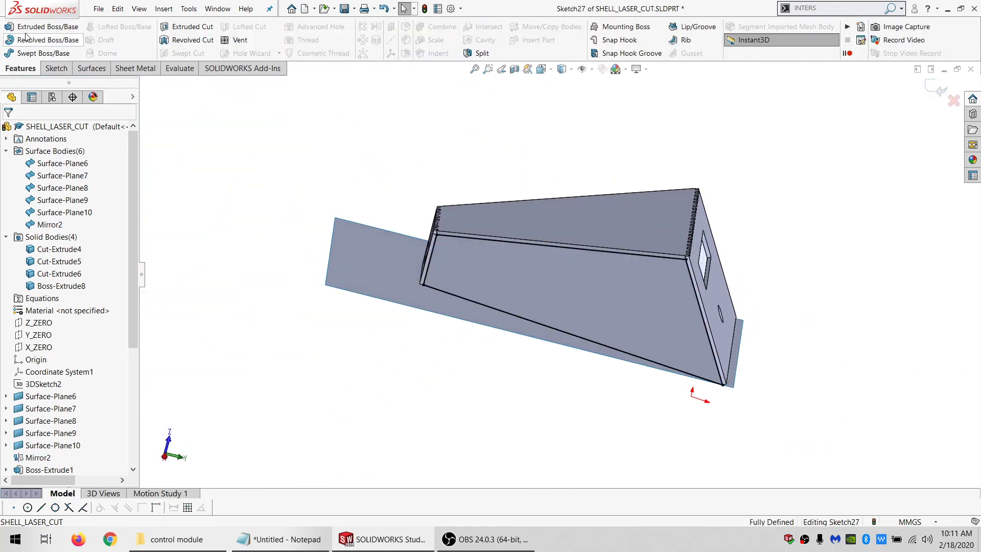
click(27, 27)
text(=m)
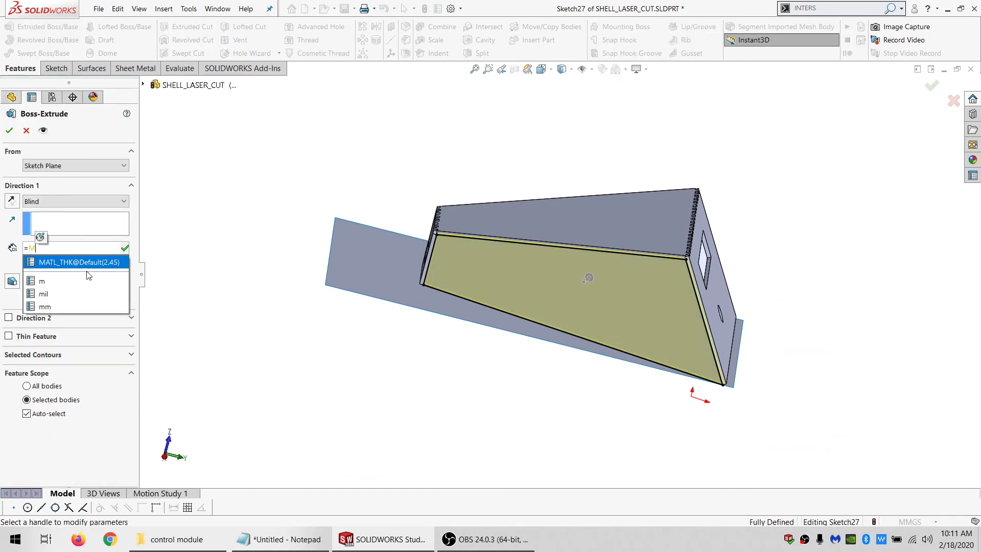
click(80, 263)
click(52, 265)
click(12, 201)
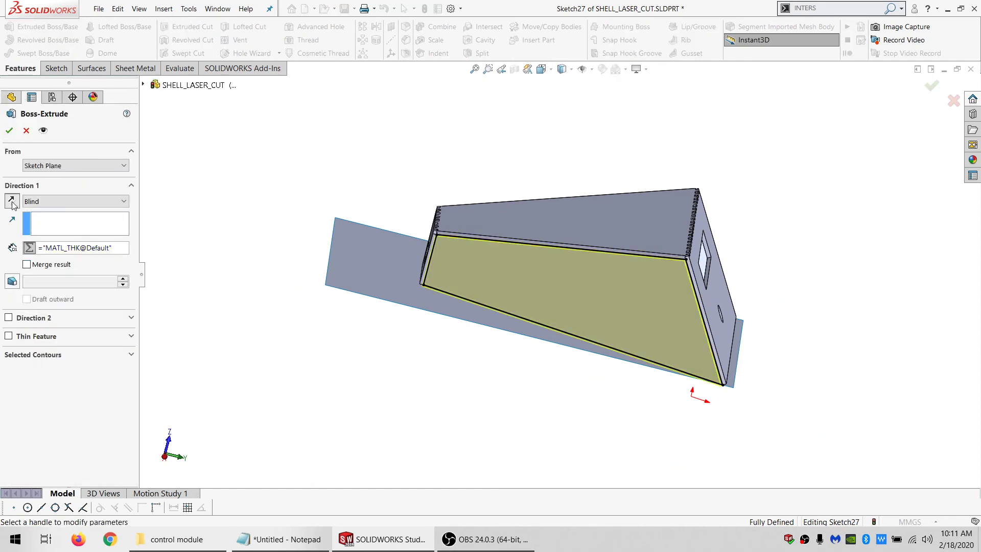
middle_drag(544, 244, 437, 251)
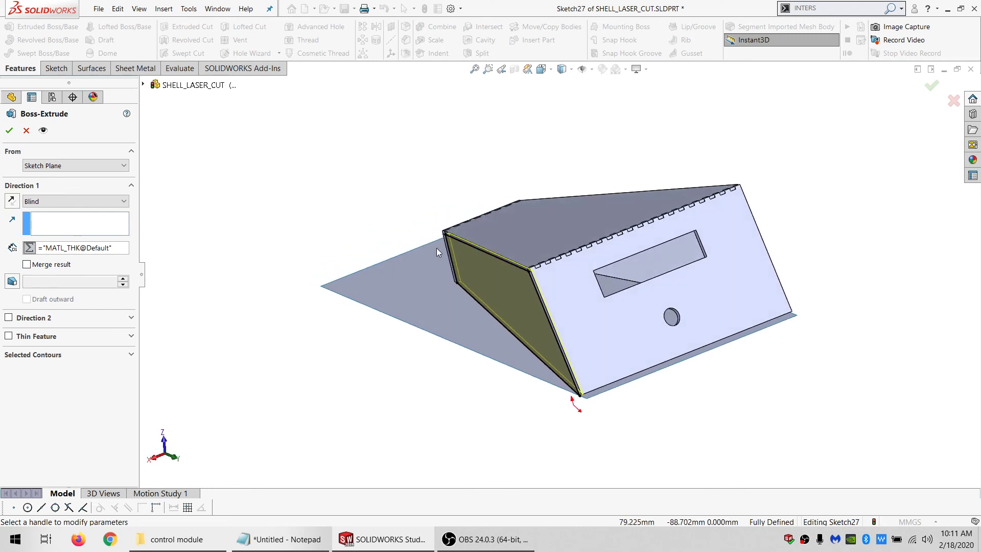
click(12, 202)
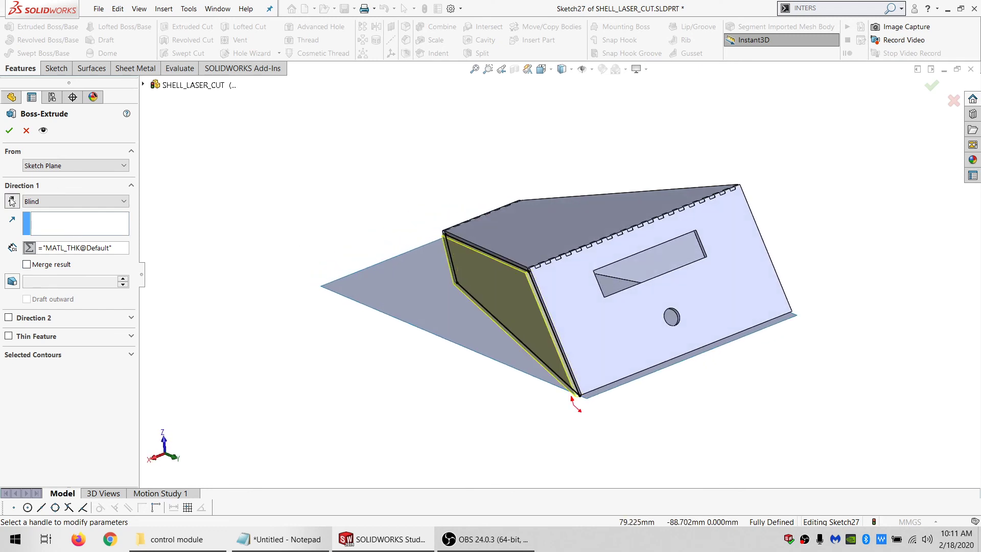
click(10, 131)
- Hide all surface bodies and examine the edges where the new side panel meets the top and end panels
middle_drag(561, 318, 524, 339)
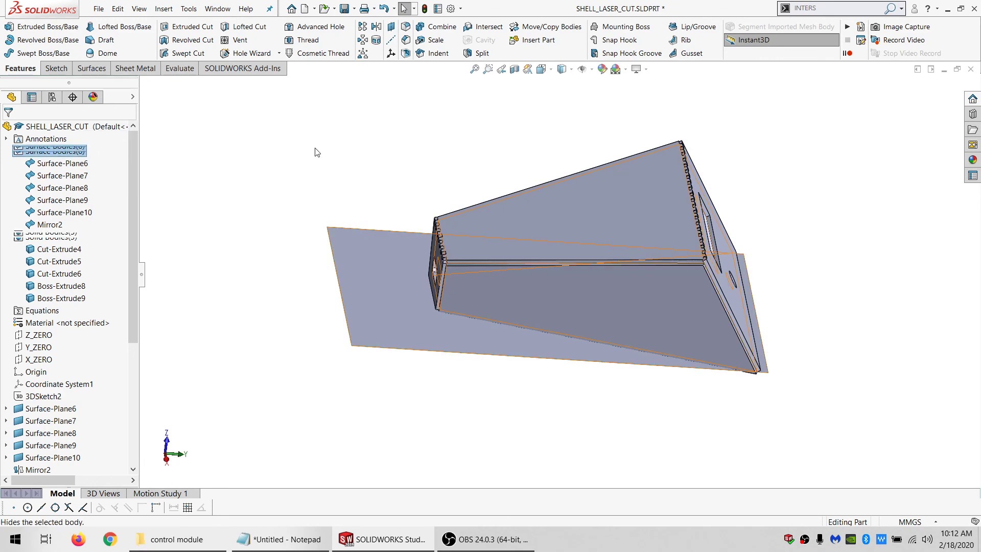
middle_drag(621, 322, 569, 263)
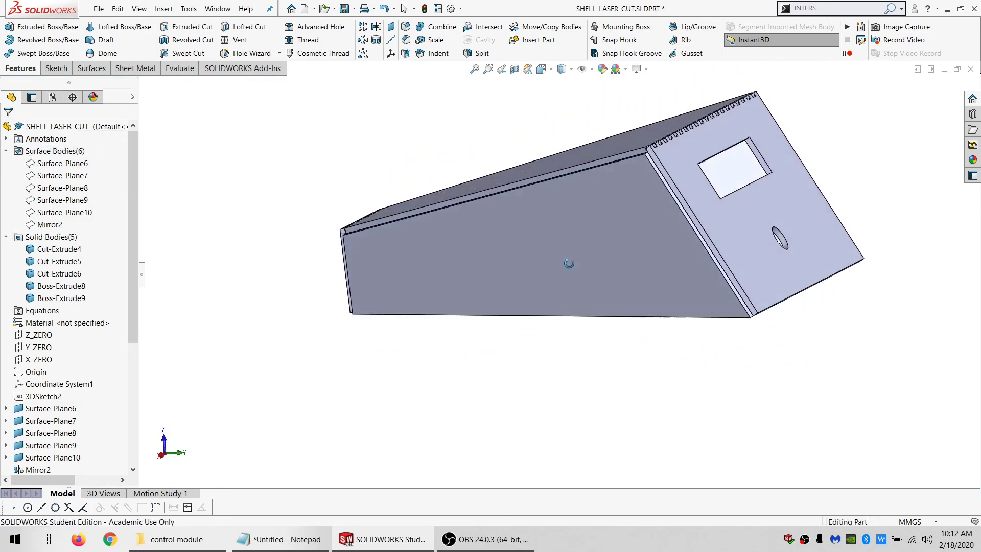
scroll(672, 217, down, 2)
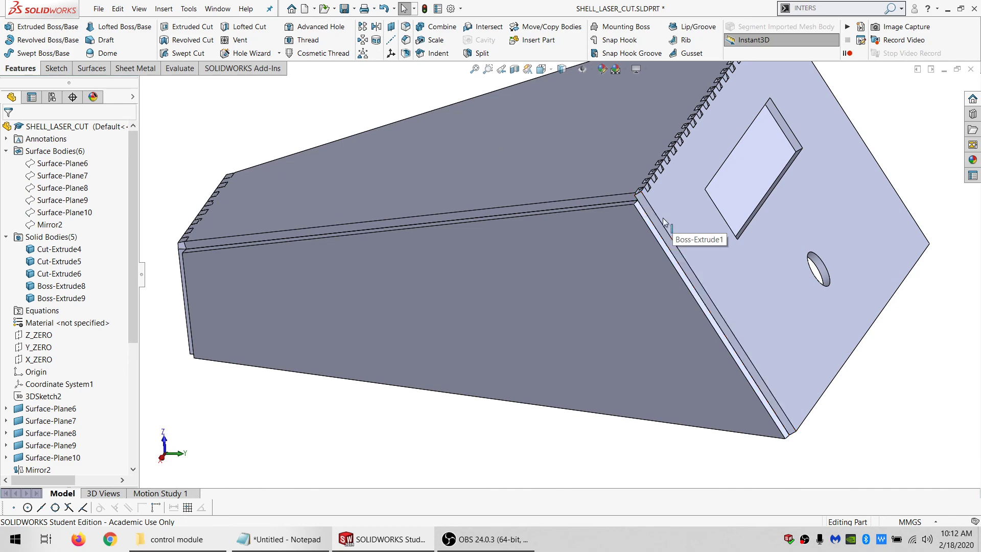
scroll(664, 221, down, 5)
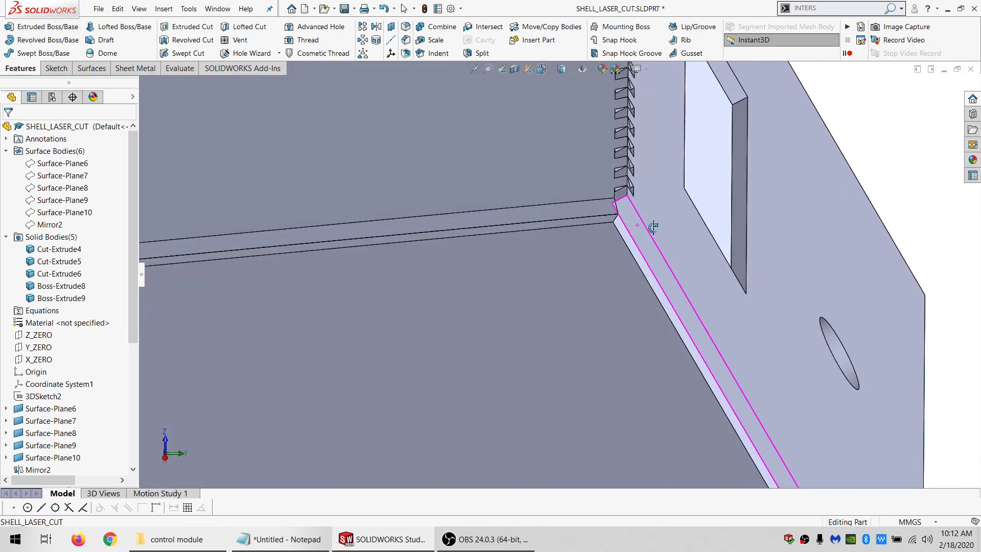
scroll(642, 306, up, 3)
scroll(644, 321, down, 2)
scroll(689, 434, up, 3)
scroll(645, 417, down, 4)
scroll(629, 403, up, 4)
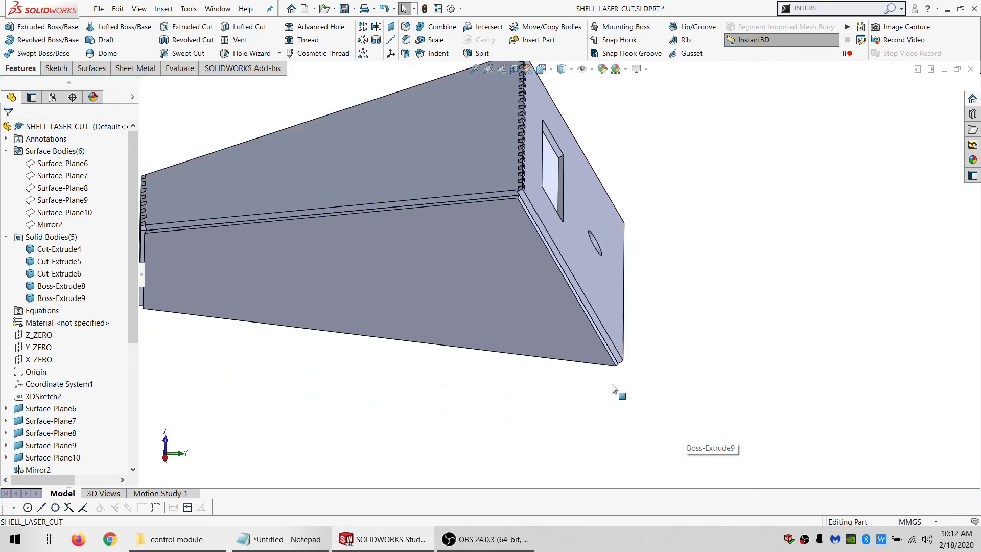
scroll(344, 226, up, 3)
scroll(416, 258, down, 1)
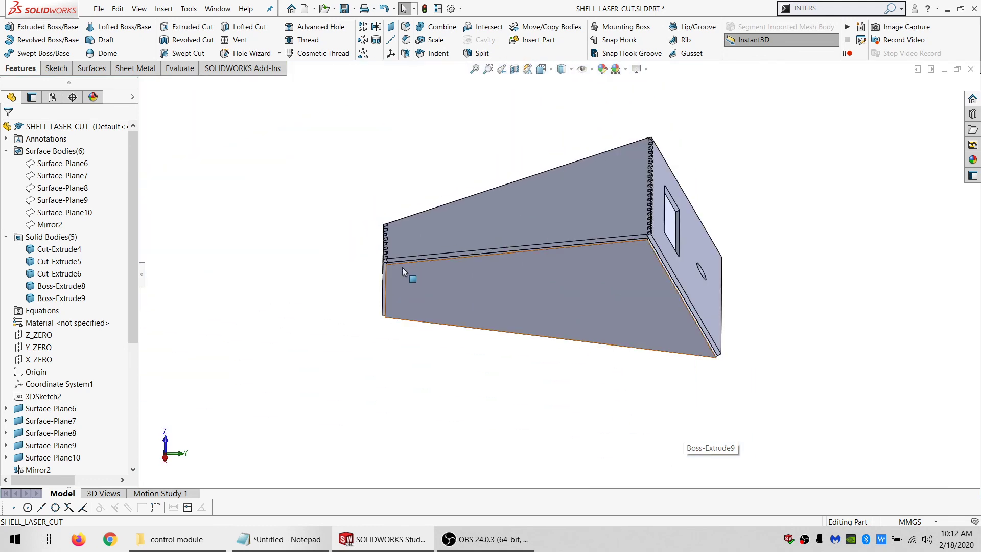